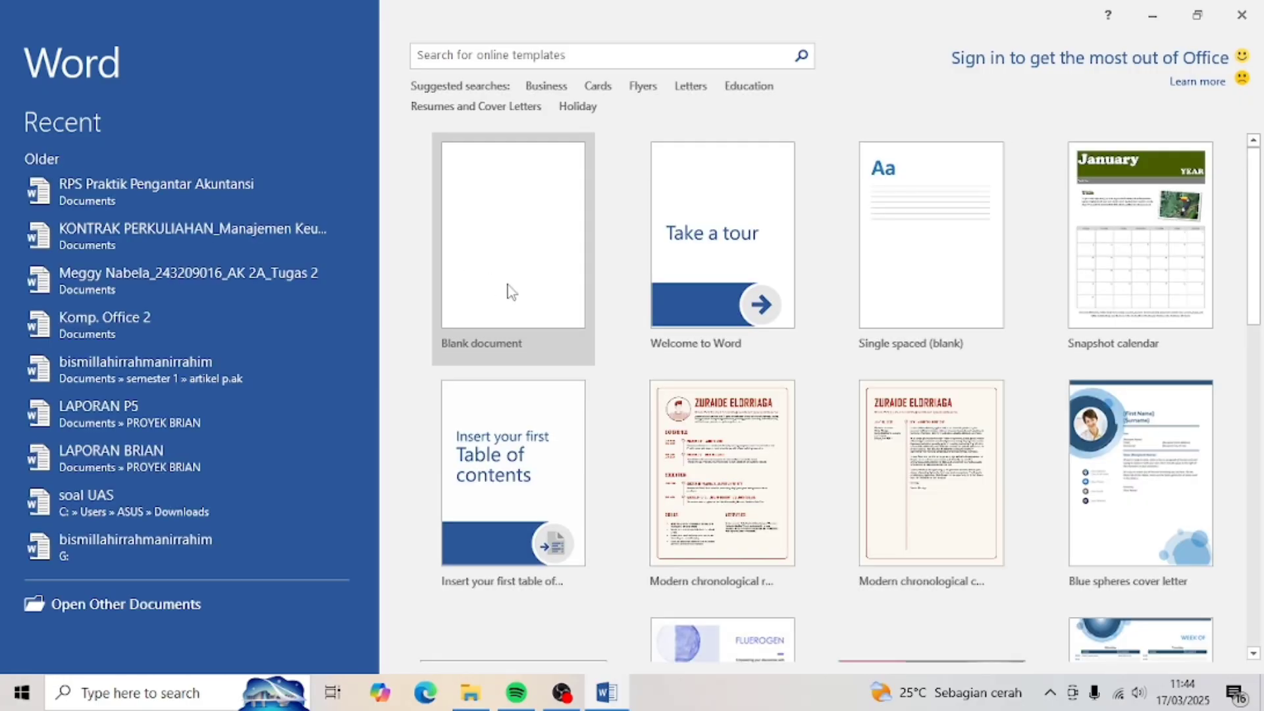
- Create a new blank document with A4 paper size (21 cm x 29,7 cm)
left_click(511, 291)
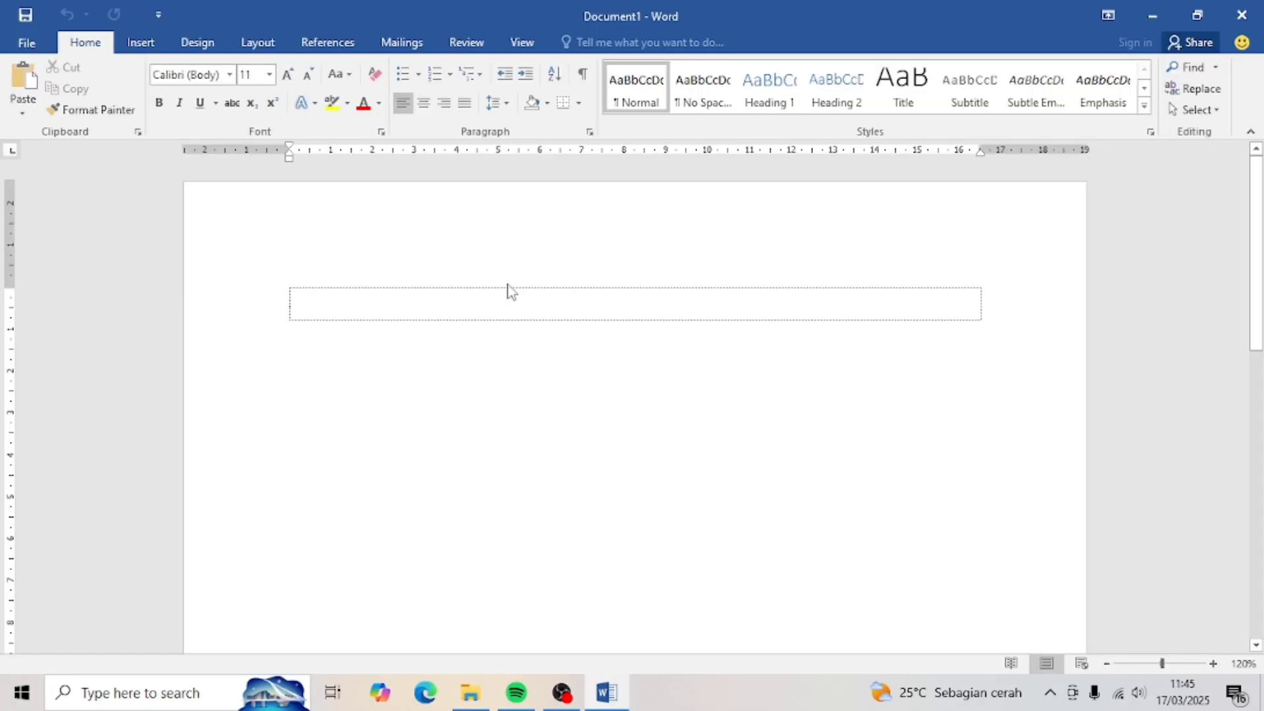
left_click(270, 47)
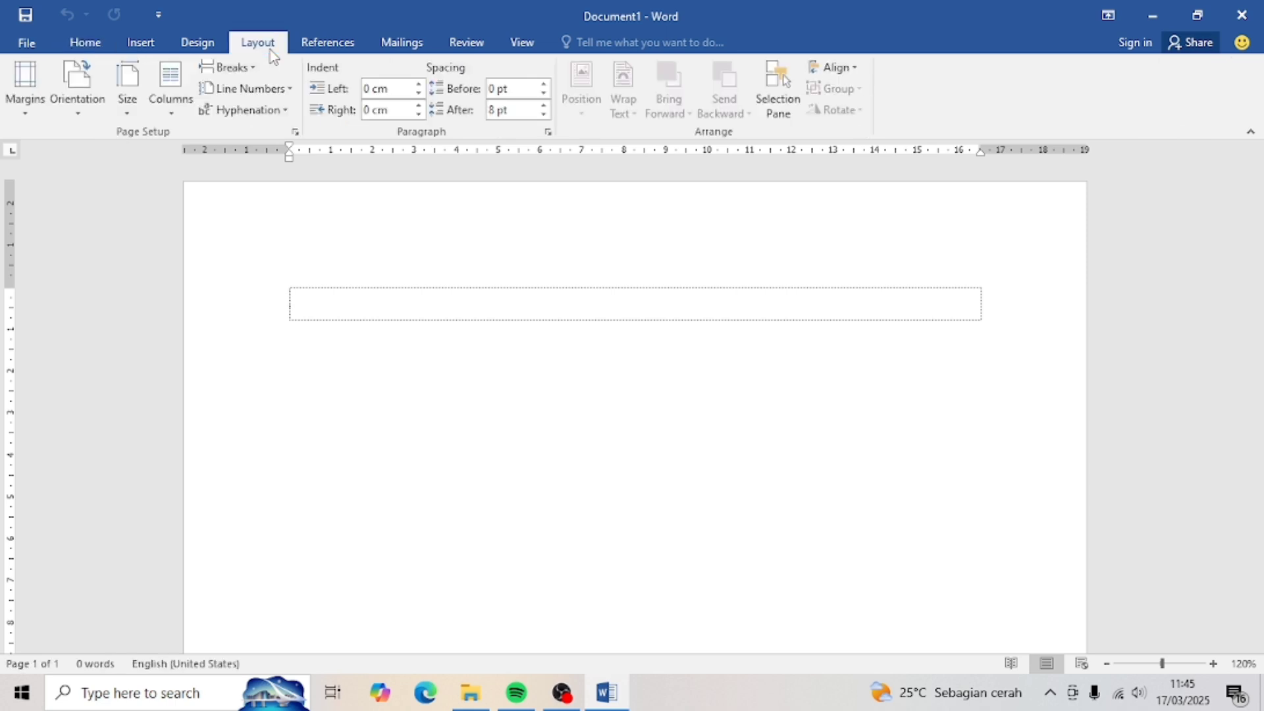
left_click(136, 108)
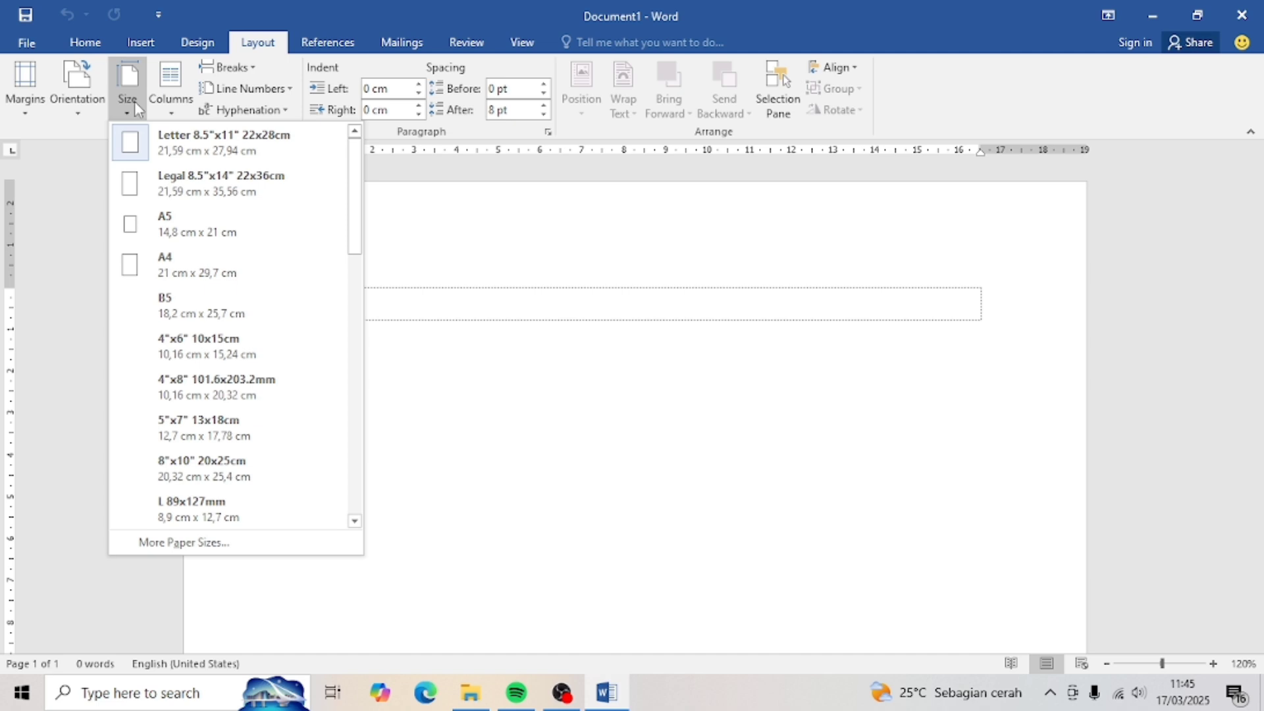
left_click(172, 270)
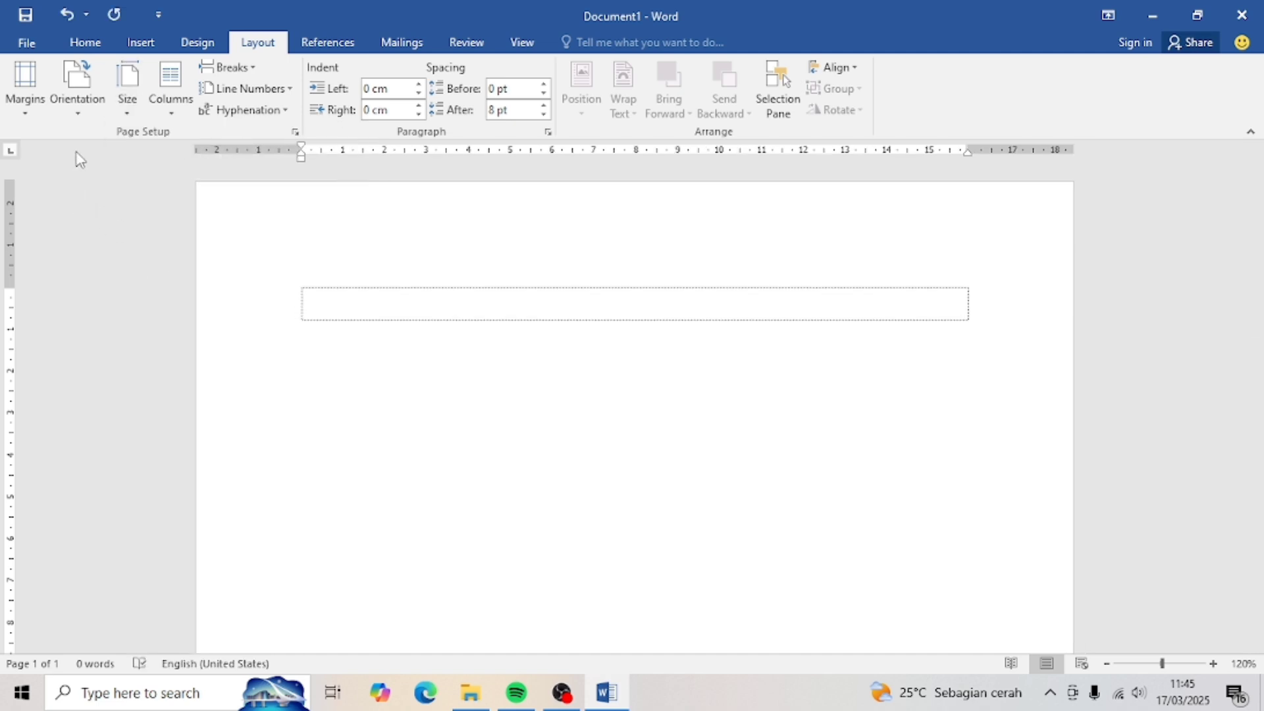
- Set custom margins of top 3 cm, bottom 3 cm, left 4 cm and right 3 cm
left_click(27, 105)
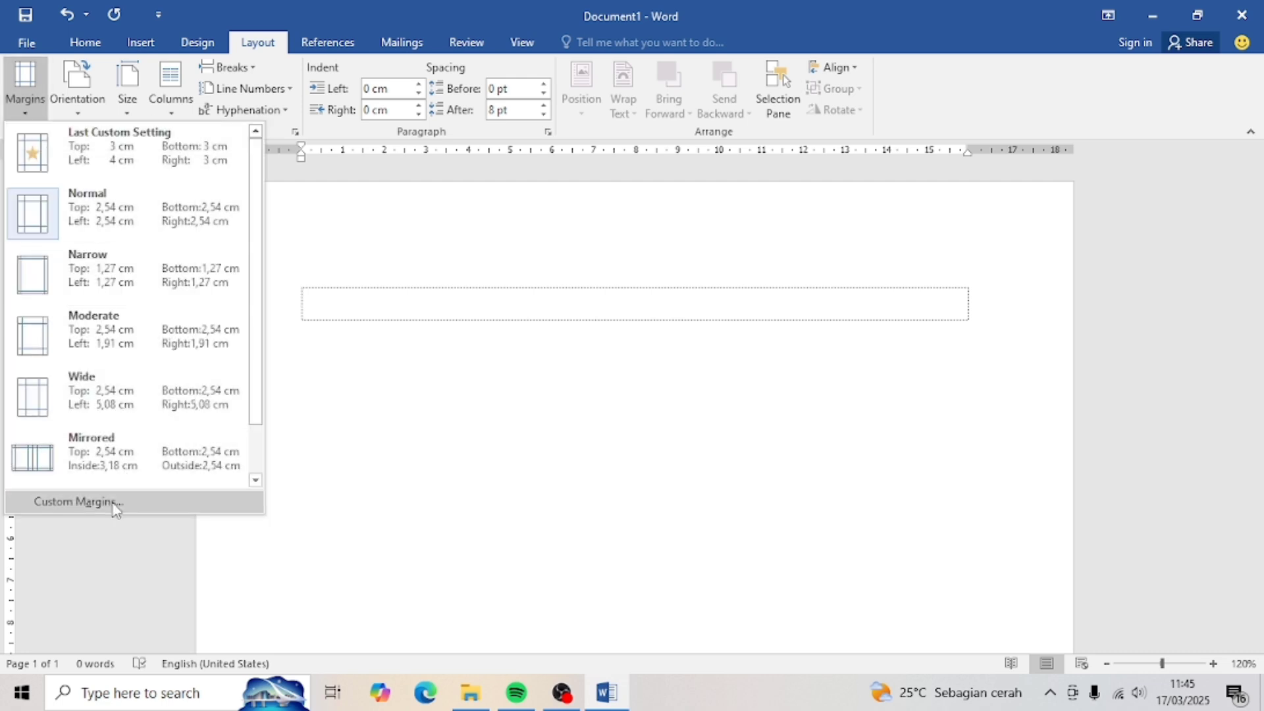
left_click(77, 502)
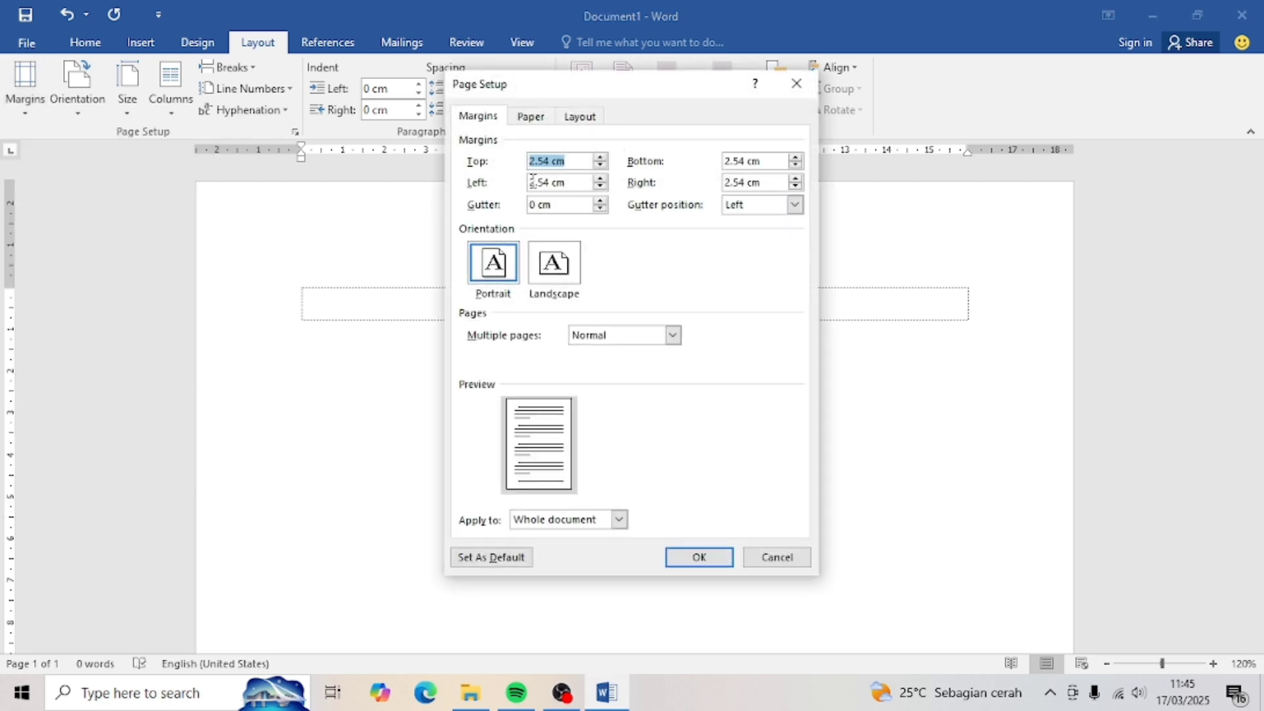
left_click_drag(550, 166, 504, 172)
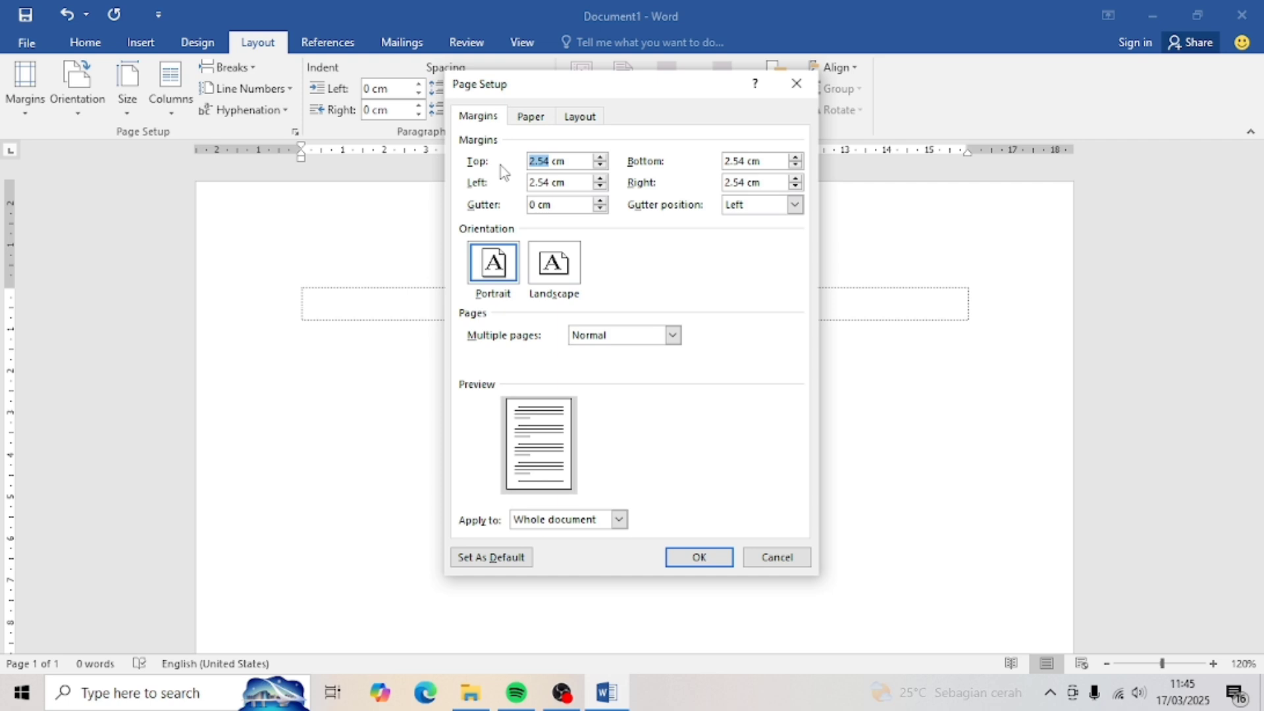
type("3")
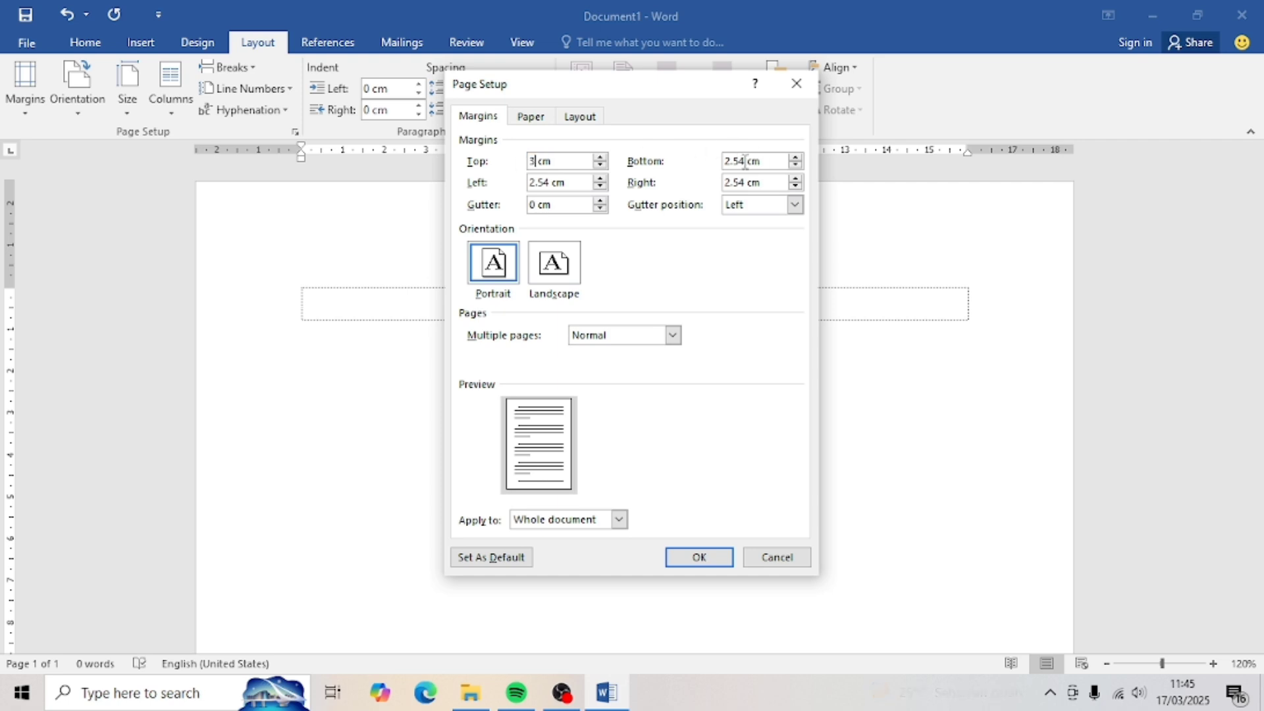
left_click_drag(744, 160, 708, 161)
type("3")
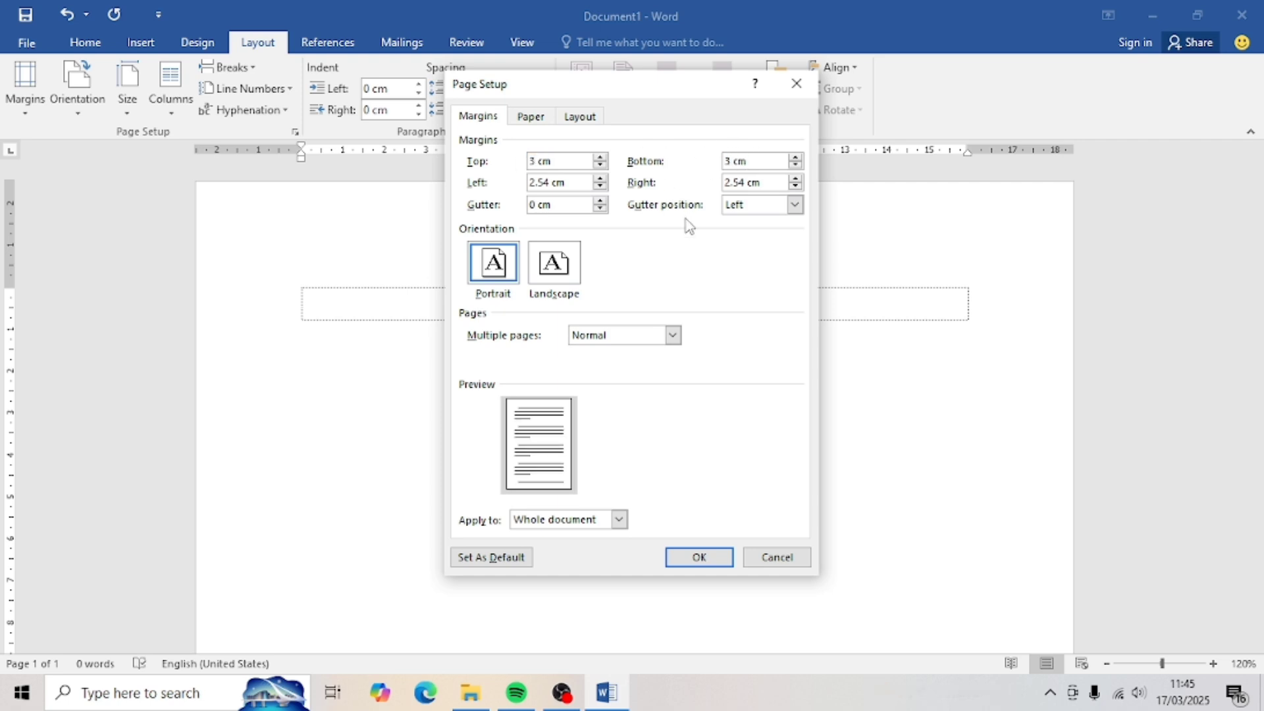
left_click(543, 175)
left_click(545, 184)
type("4")
left_click_drag(746, 182, 706, 185)
type("3")
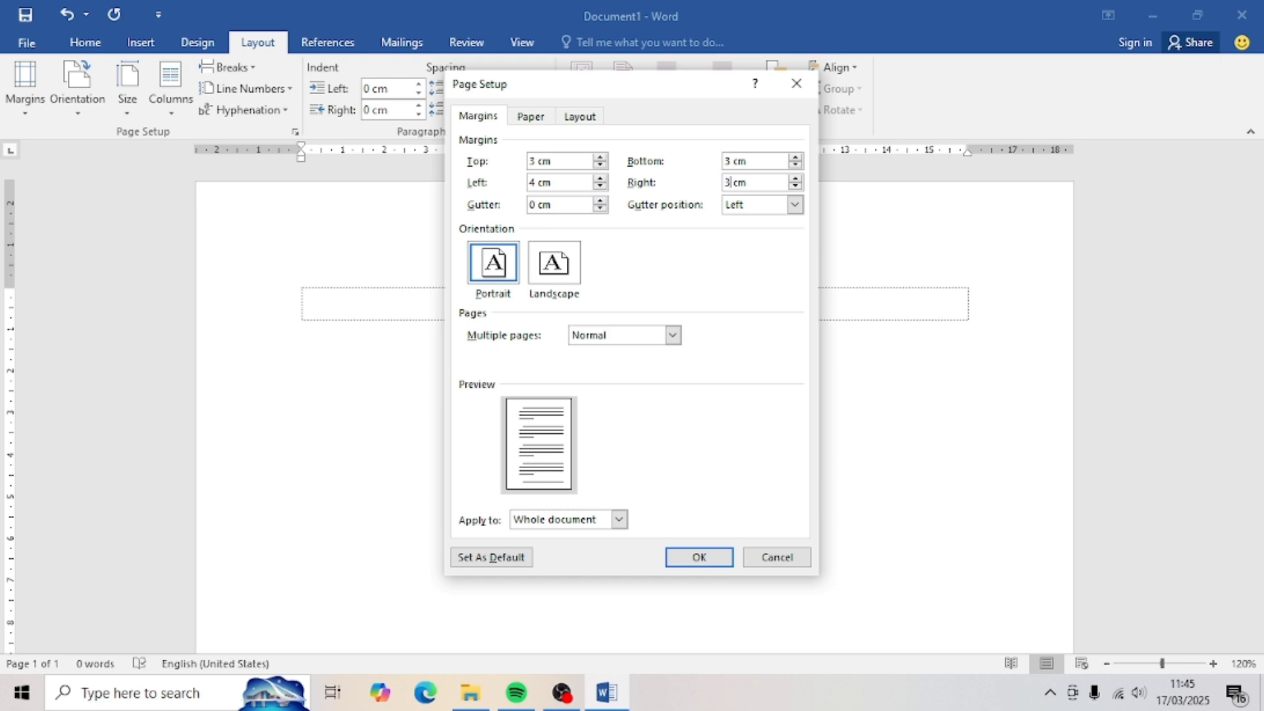
left_click(702, 553)
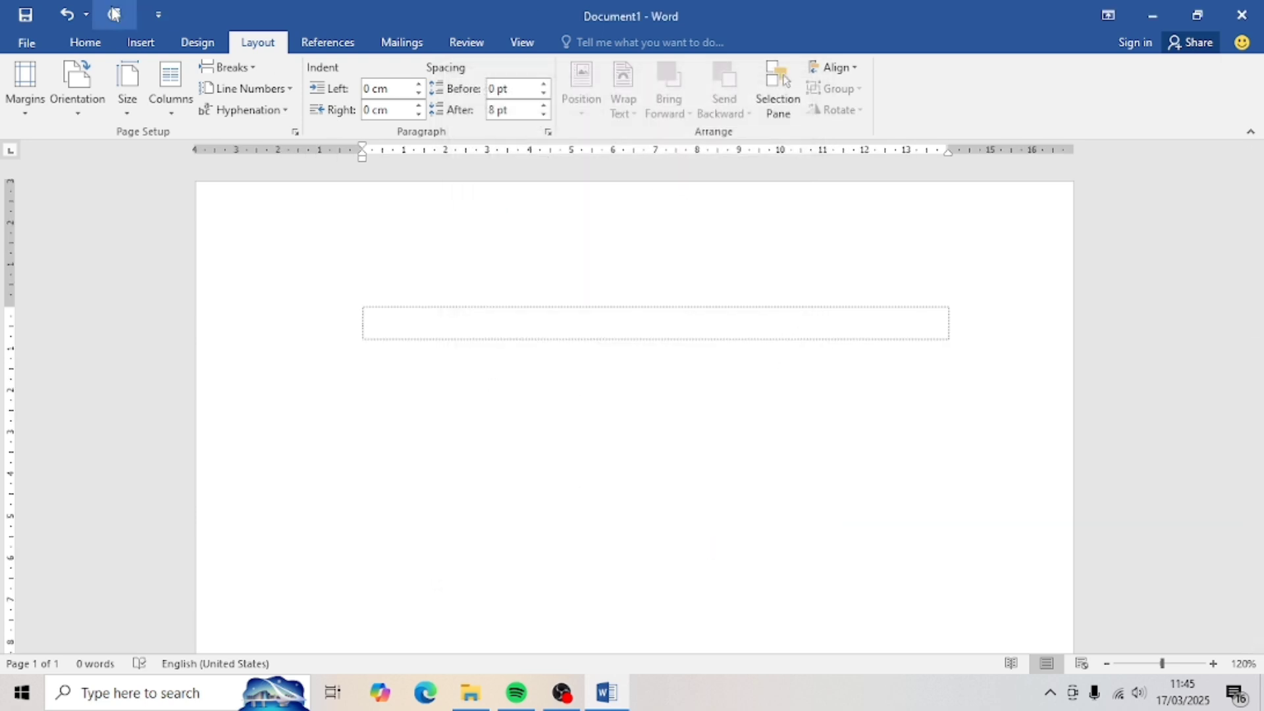
- Format the text as Times New Roman 12 pt, 1.15 line spacing, centre-aligned
left_click(85, 42)
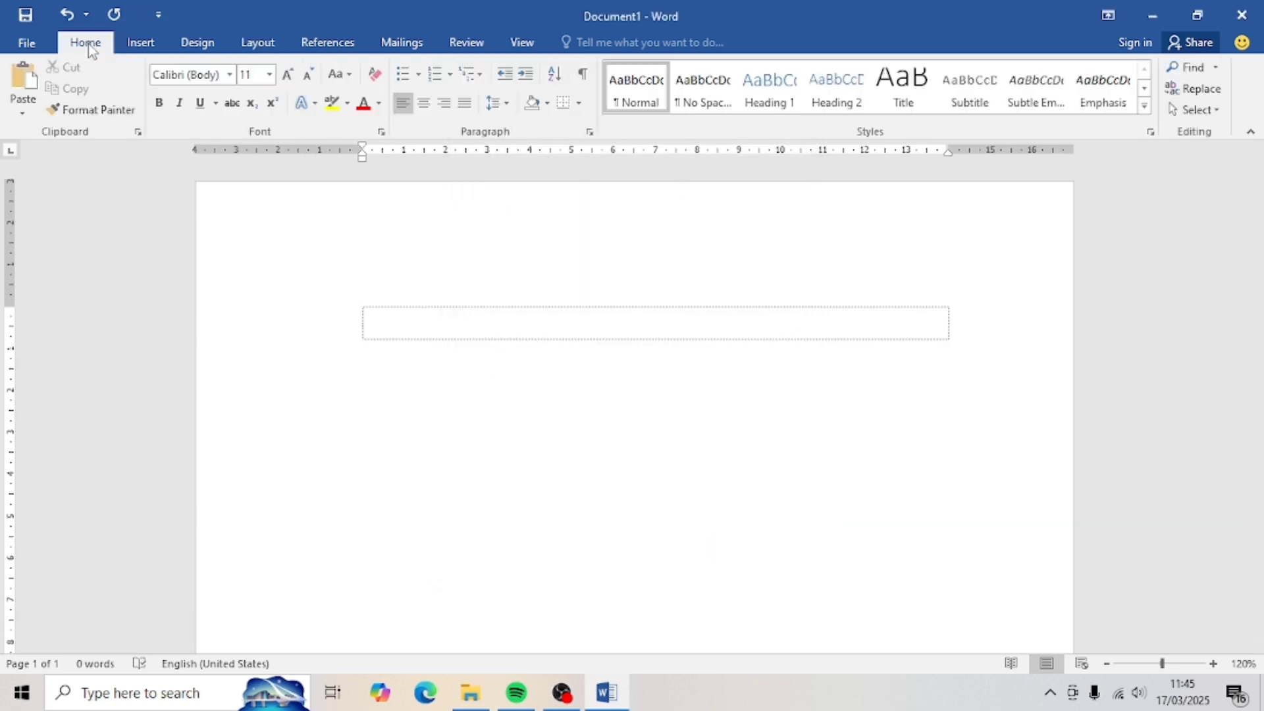
left_click(229, 74)
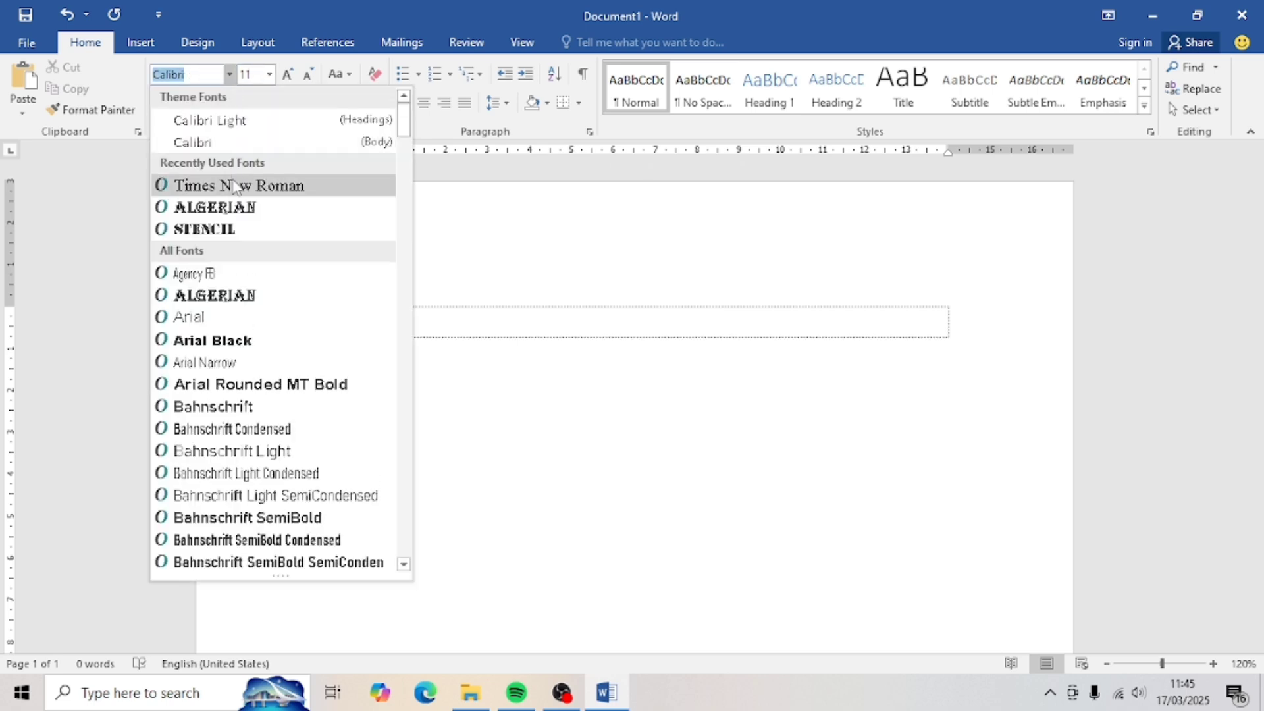
left_click(235, 186)
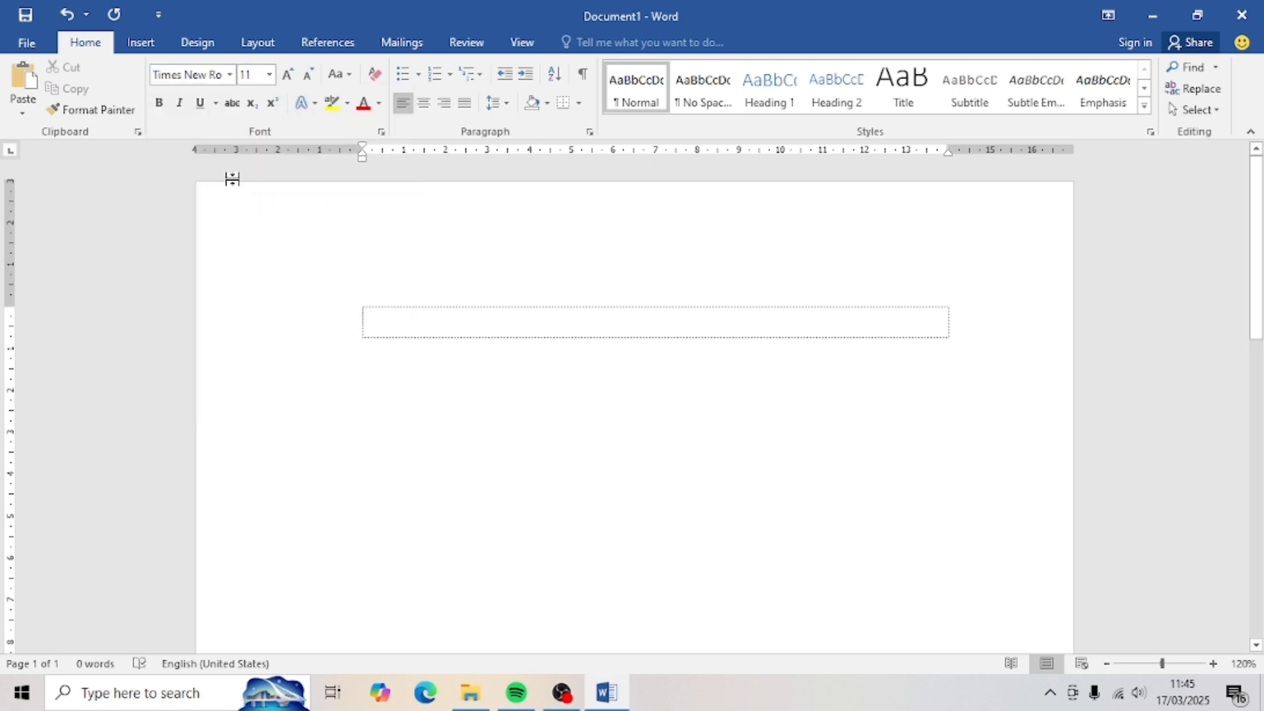
left_click(287, 76)
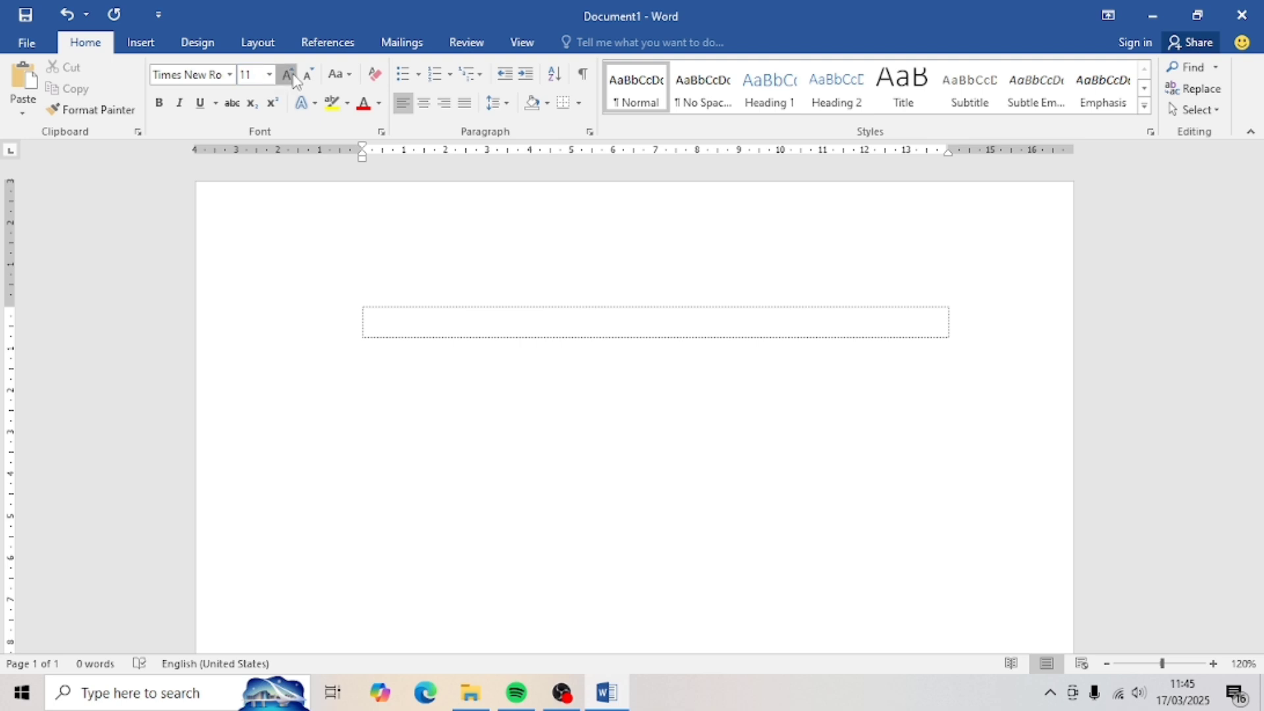
left_click(505, 114)
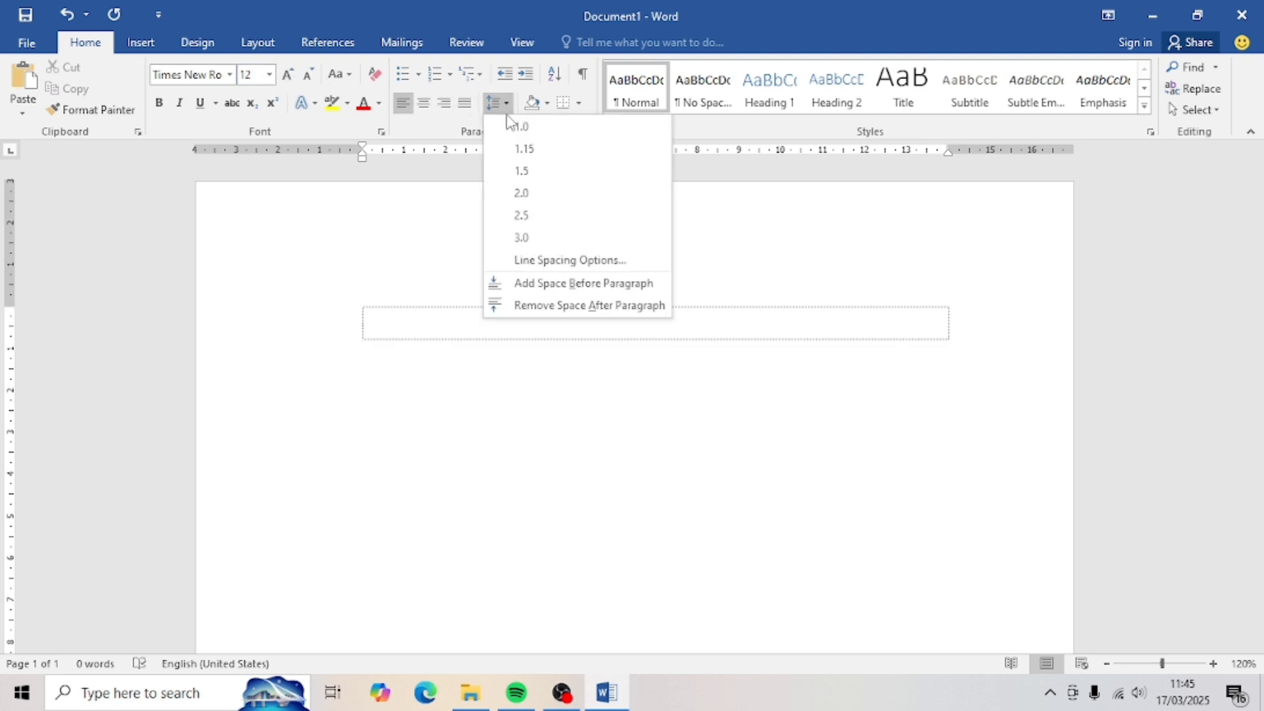
left_click(516, 141)
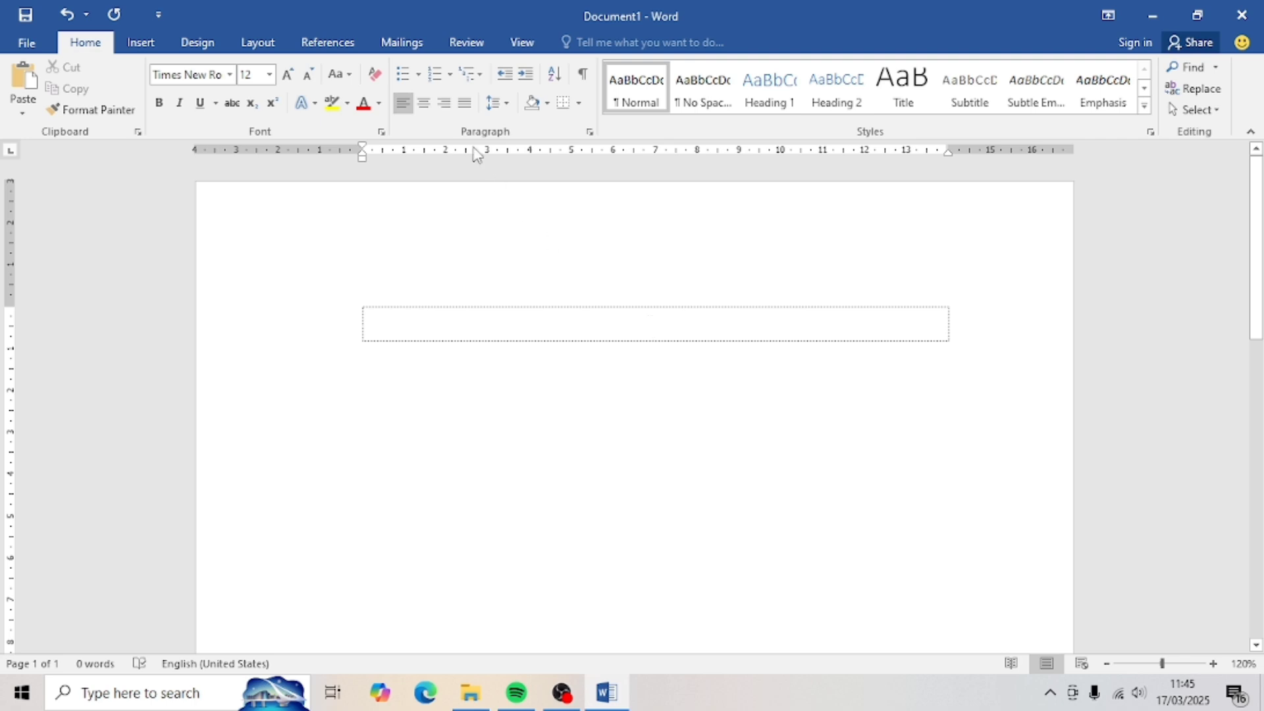
left_click(424, 103)
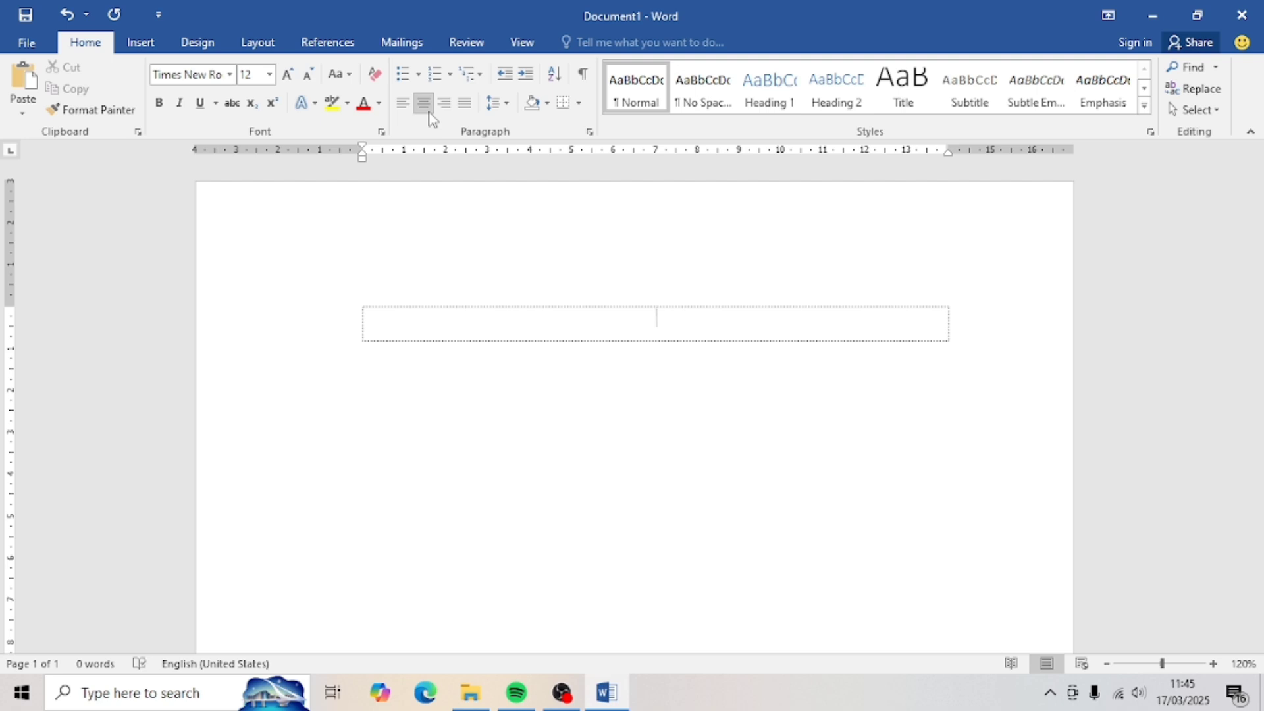
- Type a bold 14 pt title 'JUDUL' and duplicate it onto a second line
left_click(296, 77)
left_click(158, 104)
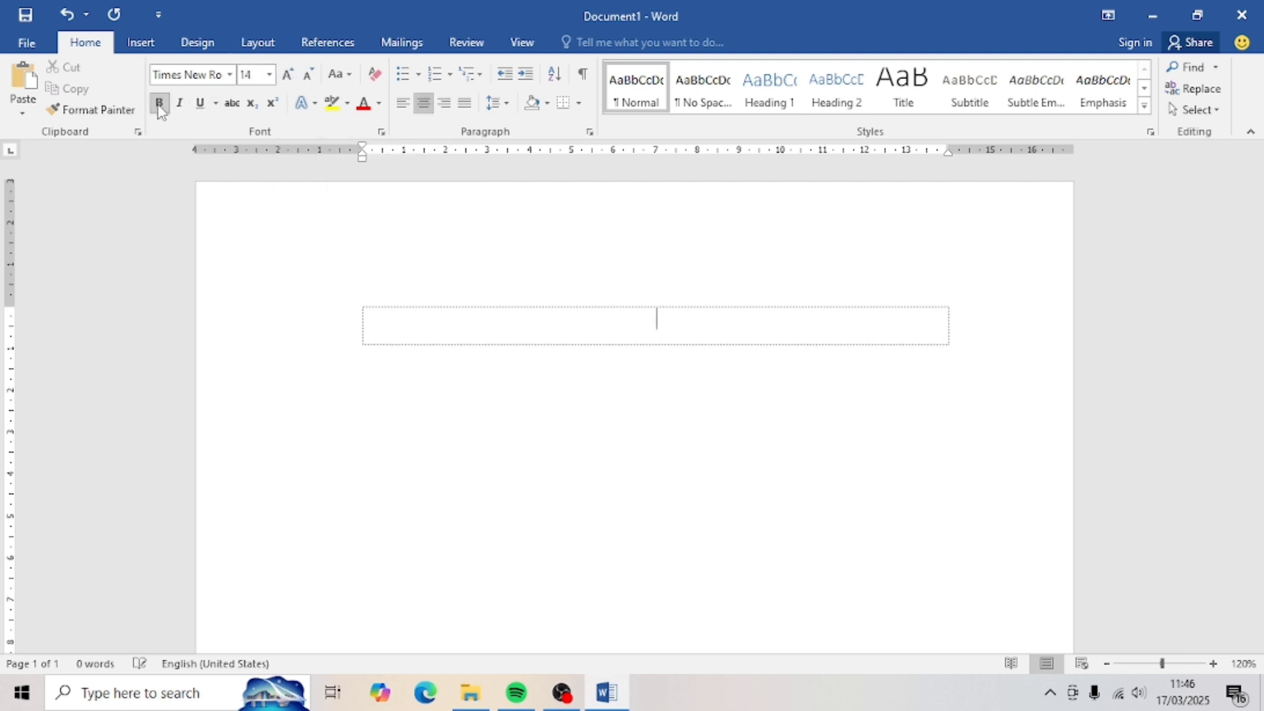
type("JUDUL")
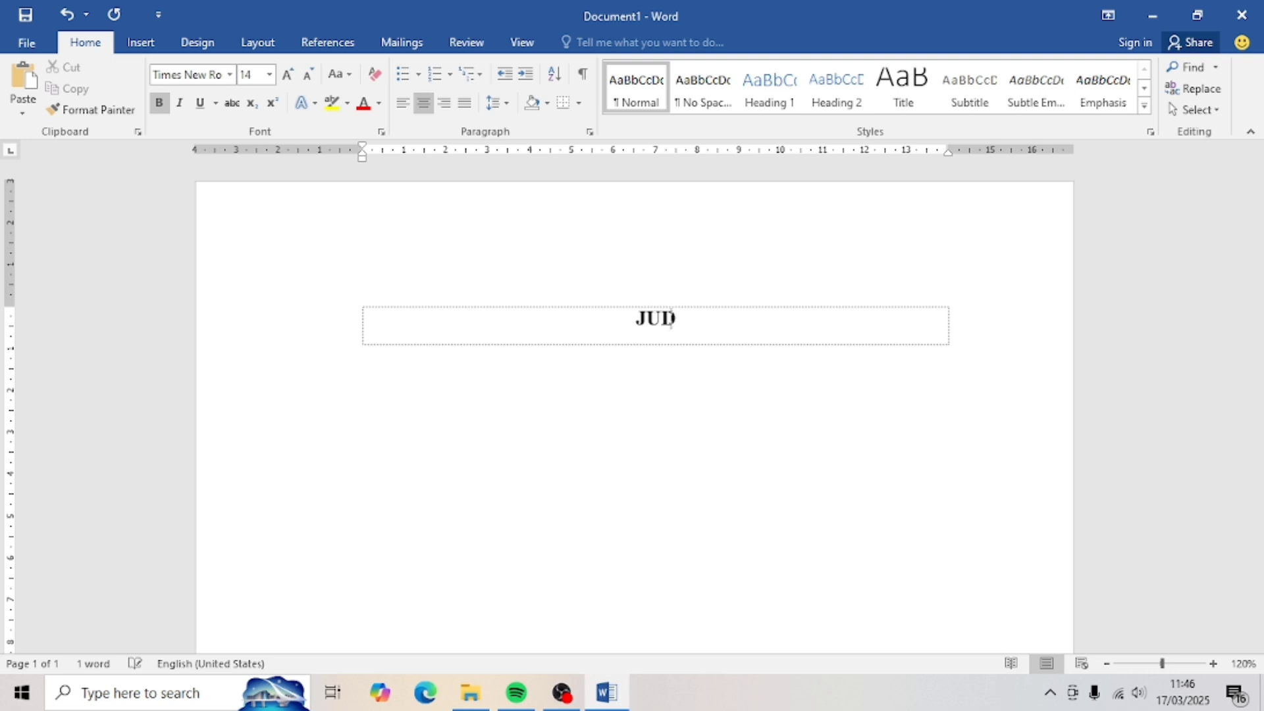
left_click_drag(619, 322, 687, 329)
key("ctrl+c")
key("Right")
key("ctrl+v")
key("ctrl+v")
key("ctrl+v")
key("Return")
key("ctrl+v")
key("ctrl+v")
key("ctrl+v")
- Add two blank lines above the title and remove the space after paragraphs
left_click(485, 319)
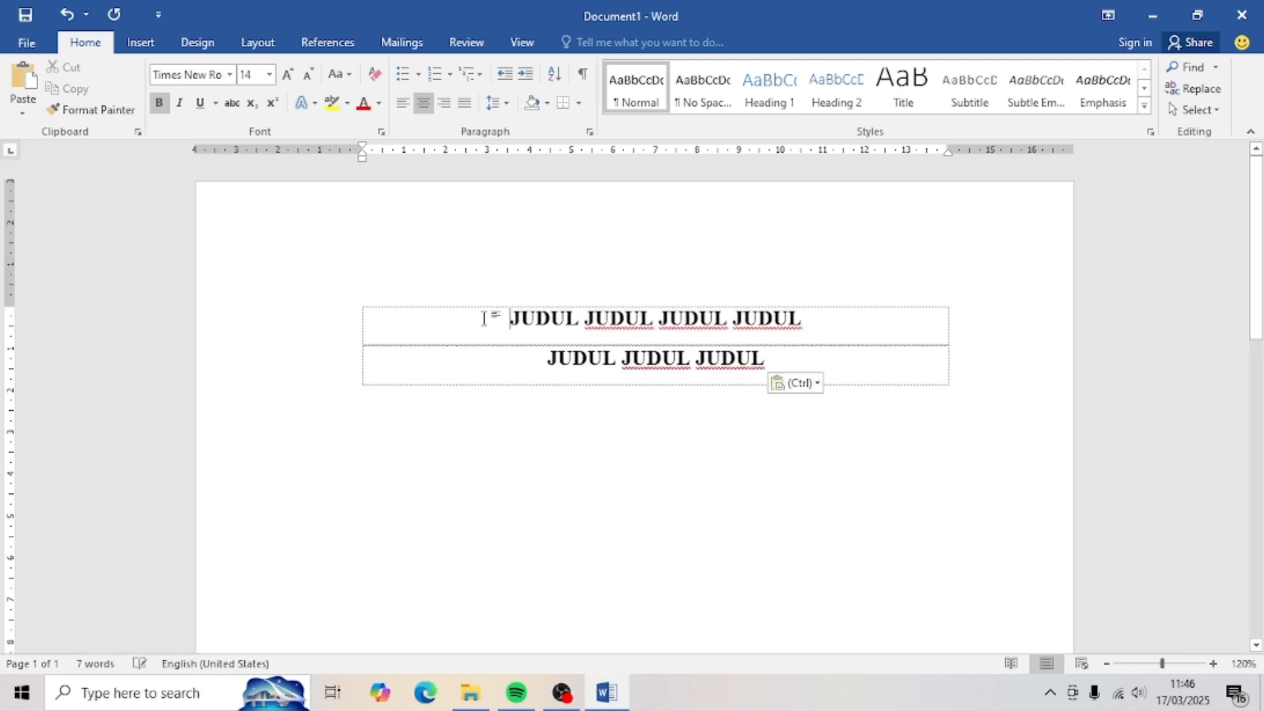
key("Return")
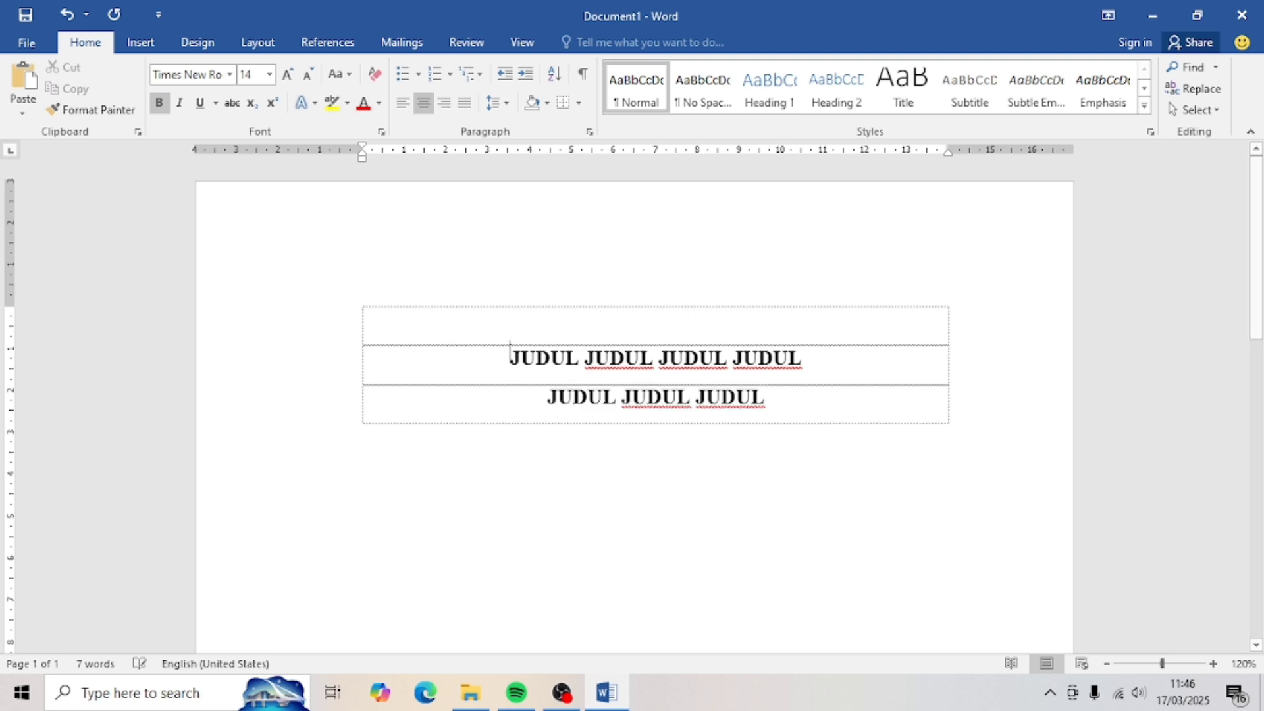
key("Return")
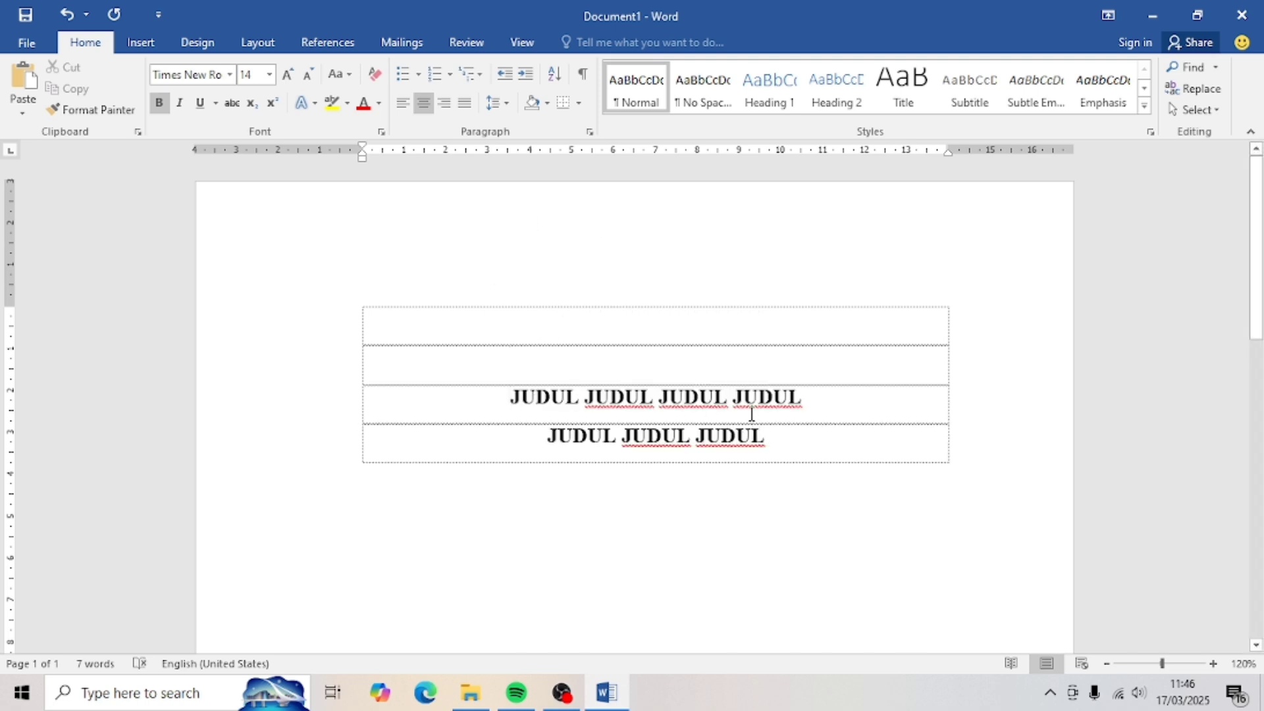
left_click(493, 104)
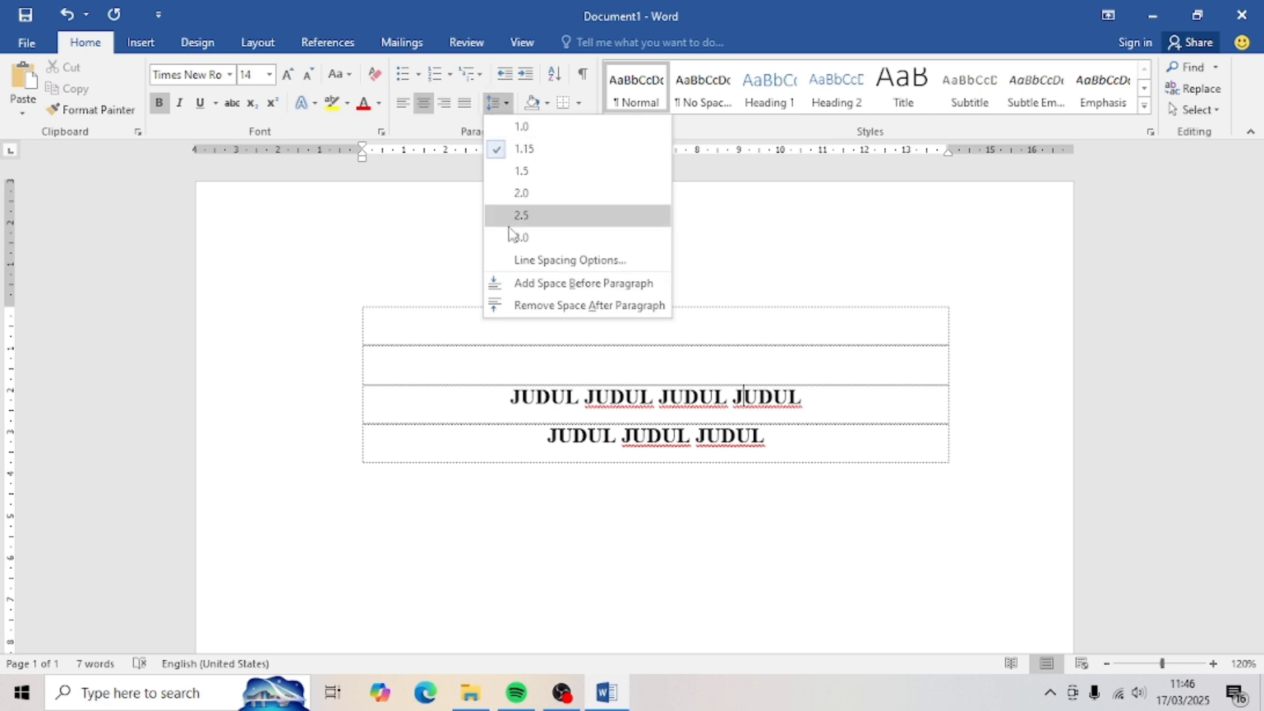
left_click(520, 307)
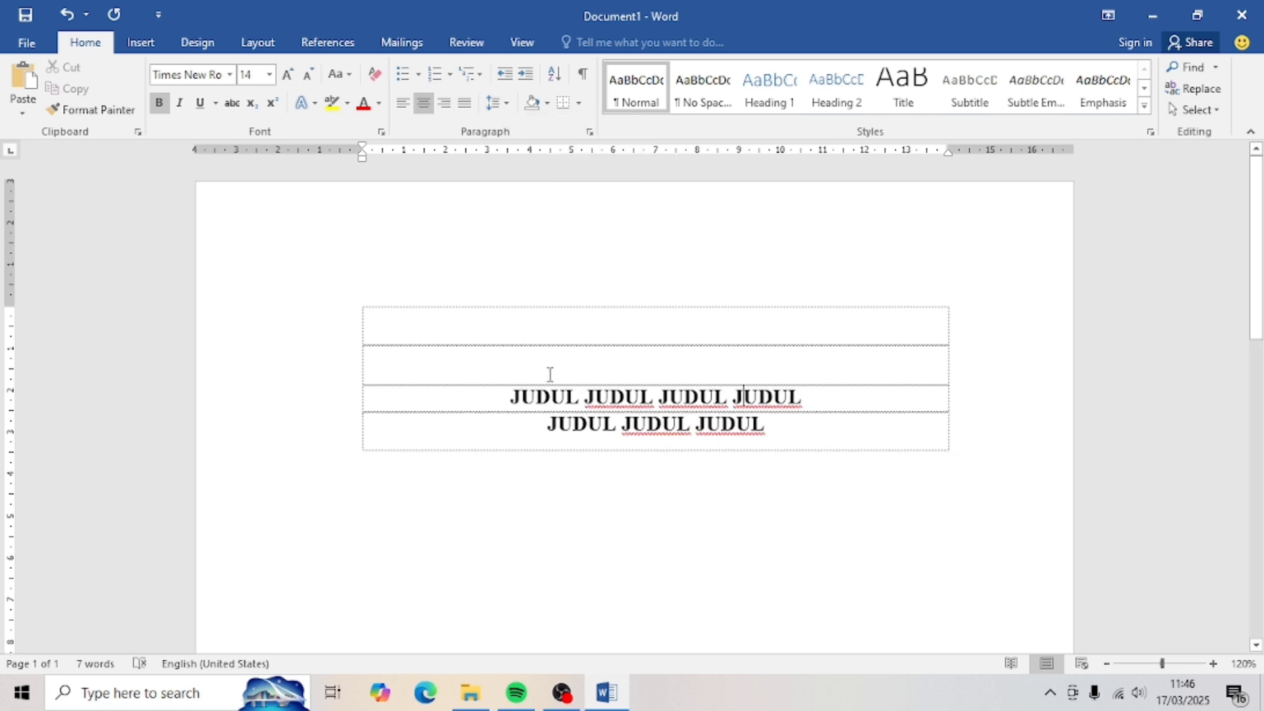
- Add 'TUGAS AKHIR' below the title at 16 pt, with empty rows beneath it
key("Tab")
key("Tab")
key("Tab")
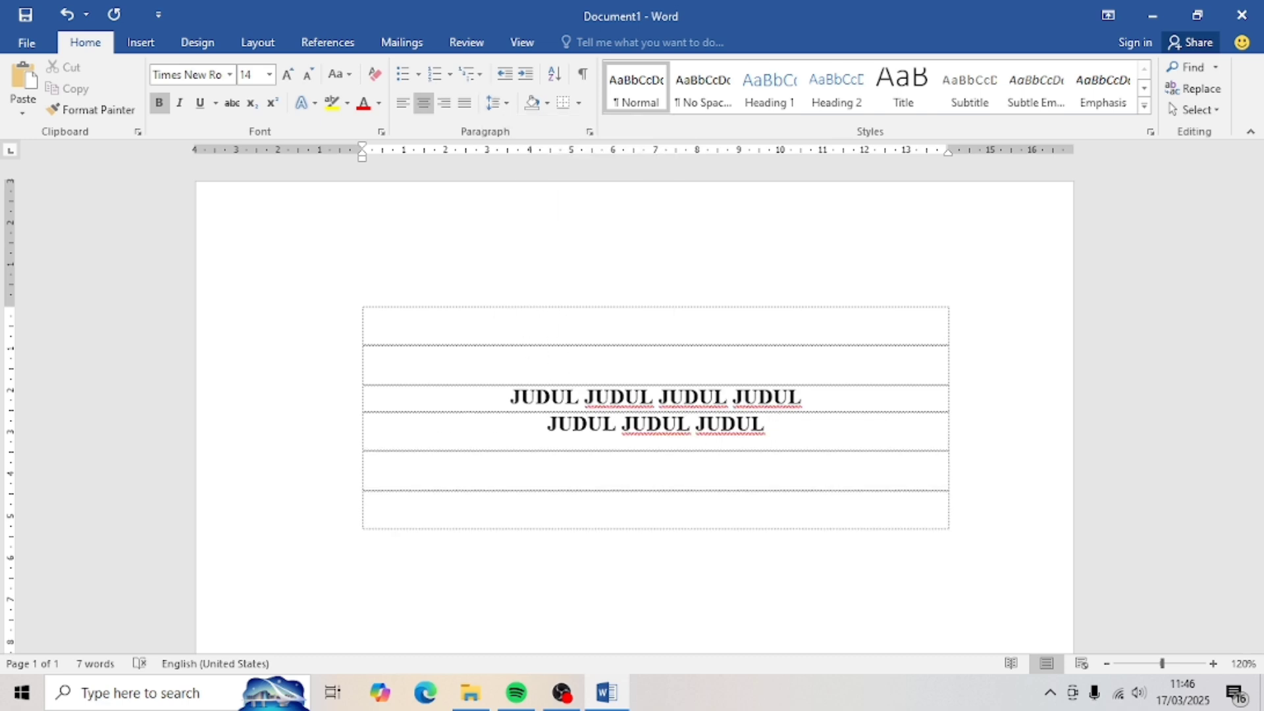
type("T")
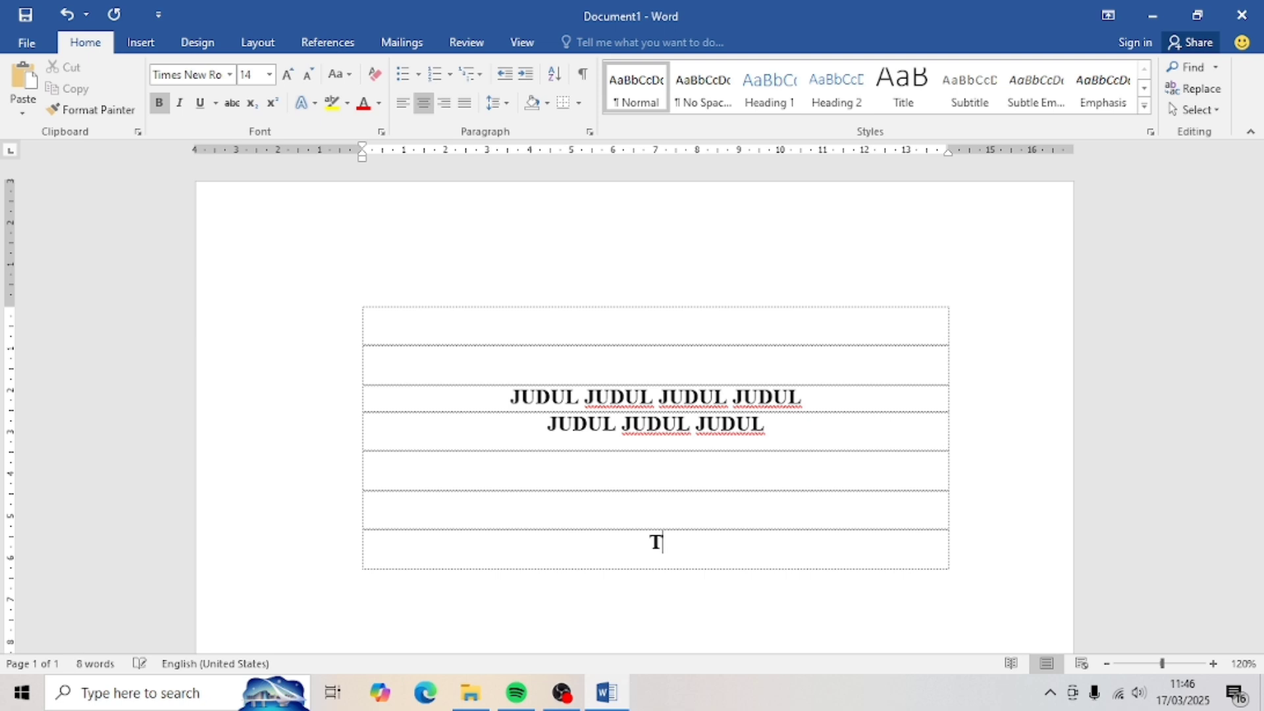
type("UGAS AKHIR")
left_click_drag(752, 552, 594, 548)
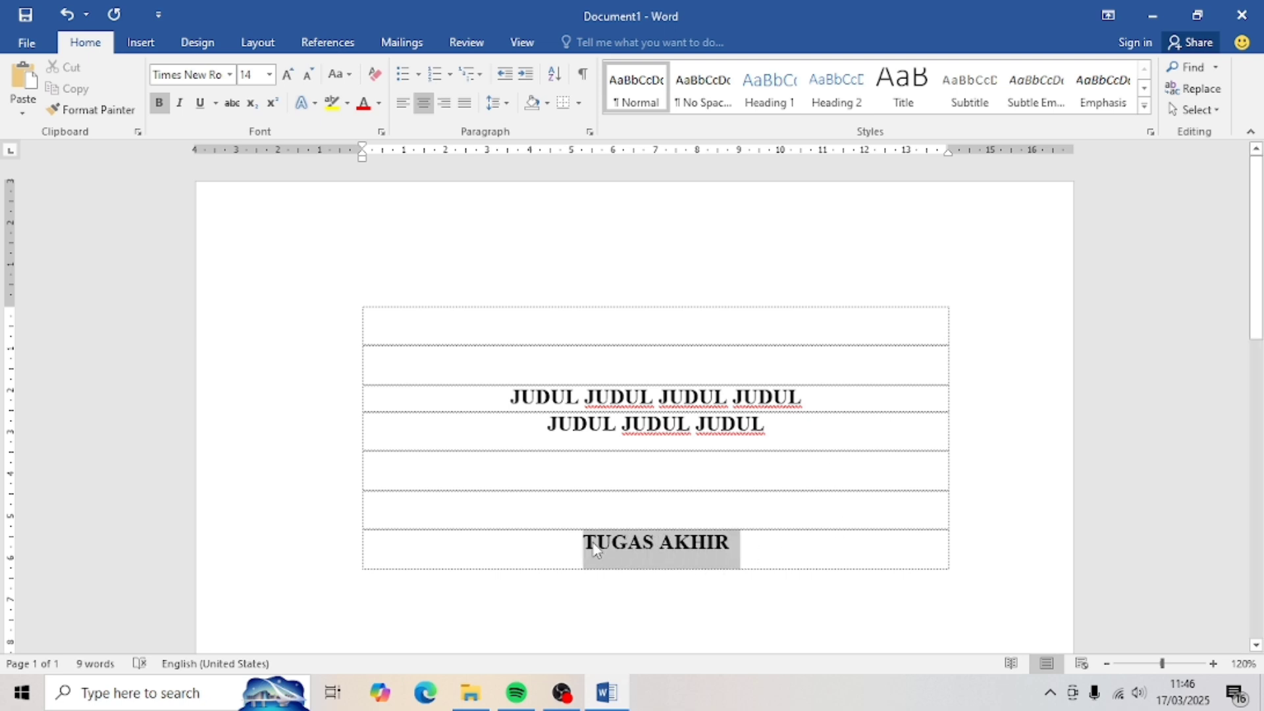
left_click(287, 74)
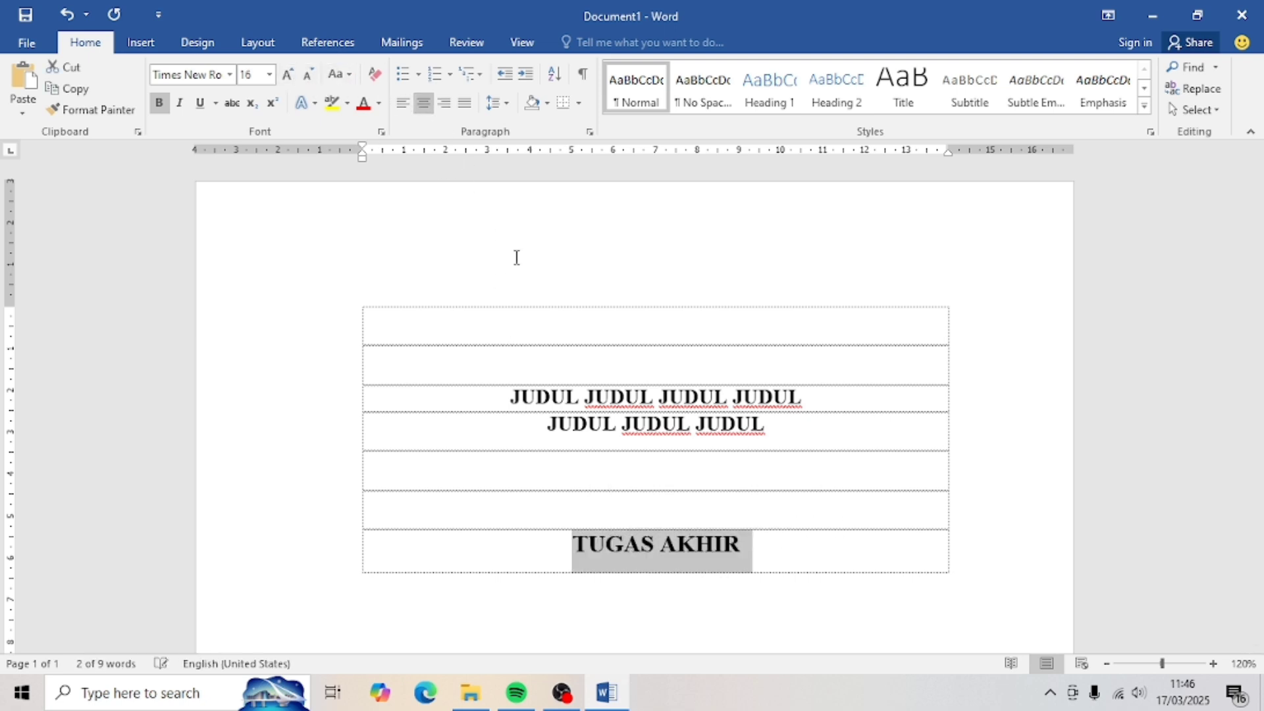
scroll(567, 327, "down", 5)
left_click(759, 249)
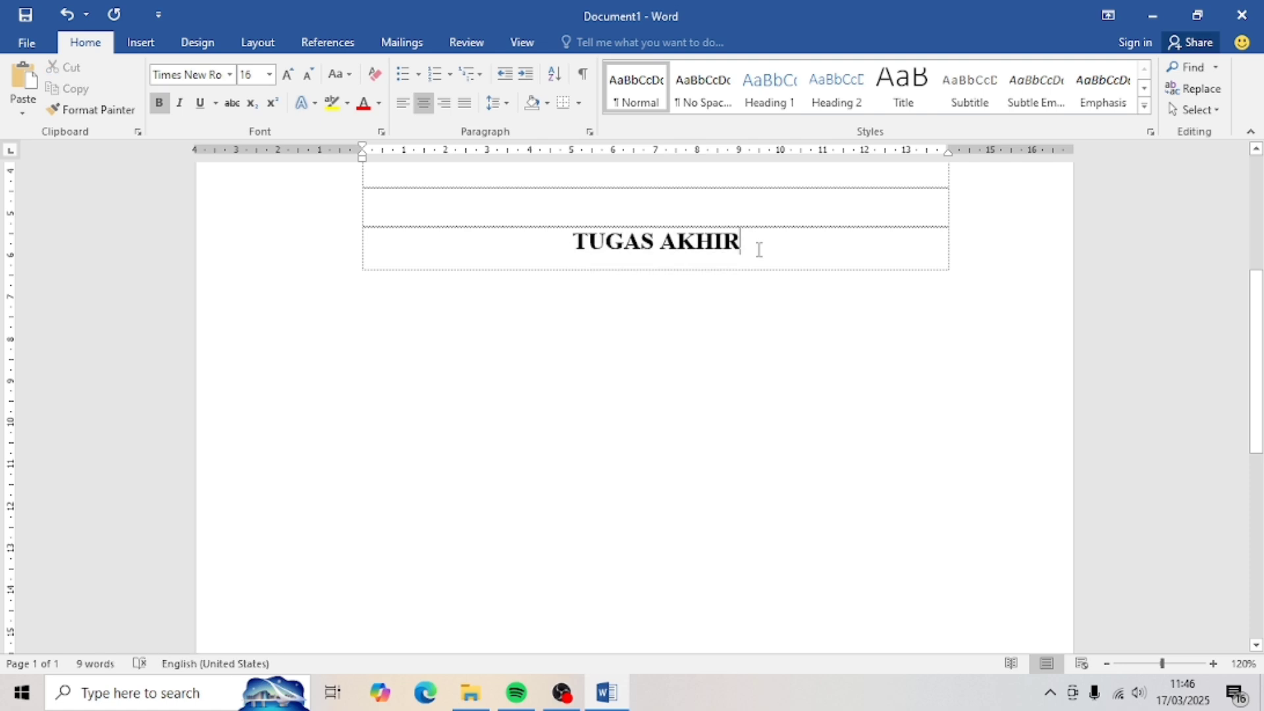
key("Tab")
key("Tab")
key("Tab")
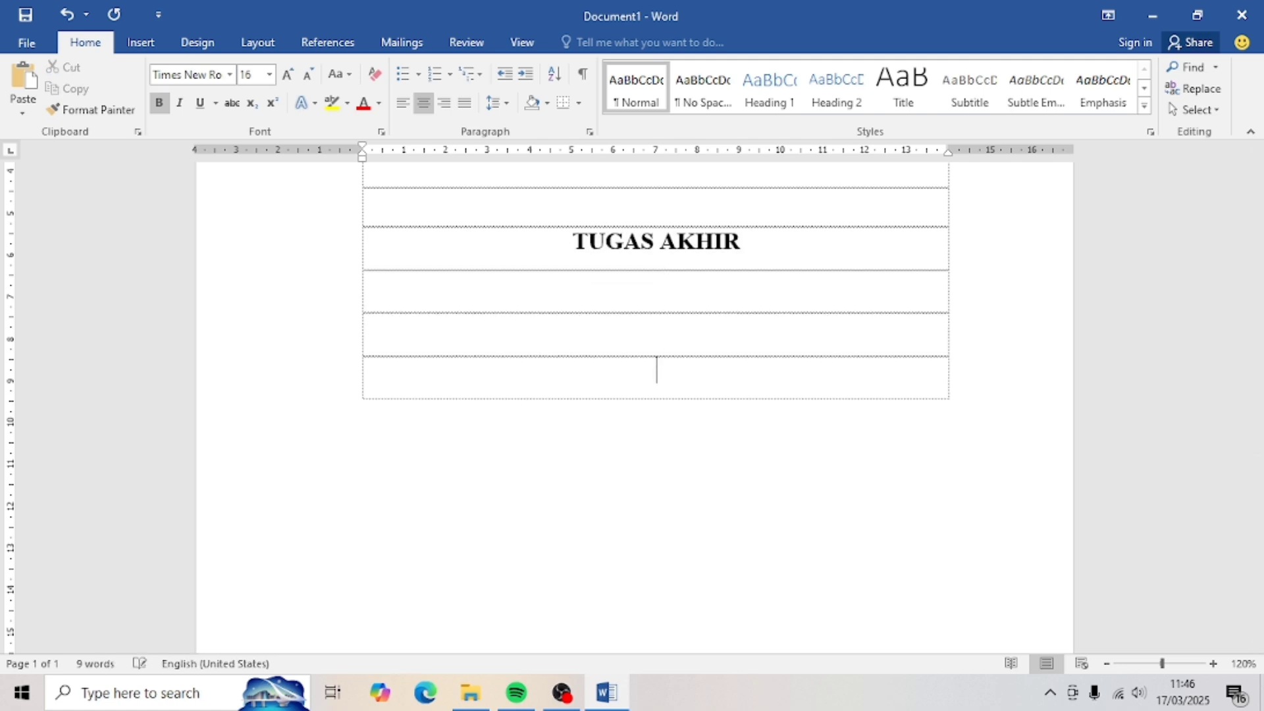
- Insert the Politeknik_Negeri_Madiun logo picture below 'TUGAS AKHIR'
left_click(140, 43)
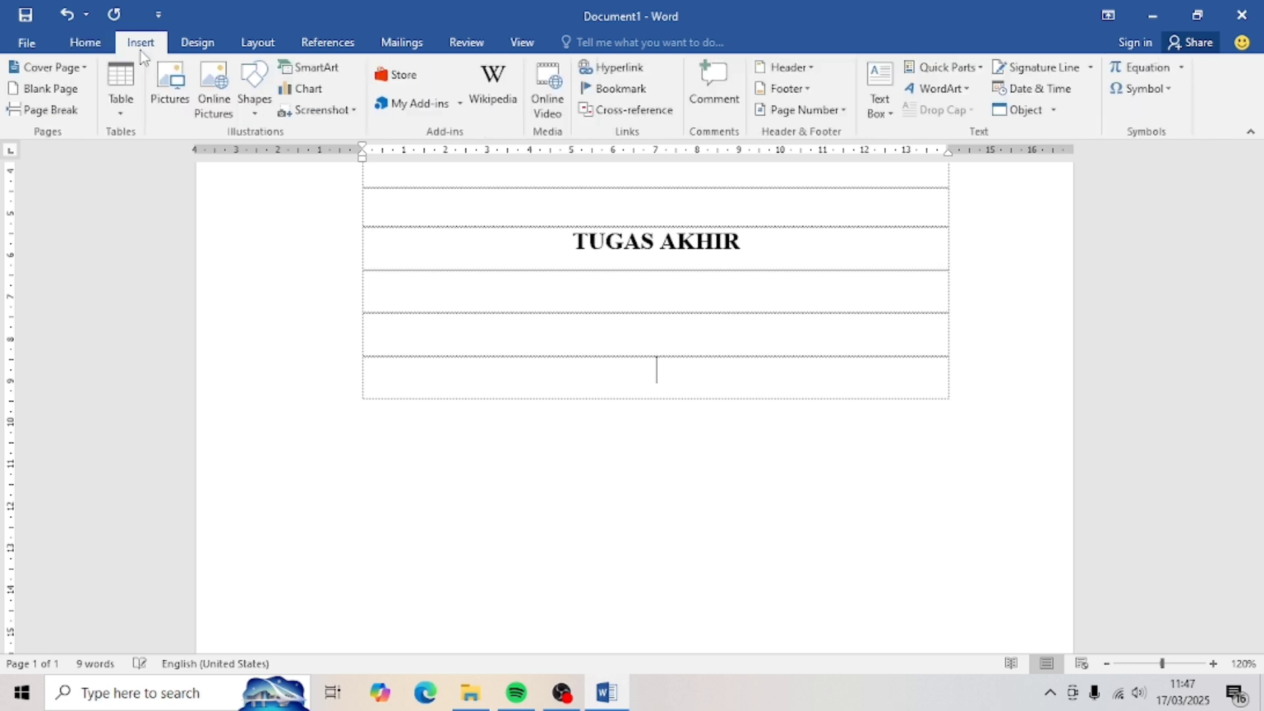
left_click(173, 113)
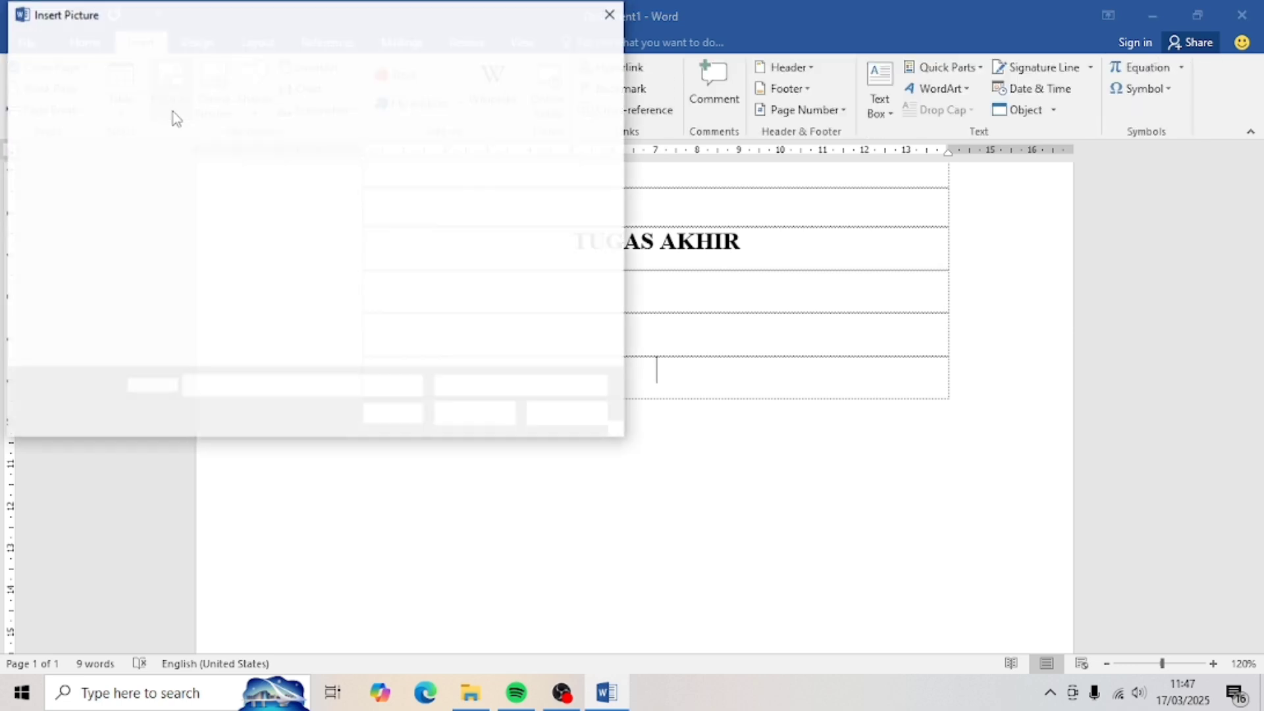
scroll(270, 260, "down", 5)
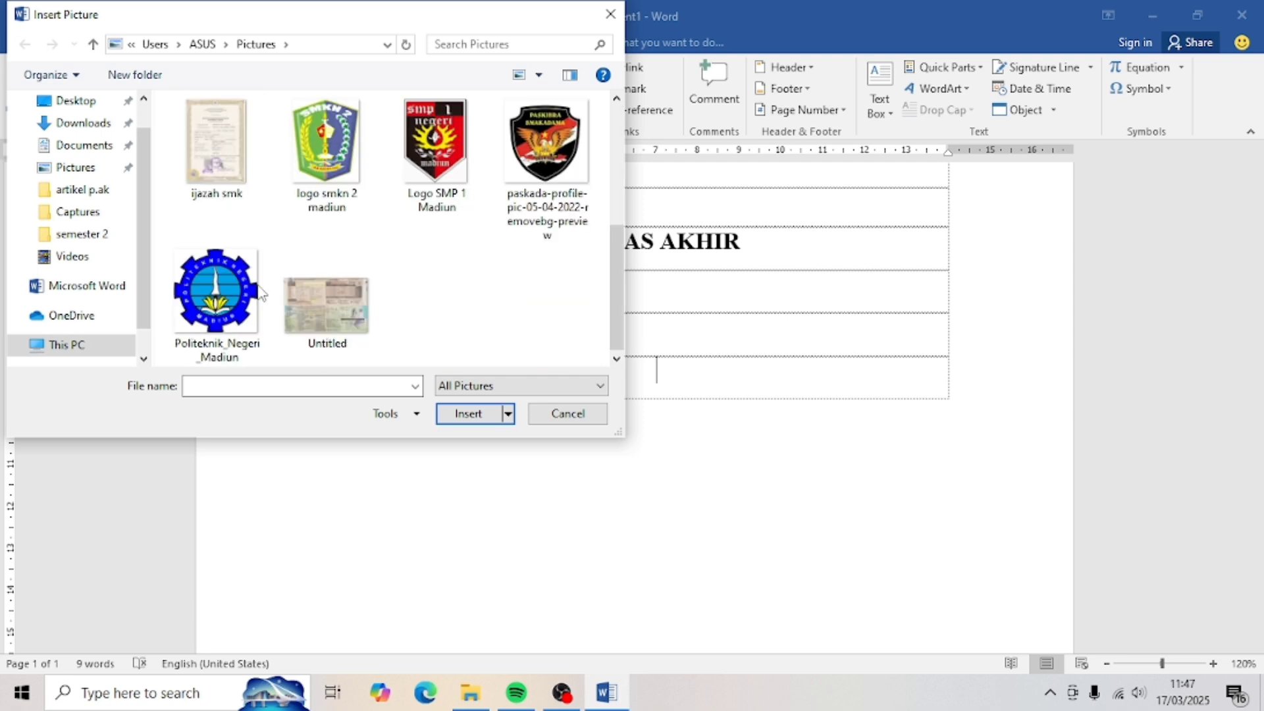
double_click(220, 290)
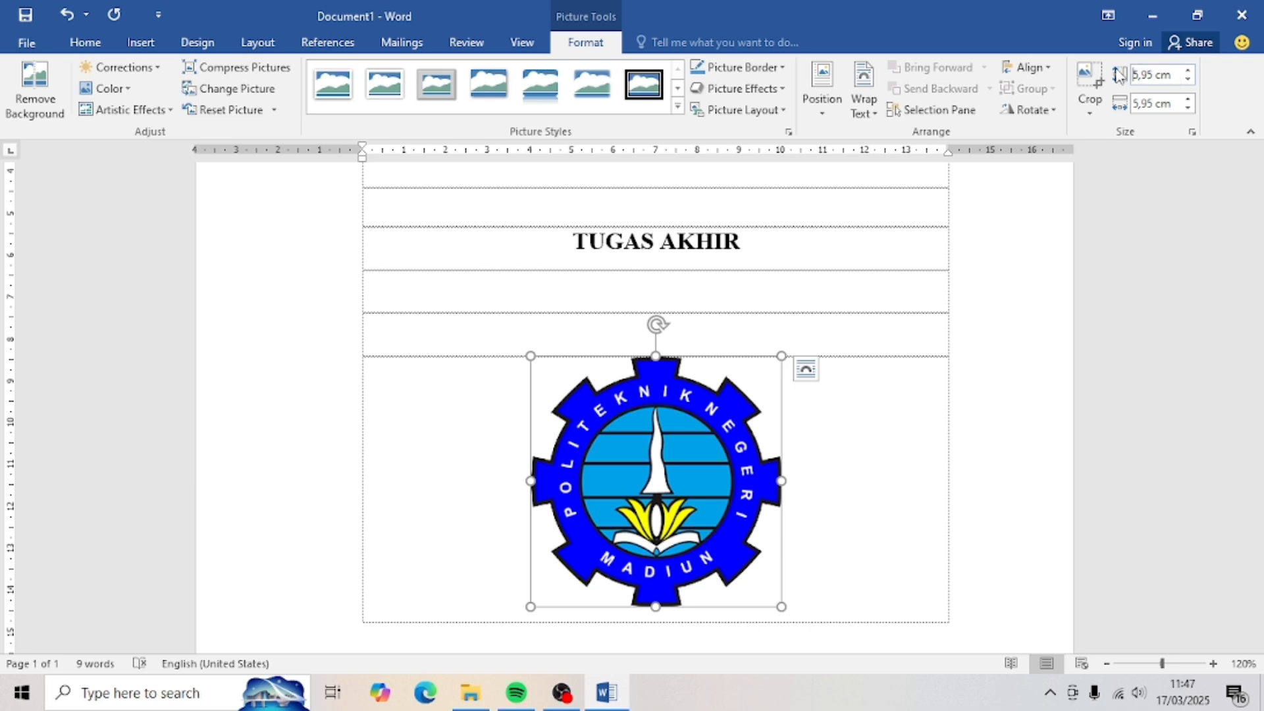
- Resize the logo to 4 cm high and add empty rows below it
left_click(1146, 74)
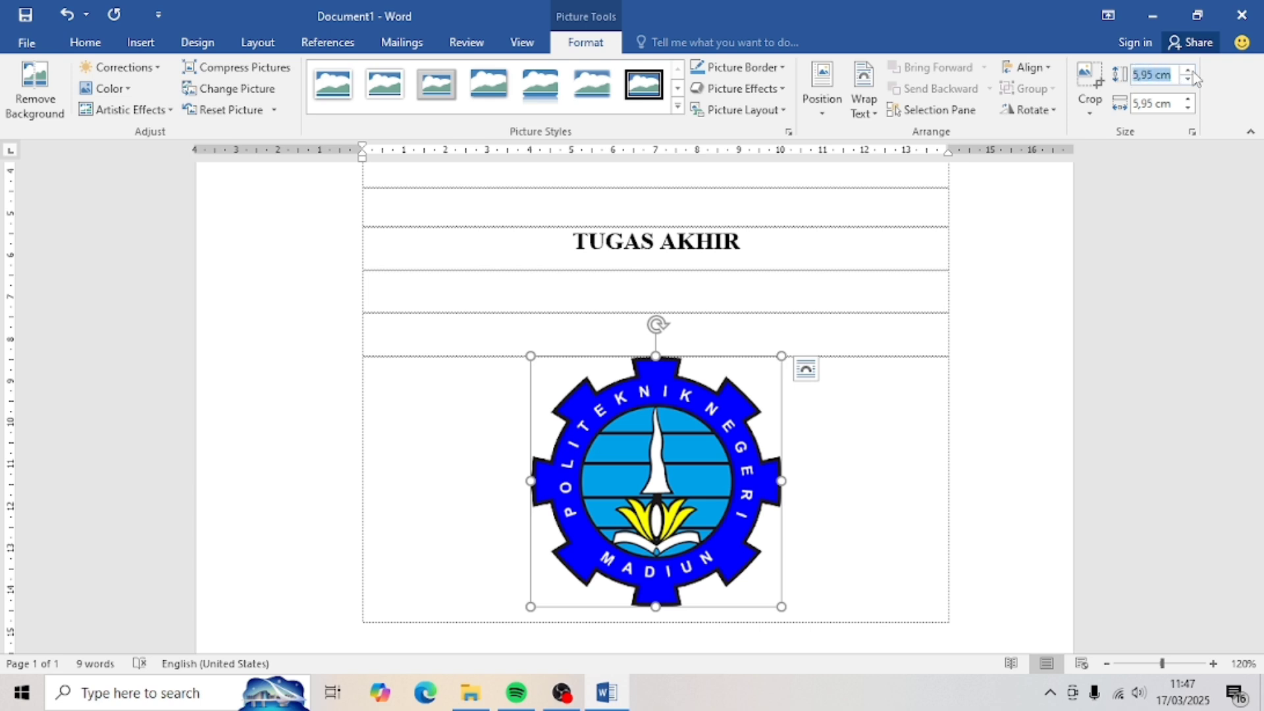
type("4 CM")
key("Return")
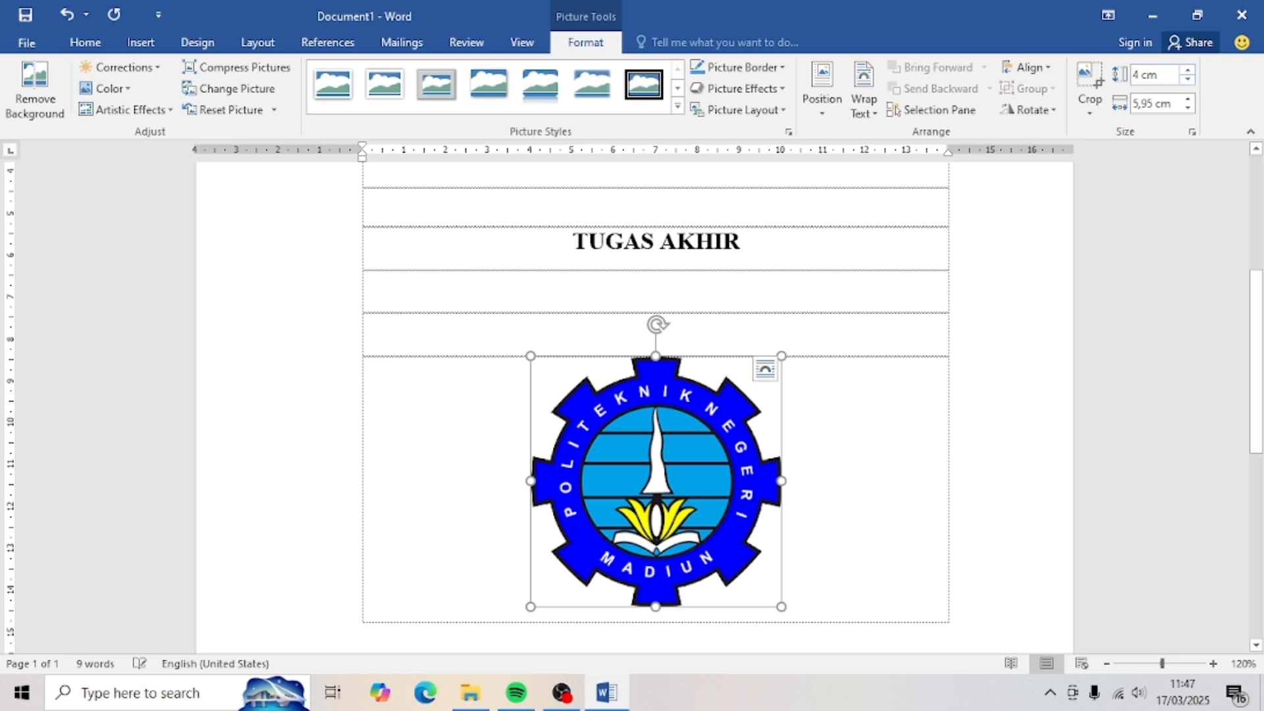
scroll(759, 294, "down", 4)
left_click(759, 294)
scroll(759, 294, "down", 1)
key("Tab")
key("Tab")
key("Tab")
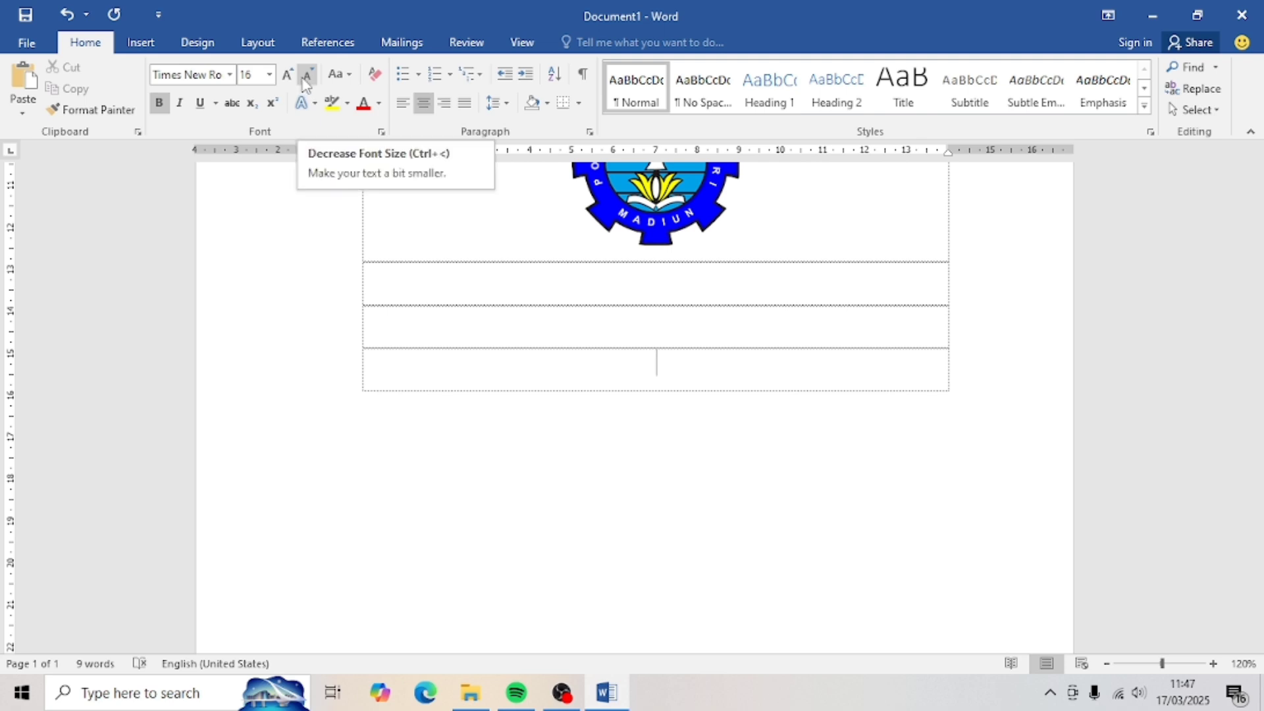
- At 12 pt, enter 'Oleh:', the student's name and the student ID number on separate rows
left_click(308, 74)
left_click(307, 75)
type("Oleh:")
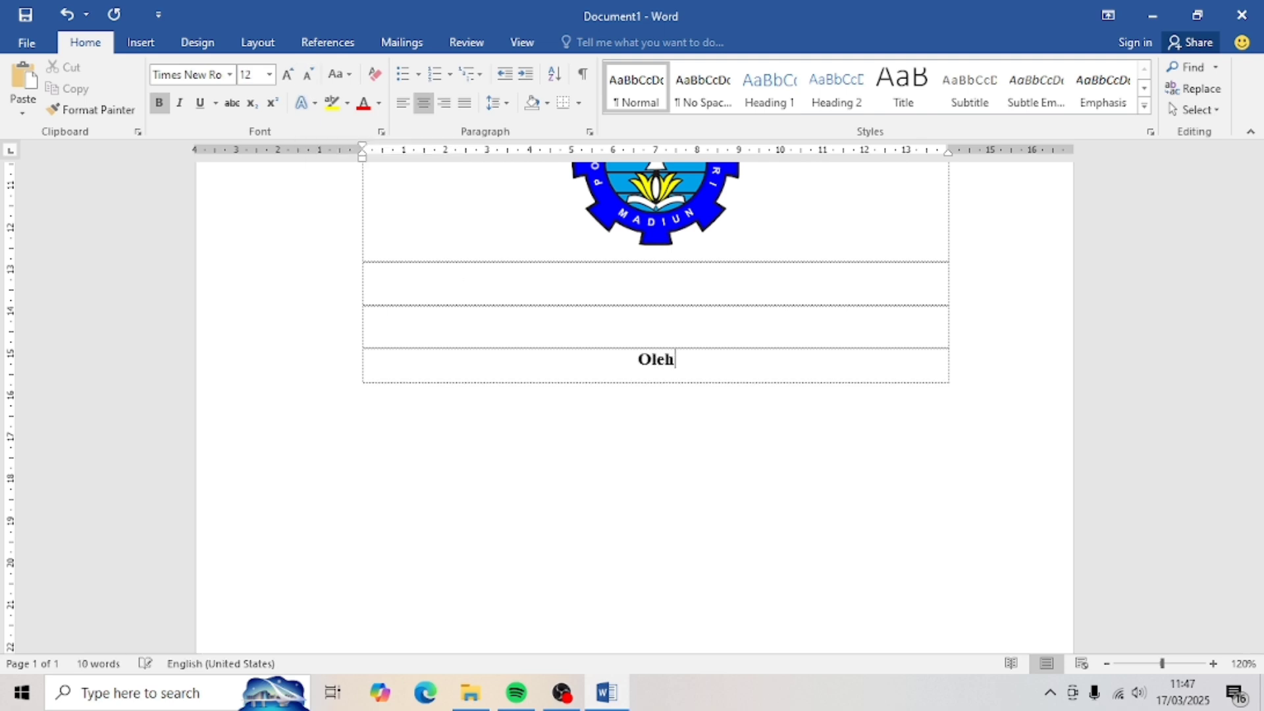
key("Tab")
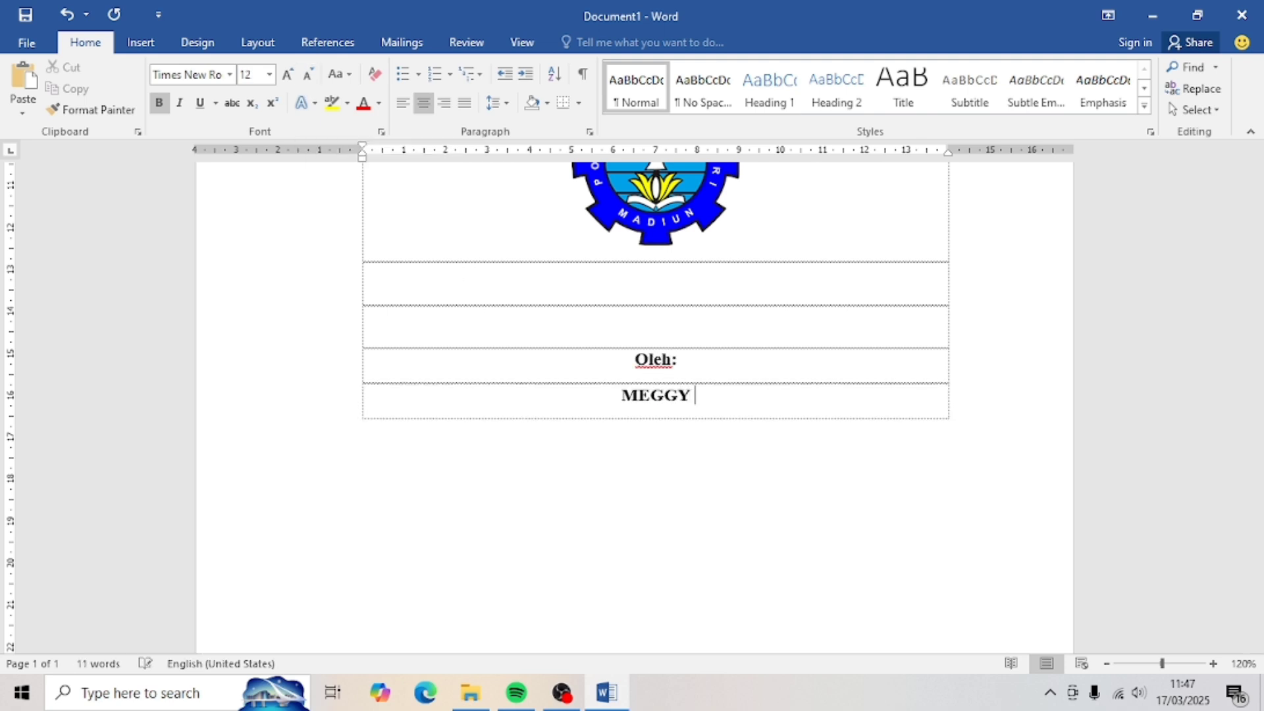
key("Tab")
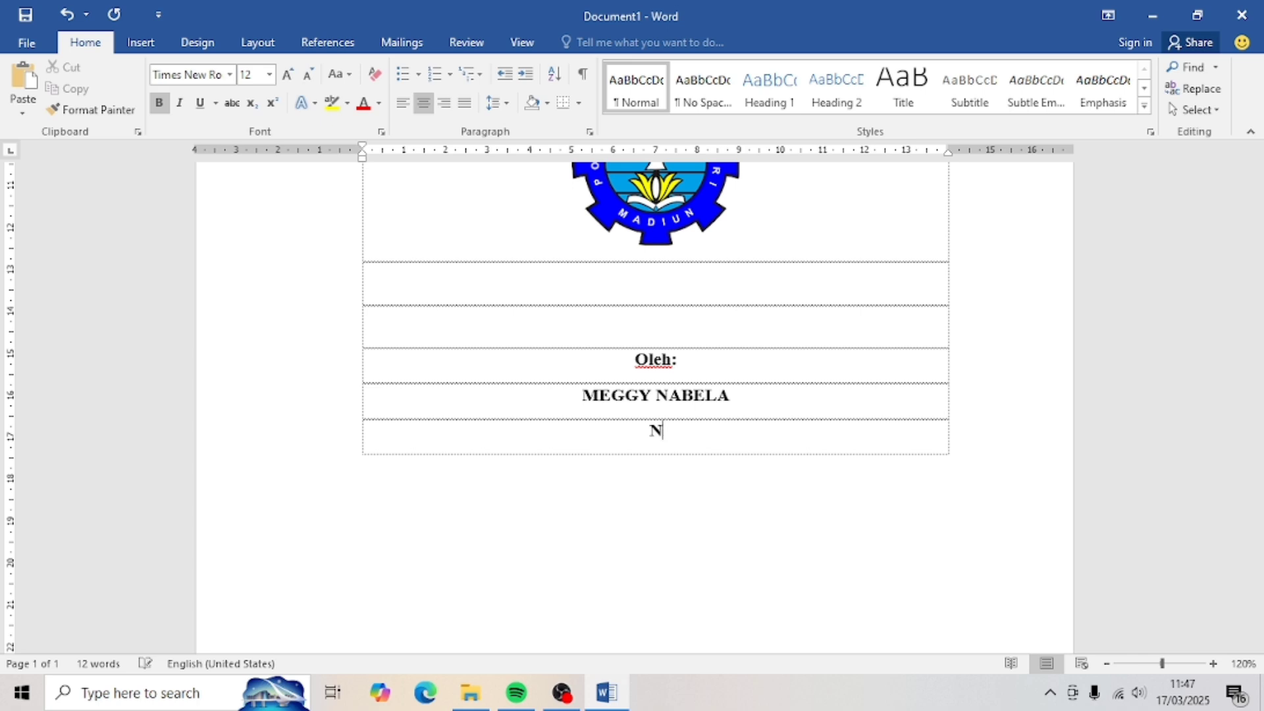
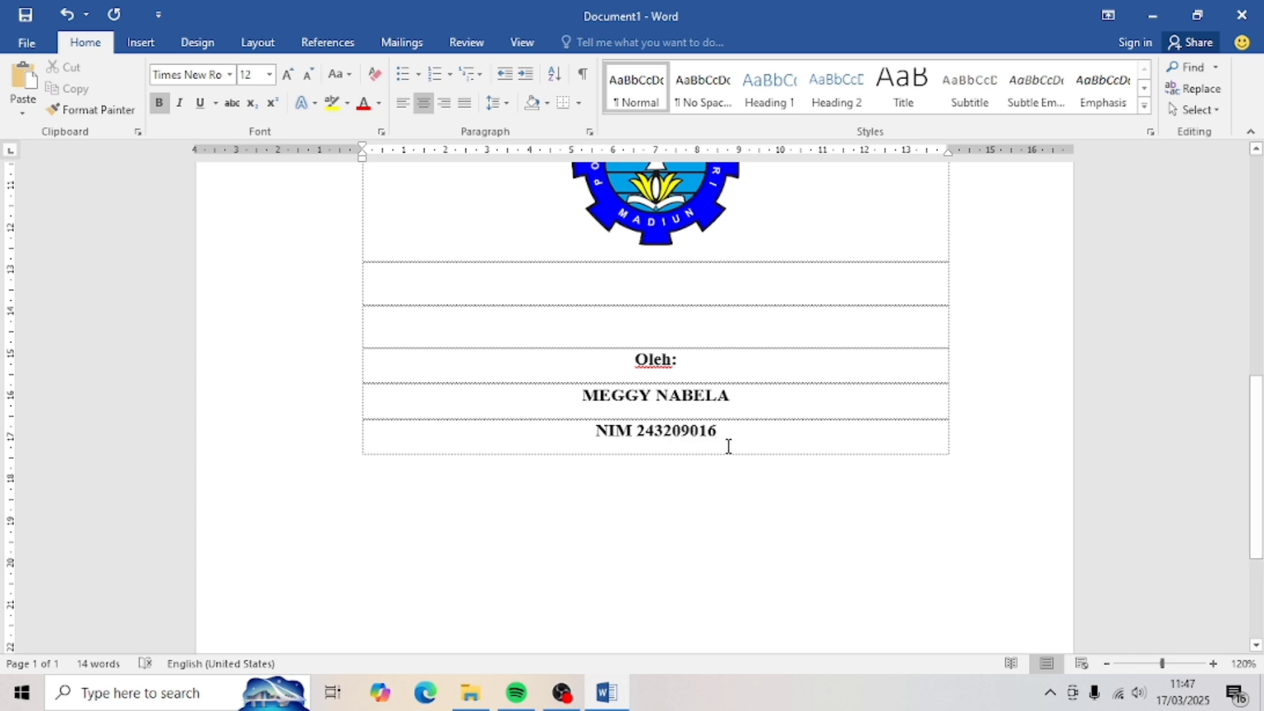
key("Tab")
key("Tab")
key("Tab")
- Remove the space after the author lines and add a new row below them
left_click(741, 397)
left_click(497, 104)
left_click(586, 304)
scroll(658, 395, "down", 3)
left_click(659, 319)
key("Tab")
- Enter 'PROGRAM STUDI DIPLOMA TIGA AKUNTANSI', 'JURUSAN AKUNTANSI', 'POLITEKNIK NEGERI MADIUN' and 'Maret 2025' on separate rows
type("PROGRA")
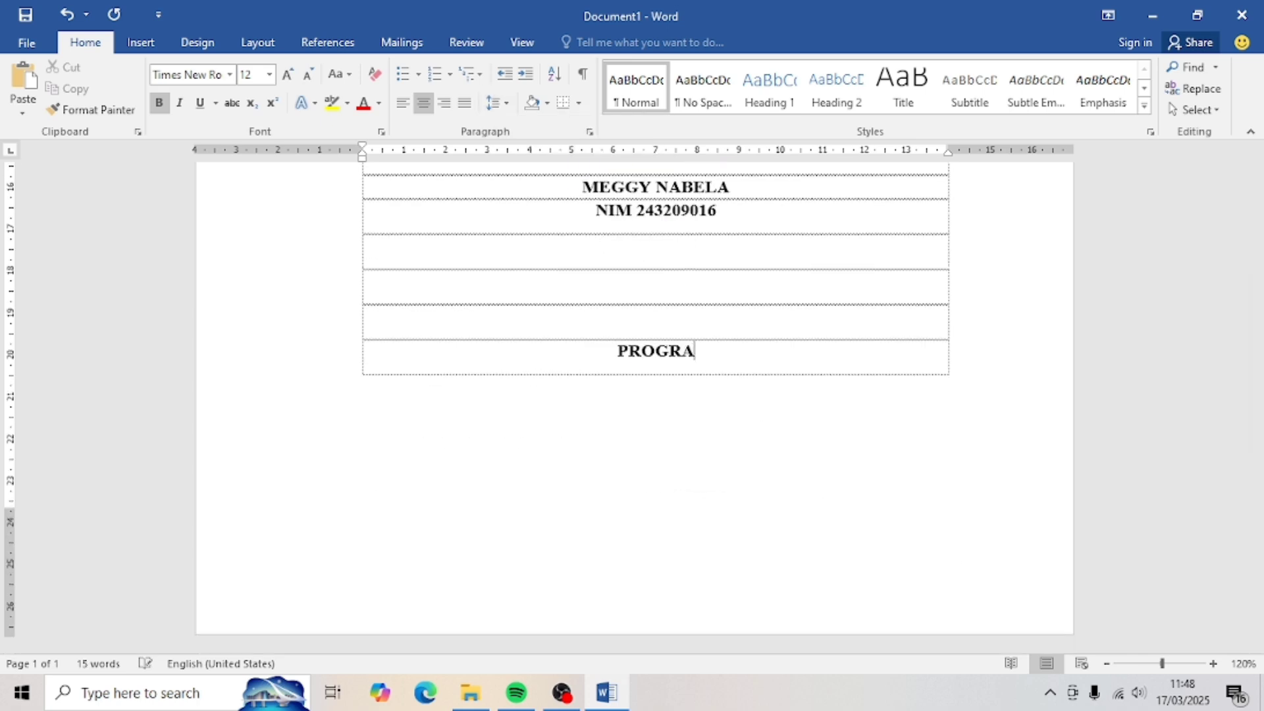
type("M STUDI DIPLOMA T")
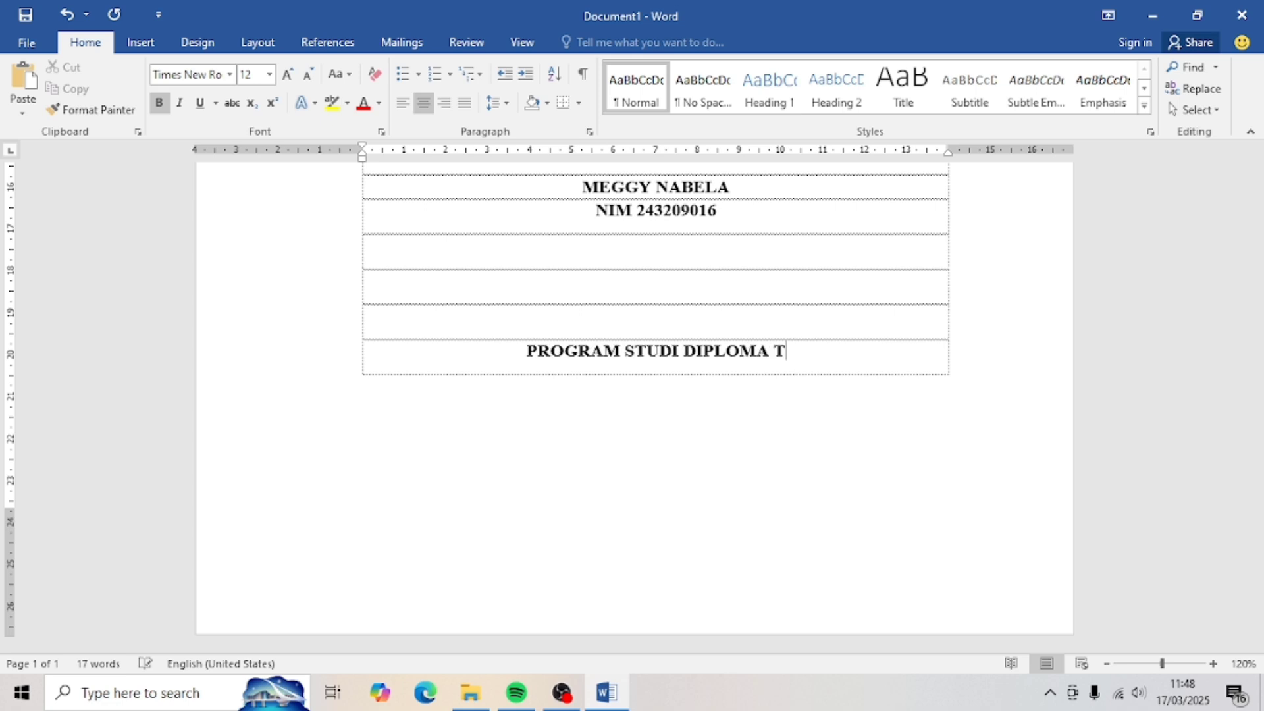
type("IGA AKUNTANSI")
key("Tab")
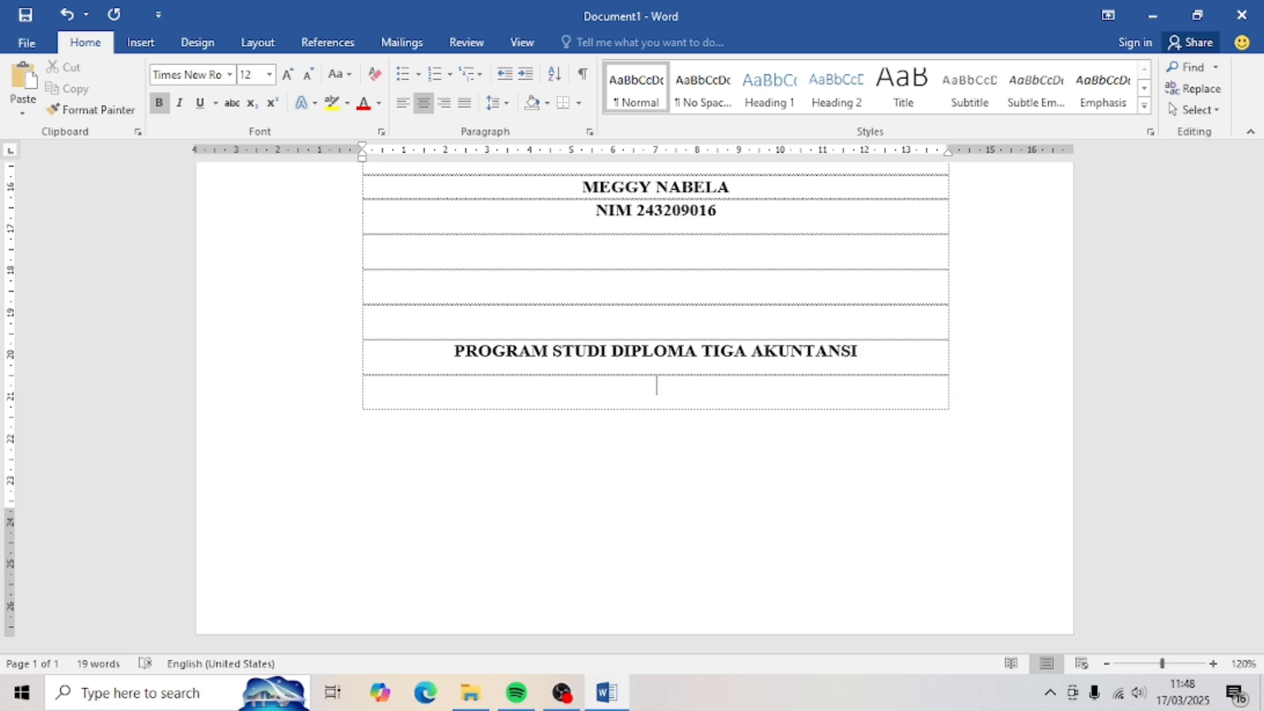
type("JURUSAN AKUNTANSI")
key("Tab")
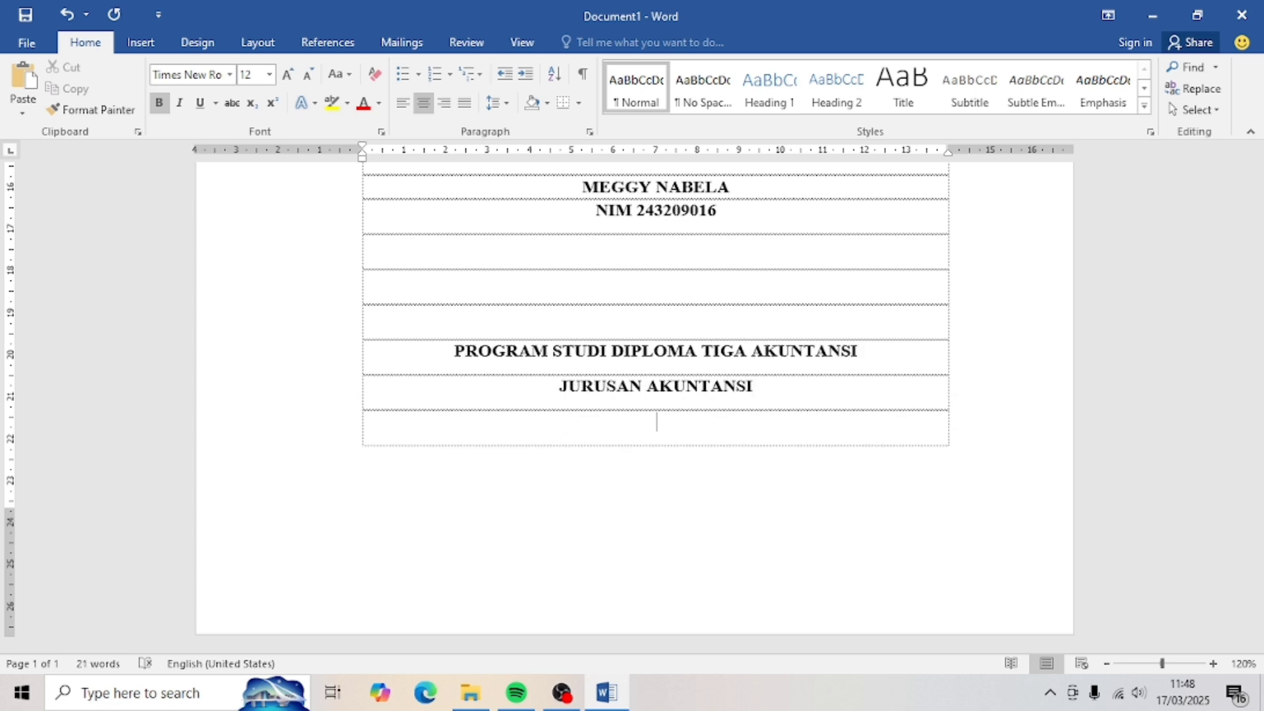
type("POLITEKNIK NEGERI")
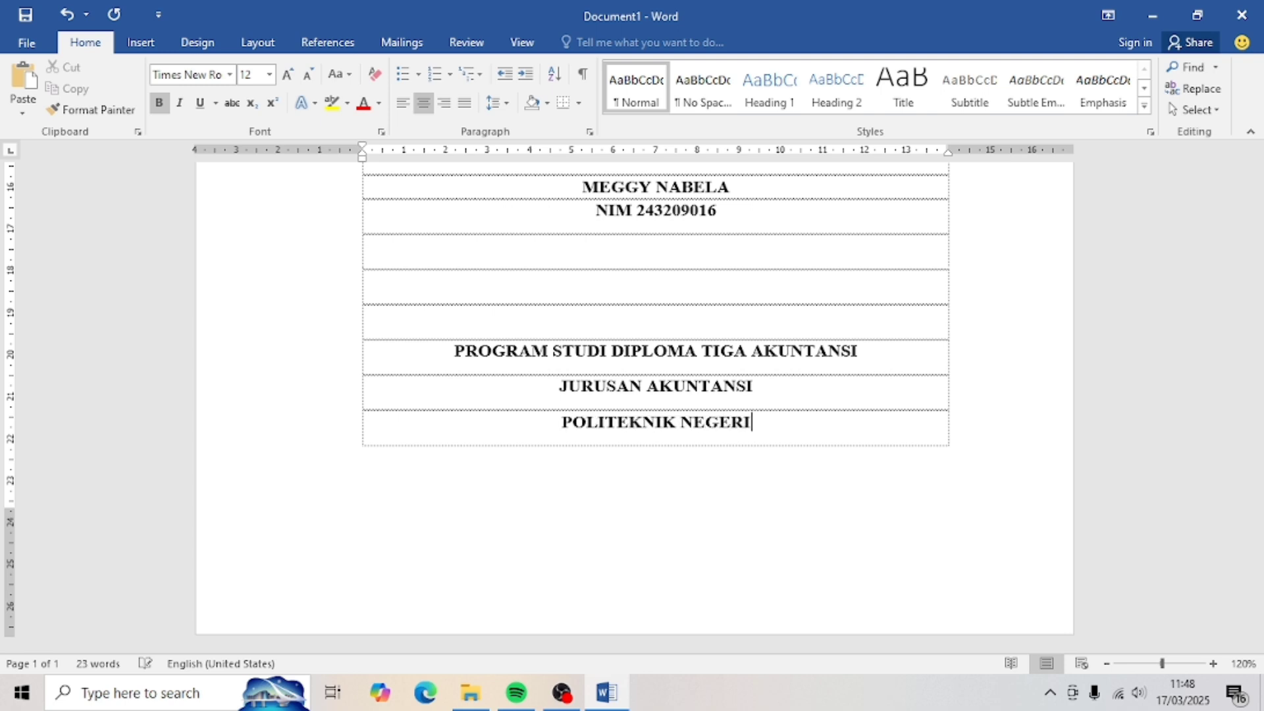
type(" MADIUN")
key("Tab")
type("Maret ")
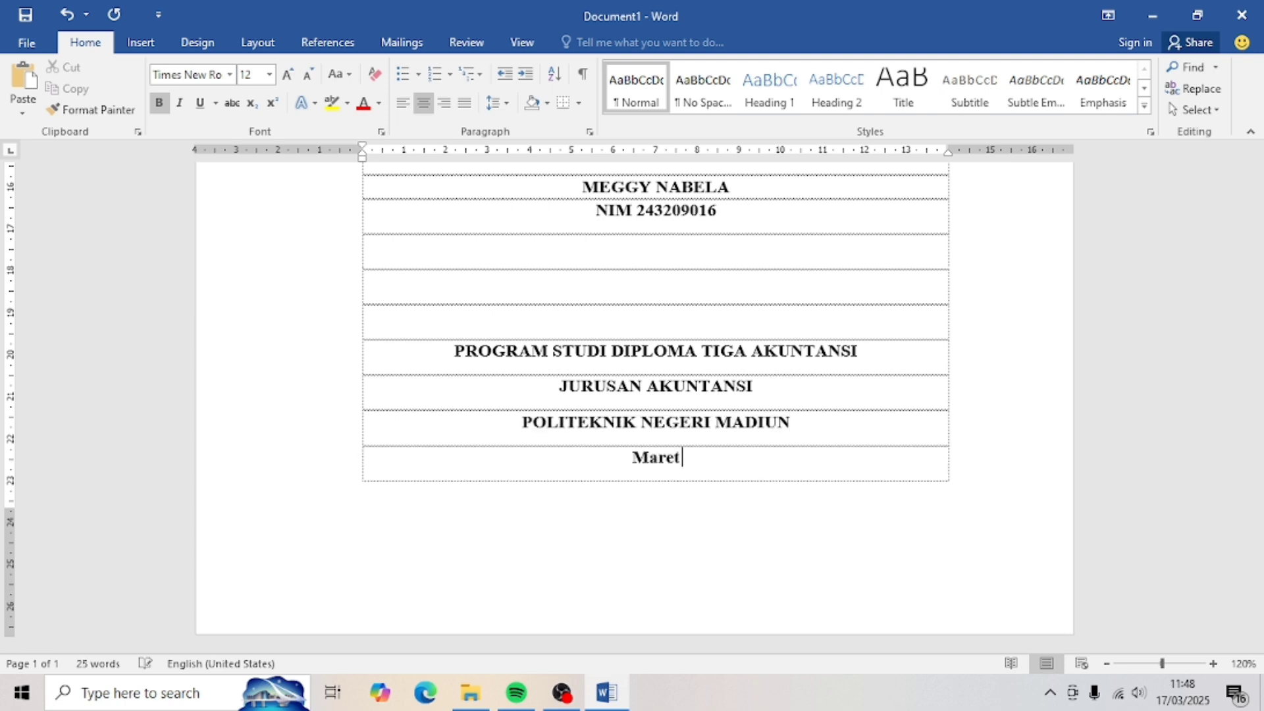
type("2025")
- Remove the space after the programme, department and institution lines, and add rows below the date
left_click_drag(504, 361, 799, 424)
left_click(497, 103)
left_click(546, 305)
left_click(686, 375)
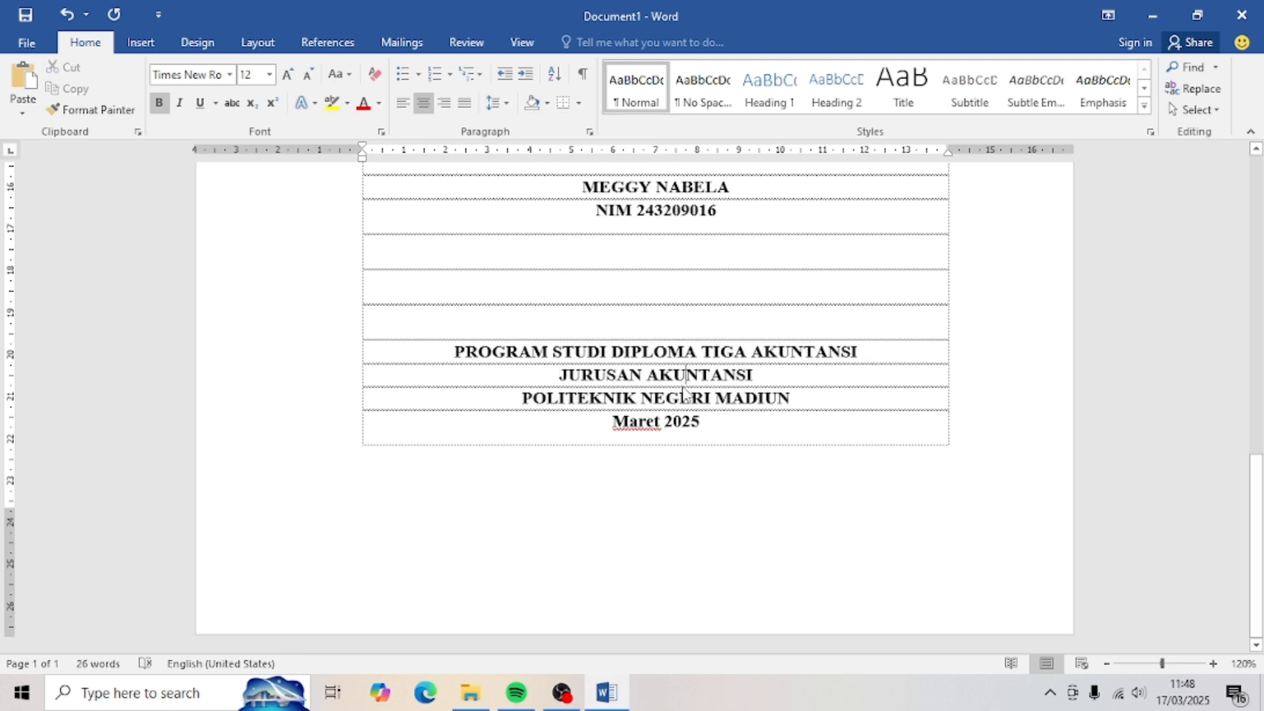
left_click(708, 418)
key("Tab")
key("Tab")
key("Tab")
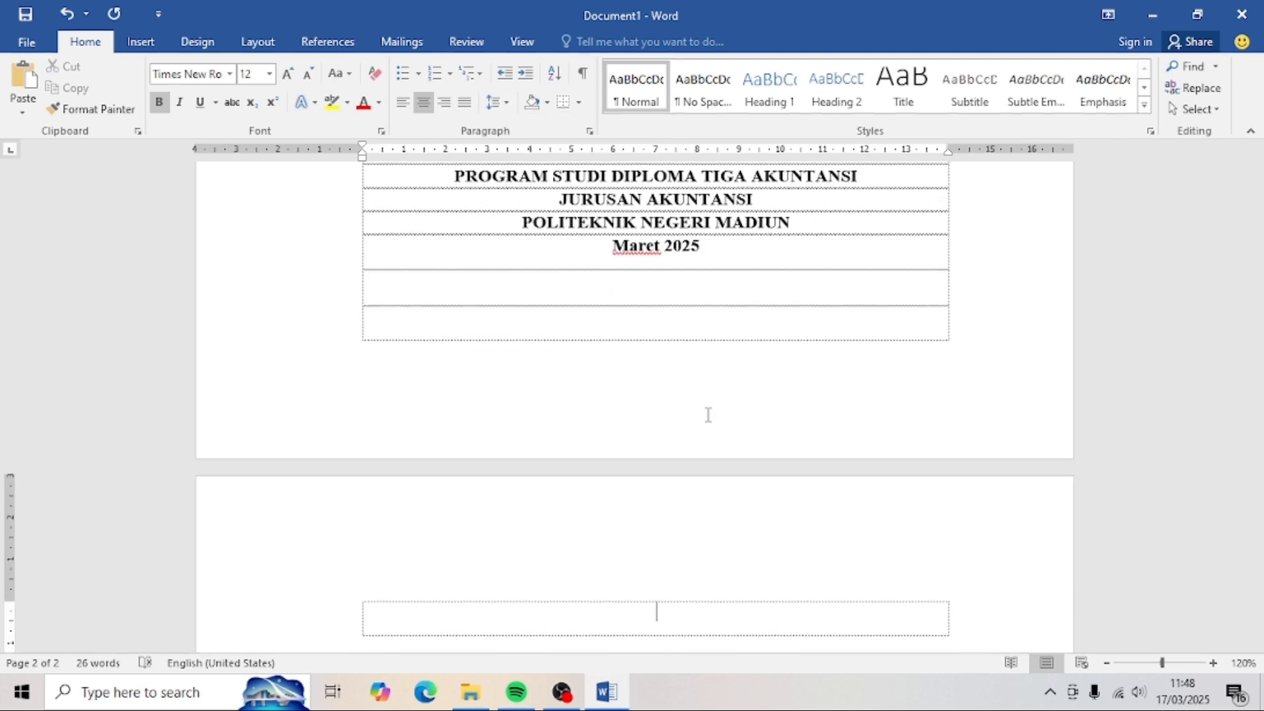
- Select the entire cover page content
scroll(708, 415, "up", 10)
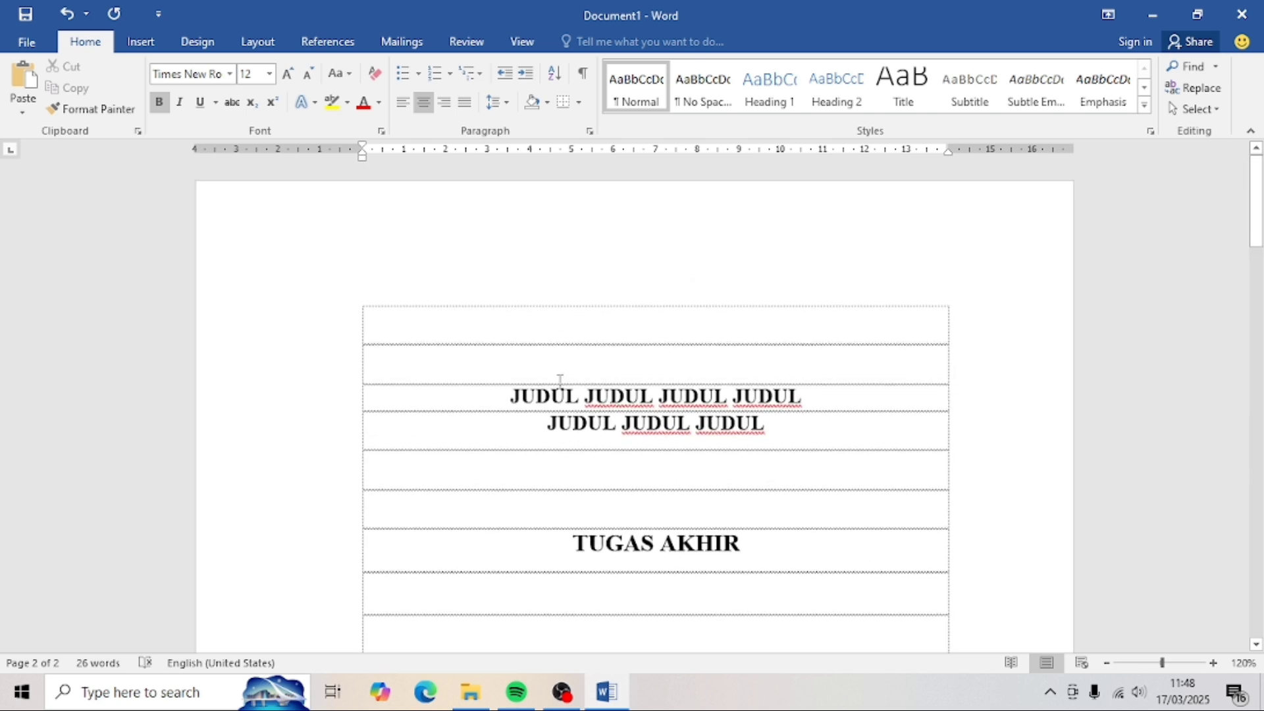
left_click(499, 405)
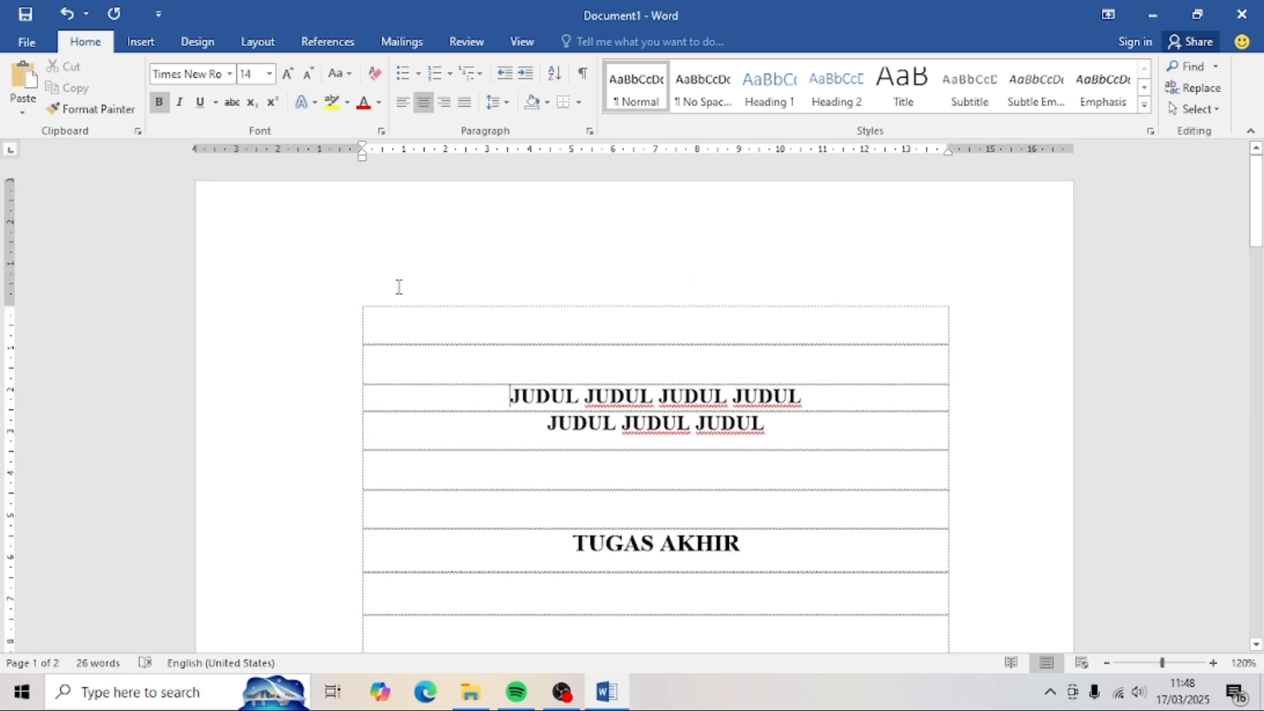
key("ctrl+a")
key("ctrl+c")
- Paste a copy of the cover content into the empty row on page 2
scroll(407, 320, "down", 12)
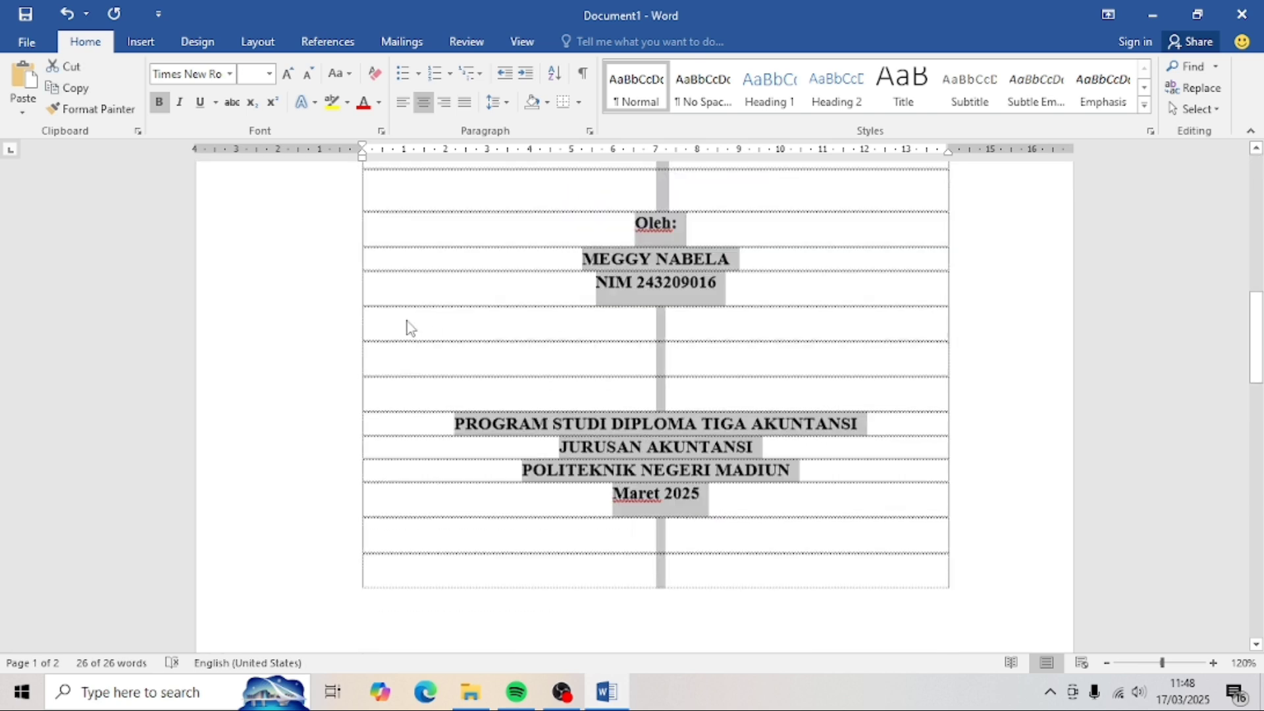
scroll(409, 320, "up", 1)
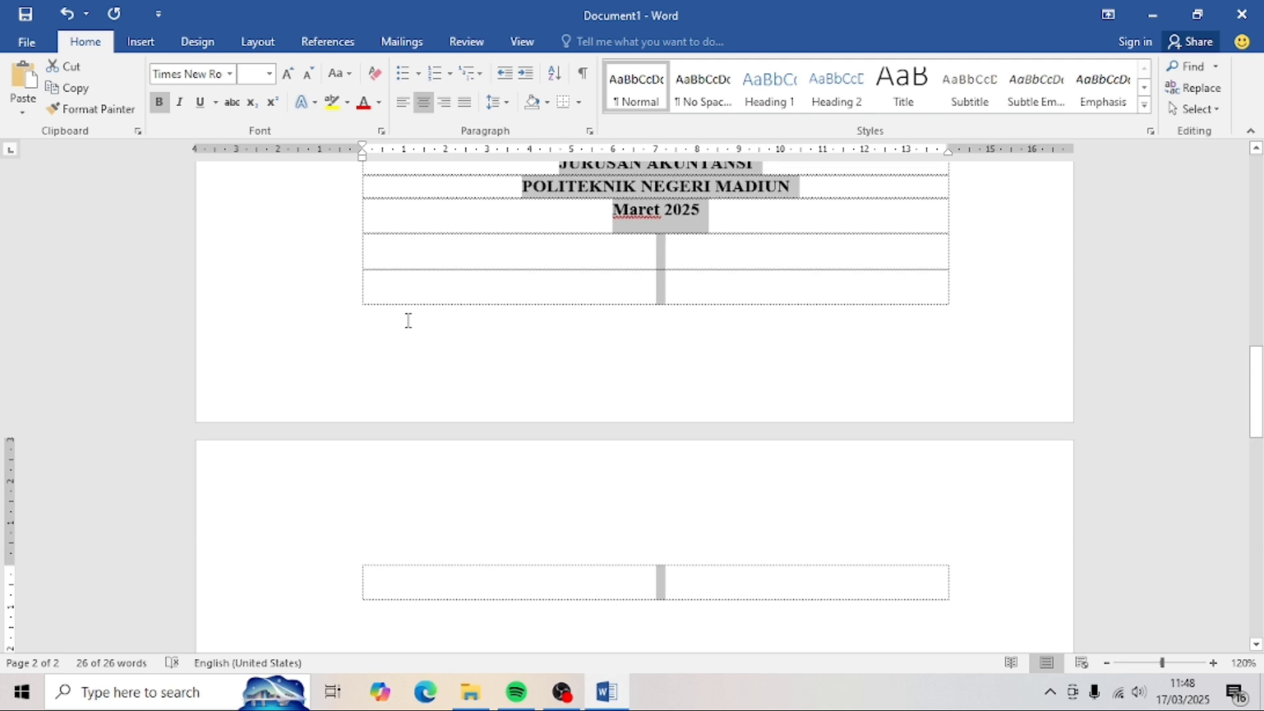
scroll(493, 464, "down", 3)
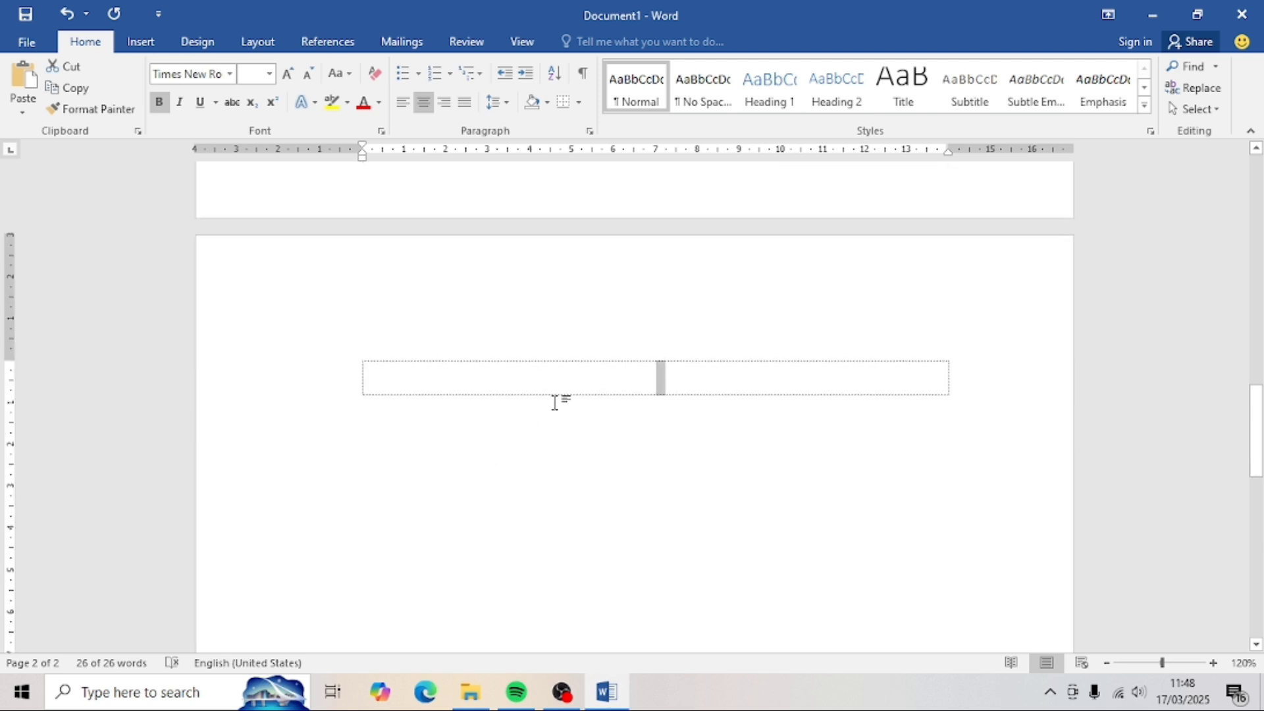
left_click(654, 388)
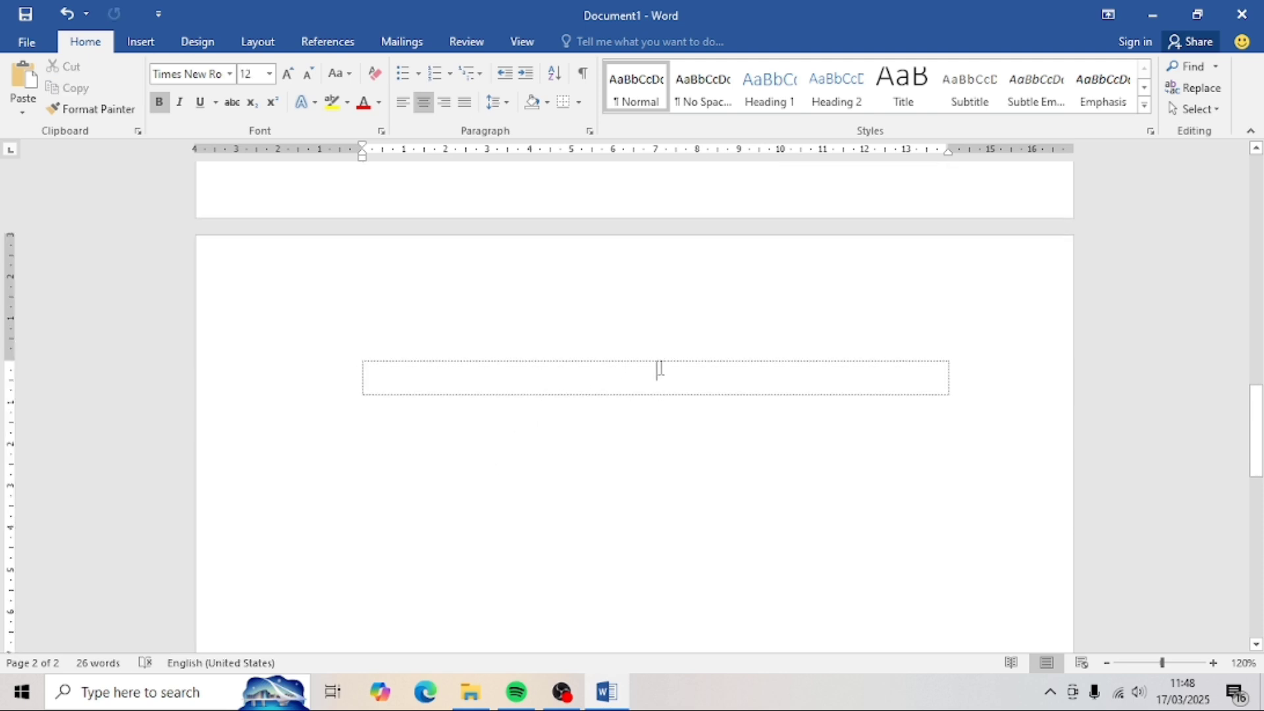
key("ctrl+v")
- Add 'diajukan untuk melengkapi salah satu syarat' and 'memperoleh gelar Ahli Madya' below TUGAS AKHIR
scroll(661, 368, "up", 12)
left_click(714, 530)
key("Return")
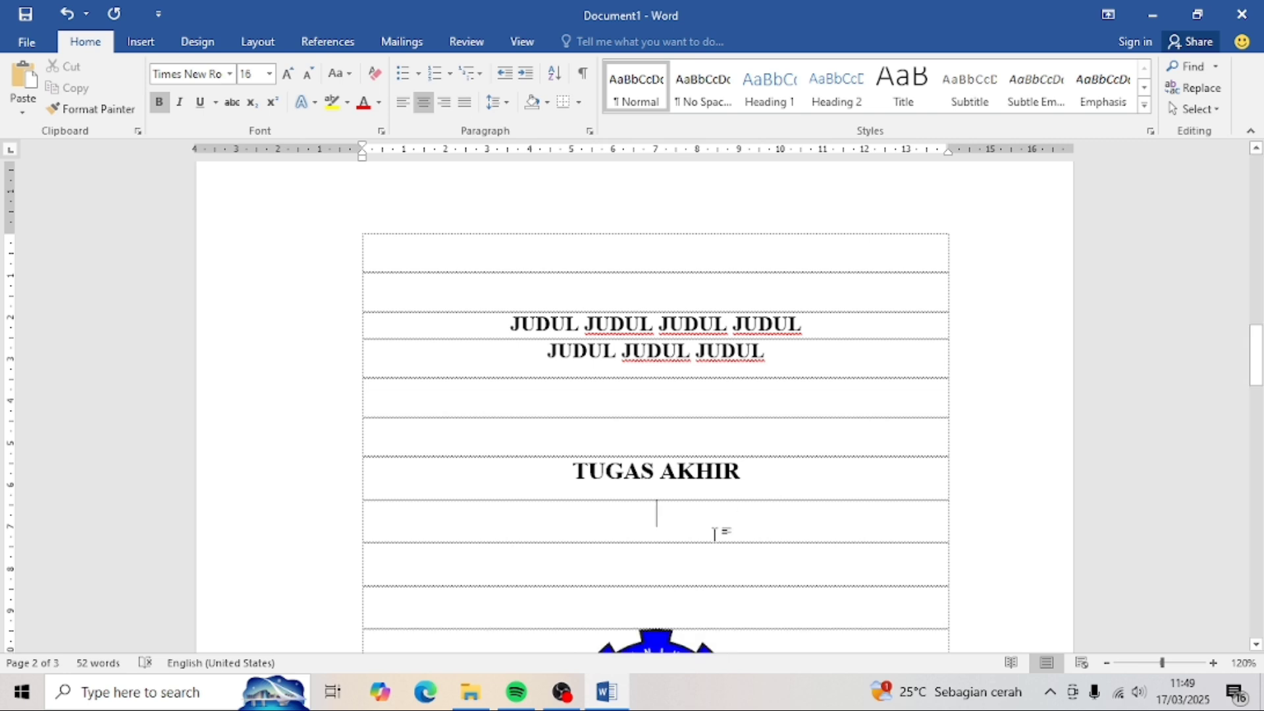
type("diajuka")
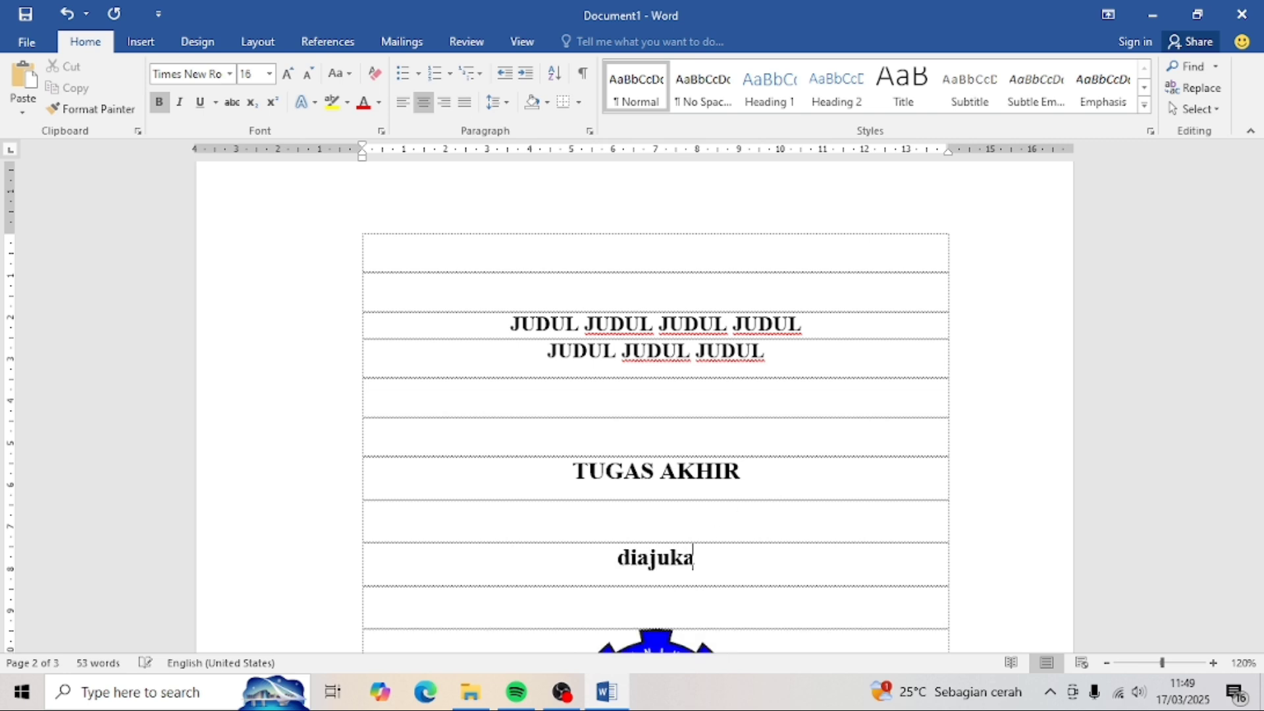
type("n untuk melengkapi ")
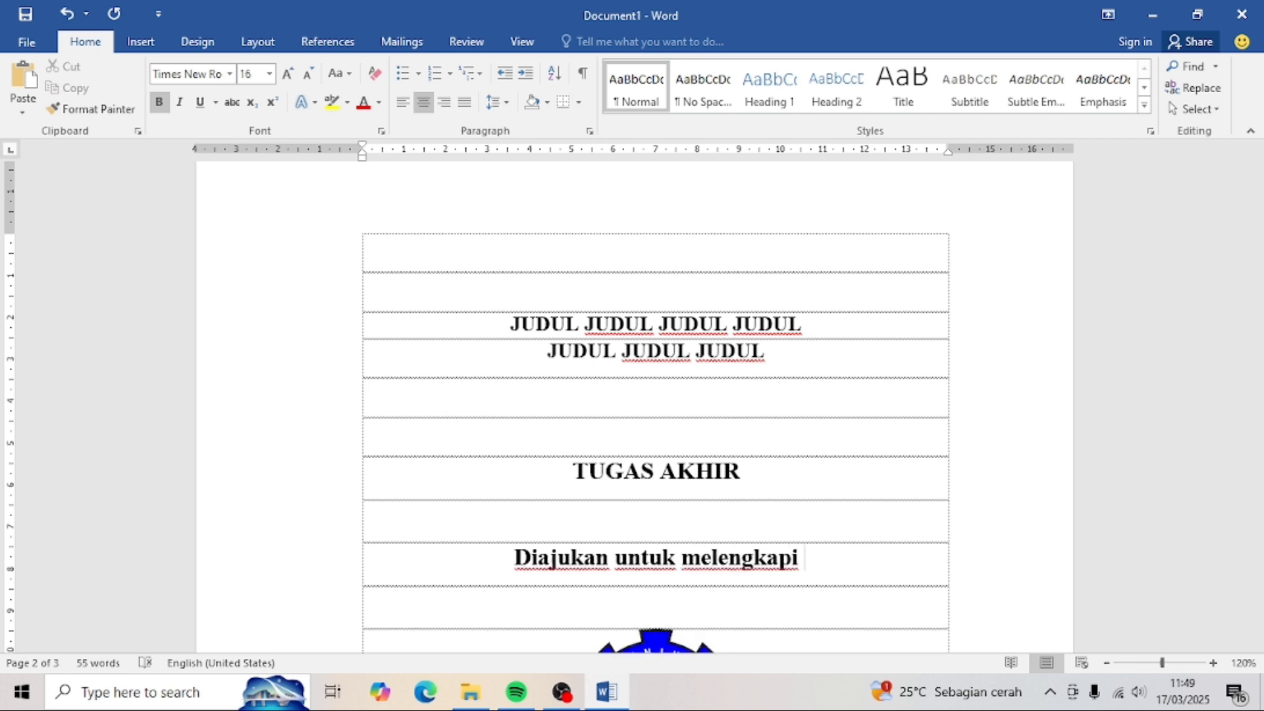
type("salah satu syarat")
key("Return")
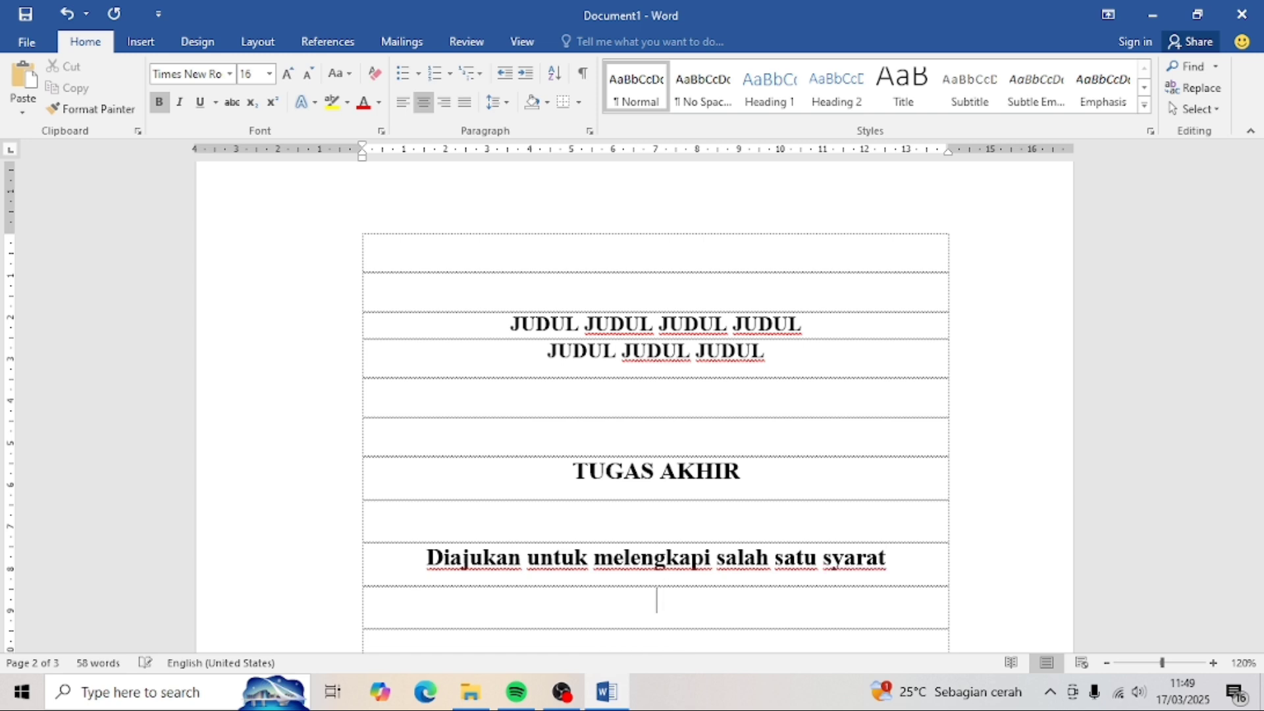
type("memperoleh gelar Ahli Madya")
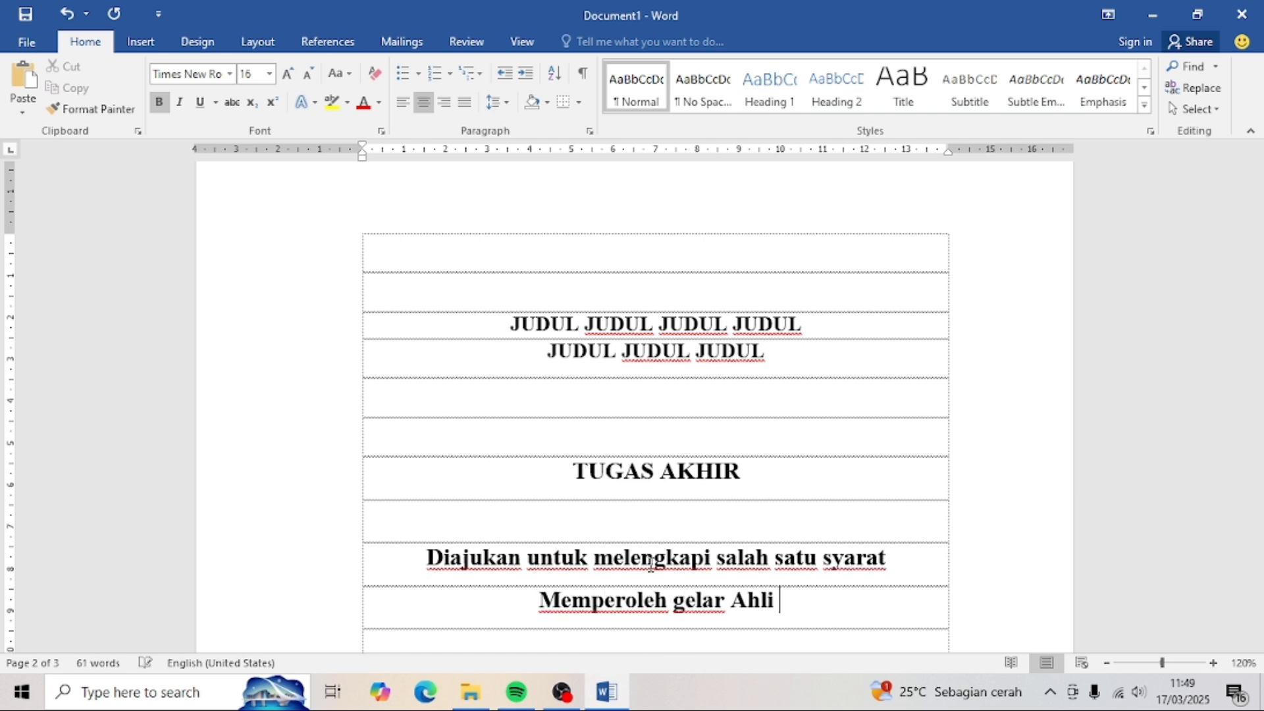
left_click(492, 604)
key("Delete")
type("m")
- Remove the space after the first statement line and shrink both lines by two font sizes
left_click(635, 557)
left_click(498, 102)
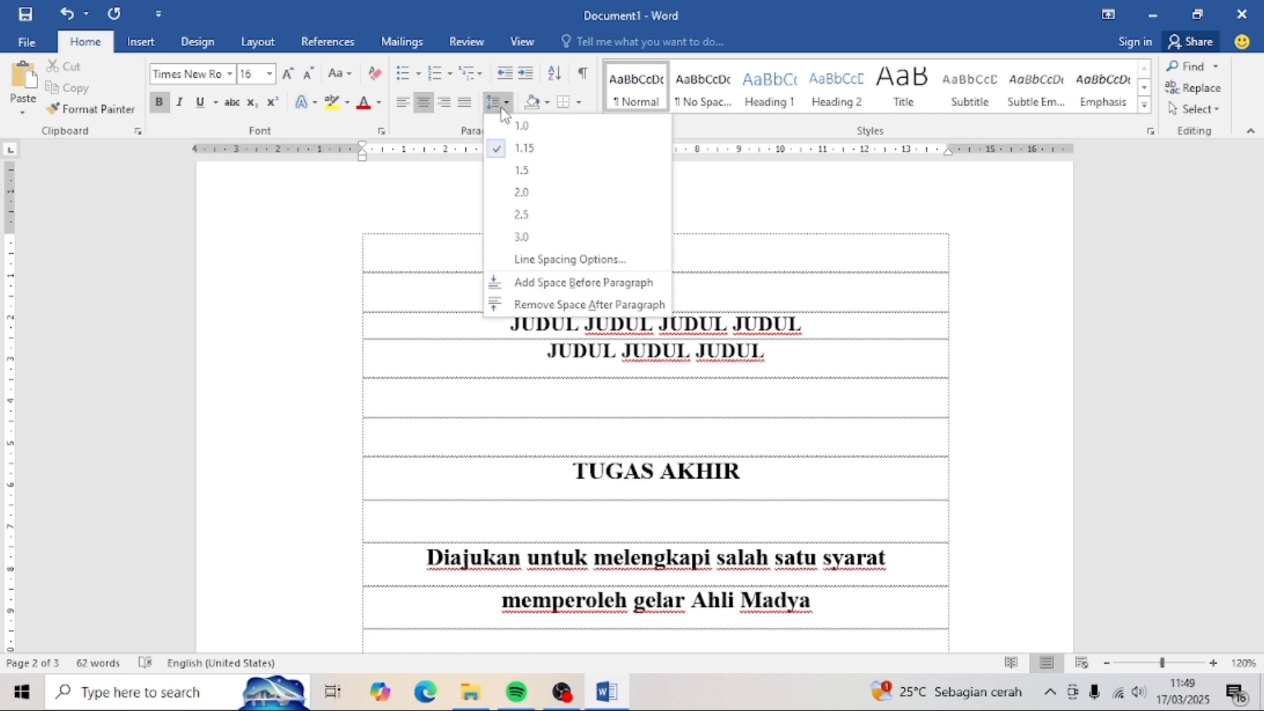
left_click(540, 304)
left_click_drag(820, 590, 446, 536)
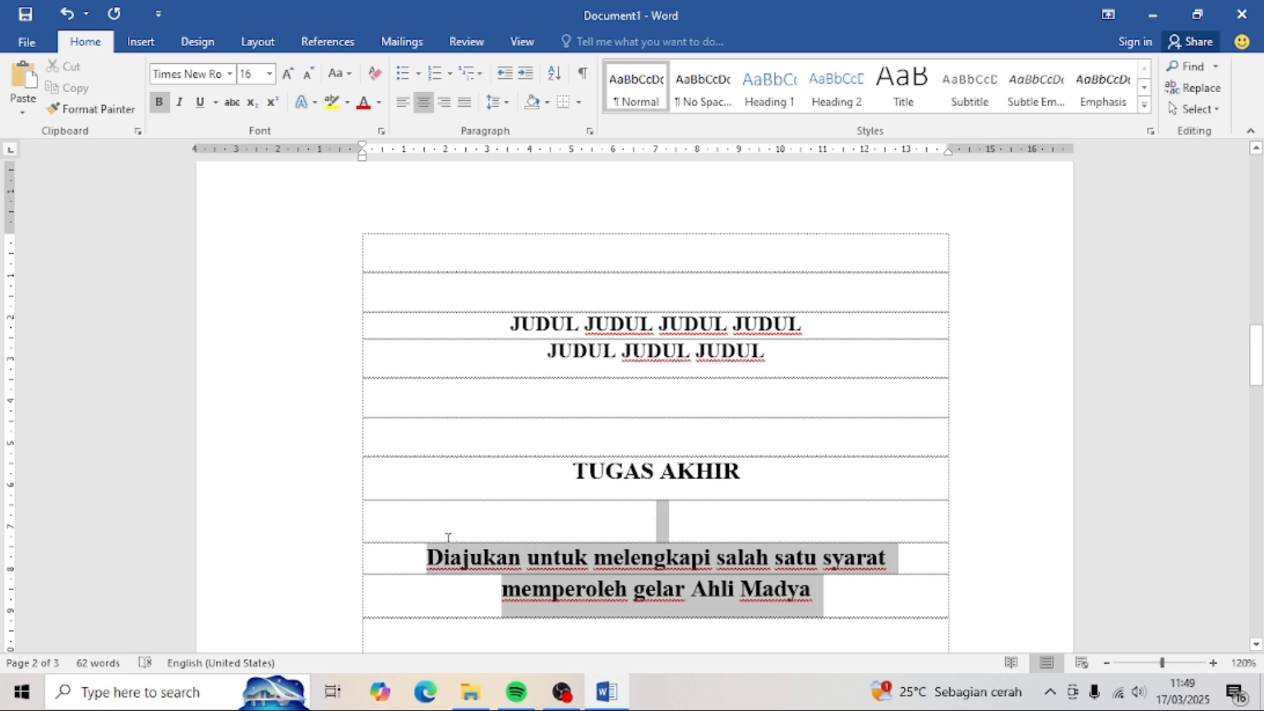
left_click(307, 74)
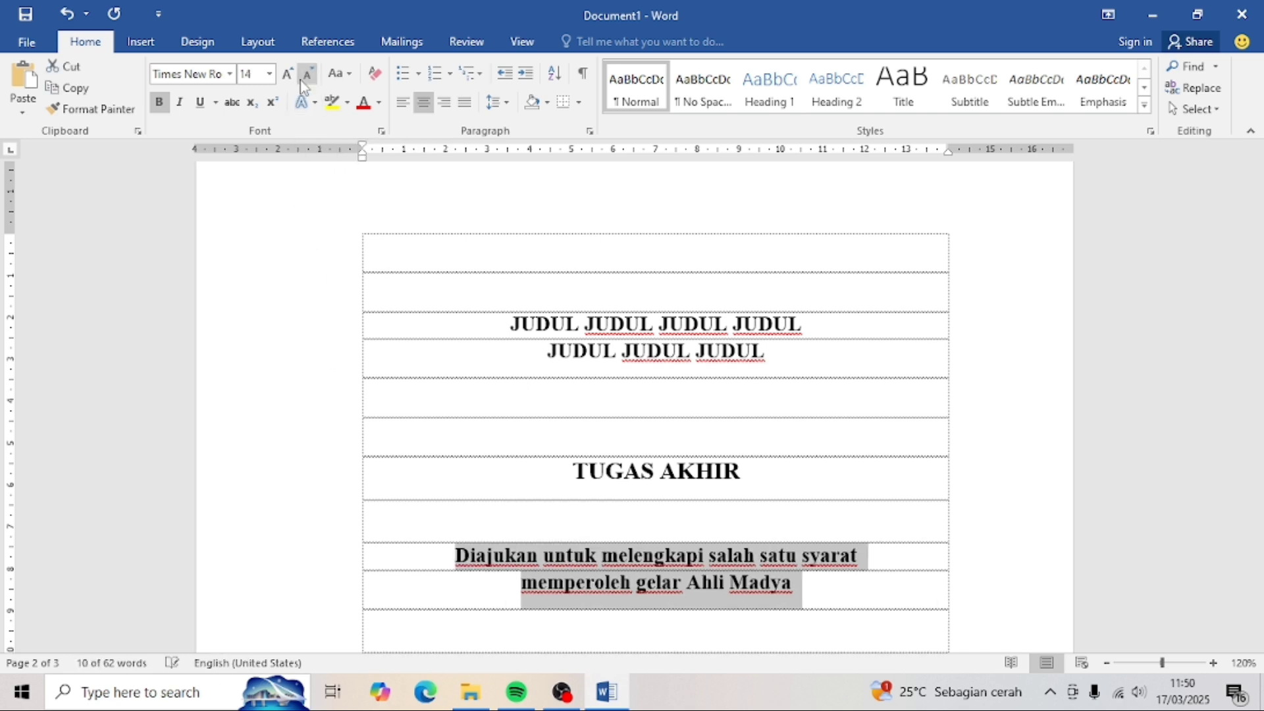
left_click(307, 75)
- Remove the extra space after the paragraph below the statement
scroll(727, 438, "down", 3)
left_click(663, 423)
left_click(498, 103)
left_click(527, 302)
scroll(626, 277, "down", 3)
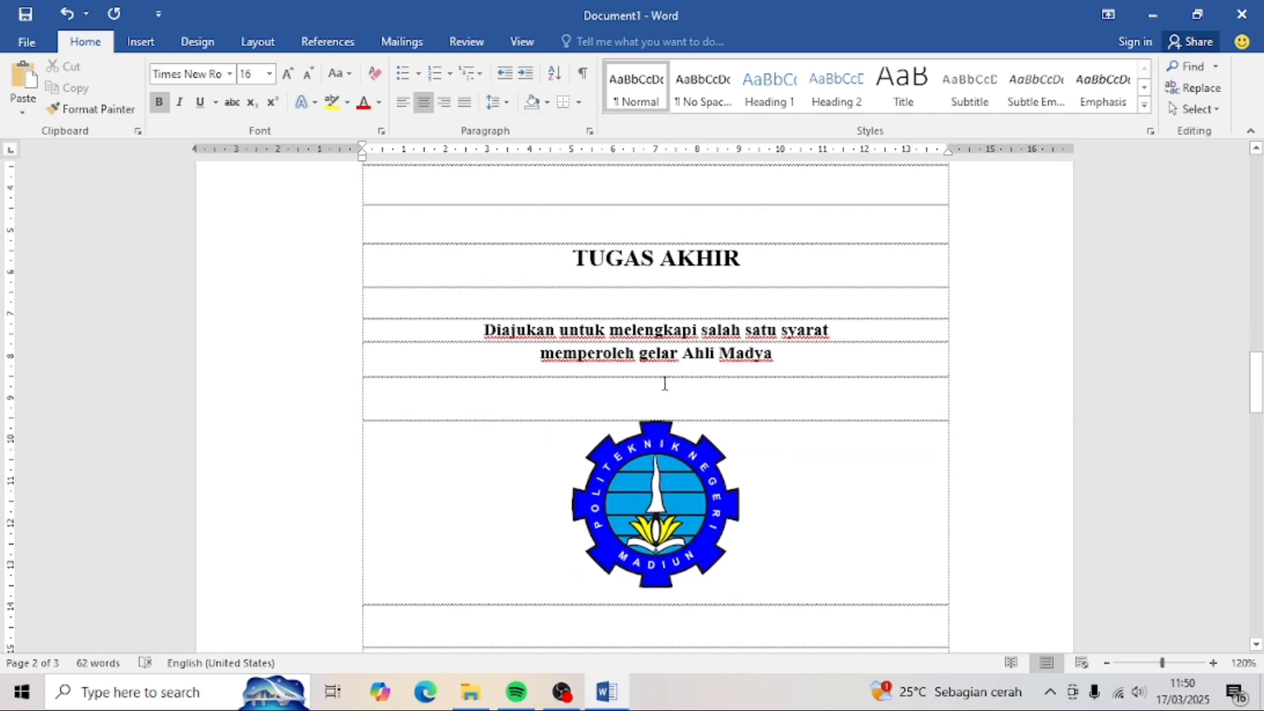
left_click(498, 102)
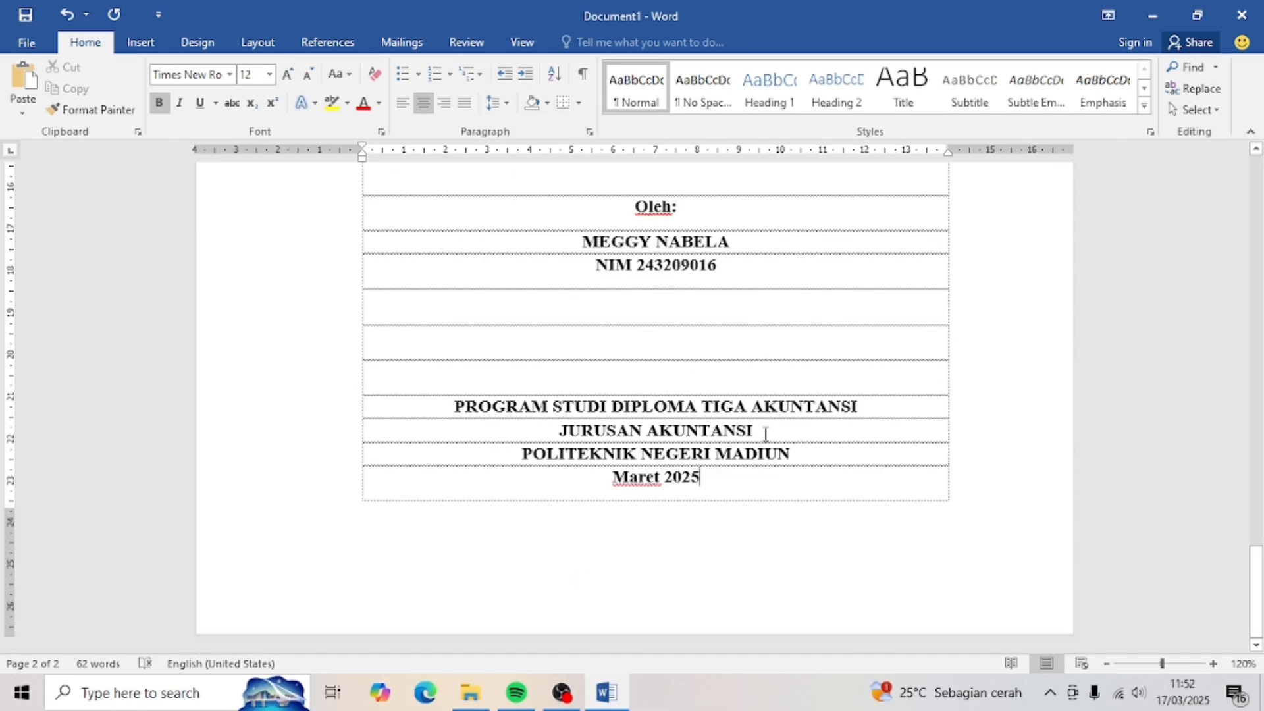
- Left-align the empty row on page 3 and start a new multilevel list definition
key("Return")
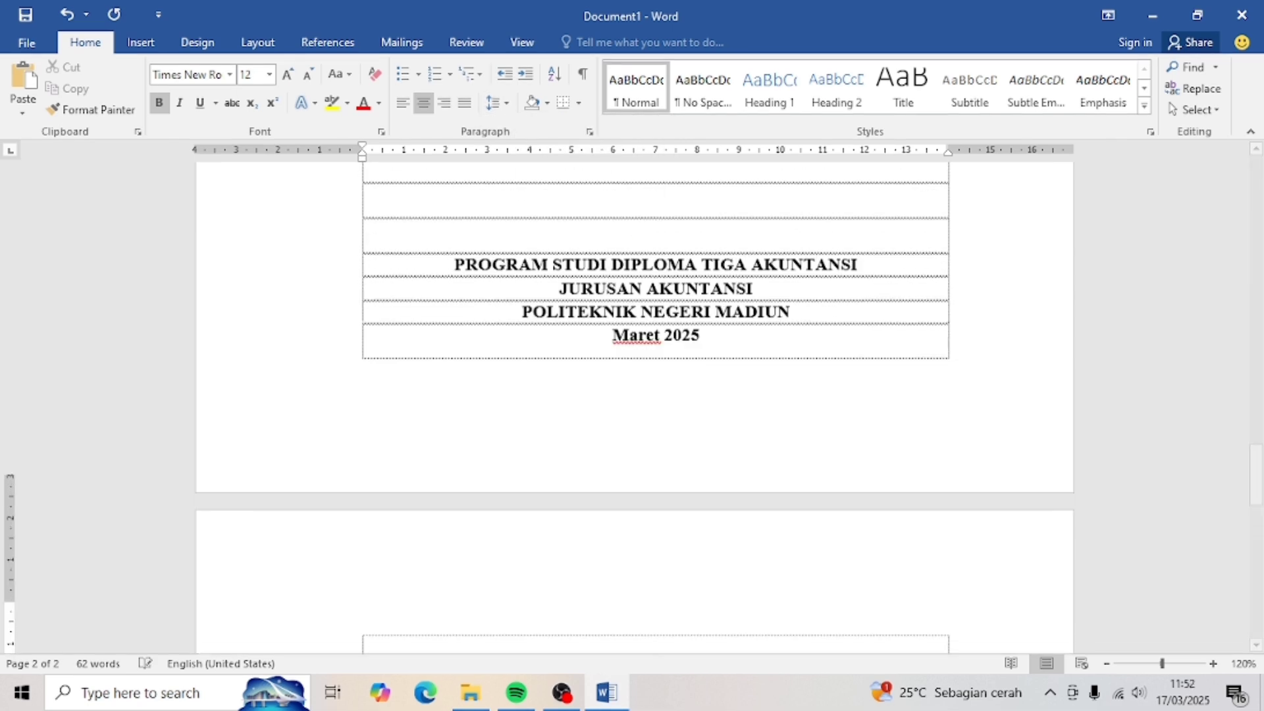
scroll(634, 408, "down", 5)
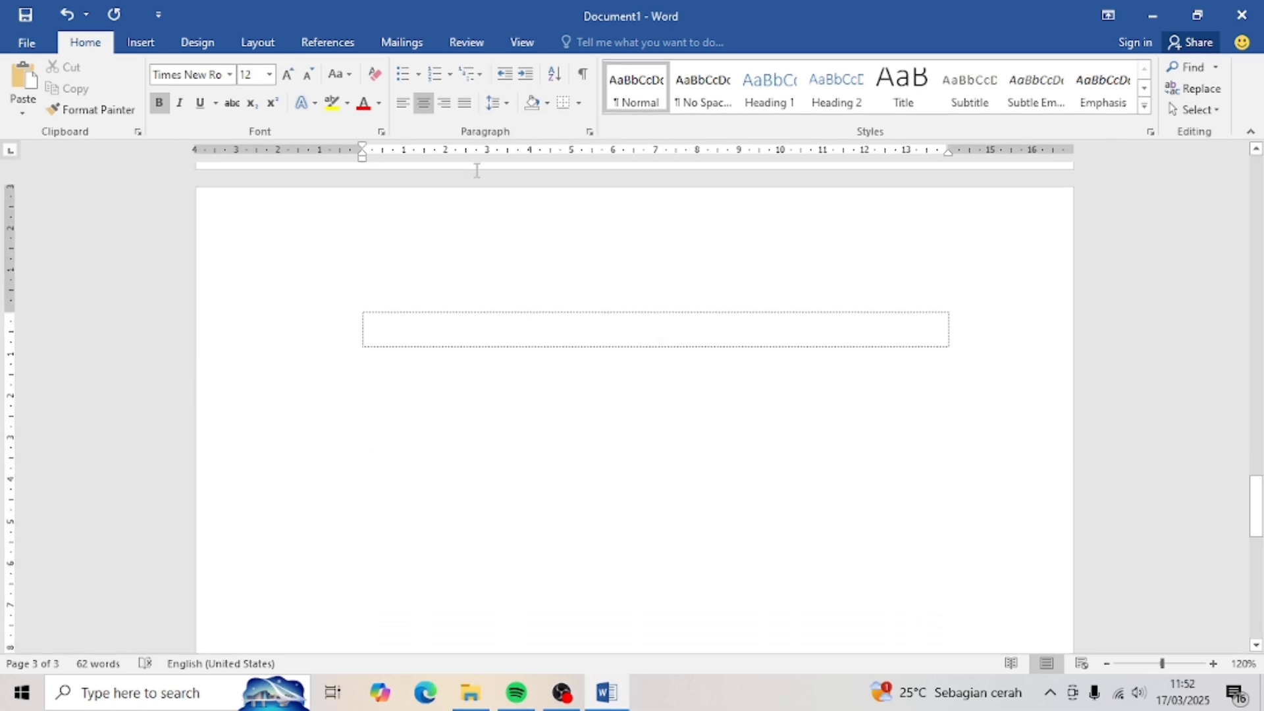
left_click(403, 103)
left_click(482, 77)
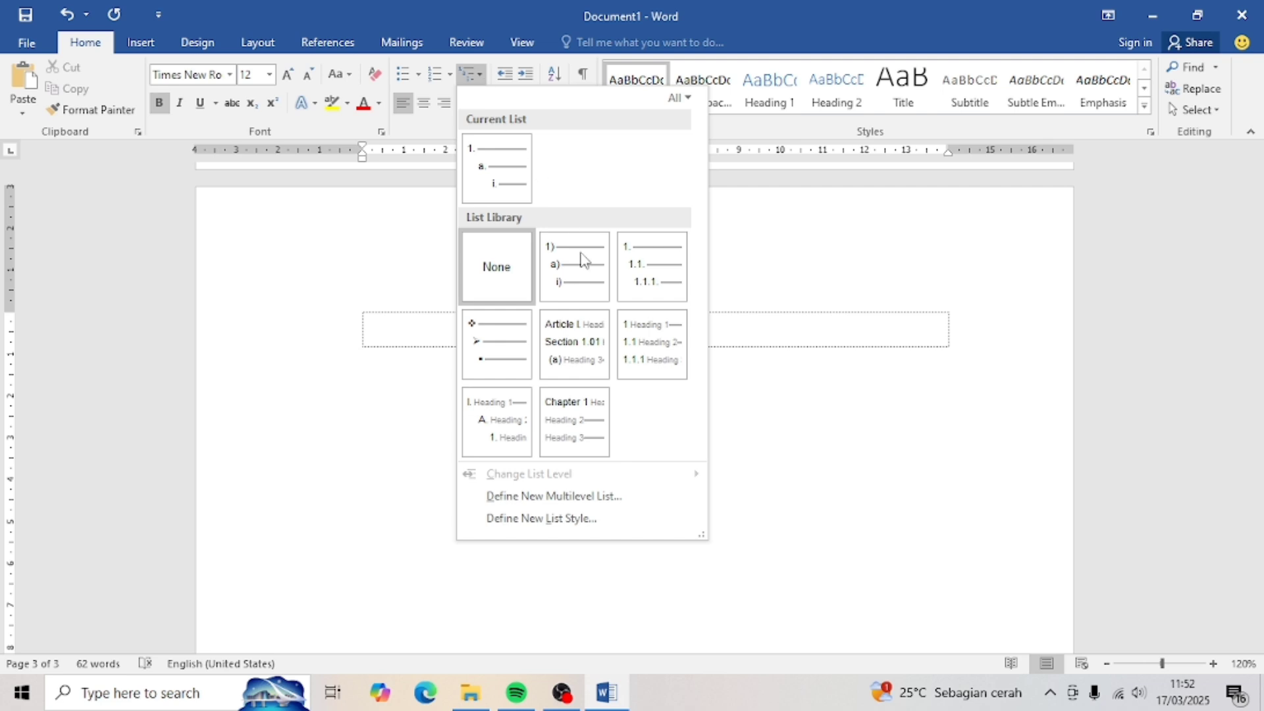
left_click(576, 498)
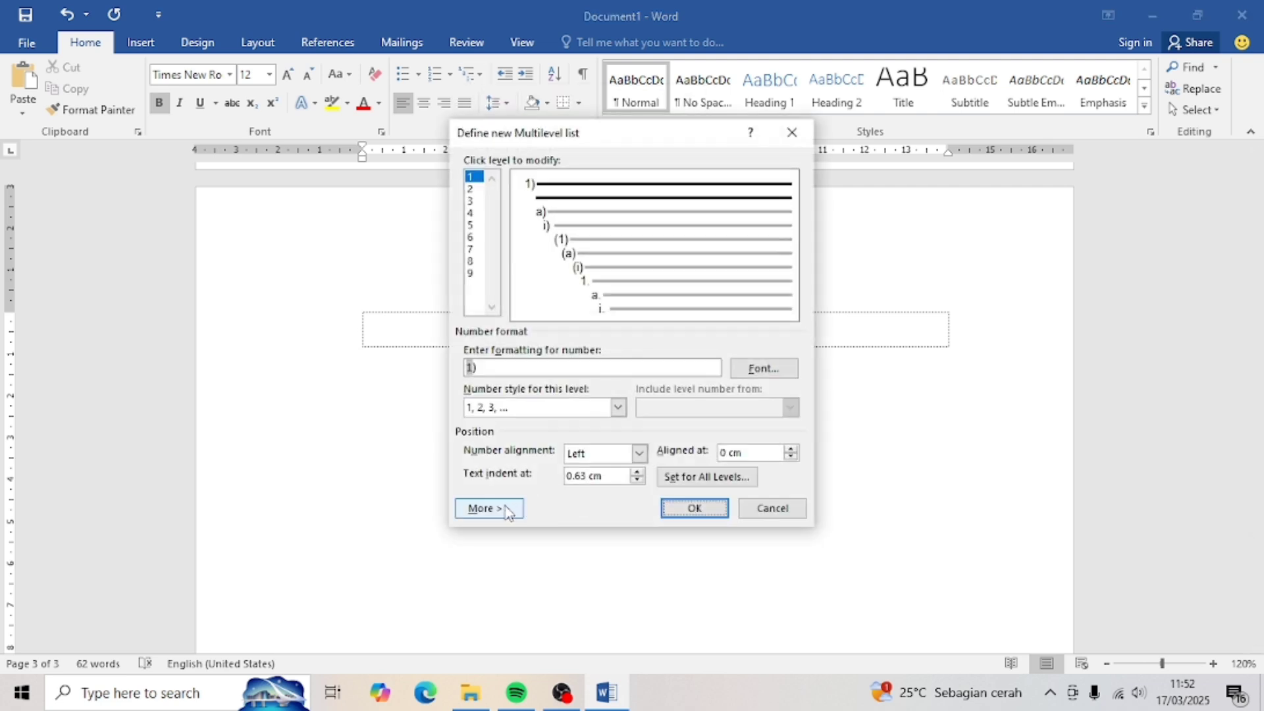
- Link list level 1 to the Heading 1 style
left_click(507, 509)
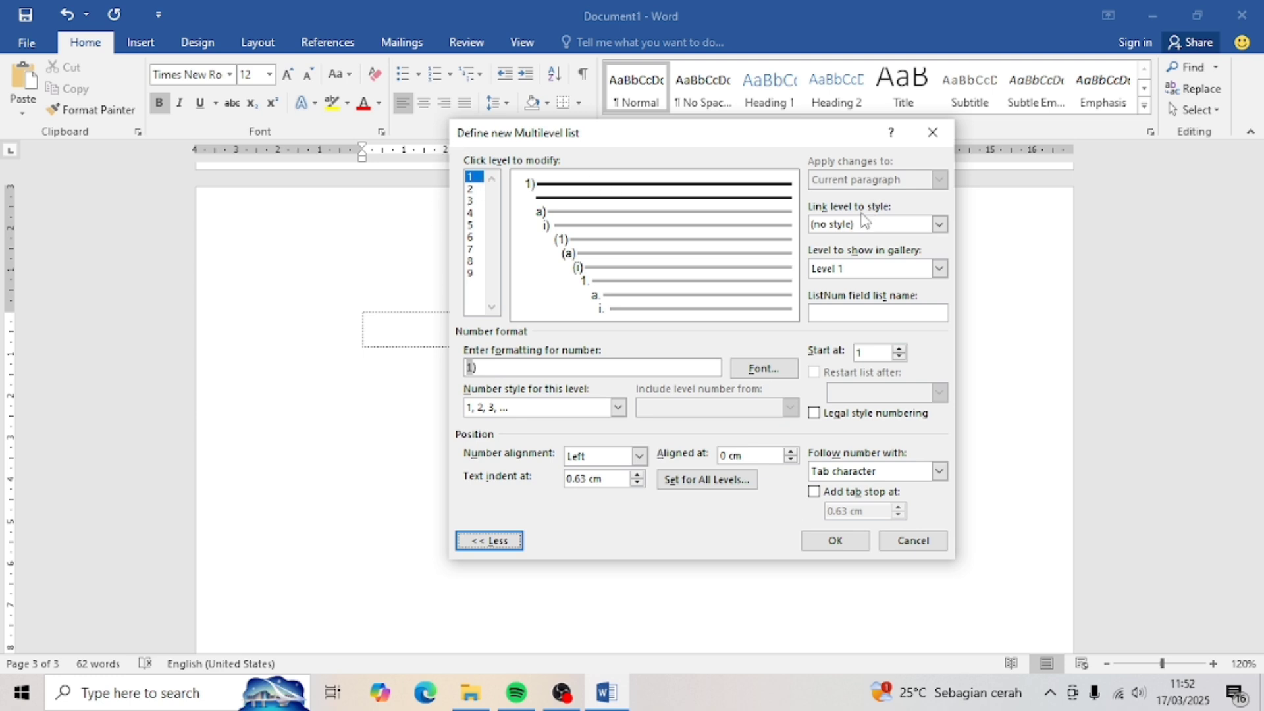
left_click(939, 224)
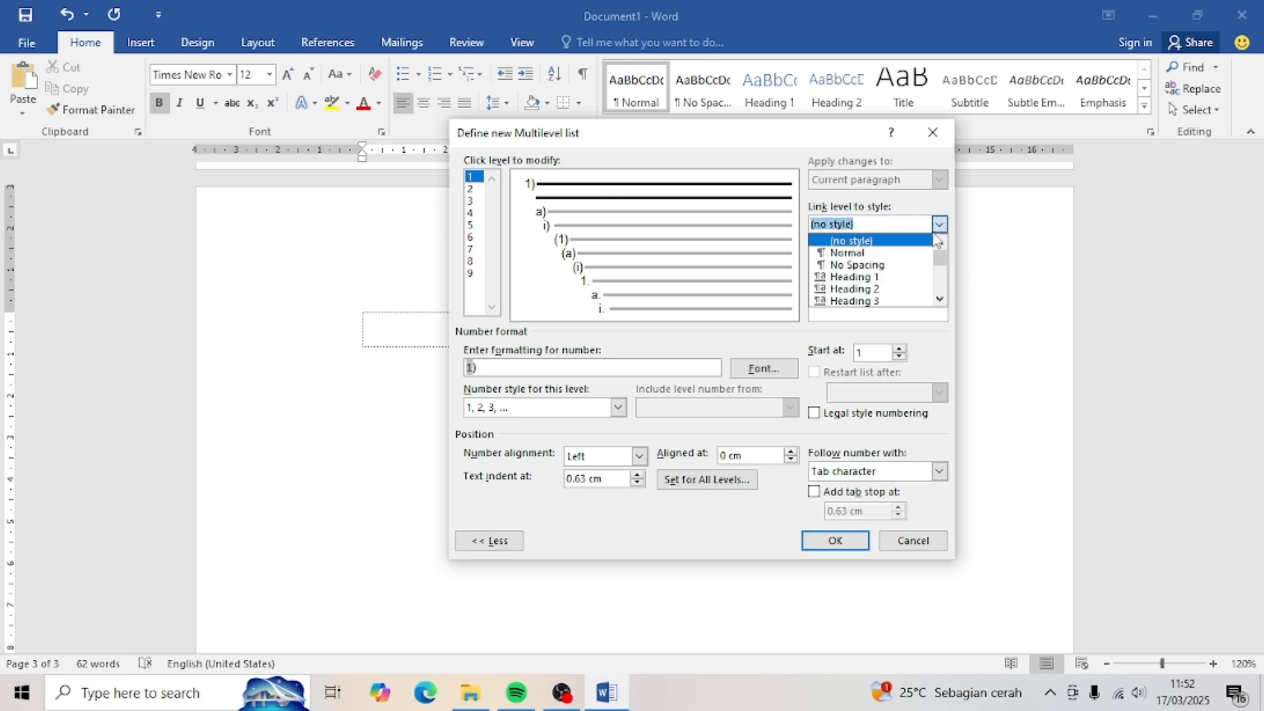
left_click(896, 277)
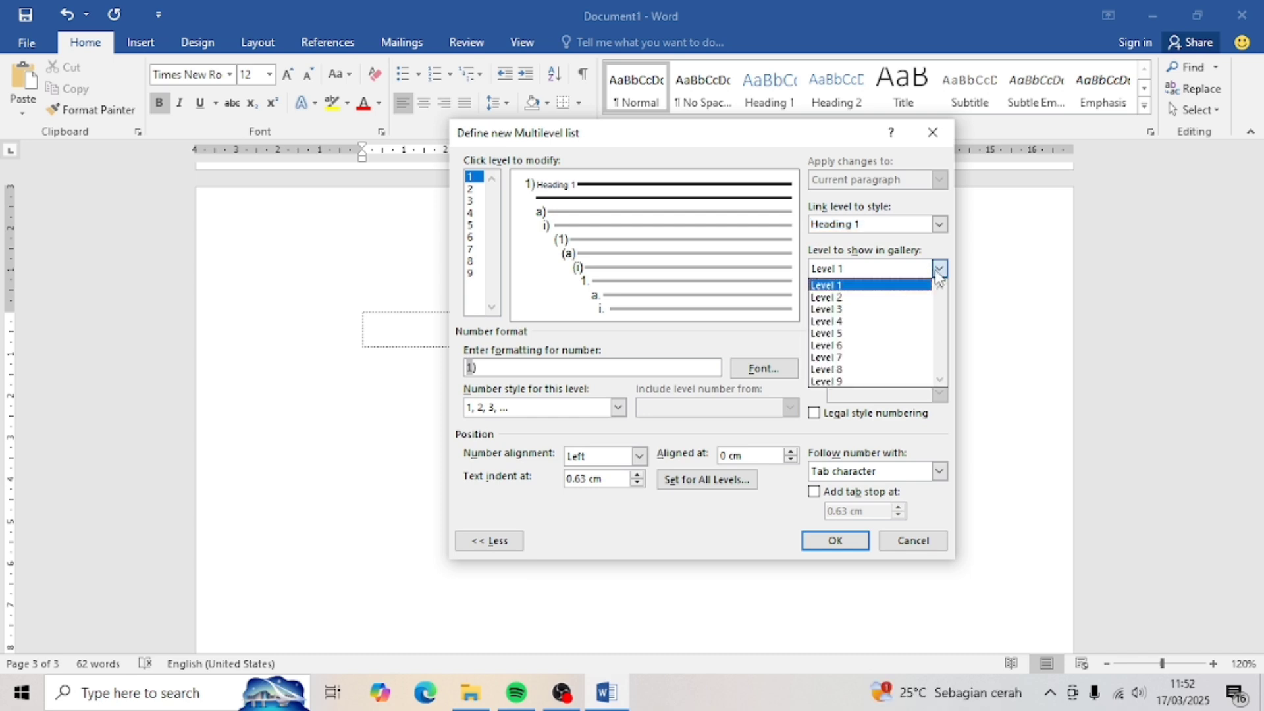
left_click(915, 286)
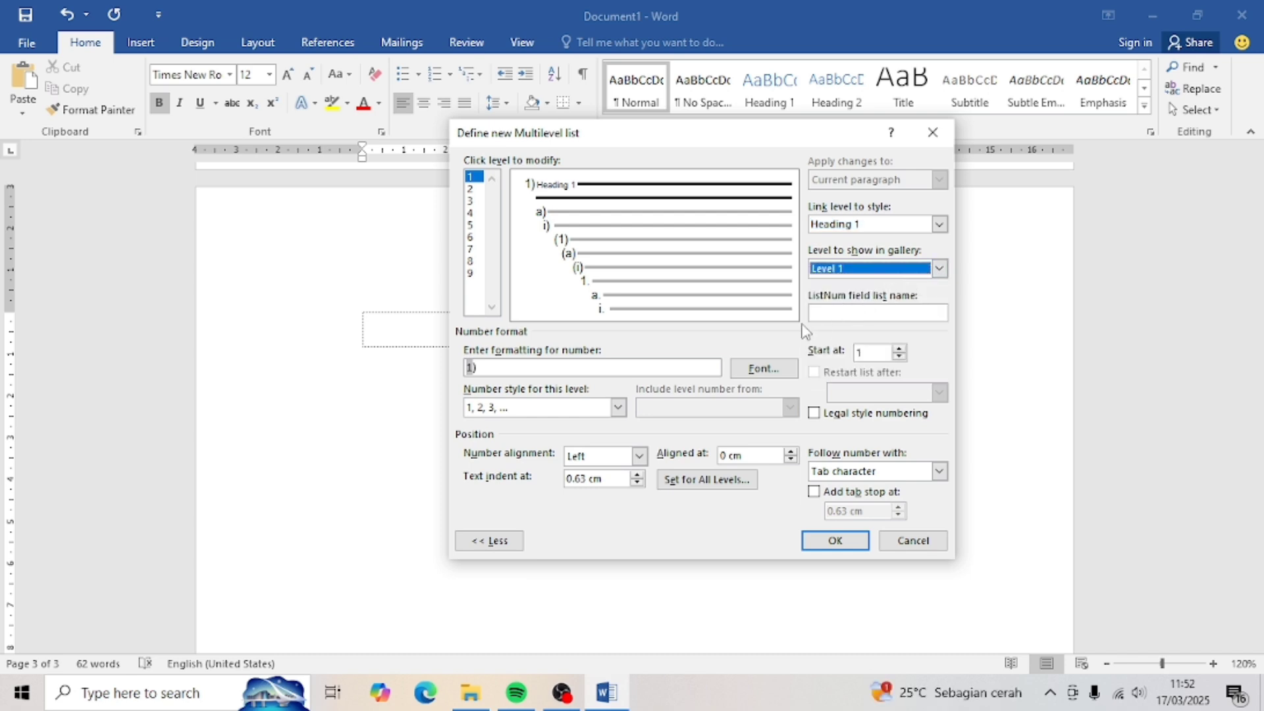
- Format level 1 numbers as 'BAB I' using I, II, III style, followed by a space
left_click_drag(512, 373, 467, 372)
key("BackSpace")
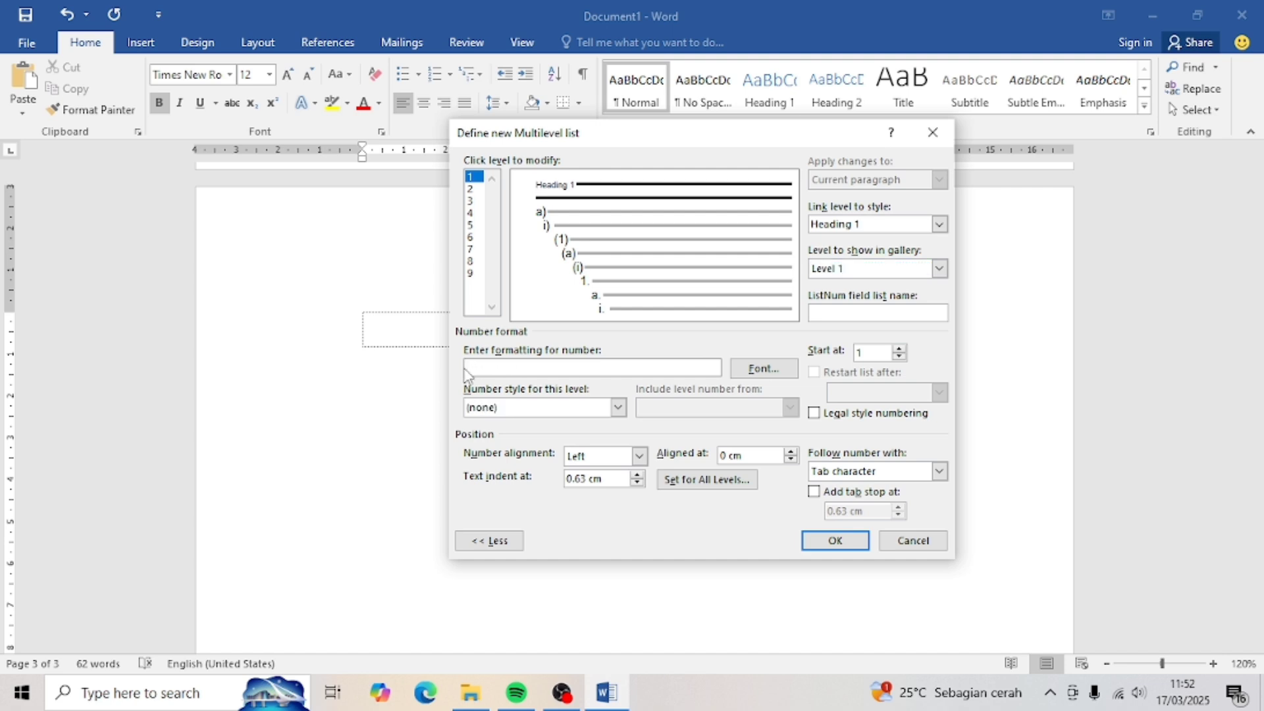
type("BAB")
left_click(618, 409)
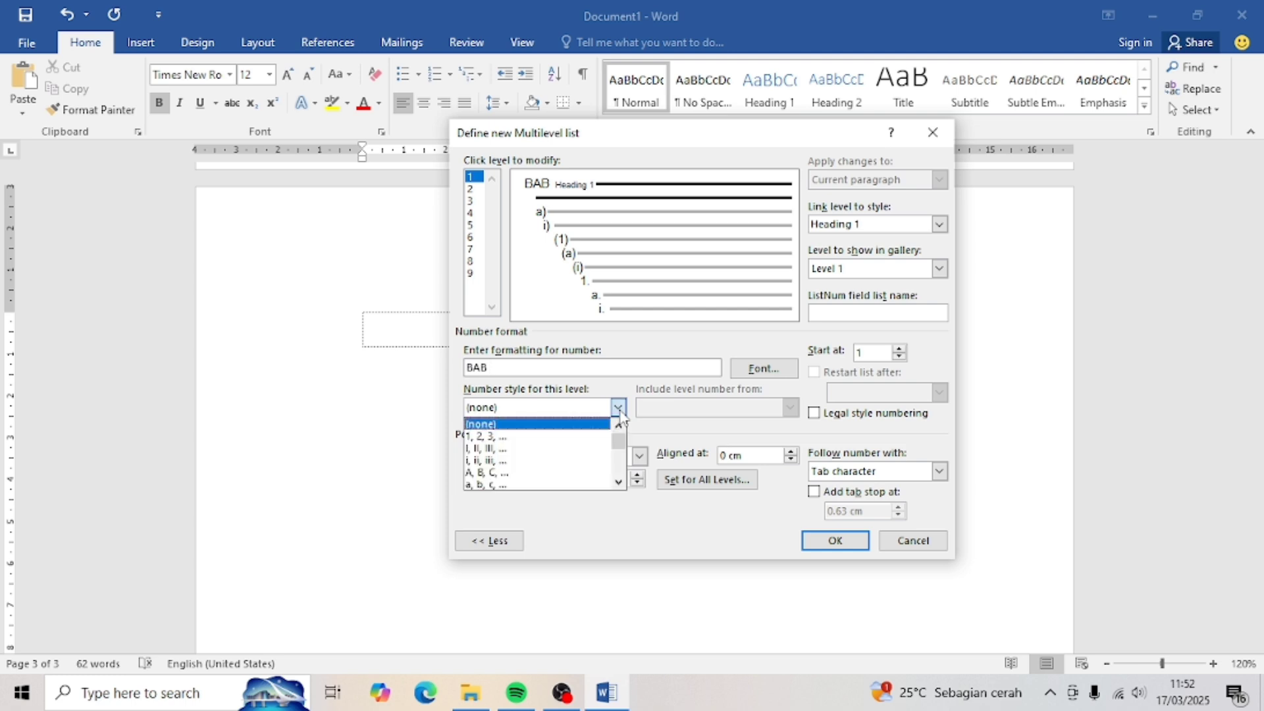
left_click(566, 448)
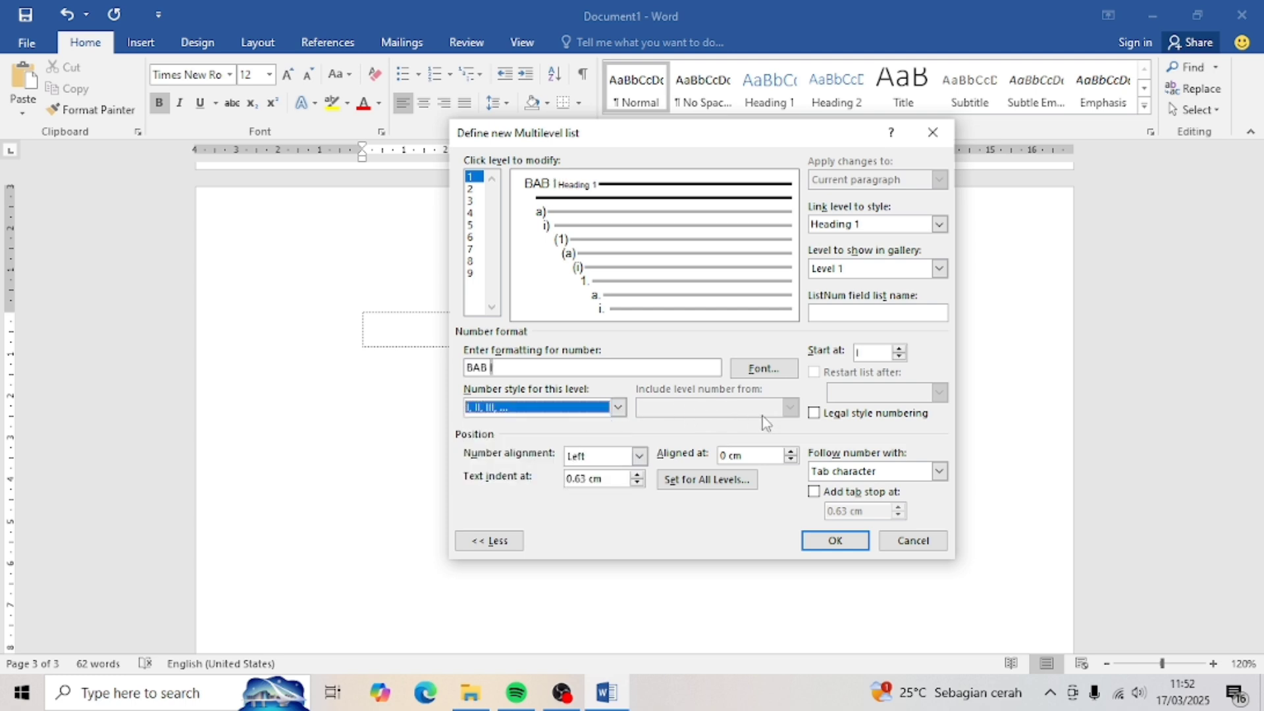
left_click(939, 471)
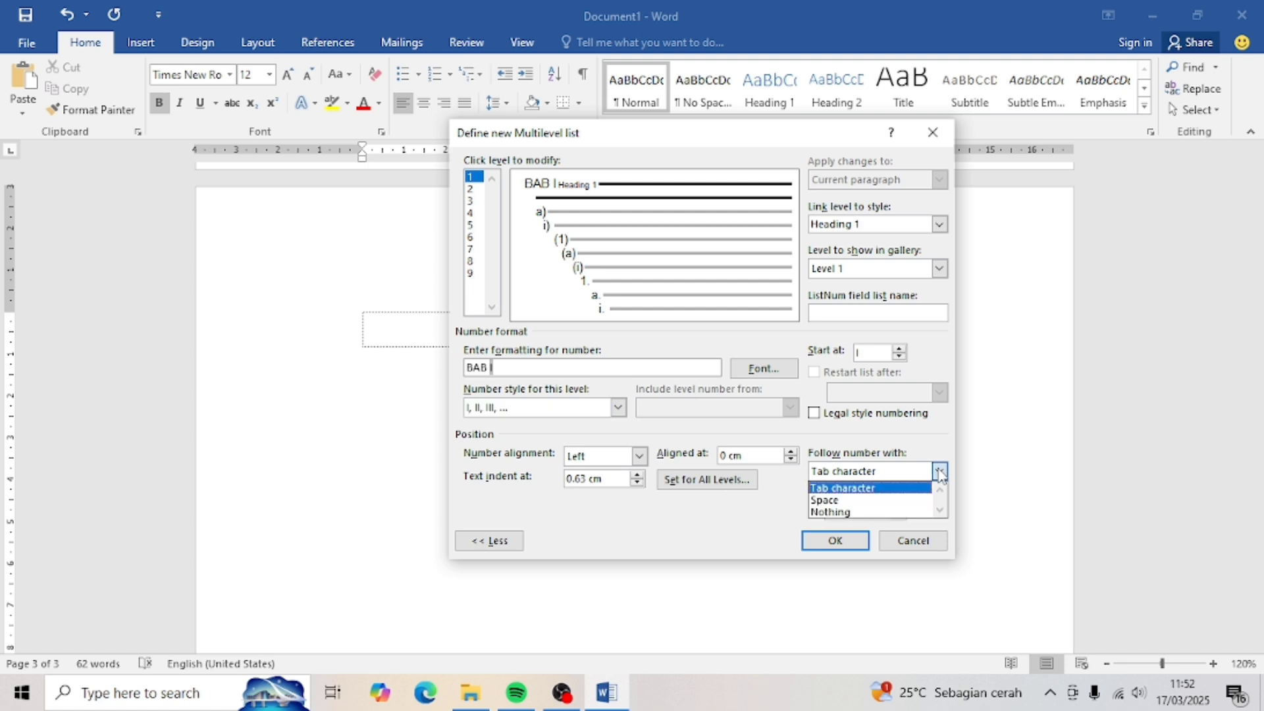
left_click(862, 502)
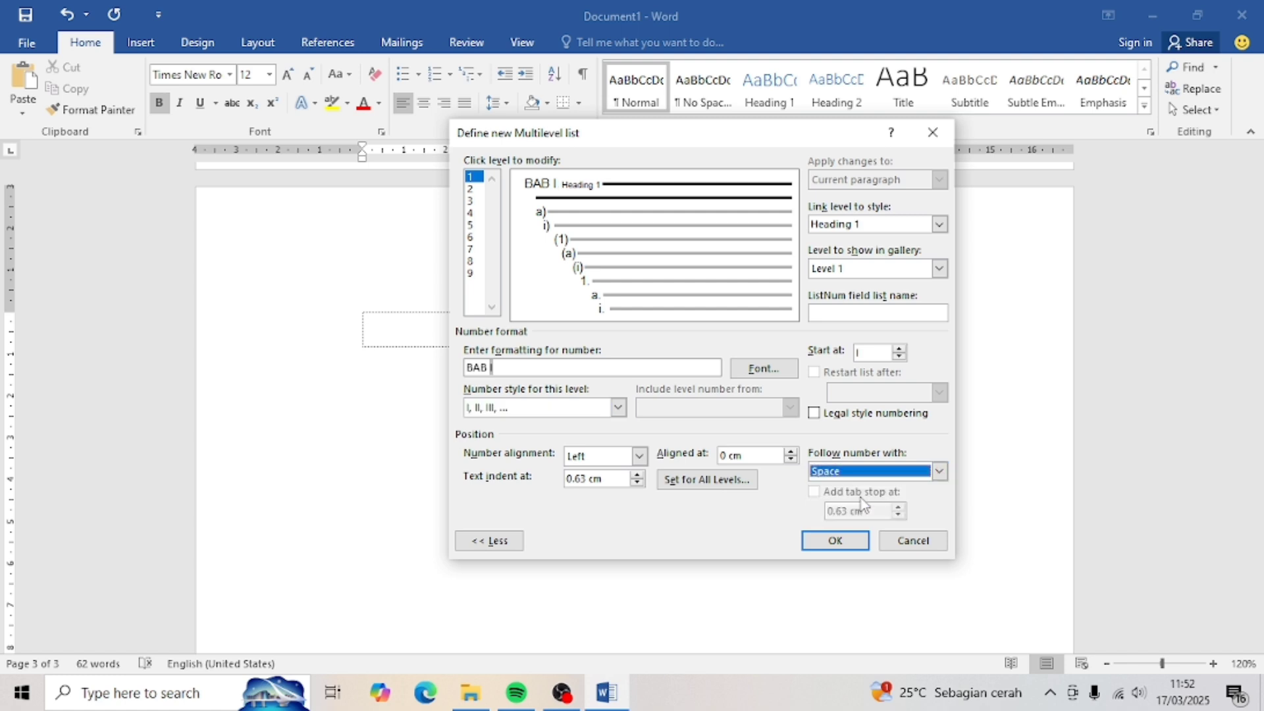
left_click(476, 190)
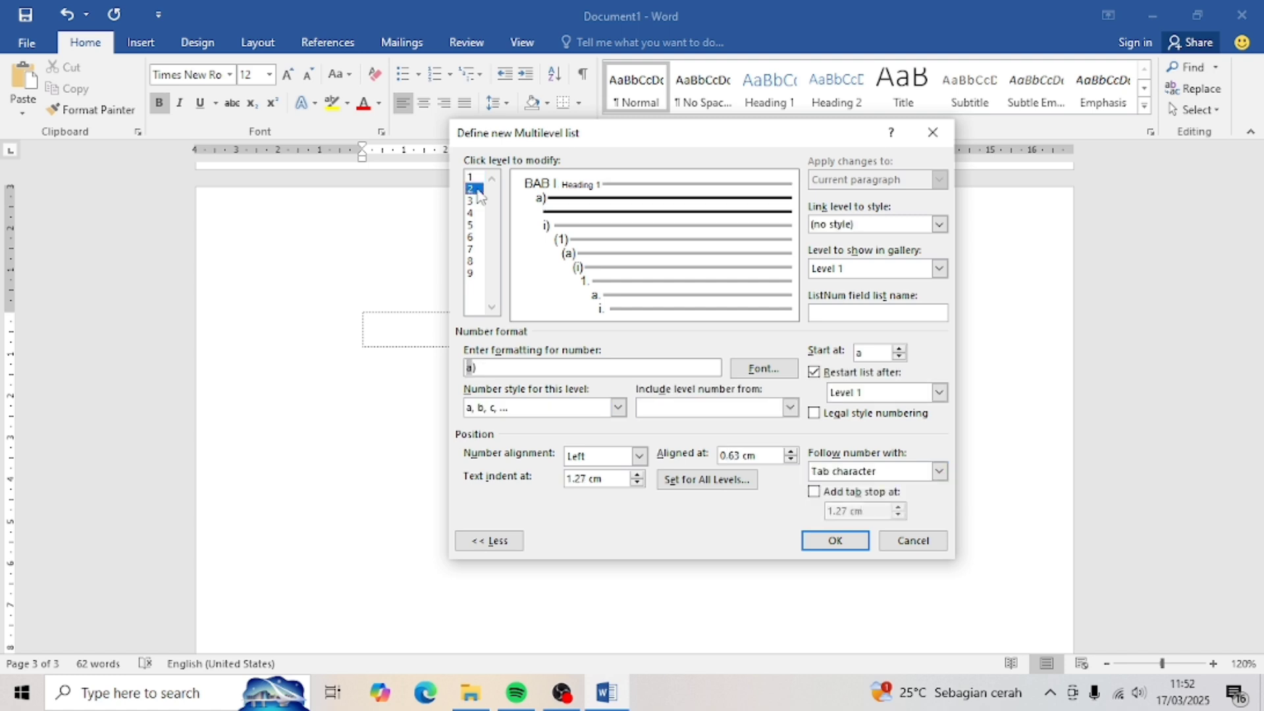
- Link list level 2 to the Heading 2 style and show it as gallery Level 2
left_click(939, 225)
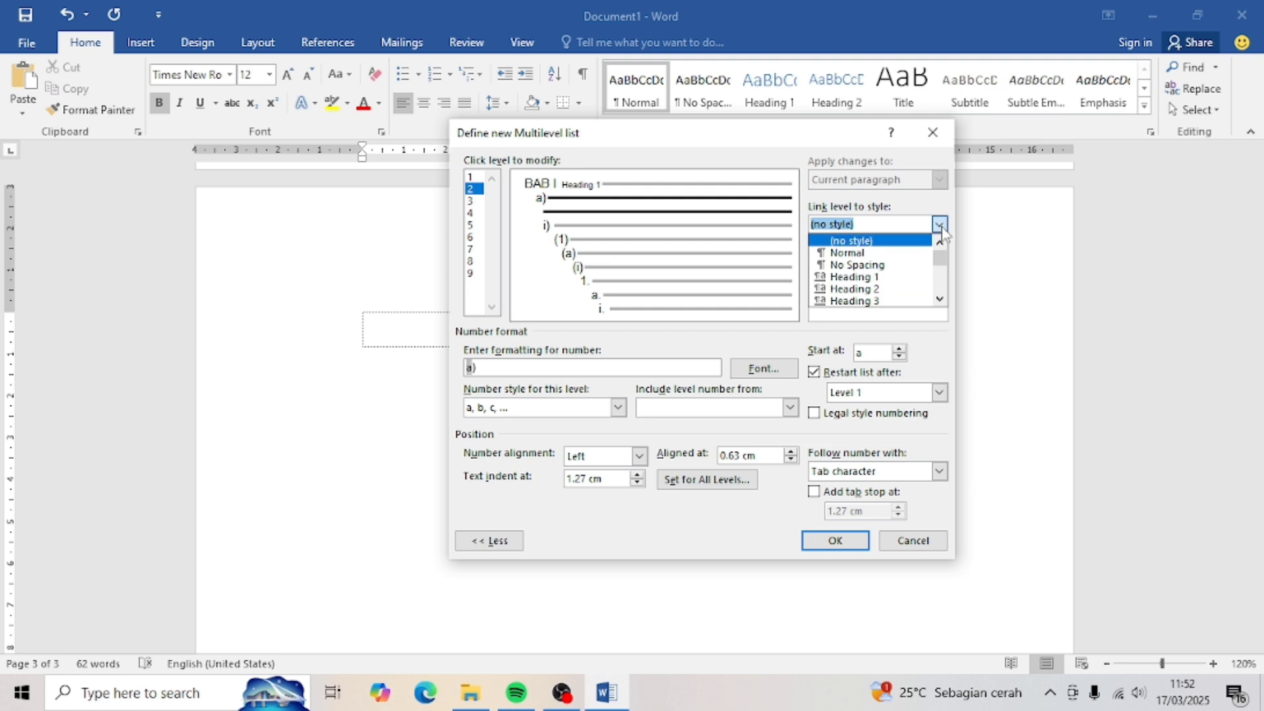
left_click(863, 290)
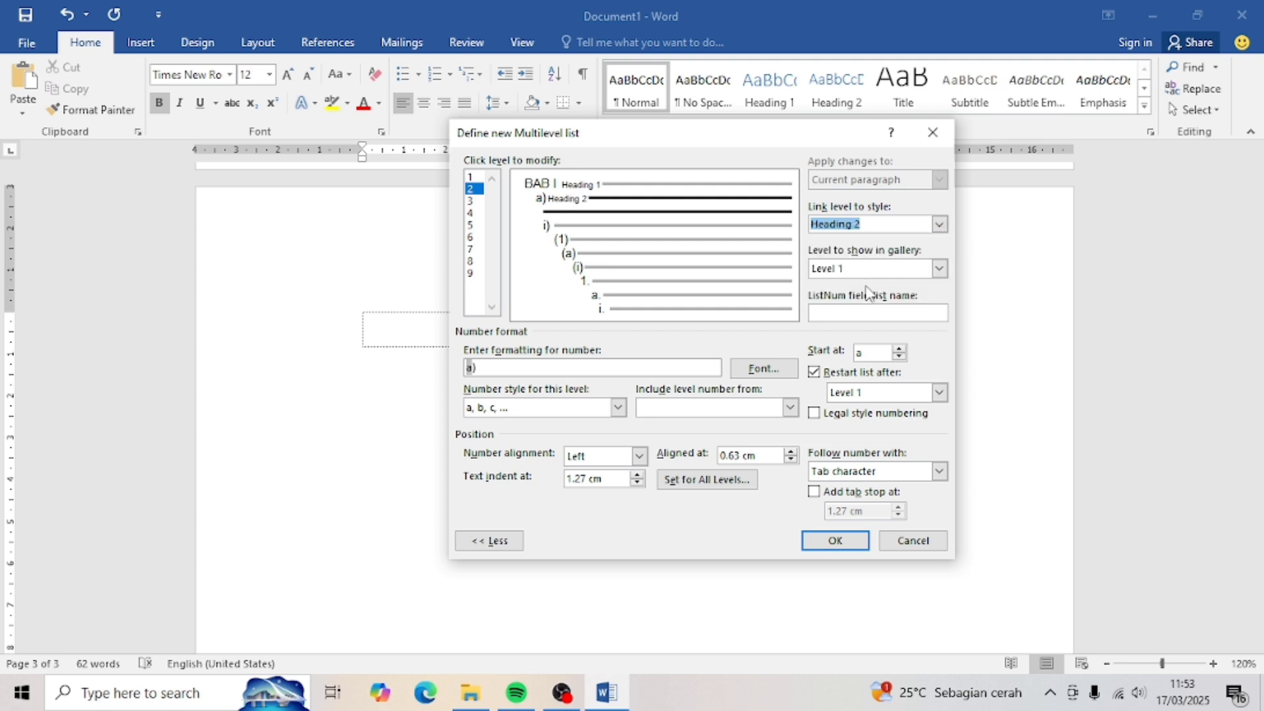
left_click(944, 271)
left_click(901, 299)
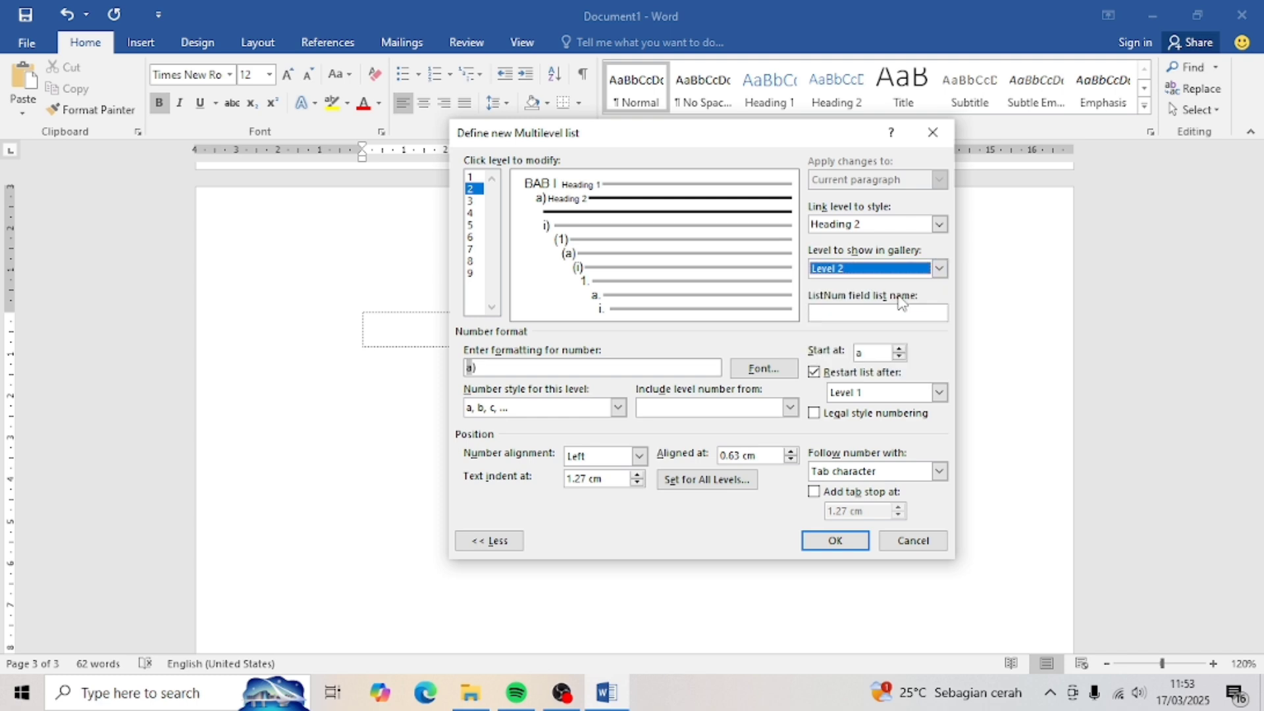
- Number level 2 as 1.1 in legal style, including the chapter number, and set its follower
left_click(547, 368)
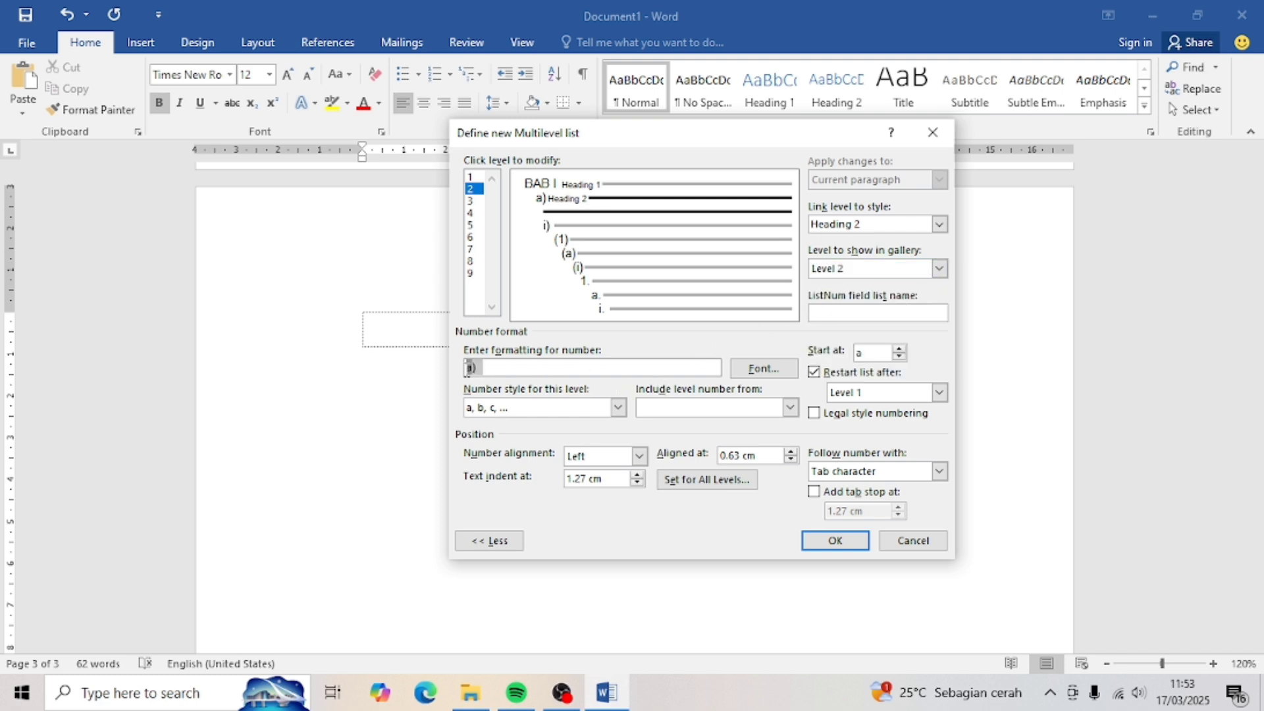
key("BackSpace")
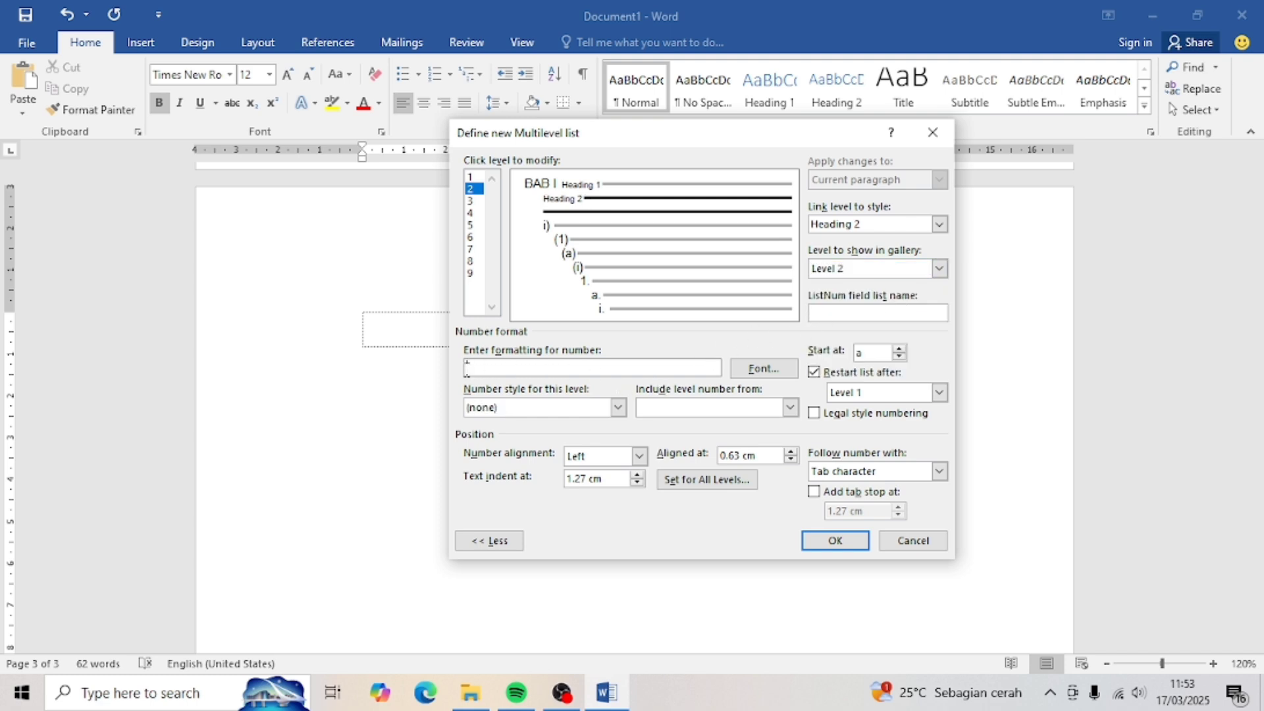
left_click(790, 409)
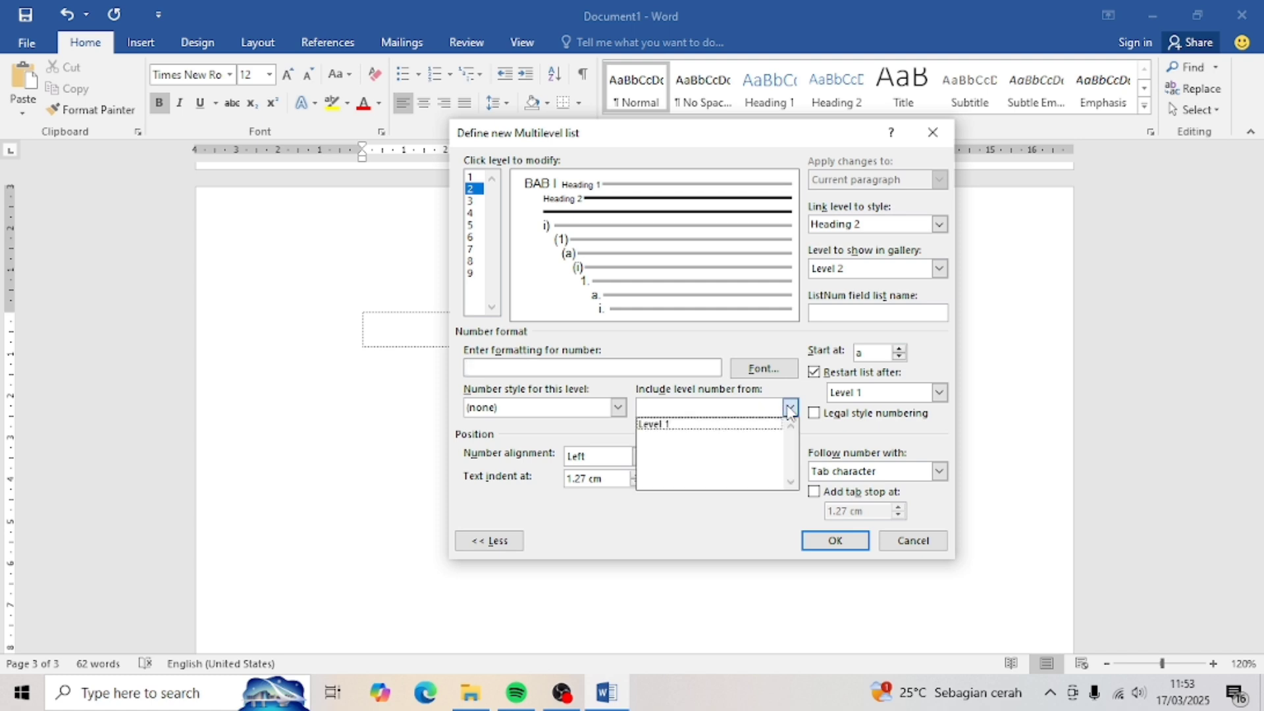
left_click(754, 425)
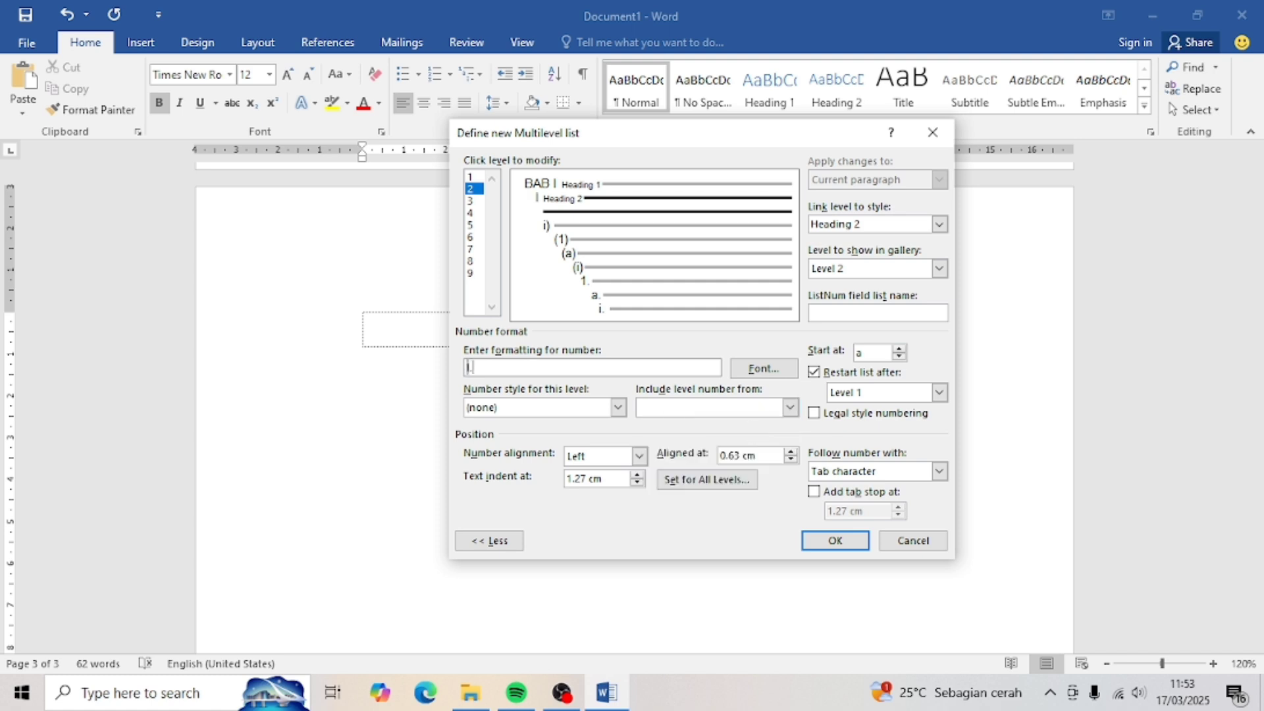
left_click(617, 408)
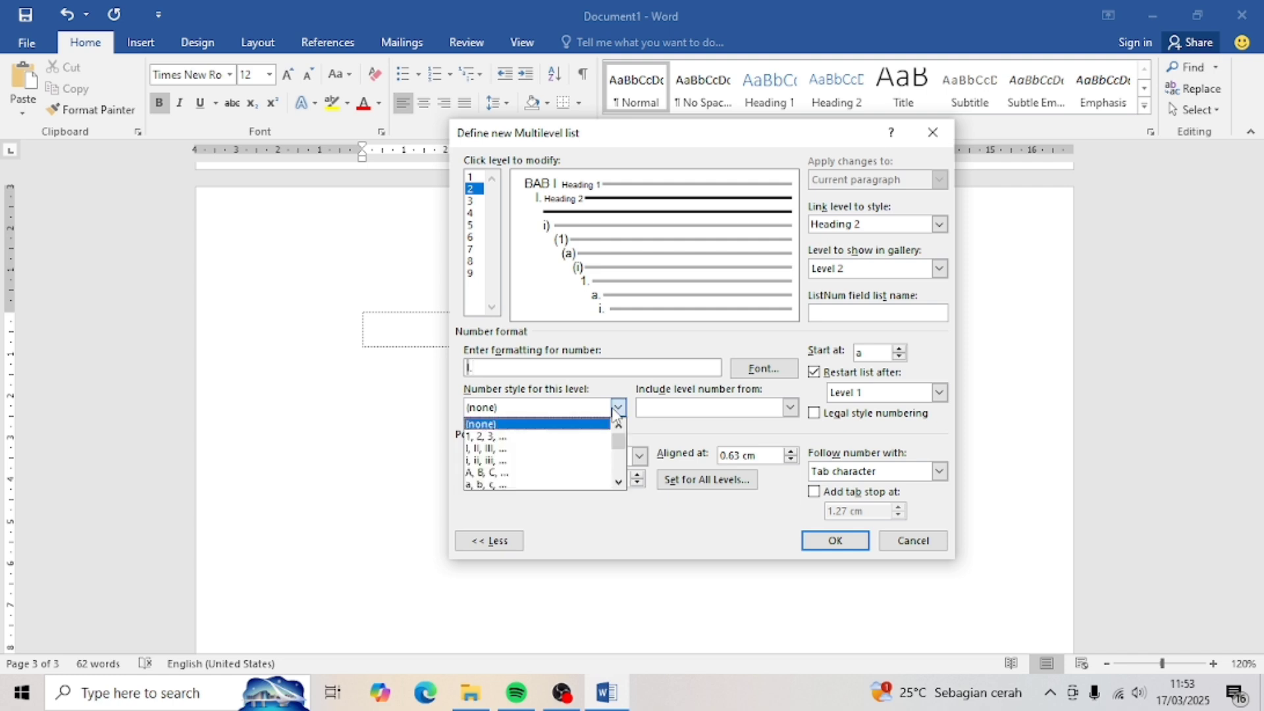
left_click(510, 437)
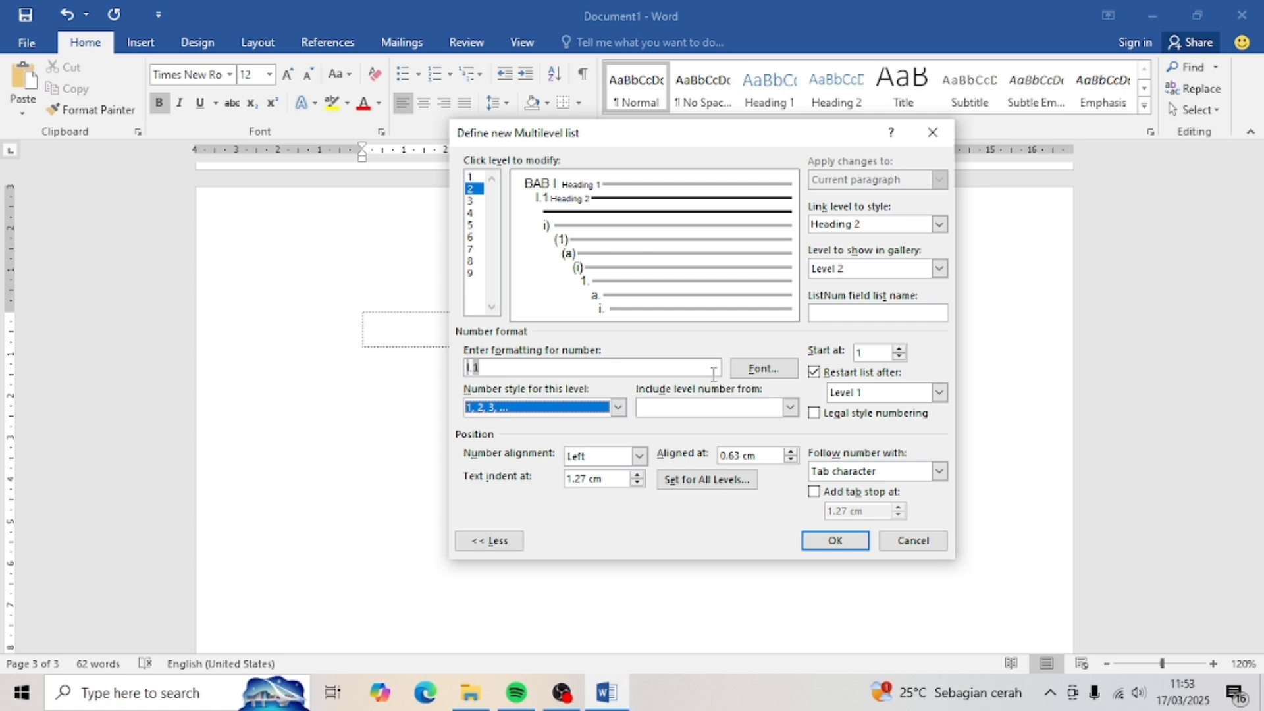
left_click(815, 413)
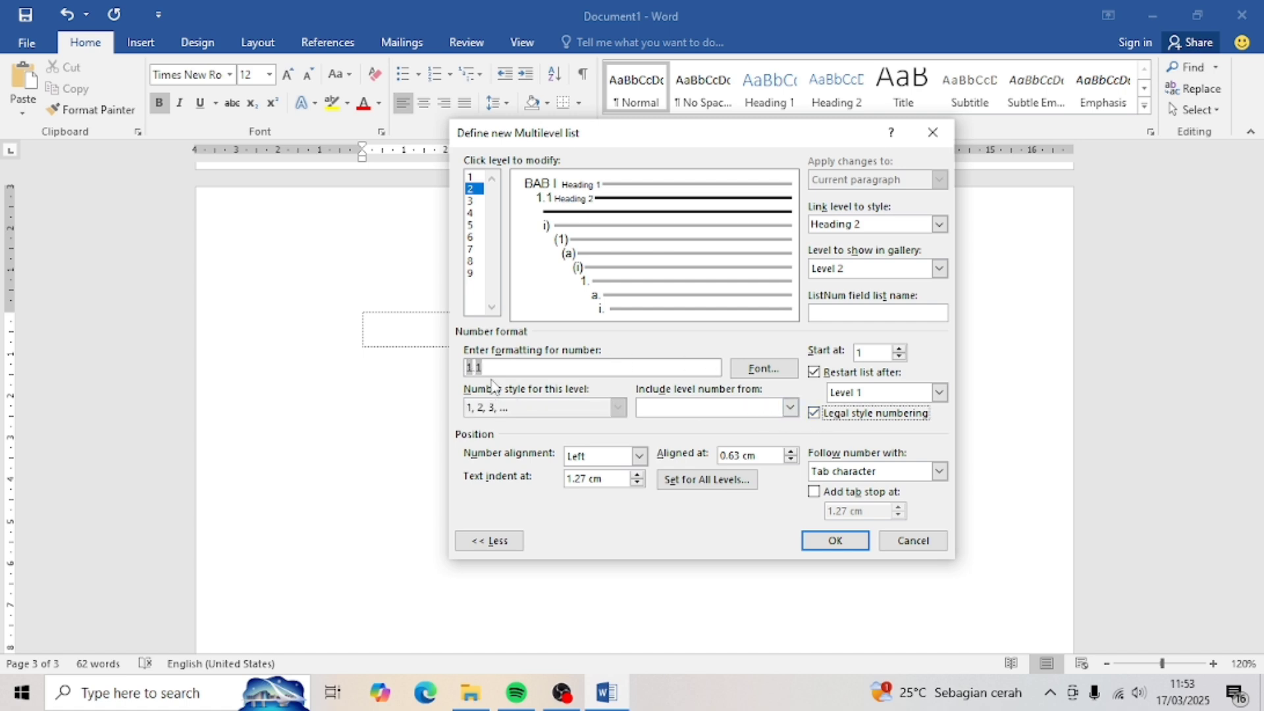
left_click(884, 470)
left_click(470, 201)
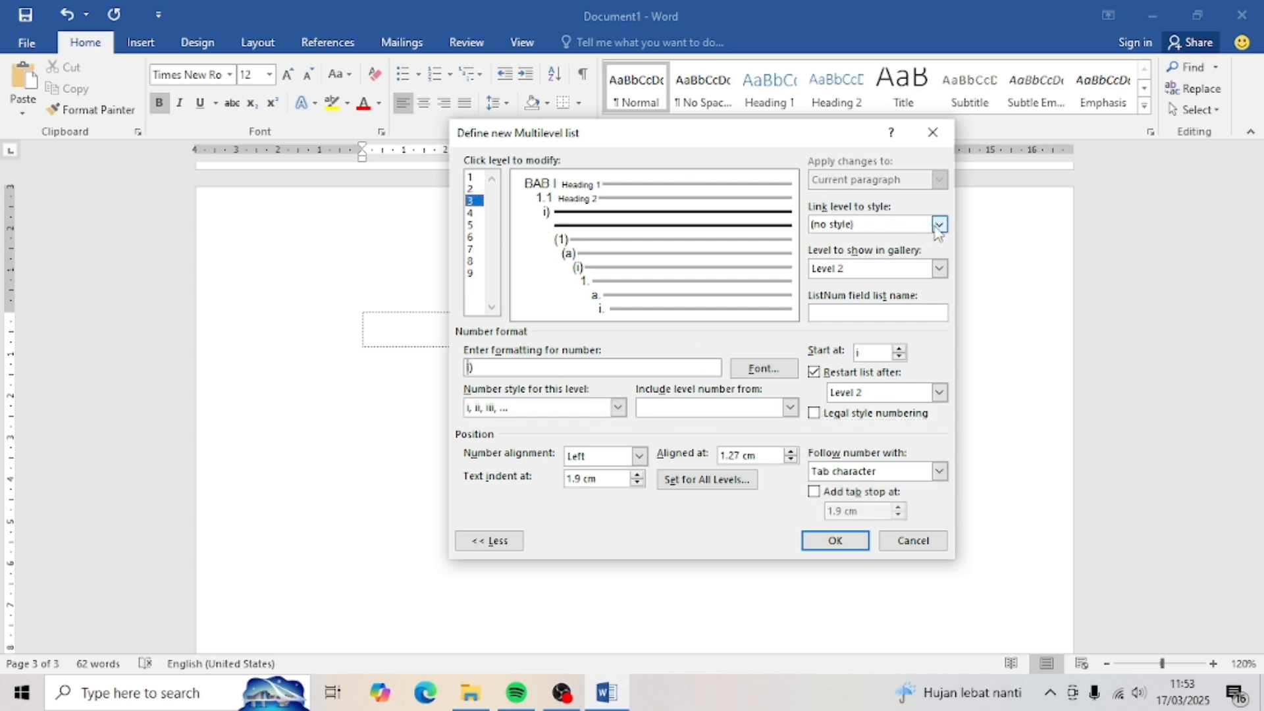
- Link list level 3 to the Heading 3 style and show it as gallery Level 3
left_click(940, 225)
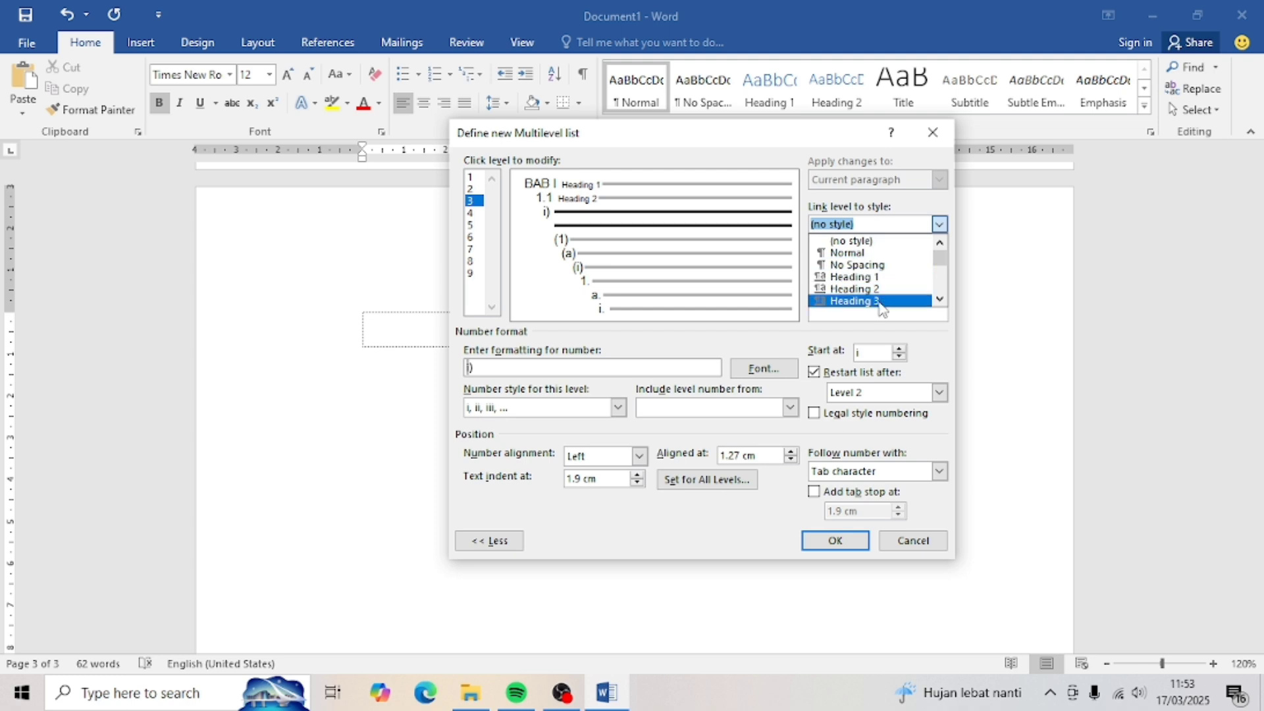
left_click(882, 306)
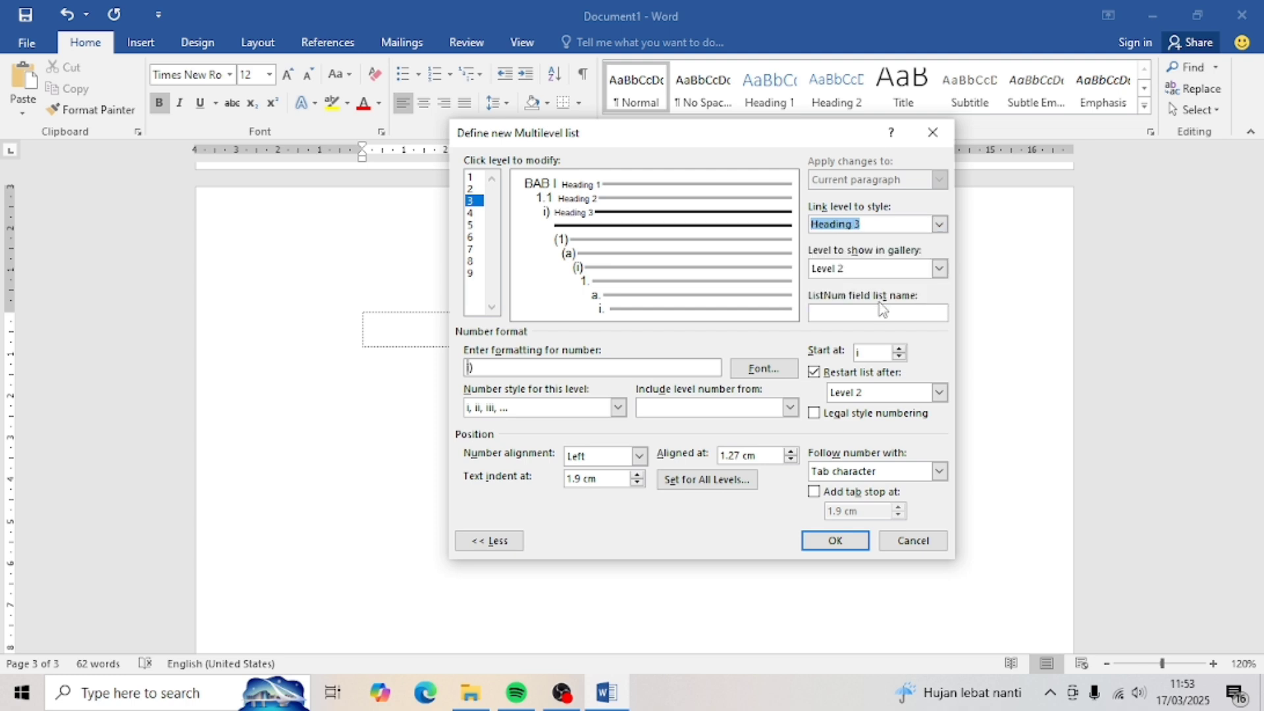
left_click(939, 269)
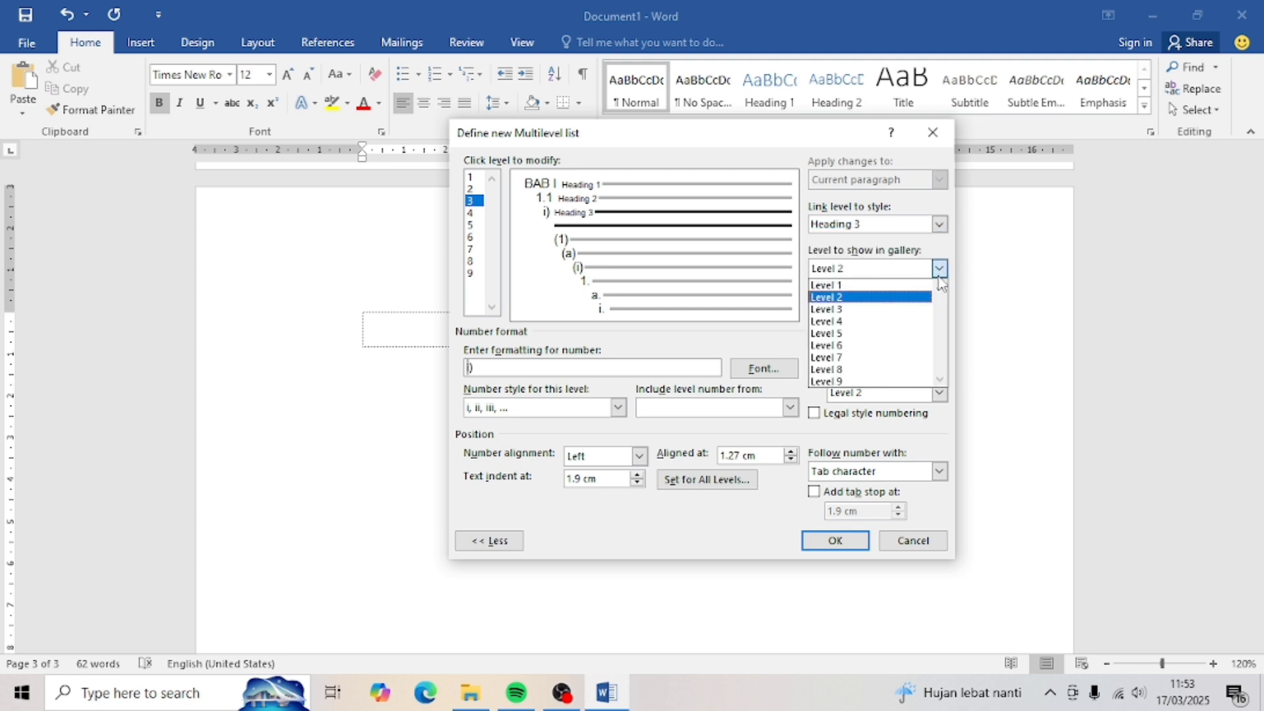
left_click(863, 310)
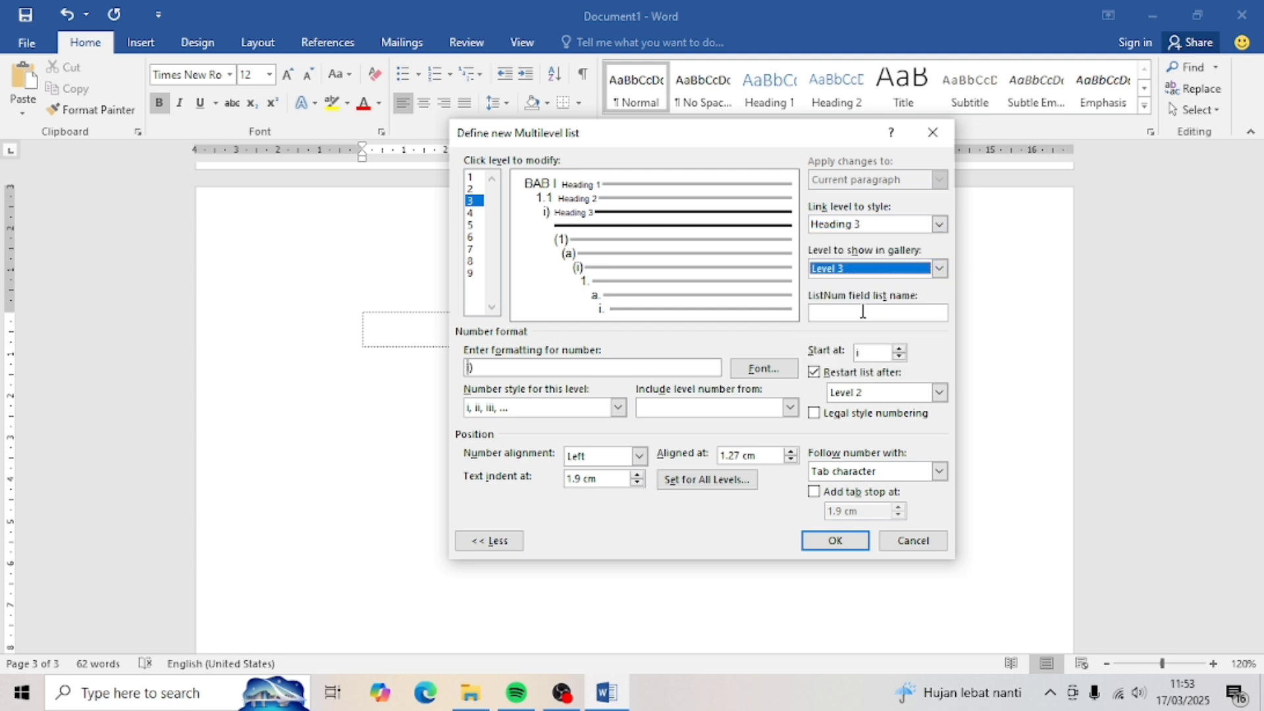
- Rebuild the level 3 number format from the Level 1 and Level 2 numbers
left_click(513, 368)
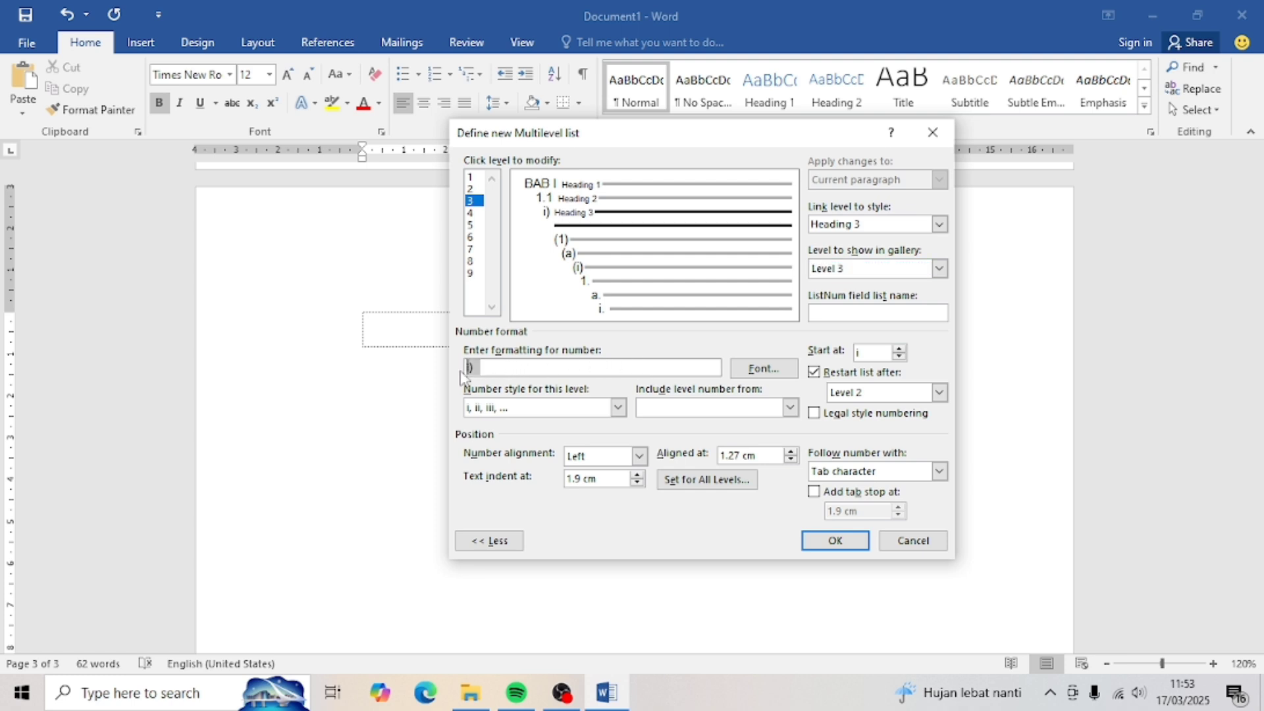
key("Delete")
key("Delete")
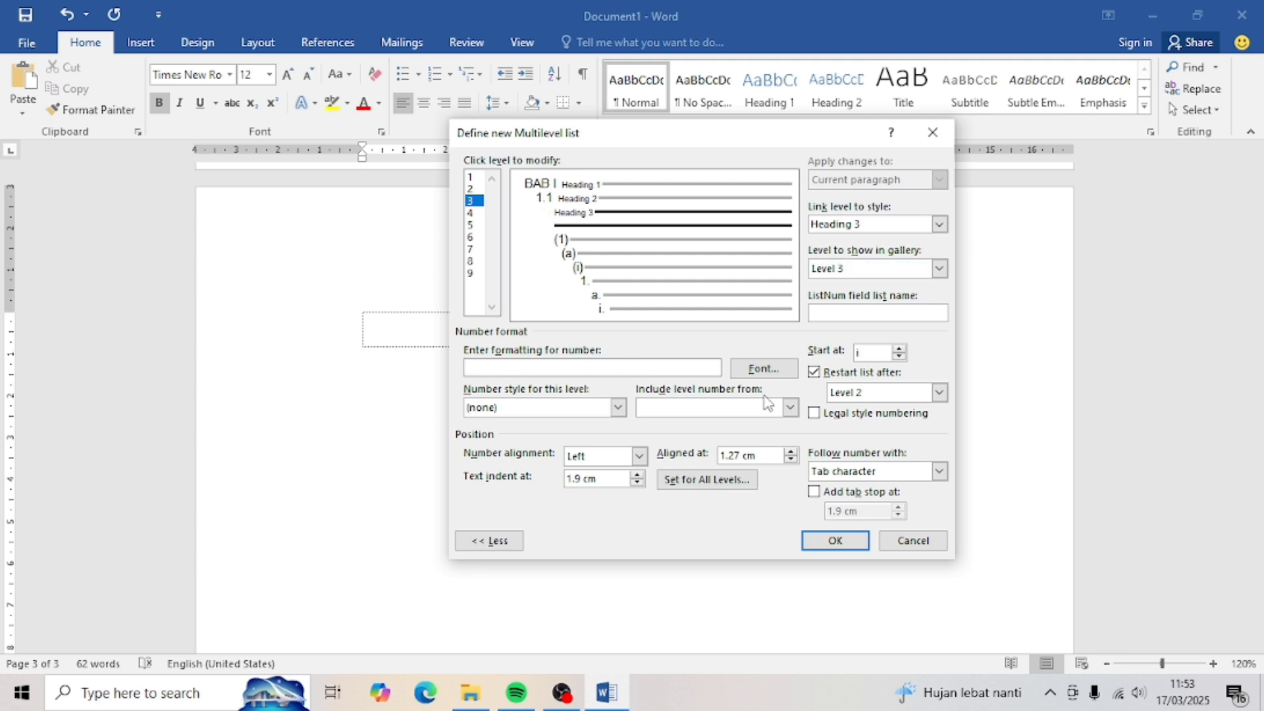
left_click(790, 407)
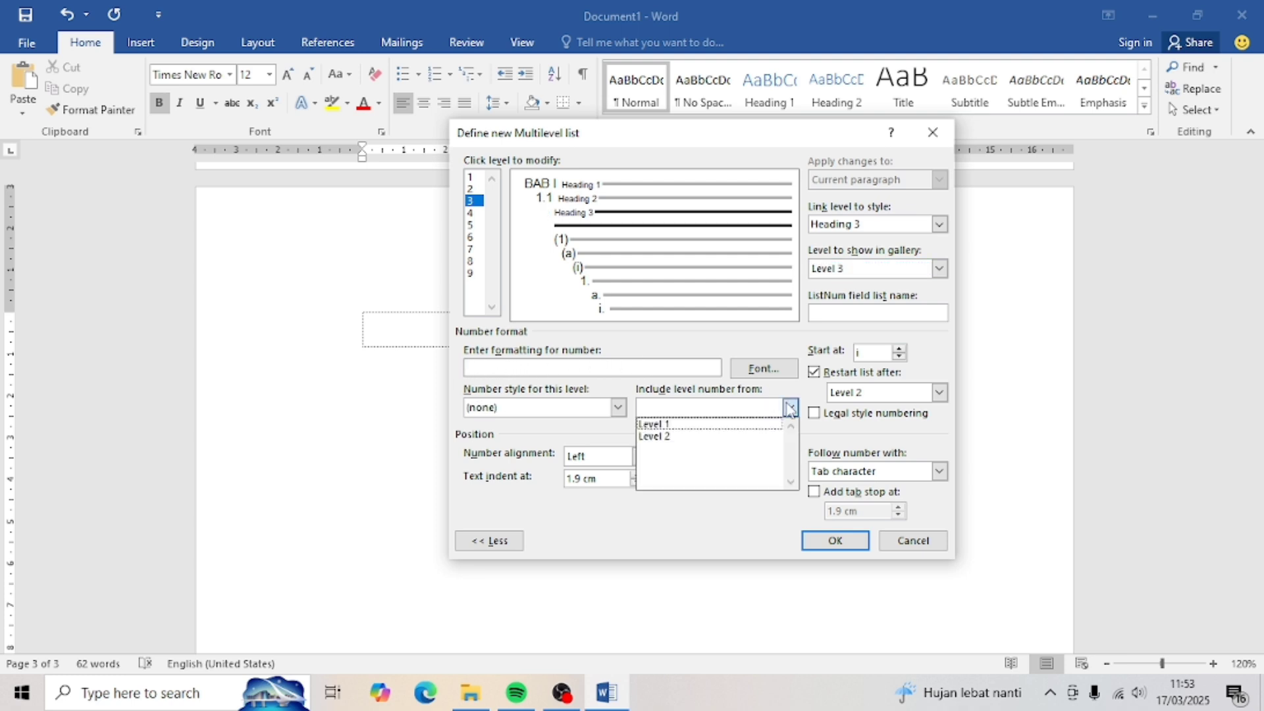
left_click(754, 426)
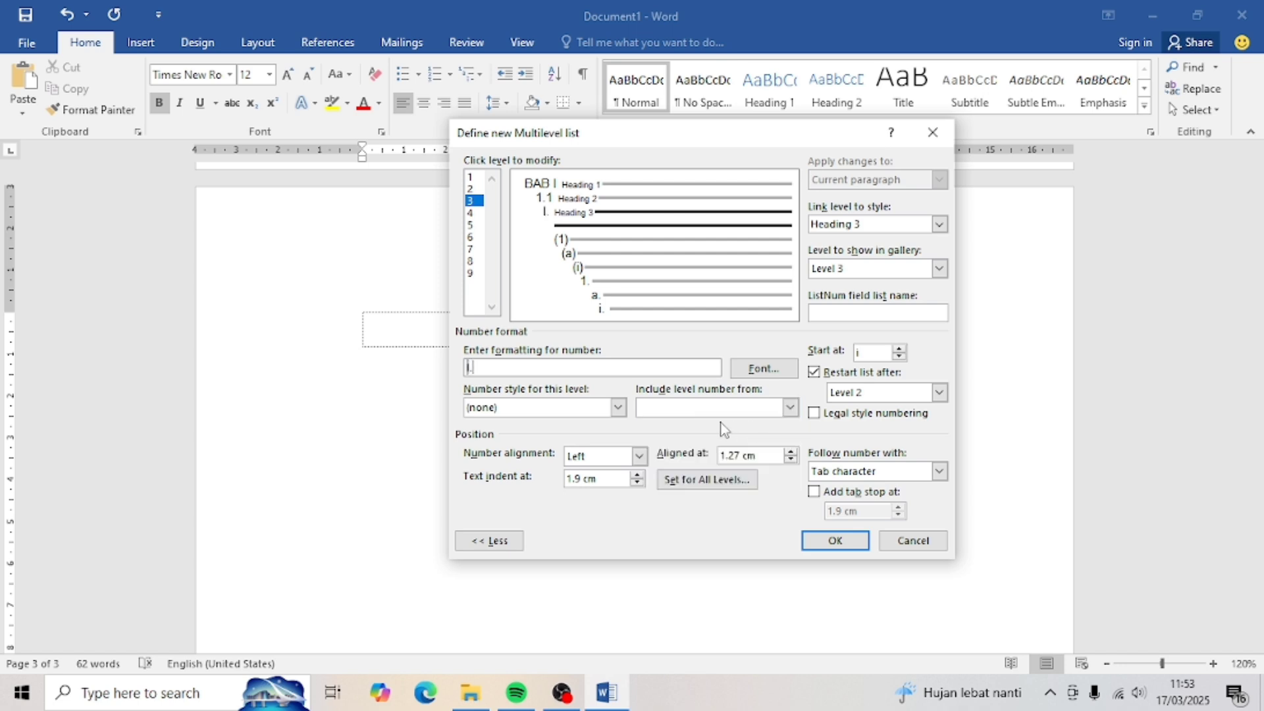
left_click(790, 407)
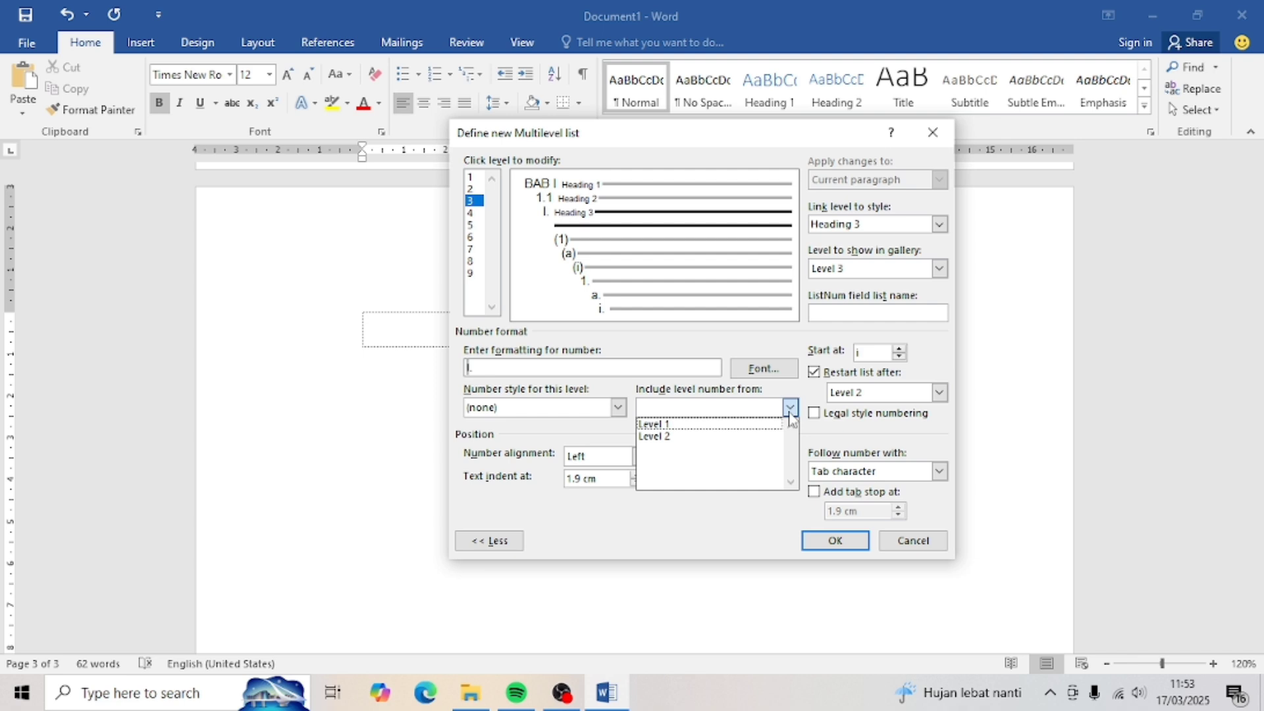
left_click(729, 436)
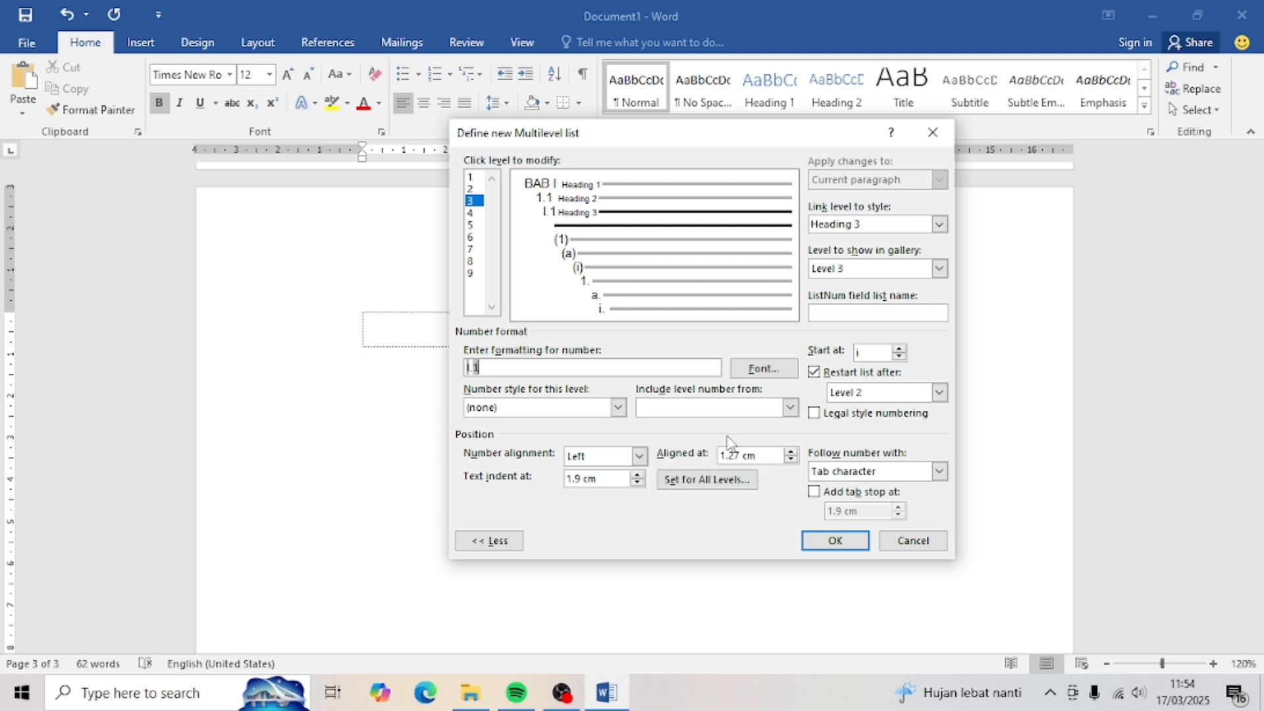
type(".")
- Number level 3 as 1, 2, 3 in legal style (1.1.1), followed by a space
left_click(623, 412)
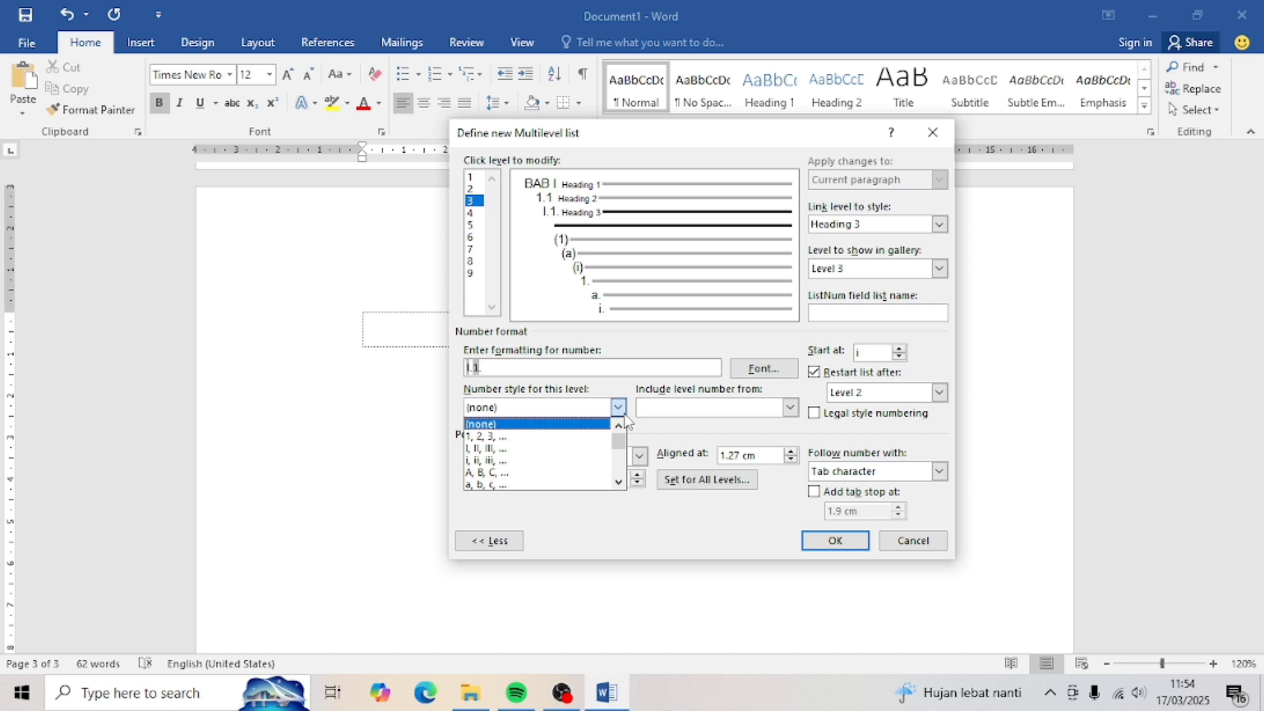
left_click(559, 437)
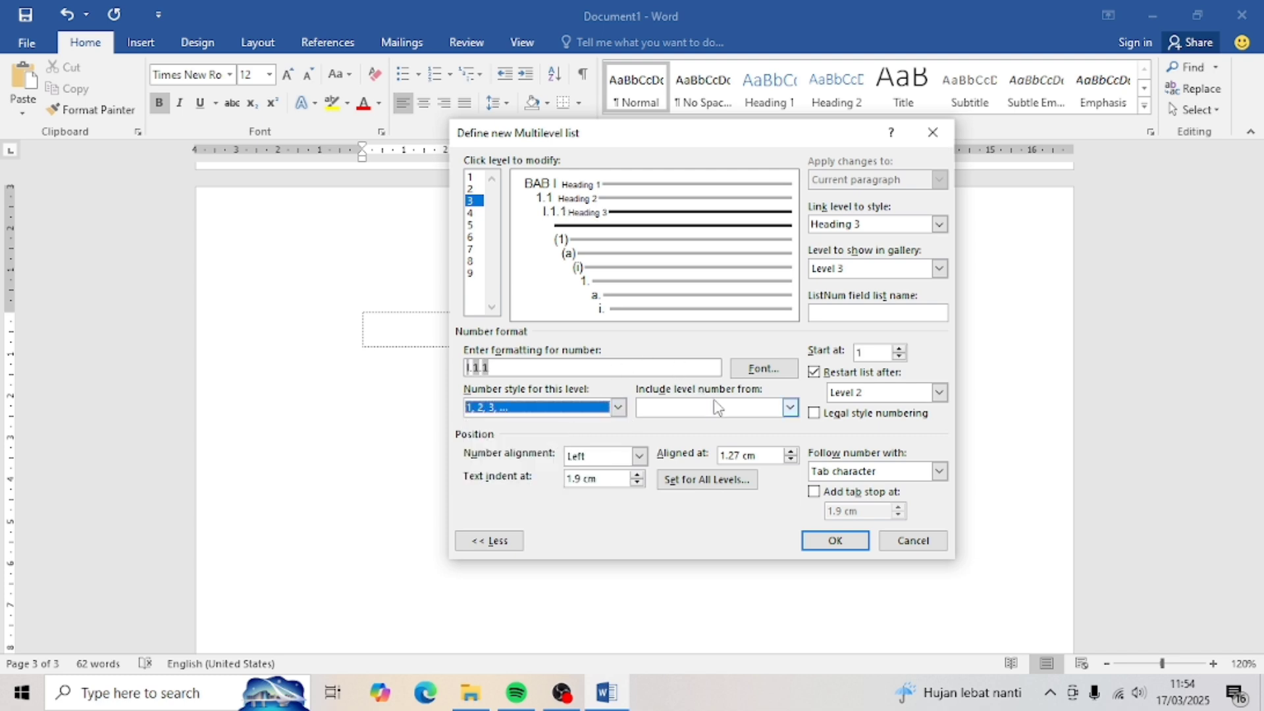
left_click(815, 414)
left_click(938, 474)
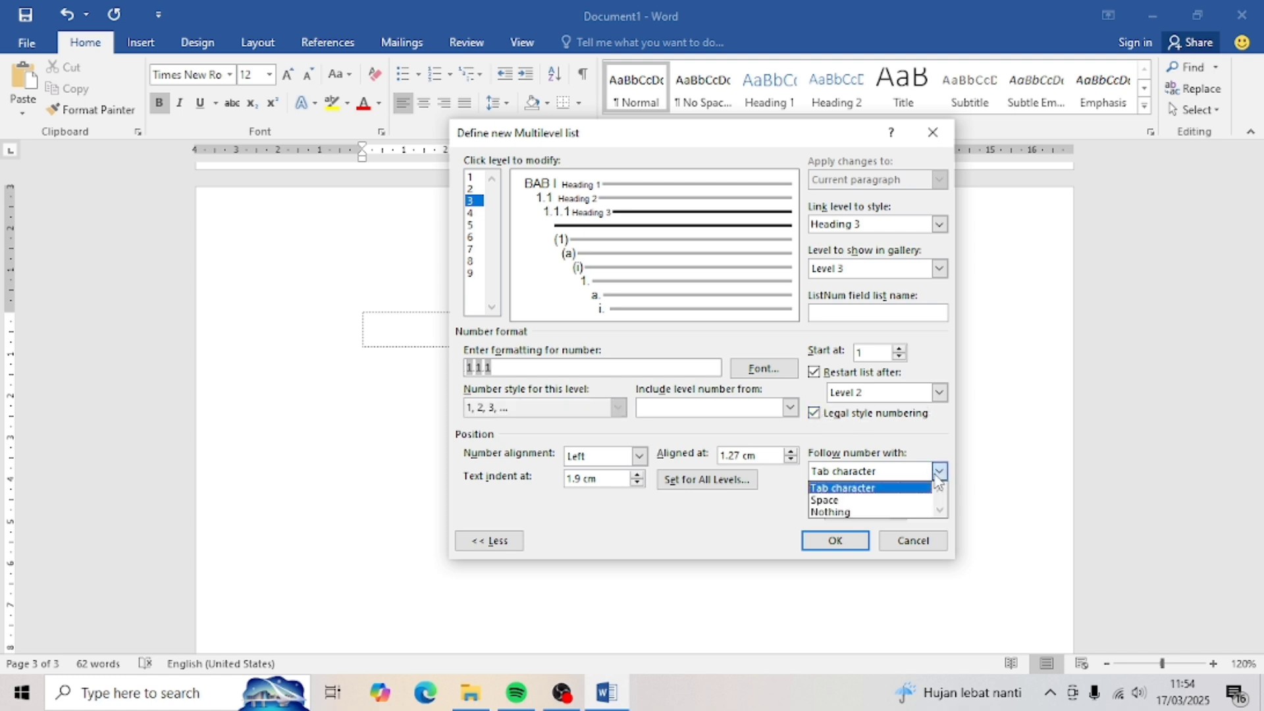
left_click(833, 500)
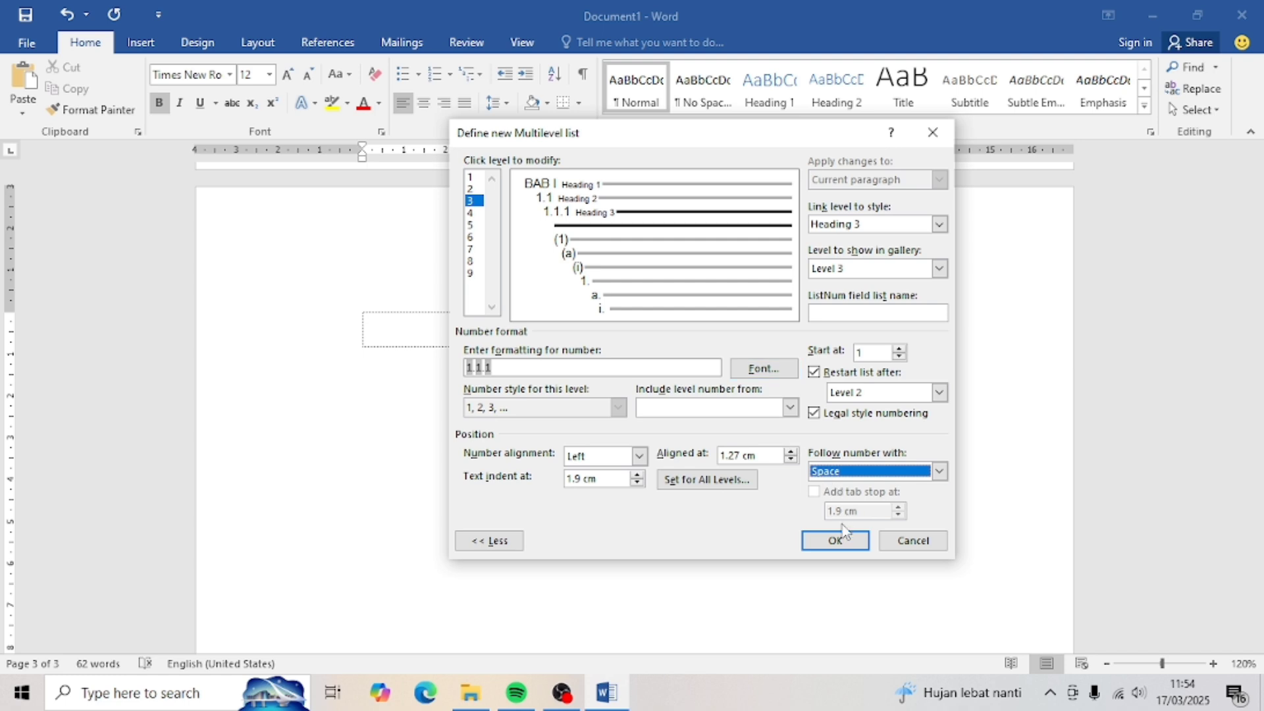
- Confirm the new multilevel list and give the Heading 1 style automatic black text
left_click(834, 541)
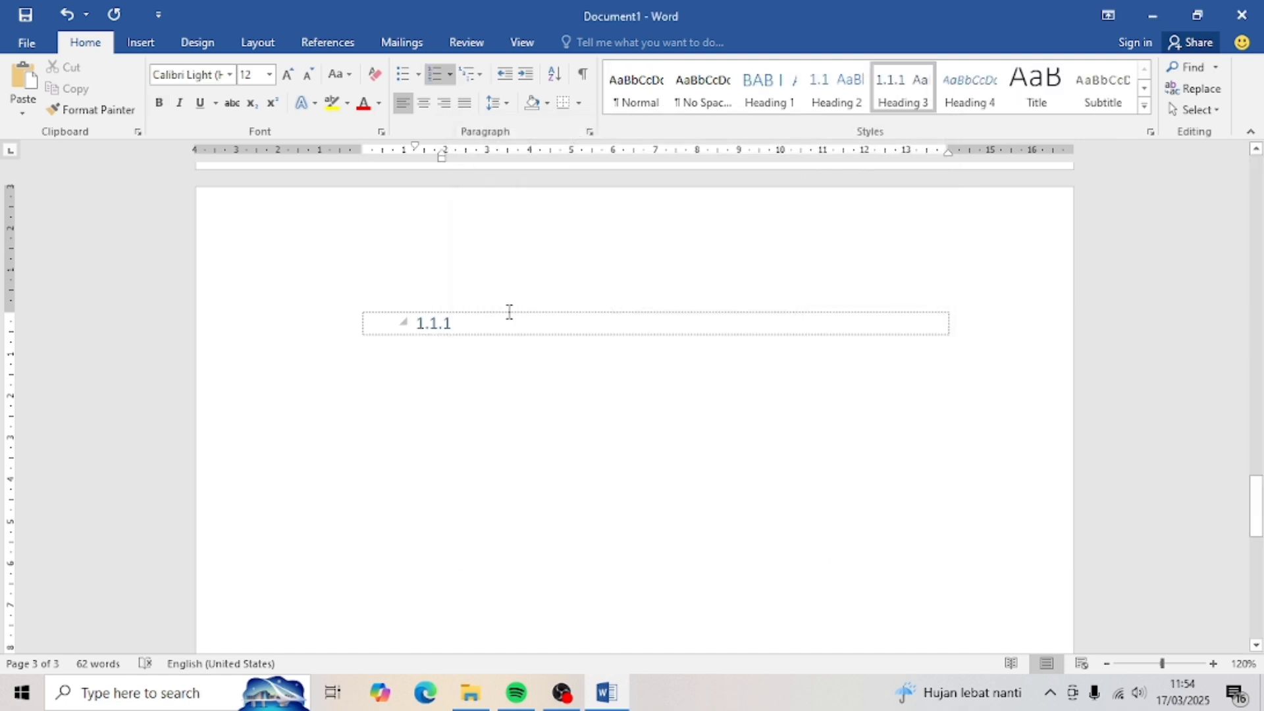
right_click(780, 97)
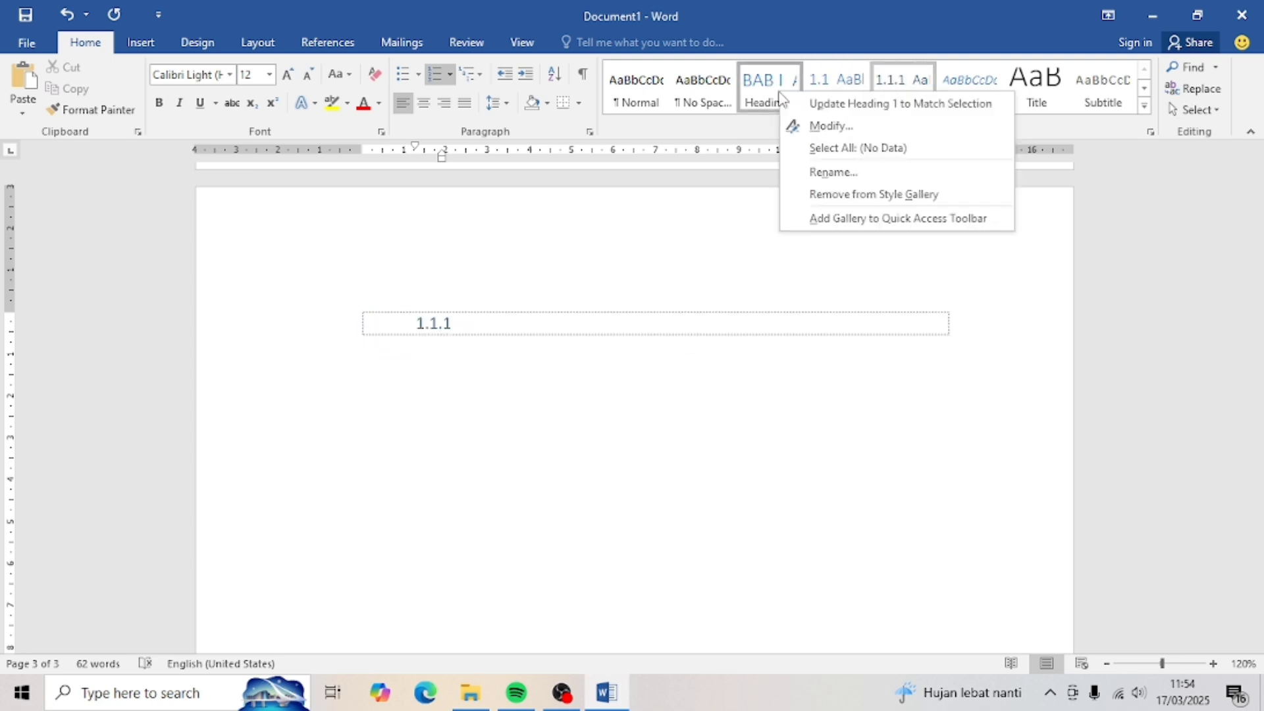
left_click(831, 126)
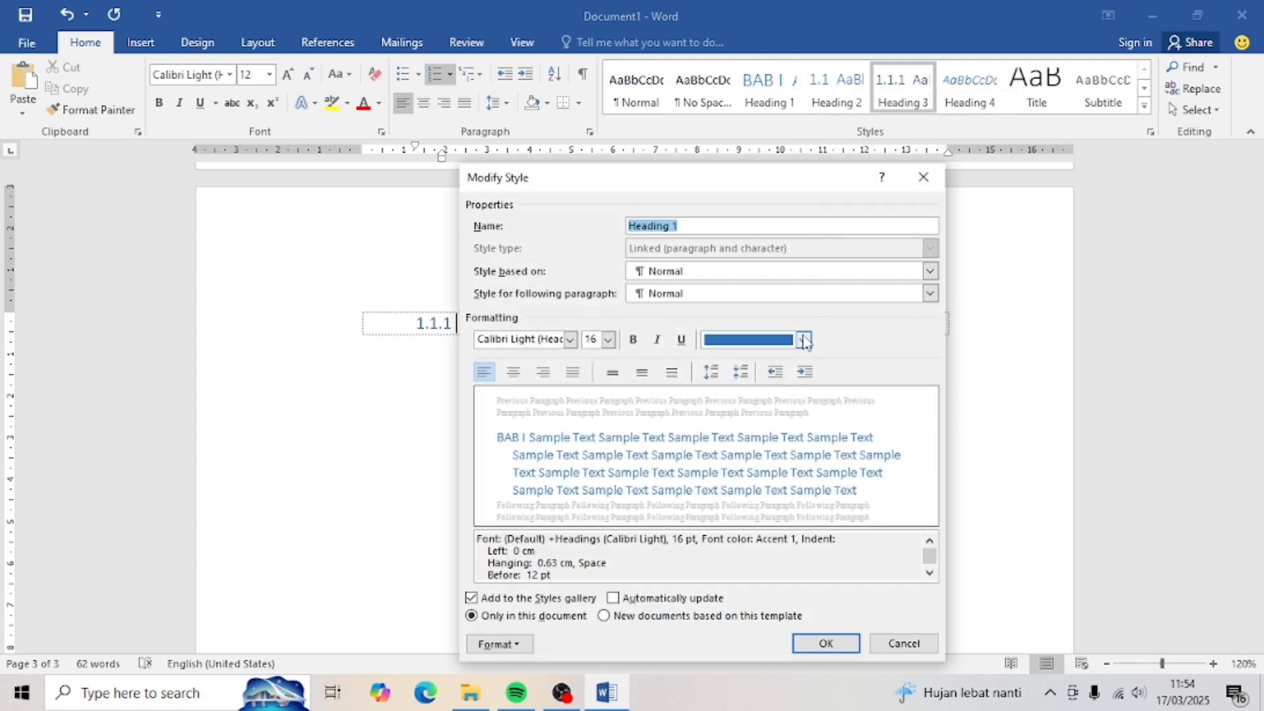
left_click(803, 339)
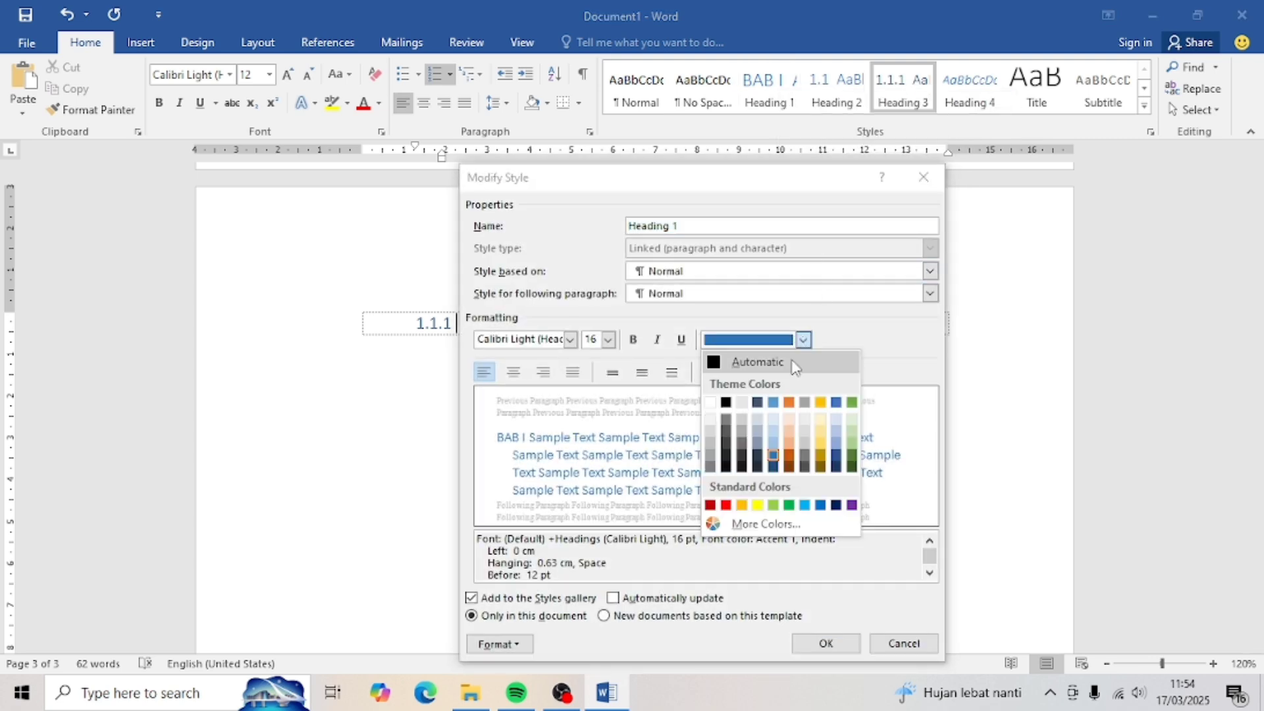
left_click(794, 364)
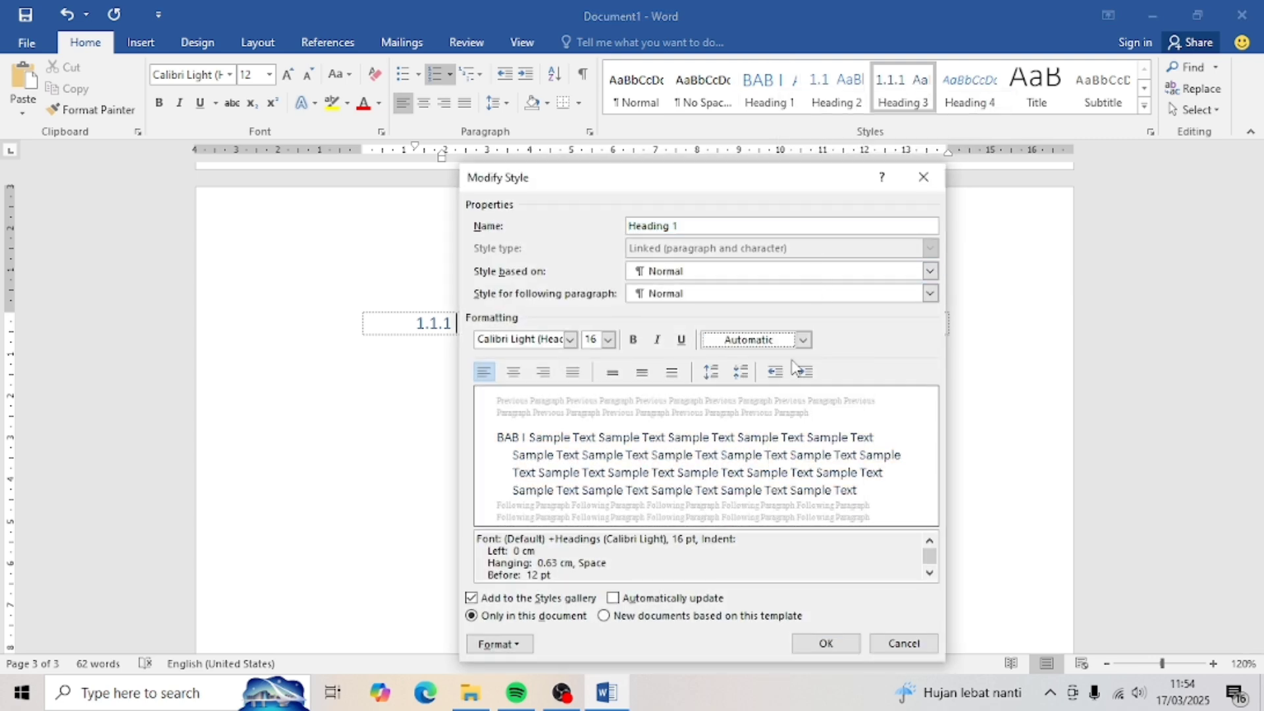
- Make Heading 1 bold, 12 pt Times New Roman and save the style
left_click(631, 341)
left_click(609, 339)
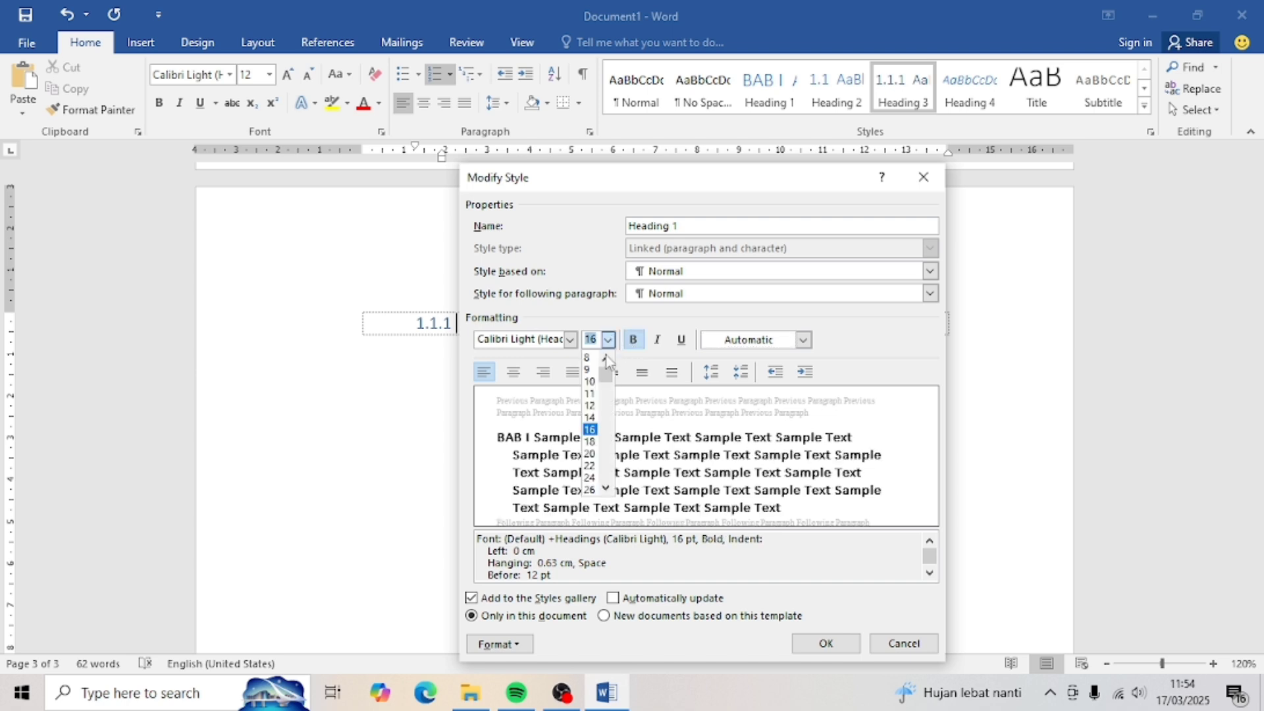
left_click(590, 405)
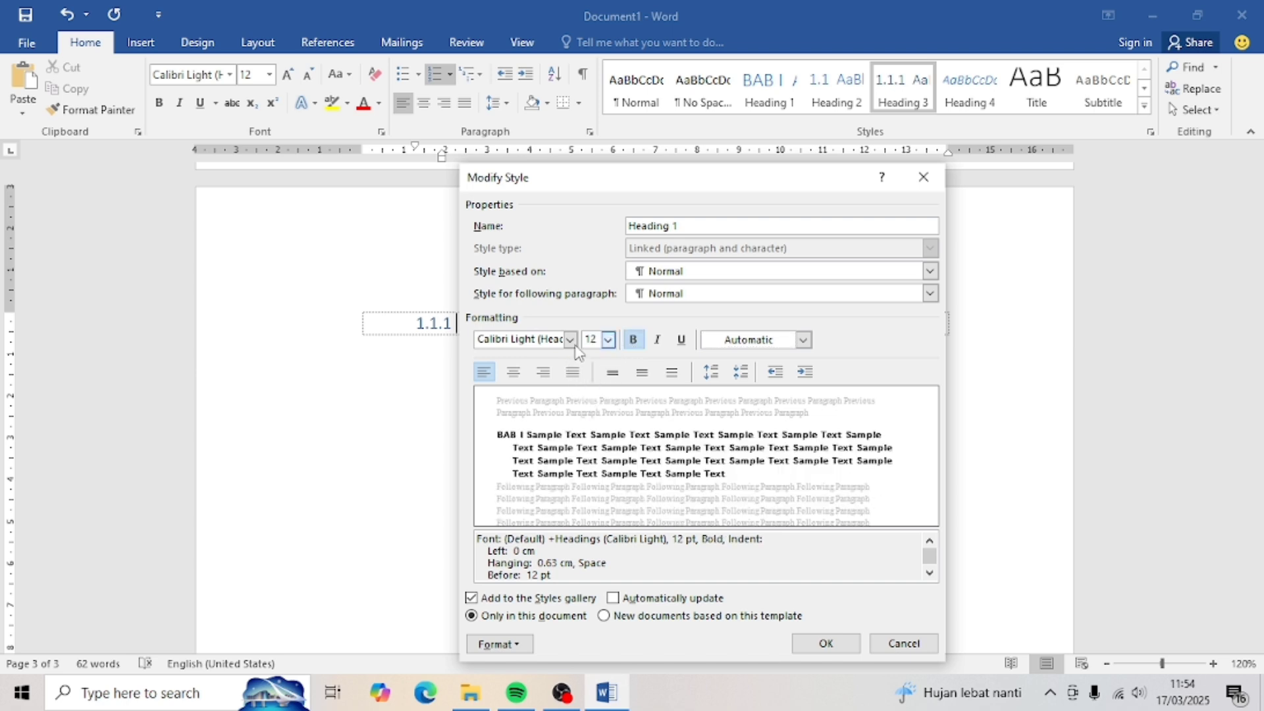
left_click(572, 341)
left_click(578, 408)
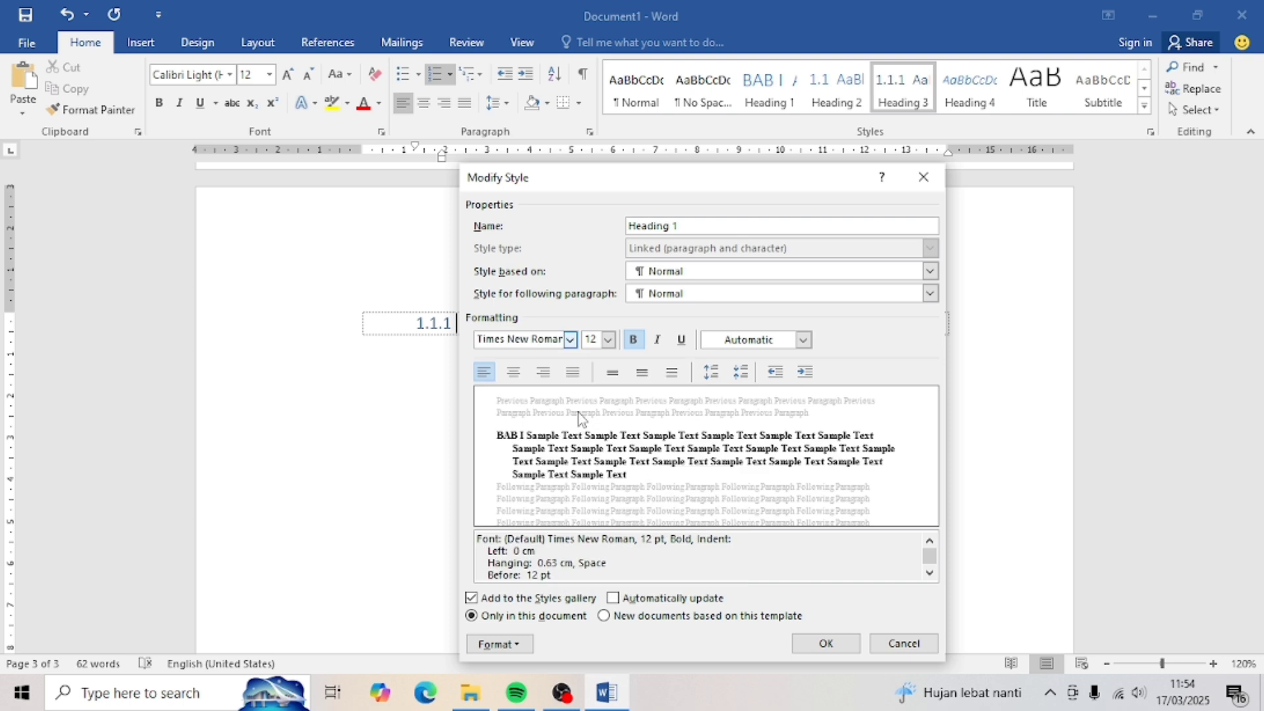
left_click(825, 645)
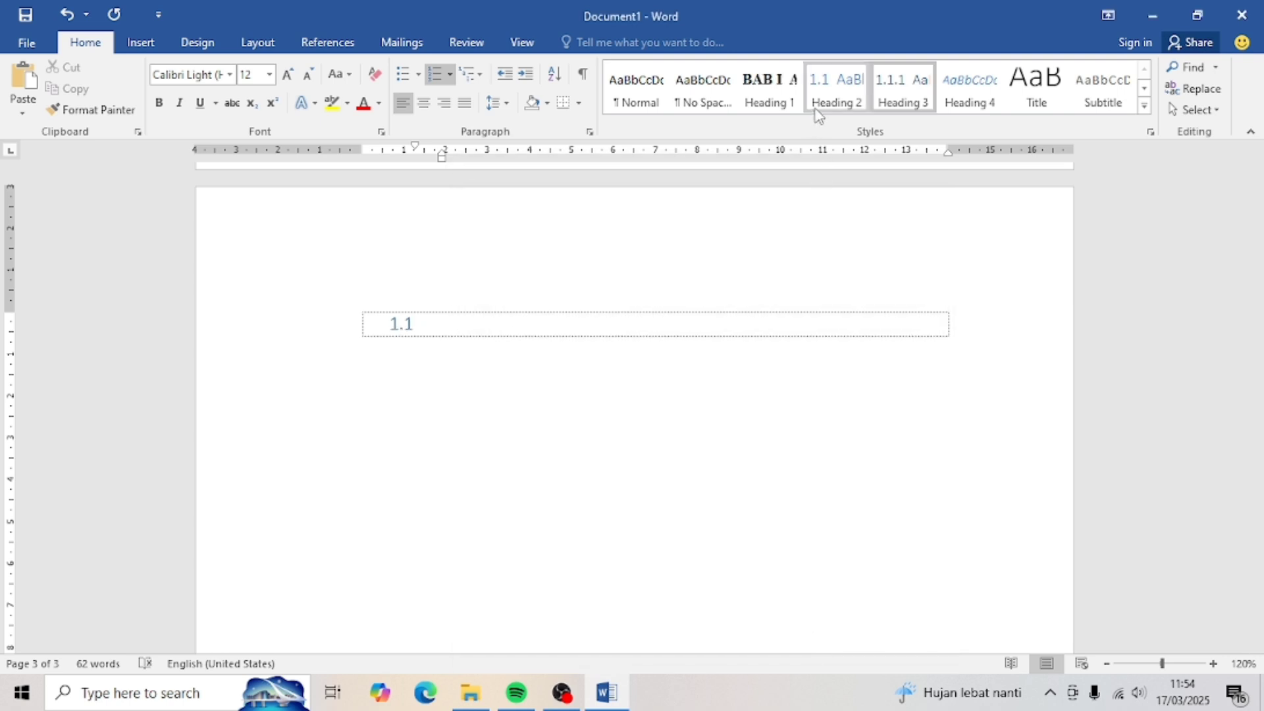
- Modify the Heading 2 style to bold, 12 pt Times New Roman in automatic black
right_click(818, 114)
left_click(839, 143)
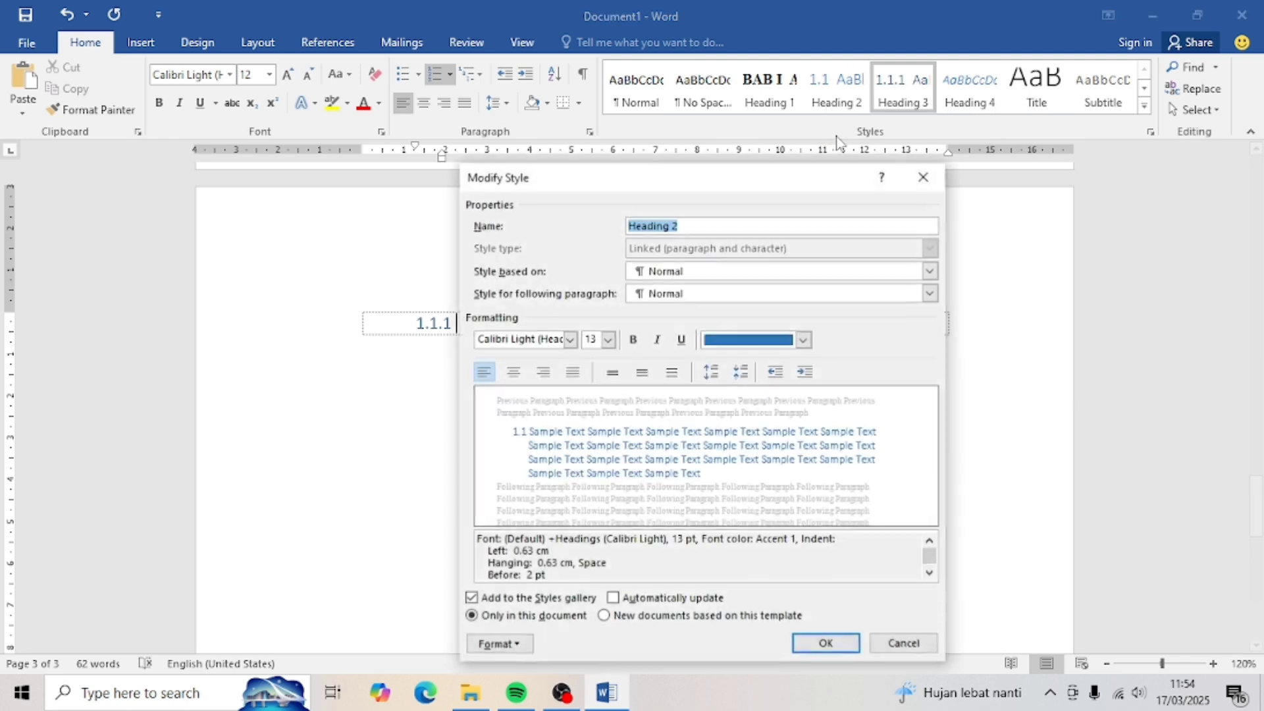
left_click(803, 340)
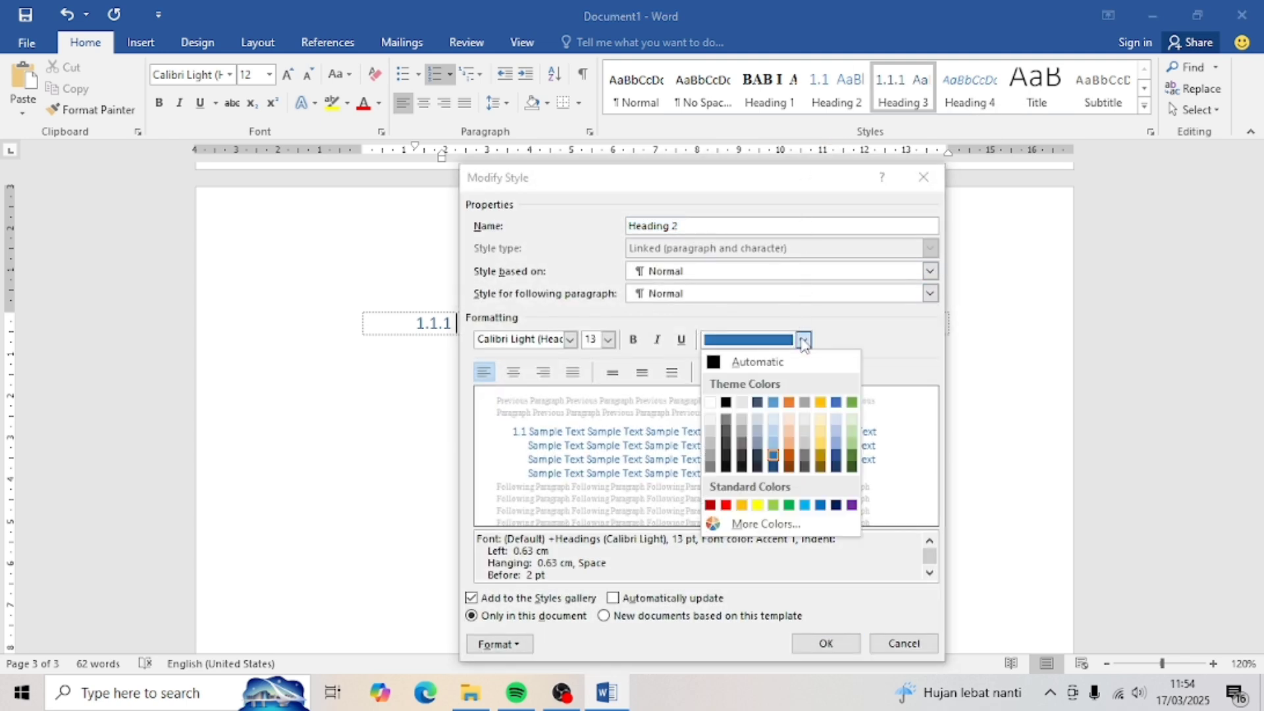
left_click(783, 361)
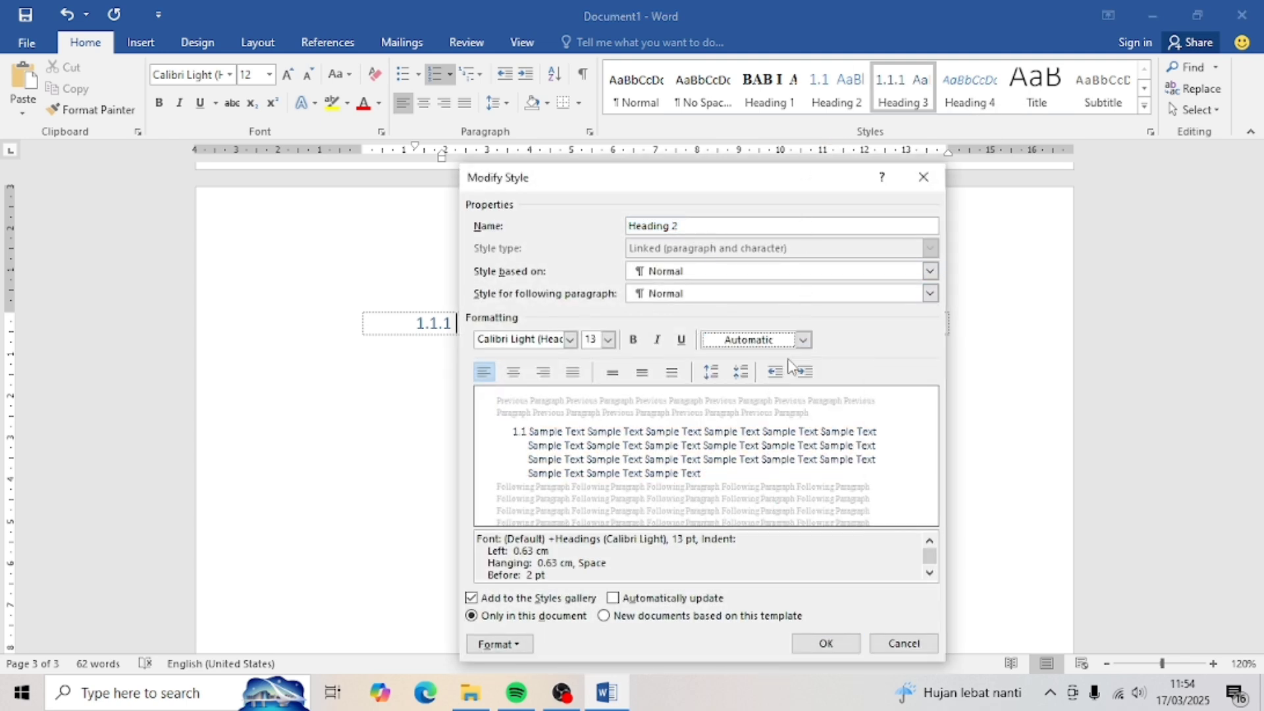
left_click(632, 340)
left_click(609, 341)
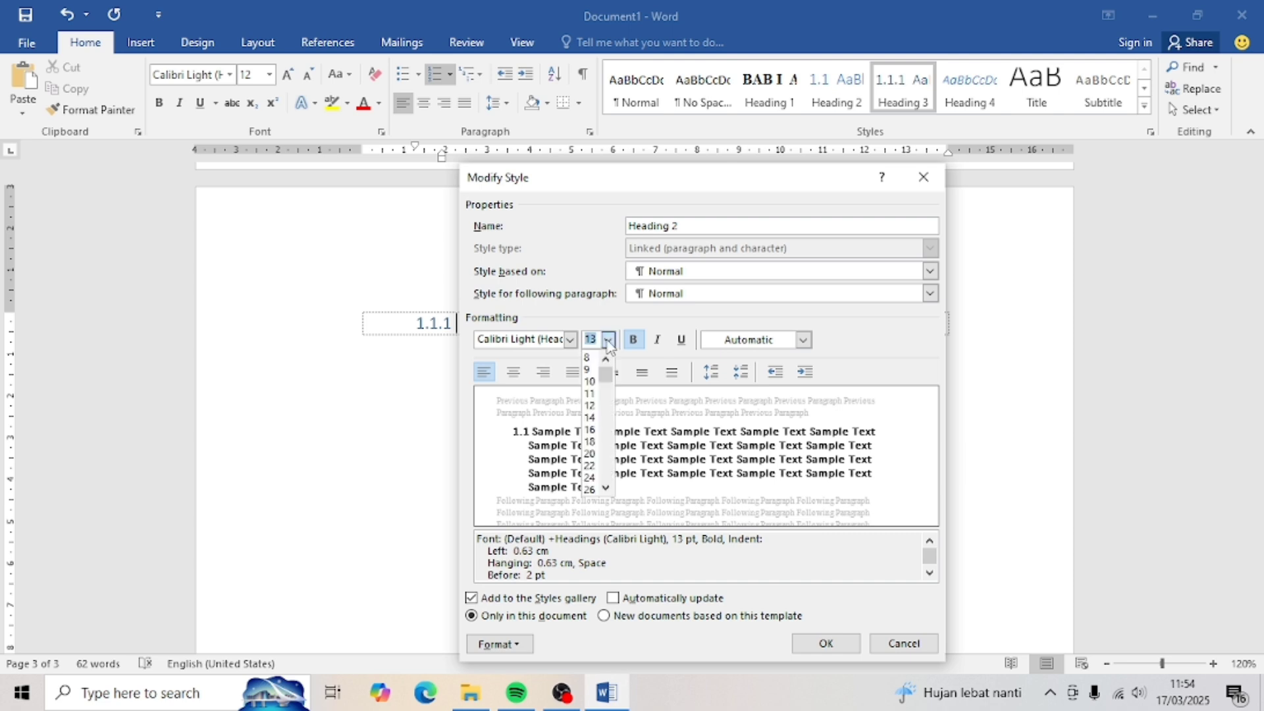
left_click(591, 407)
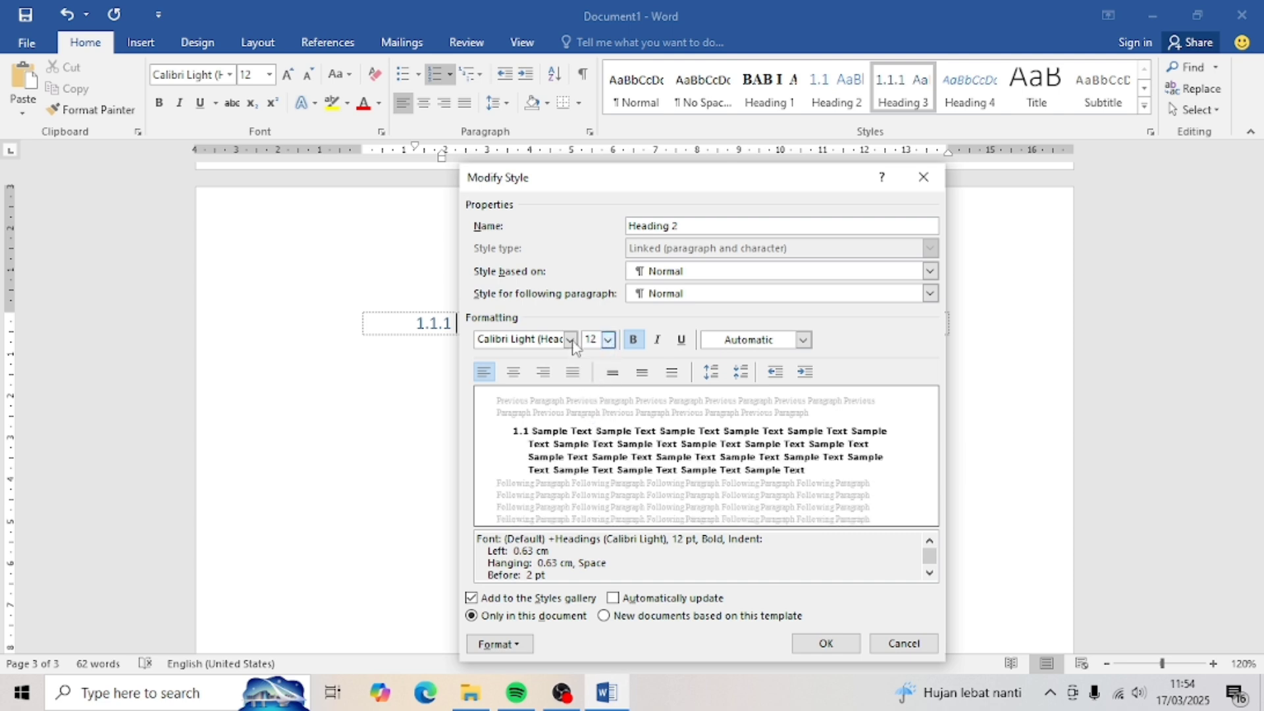
left_click(570, 340)
left_click(563, 402)
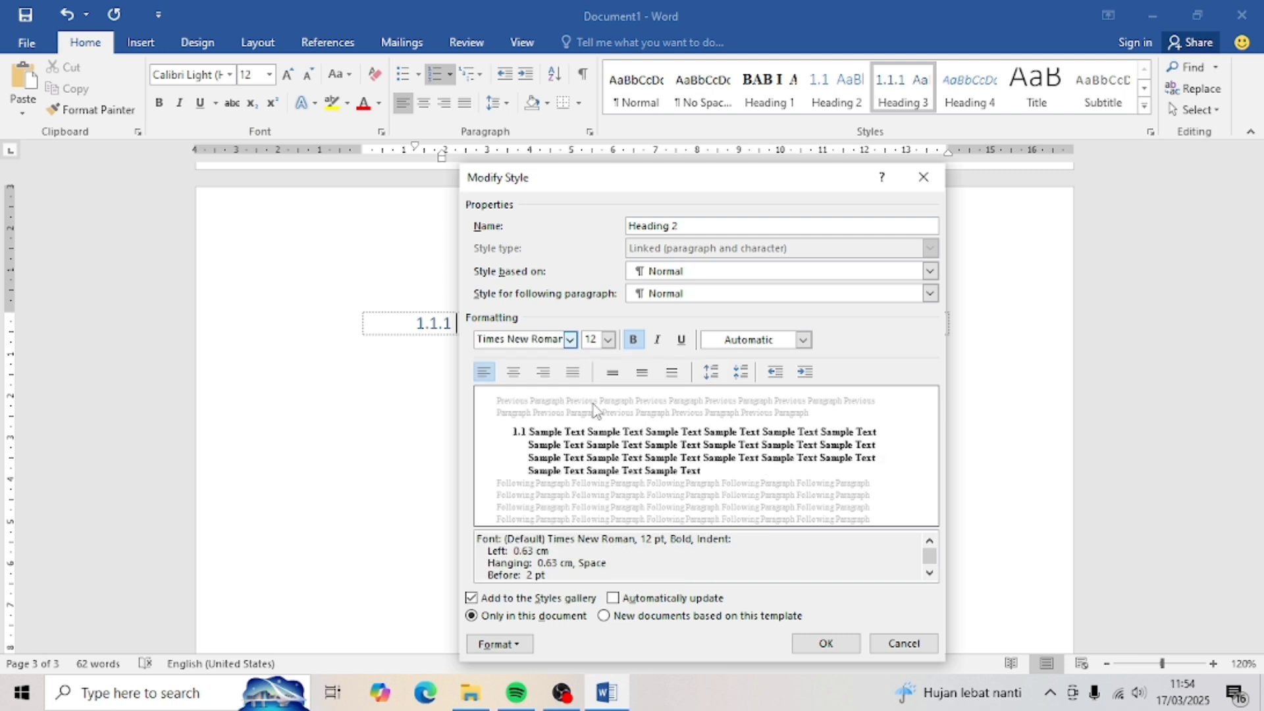
left_click(823, 643)
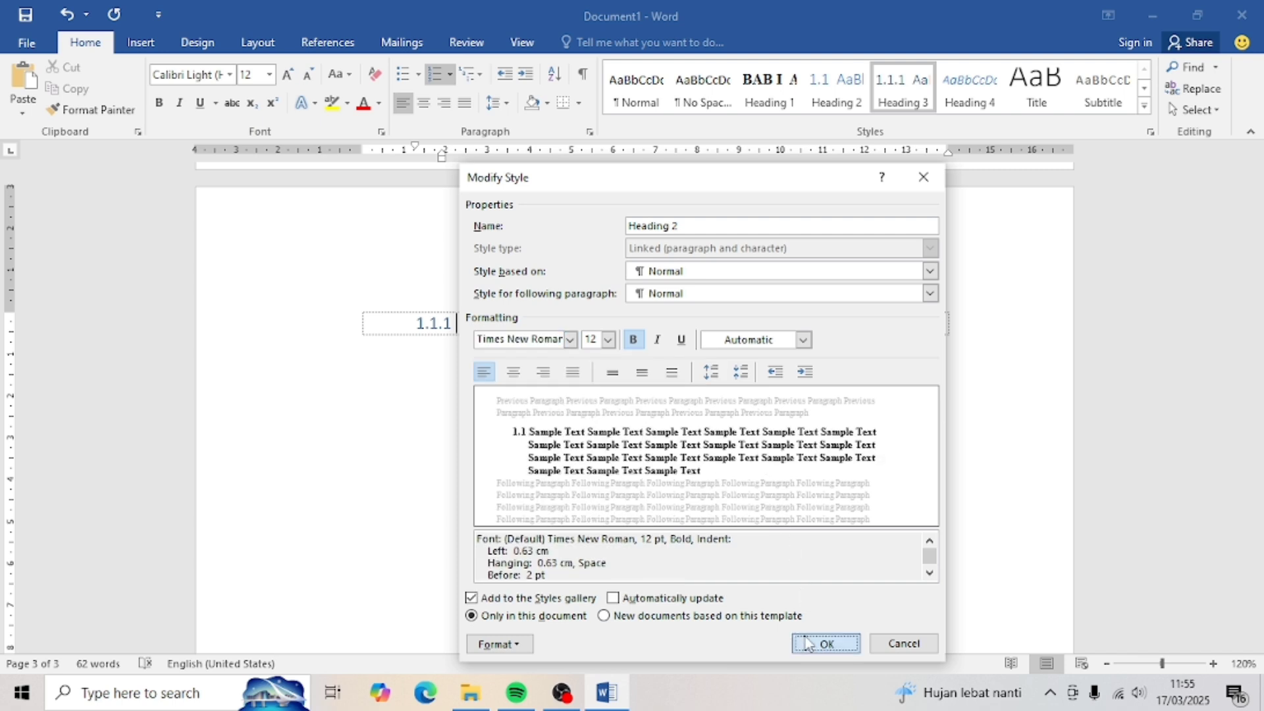
- Change the Heading 3 style to Times New Roman with automatic black text
right_click(886, 100)
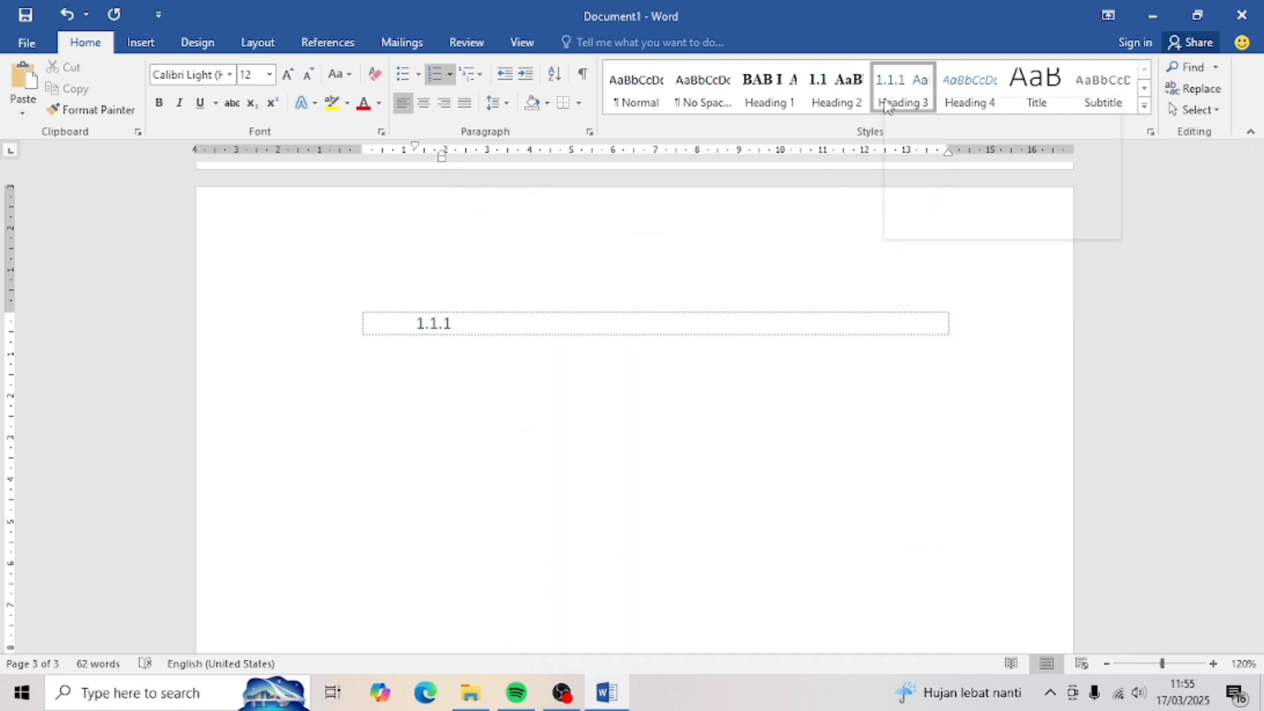
left_click(908, 136)
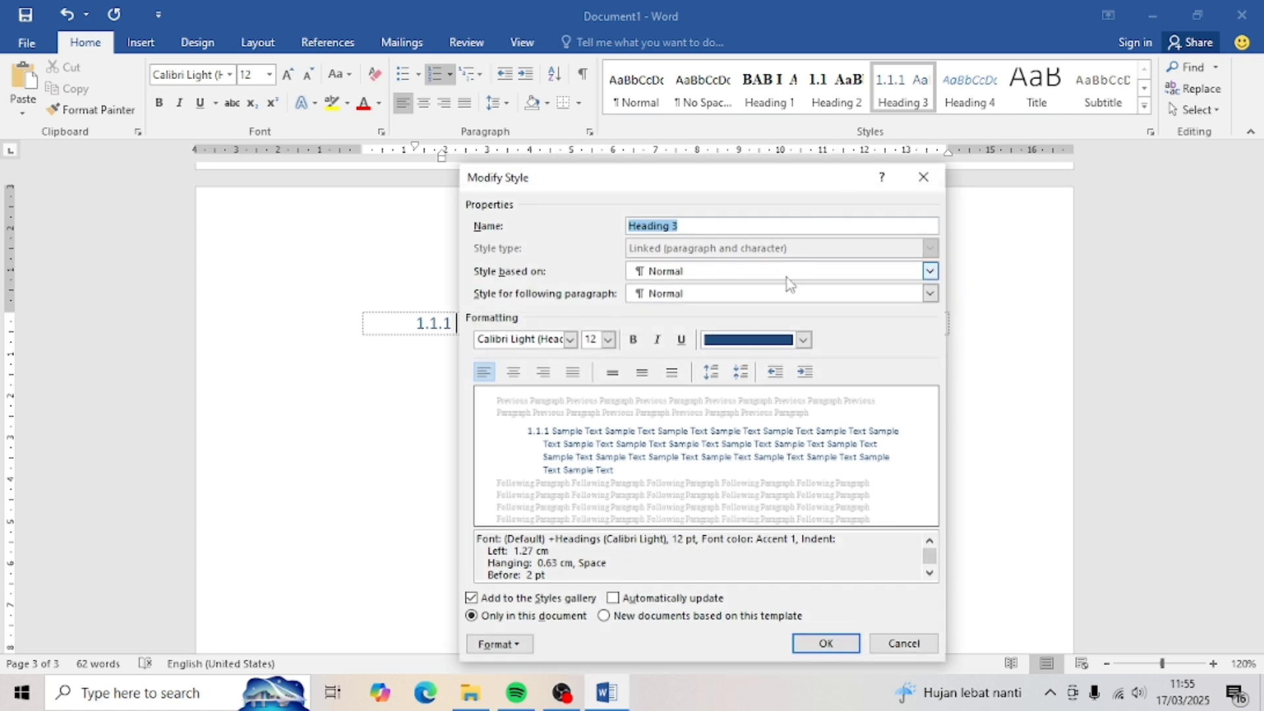
left_click(803, 340)
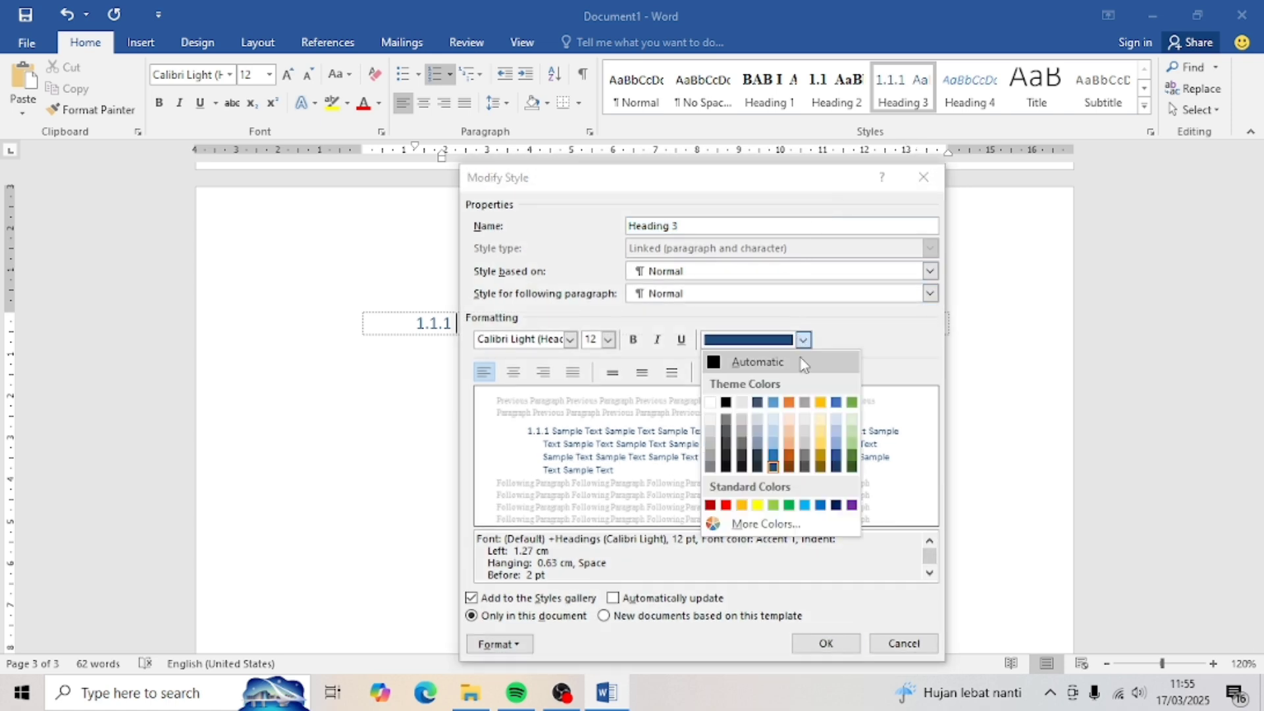
left_click(802, 364)
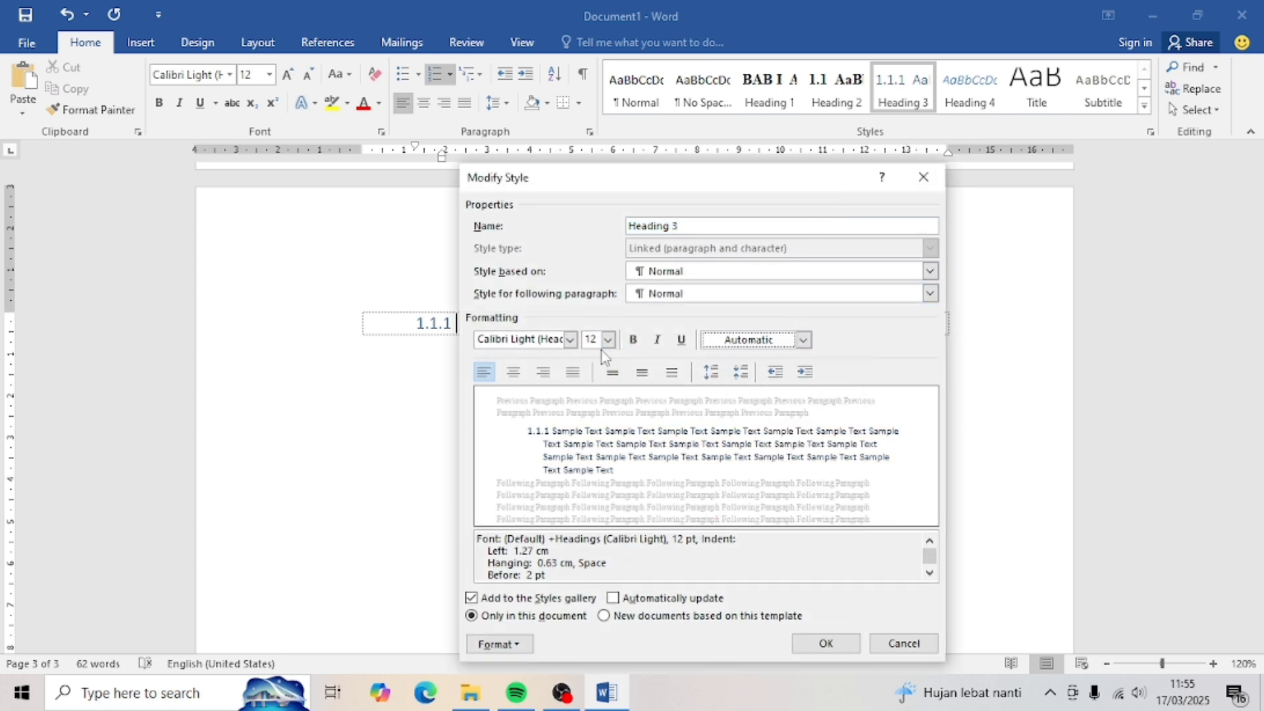
left_click(571, 341)
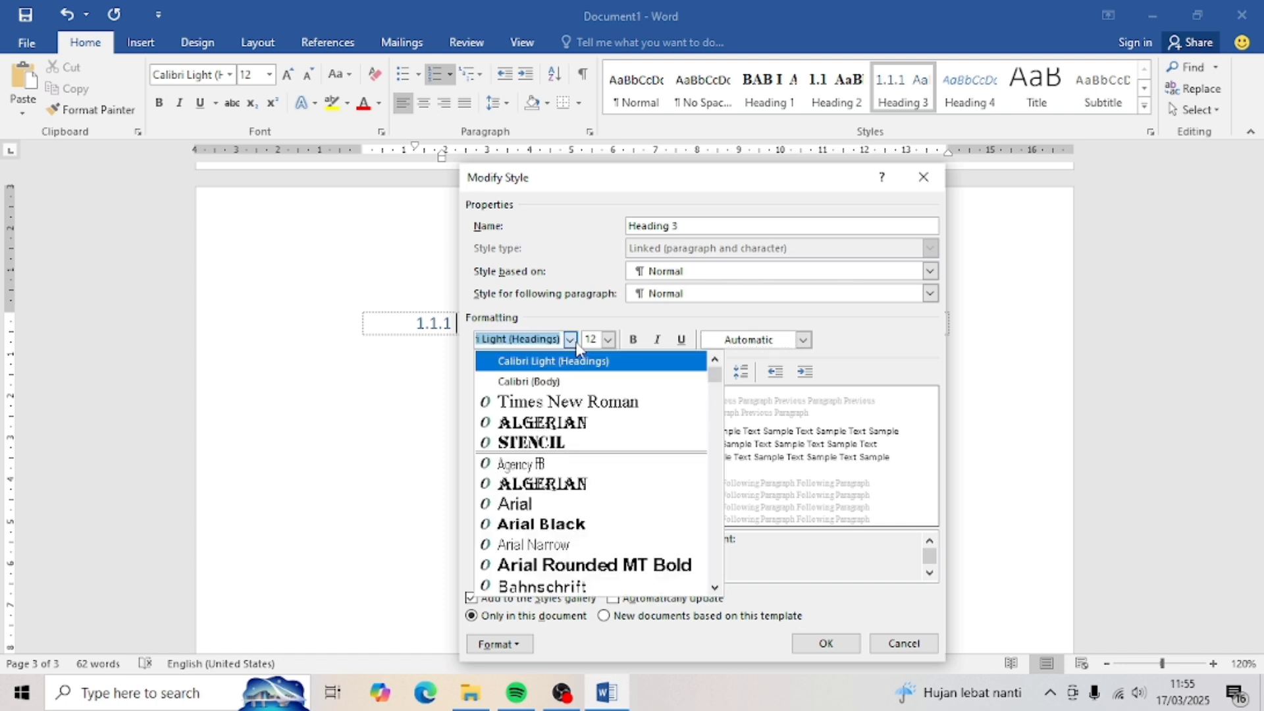
left_click(560, 403)
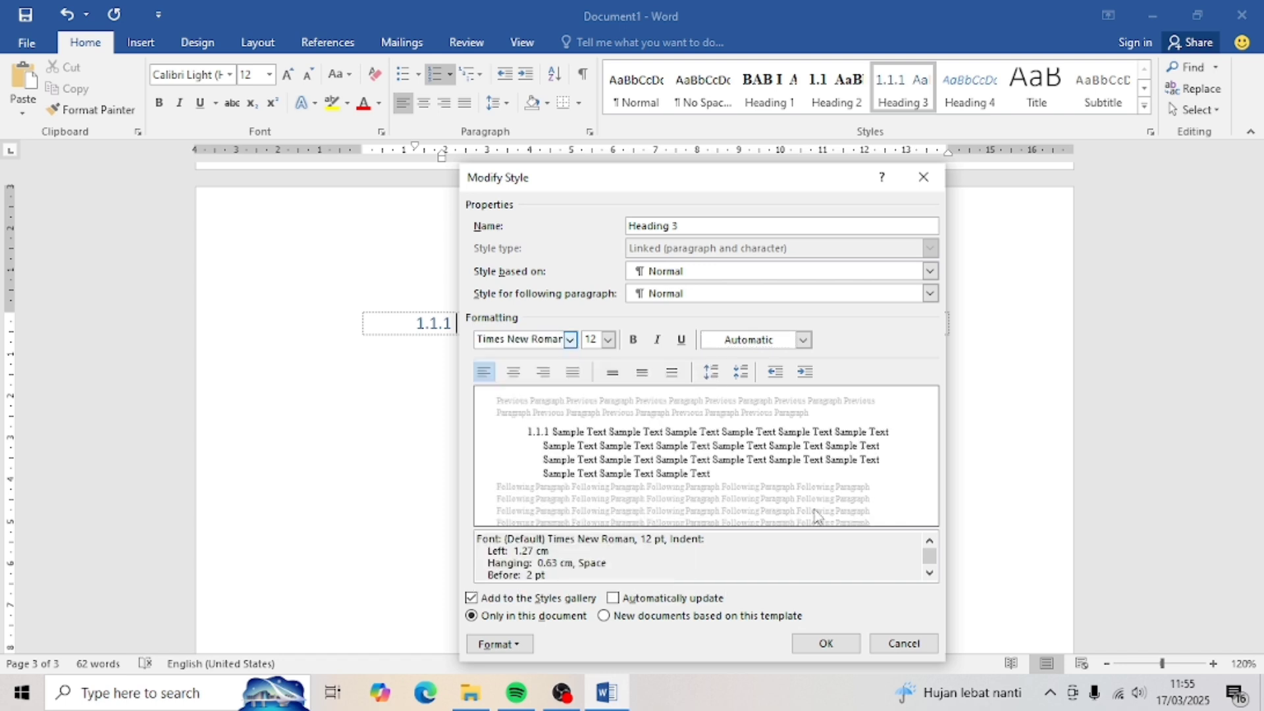
left_click(825, 642)
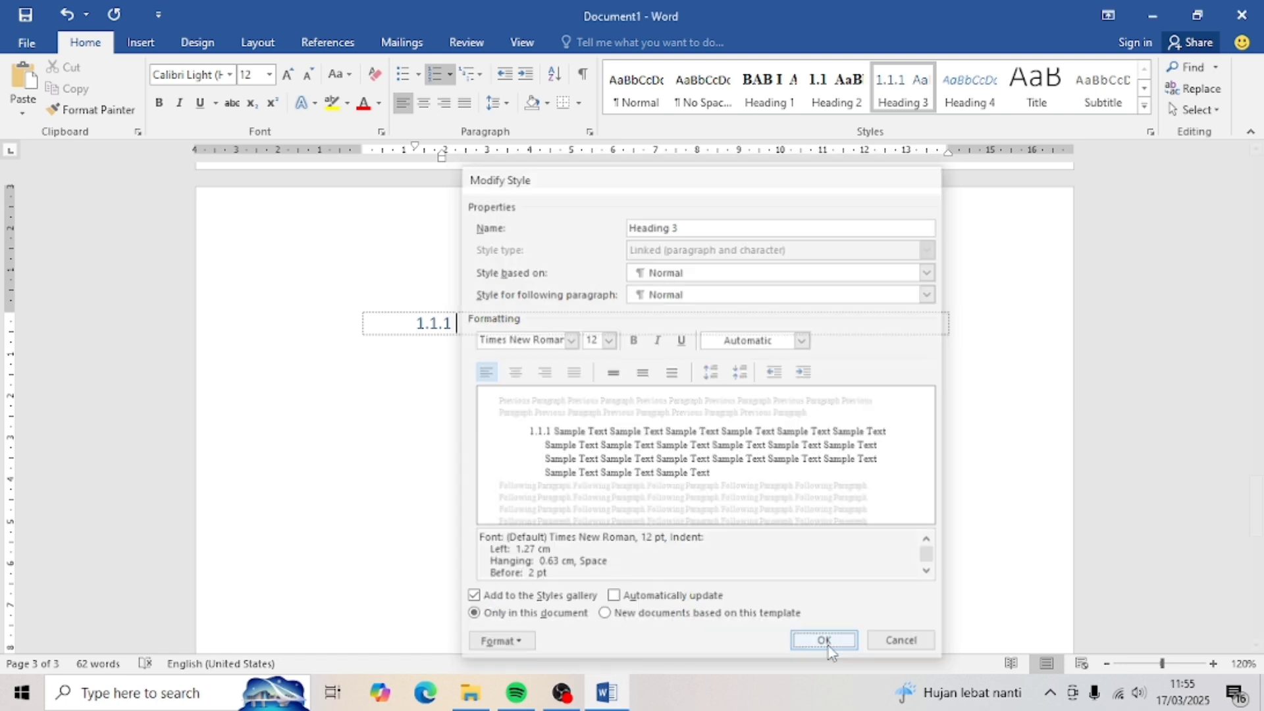
- Apply Heading 1 to five lines to create chapters BAB I through BAB V
left_click(769, 89)
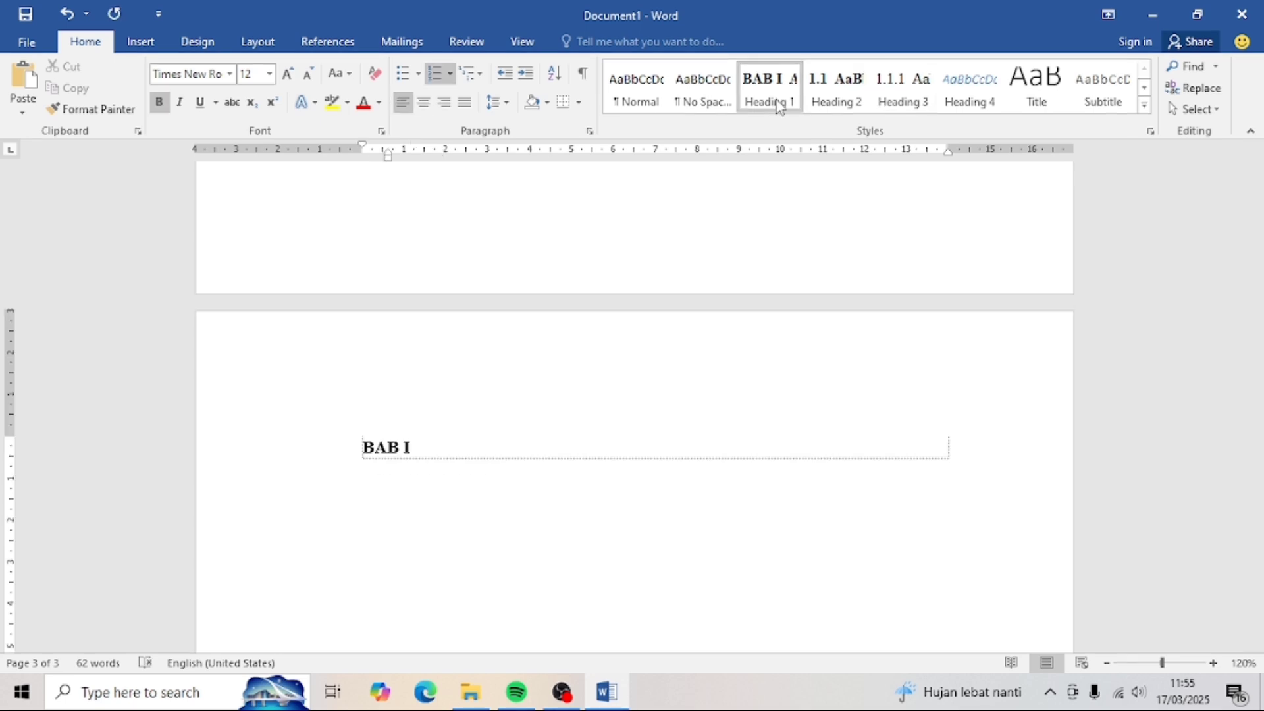
key("Return")
left_click(830, 103)
left_click(768, 101)
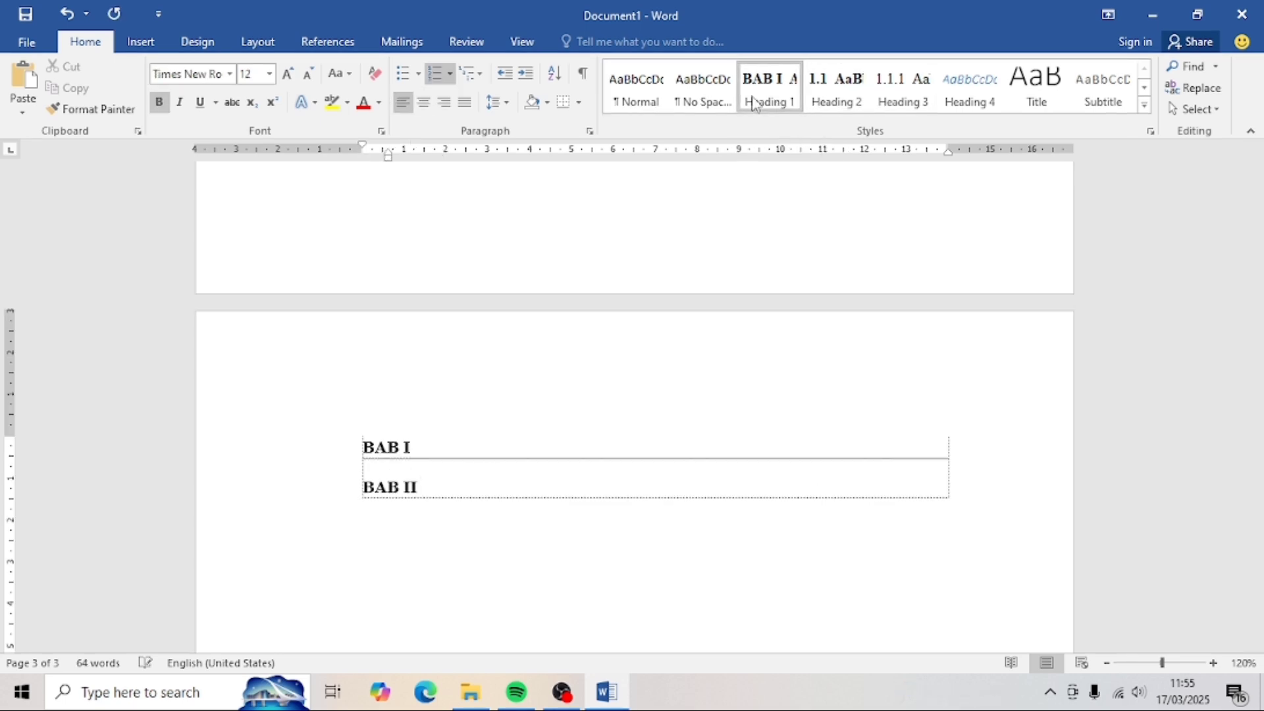
key("Return")
left_click(765, 101)
key("Return")
left_click(798, 102)
key("Return")
left_click(795, 100)
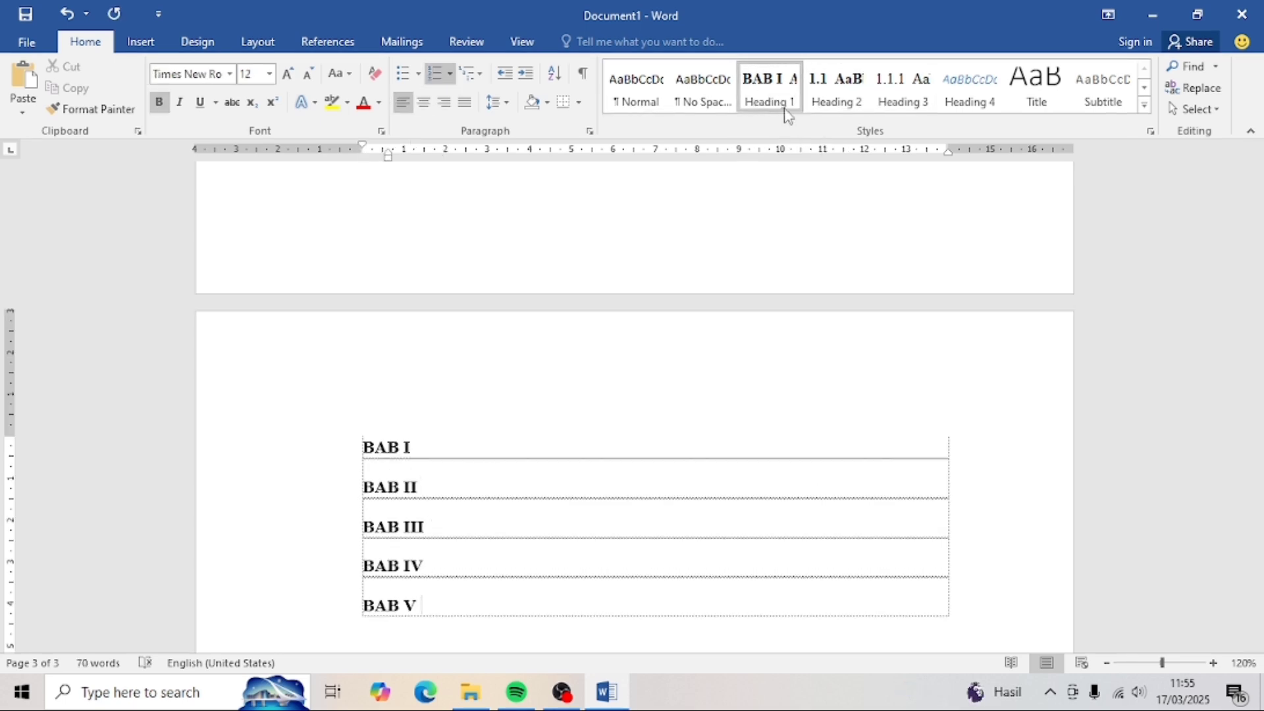
- Add Heading 2 subheadings 1.1 to 1.5 under BAB I
left_click(450, 450)
key("Return")
left_click(837, 89)
key("Return")
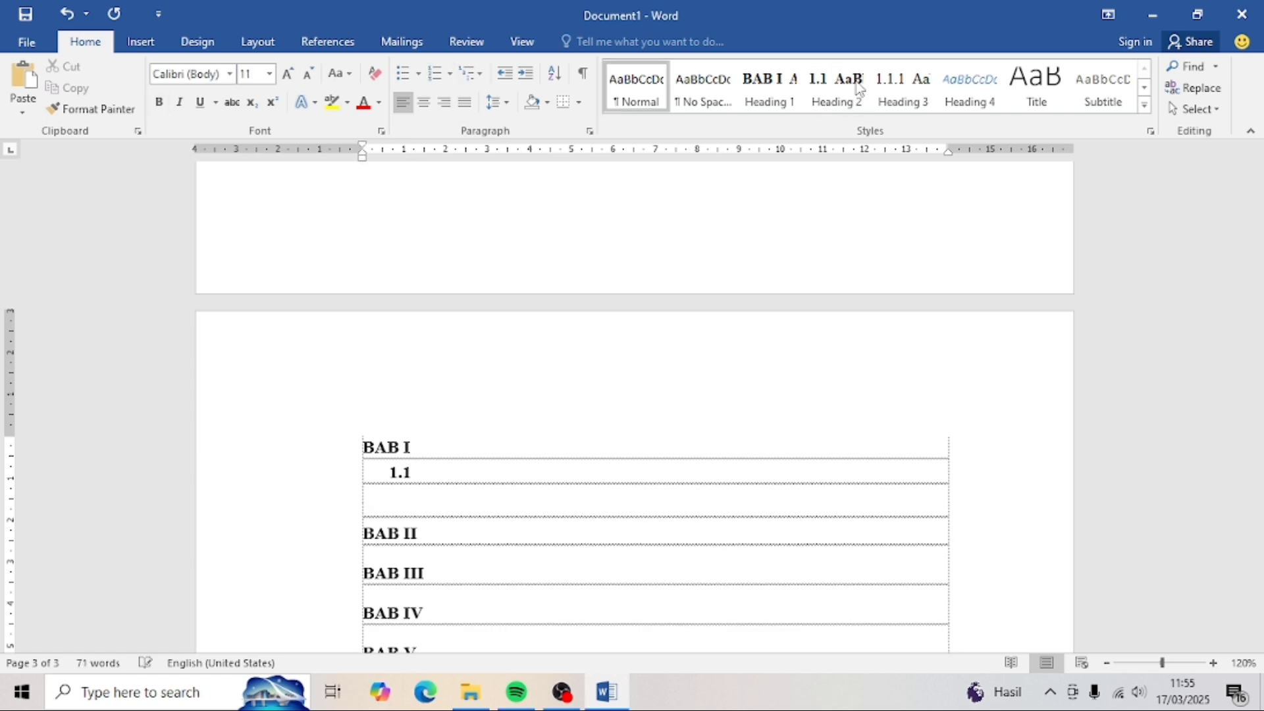
left_click(836, 89)
key("Return")
left_click(836, 89)
key("Return")
left_click(836, 89)
key("Return")
left_click(856, 89)
scroll(505, 406, "down", 3)
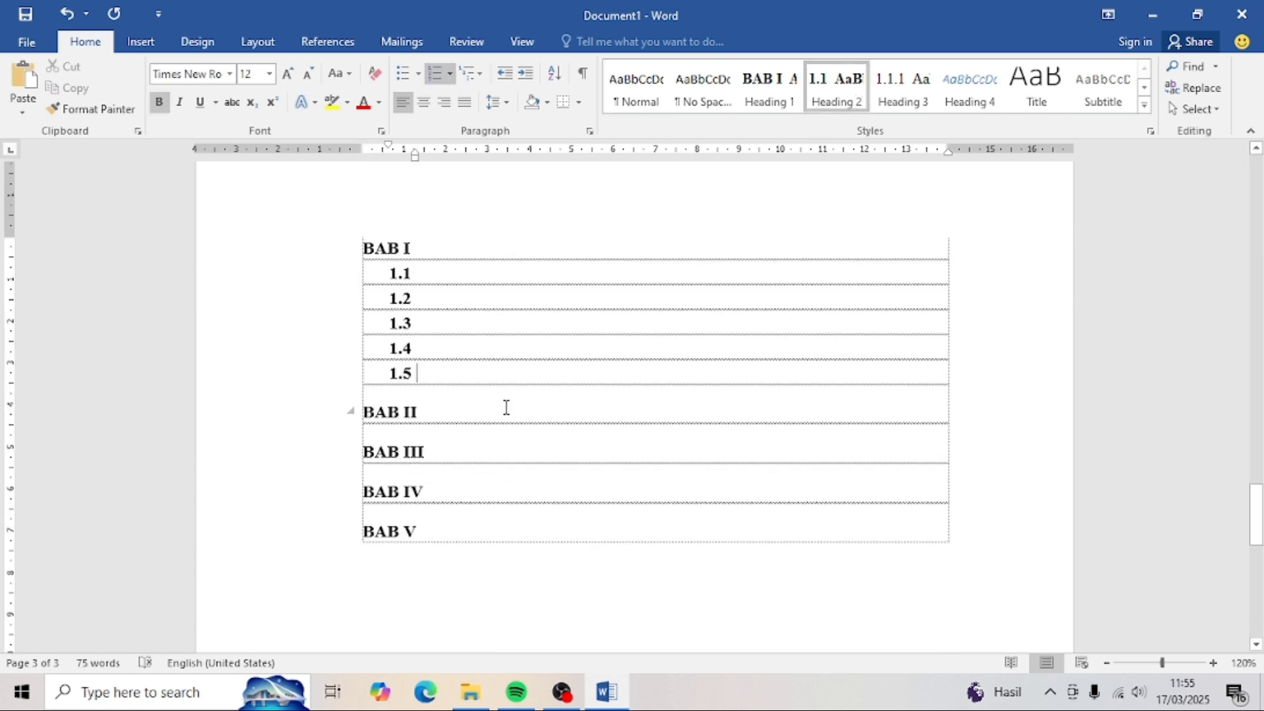
left_click(505, 406)
- Add subheadings 2.1 and 2.2 under BAB II
key("Return")
left_click(794, 100)
left_click(485, 412)
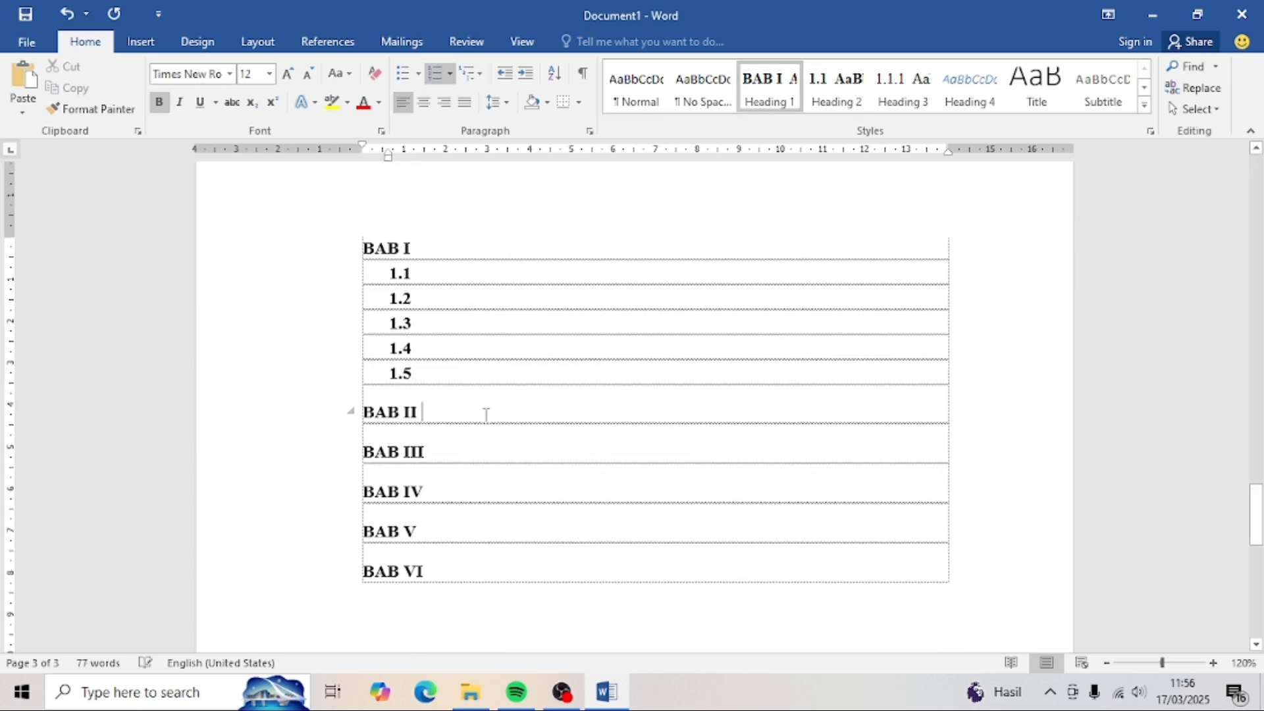
key("Return")
left_click(848, 91)
- Add subheadings 3.1 to 3.5 under BAB III
key("Return")
left_click(849, 91)
left_click(457, 514)
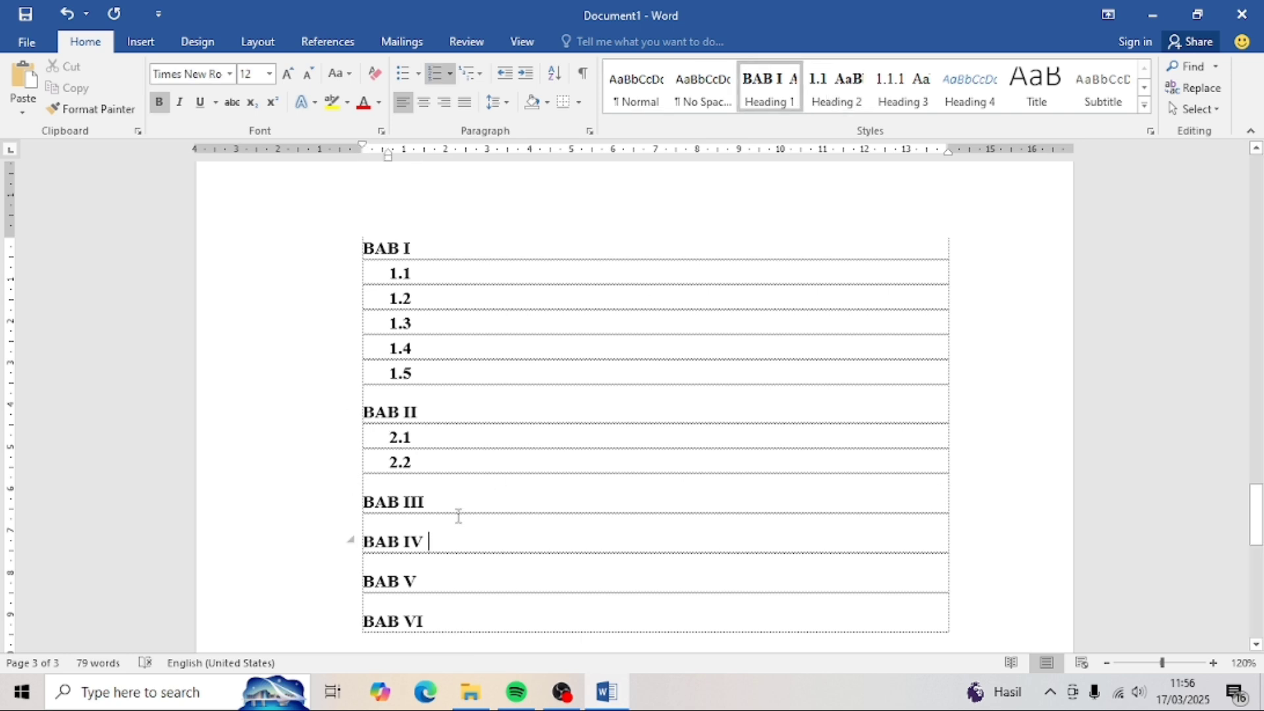
key("Return")
left_click(857, 94)
key("Return")
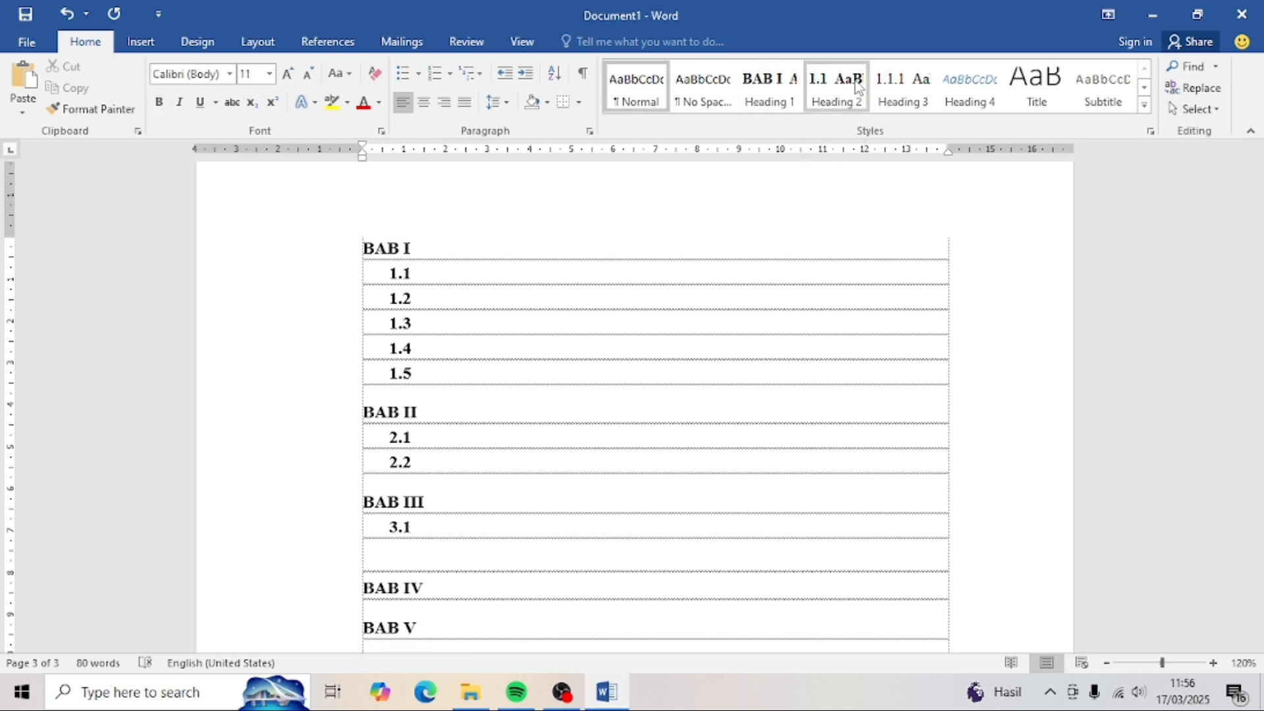
left_click(848, 89)
key("Return")
left_click(849, 89)
key("Return")
left_click(848, 89)
- Add subheadings 4.1 to 4.3 under BAB IV
key("Return")
left_click(848, 88)
scroll(663, 336, "down", 3)
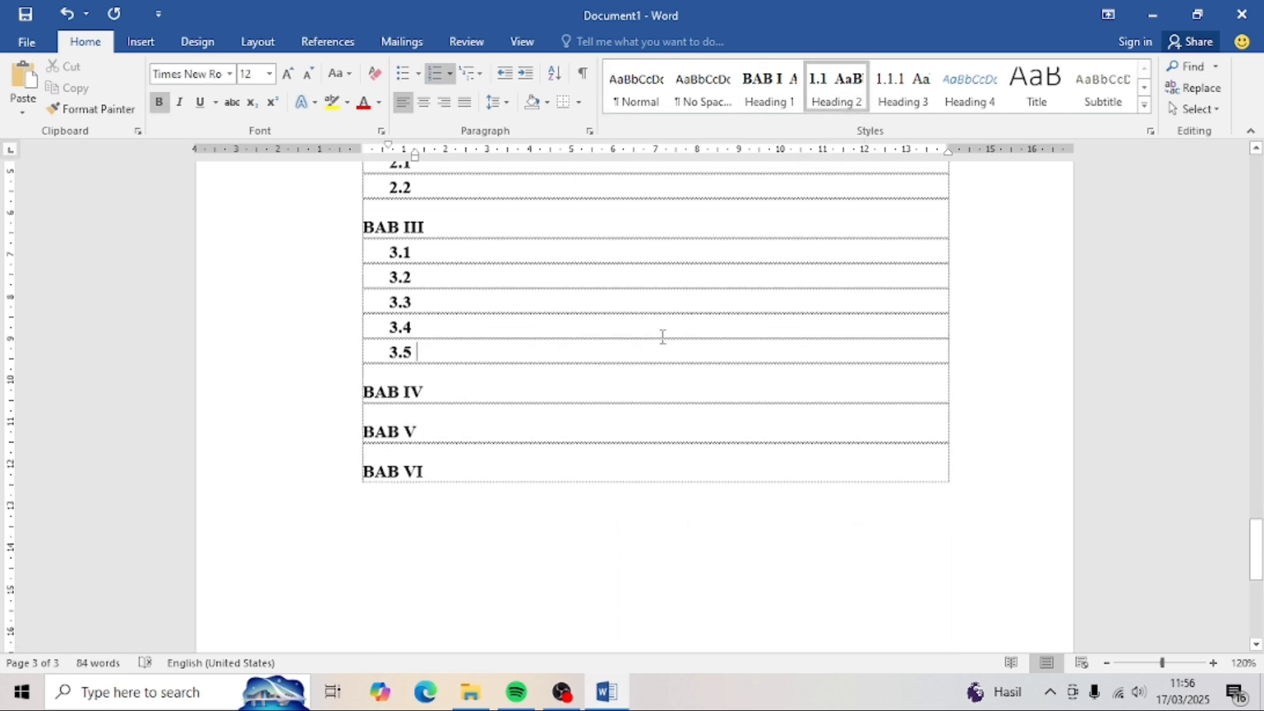
left_click(474, 394)
key("Return")
left_click(843, 85)
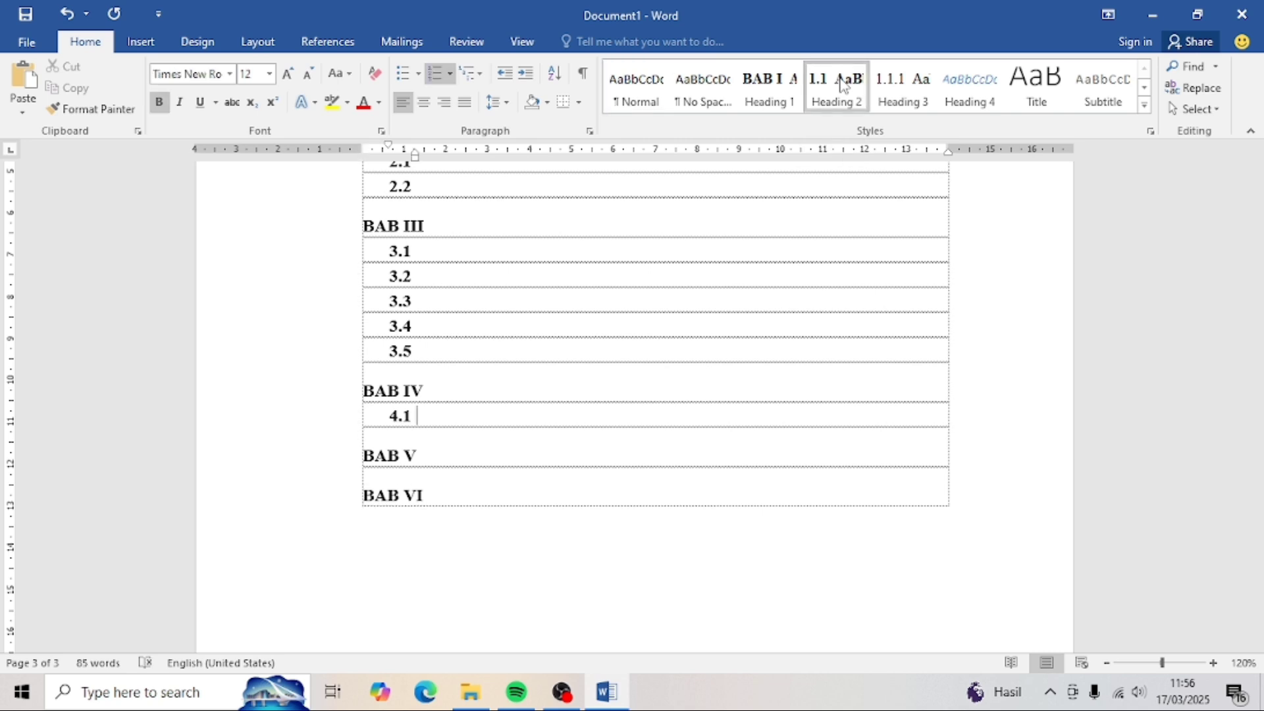
key("Return")
left_click(842, 84)
- Add subheadings 5.1 and 5.2 under BAB V, removing the stray BAB VI heading
key("Return")
left_click(843, 85)
key("Return")
left_click(842, 84)
left_click(487, 528)
key("Return")
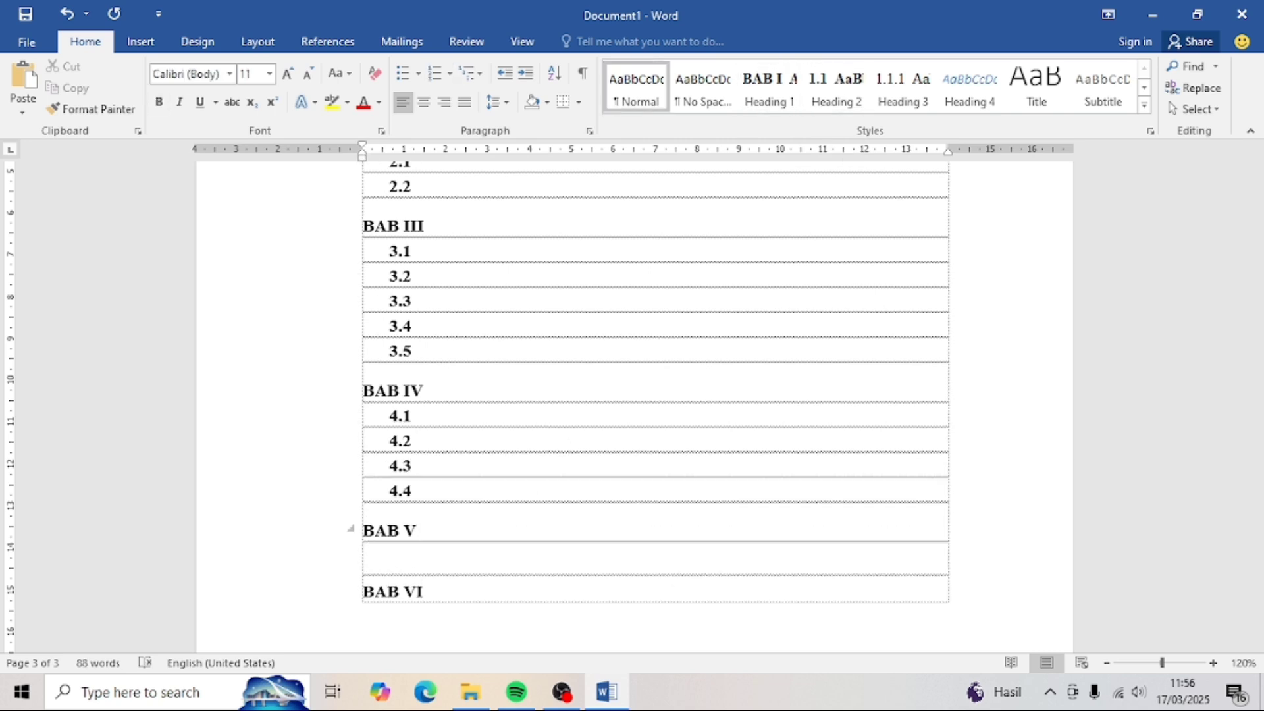
left_click(832, 101)
key("Return")
left_click(832, 101)
key("Delete")
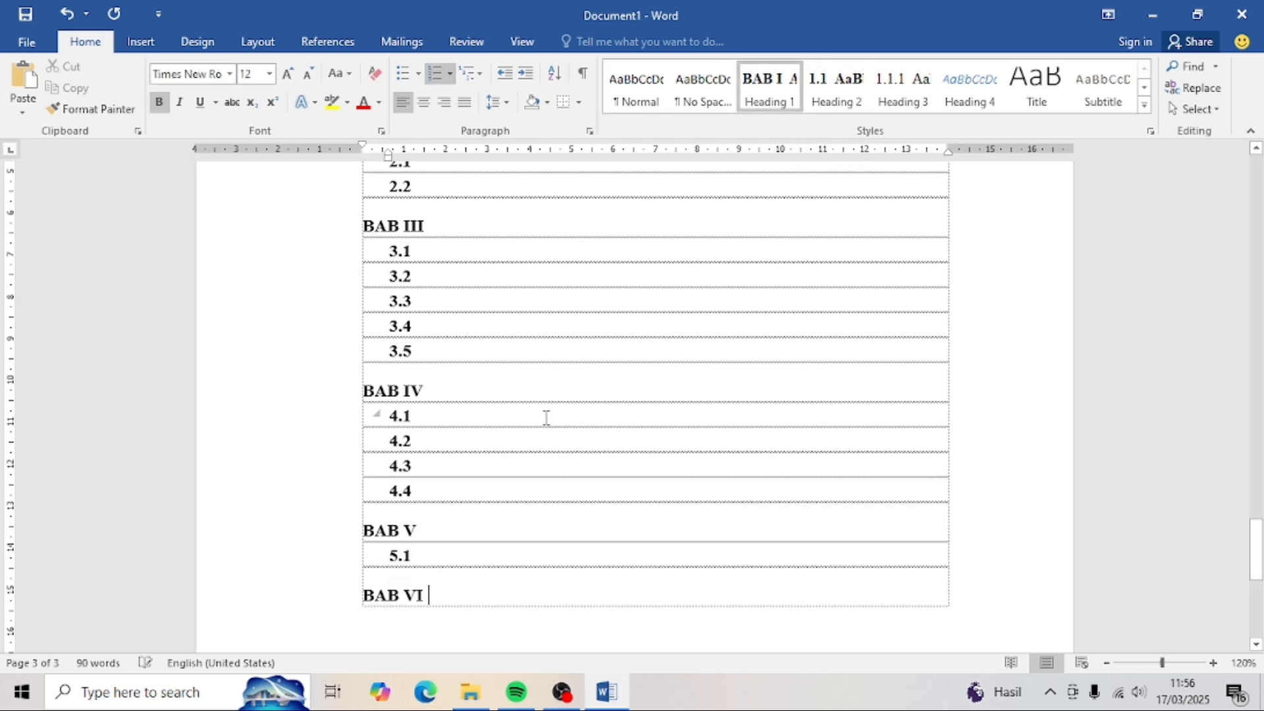
left_click(368, 601)
left_click(373, 597)
left_click(368, 596)
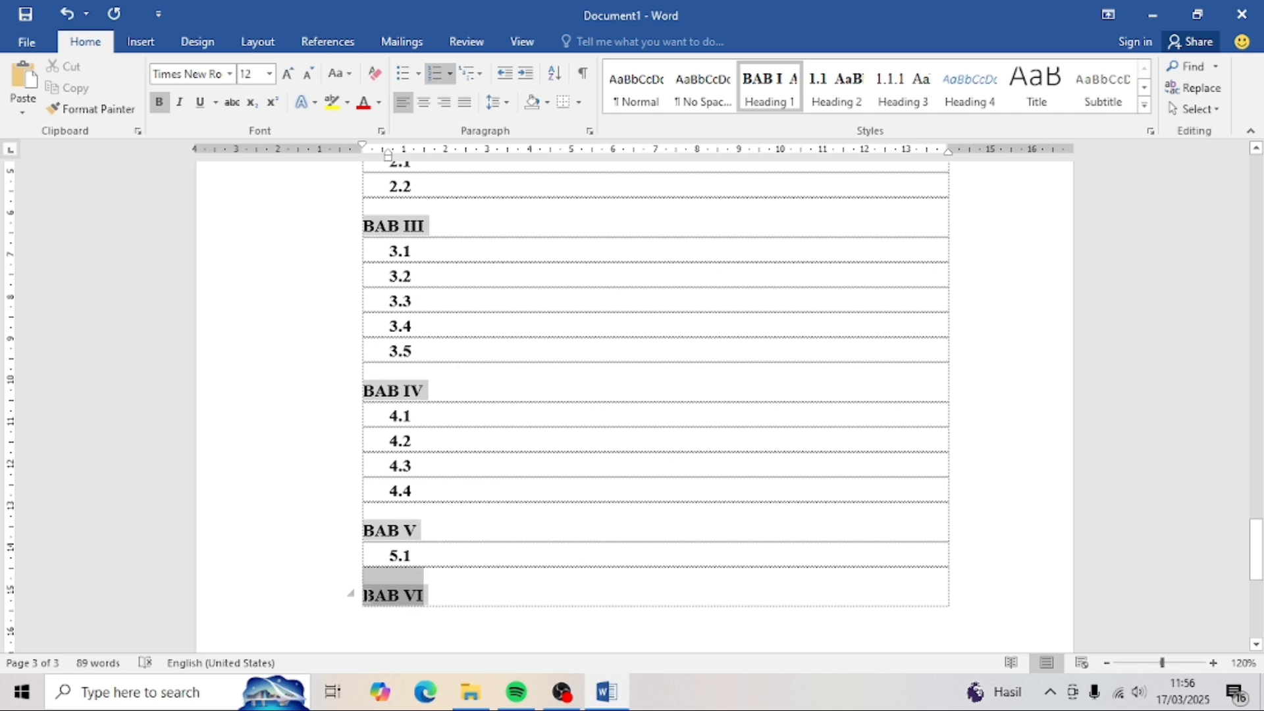
key("BackSpace")
left_click(823, 99)
scroll(468, 362, "up", 5)
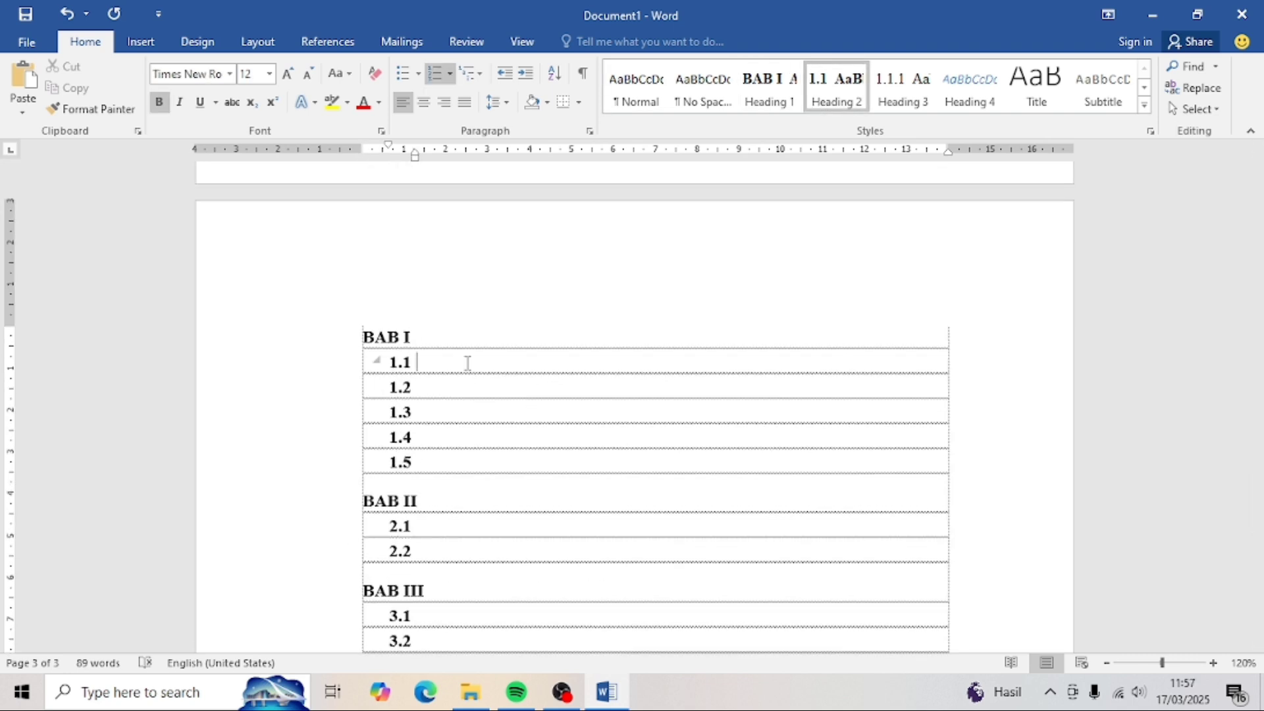
- Title 1.1–1.5 Latar Belakang, Rumusan Masalah, Batasan Masalah, Tujuan Penelitian, Manfaat Penelitian
type("Latar Belakang")
key("Down")
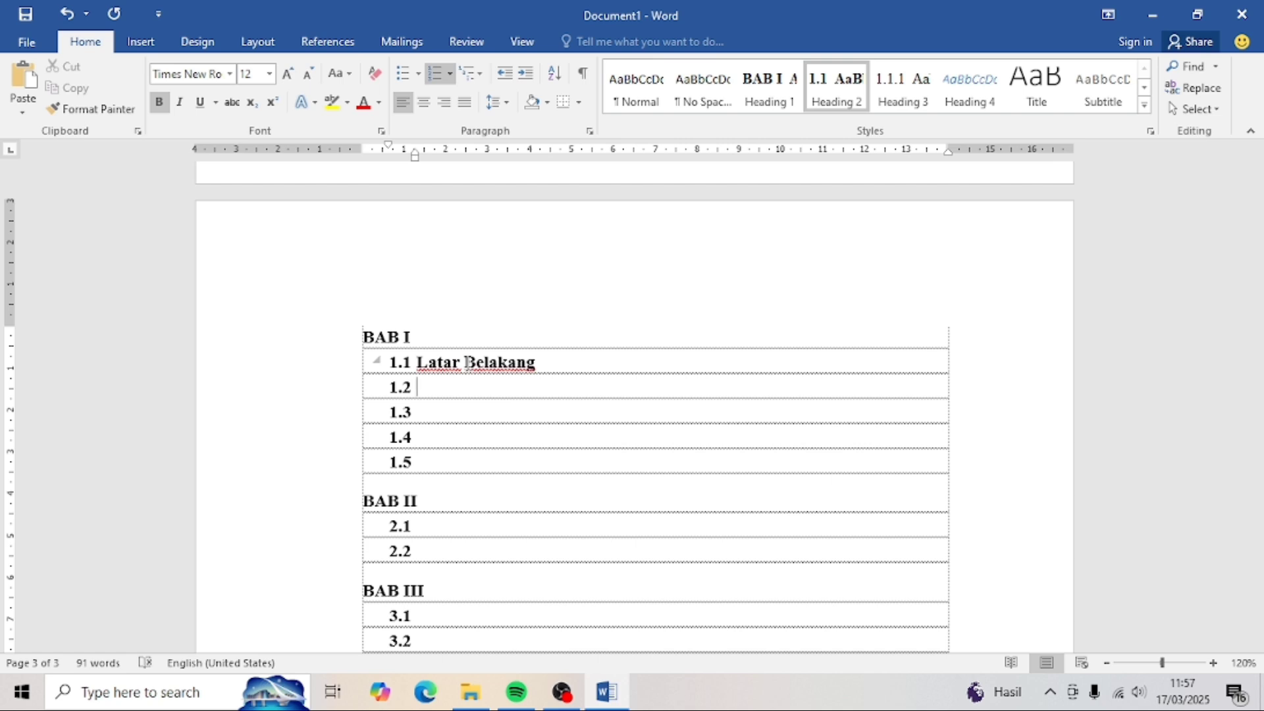
type("Rumusan Masalah")
key("Down")
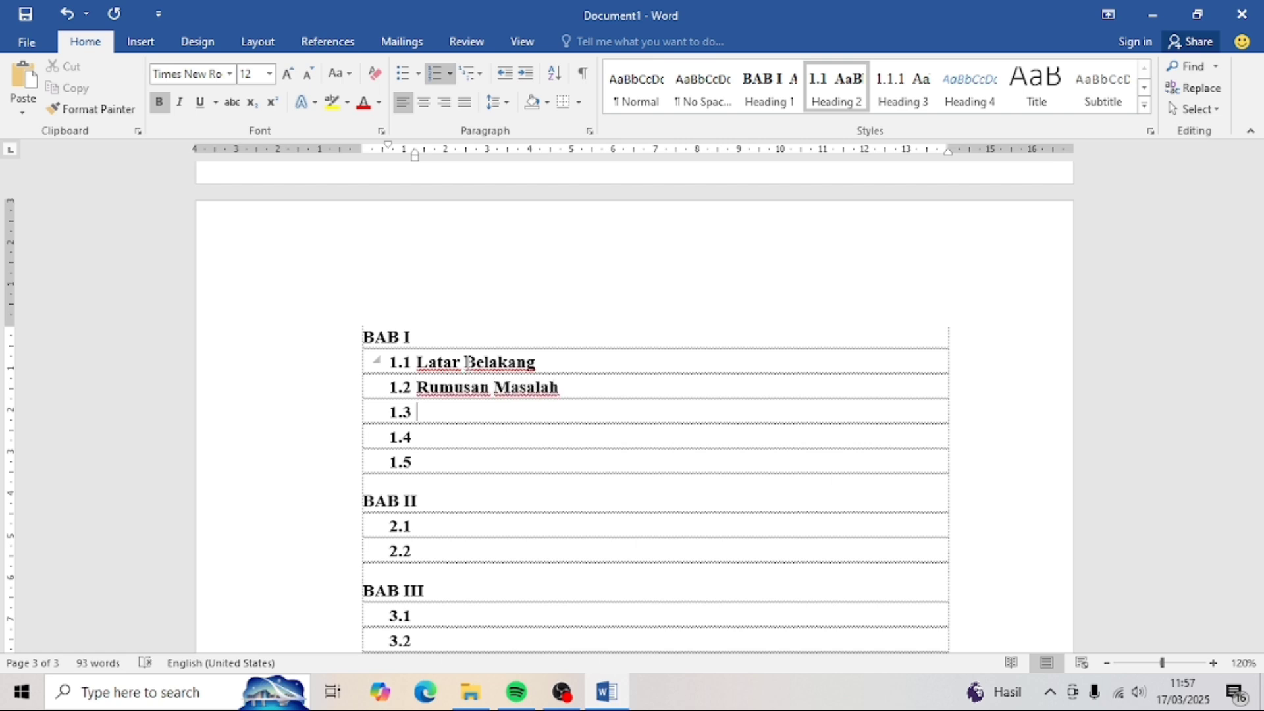
type("Batasan Masalah")
key("Down")
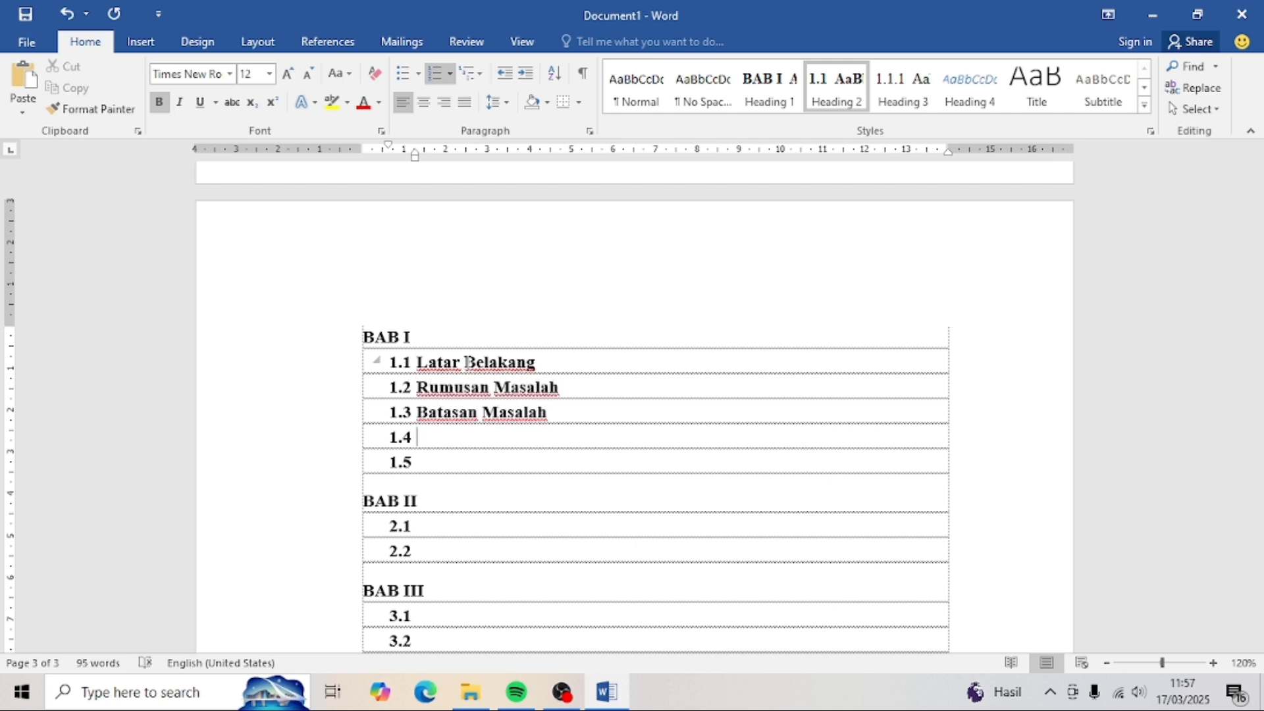
type("Tujuan Penelitian")
key("Down")
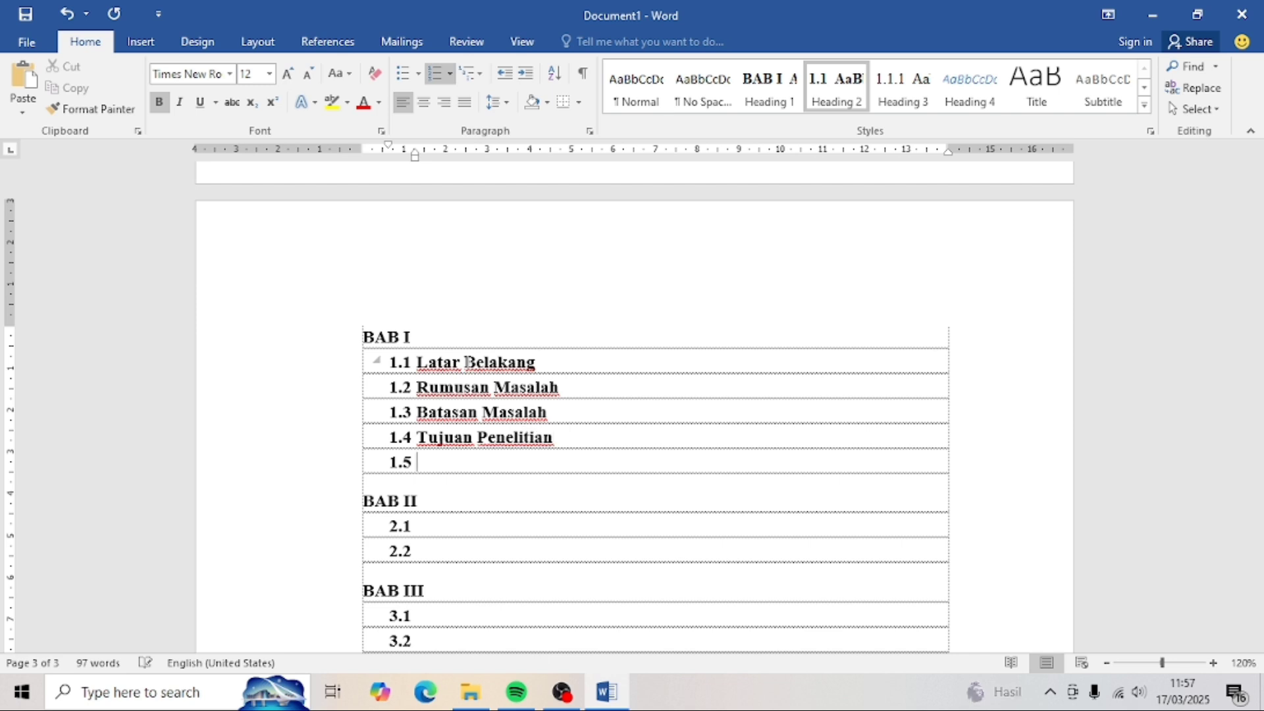
type("Manfaat Penelitian")
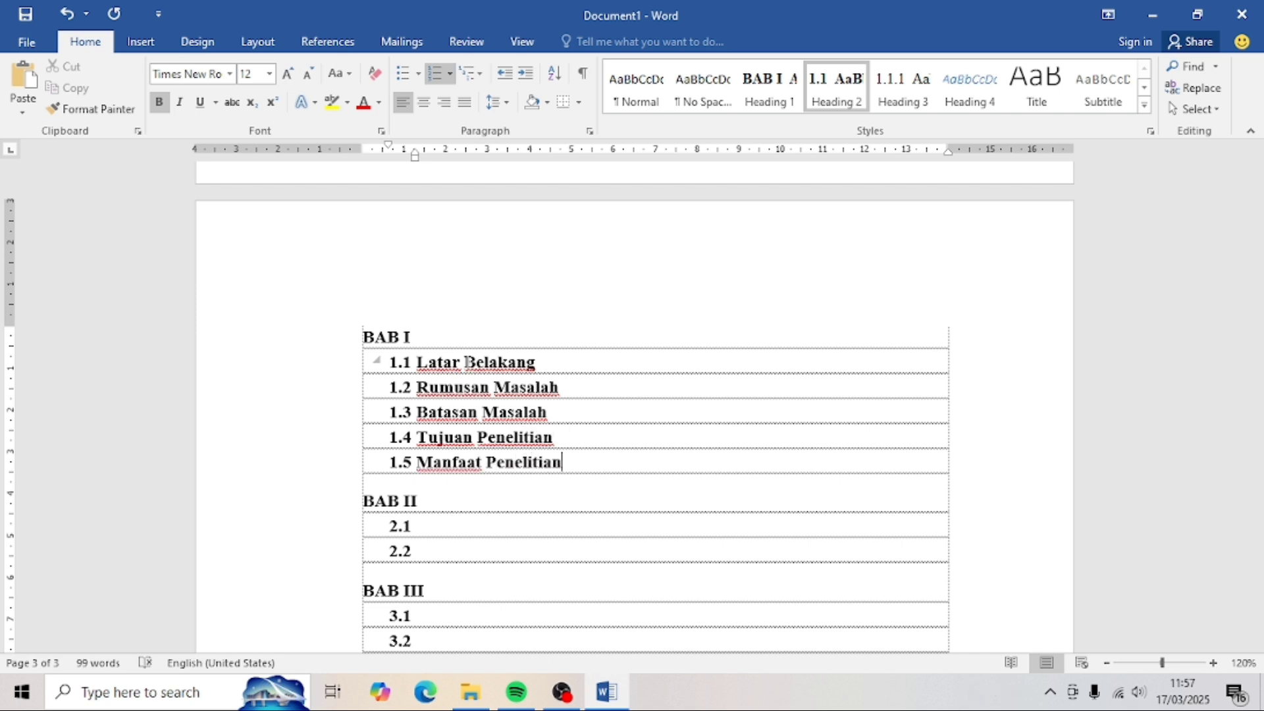
- Title subheading 2.1 'Landasan Teori' and add a blank line after it
scroll(470, 359, "down", 1)
scroll(473, 354, "down", 1)
key("Down")
key("Down")
key("Down")
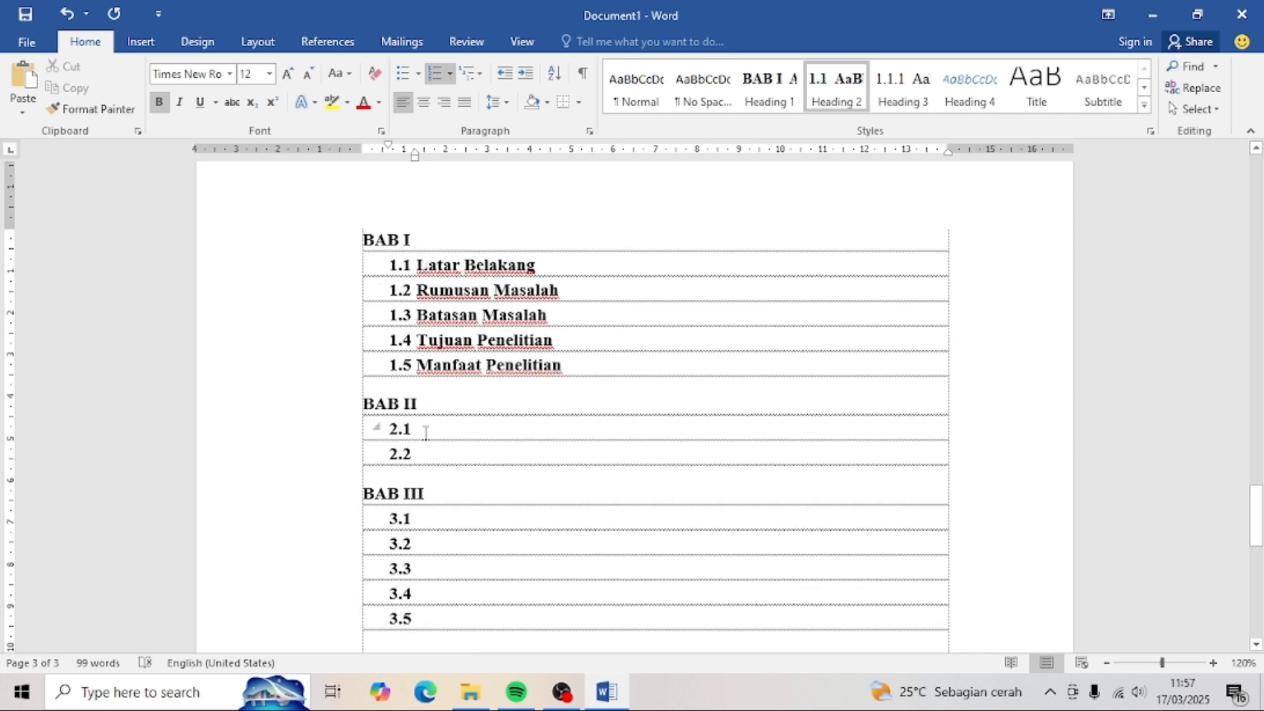
type("Landasan Teori")
key("Return")
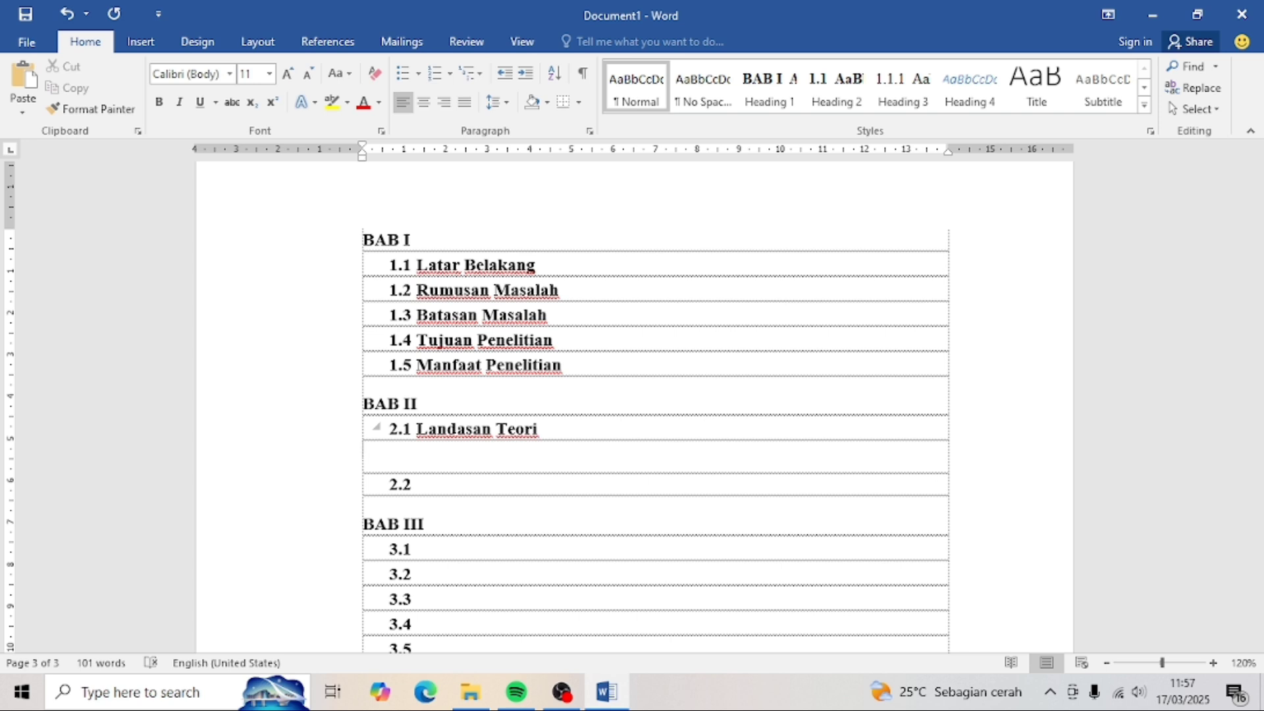
- Create third-level heading lines and title 2.1.1 'Teori Berbasis Sumber Daya (Resource-Based View)', term italicised
left_click(882, 99)
key("Return")
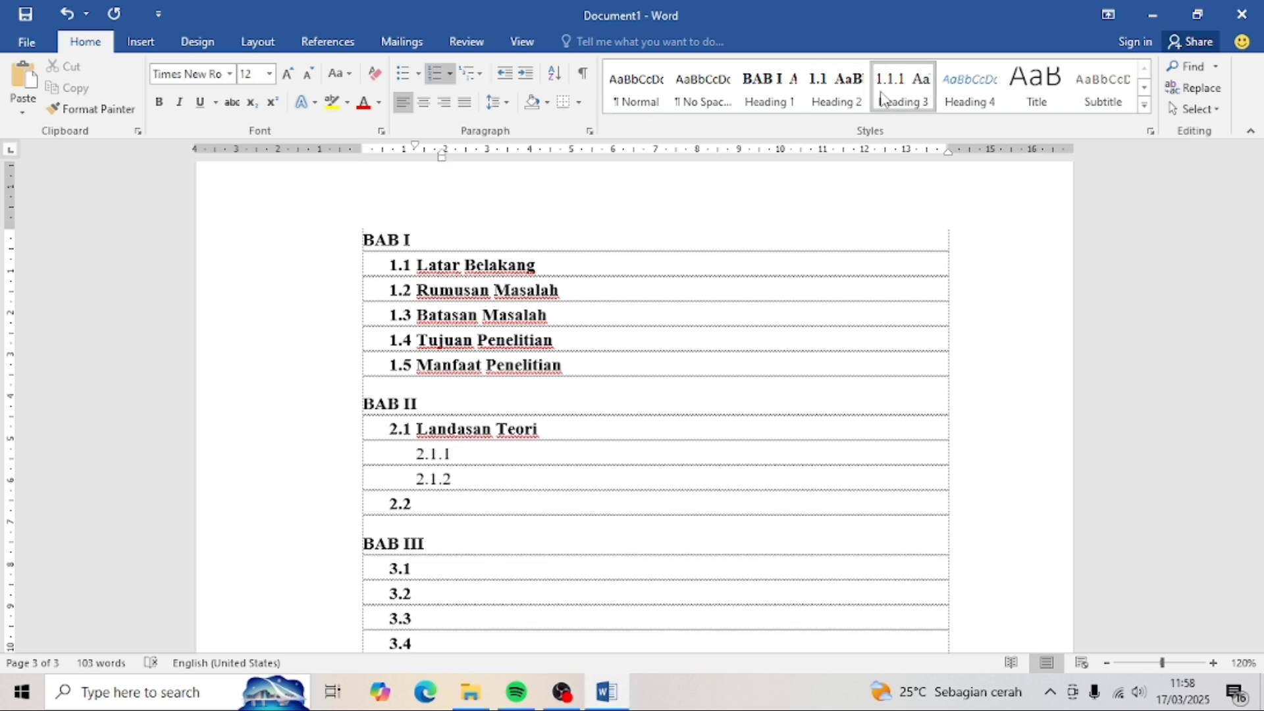
key("Return")
key("Return")
key("Return")
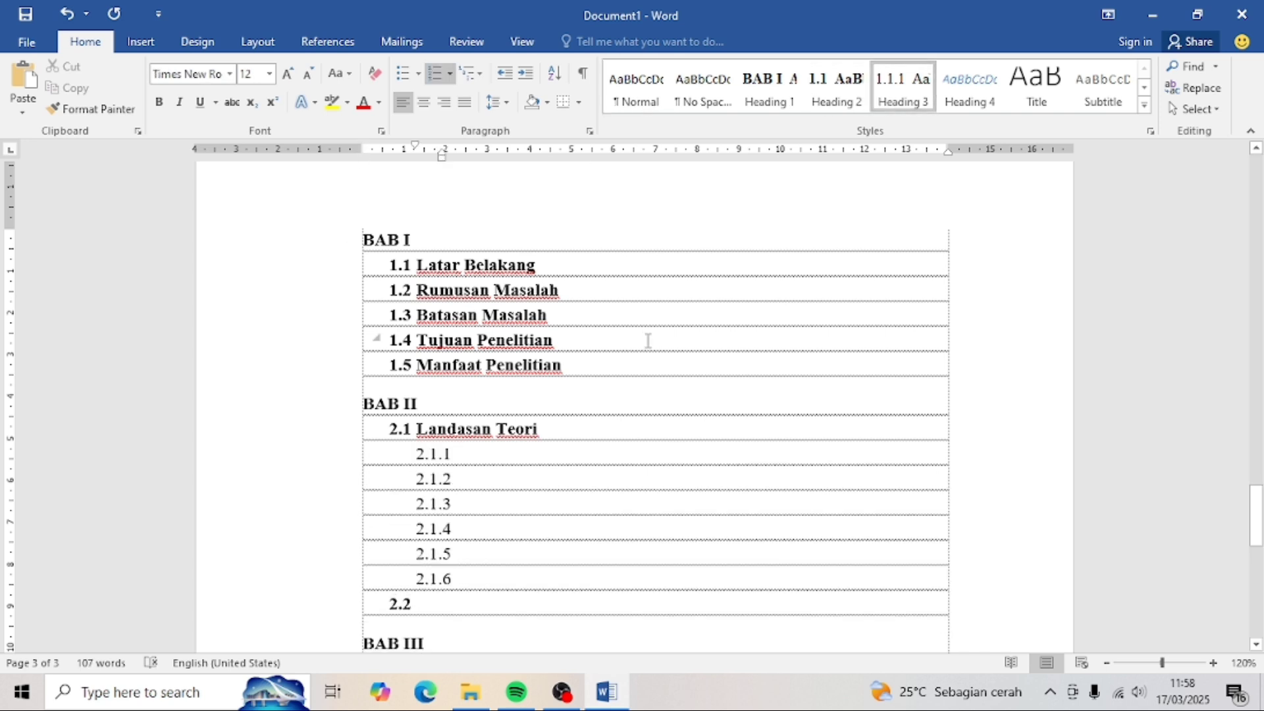
type("teori")
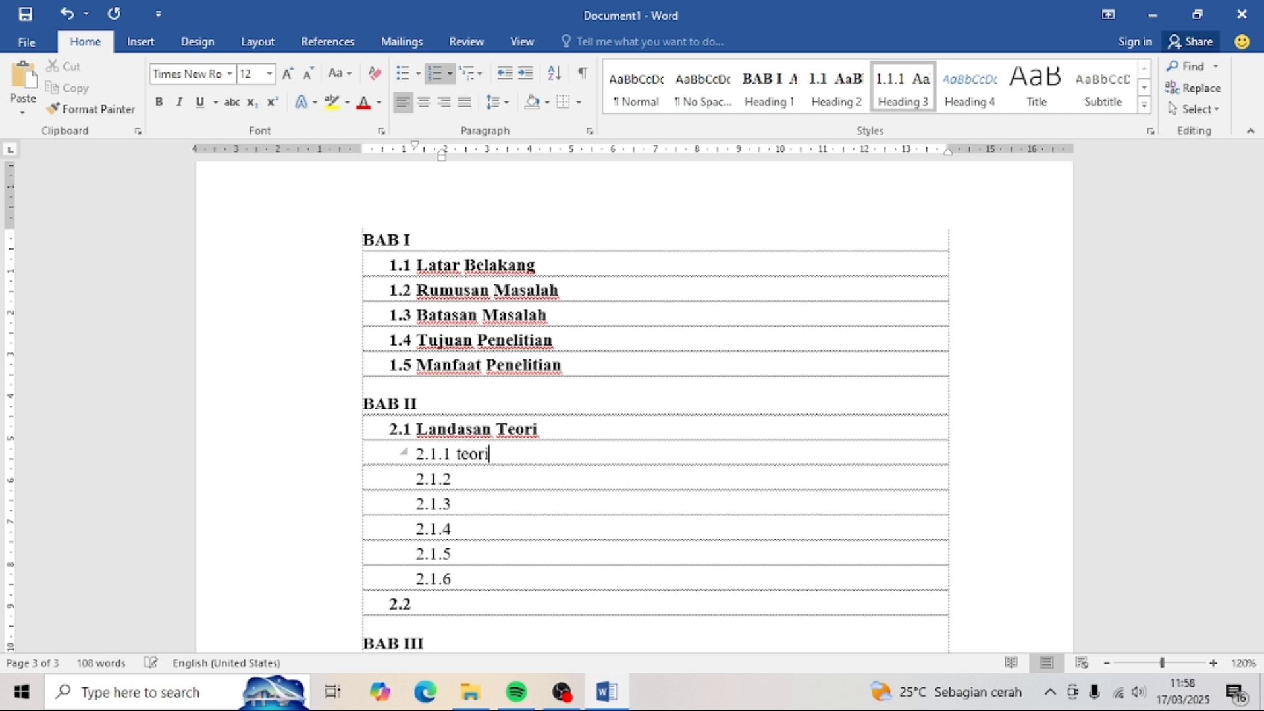
type(" Berbasis Sumber Daya (")
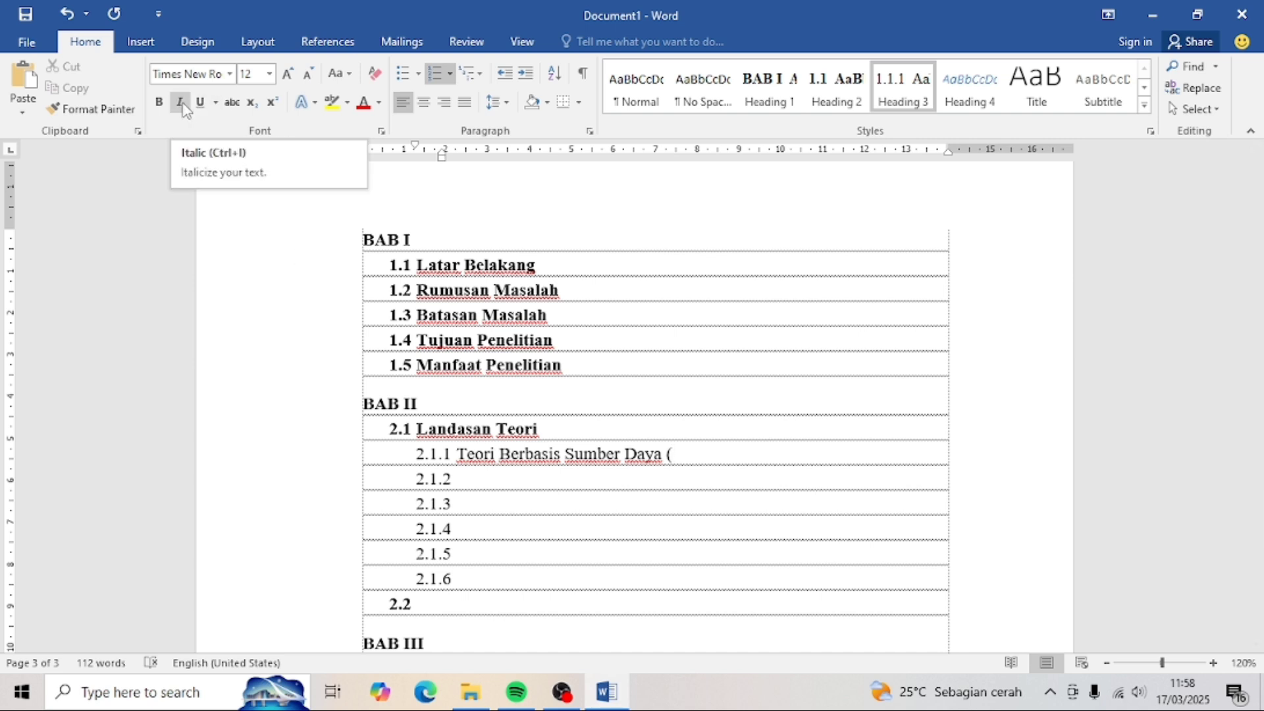
type("urce-Based View")
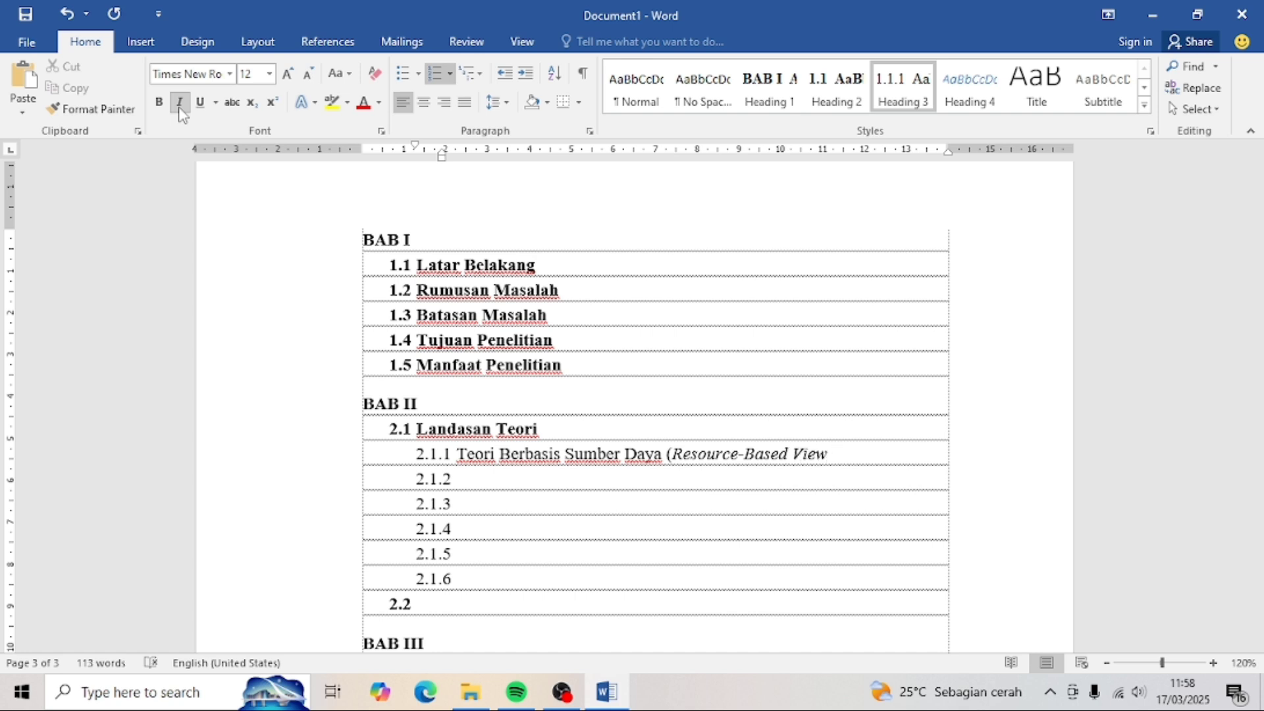
left_click(180, 101)
type(")")
- Title 2.1.2 'Konsep Sumber Daya' and 2.1.3 'Sumber Daya Bernilai (Valuable Resources)', with italics
key("Down")
type("Konsep Sumber Daya")
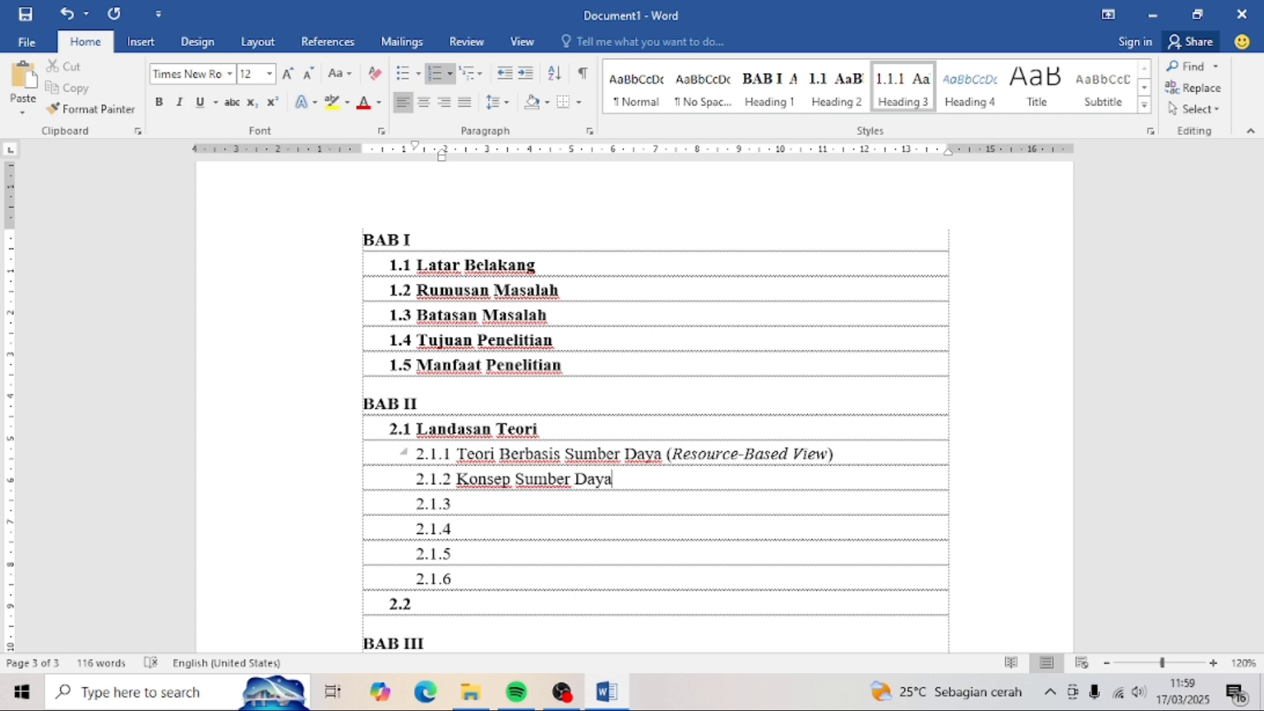
key("Down")
type("Sumber Daya Bernilai (")
key("ctrl+i")
type("Valuable Resources")
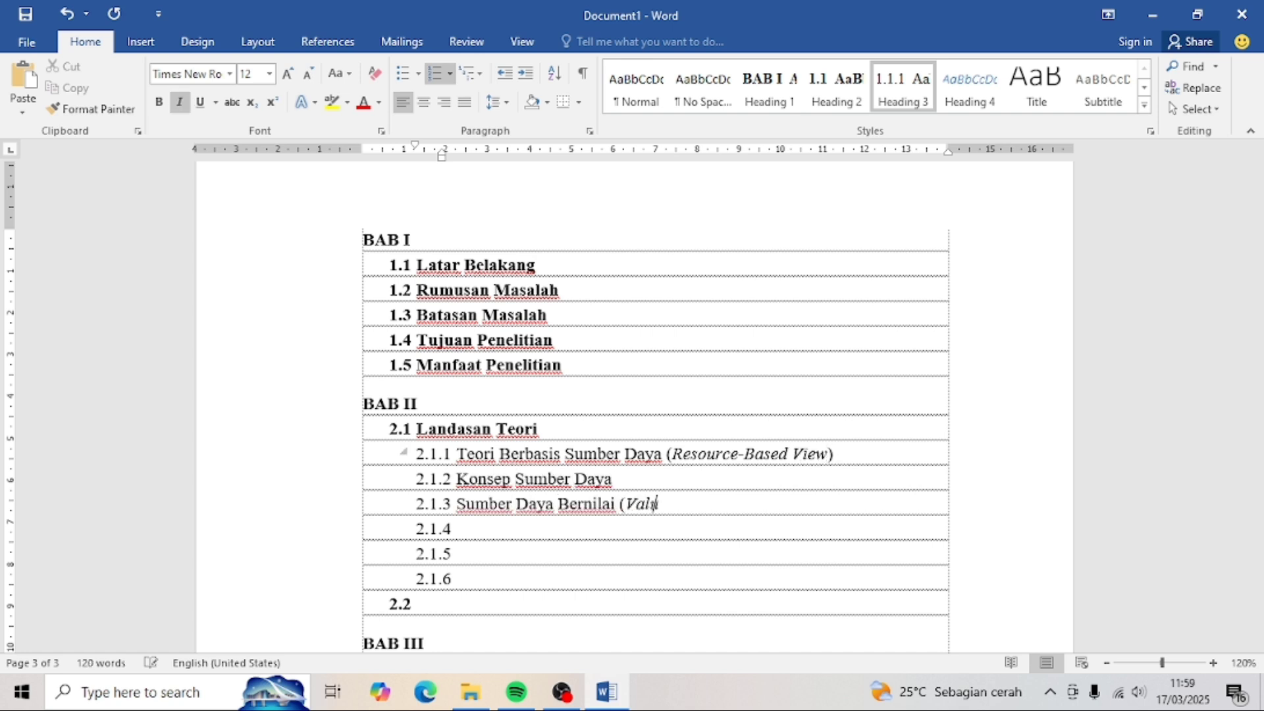
key("ctrl+i")
type(")")
- Title 2.1.4 'Sumber Daya Langka (Rare Resources)', 2.1.5 'Keunggulan Bersaing' and 2.1.6 'Kinerja Usaha'
key("Down")
type("Sumber Day")
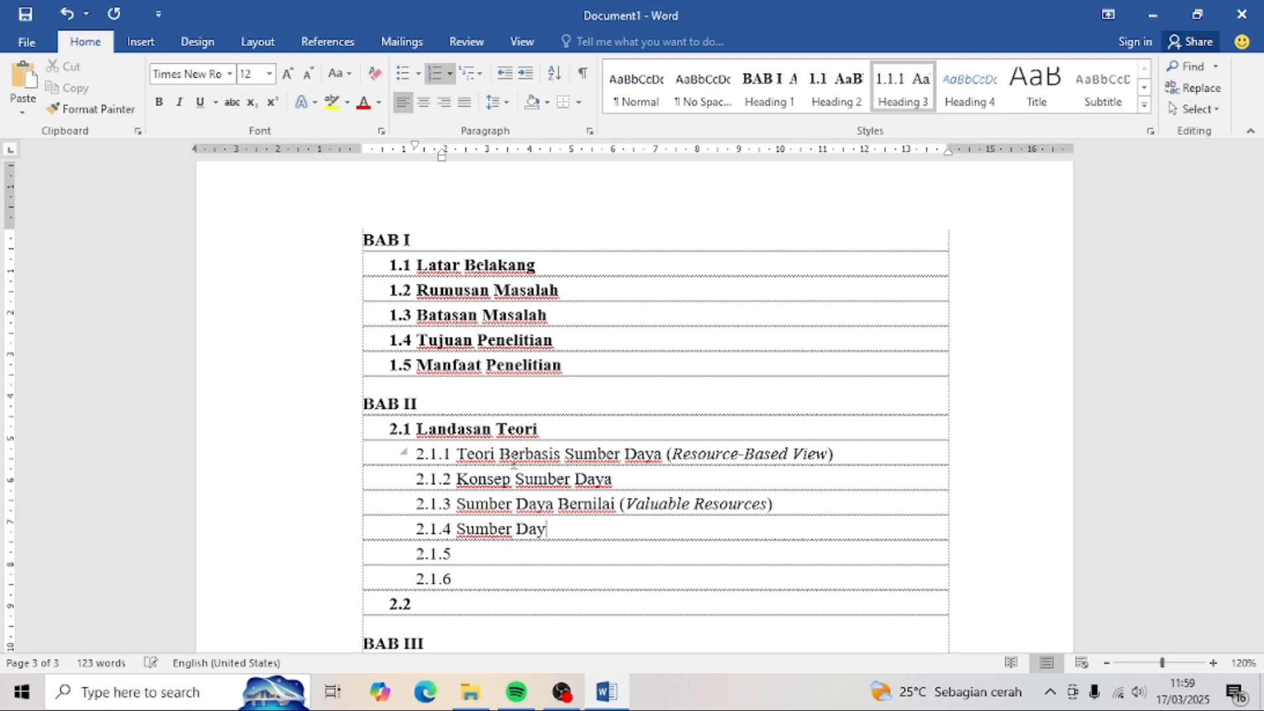
type("a Langka (")
key("ctrl+i")
type("Rare Resources")
key("ctrl+i")
type(")")
key("Down")
type("Keunggu")
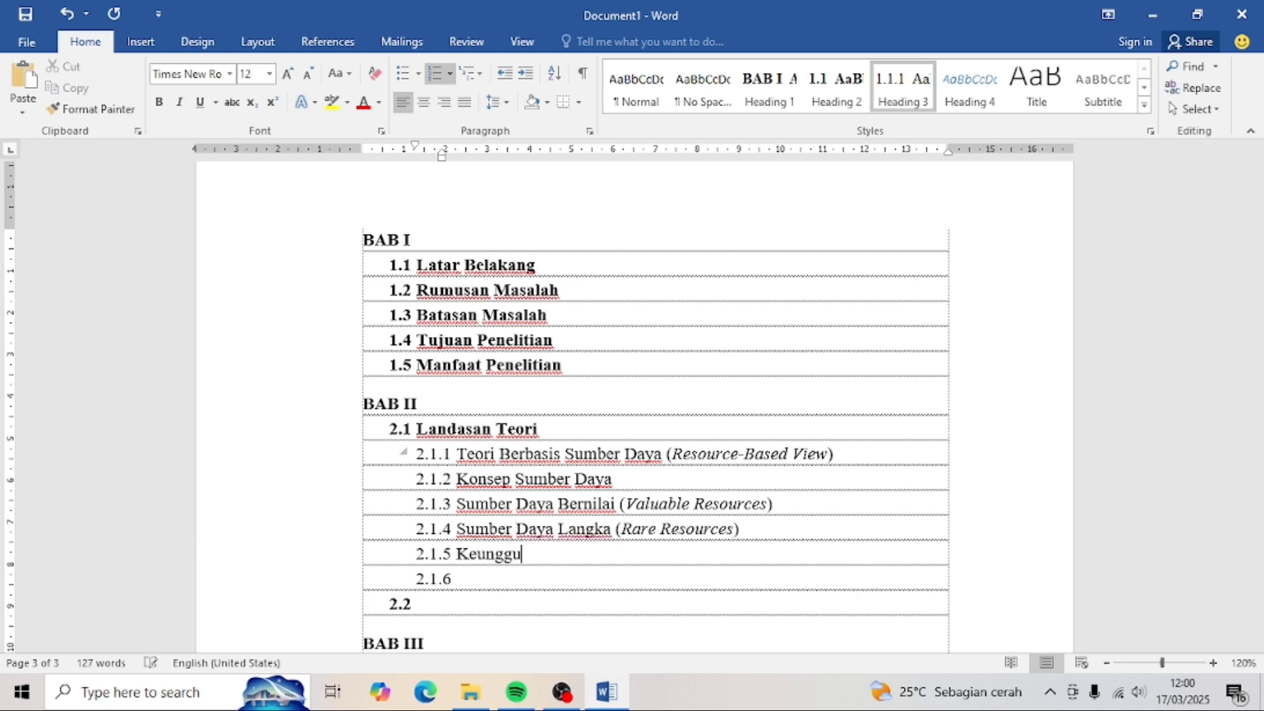
type("lan Bersaing")
key("Down")
type("Kinerja Usaha")
scroll(514, 460, "down", 2)
key("Down")
- Title 2.2 'Penelitian terdahulu', 3.1 'Jenis Penelitian', 3.2 'Lokasi Penelitian' and 3.3 'Populasi dan Sampel'
type("Penelitian ter")
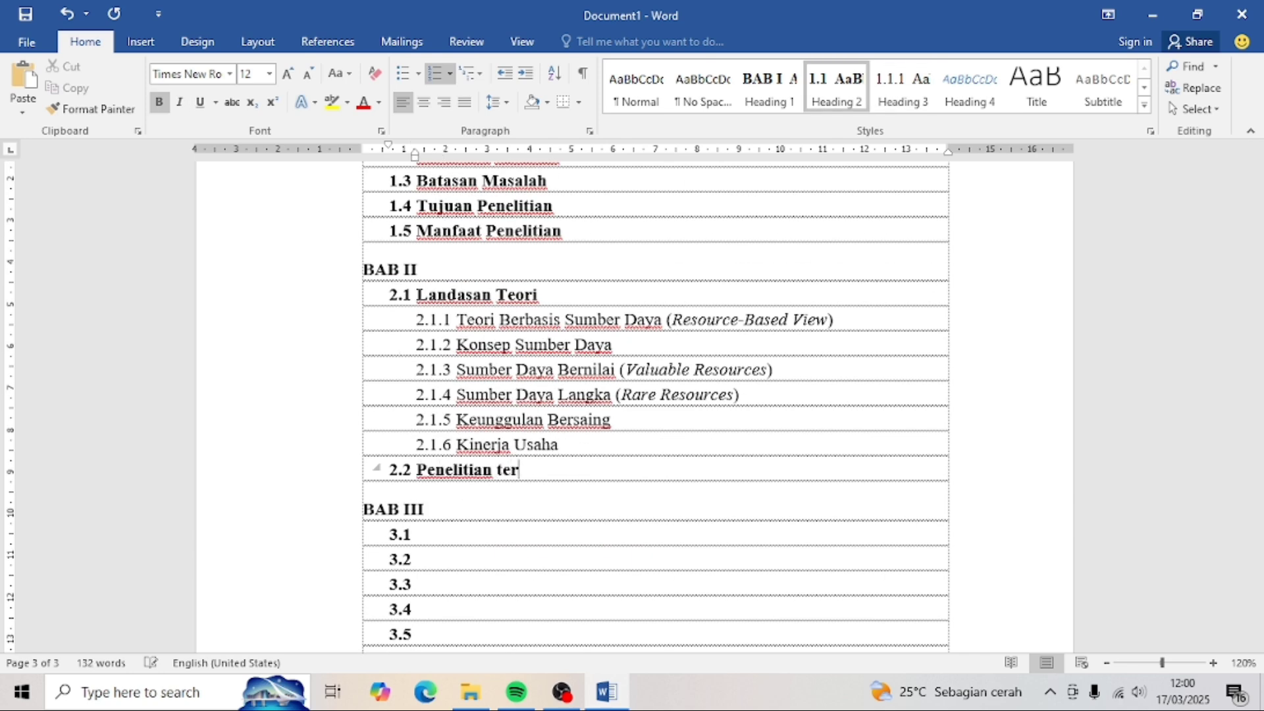
key("BackSpace")
key("BackSpace")
key("BackSpace")
type("erdahulu")
scroll(460, 392, "down", 2)
left_click(460, 395)
type("Jenis Penelitian")
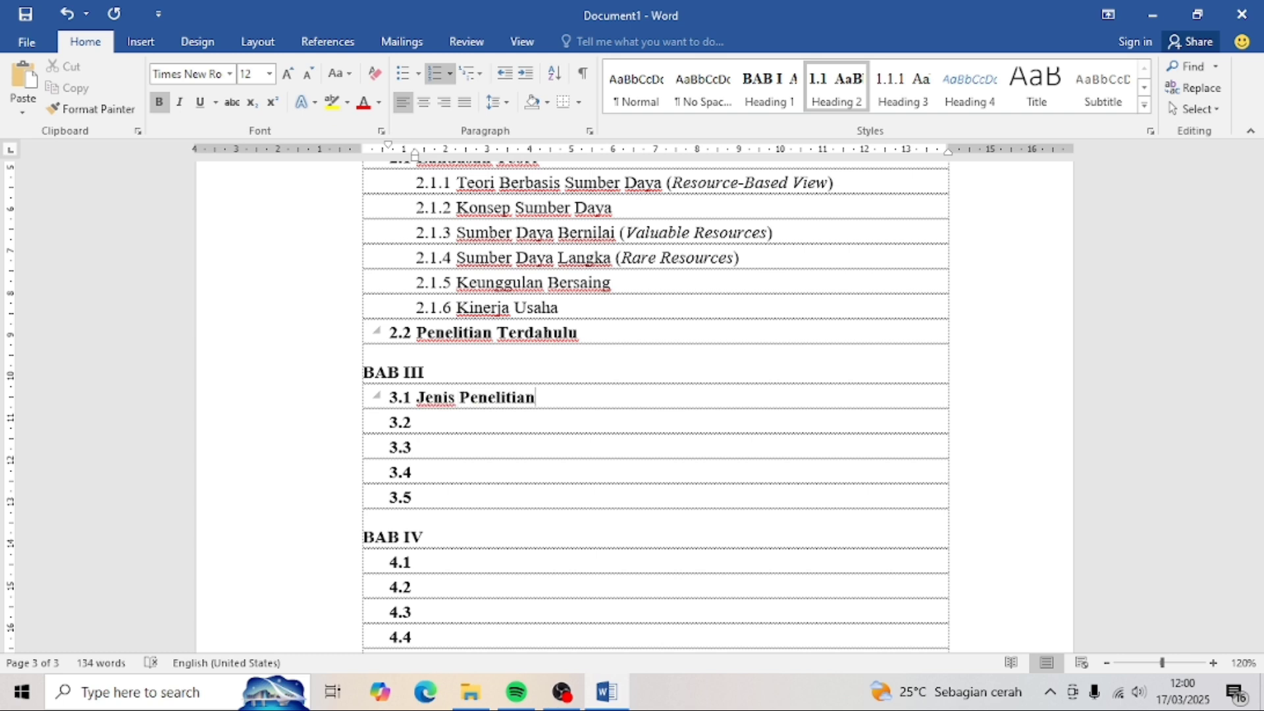
key("Down")
type("Lokasi Penelitian")
key("Down")
type("Populasi dan Sampel")
- Add subheadings 3.3.1 'Populasi', 3.3.2 'Sampel' and 3.3.3 'Teknik Sampling' with Sampling italicised
key("Return")
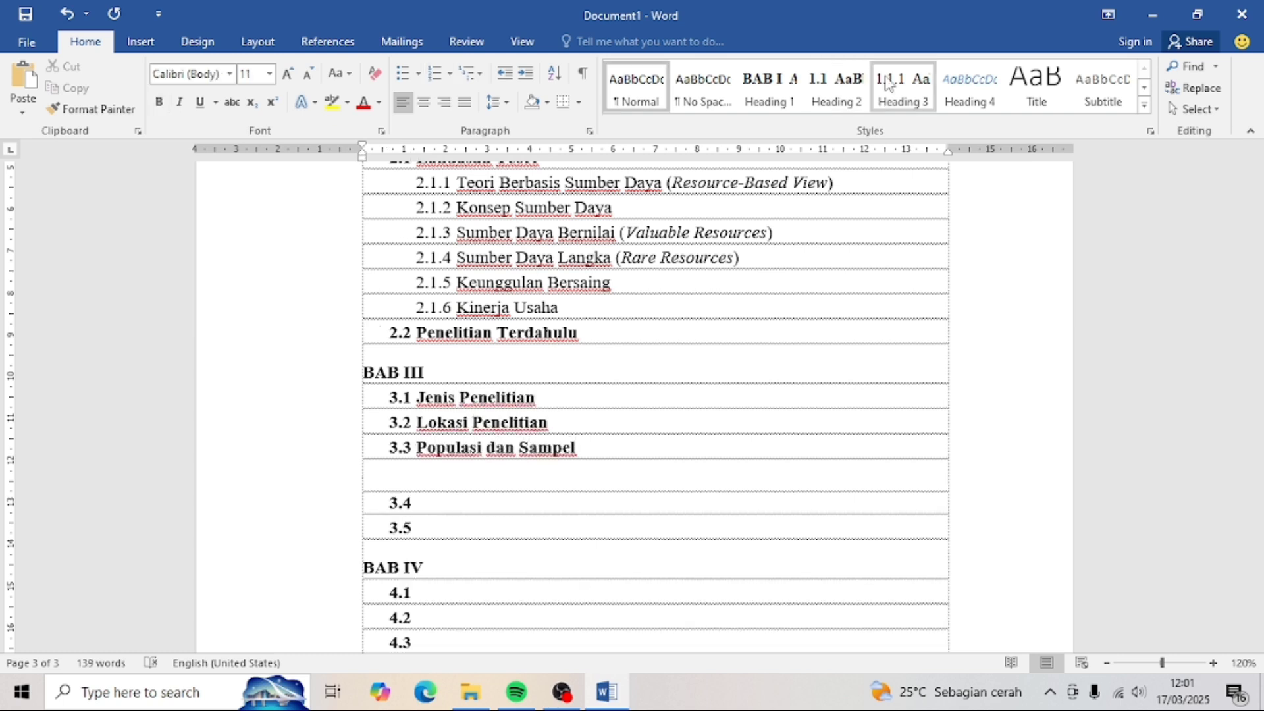
left_click(888, 82)
type("Populasi")
key("Down")
type("Sampel")
key("Down")
type("tek")
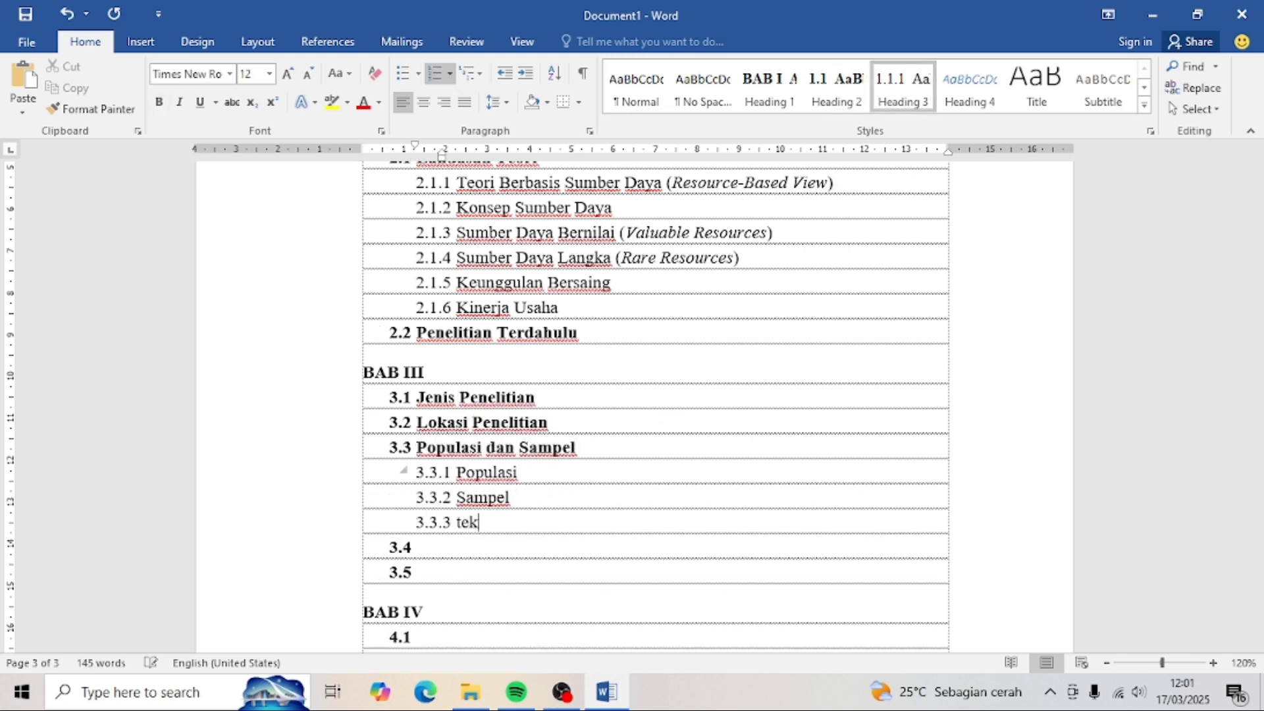
type("nik")
key("ctrl+i")
type("Sampling")
key("ctrl+i")
- Title 3.4 'Sumber Data' and 3.5 'Metode Pengumpulan Data'
key("Down")
scroll(655, 408, "down", 2)
type("Sumber Da")
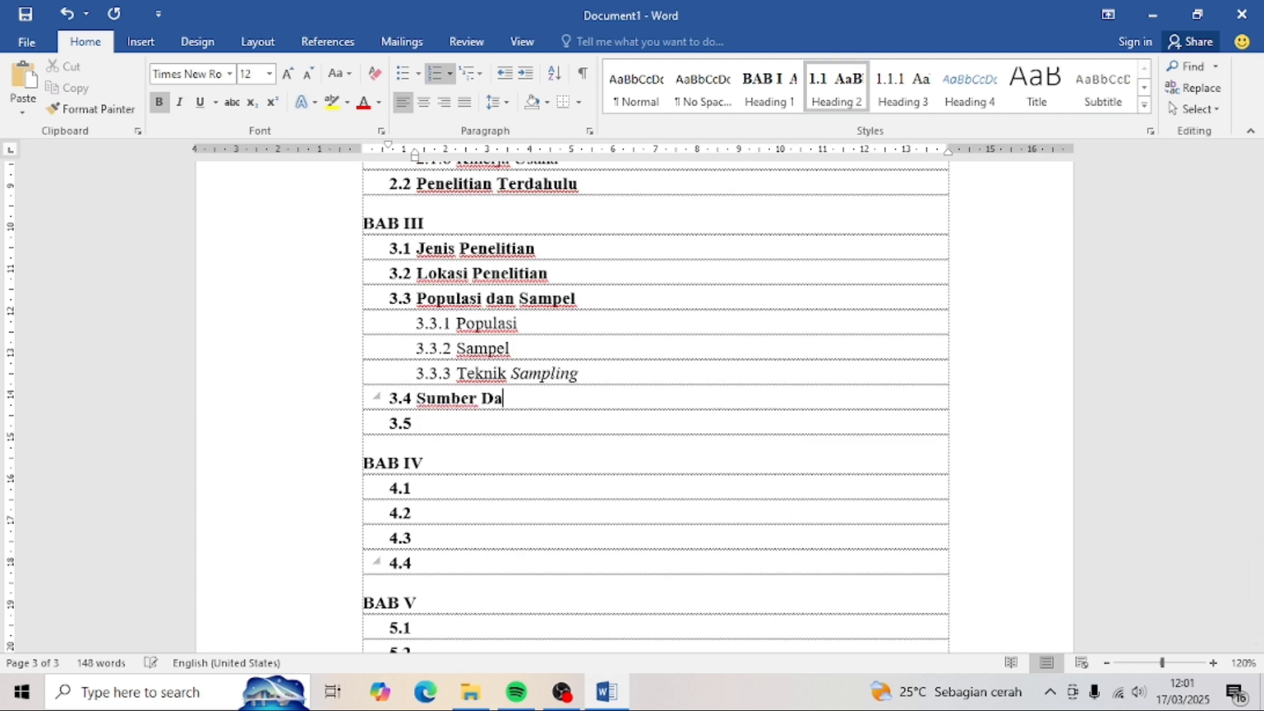
type("ta")
key("Down")
type("metode Pengumpulan Data")
- Title 4.1–4.4: Gambaran Umum Objek Penelitian, Hasil Analisis Data, Pembahasan, Implikasi Hasil Penelitian
key("Down")
key("Down")
key("Down")
scroll(460, 527, "down", 2)
type("Gambaran Umum O")
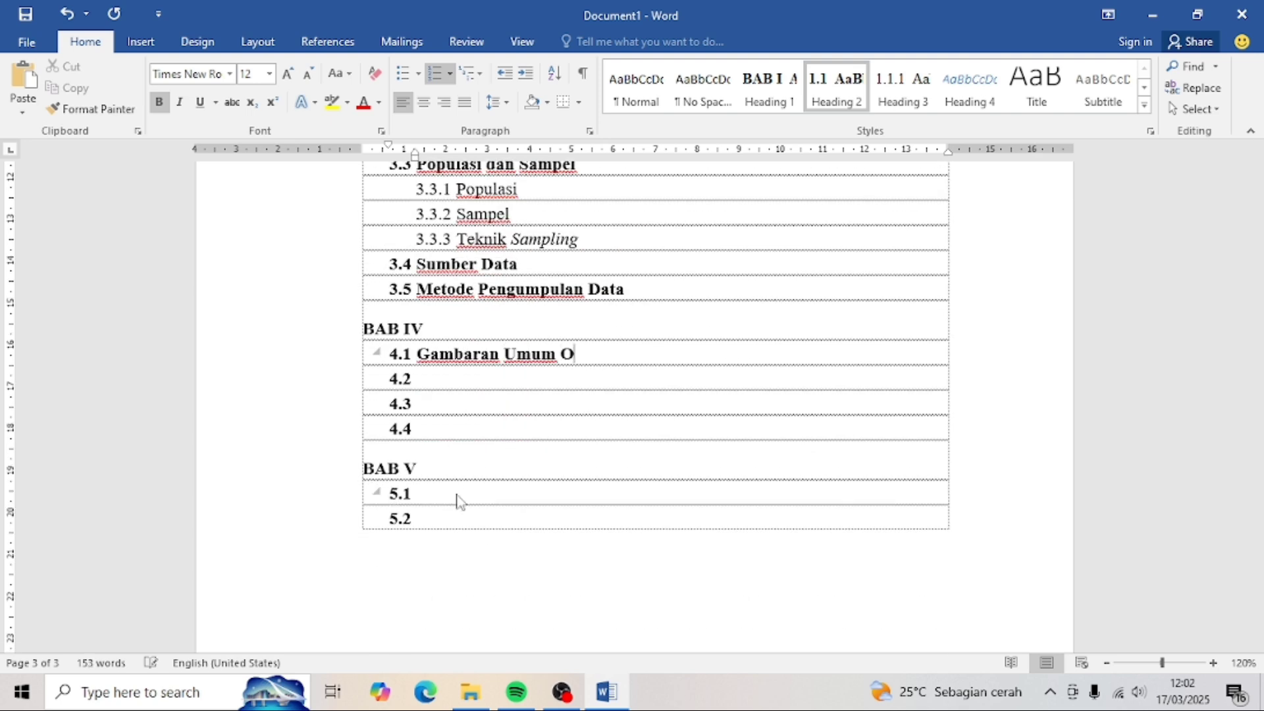
type("bjek Penelitian")
key("Down")
type("Hasil Analisis Data")
key("Down")
type("P")
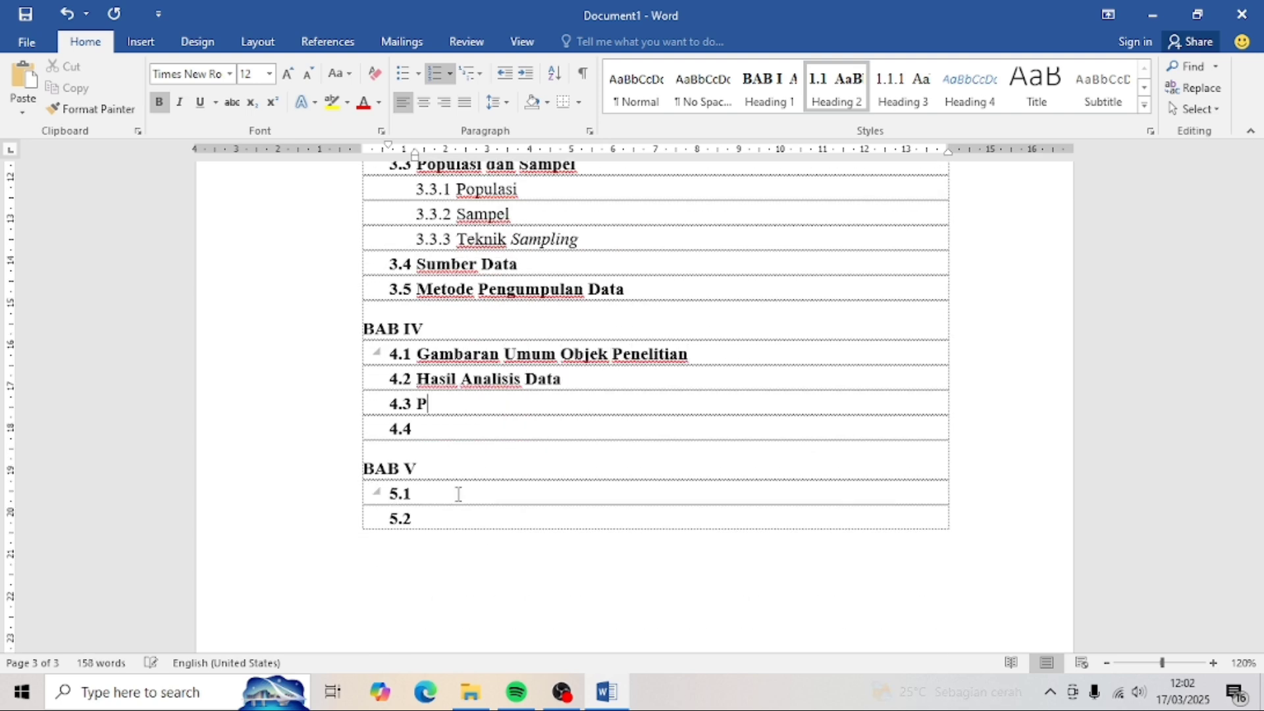
type("embahasan")
key("Down")
type("Implikasi Hasil Peneli")
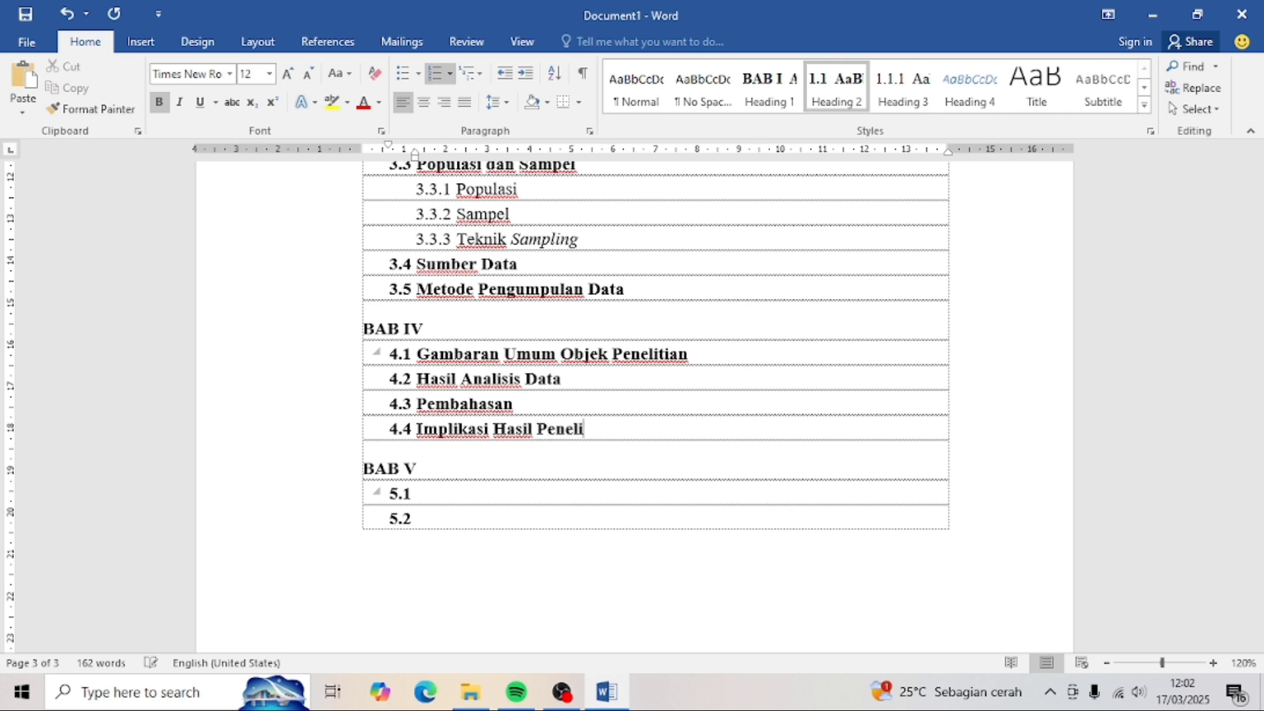
type("tian")
- Title 5.1 'Kesimpulan' and 5.2 'Saran', undoing an accidental chapter-heading style on Saran
left_click(443, 496)
type("Kesimpulan")
key("Down")
type("saran")
scroll(443, 496, "up", 5)
scroll(443, 497, "down", 4)
left_click(769, 87)
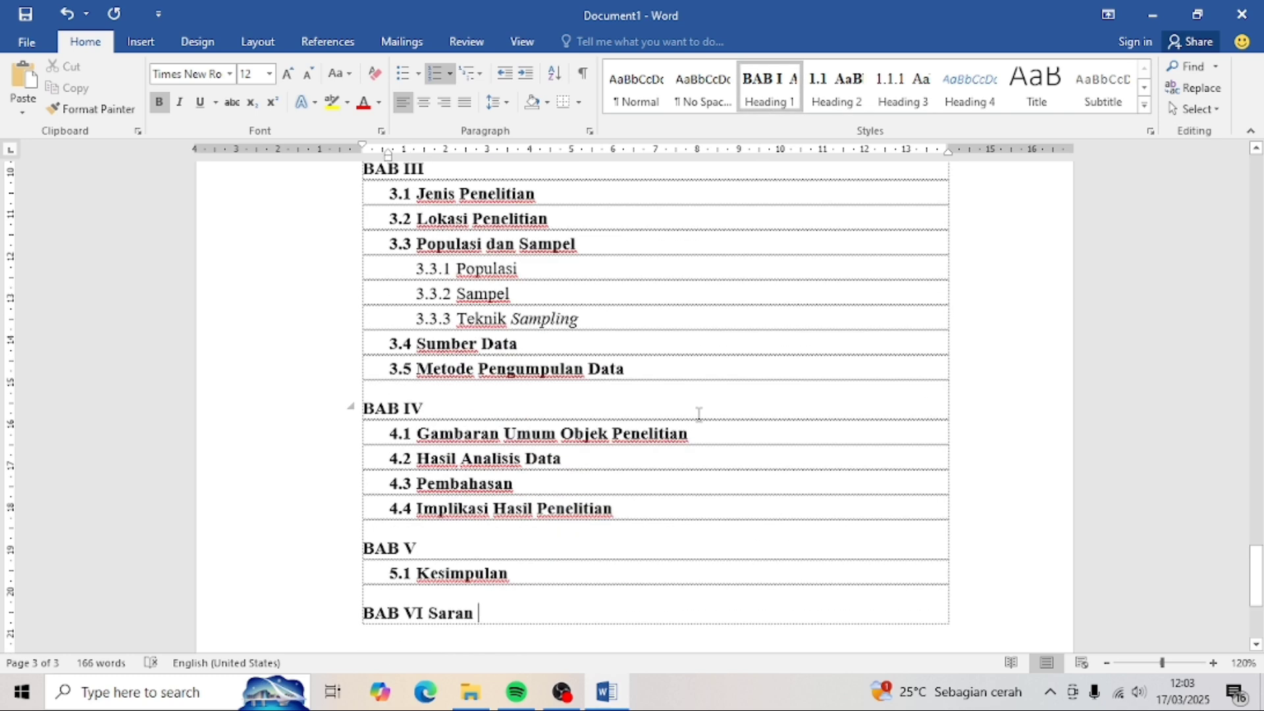
left_click(66, 14)
scroll(514, 198, "up", 6)
- Modify the Heading 1 style to centre alignment so BAB chapter titles sit centred
double_click(446, 348)
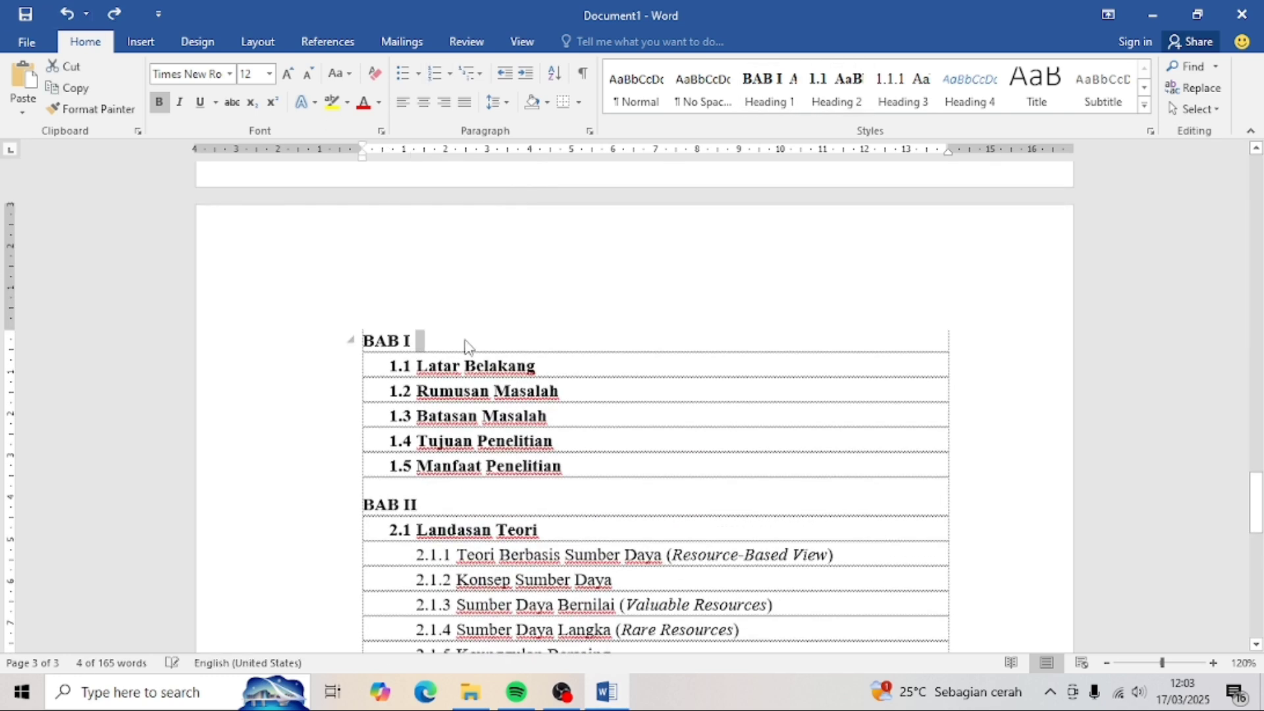
left_click(465, 345)
right_click(796, 81)
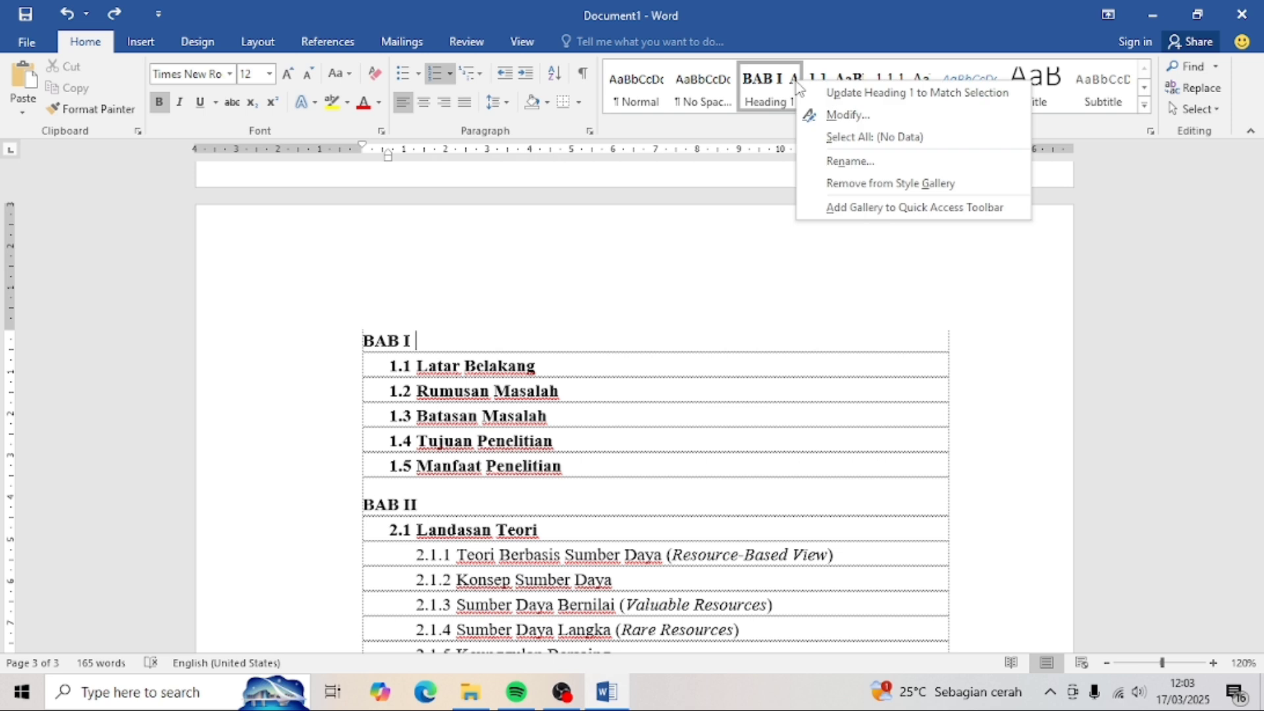
left_click(835, 112)
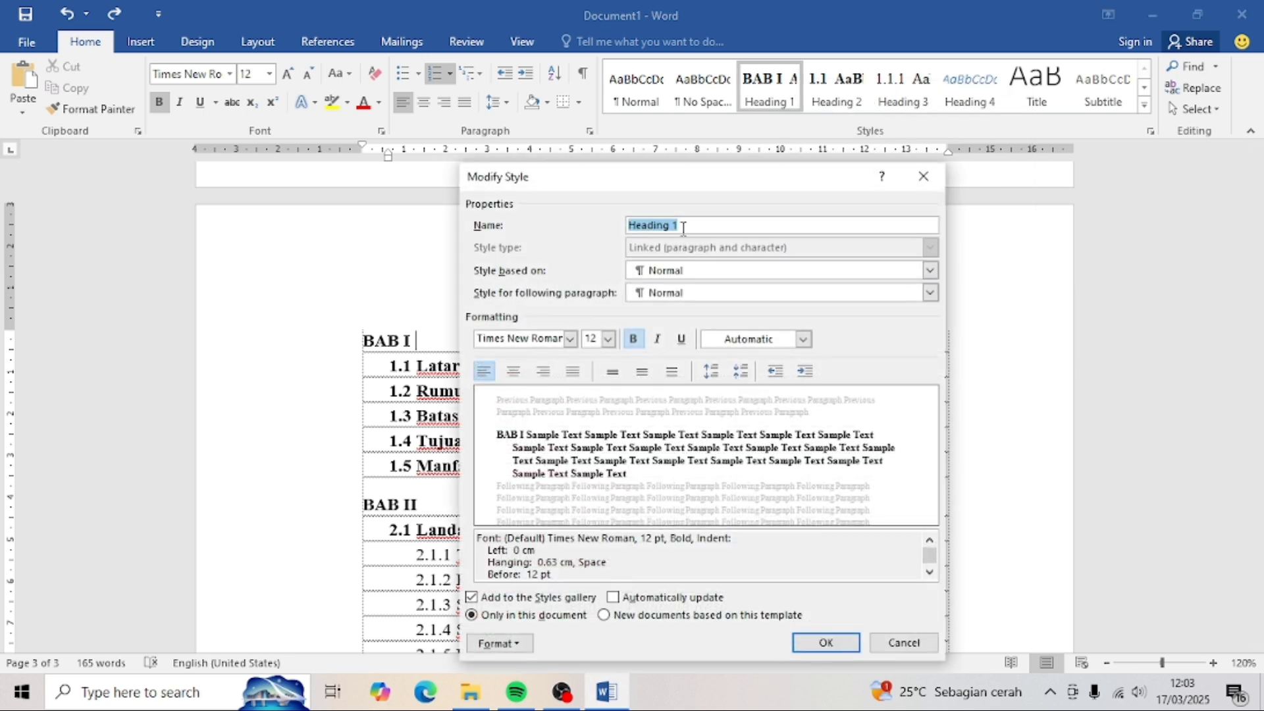
left_click(513, 372)
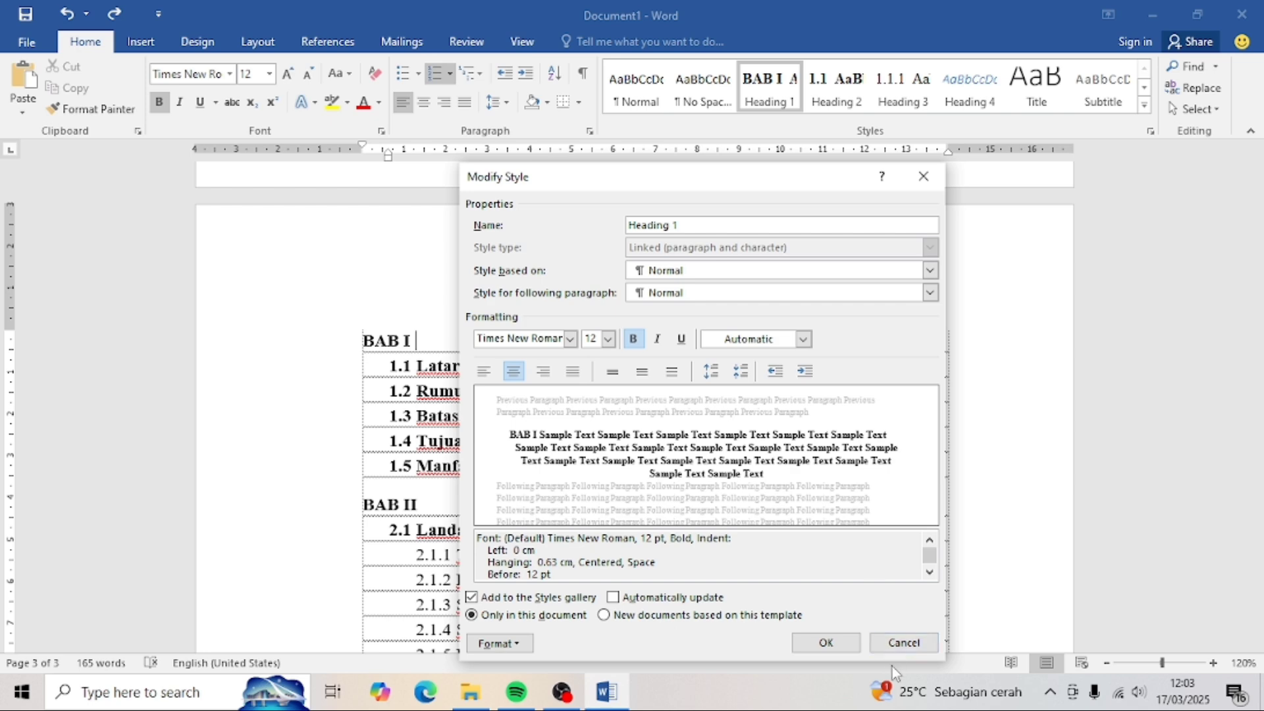
left_click(826, 642)
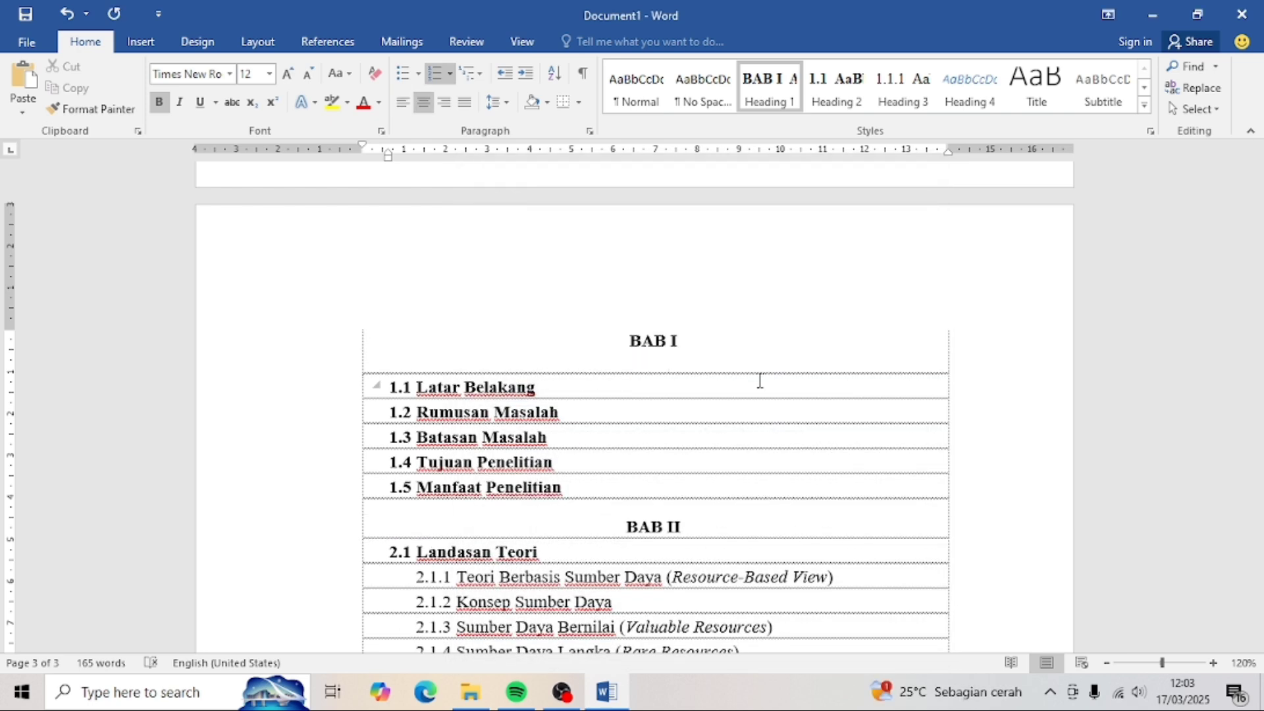
- Add chapter title lines PENDAHULUAN, KAJIAN PUSTAKA, METODE PENELITIAN and HASIL DAN PEMBAHASAN under BAB I–IV
type("ENDAHULUAN")
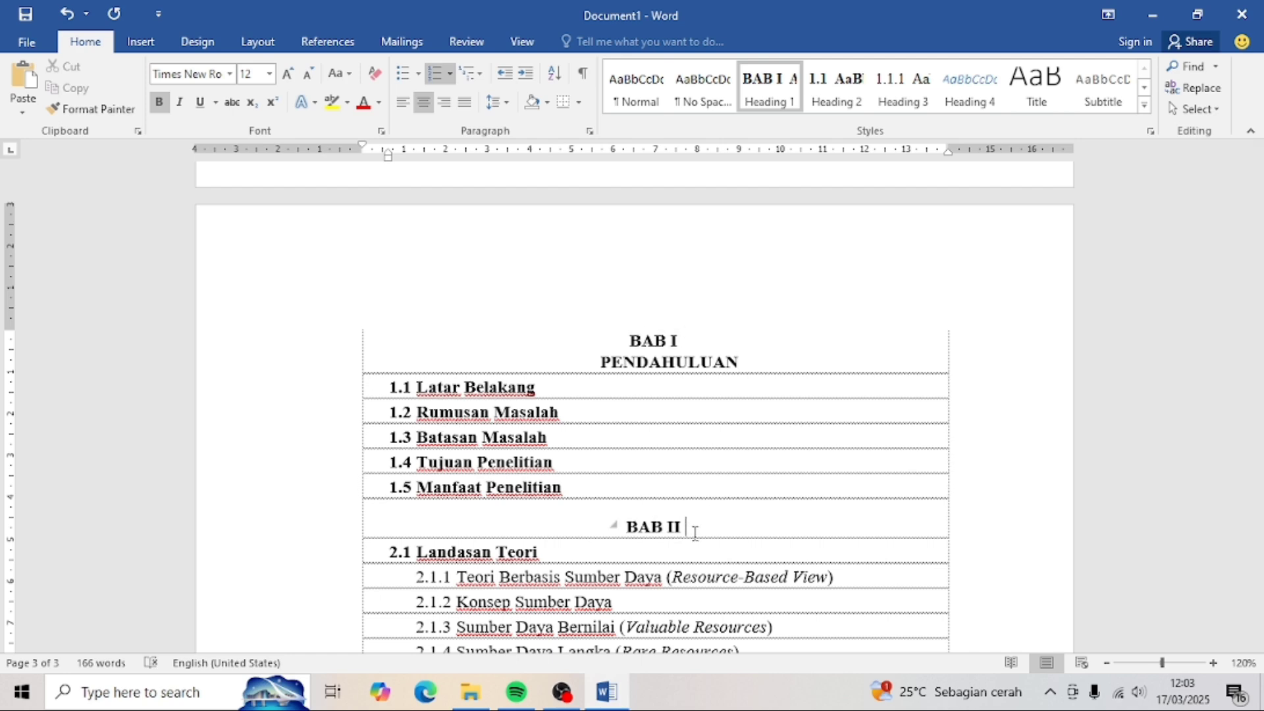
key("shift+Return")
type("KAJIAN PUSTAKA")
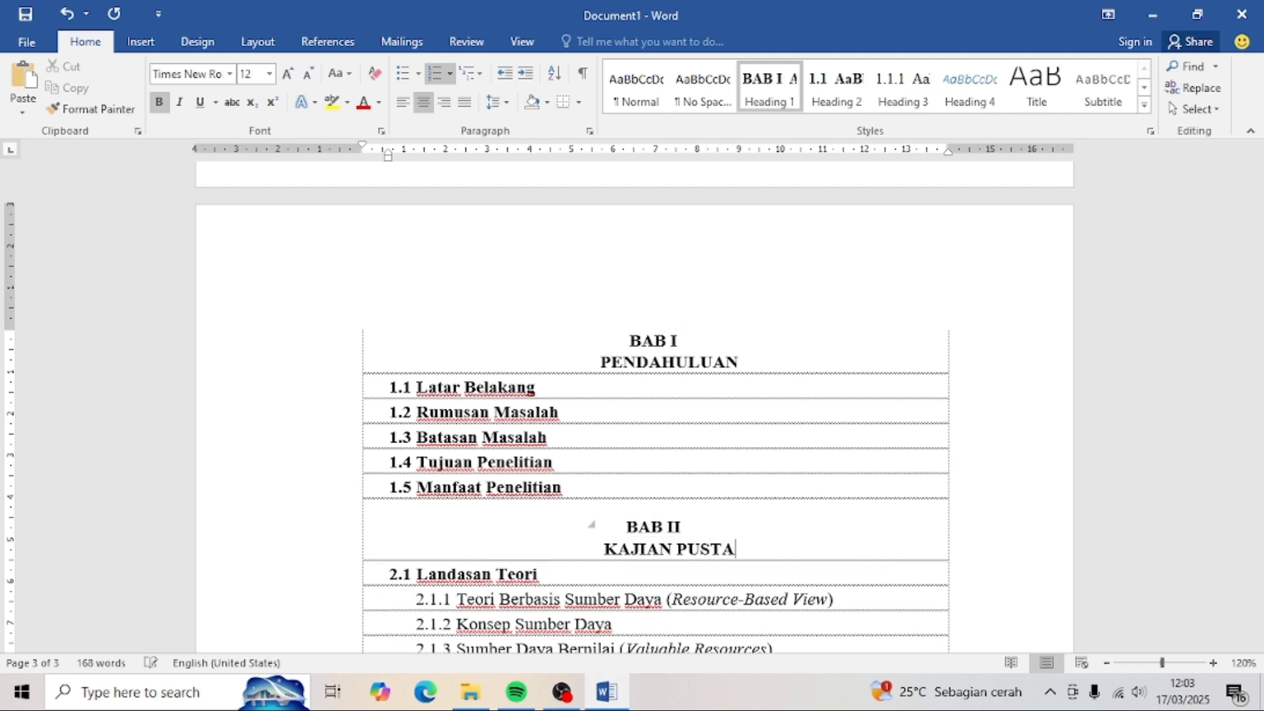
scroll(694, 534, "down", 4)
left_click(703, 470)
key("shift+Return")
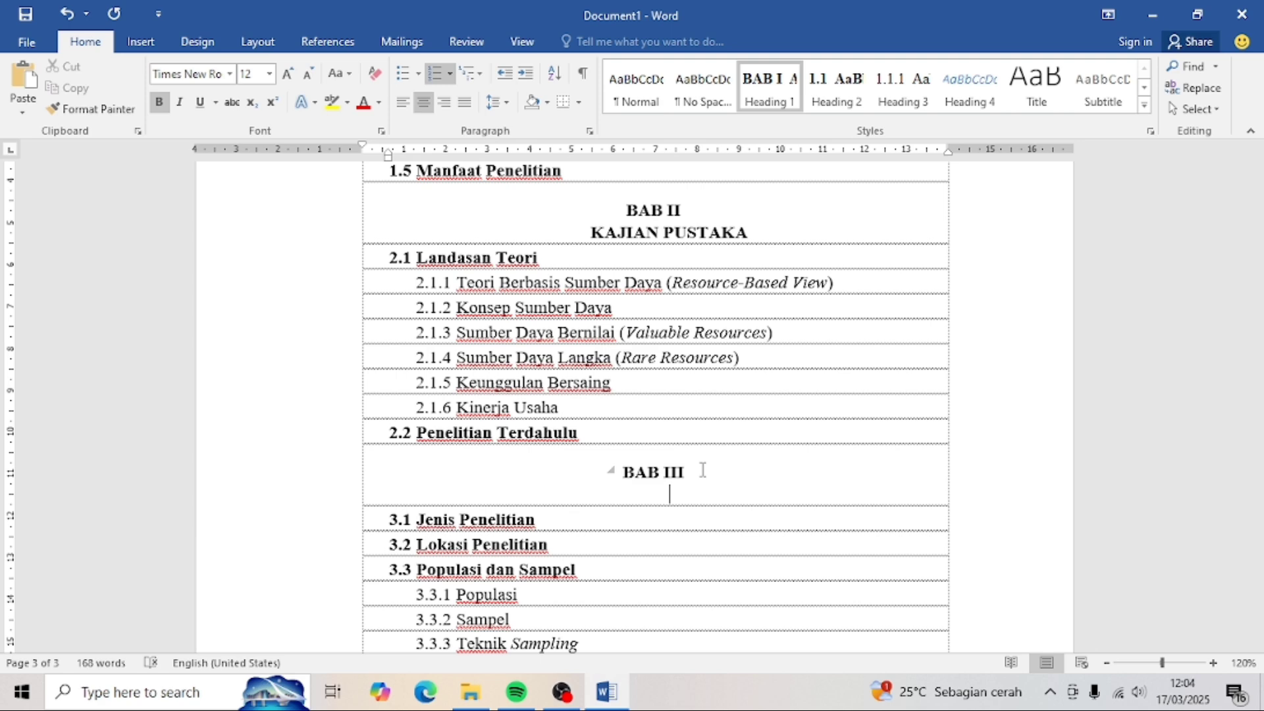
type("METODE PENELITIAN")
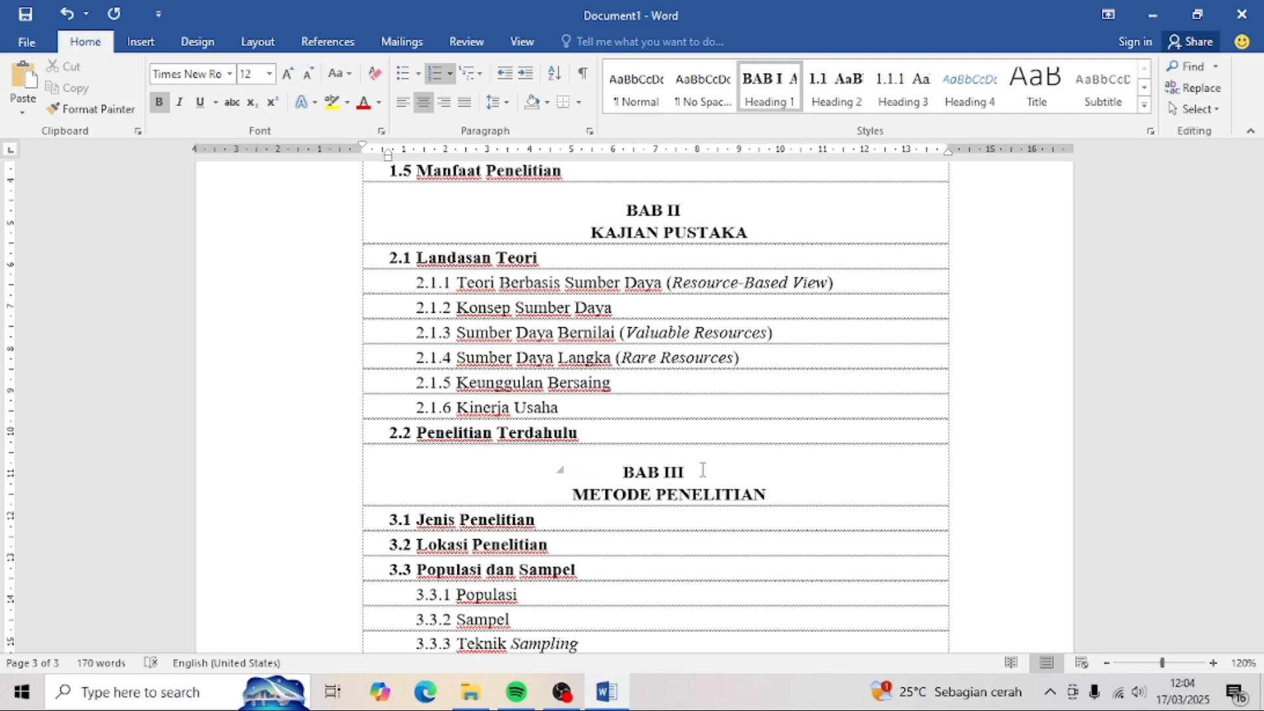
scroll(702, 494, "down", 3)
left_click(697, 521)
key("shift+Return")
type("HA")
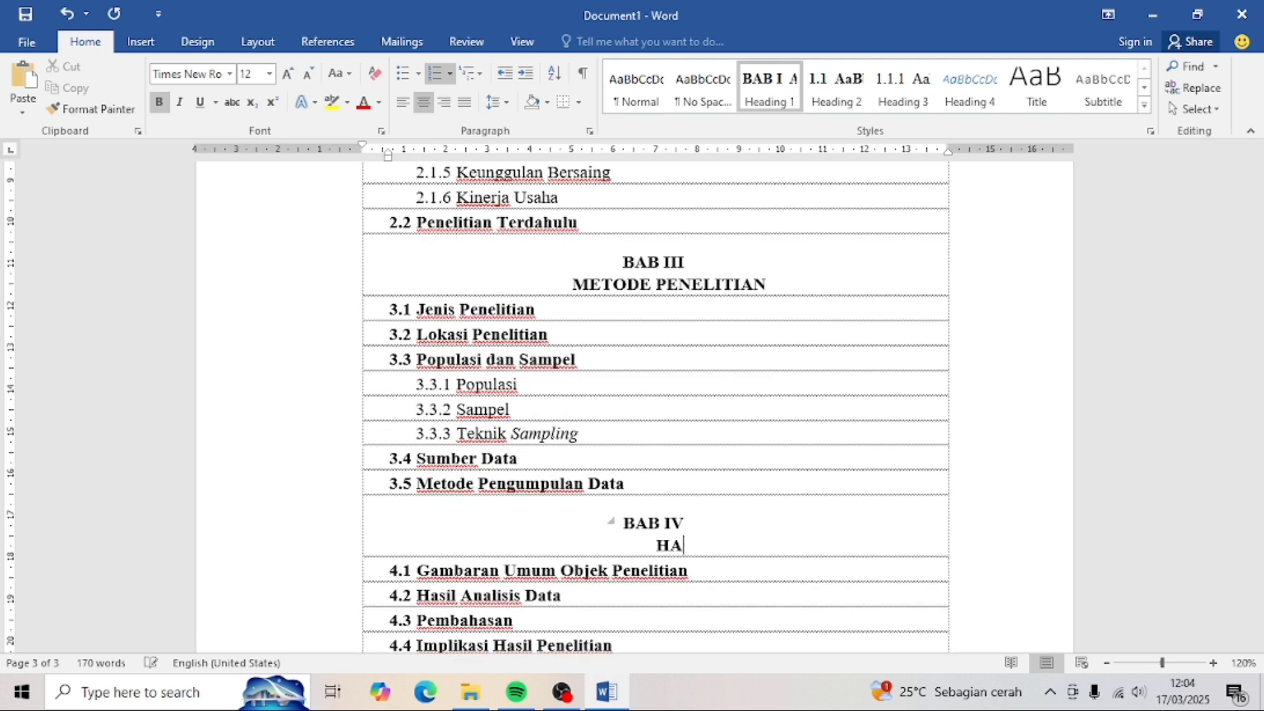
type("SIL DAN PEMBAHASAN")
- Add 'KESIMPULAN DAN SARAN' under BAB V and drag the ruler indent back so it centres
scroll(697, 521, "down", 3)
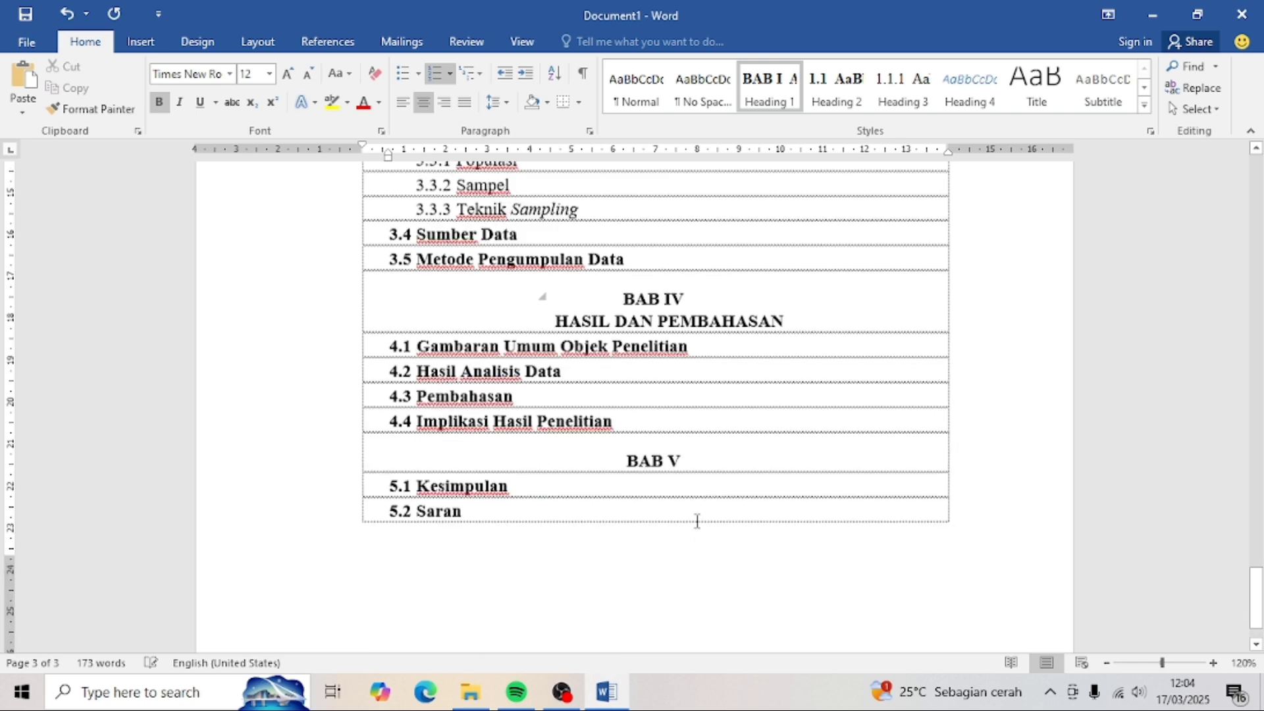
scroll(697, 521, "down", 2)
key("shift+Return")
type("KESIMPULAN DA")
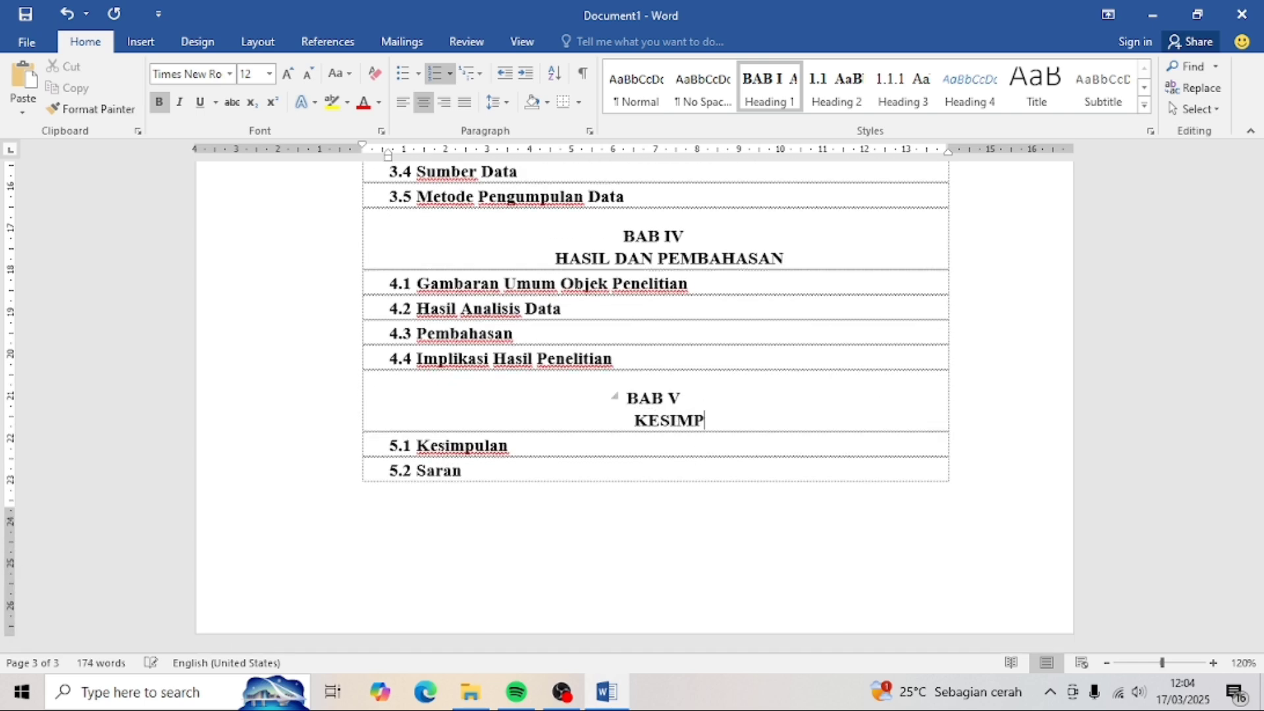
type("N SARAN")
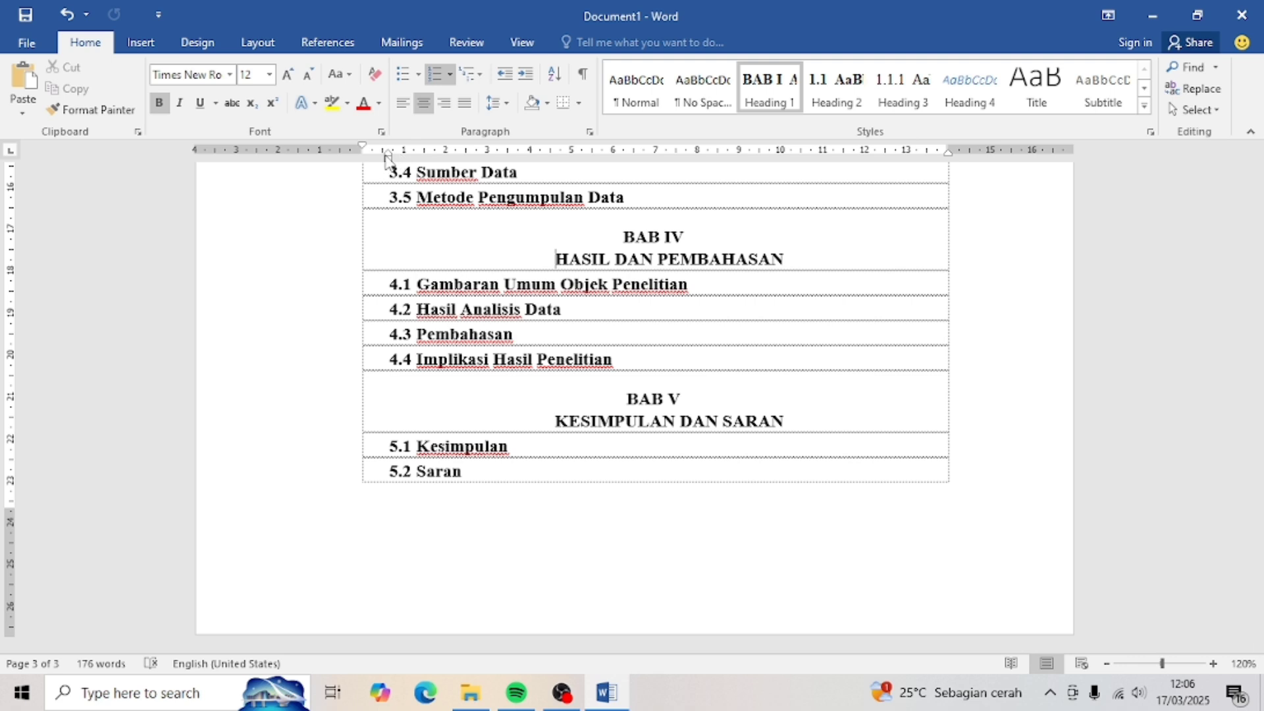
mouse_move(388, 157)
left_mouse_down()
mouse_move(333, 150)
mouse_move(362, 149)
left_mouse_up()
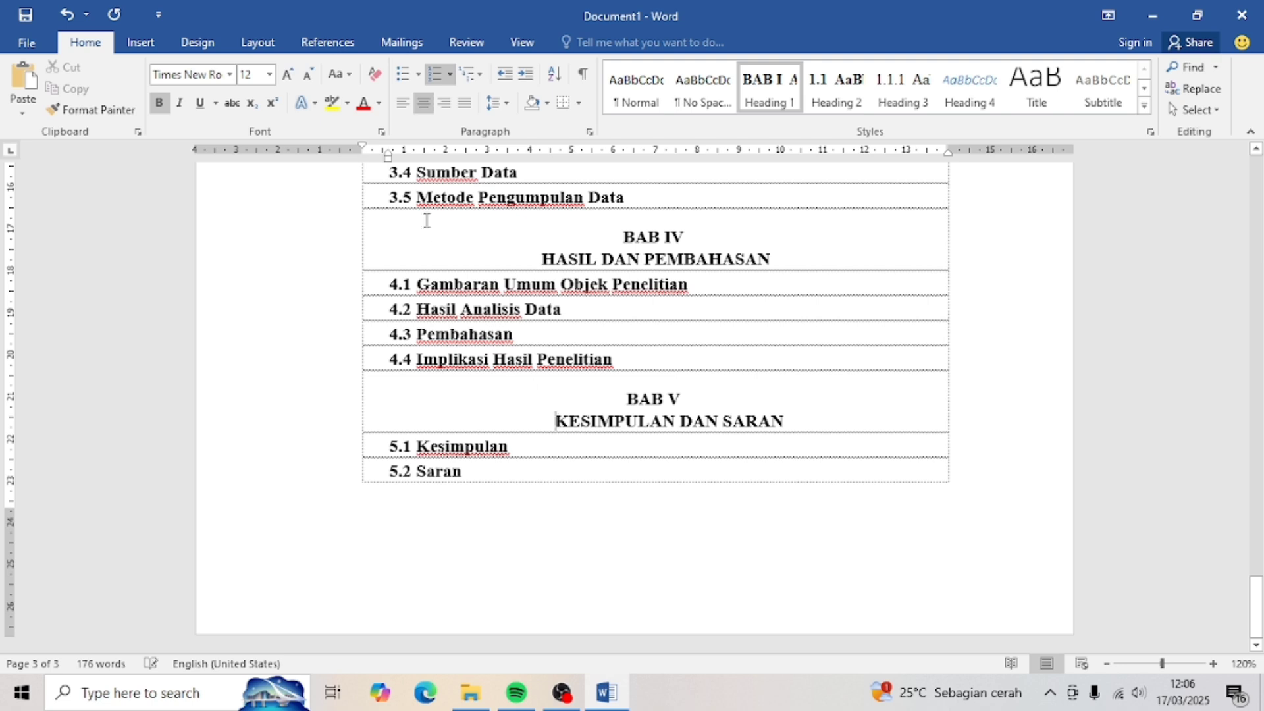
mouse_move(388, 156)
left_mouse_down()
mouse_move(336, 148)
mouse_move(362, 150)
left_mouse_up()
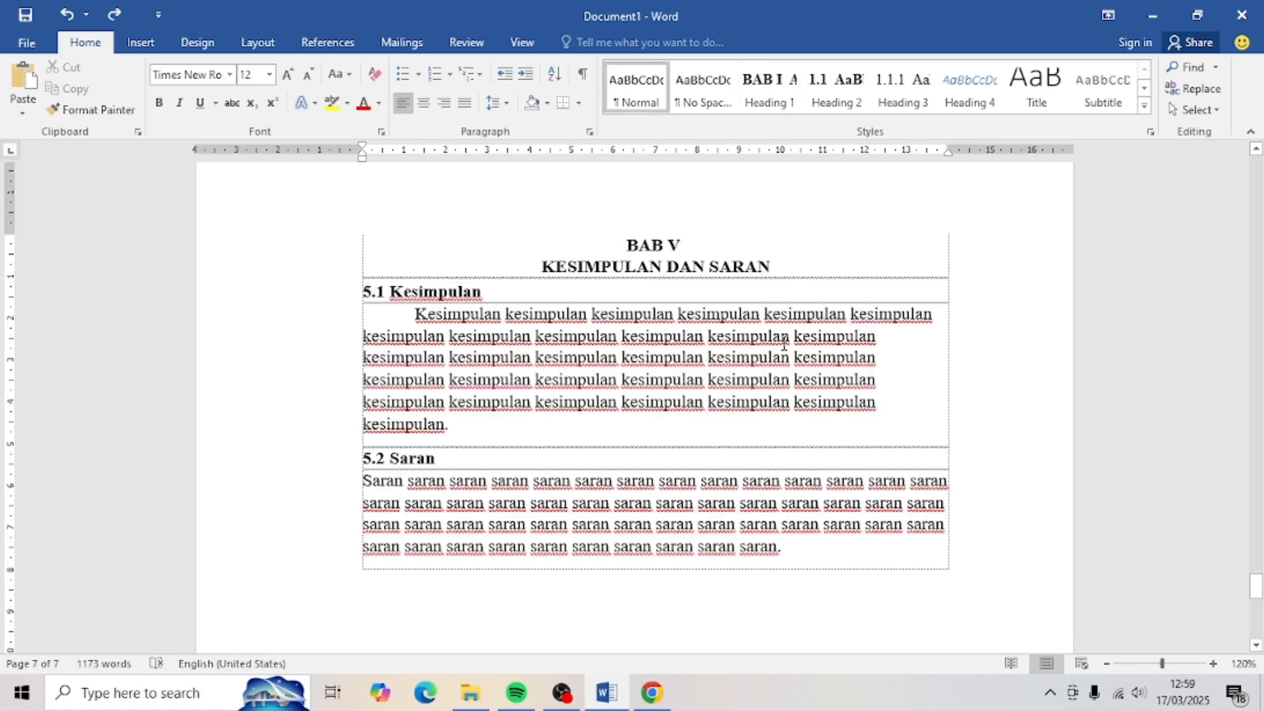
- Justify the BAB IV body text from 4.1 through 4.4
scroll(783, 342, "up", 15)
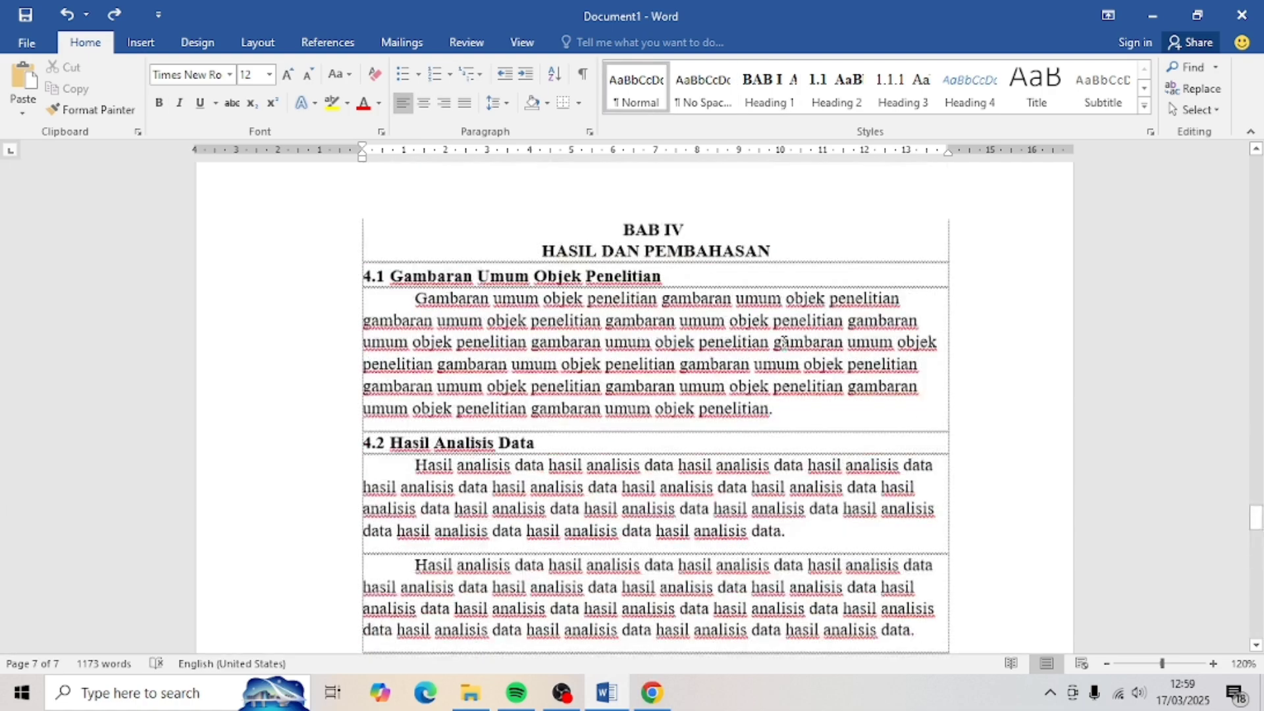
scroll(783, 342, "up", 9)
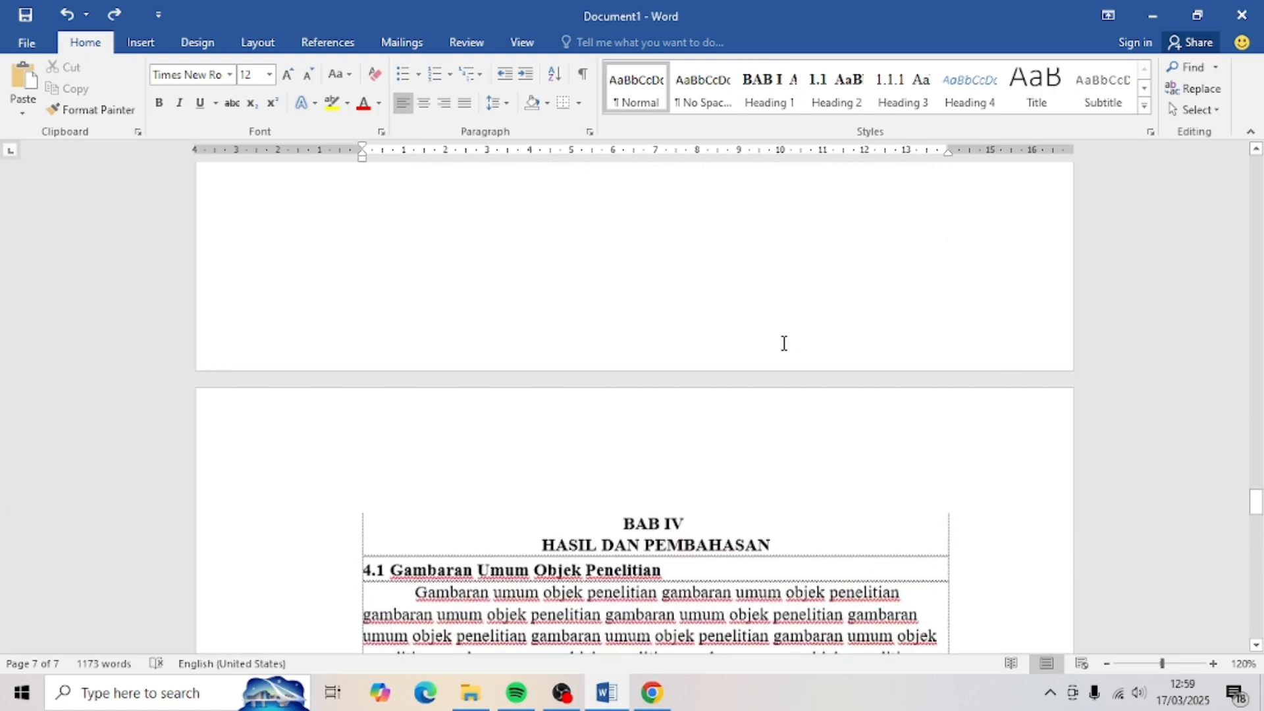
scroll(783, 343, "down", 5)
scroll(784, 343, "down", 5)
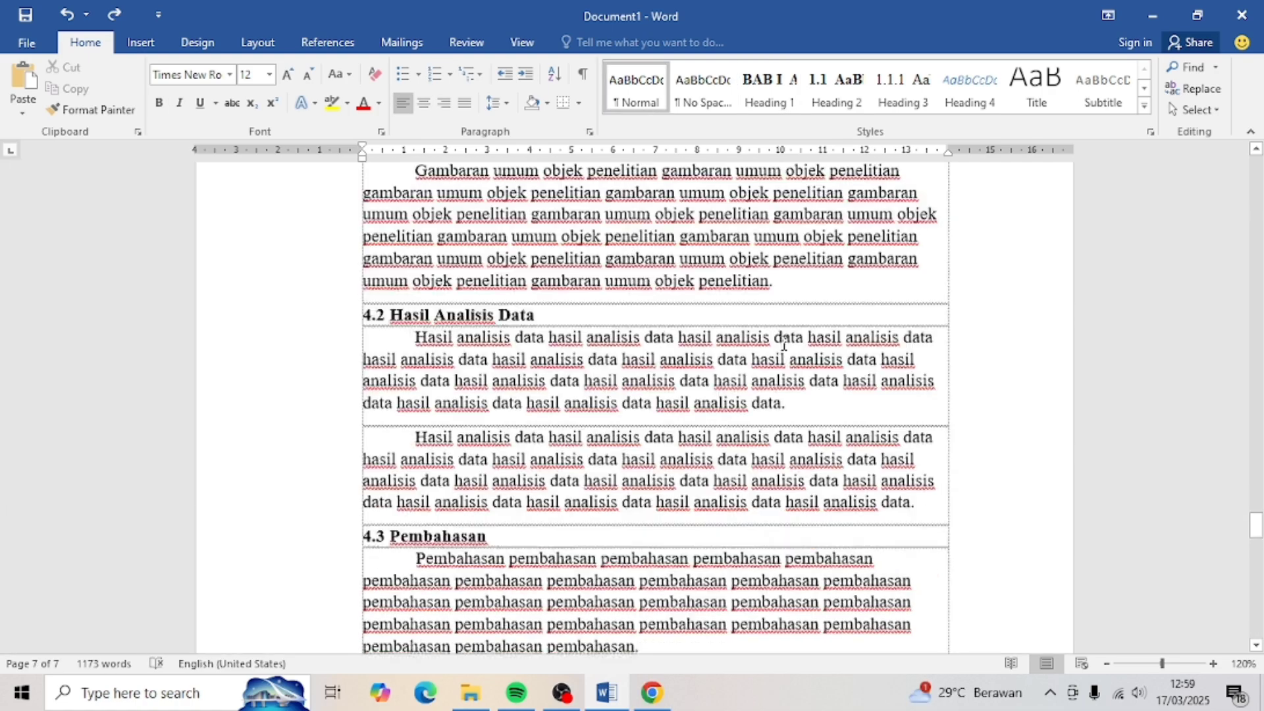
scroll(784, 344, "up", 1)
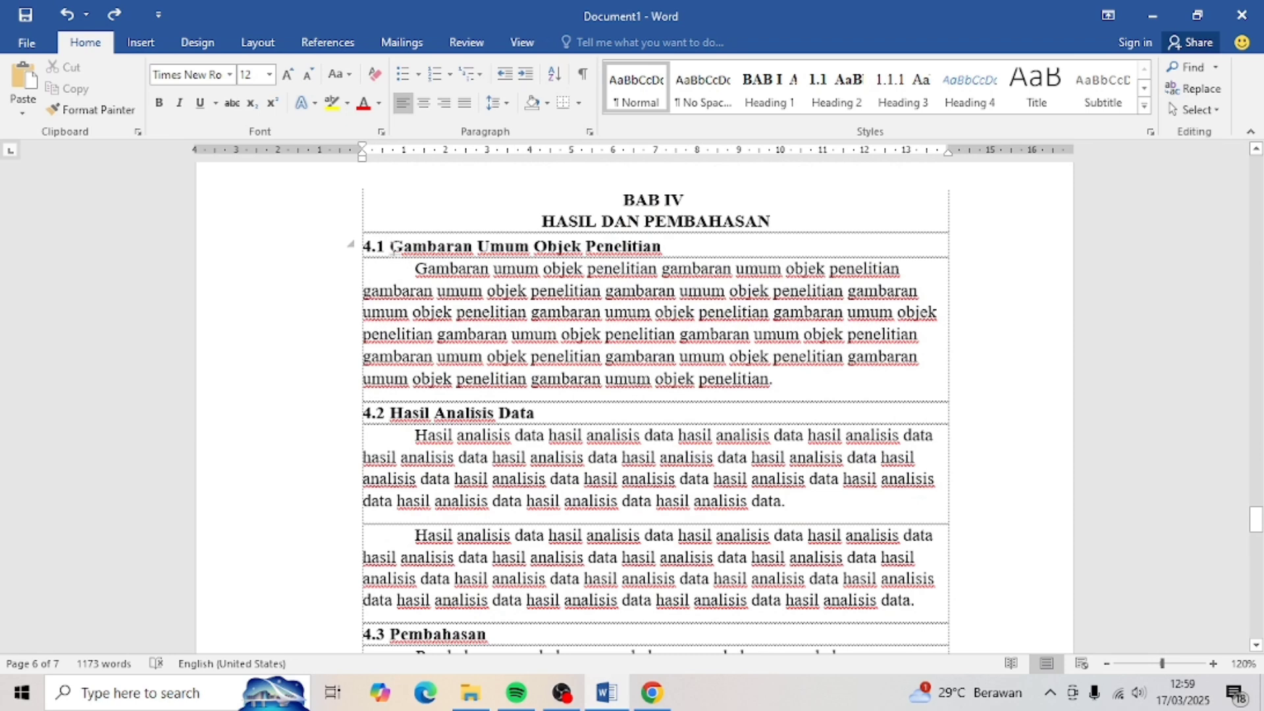
left_click_drag(393, 248, 820, 415)
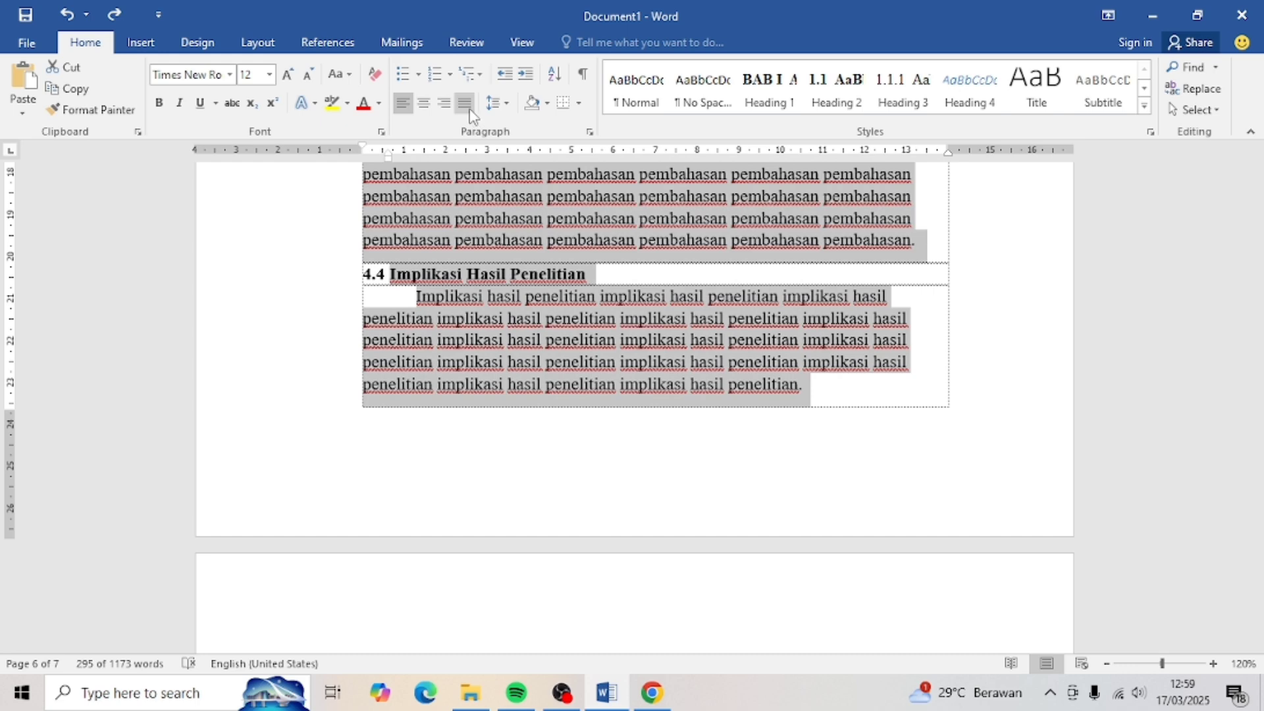
left_click(470, 104)
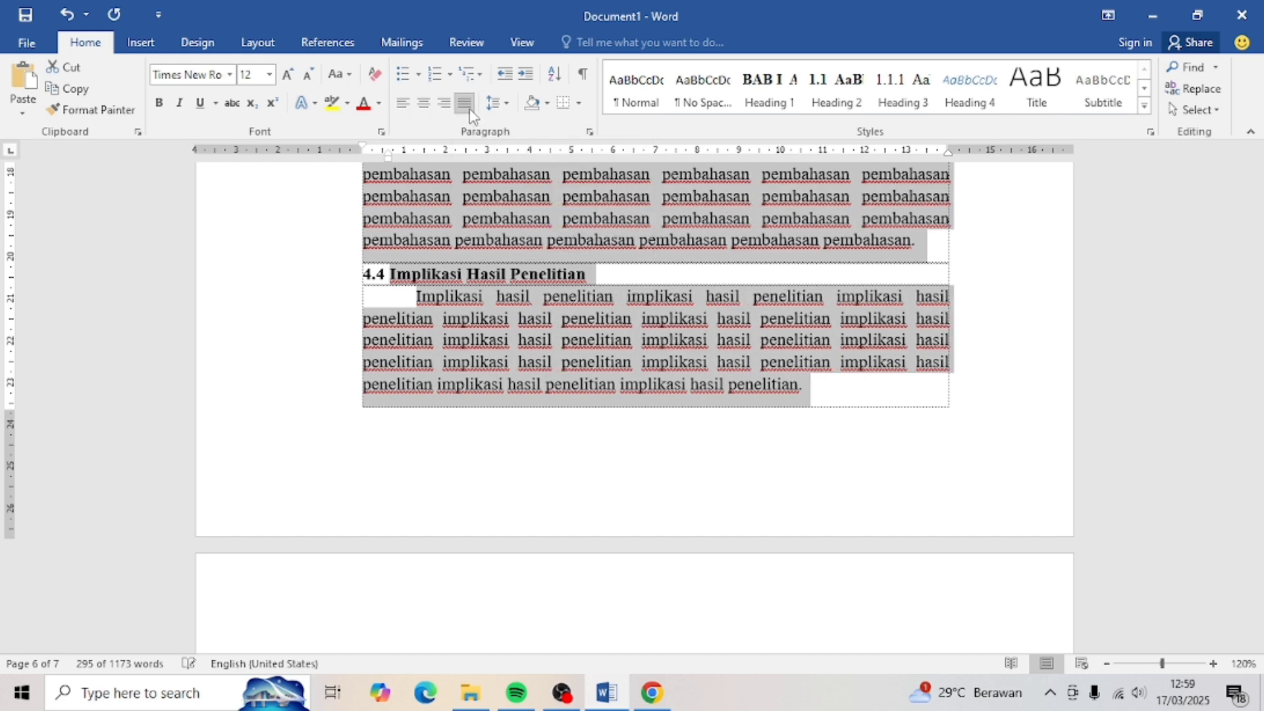
- Justify the 5.1 Kesimpulan and 5.2 Saran paragraphs
scroll(401, 288, "down", 5)
left_click_drag(393, 259, 800, 514)
left_click(466, 104)
left_click(507, 368)
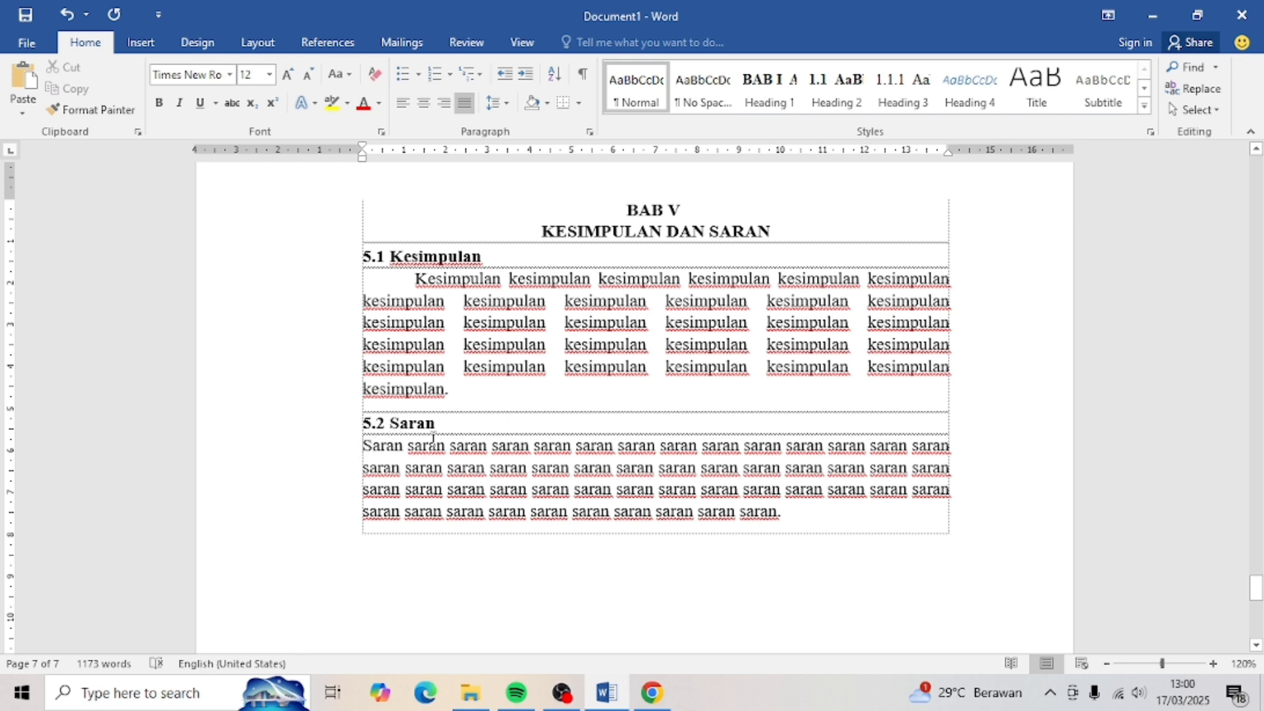
- Give the 5.2 Saran paragraph a 1.27 cm first-line indent in the Paragraph dialog
left_click(589, 132)
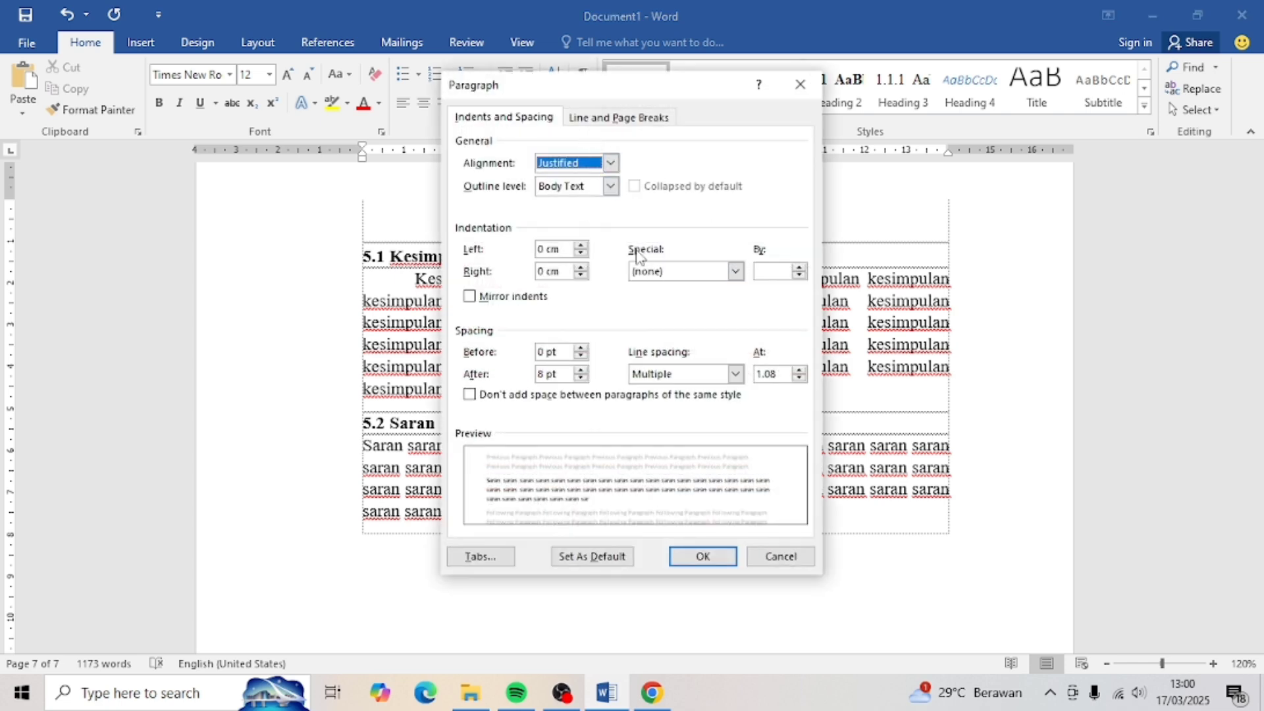
left_click(737, 272)
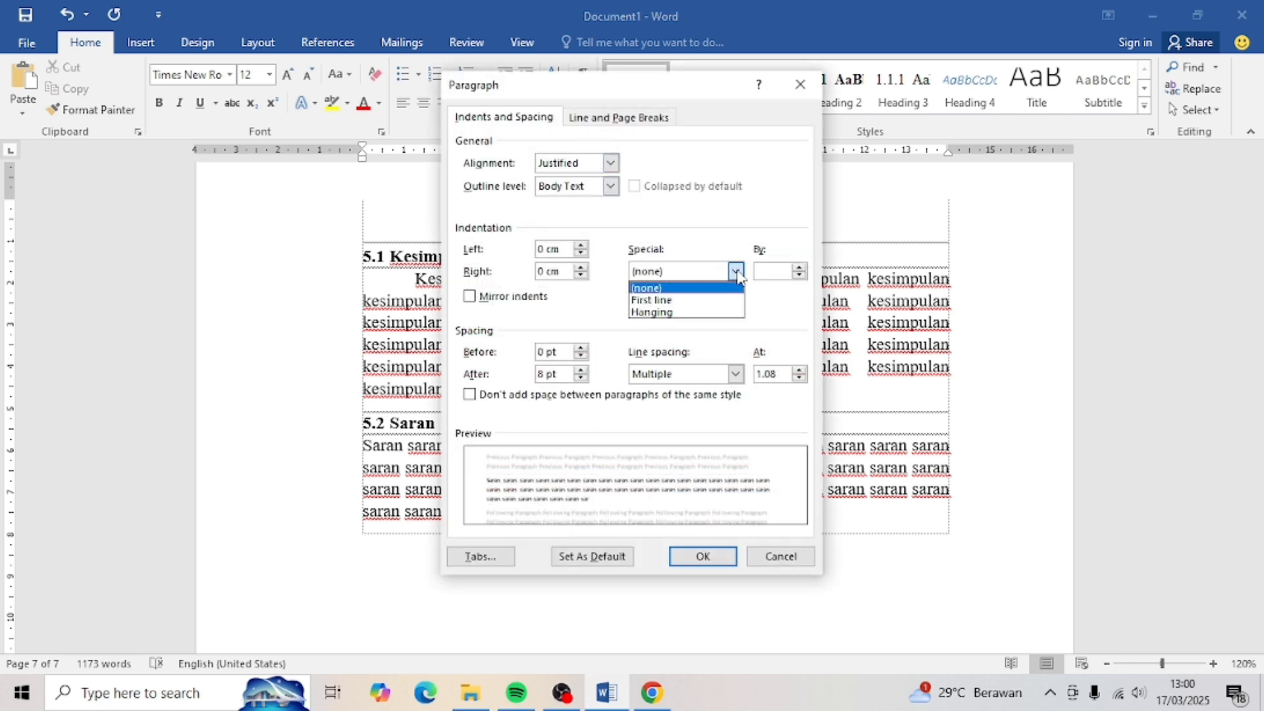
left_click(662, 301)
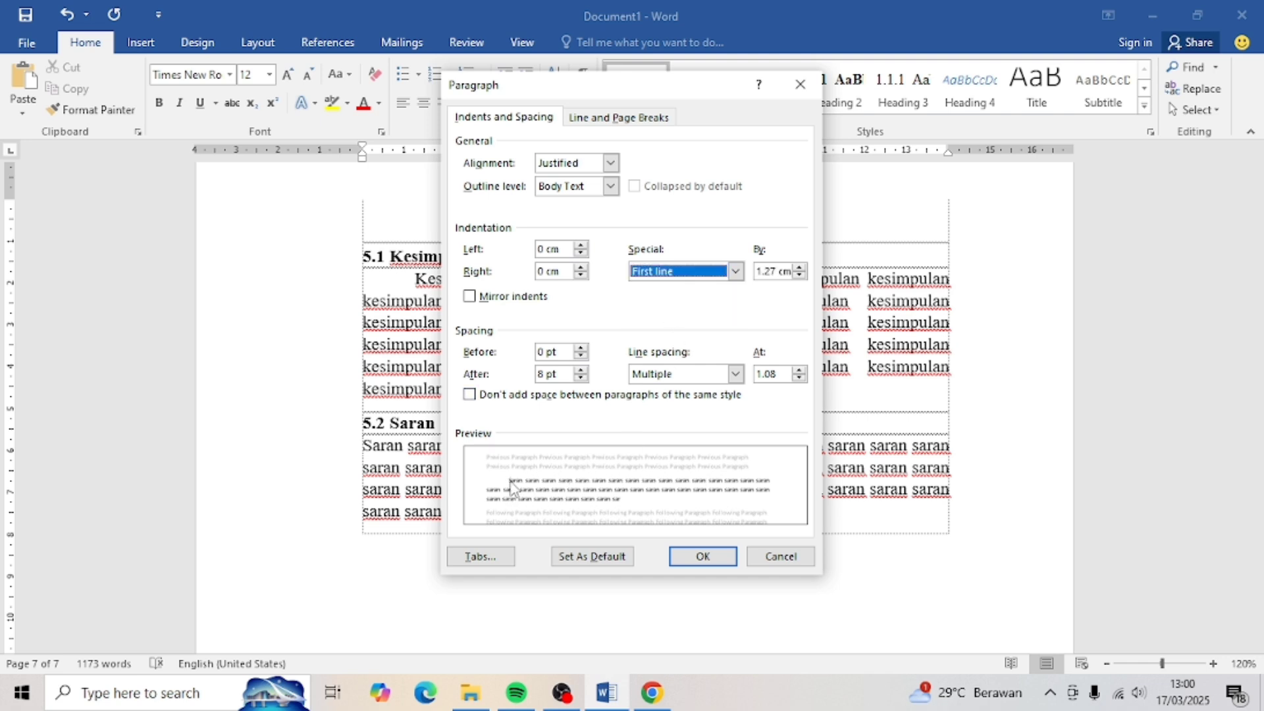
left_click(719, 559)
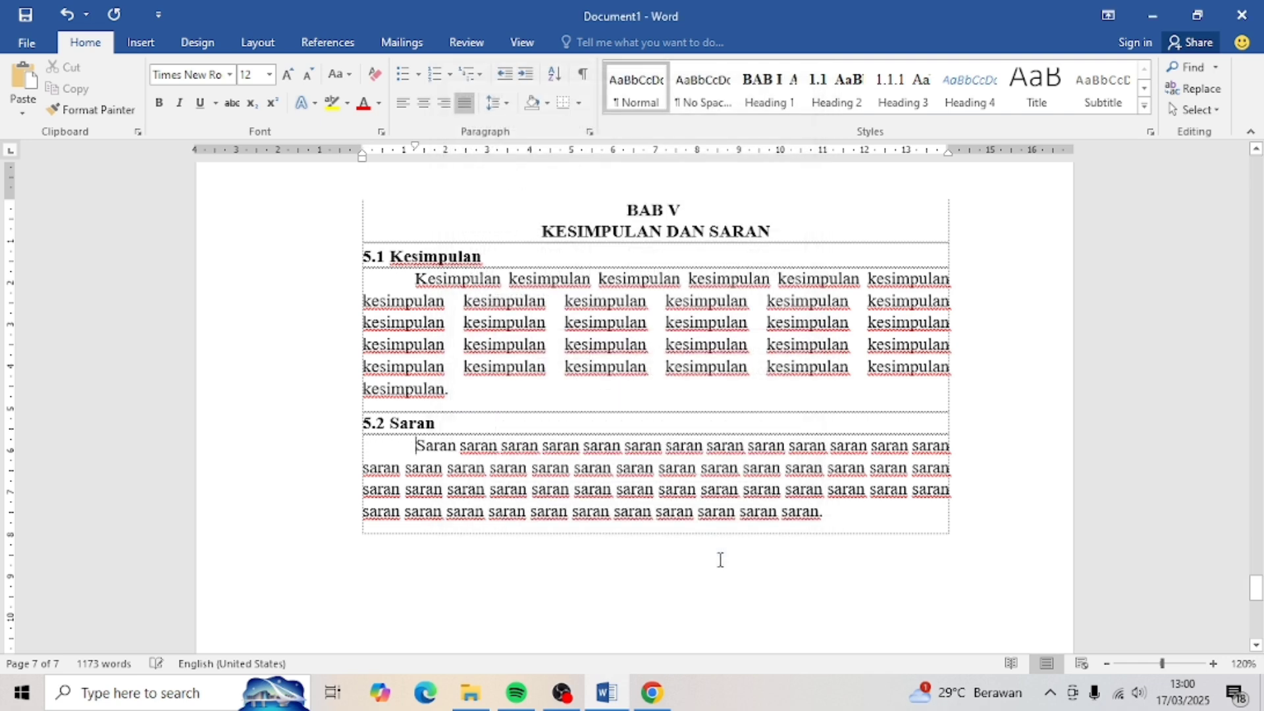
scroll(733, 429, "up", 20)
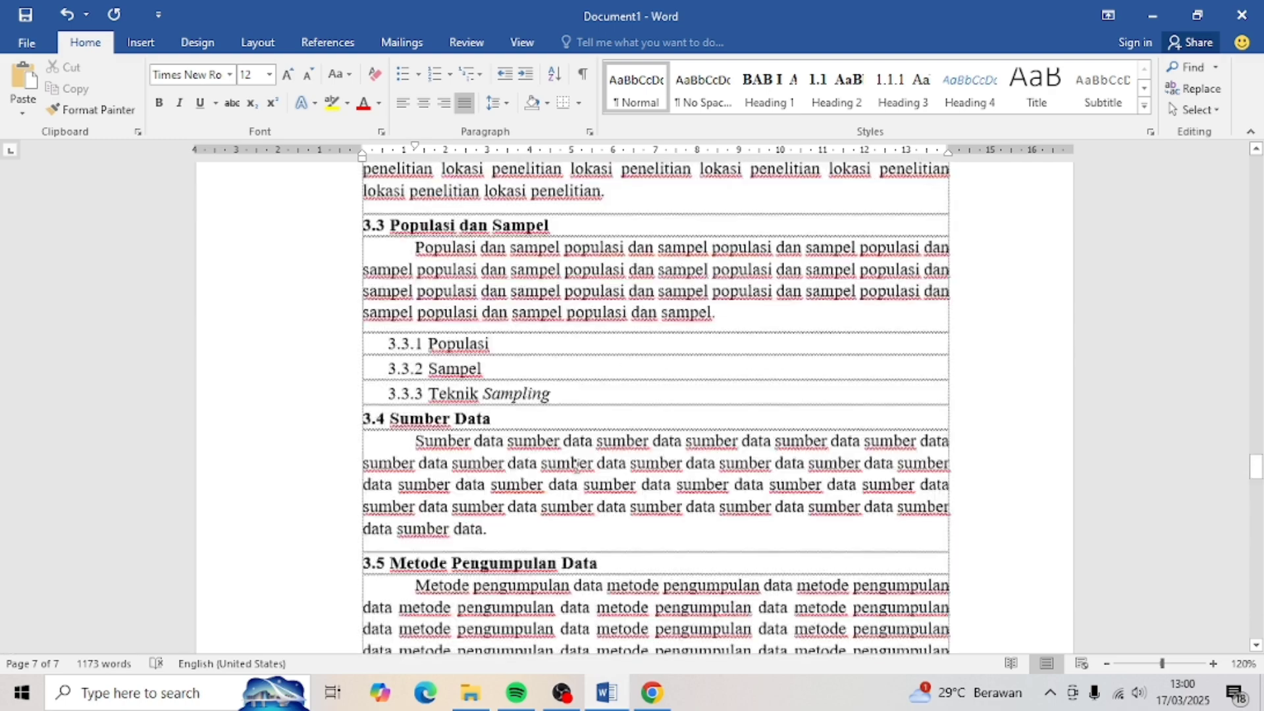
- Start a 1. numbered list under 2.1.3 with the item 'sumber daya bernilai', indented right
left_click(759, 418)
key("Return")
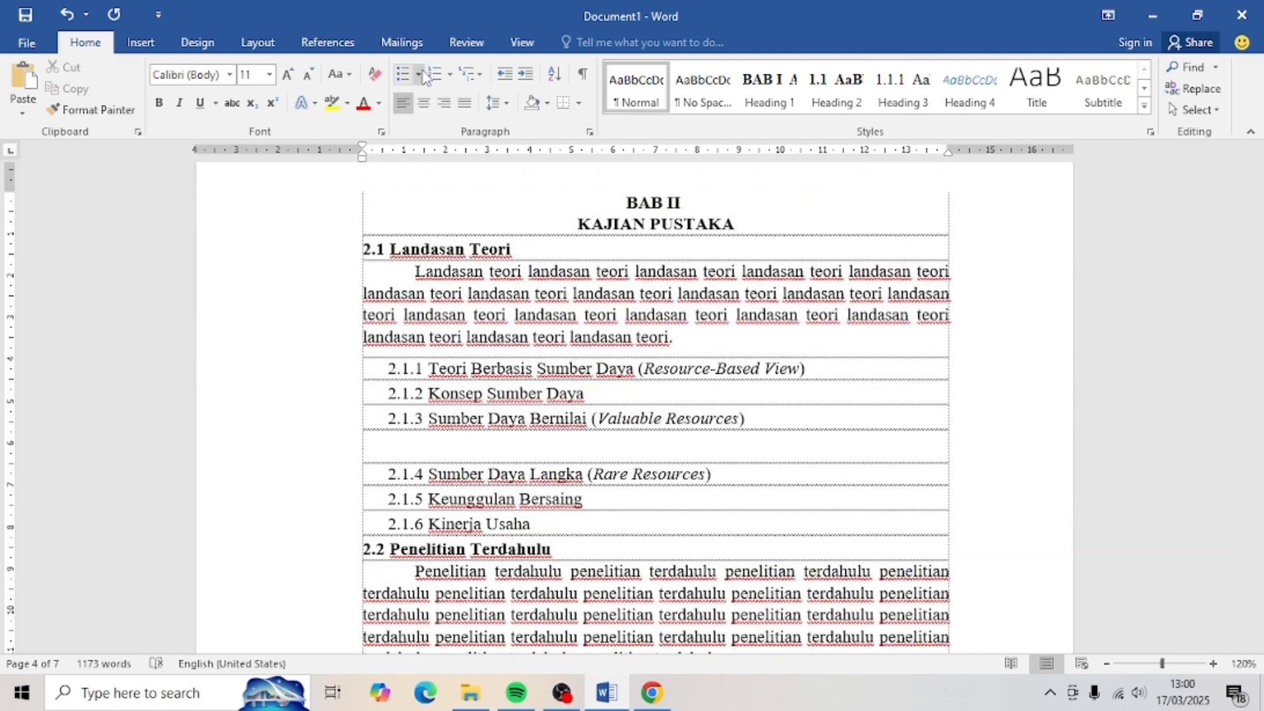
left_click(450, 75)
left_click(523, 143)
left_click_drag(415, 156, 458, 158)
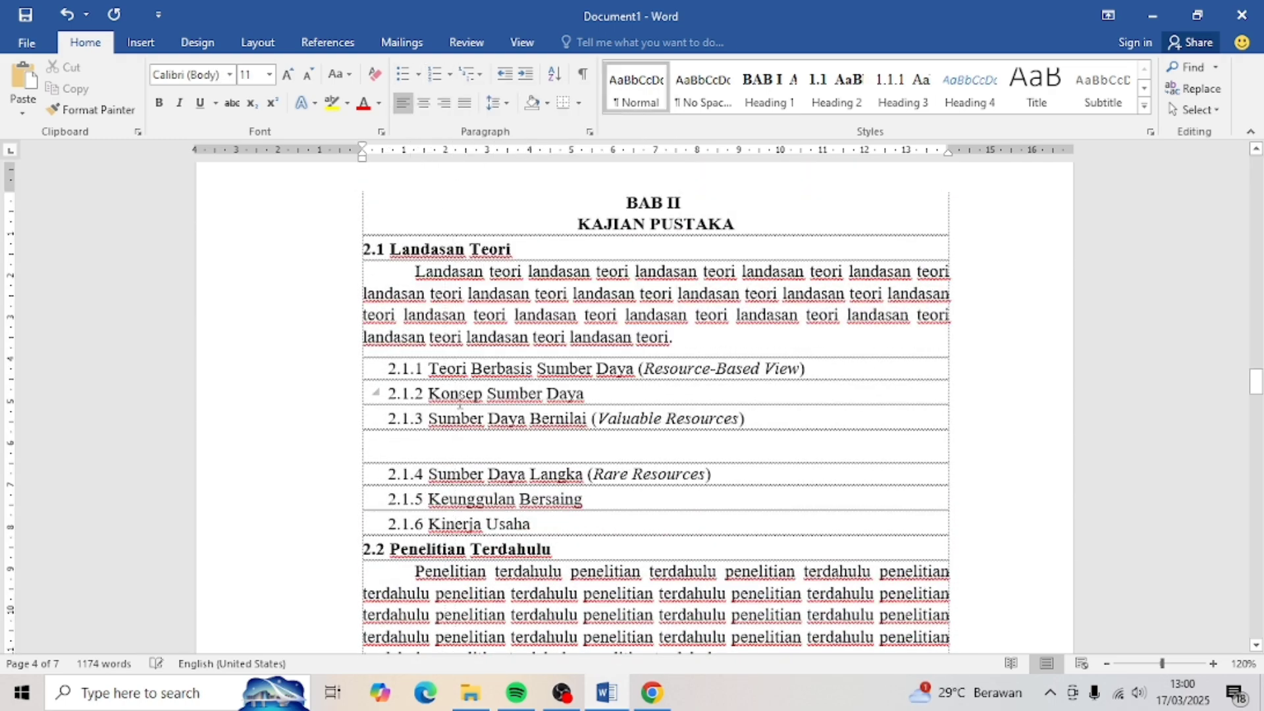
type("sumber daya bernilai")
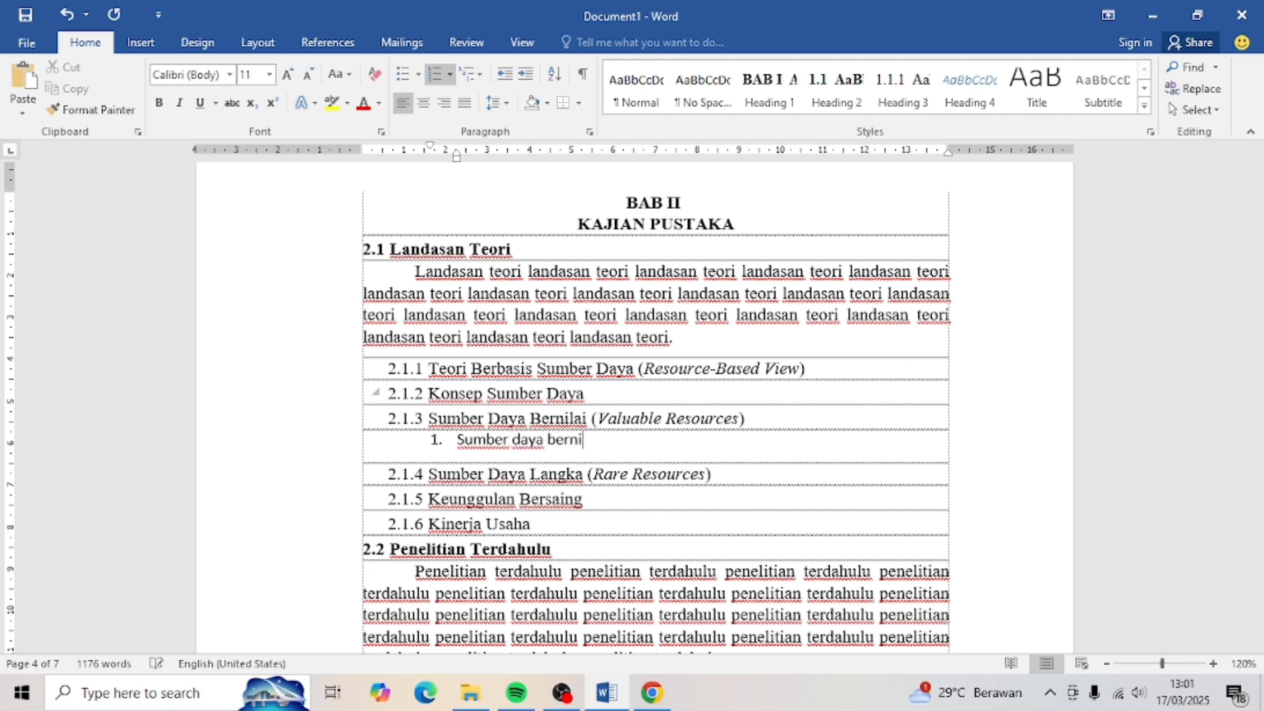
key("Return")
key("BackSpace")
key("BackSpace")
- Add demoted 'sumber daya bernilai' items at the a. and 1) numbering levels
key("Return")
left_click(449, 74)
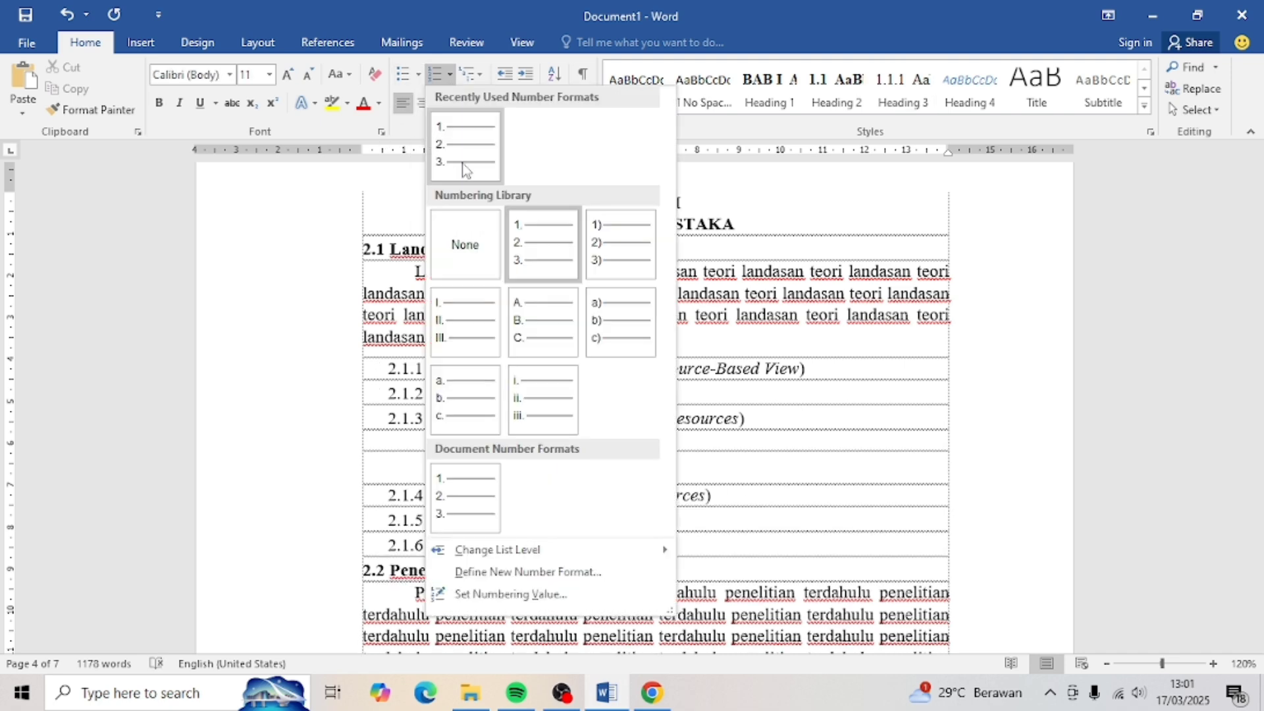
left_click(463, 169)
key("Tab")
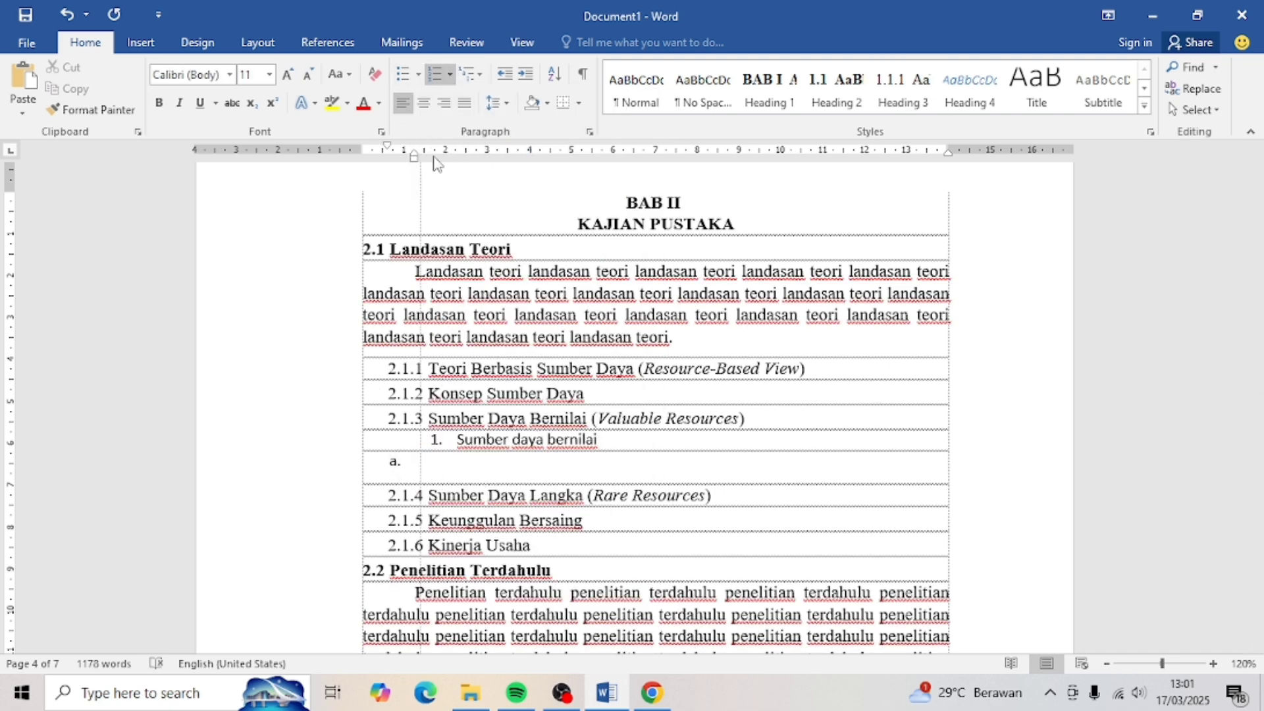
type("sumber daya bernilai")
key("Return")
left_click(449, 74)
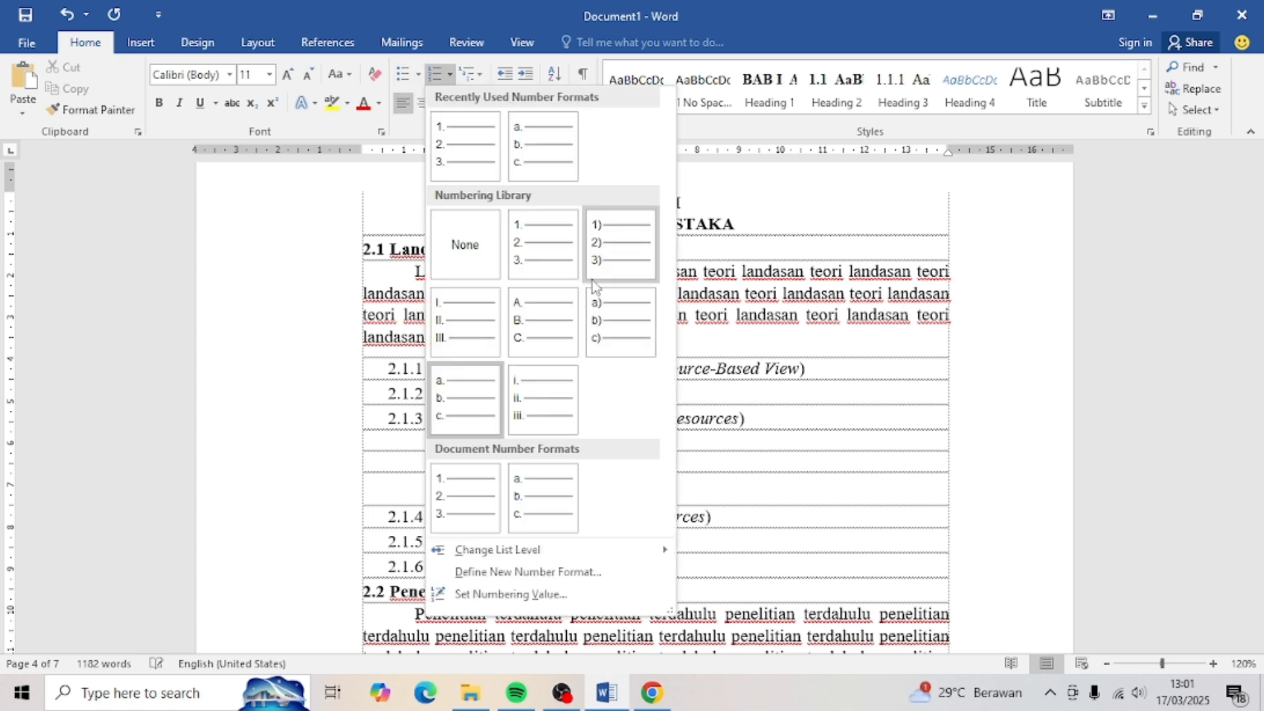
left_click(609, 253)
key("Tab")
type("Sumber daya bernilai")
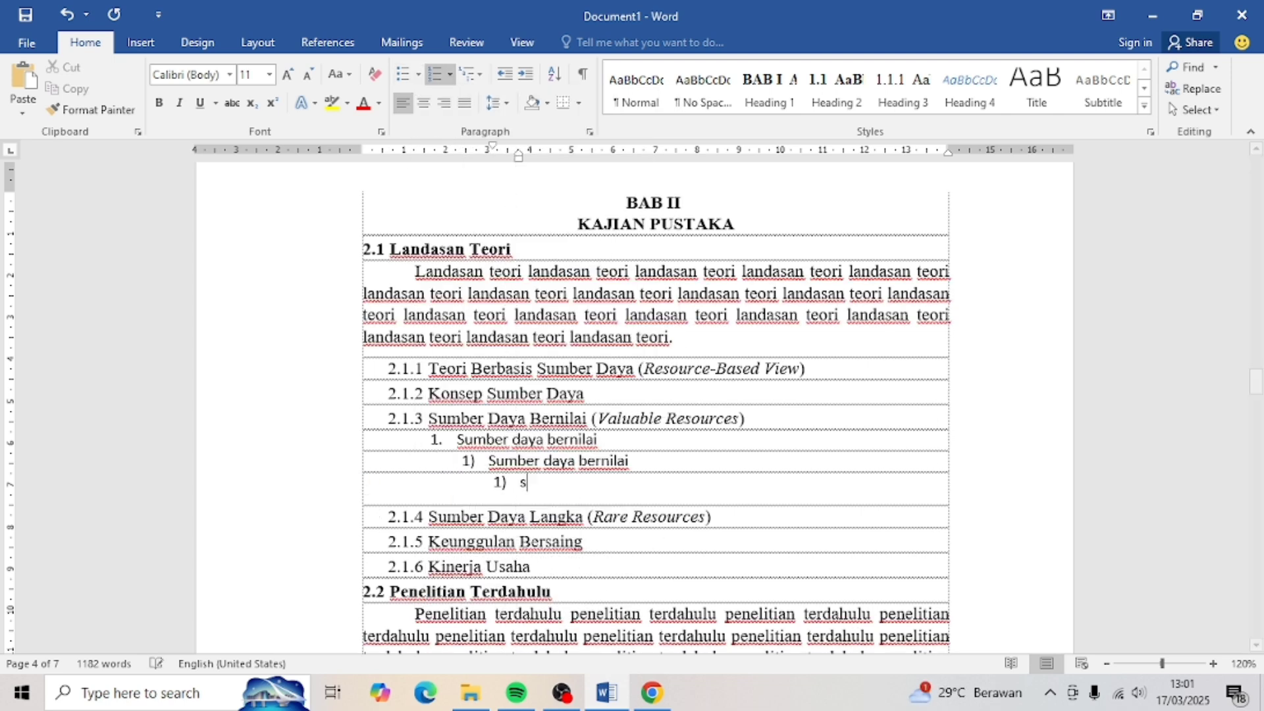
- Add a fourth-level a) 'Sumber daya bernilai' item and align its indent under its parent
key("Return")
left_click(451, 76)
left_click(609, 330)
key("Tab")
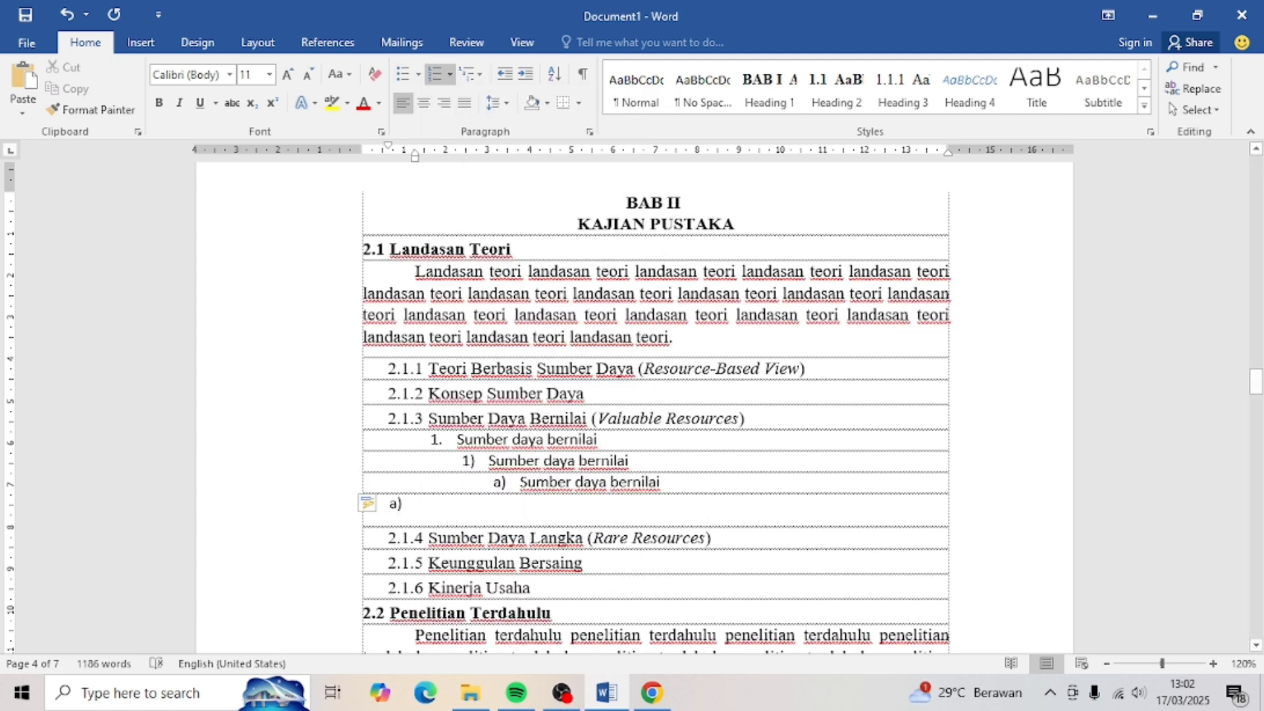
type("Sumber daya bernilai")
left_click(473, 462)
left_click(386, 508)
left_click_drag(416, 154, 520, 188)
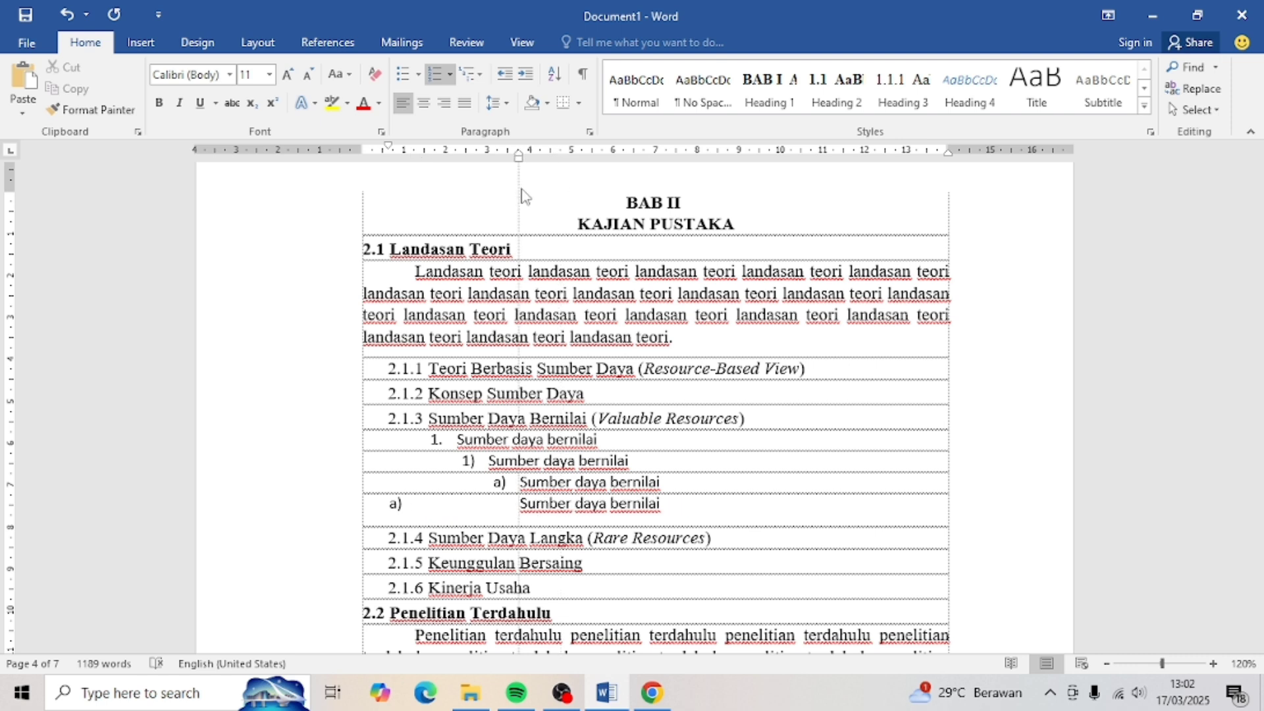
left_click(66, 14)
left_click_drag(415, 158, 550, 184)
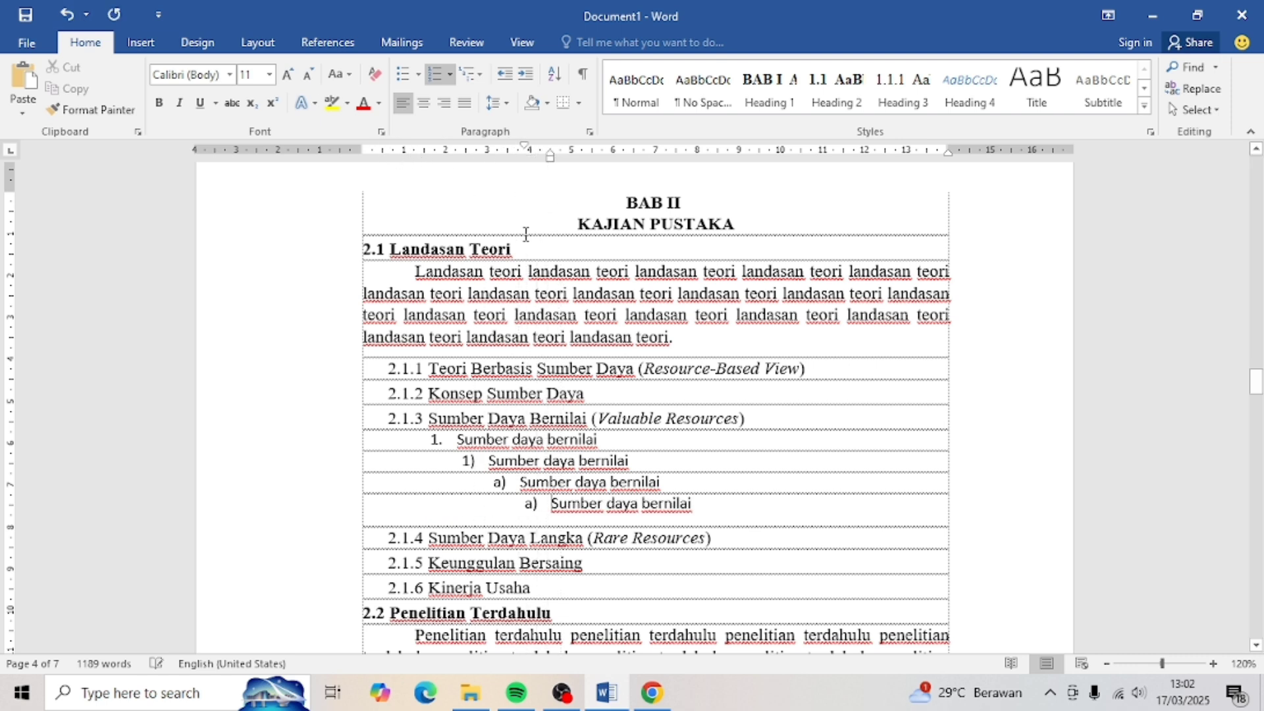
- Number the second list level as a. b. c. and the third level as 1) 2) 3)
left_click(450, 73)
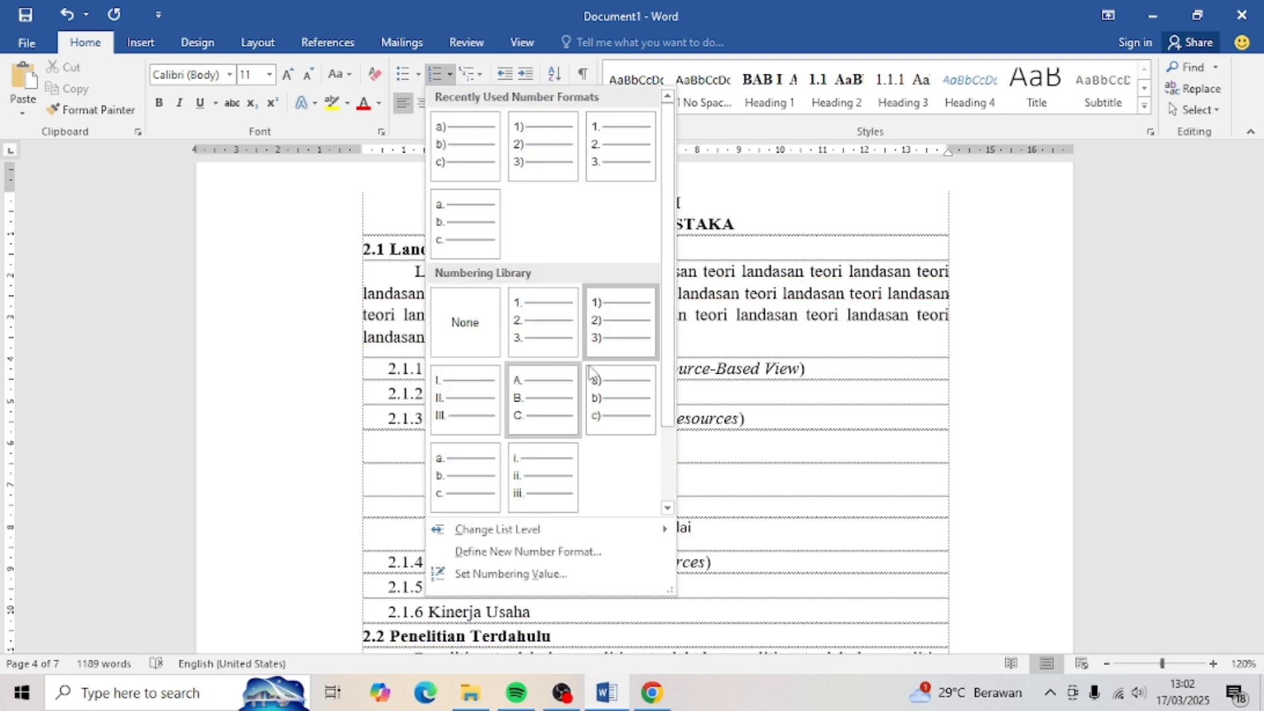
left_click(464, 242)
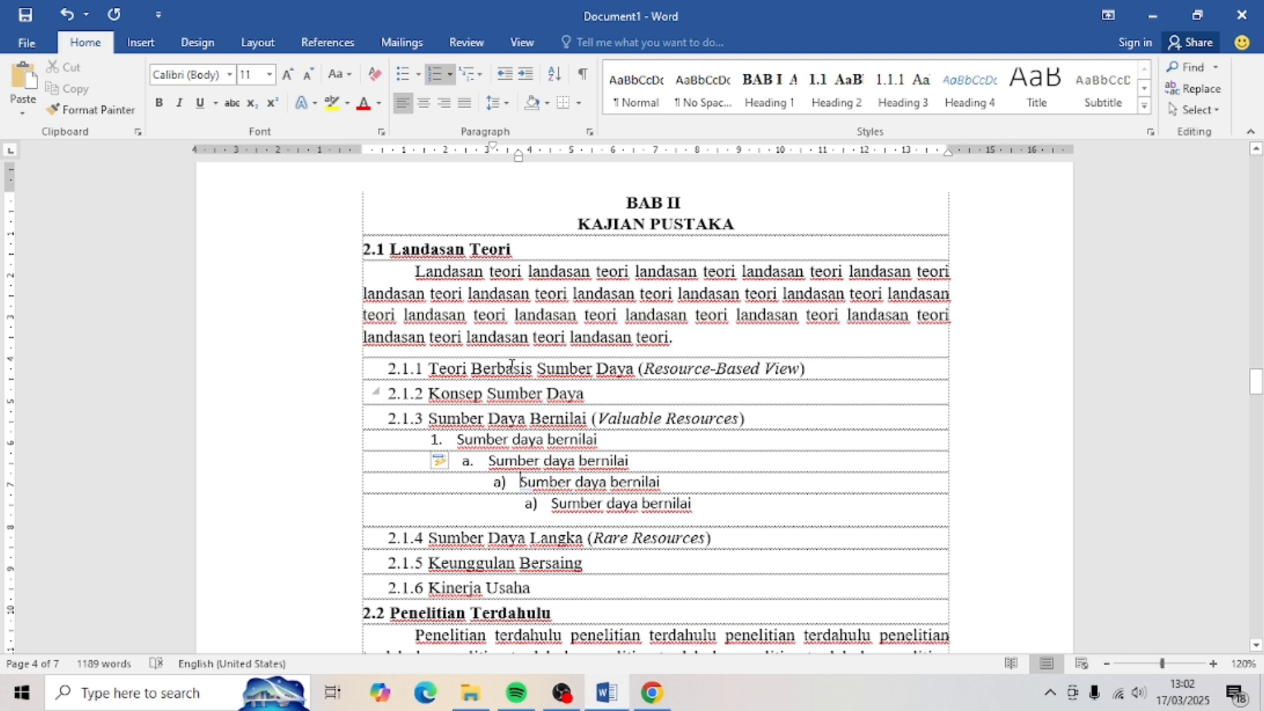
left_click(450, 74)
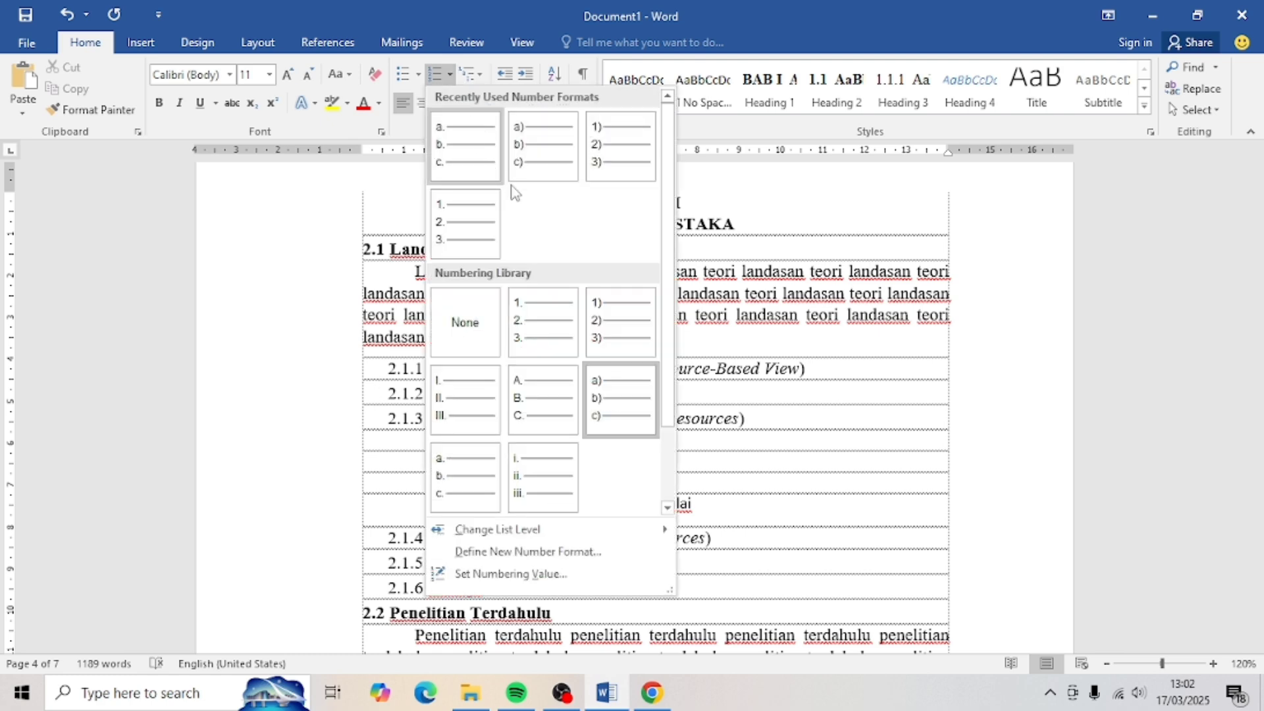
left_click(624, 164)
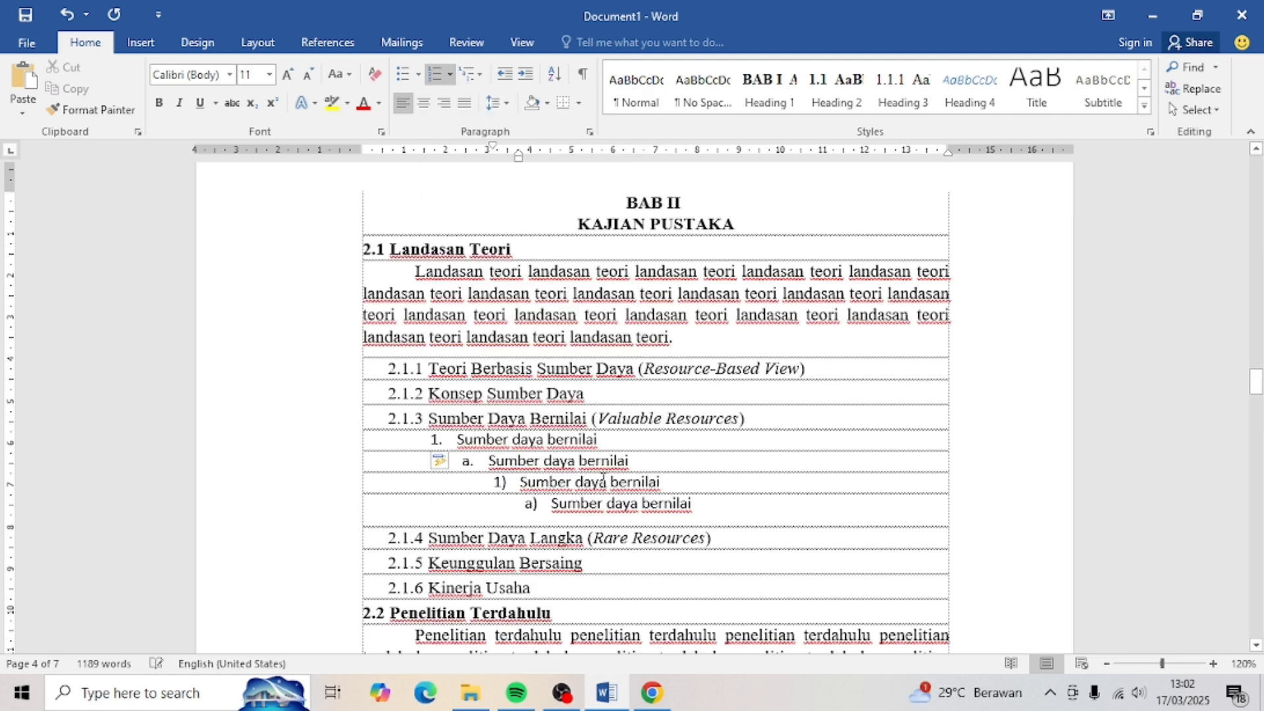
- Set all four Sumber daya bernilai lines to 12 pt Times New Roman
left_click_drag(701, 505, 456, 439)
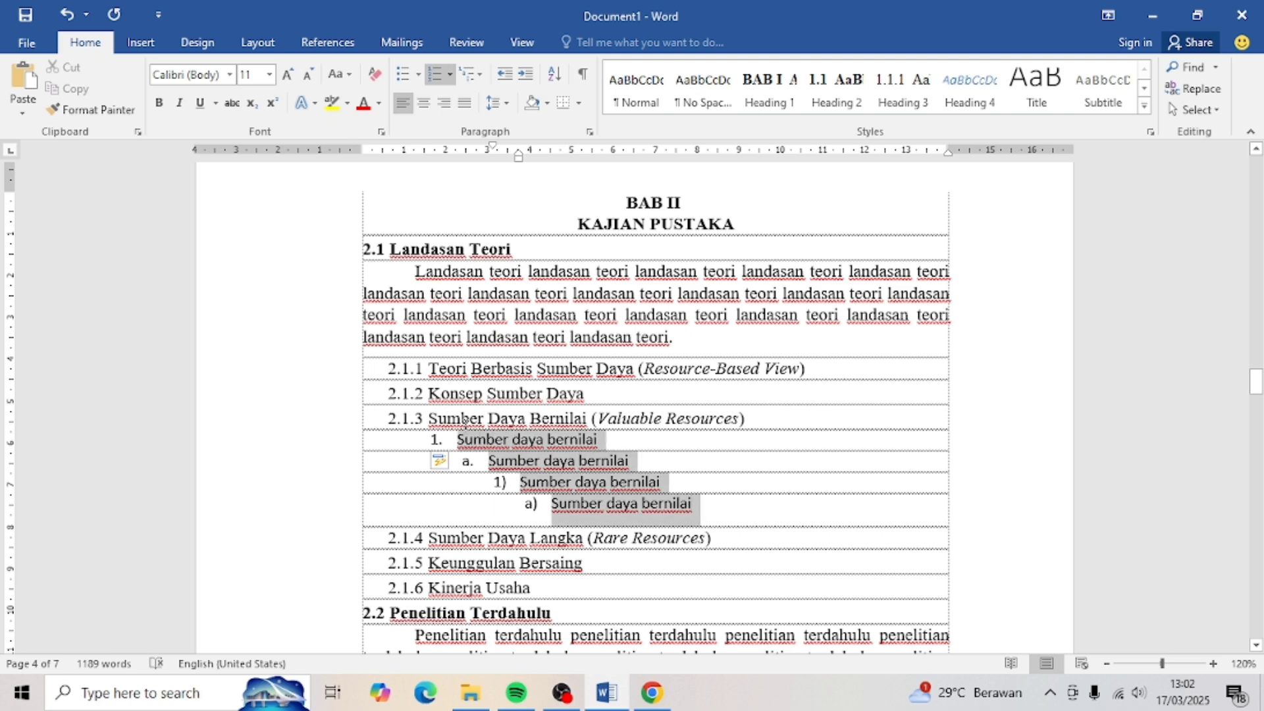
left_click(287, 74)
left_click(229, 74)
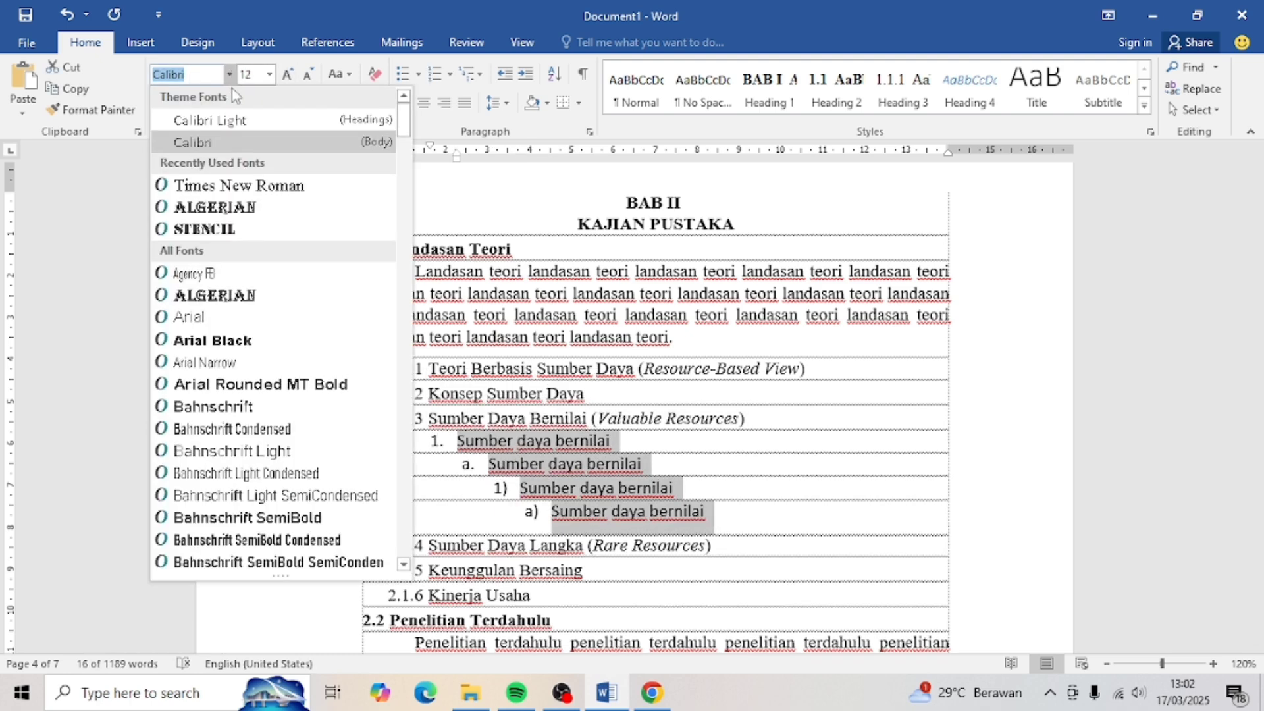
left_click(219, 189)
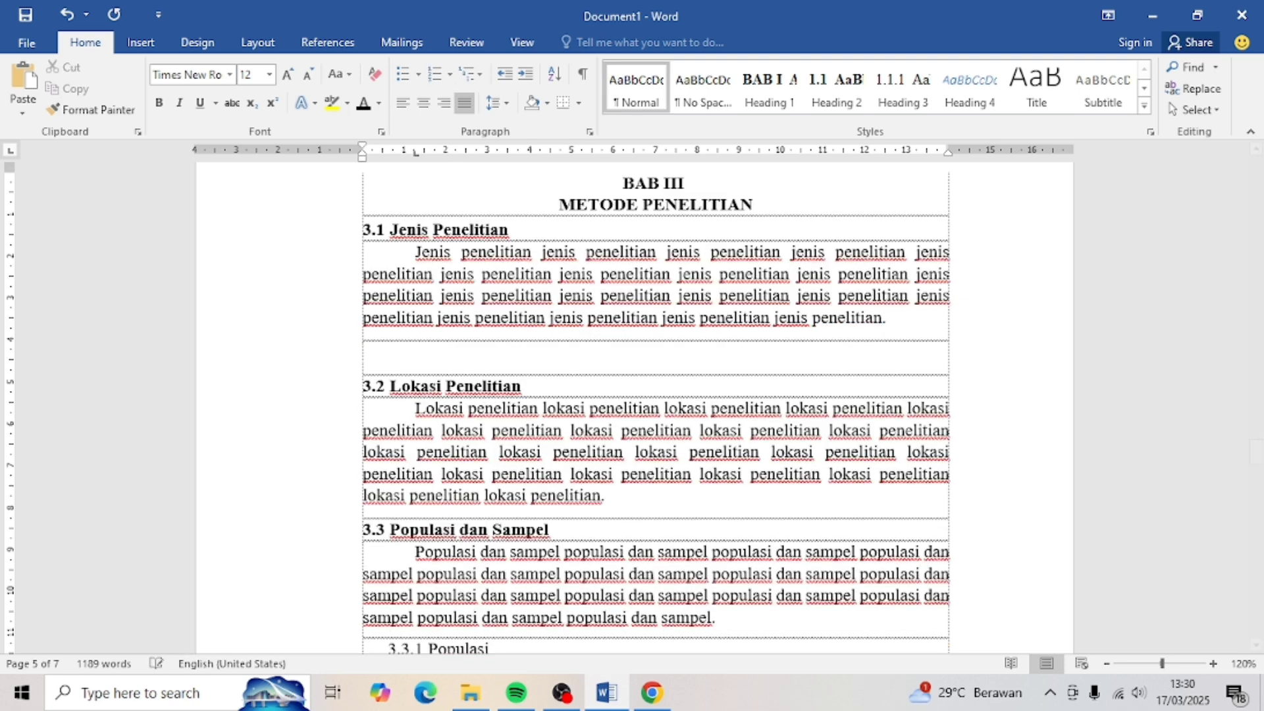
- Insert the Teknik Penarikan Data image from the Downloads folder
left_click(142, 43)
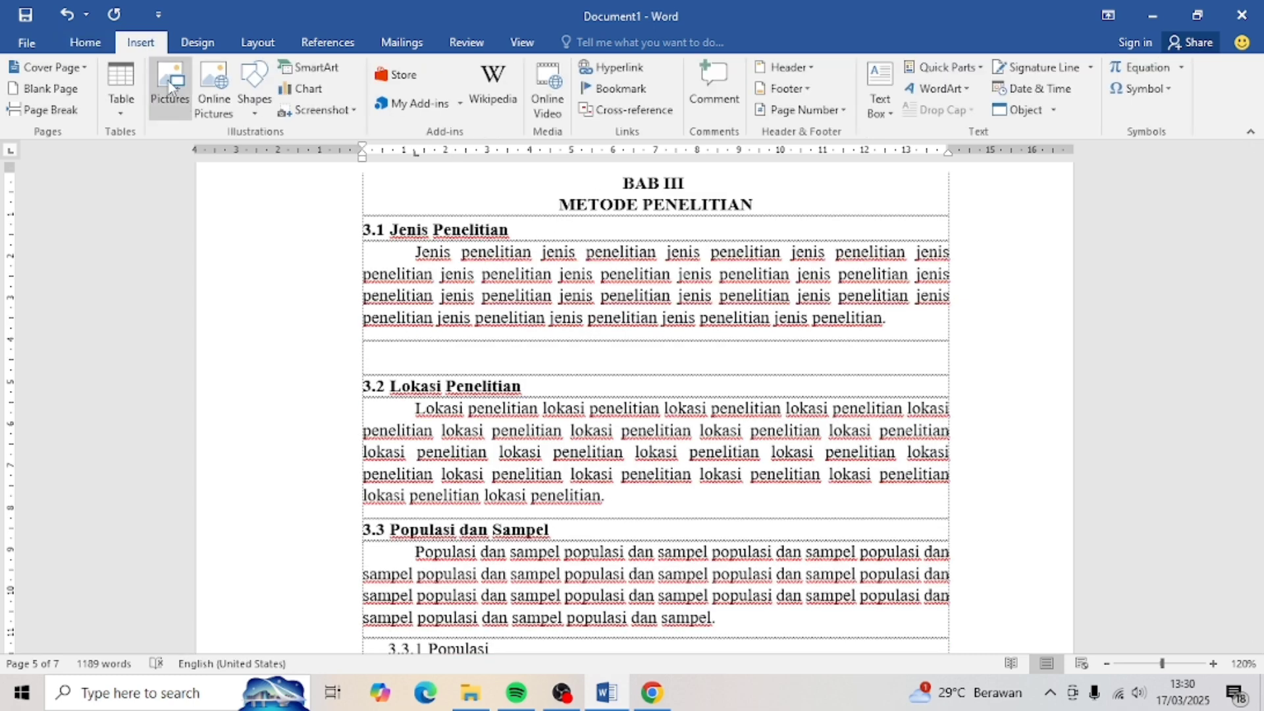
left_click(183, 102)
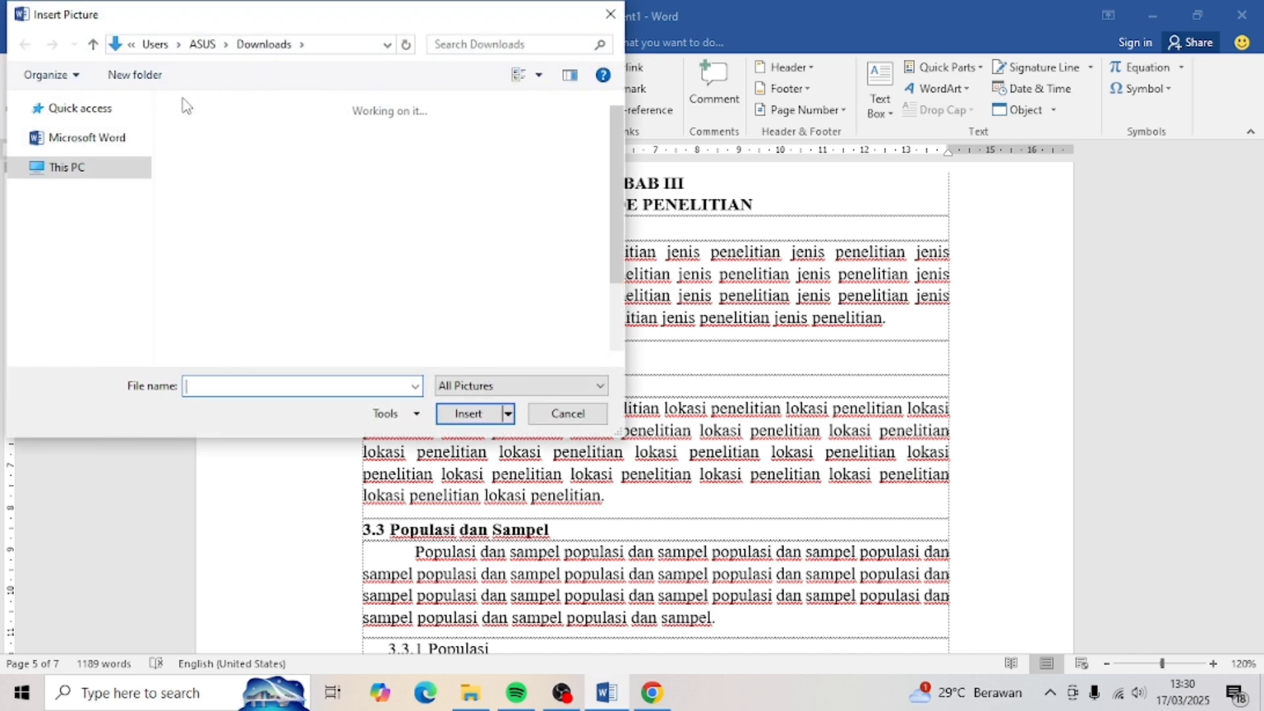
left_click(105, 125)
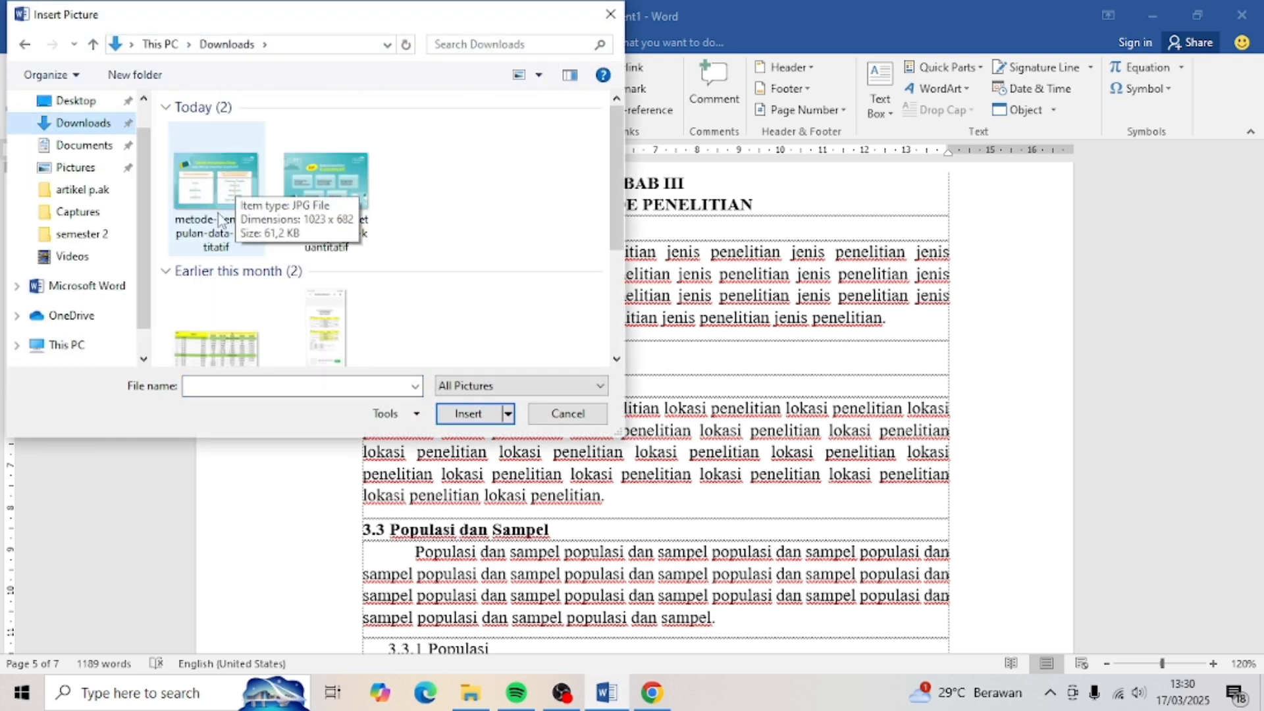
double_click(221, 214)
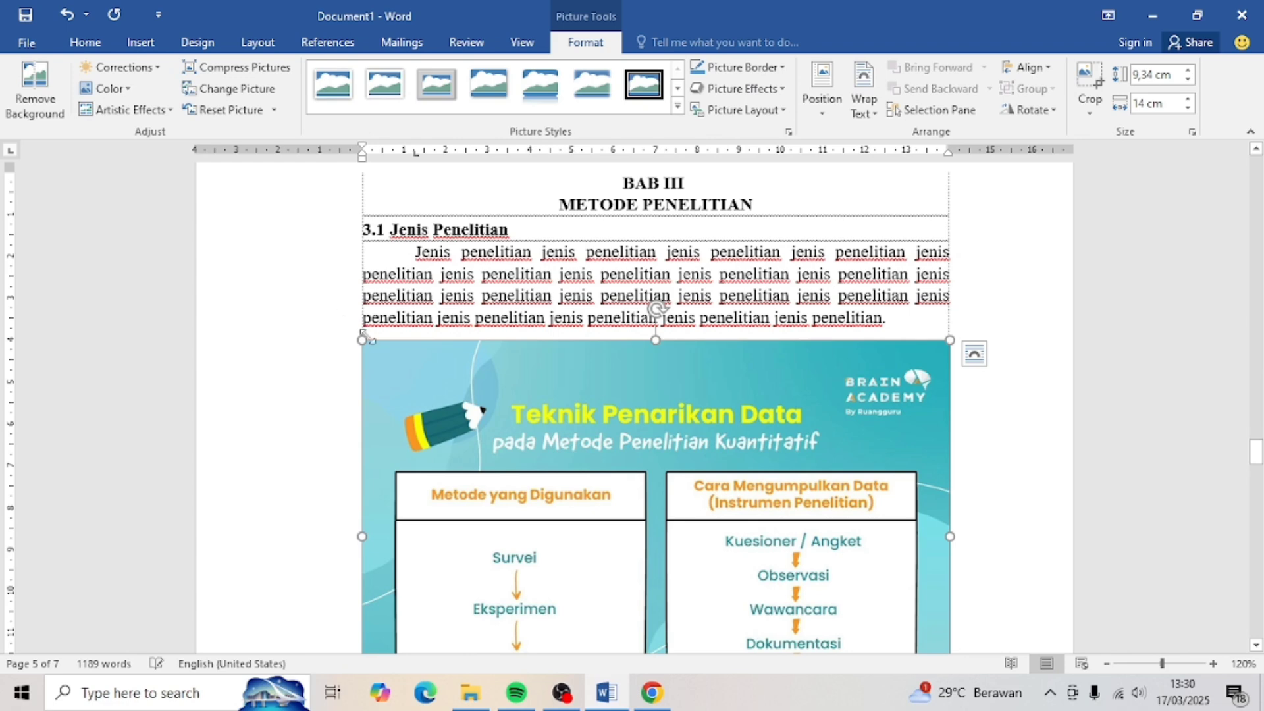
- Shrink the picture to about 4.99 × 7.49 cm and centre it on the page
left_click_drag(361, 341, 579, 487)
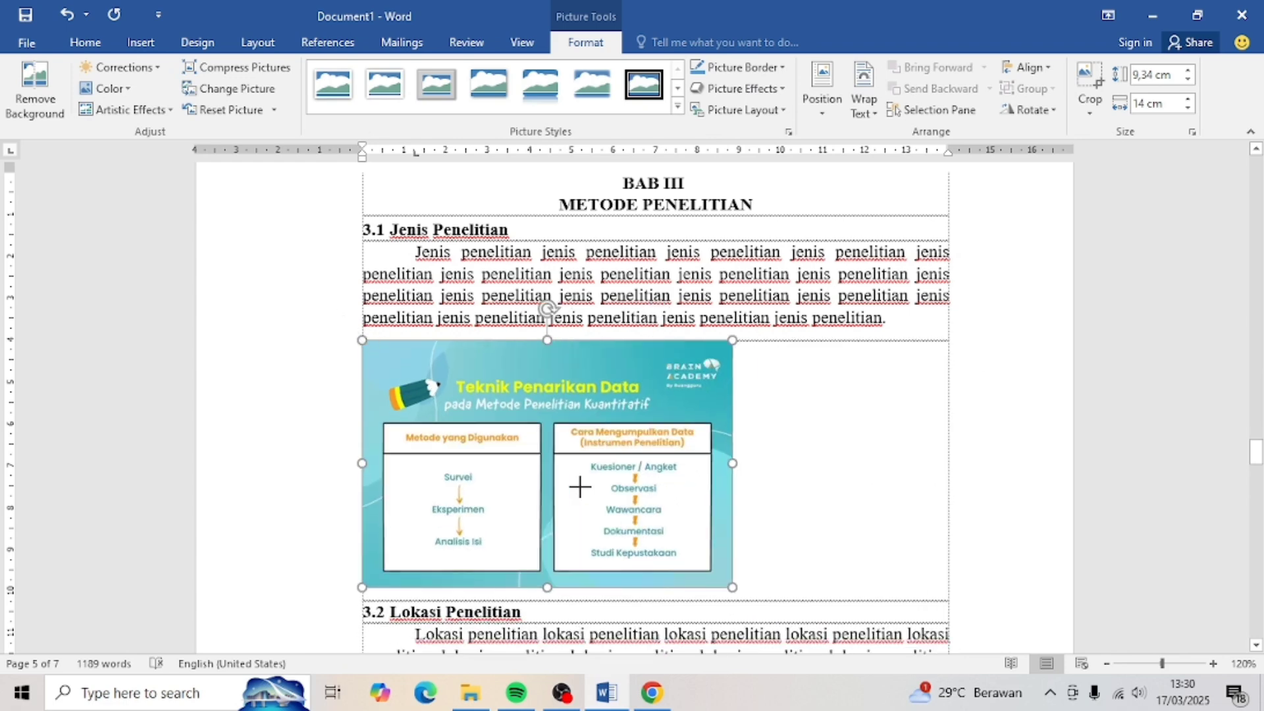
left_click_drag(732, 587, 677, 551)
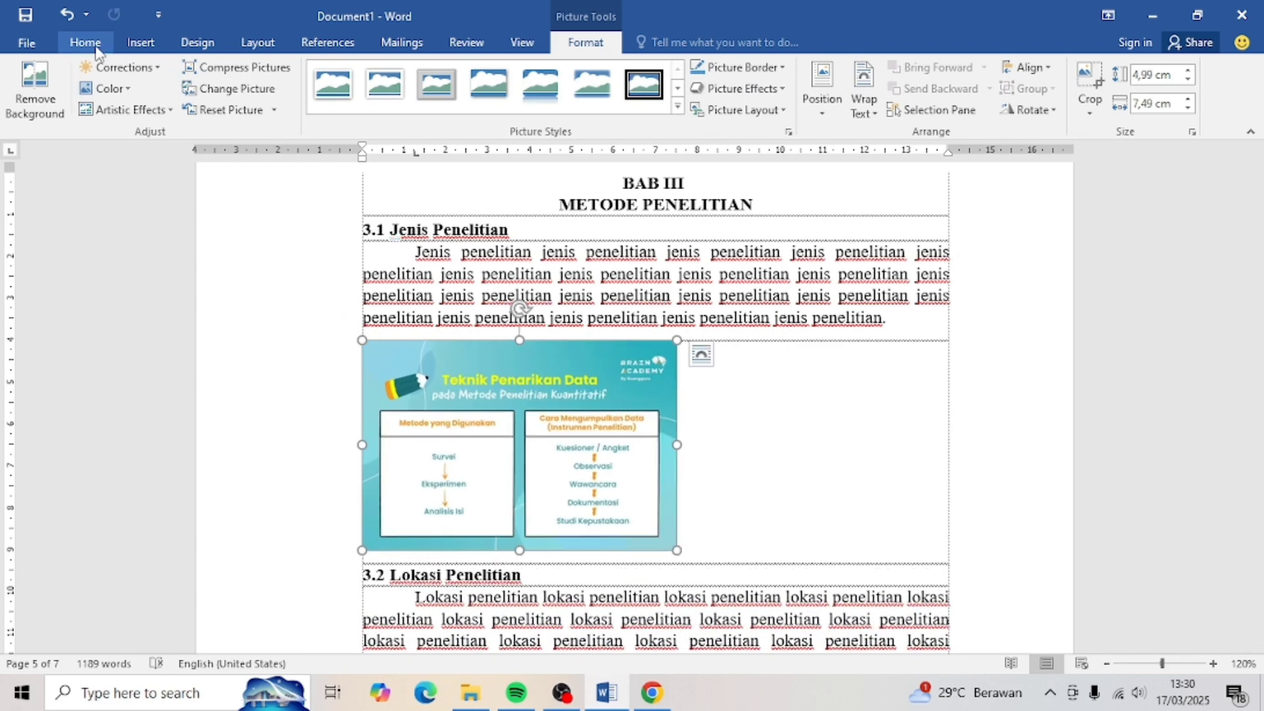
left_click(96, 51)
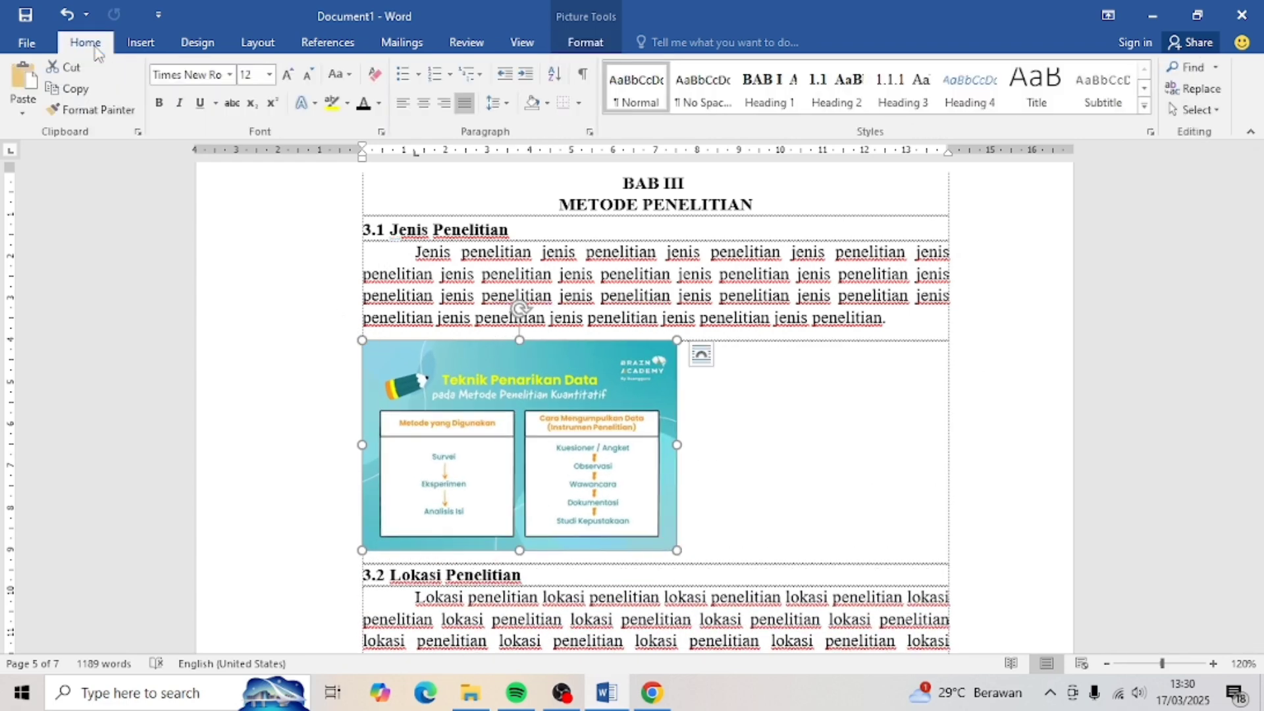
left_click(417, 108)
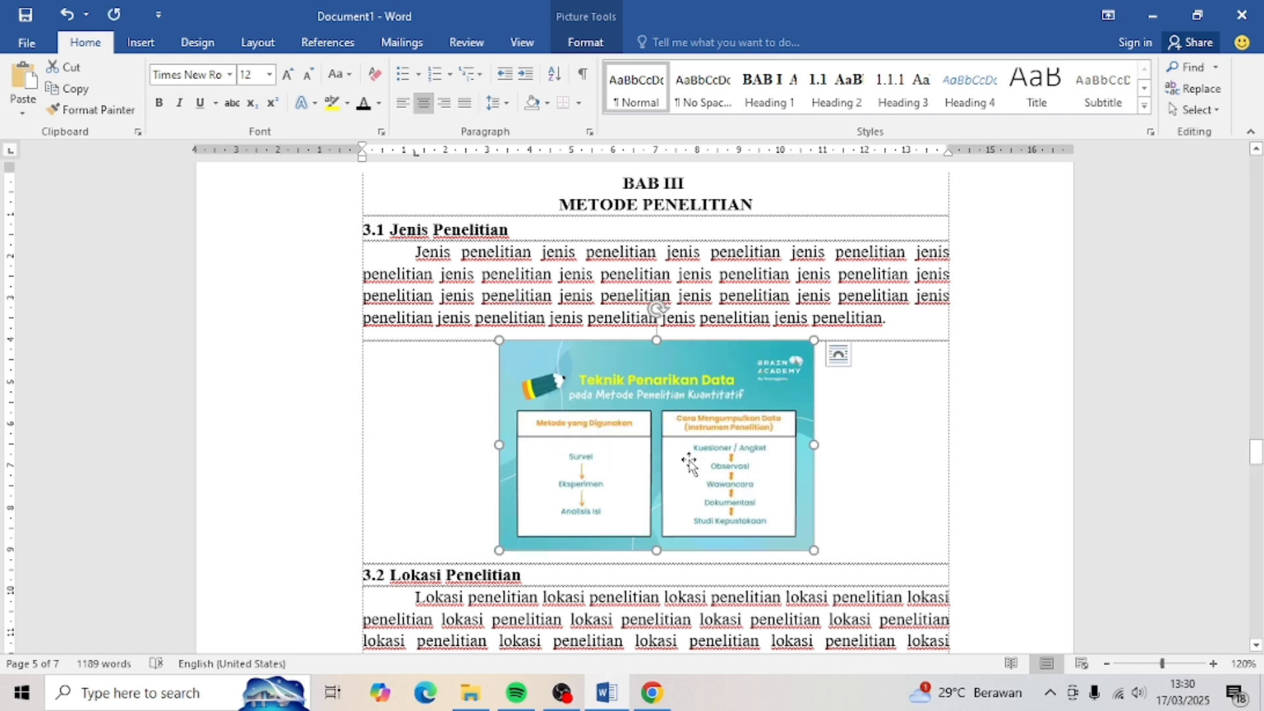
key("ctrl+z")
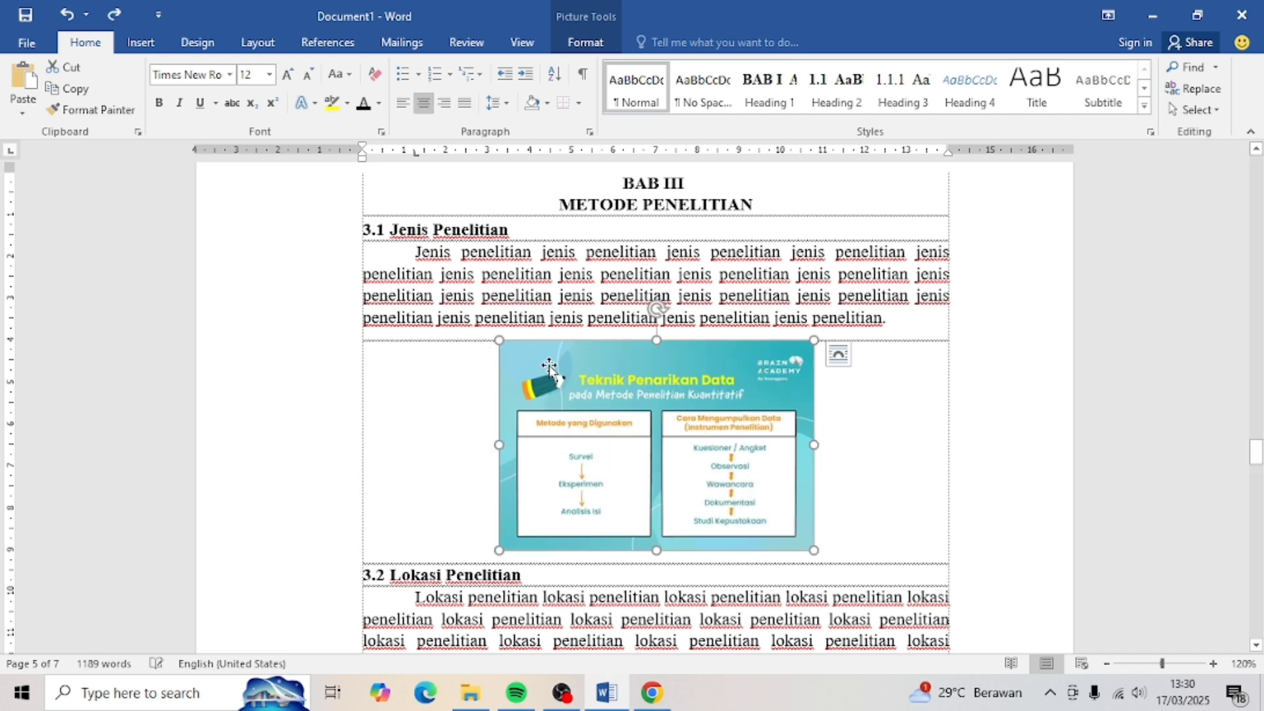
- Add a Gambar caption above the picture, numbered with the chapter number as Gambar III-1
right_click(551, 368)
mouse_move(577, 313)
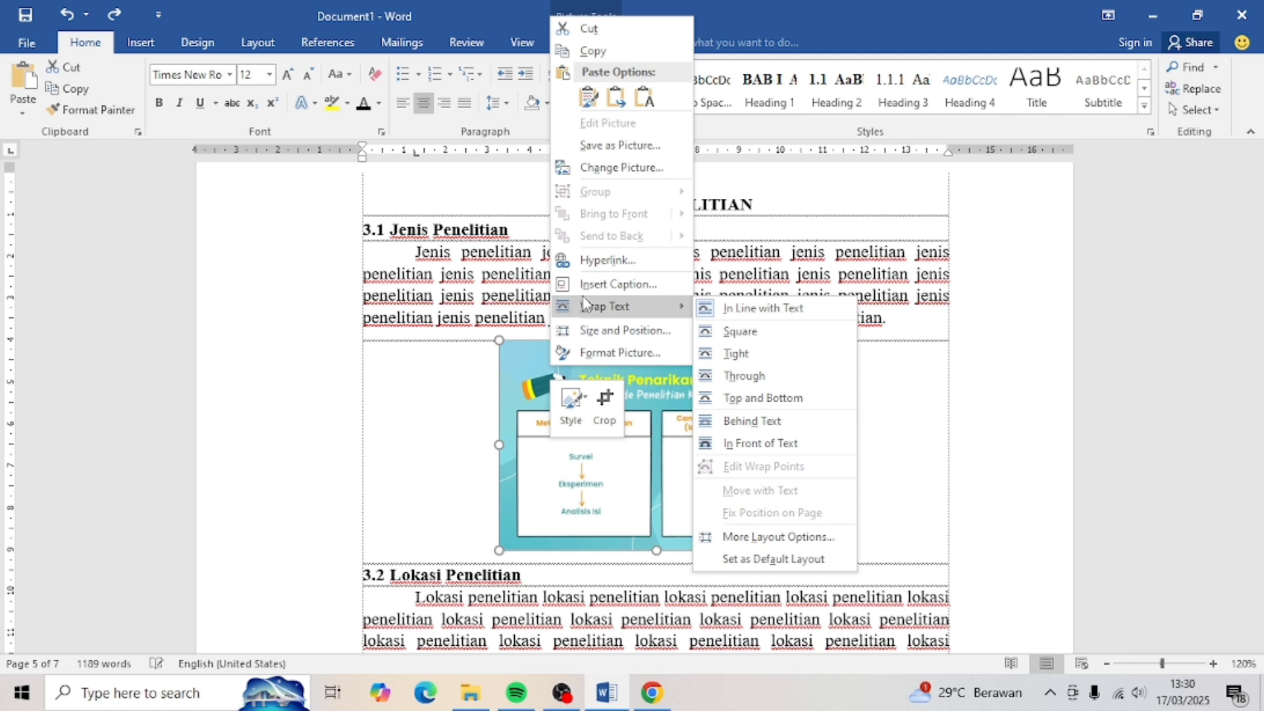
left_click(586, 285)
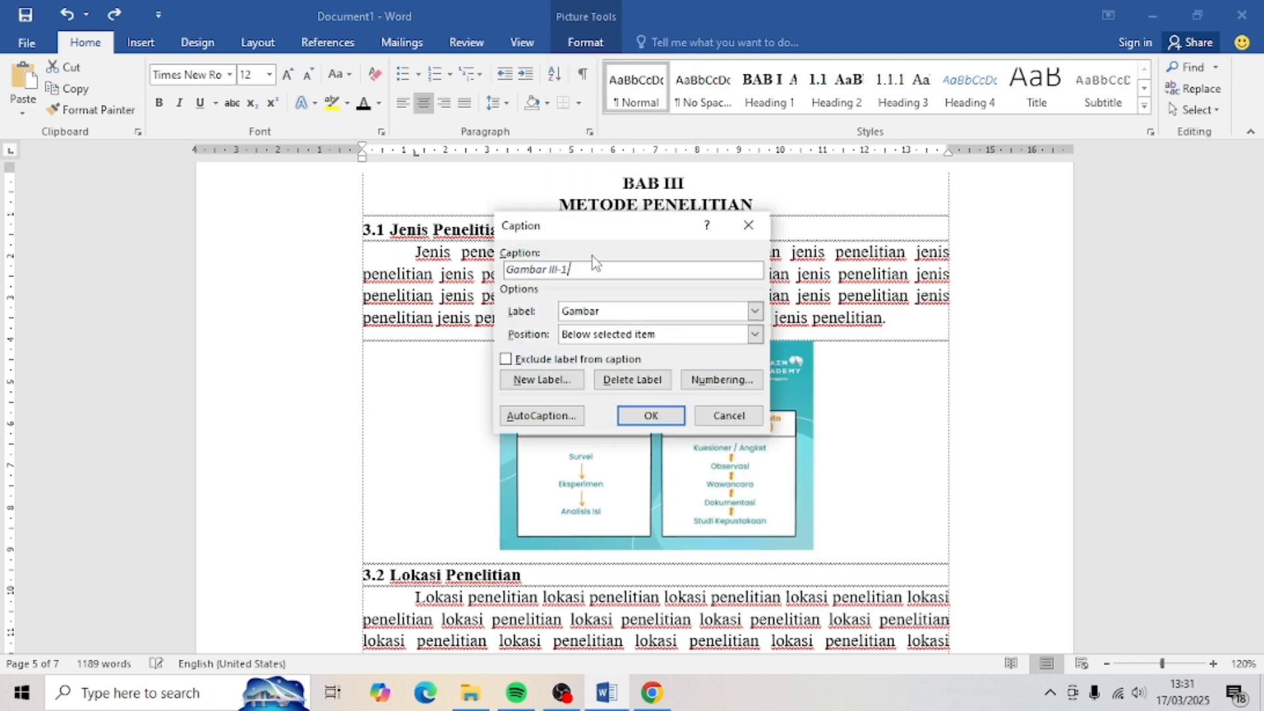
left_click(756, 312)
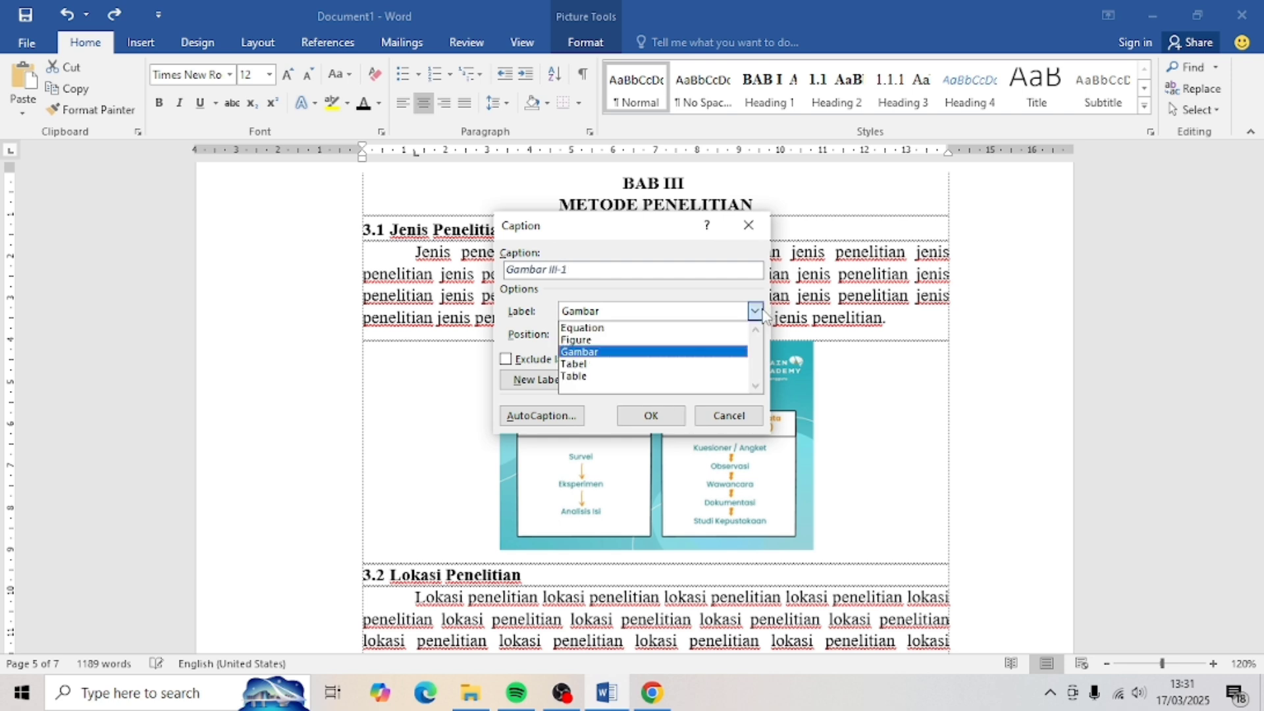
left_click(685, 352)
left_click(712, 382)
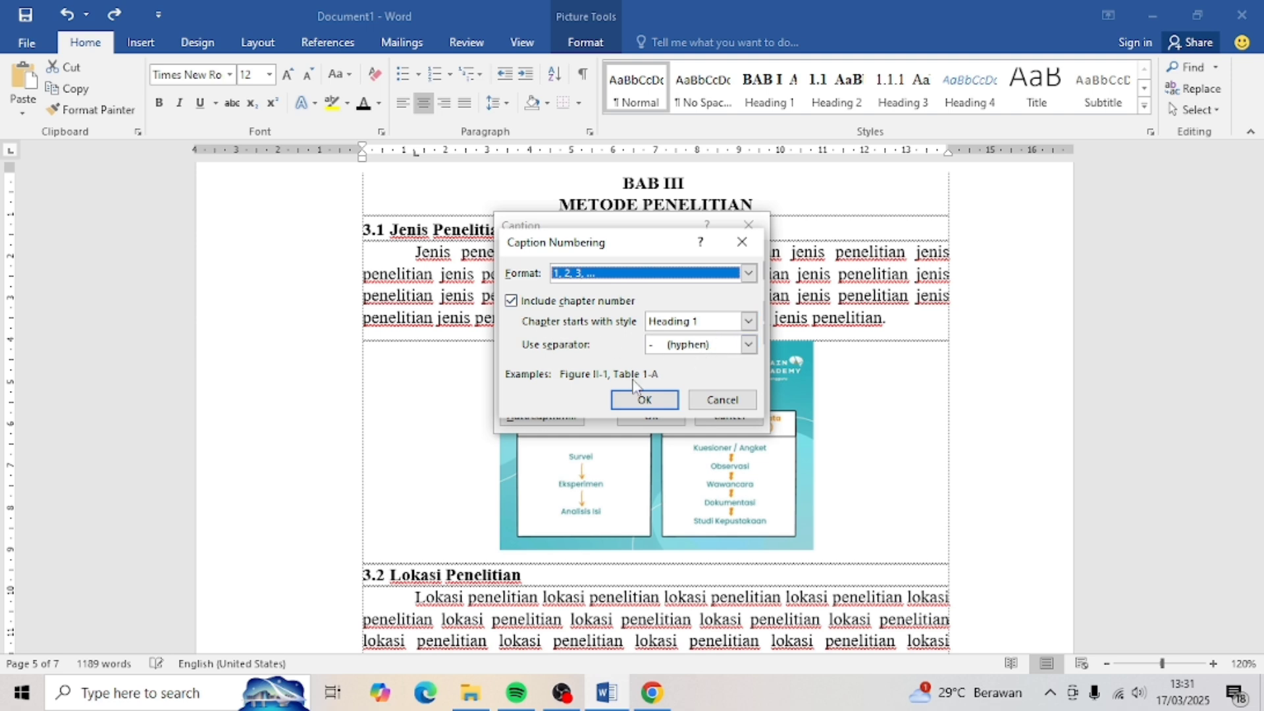
left_click(637, 403)
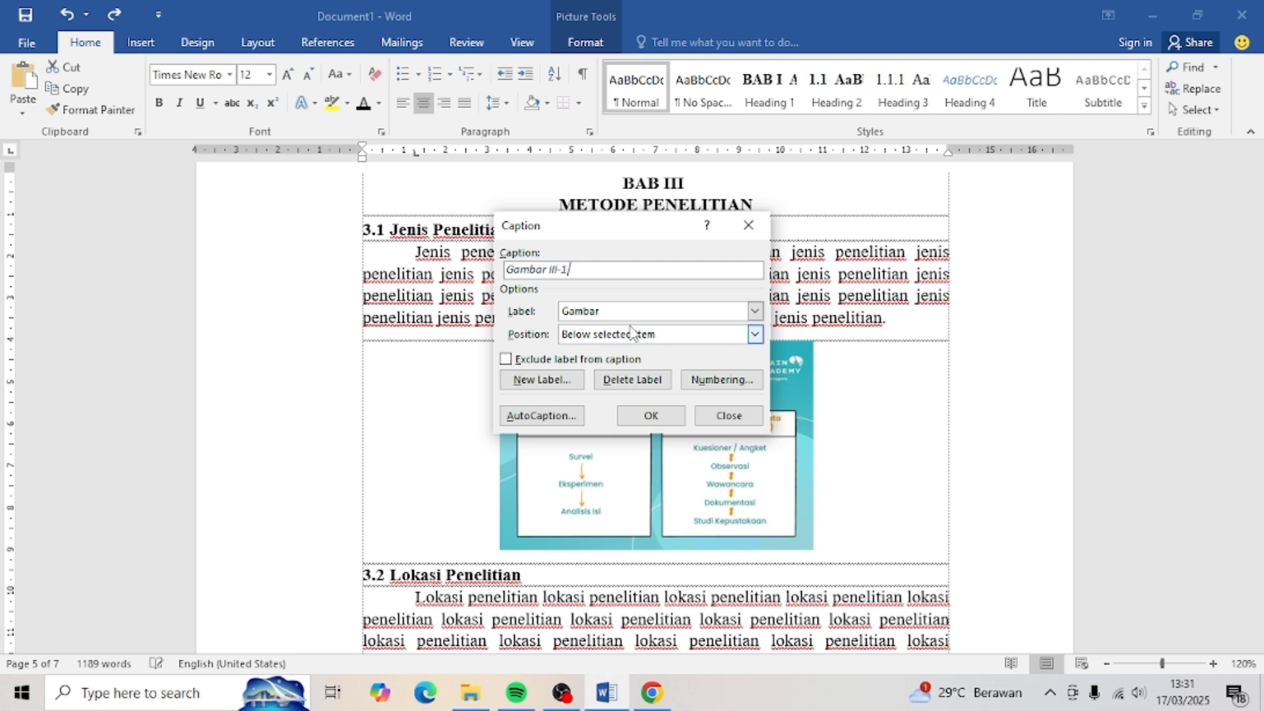
left_click(754, 336)
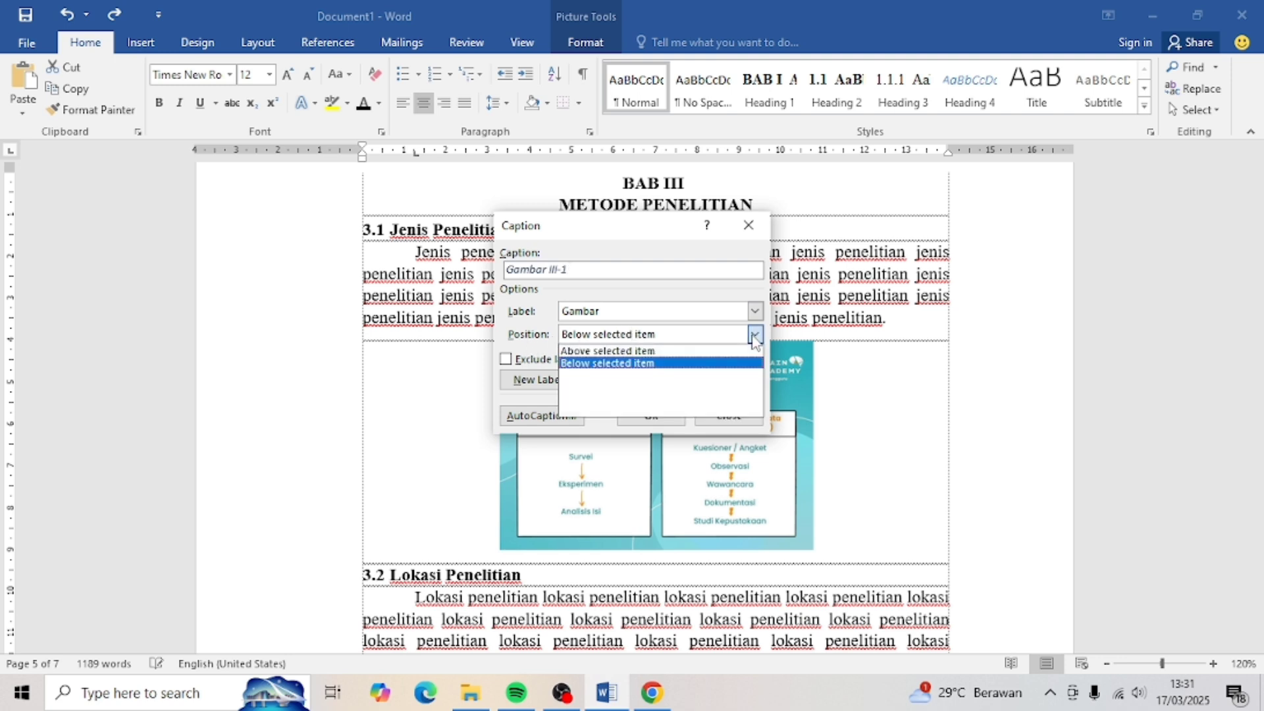
left_click(627, 351)
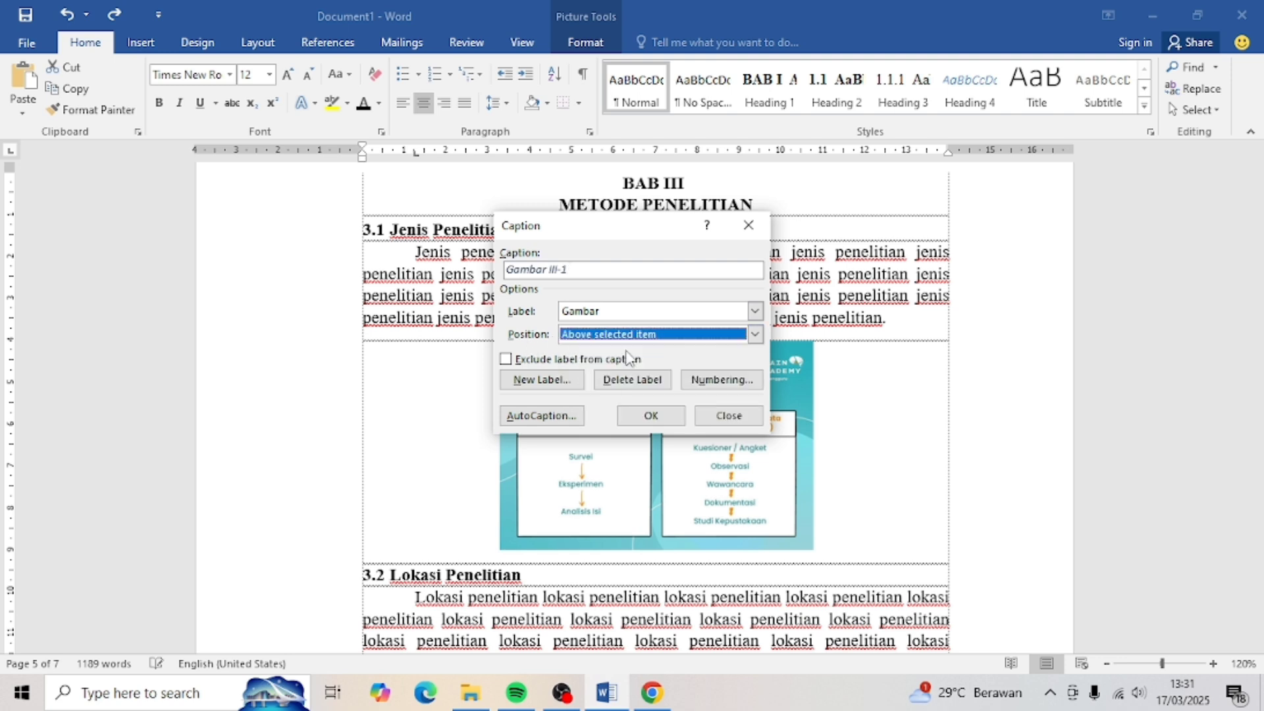
left_click(651, 416)
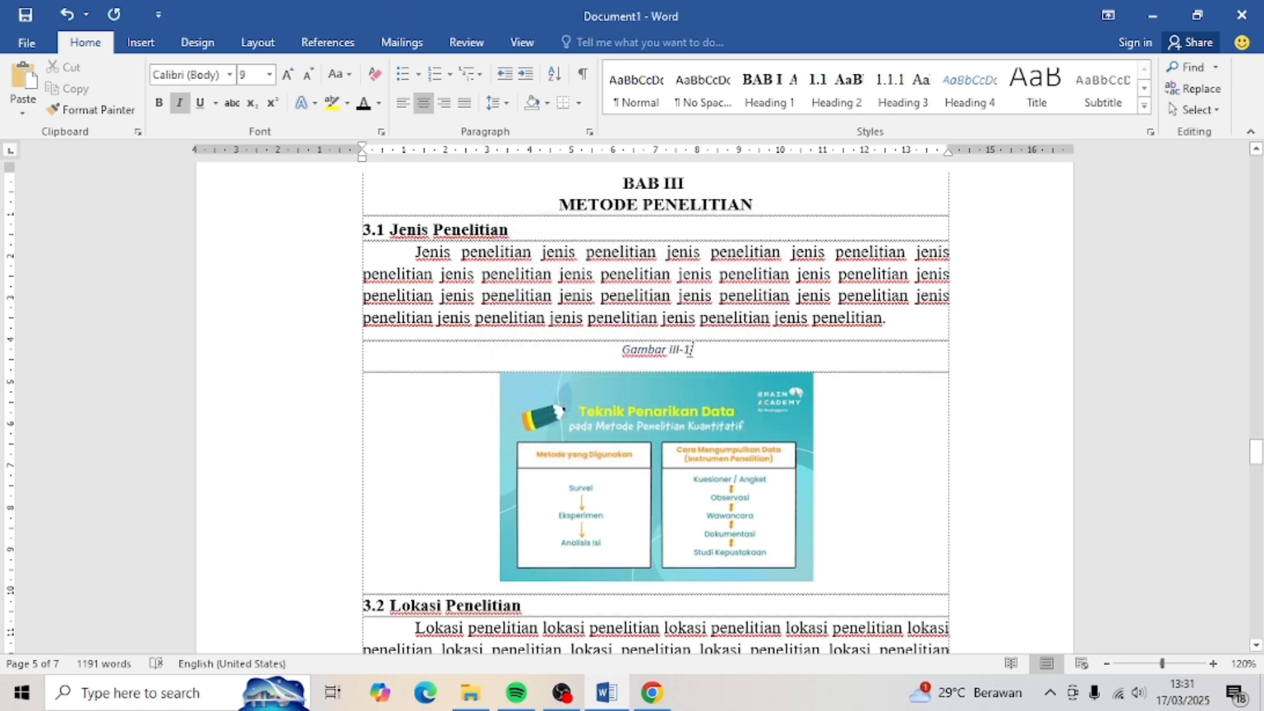
- Title the caption 'Teknik Penatrikan Data' and make it bold, non-italic 10 pt Times New Roman
type("Tek")
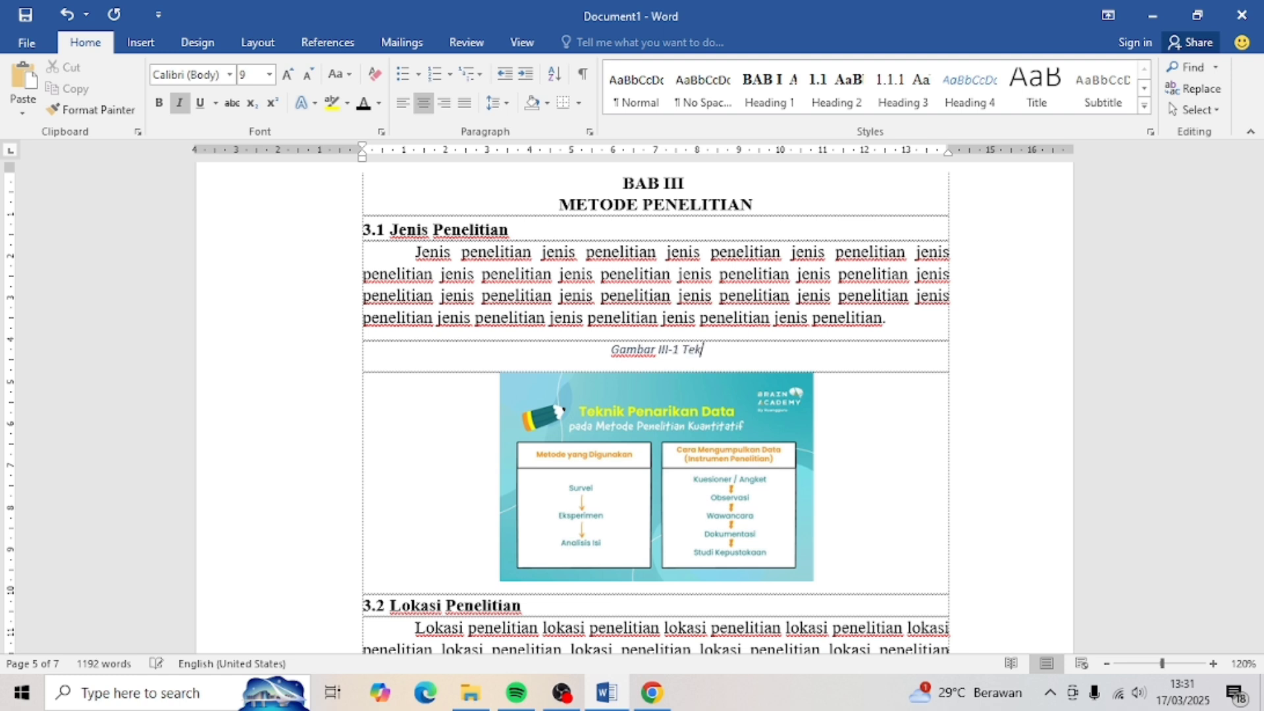
type("nik Pe")
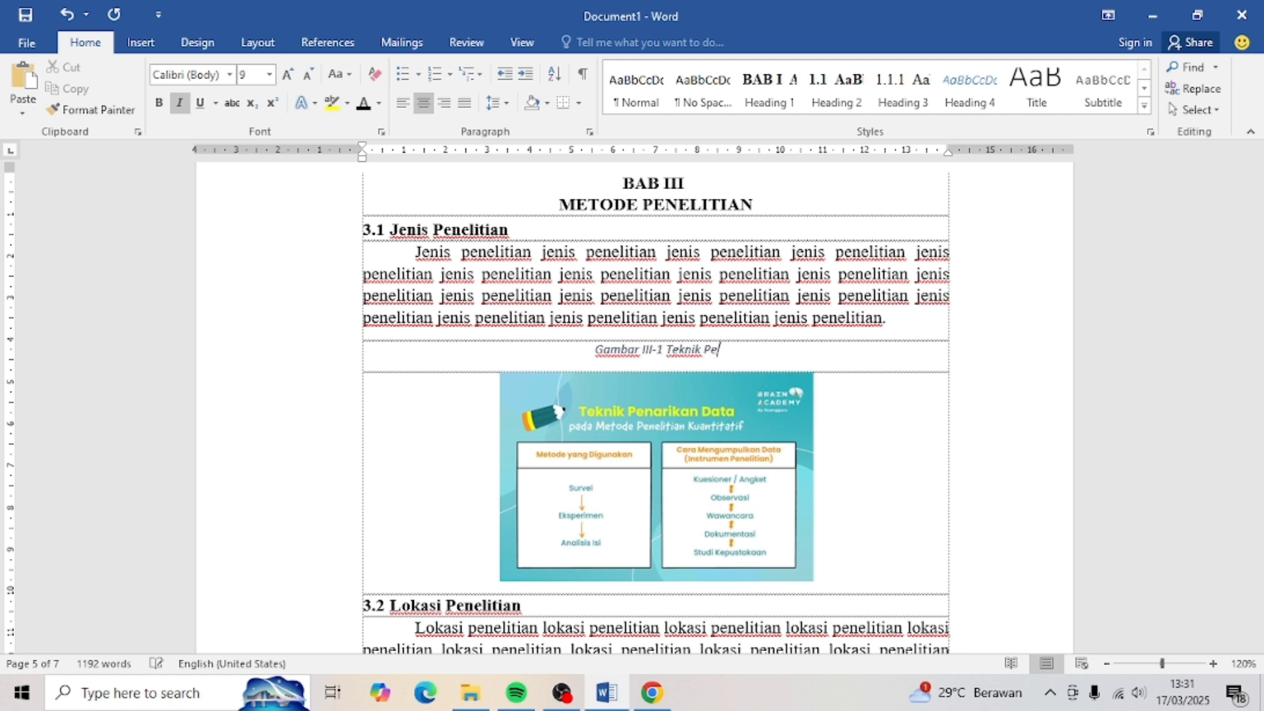
type("natrikan Data")
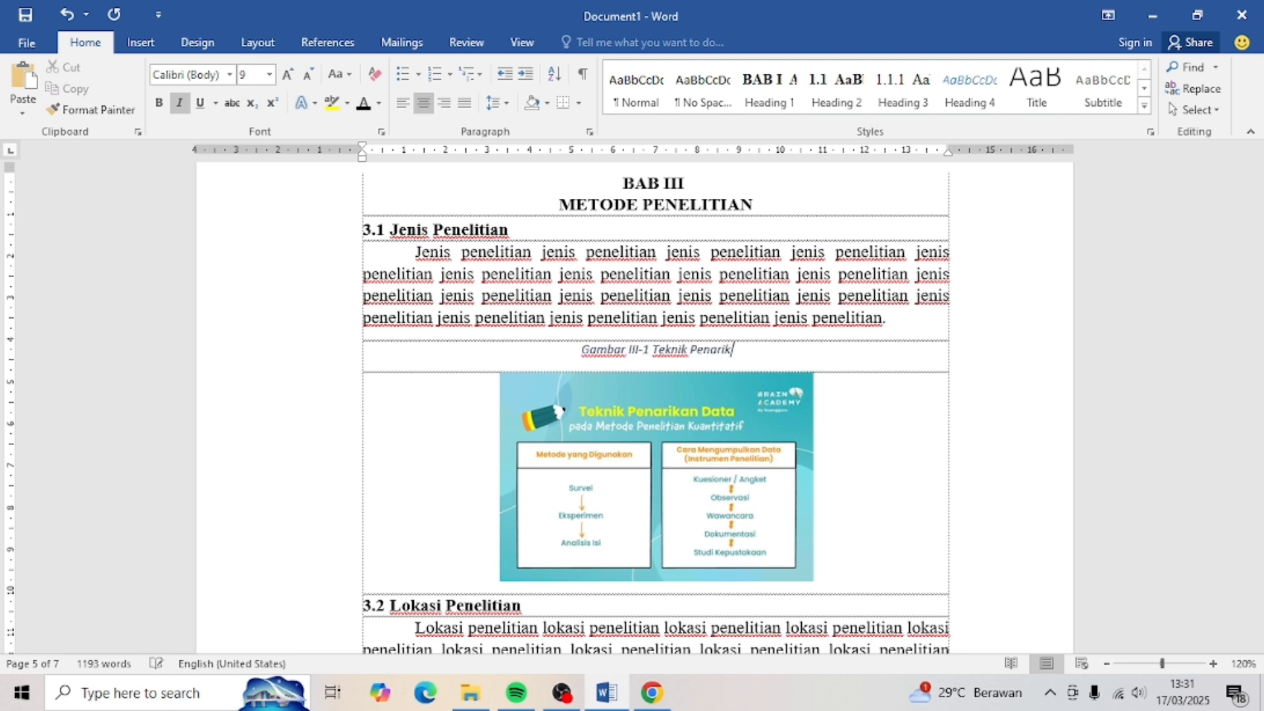
left_click_drag(757, 352, 558, 355)
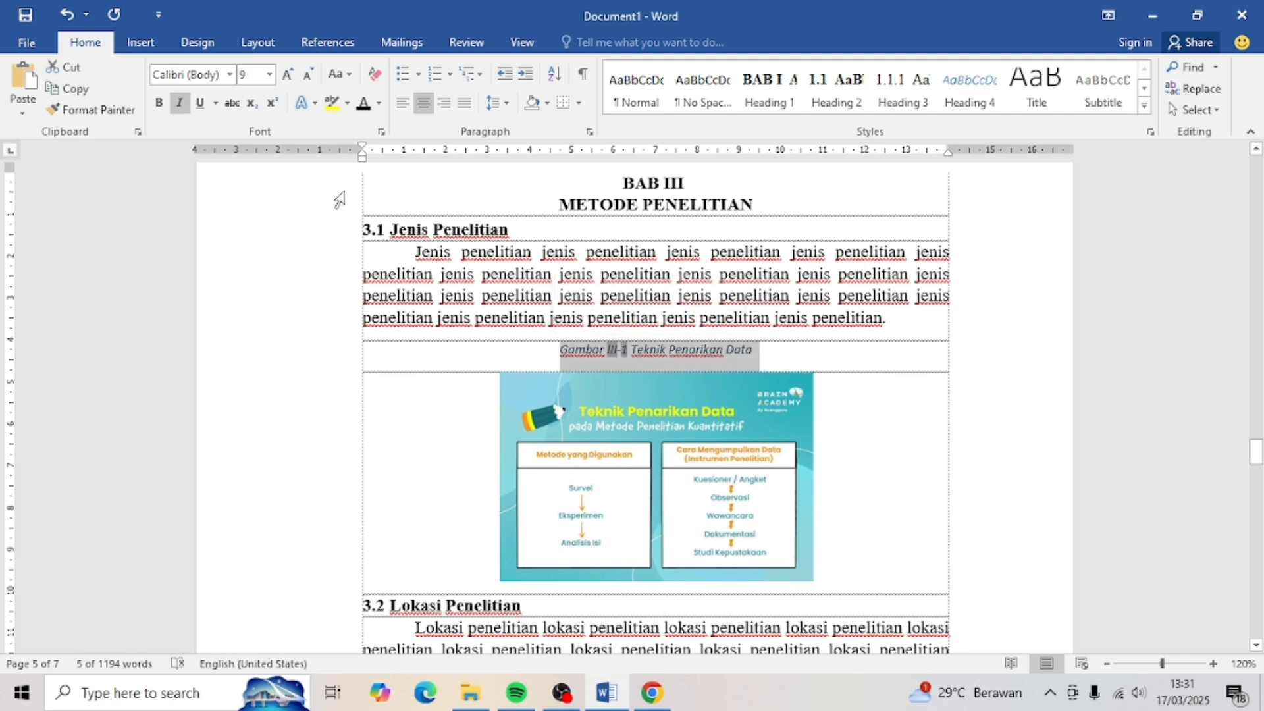
left_click(288, 77)
left_click(230, 74)
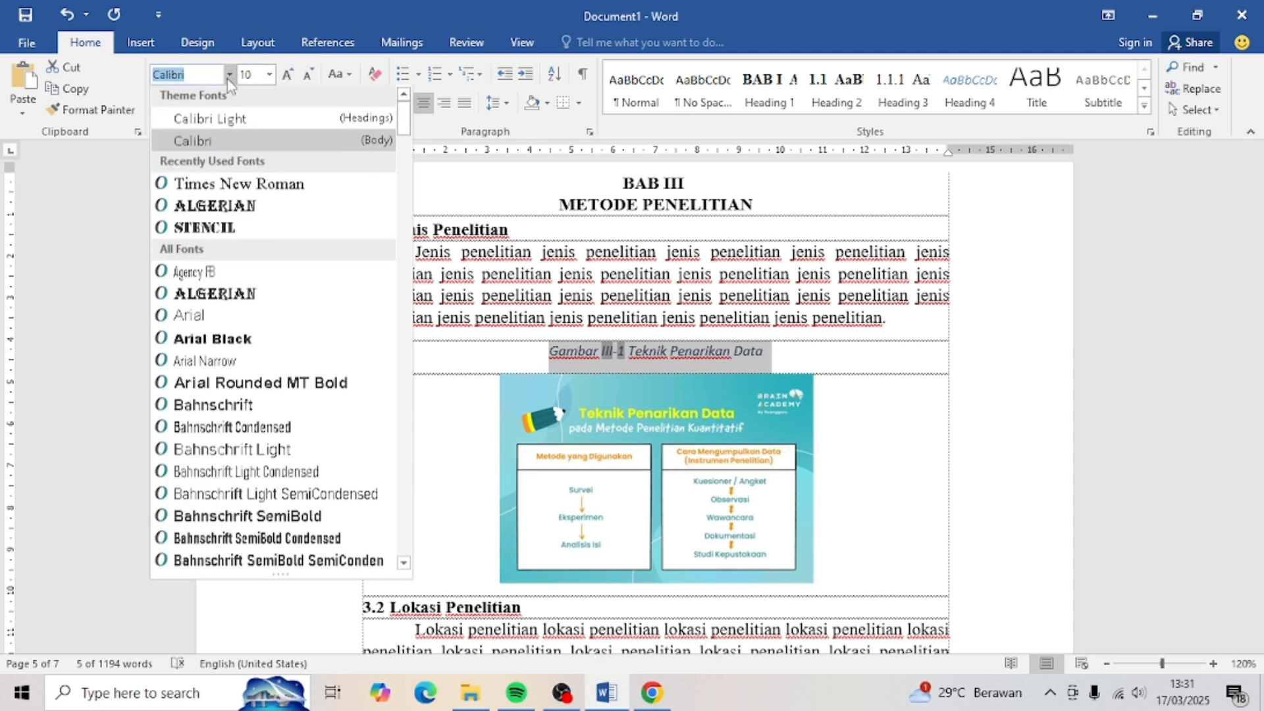
left_click(197, 171)
left_click(160, 105)
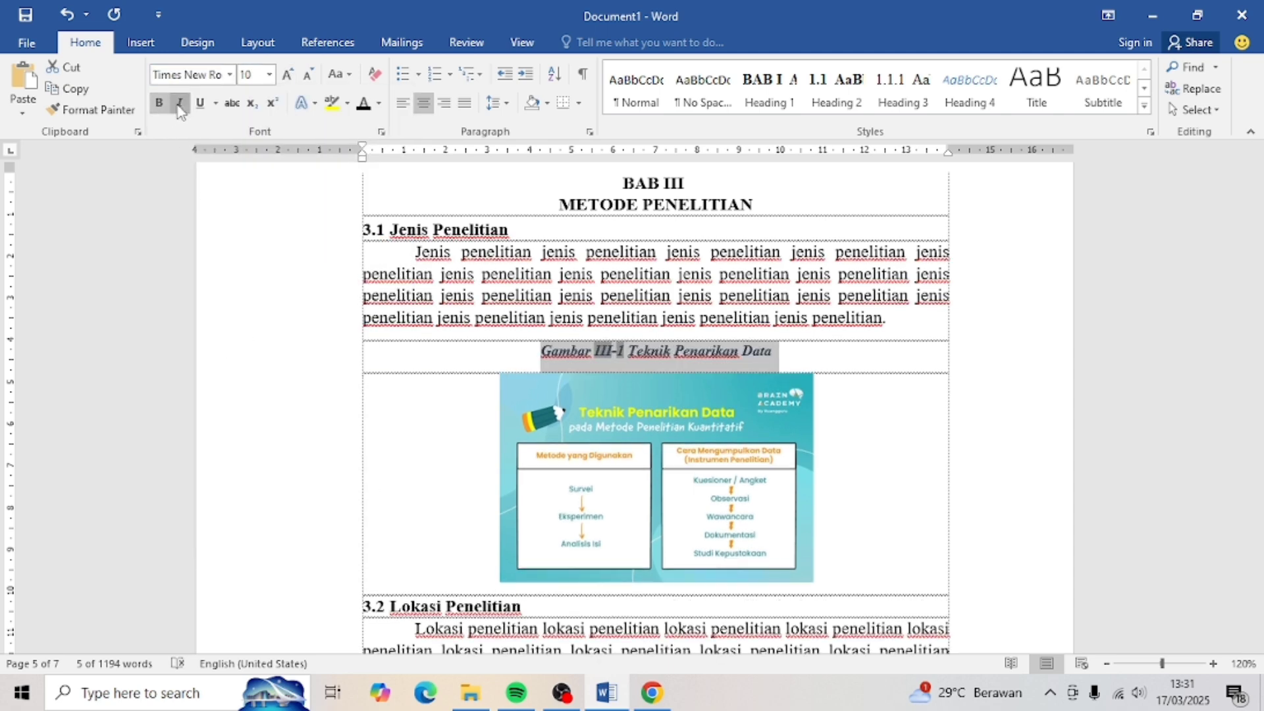
left_click(180, 104)
- Check the caption line's spacing without changing it, then move into the page 4 text
triple_click(539, 353)
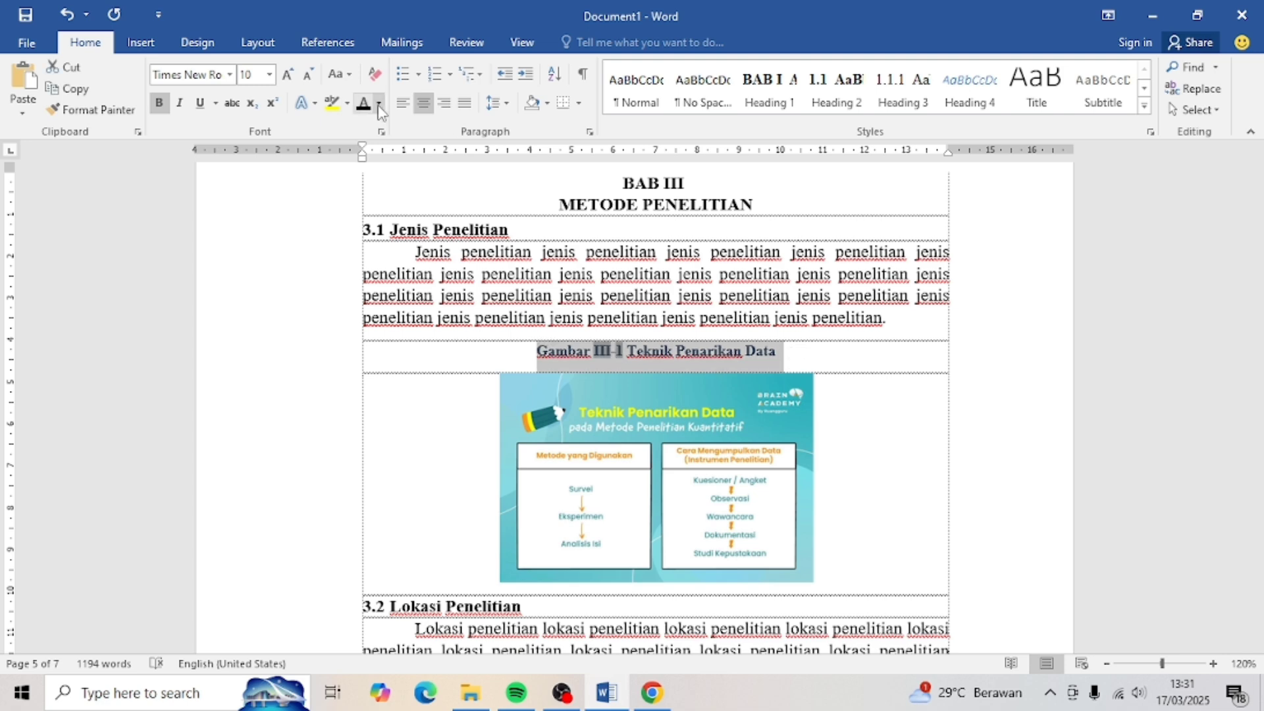
left_click(498, 102)
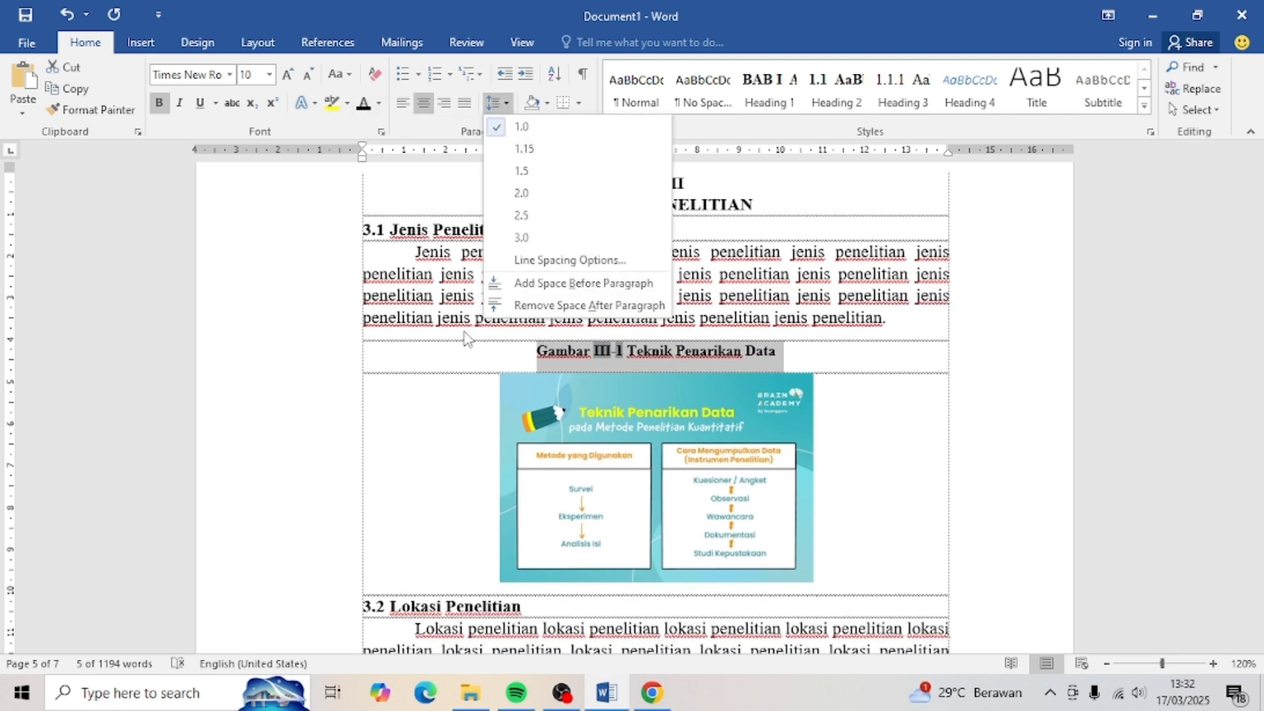
left_click(623, 359)
scroll(626, 369, "up", 12)
scroll(856, 373, "down", 2)
left_click(872, 371)
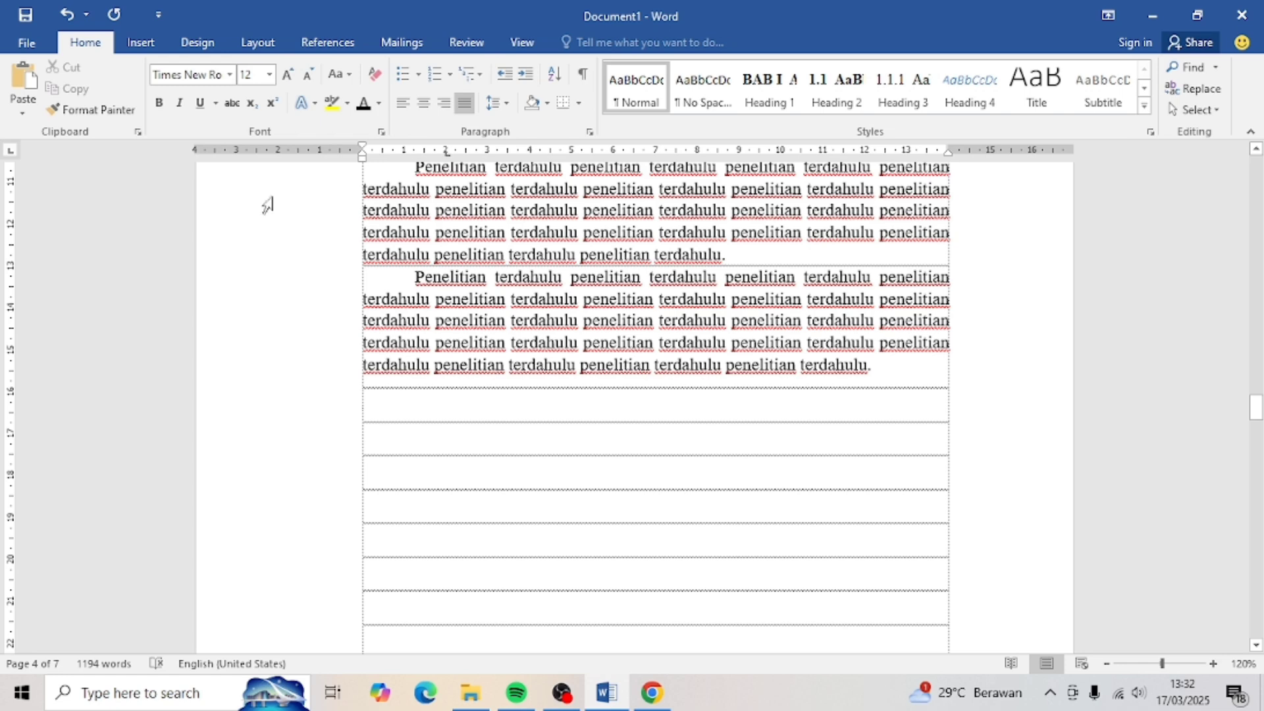
- Bring up the Insert Table grid for a new table on page 4
left_click(143, 45)
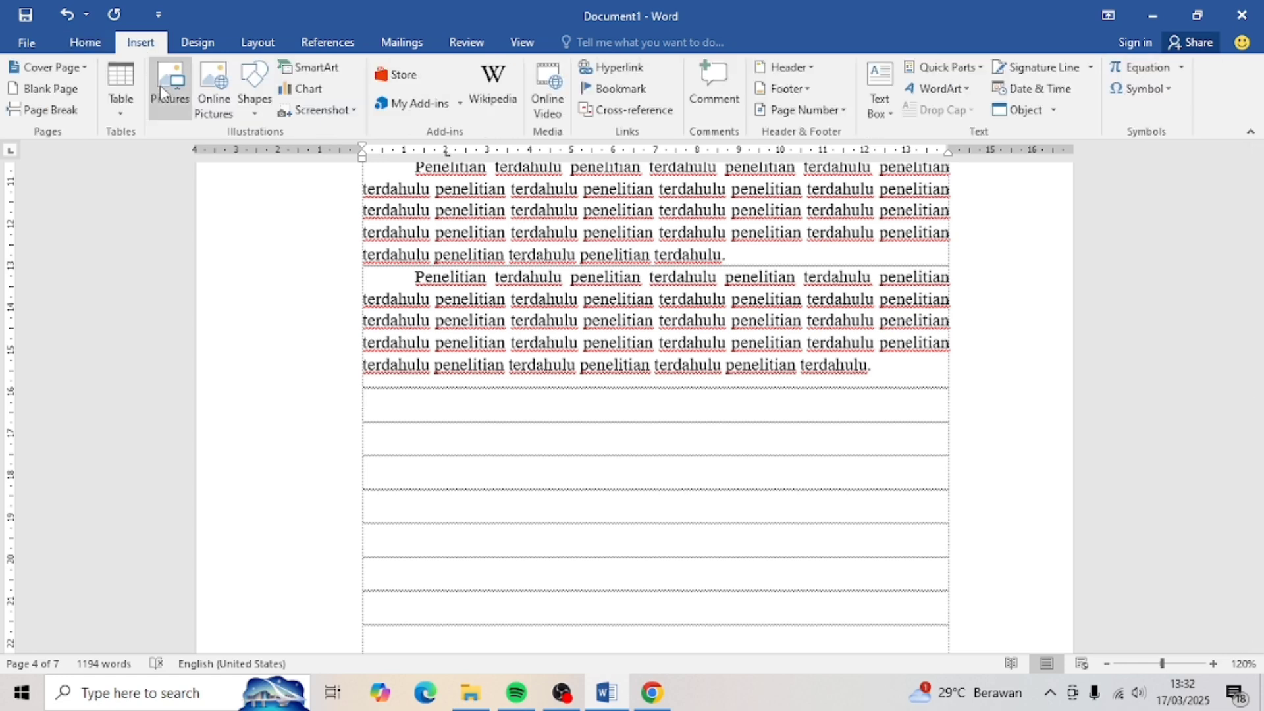
left_click(126, 110)
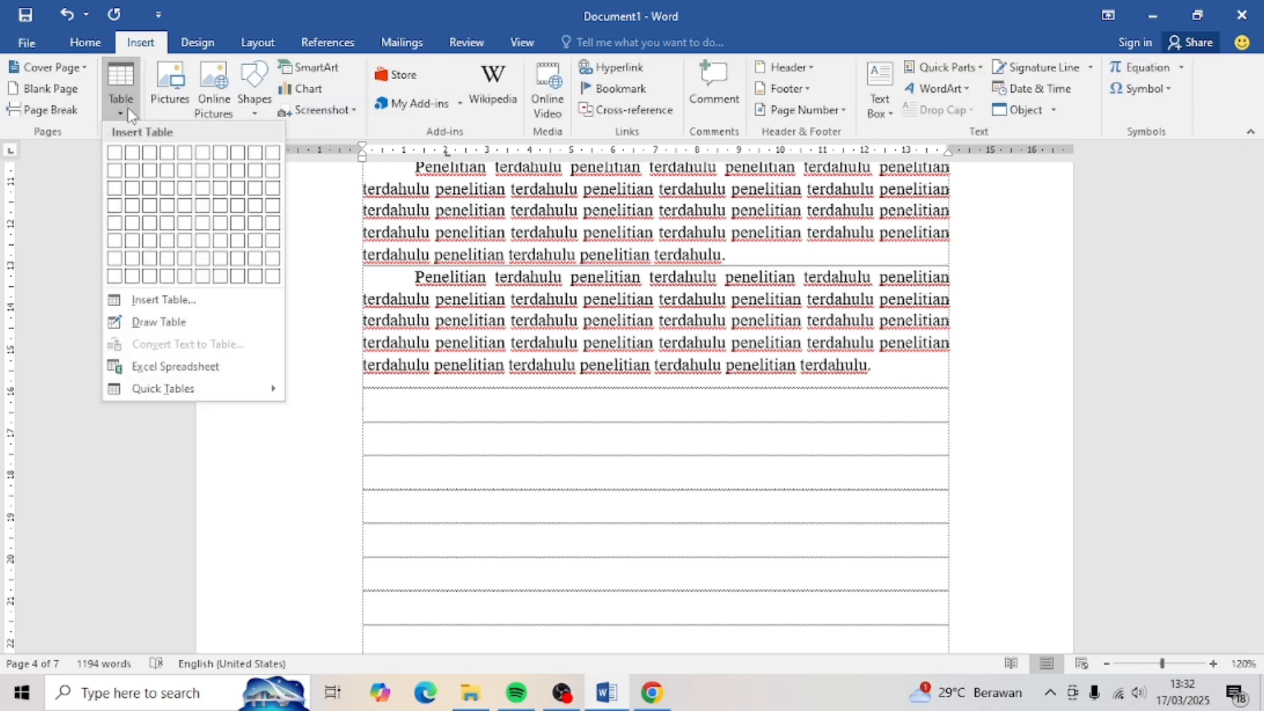
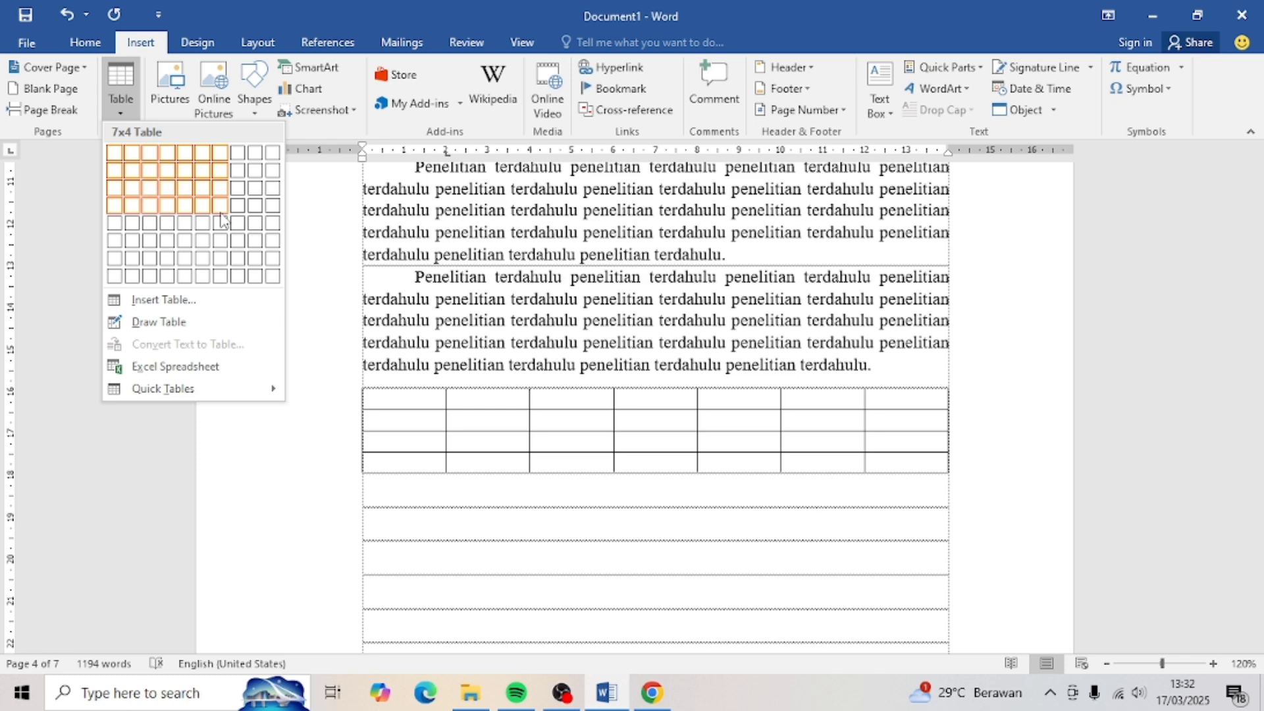
- Insert a 7x4 table headed No., Nama dan Tahun, Judul Penelitian, Variabel yang Diteliti, Populasi dan Sampel, Teknik Analisis Data, Hasil Penelitian
left_click(223, 219)
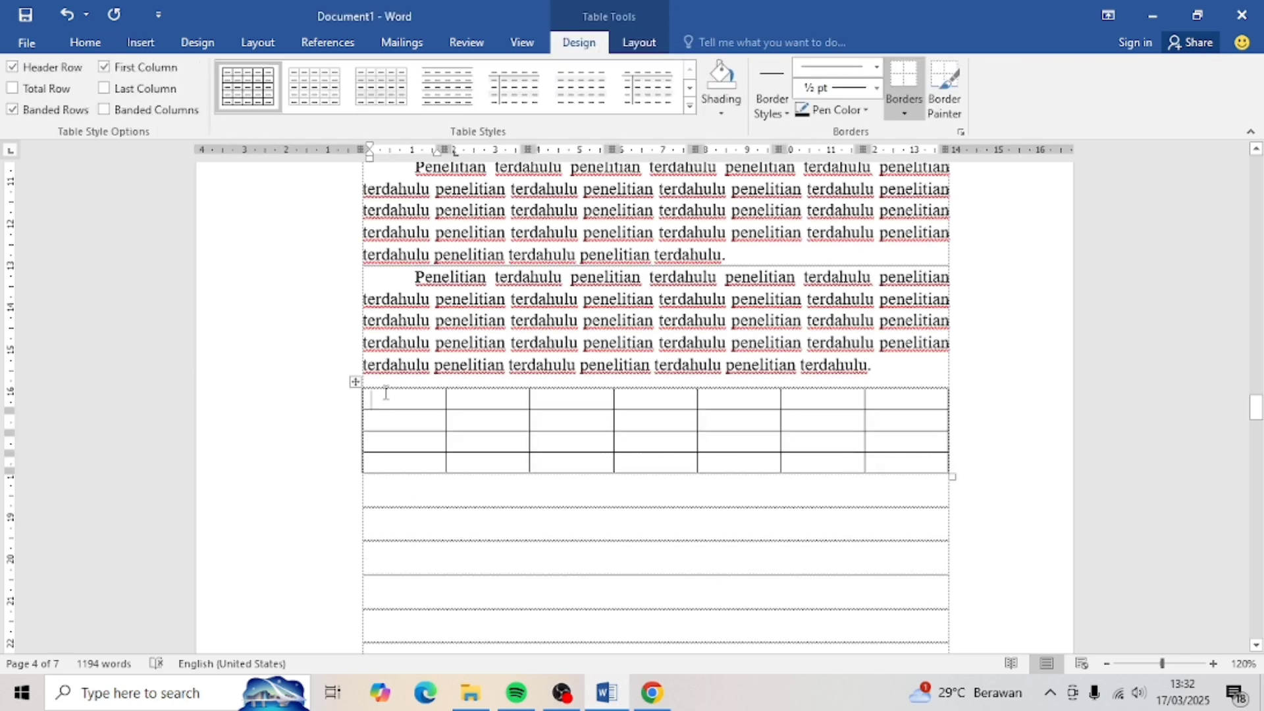
type("No.")
key("Tab")
type("Nama dan Tahun")
key("Tab")
type("Judul Penelitian")
key("Tab")
type("Variabel yang Diteliti")
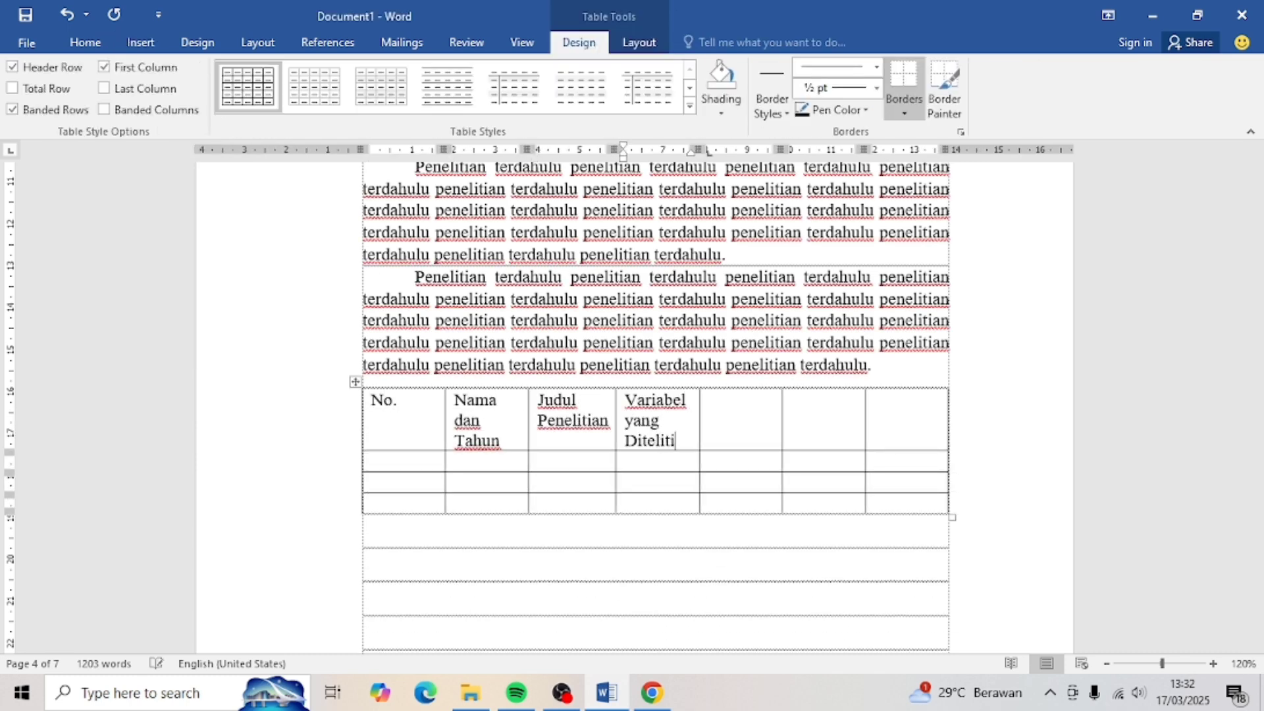
key("Tab")
type("Populasi dan Sampel")
key("Tab")
type("Teknik Analisis Data")
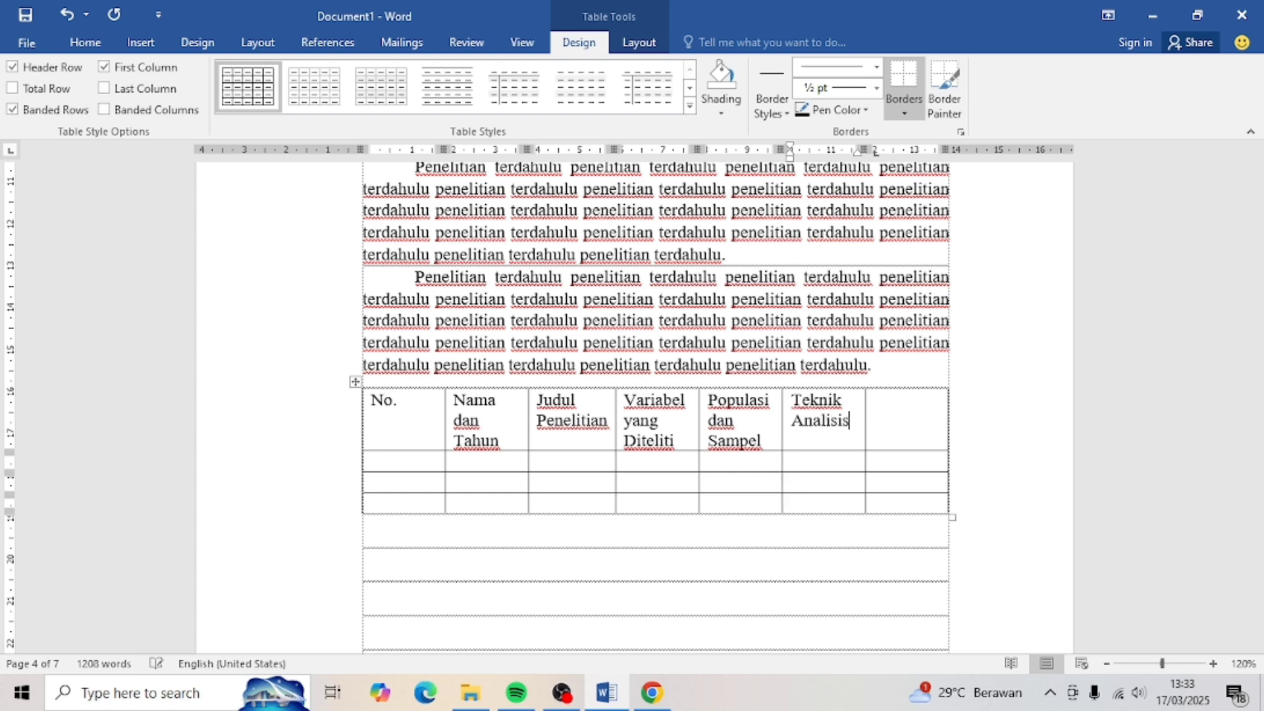
key("Tab")
type("Hasil Penelitian")
- Narrow the No. column, centre the header row, and select the whole table
left_click_drag(441, 422, 909, 414)
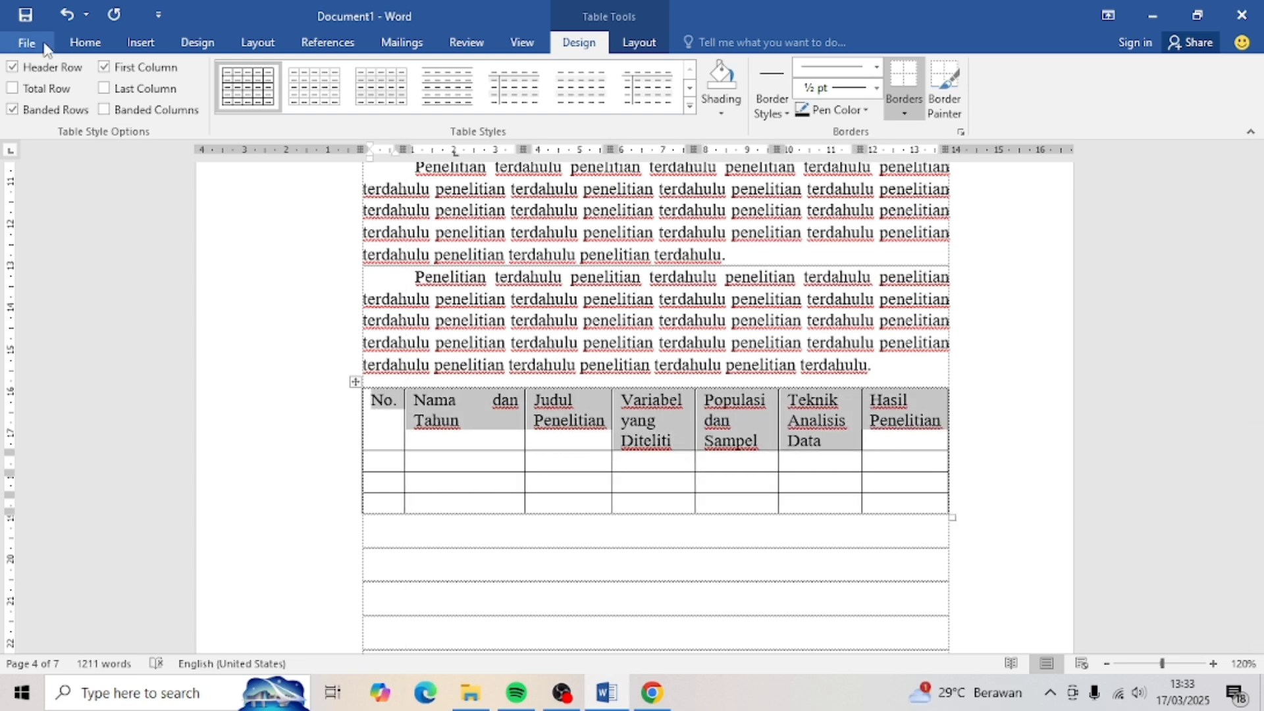
left_click(84, 42)
left_click(423, 103)
left_click(620, 42)
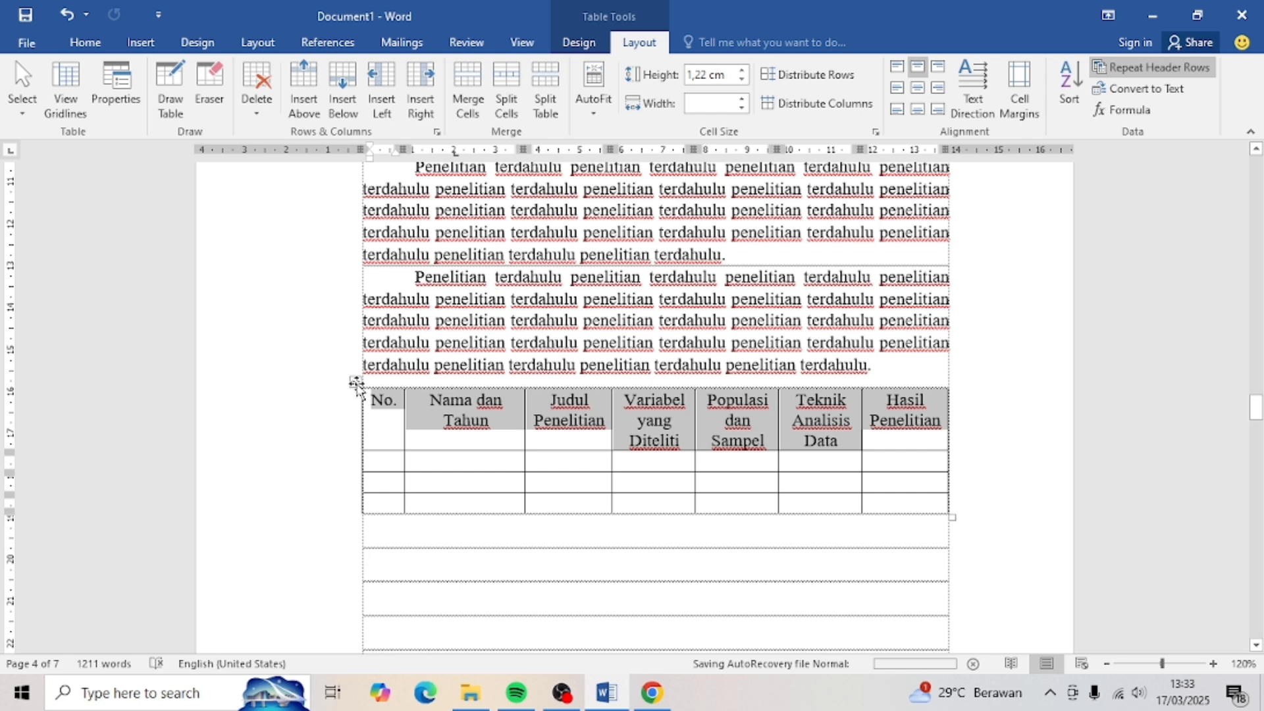
left_click(357, 384)
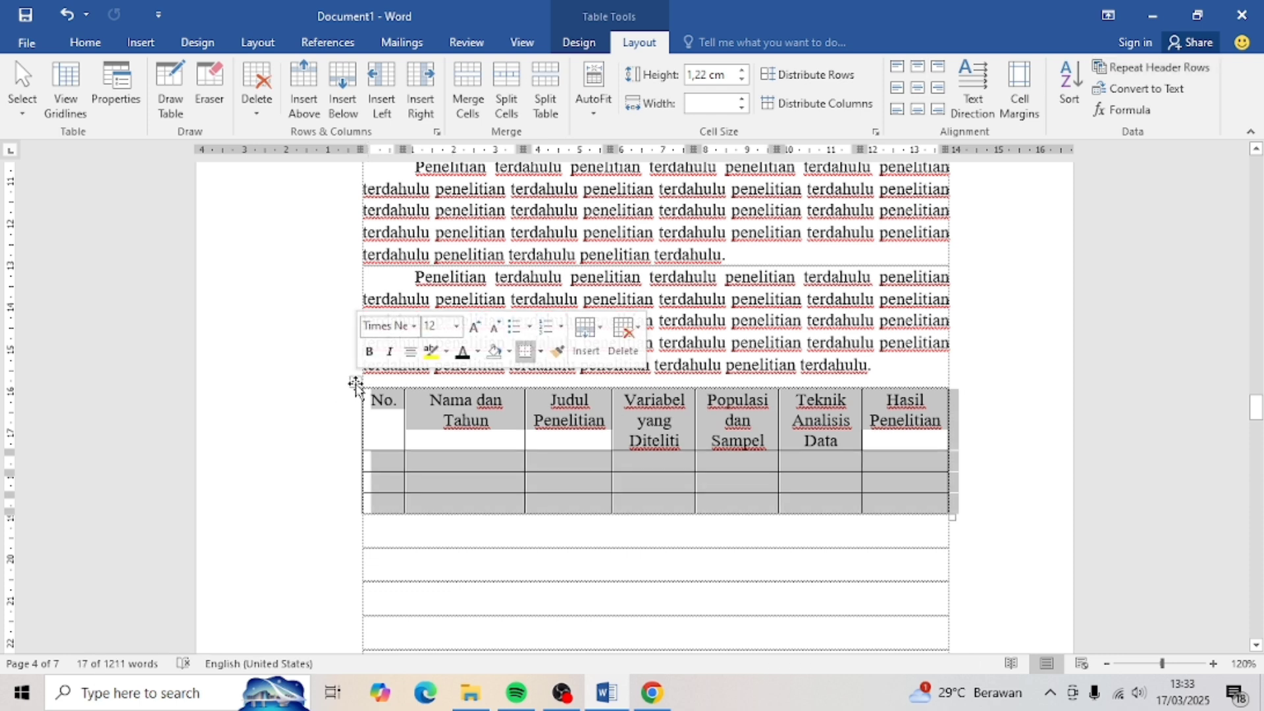
- Insert a caption with the Tabel label above the table, adjusting its chapter numbering
right_click(356, 387)
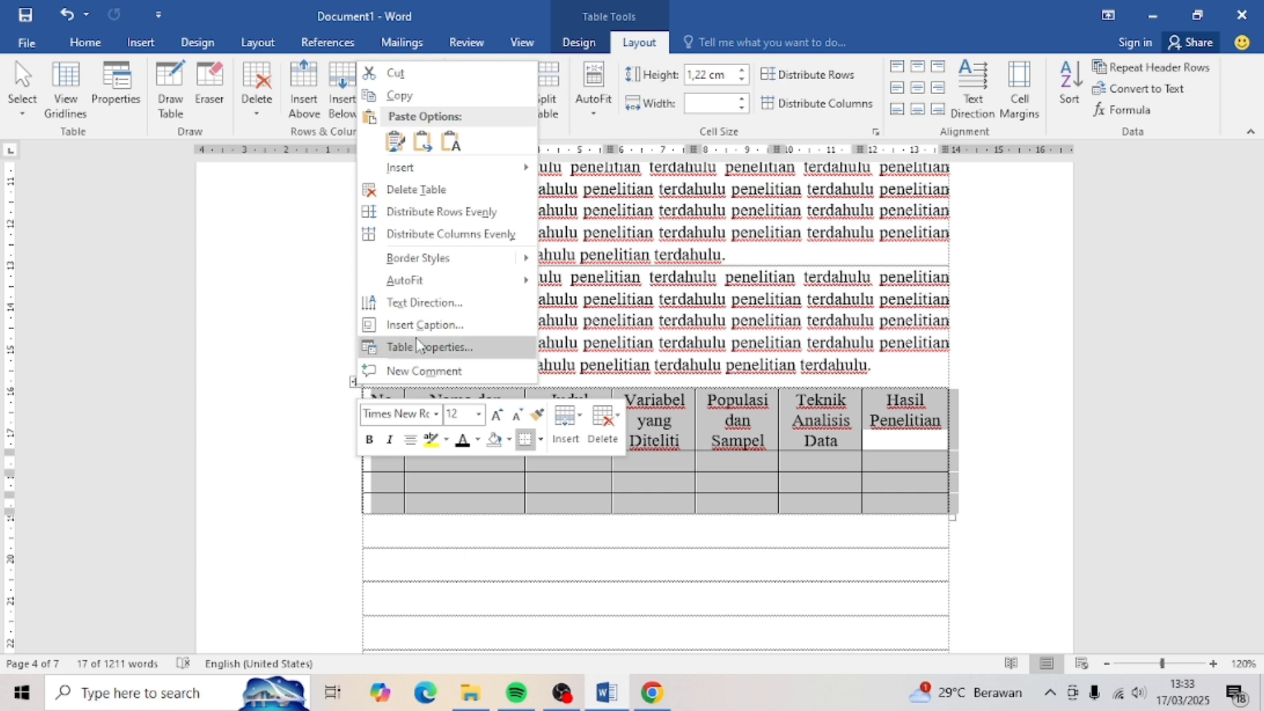
left_click(427, 324)
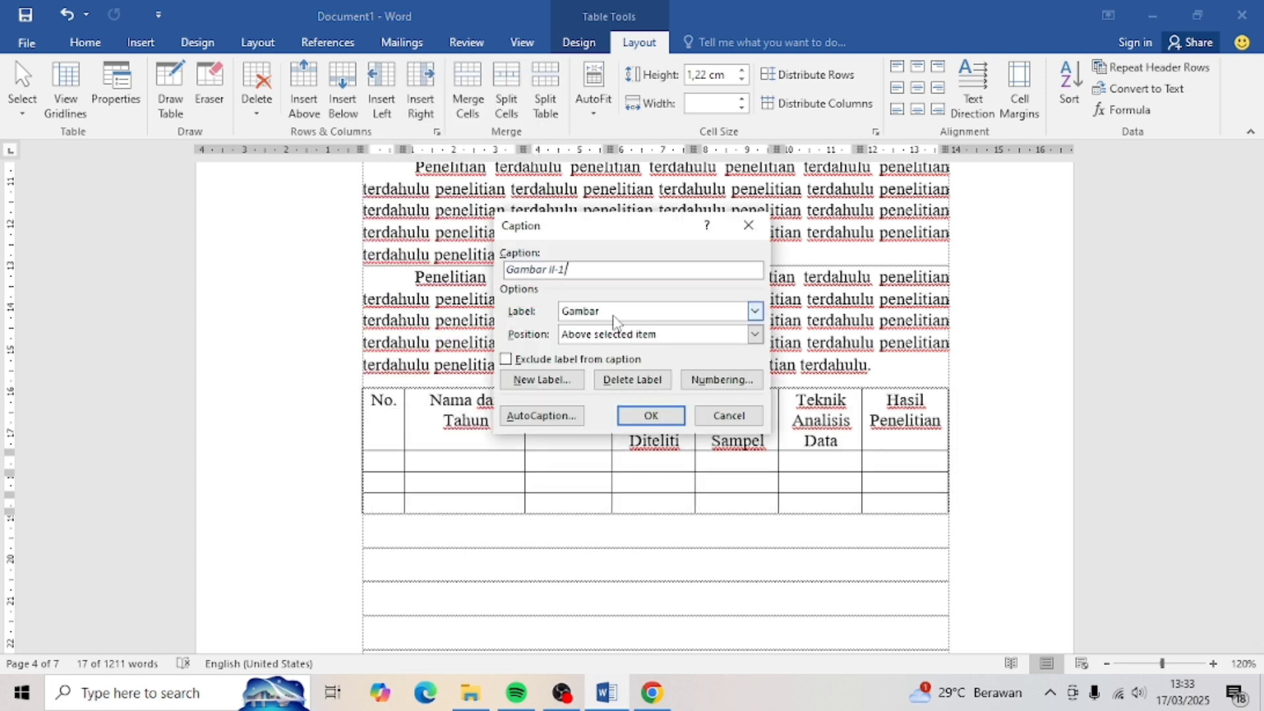
left_click(754, 312)
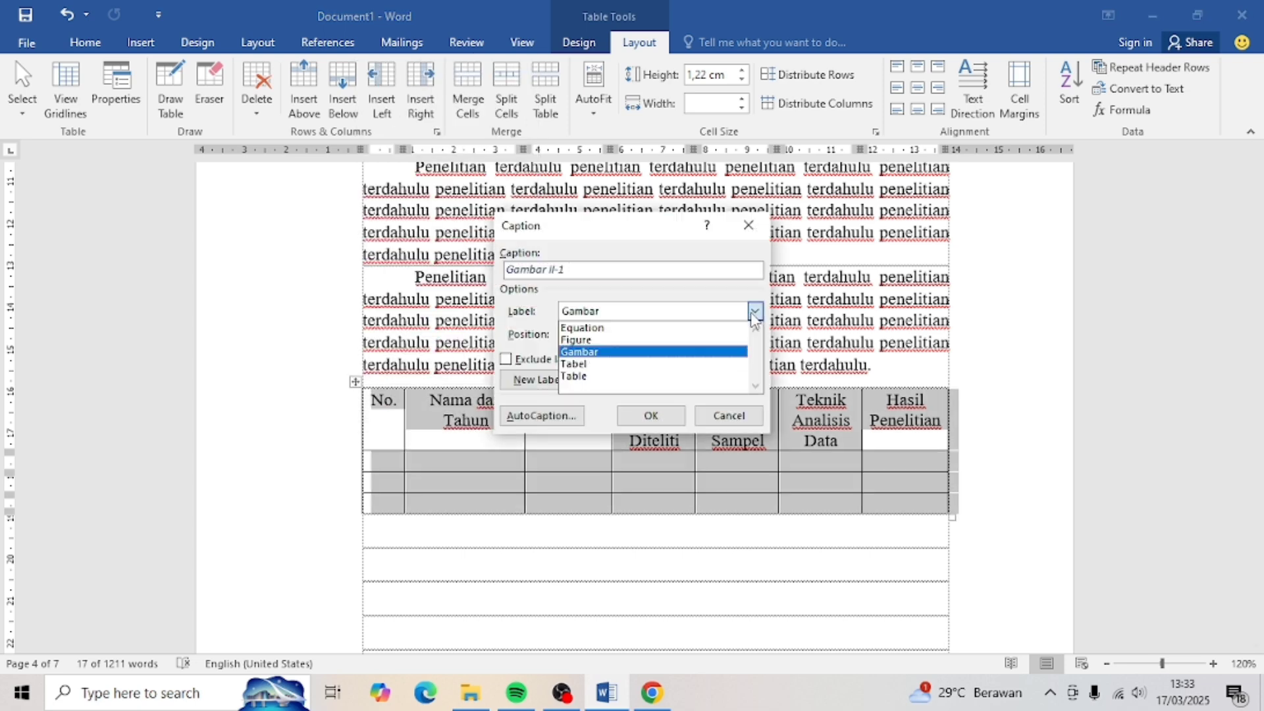
left_click(633, 366)
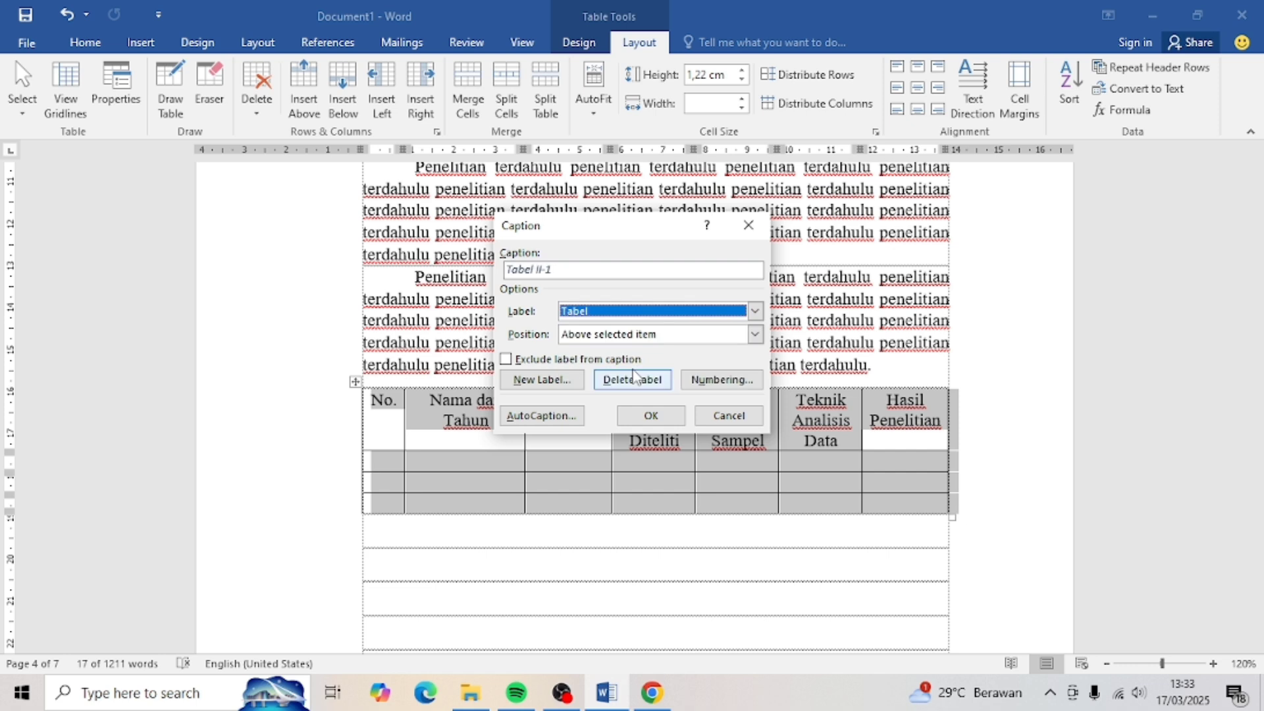
left_click(755, 336)
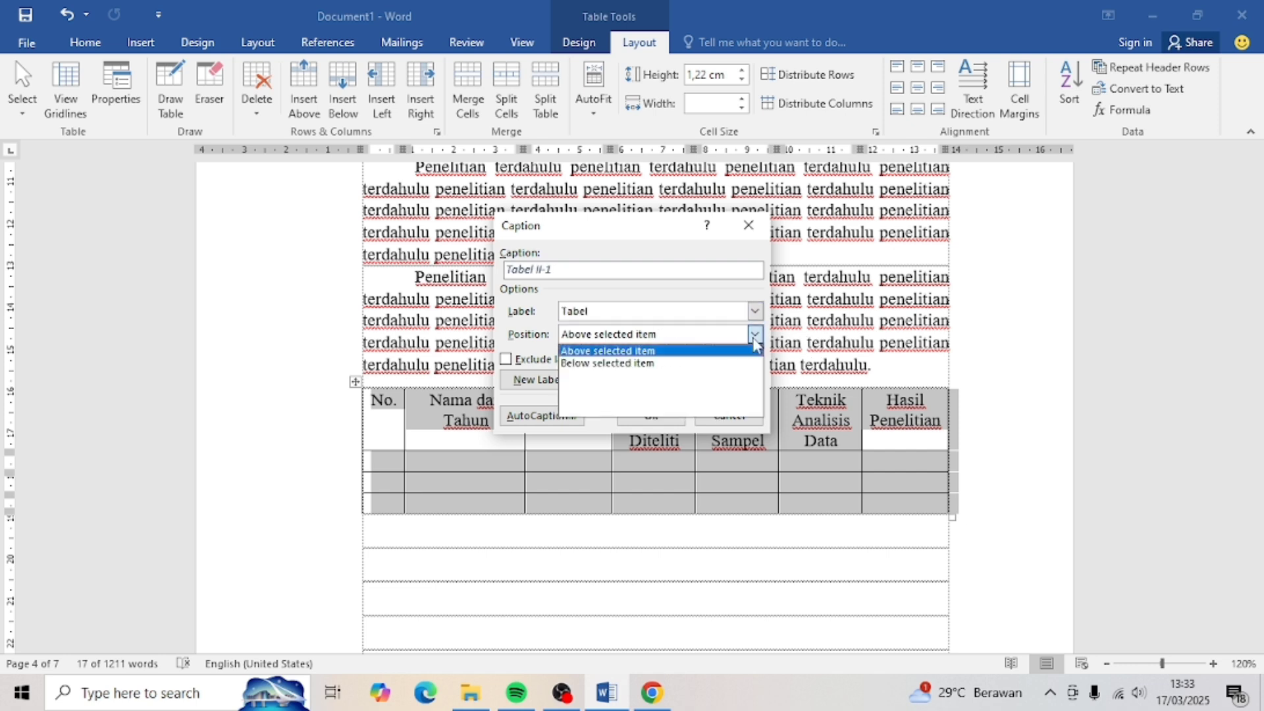
left_click(677, 353)
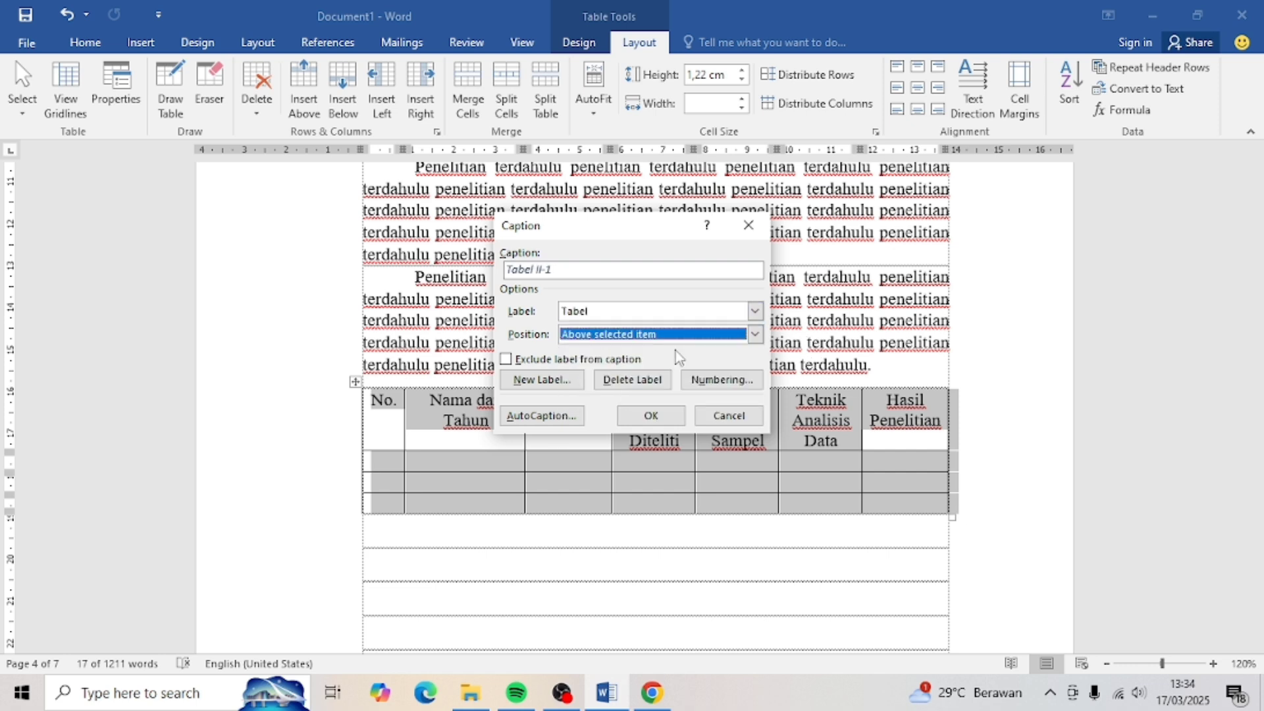
left_click(698, 382)
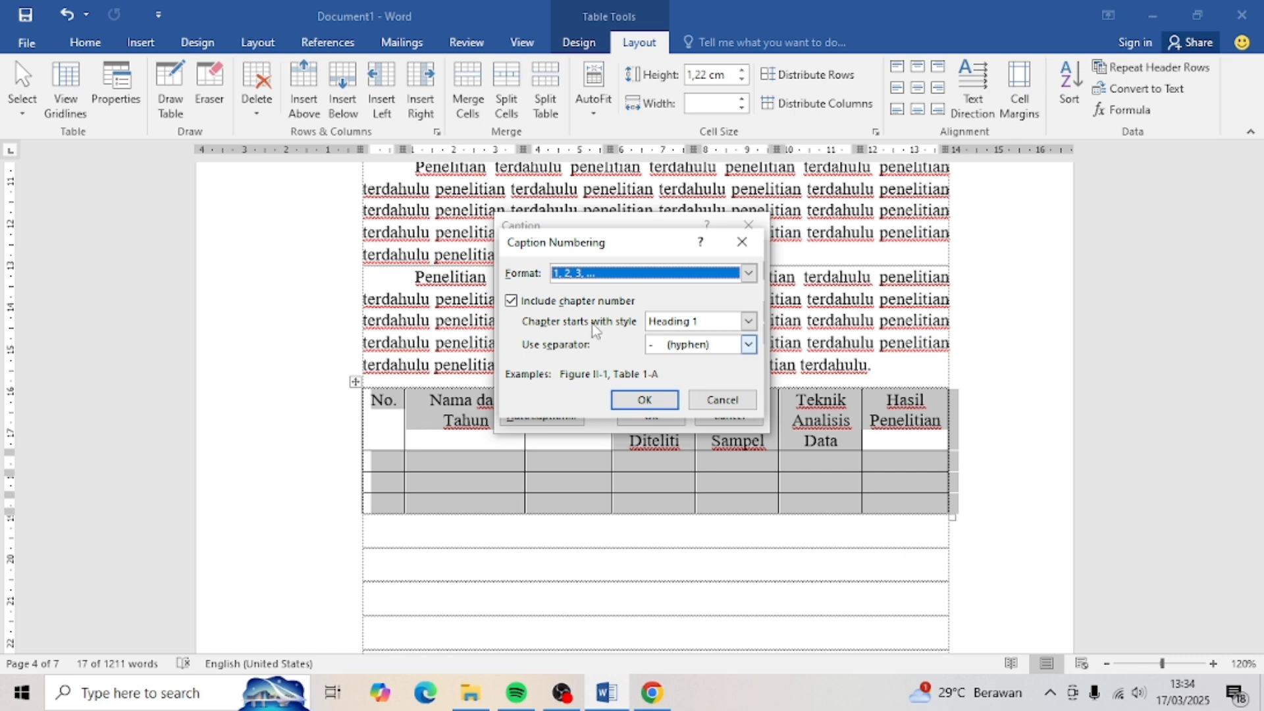
left_click(511, 300)
left_click(646, 400)
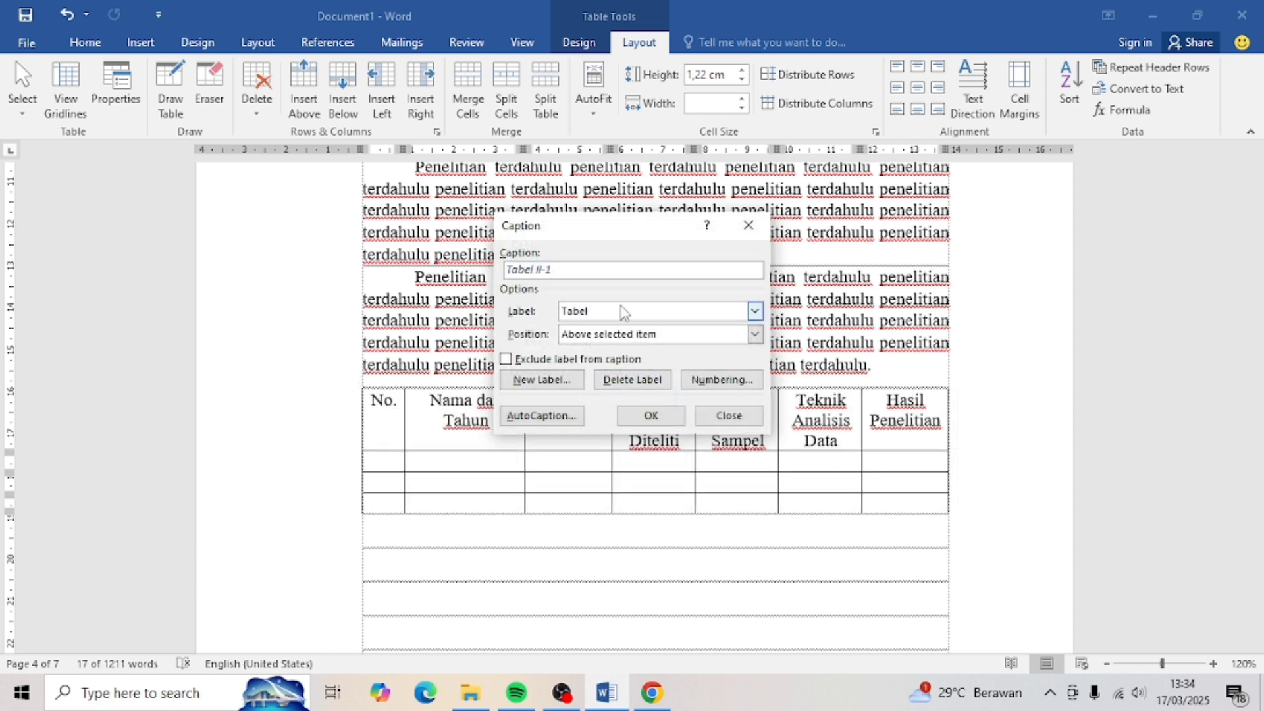
left_click(644, 417)
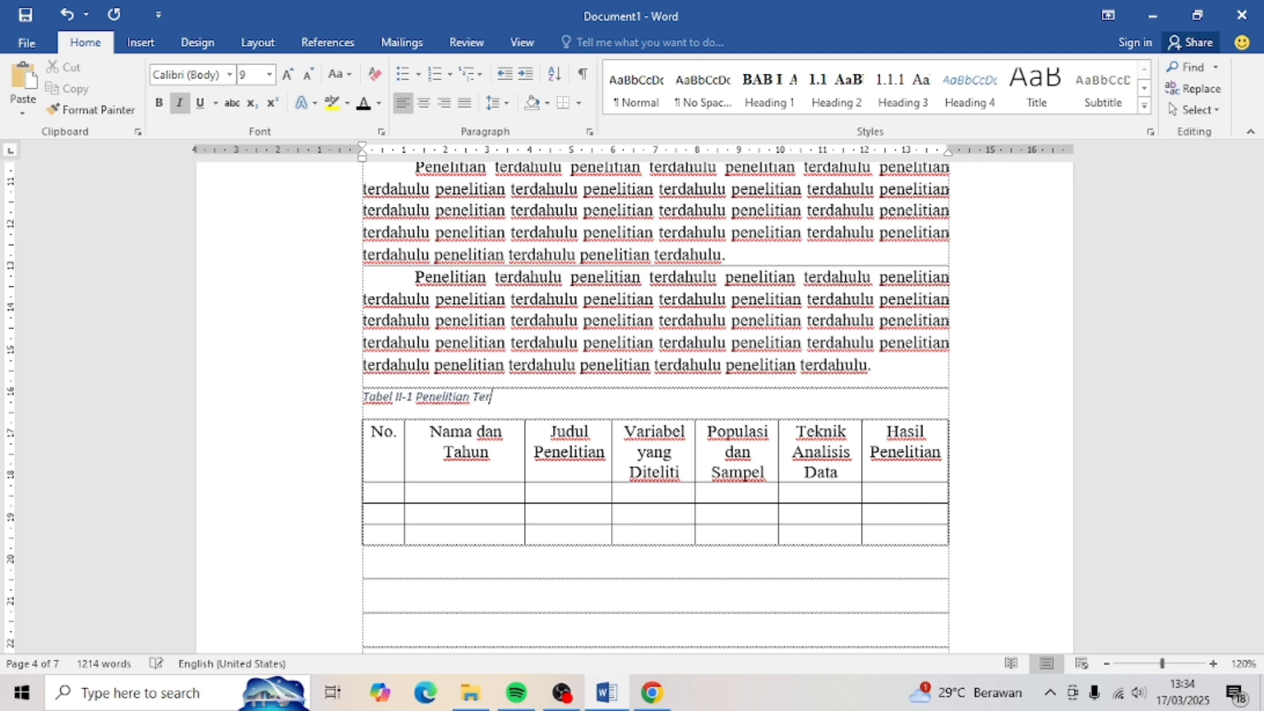
- Centre the caption and make it bold, non-italic 10 pt Times New Roman
mouse_move(544, 398)
left_mouse_down()
mouse_move(375, 383)
mouse_move(531, 399)
left_mouse_up()
left_click(375, 382)
key("ctrl+e")
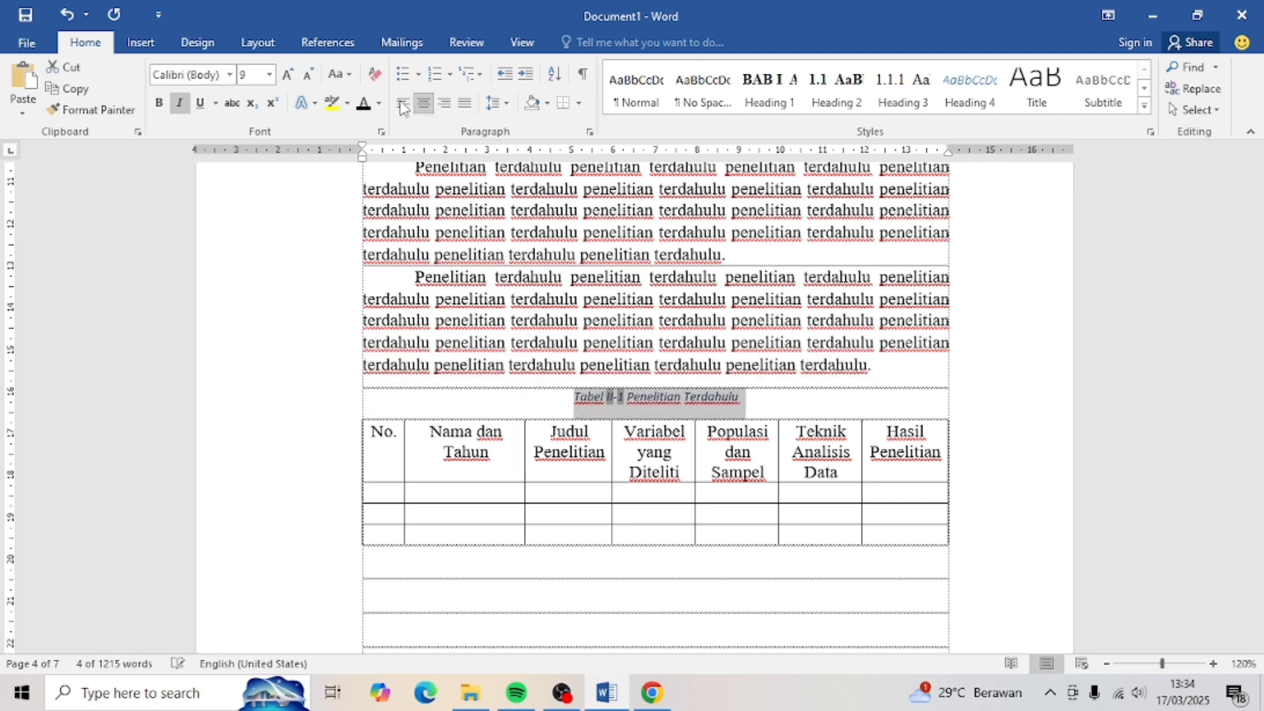
left_click(287, 74)
left_click(228, 75)
left_click(132, 162)
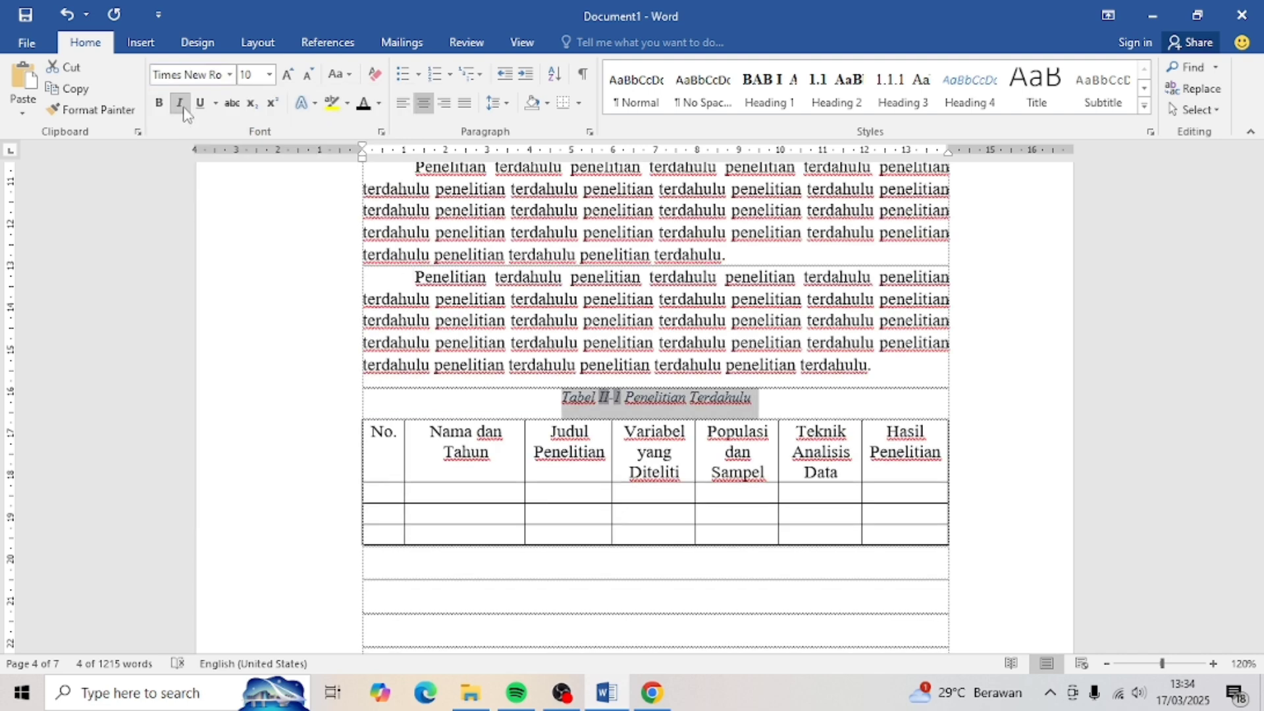
left_click(180, 104)
left_click(163, 108)
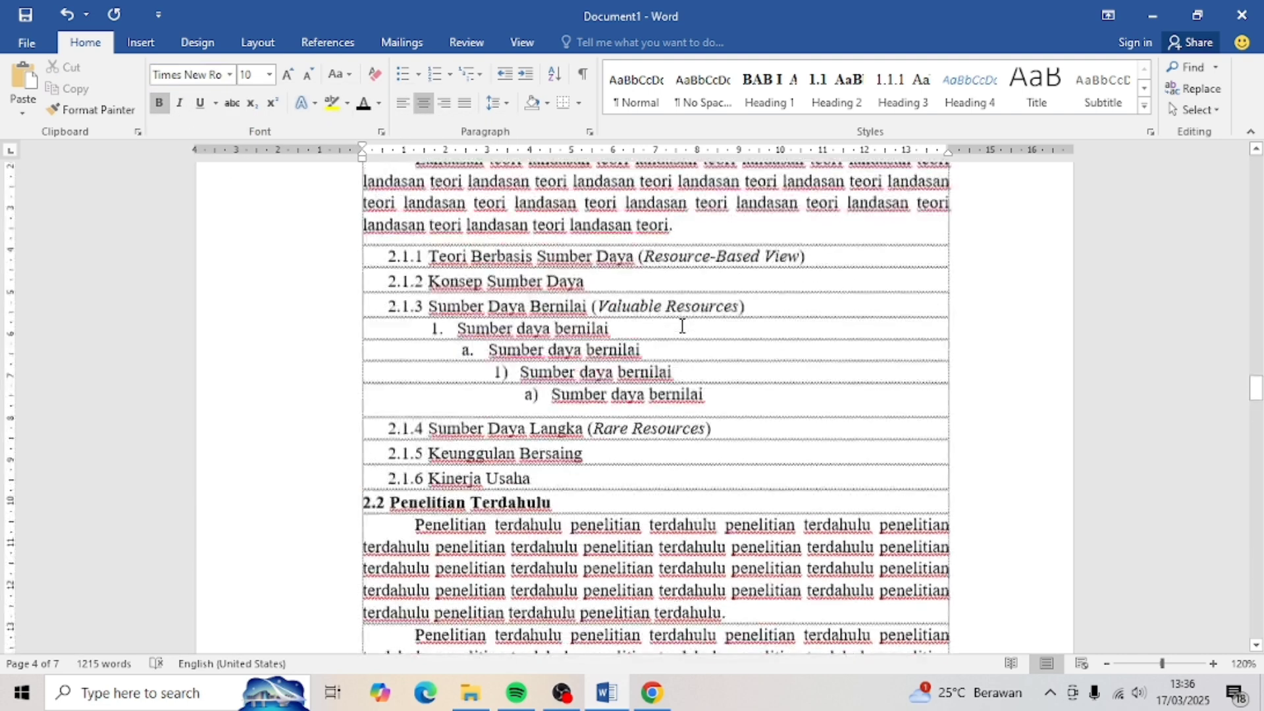
- Insert a Line with Markers chart on a new line below 2.1.2 Konsep Sumber Daya
scroll(682, 325, "up", 1)
left_click(682, 324)
key("Return")
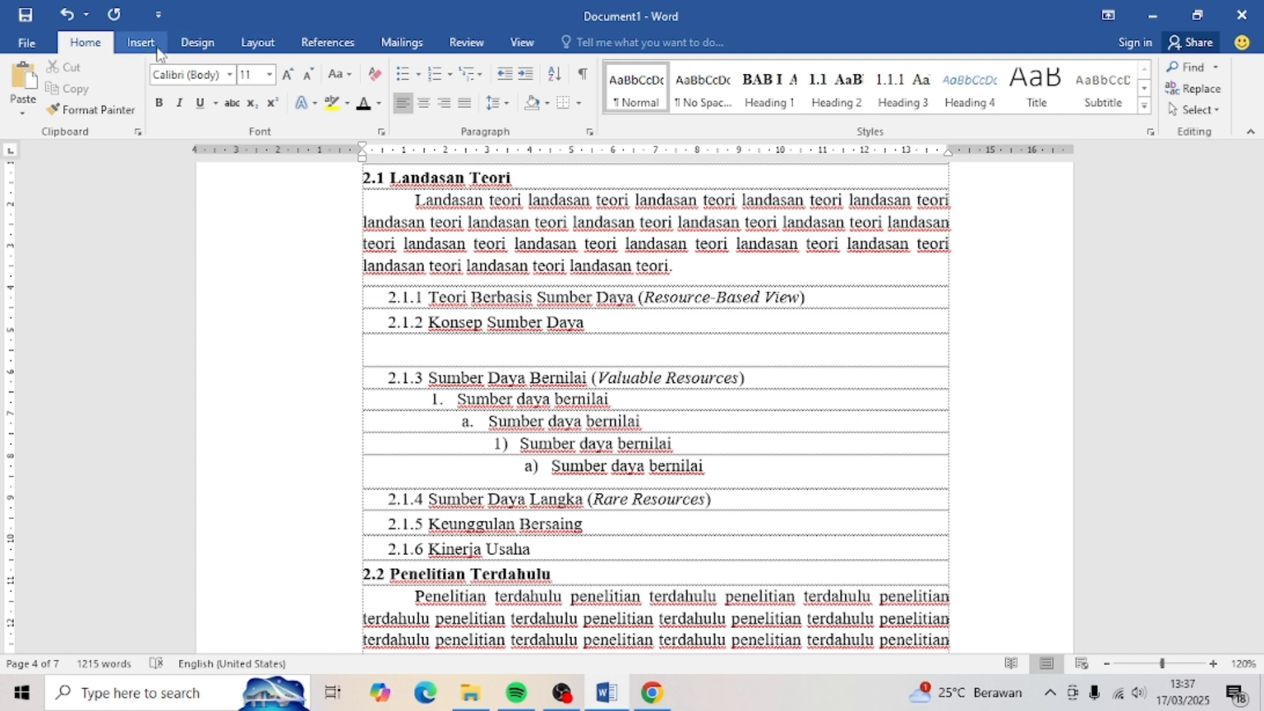
left_click(140, 45)
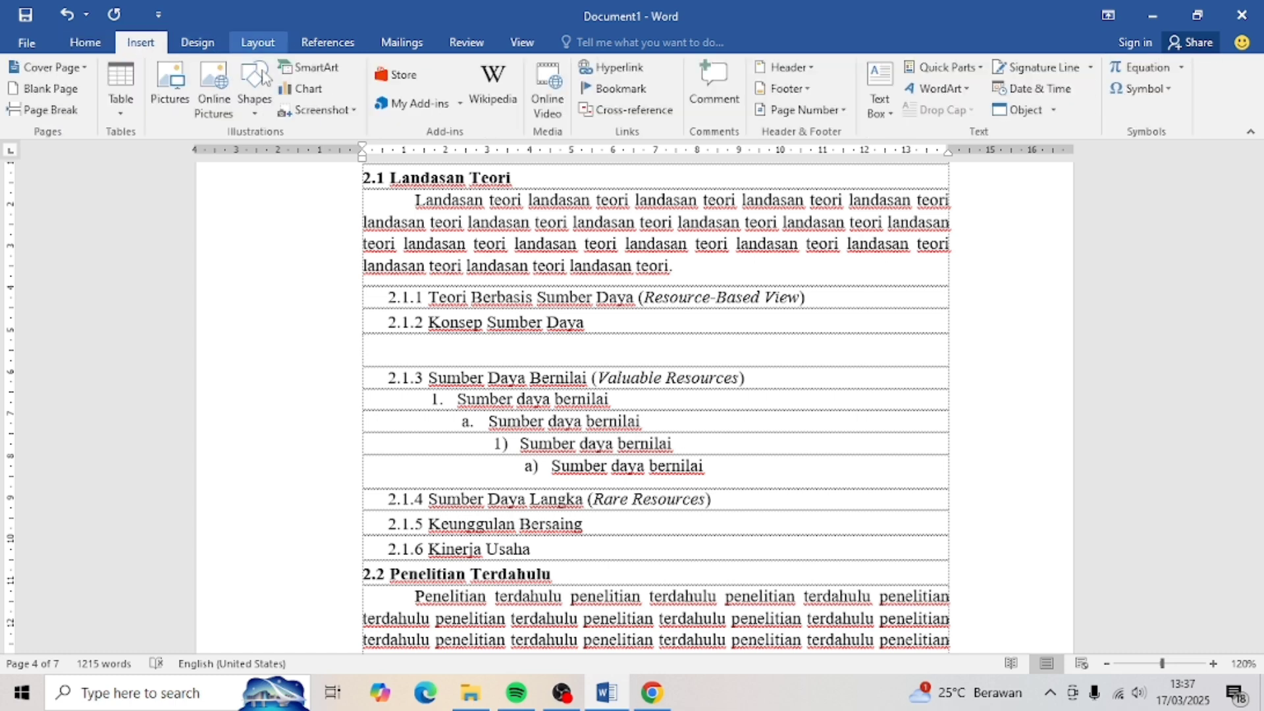
left_click(306, 93)
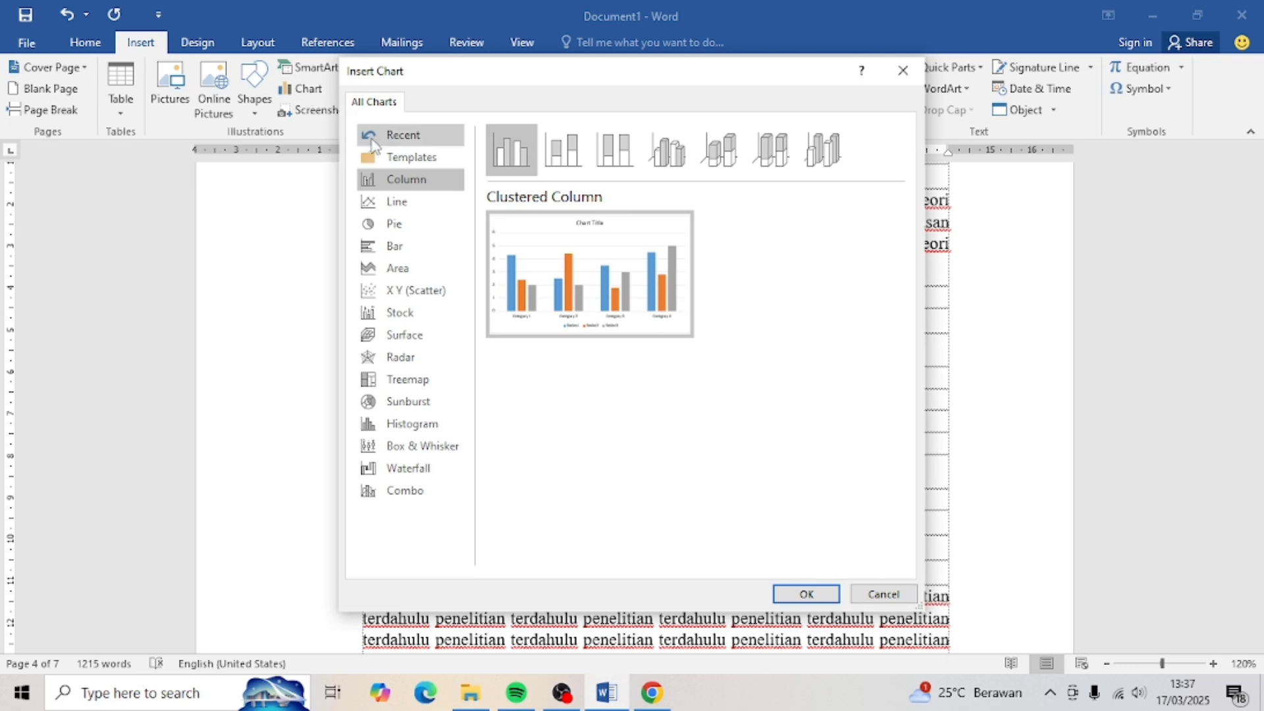
left_click(390, 203)
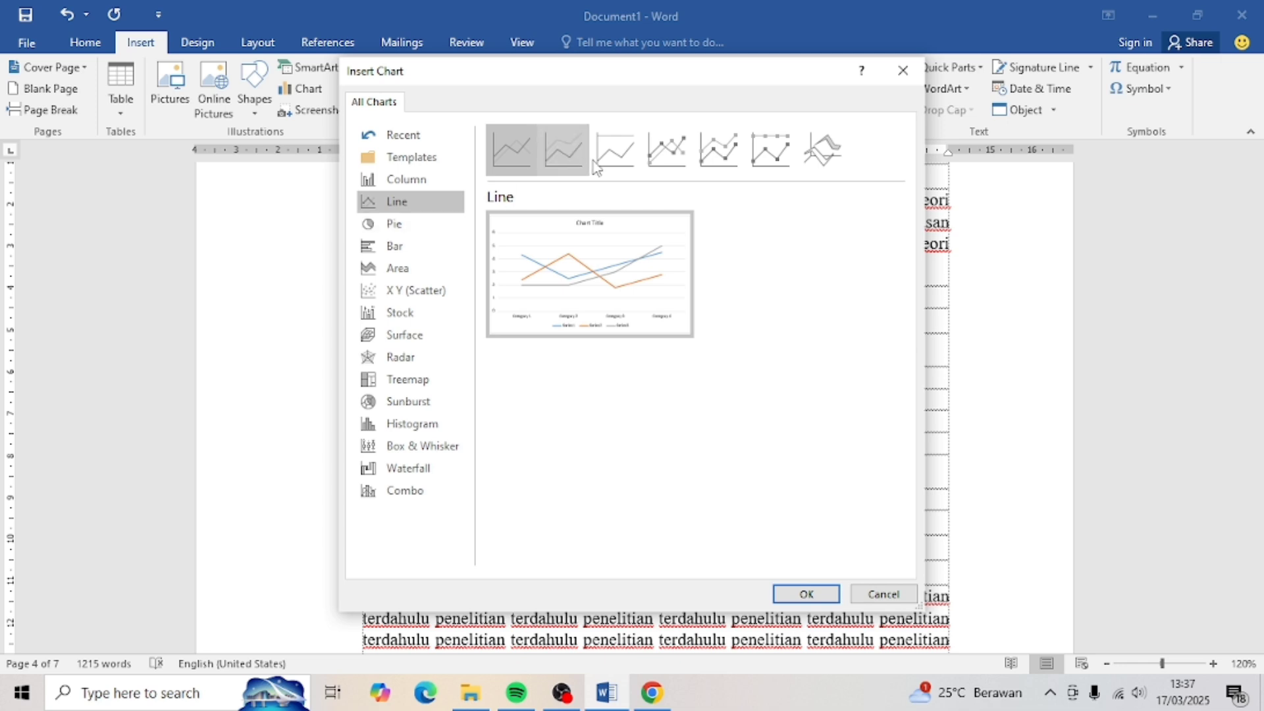
left_click(665, 143)
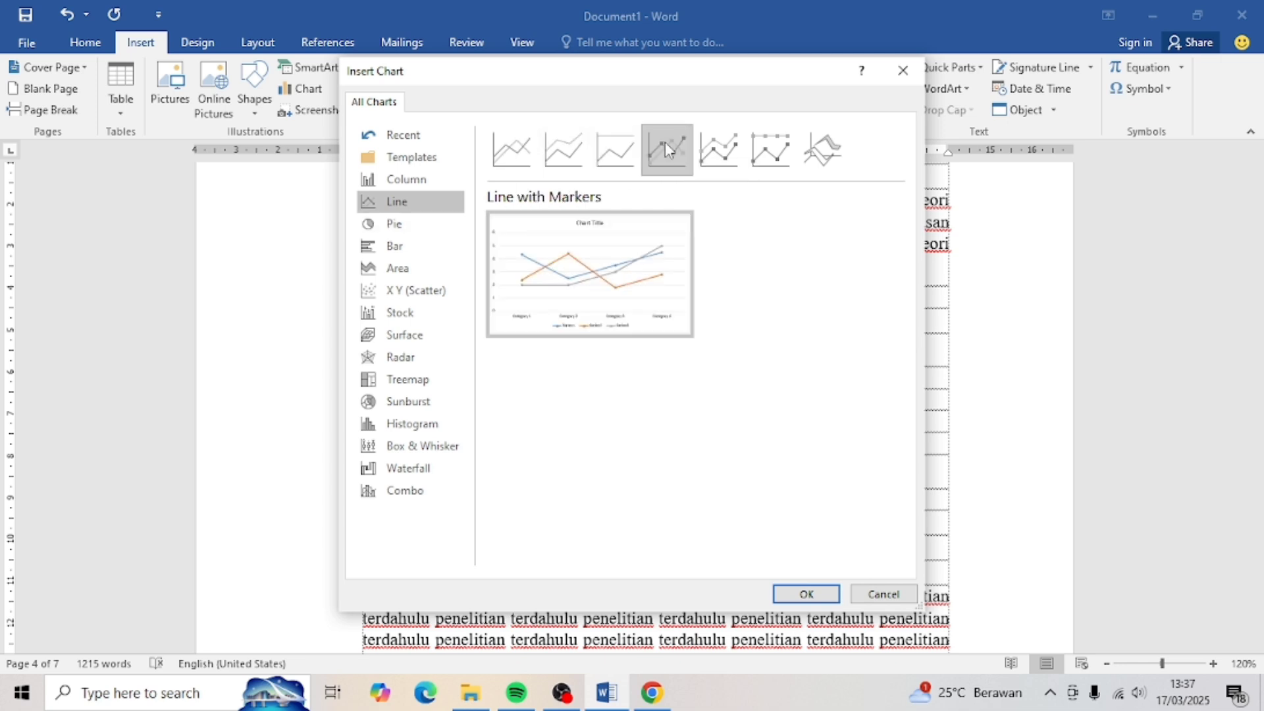
left_click(789, 595)
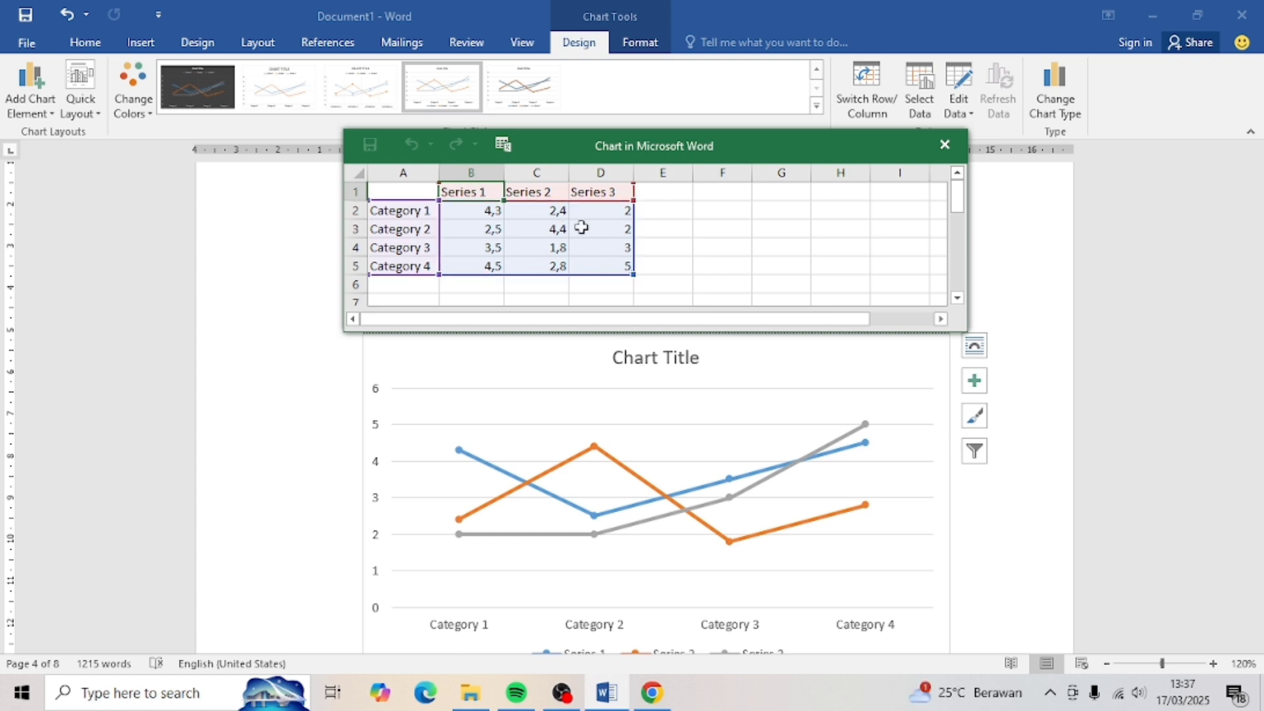
- Close the chart data sheet and retitle the chart 'Jumlah Penduduk'
left_click(943, 146)
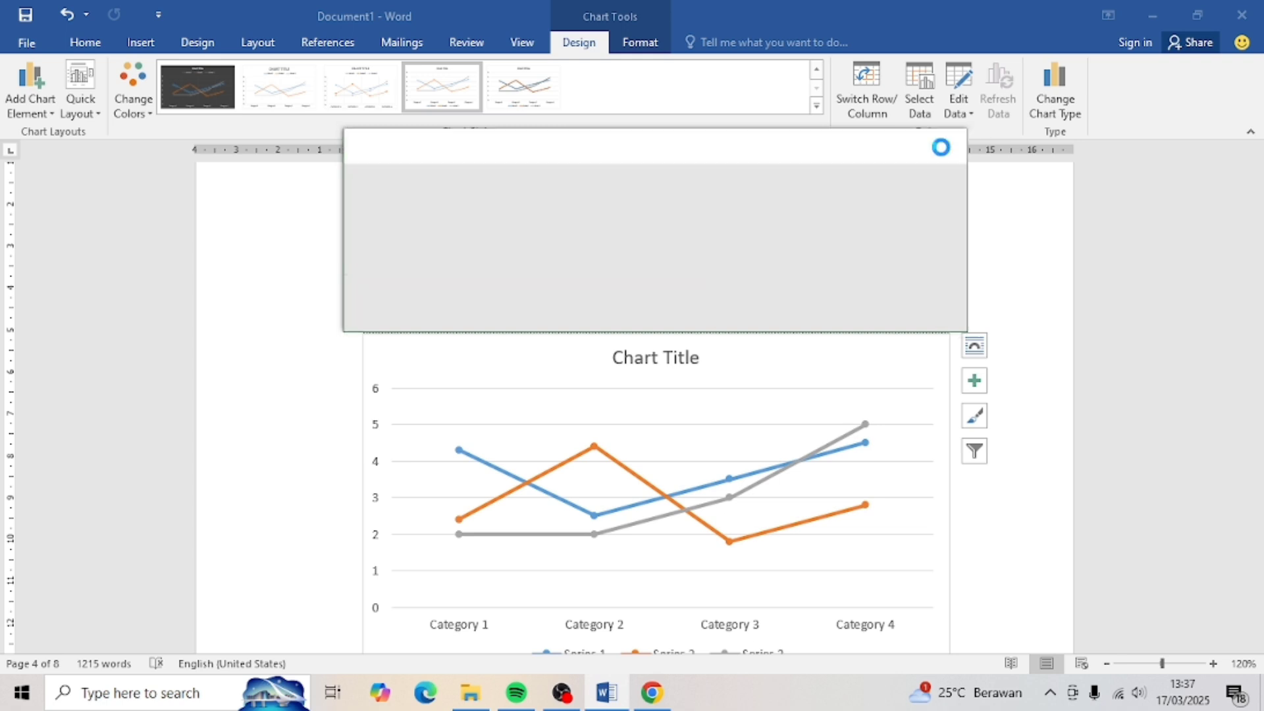
left_click(678, 364)
double_click(690, 358)
type("Ju")
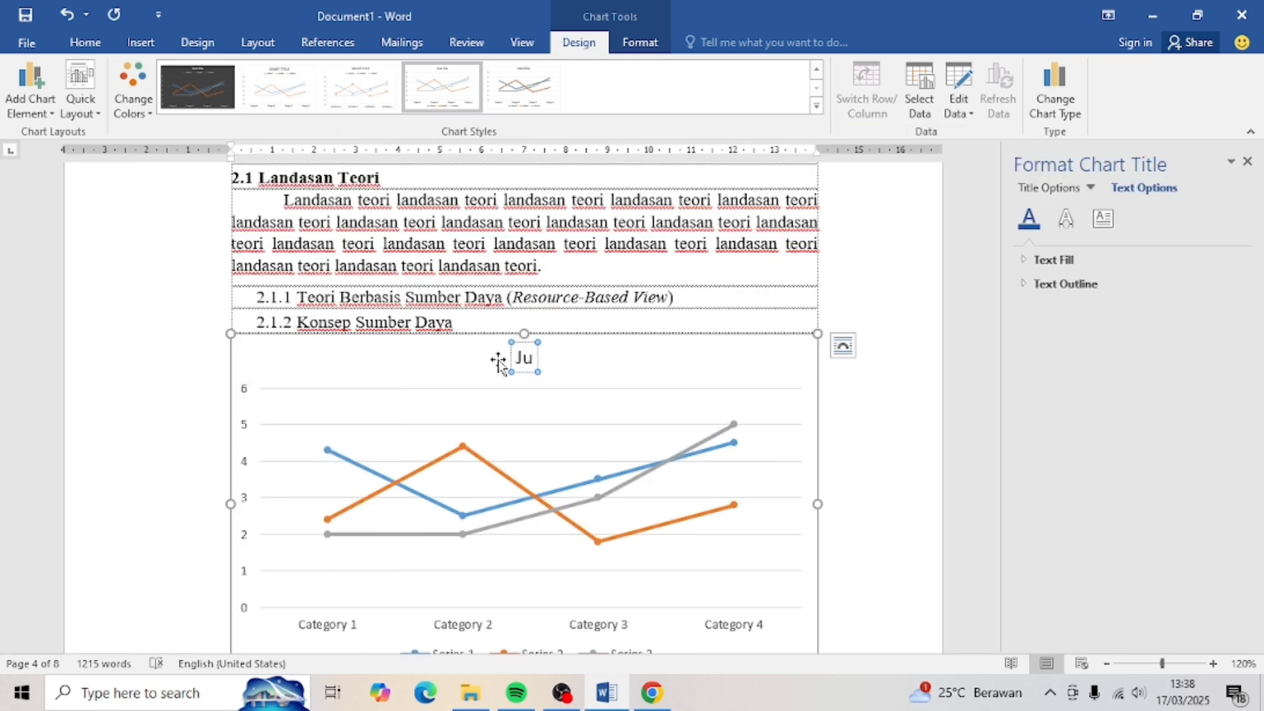
type("mlah Penduduk")
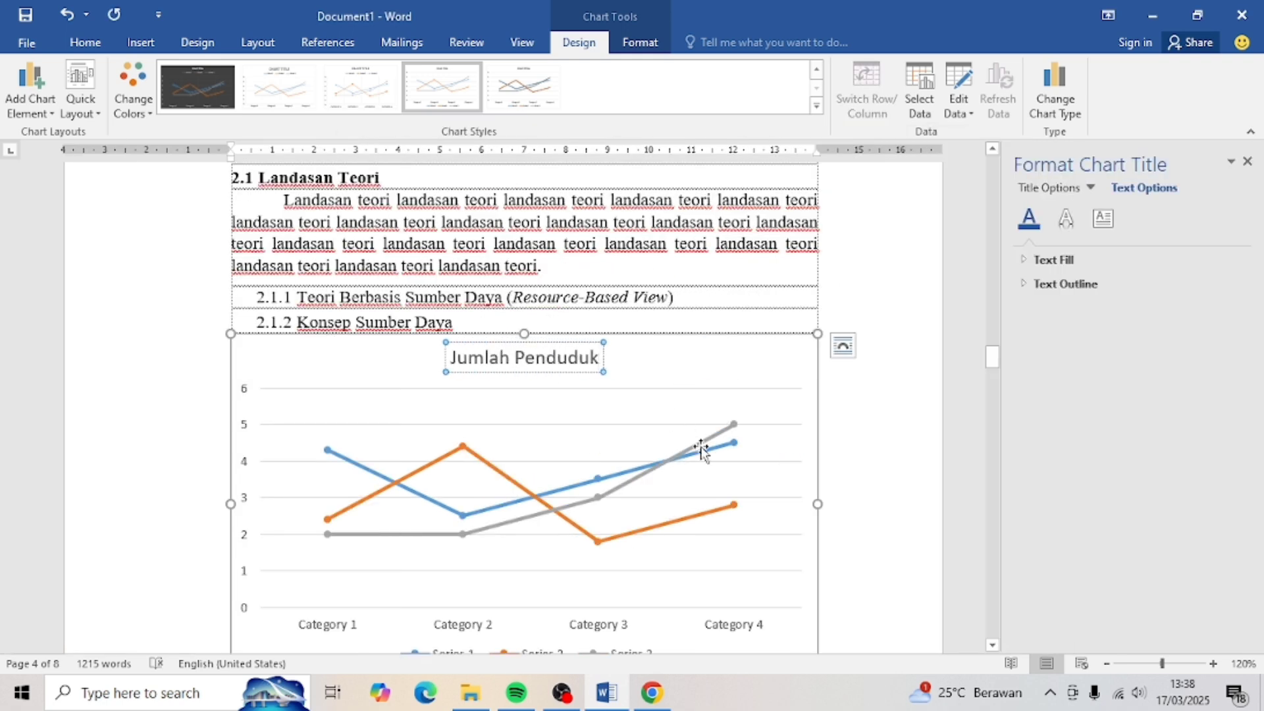
left_click(879, 474)
- Shrink the chart from its corner handles and centre it on the page
left_click(763, 369)
left_click_drag(818, 275, 587, 374)
mouse_move(587, 517)
left_mouse_down()
mouse_move(554, 469)
mouse_move(588, 512)
left_mouse_up()
left_click(97, 43)
left_click(423, 103)
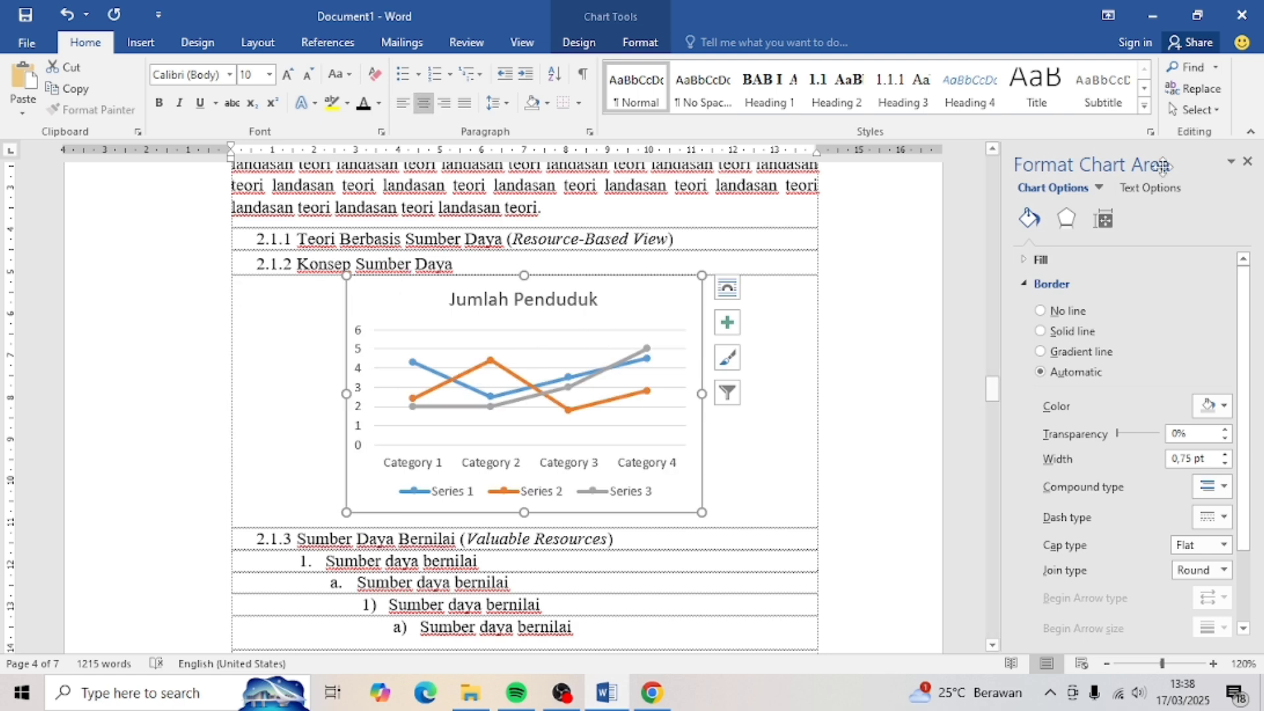
left_click(1248, 162)
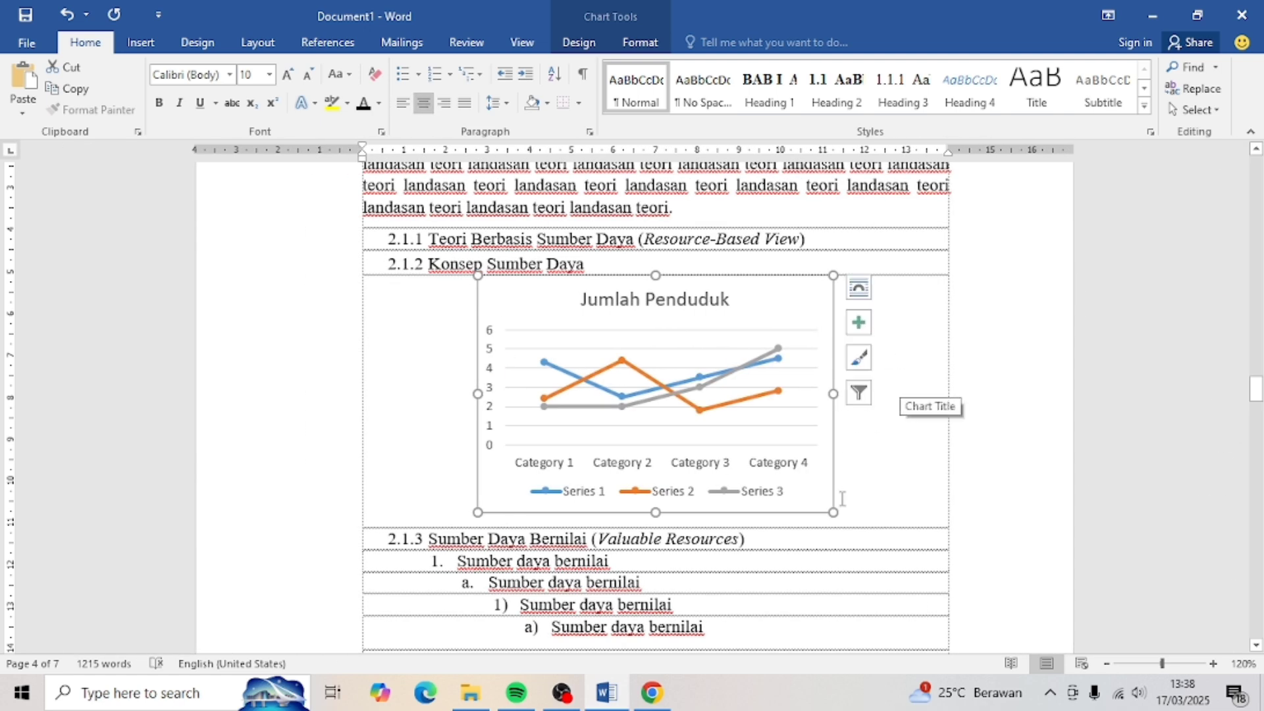
- Add a new 'Grafik' label caption above the chart with chapter numbering, titled 'Jumlah Penduduk'
right_click(811, 491)
left_click(855, 433)
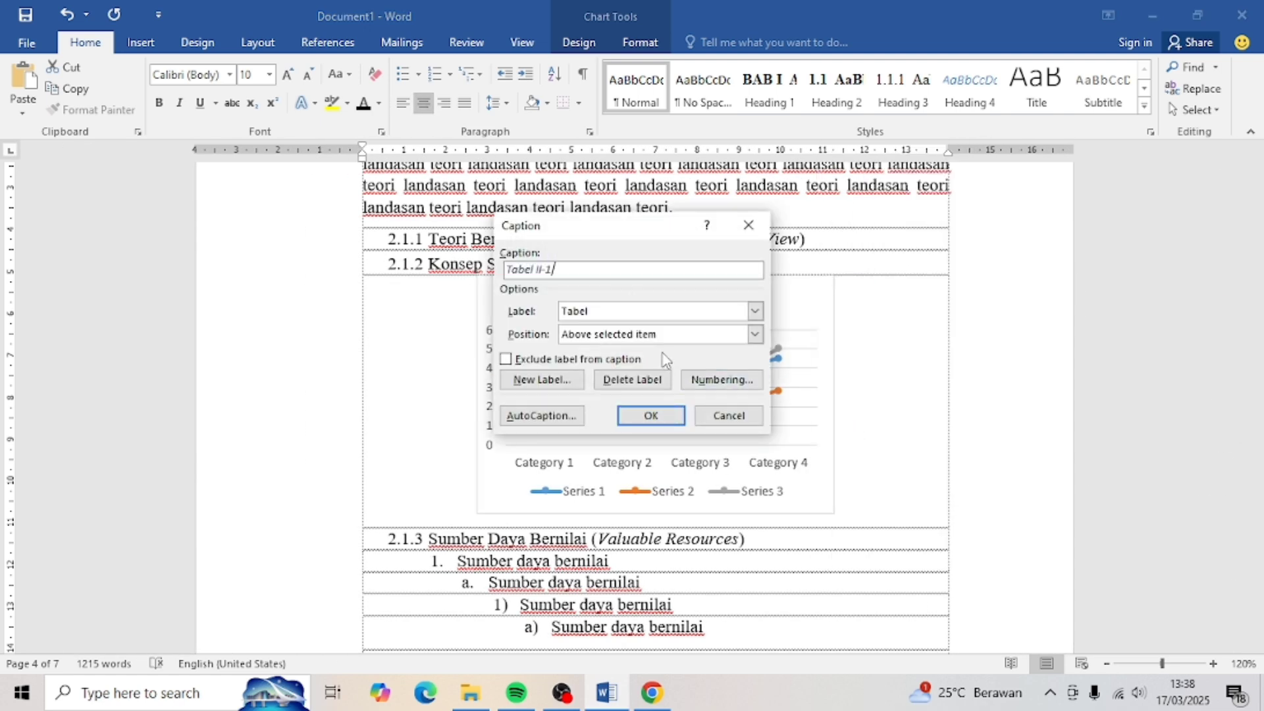
left_click(542, 379)
type("Grafik")
left_click(606, 357)
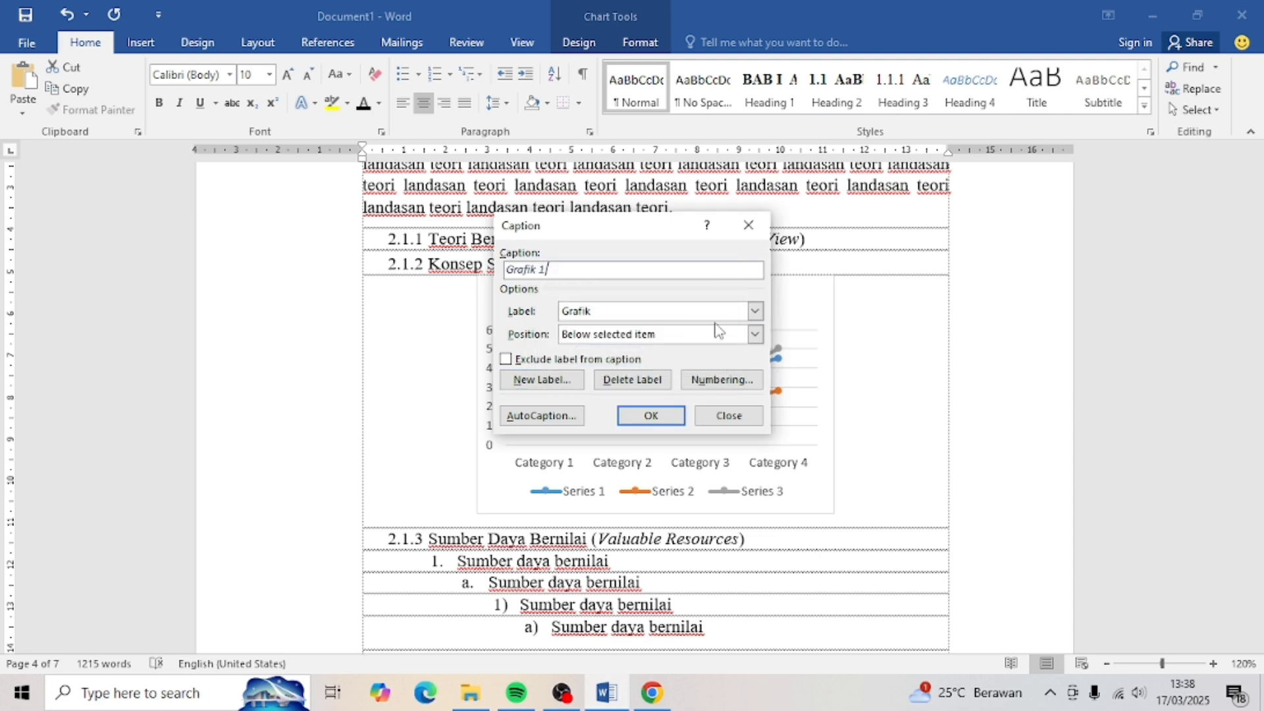
left_click(718, 333)
left_click(714, 346)
left_click(721, 379)
left_click(521, 302)
left_click(650, 397)
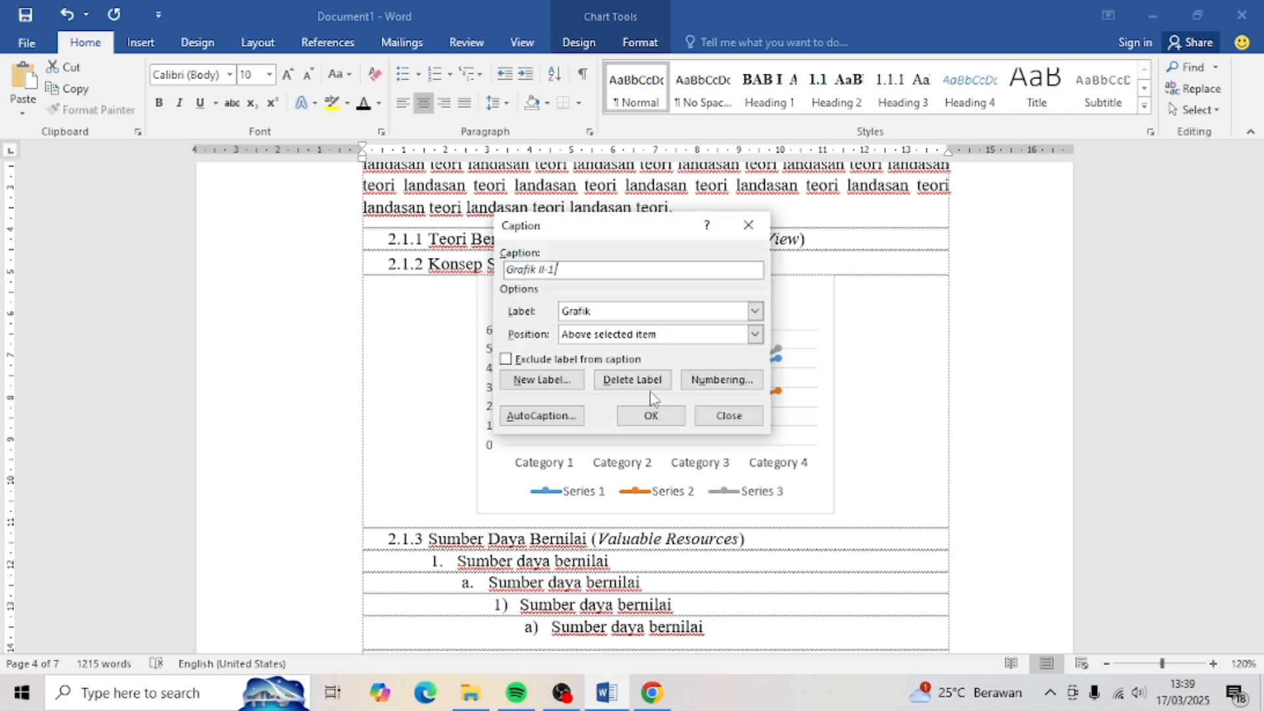
left_click(650, 415)
type("Jumlah Penduduk")
- Format the Grafik II-1 caption as black, bold, non-italic 10 pt Times New Roman
key("shift+Home")
left_click(380, 104)
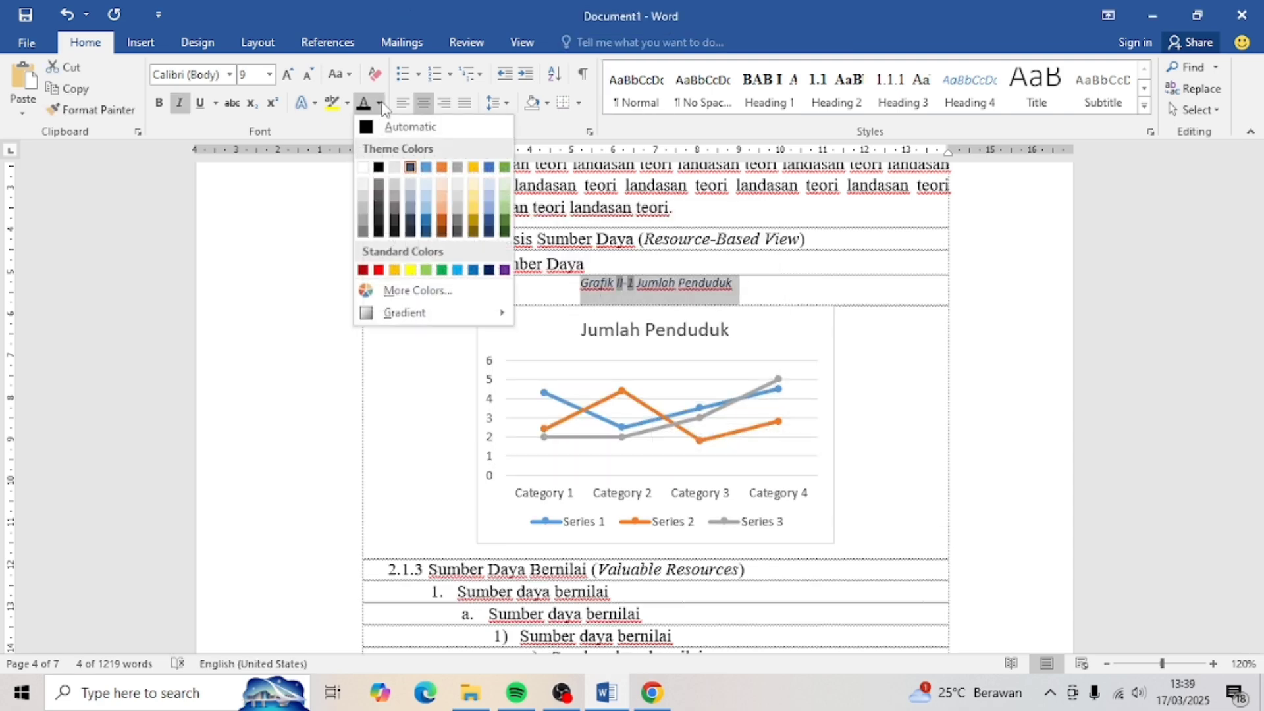
left_click(410, 127)
left_click(288, 75)
left_click(229, 74)
left_click(246, 185)
left_click(179, 104)
left_click(159, 103)
- Add space after the 2.1.2 heading
left_click(593, 264)
left_click(498, 103)
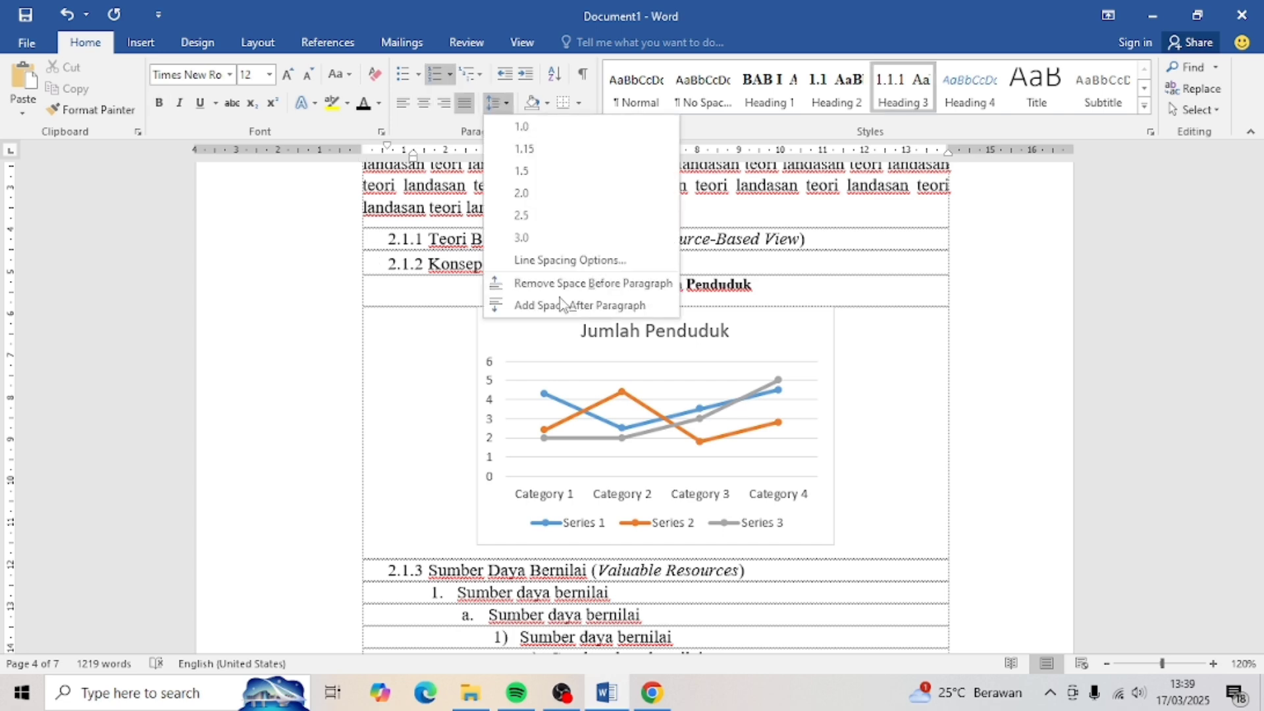
left_click(560, 297)
scroll(584, 308, "down", 15)
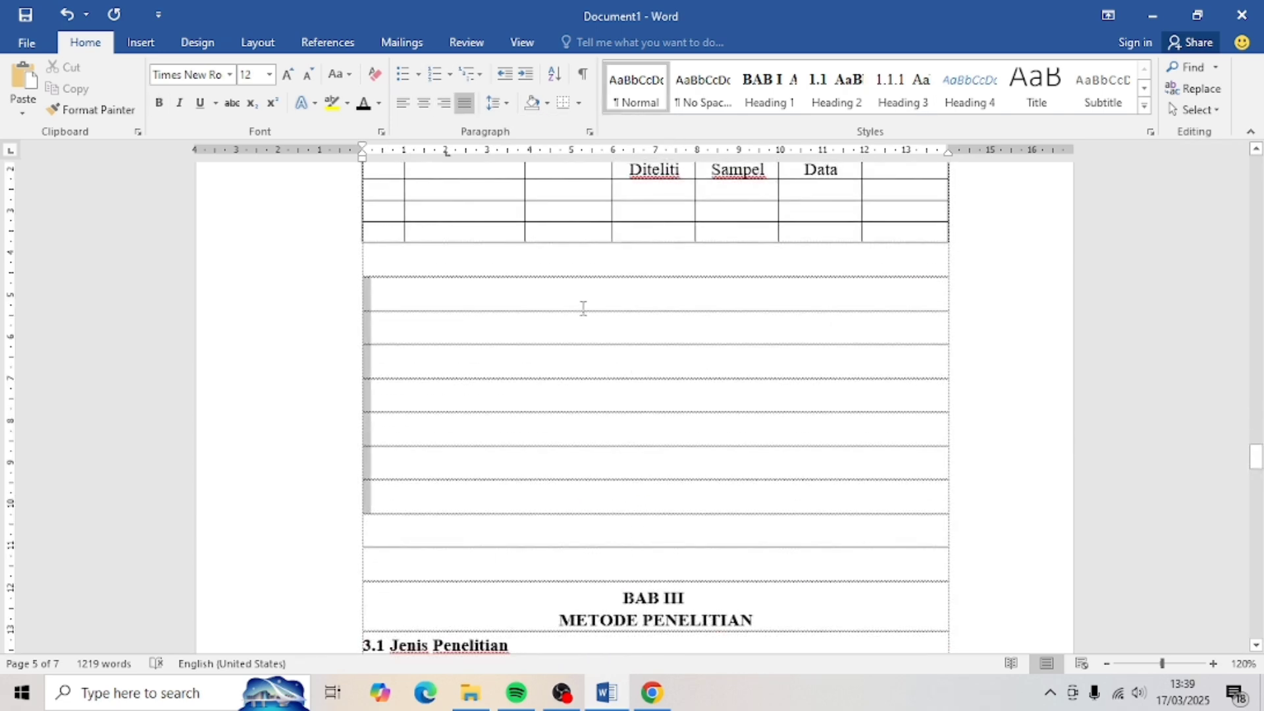
scroll(584, 308, "down", 15)
- Insert a new blank equation on a line below 3.3.1 Populasi
left_click(501, 355)
key("Return")
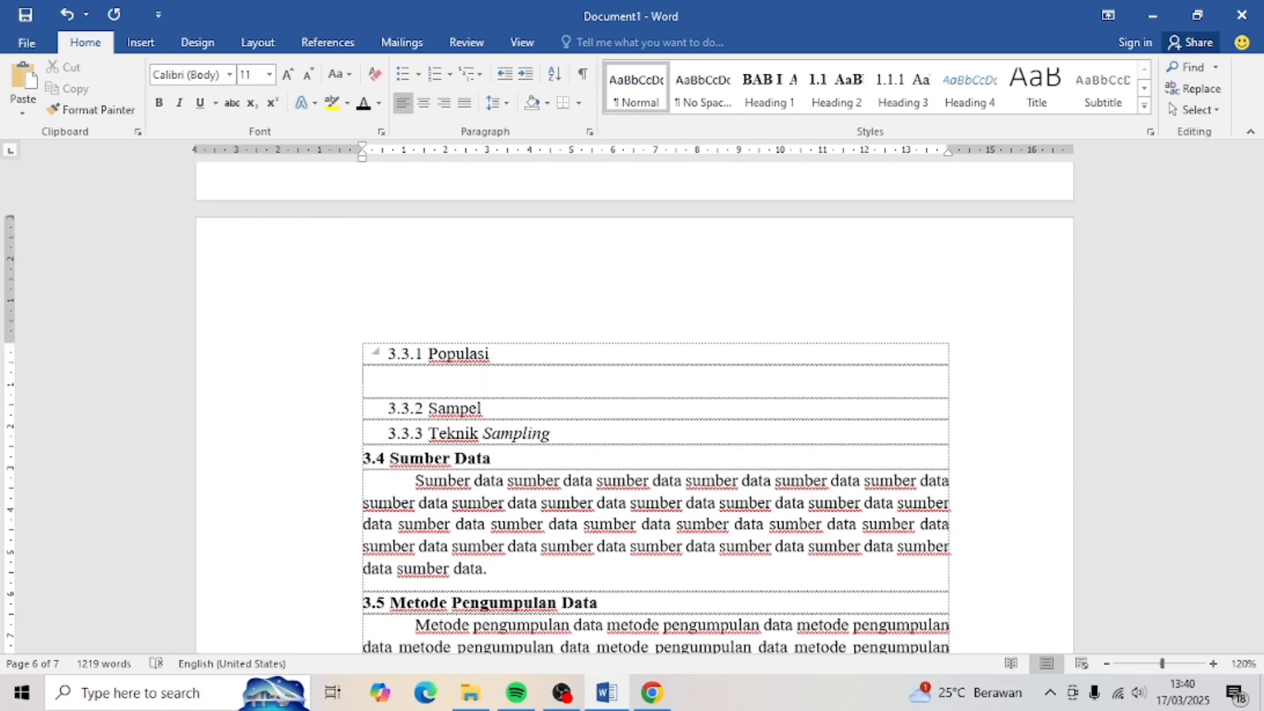
left_click(158, 50)
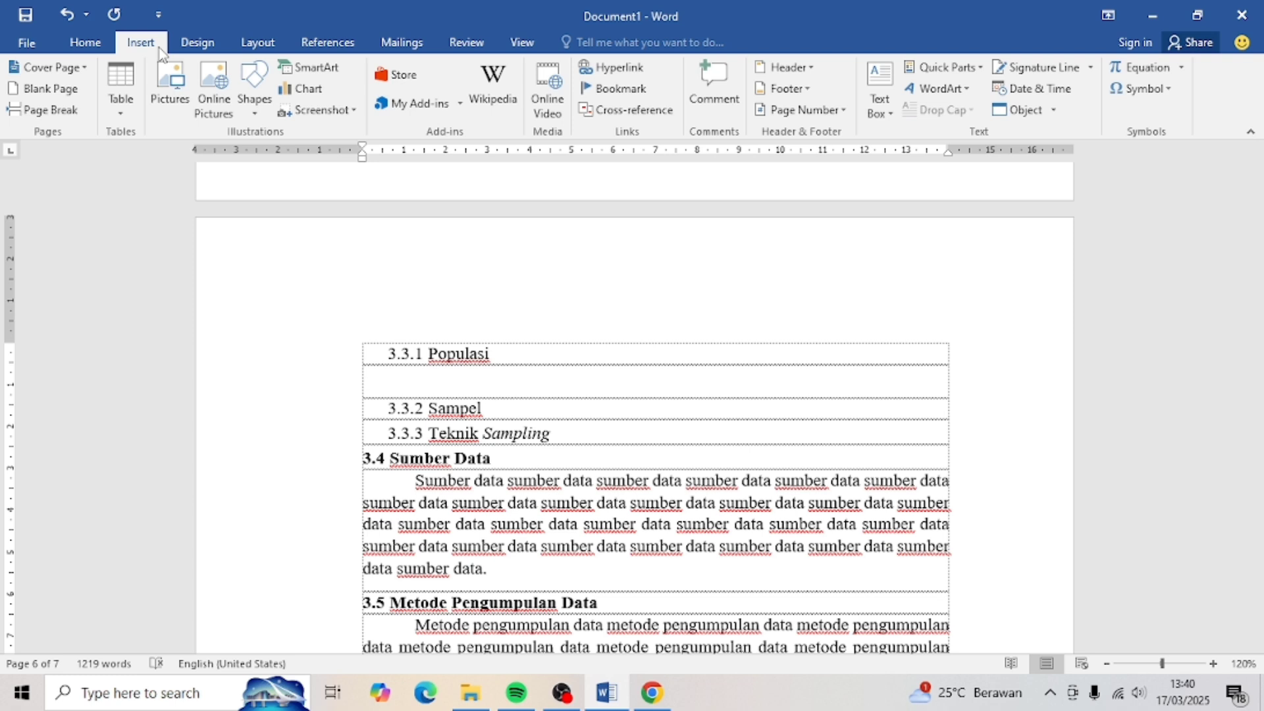
left_click(1182, 68)
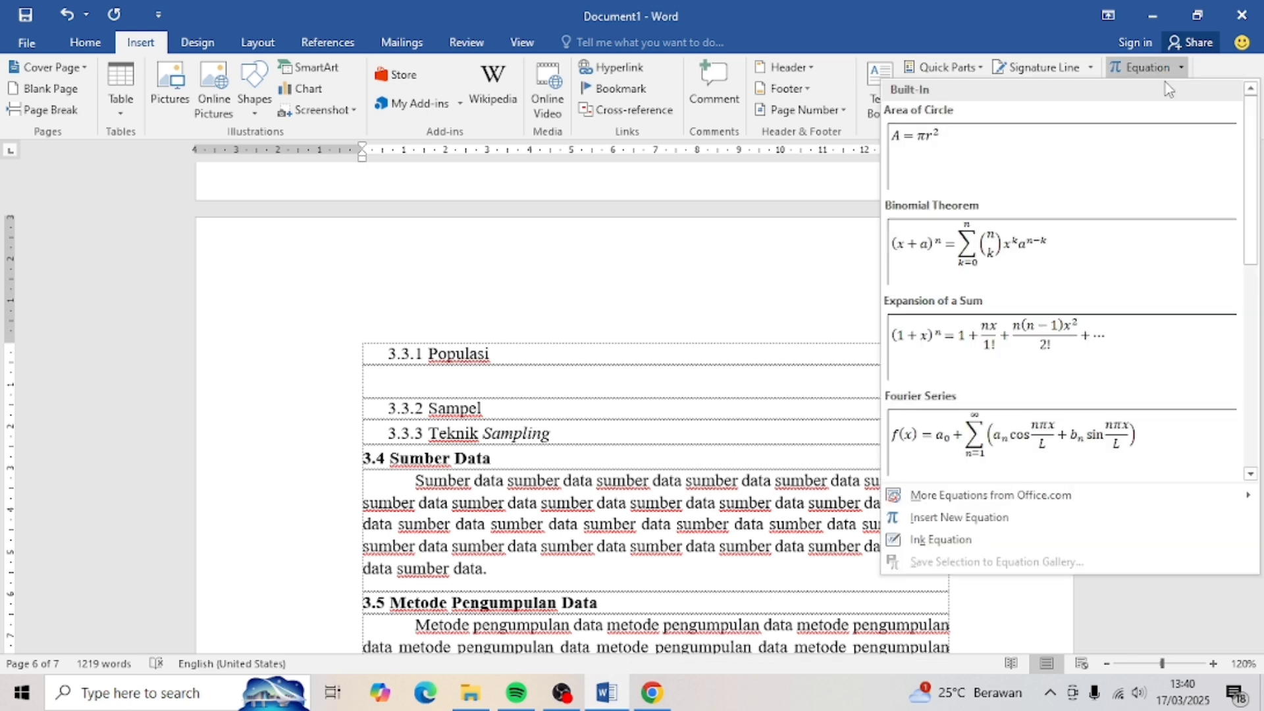
scroll(1102, 366, "down", 5)
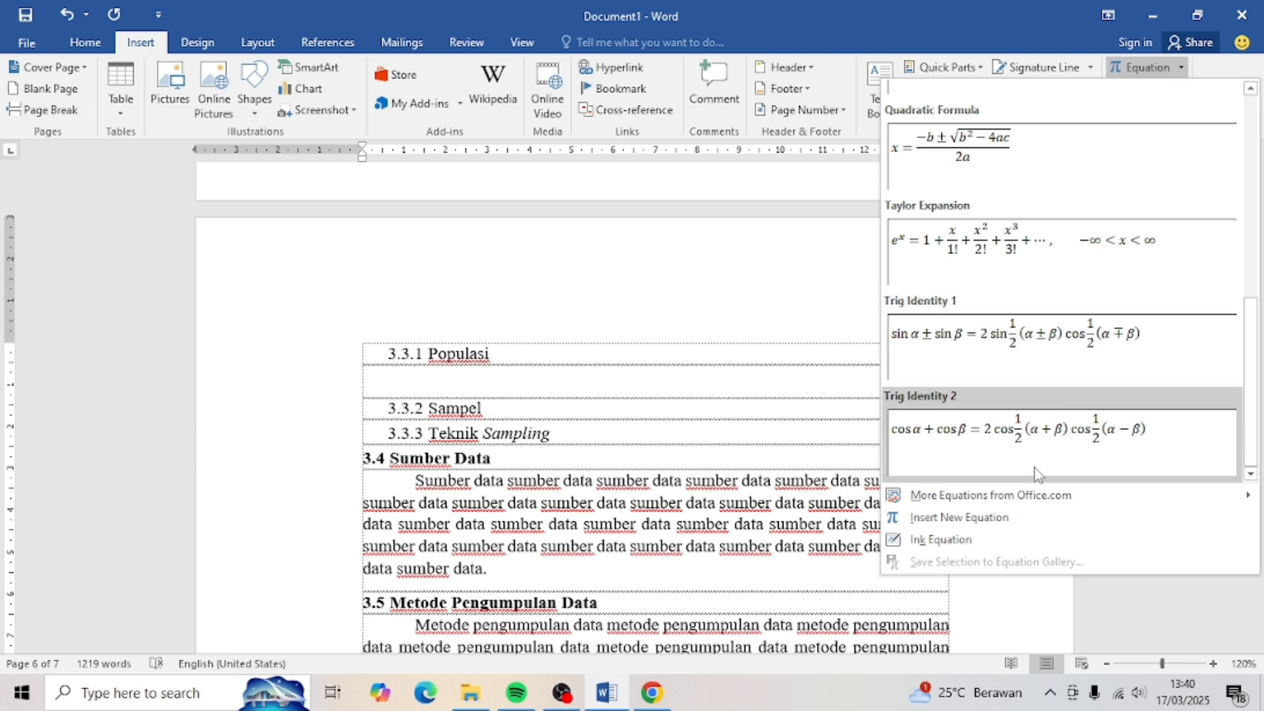
left_click(1012, 517)
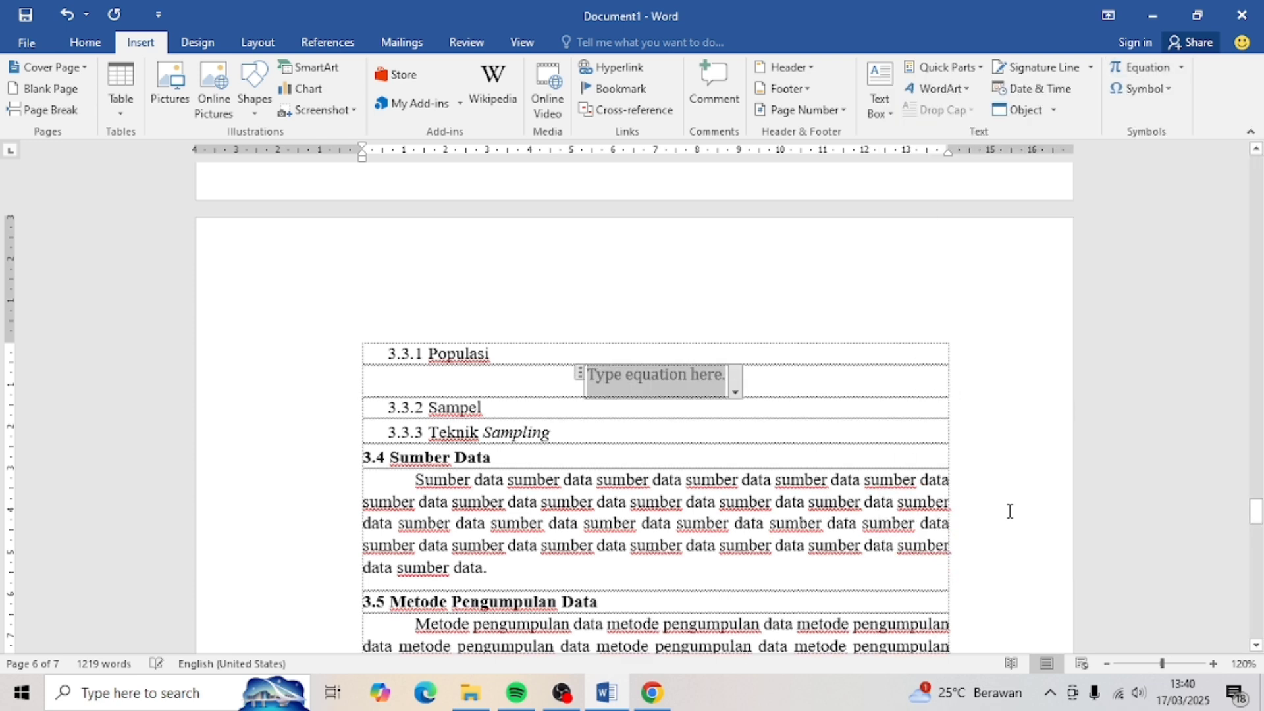
- Start the equation as n = N over a fraction with denominator 1
left_click(751, 104)
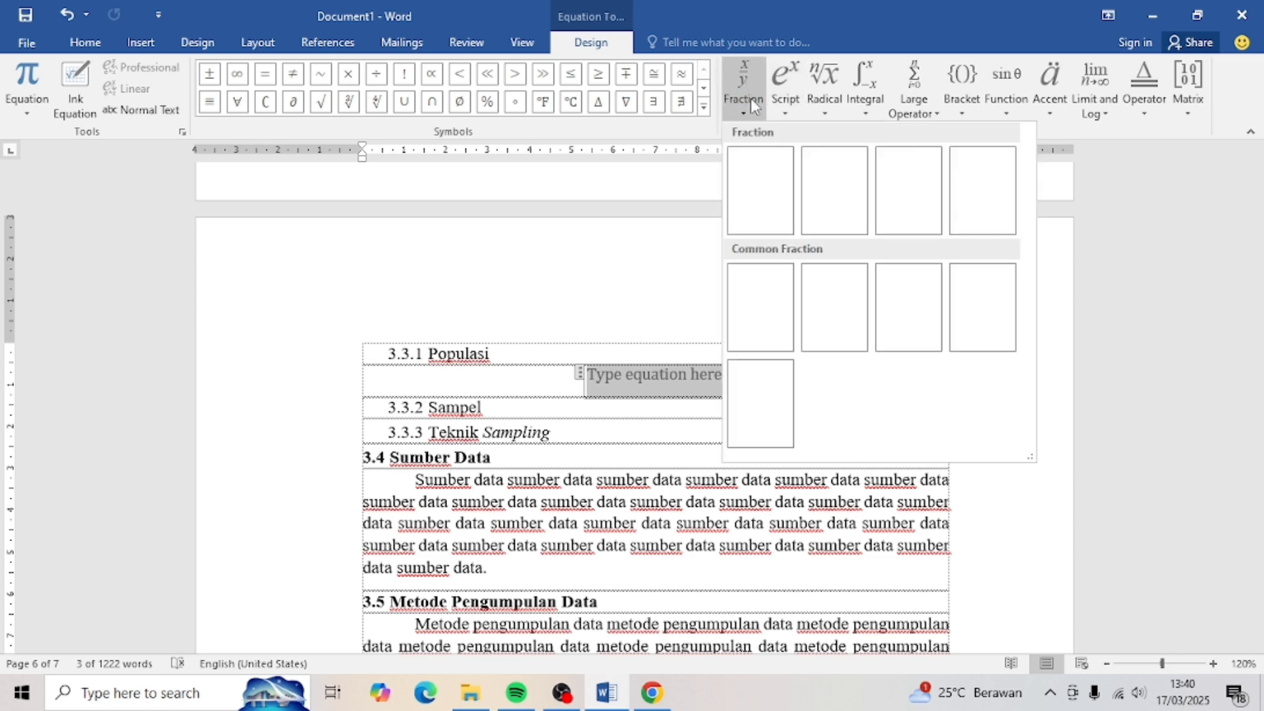
left_click(782, 160)
type("n")
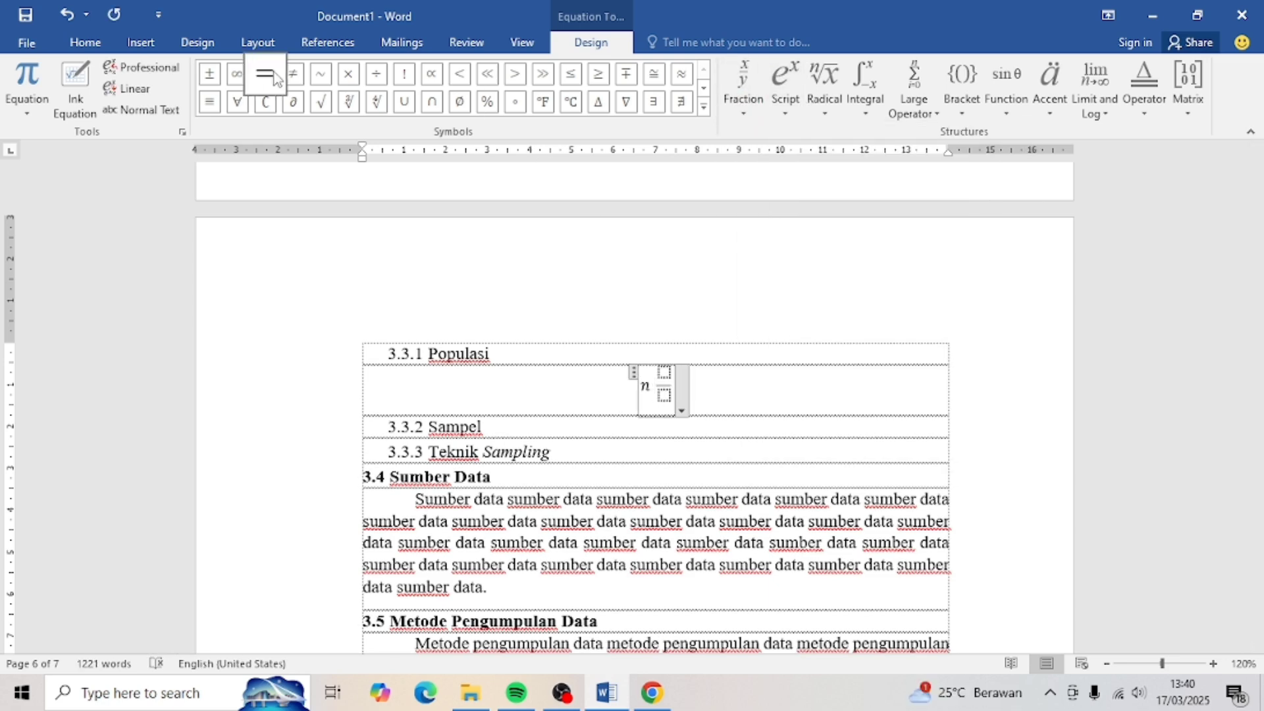
left_click(275, 78)
left_click(670, 374)
type("N/")
left_click(673, 395)
type("1")
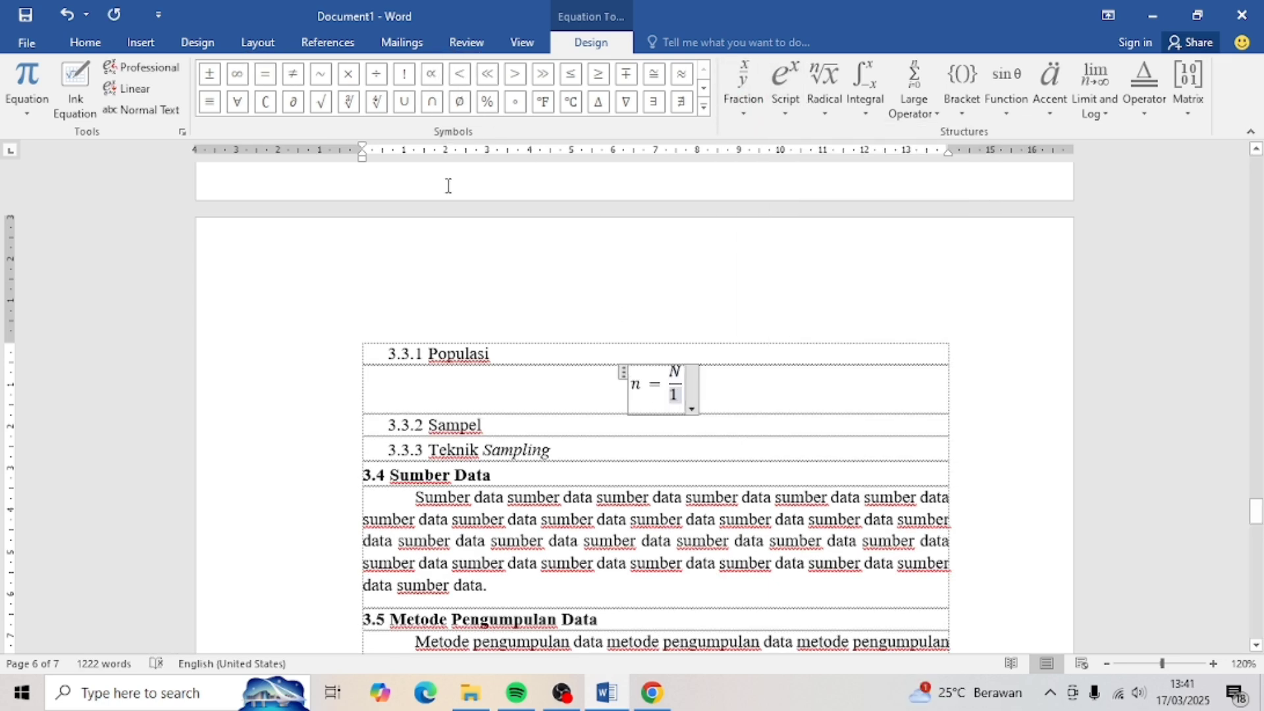
- Complete the denominator as 1 + Ne², giving n = N/(1 + Ne²)
left_click(704, 106)
left_click(428, 175)
type("Ne")
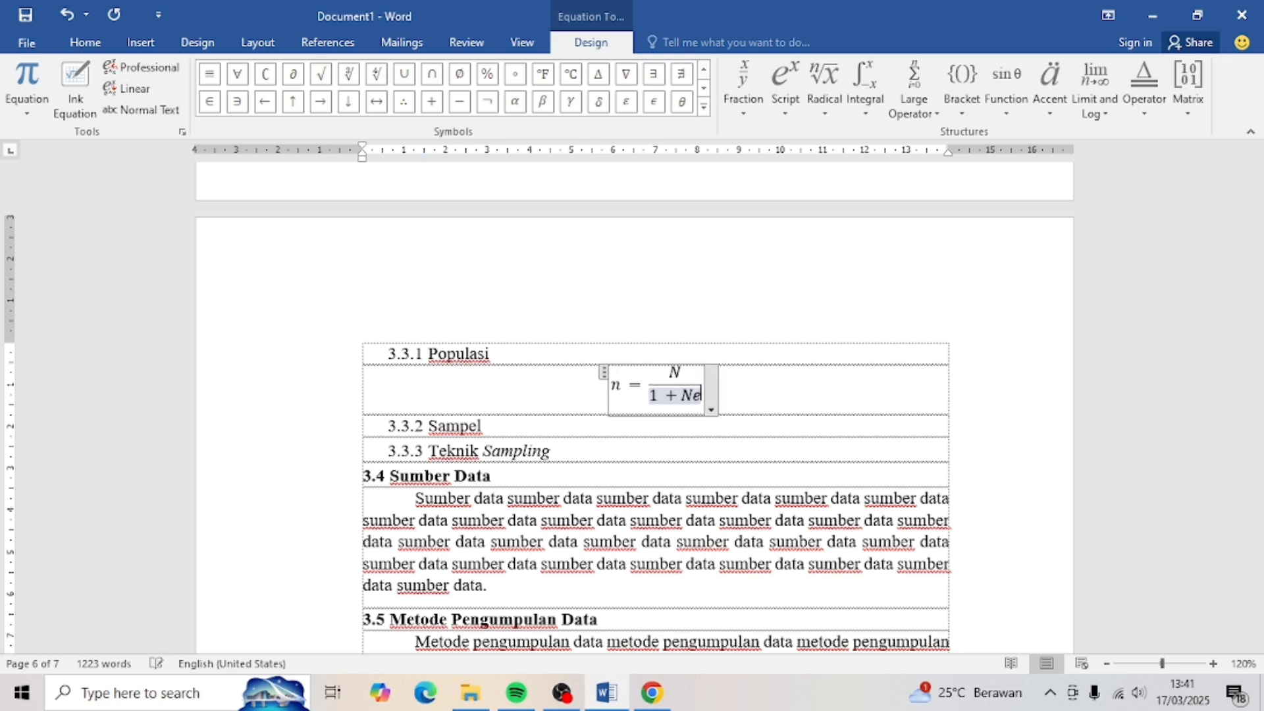
left_click(785, 86)
left_click(804, 189)
type("N")
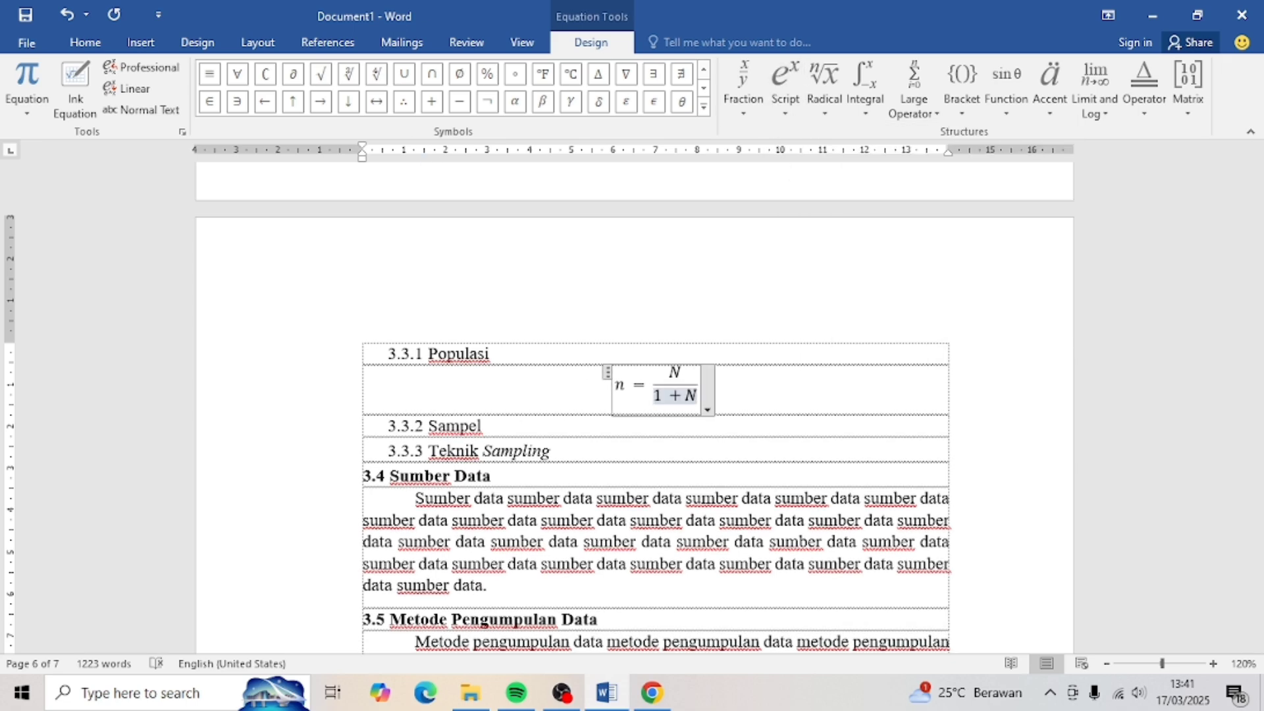
left_click(785, 86)
left_click(806, 189)
type("2")
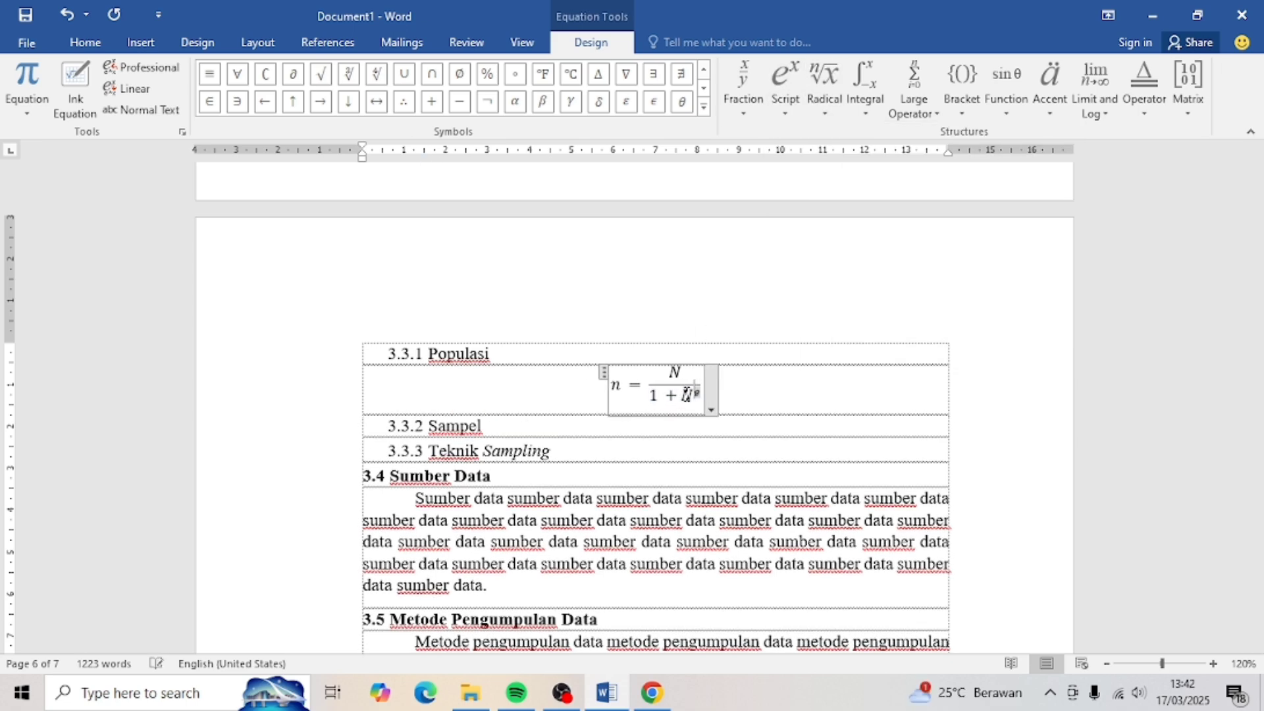
left_click(694, 402)
type("e^2")
- Add a new paragraph below 3.3.1 Populasi with a first-line indent
left_click(538, 358)
key("Return")
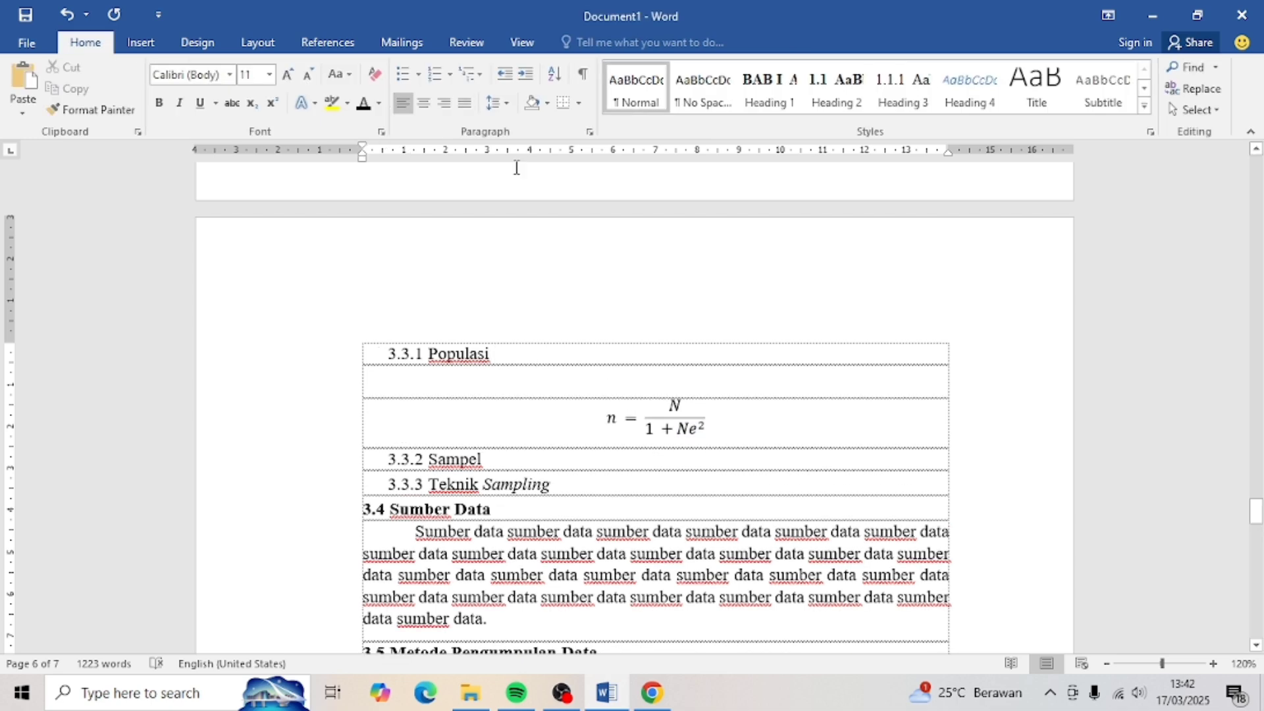
left_click(590, 133)
left_click(737, 271)
left_click(708, 300)
left_click(702, 555)
- Type 'Rumus solvin digunakan apabila populasi yang diteliti berjumlah kurang dari seribu orang.' and select it
key("Tab")
type("Rumus solvin digunakan apabila")
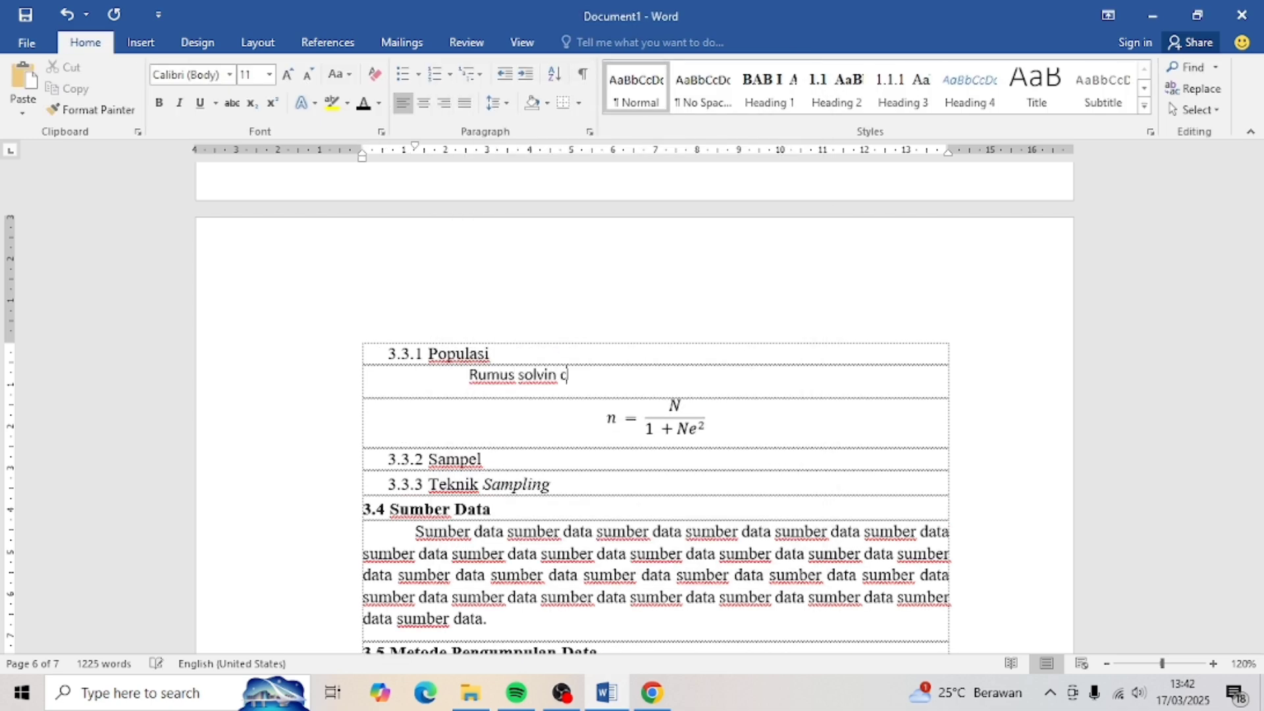
type(" populasi yang diteliti berjumlah kurang dari 1.0")
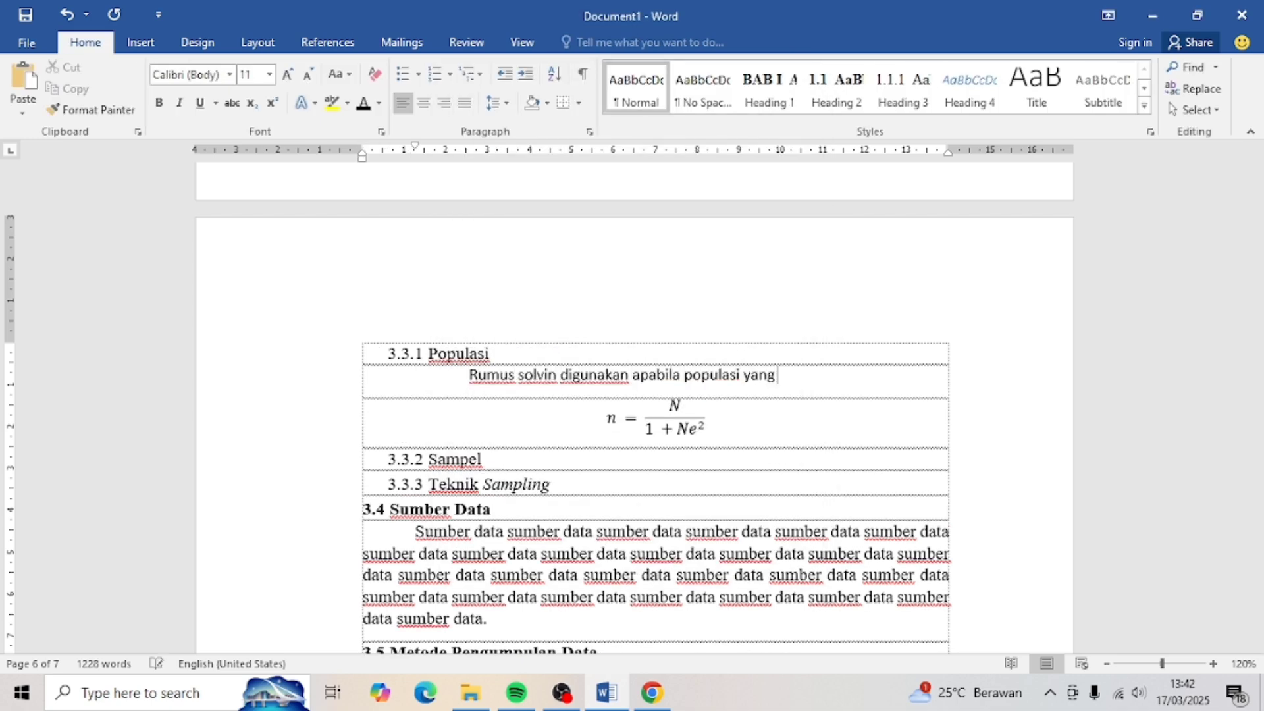
key("BackSpace")
key("BackSpace")
key("BackSpace")
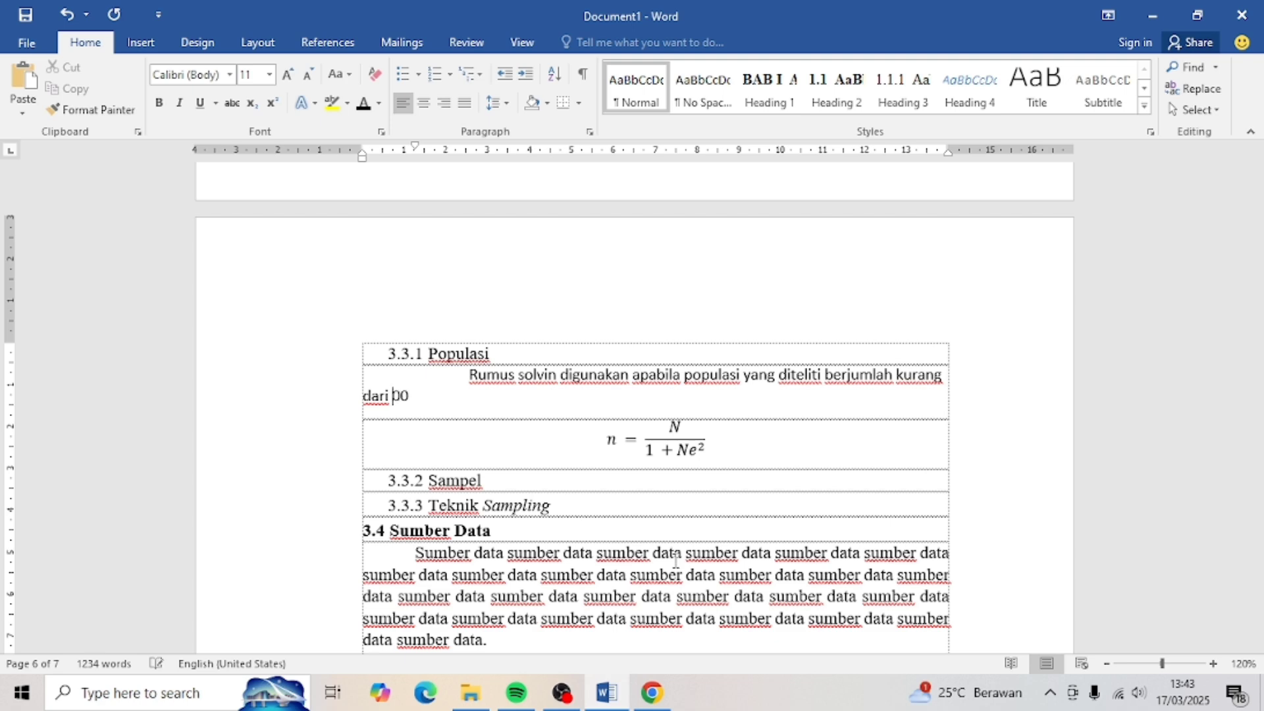
type("seribu orang.")
left_click_drag(498, 405, 468, 376)
left_click(229, 74)
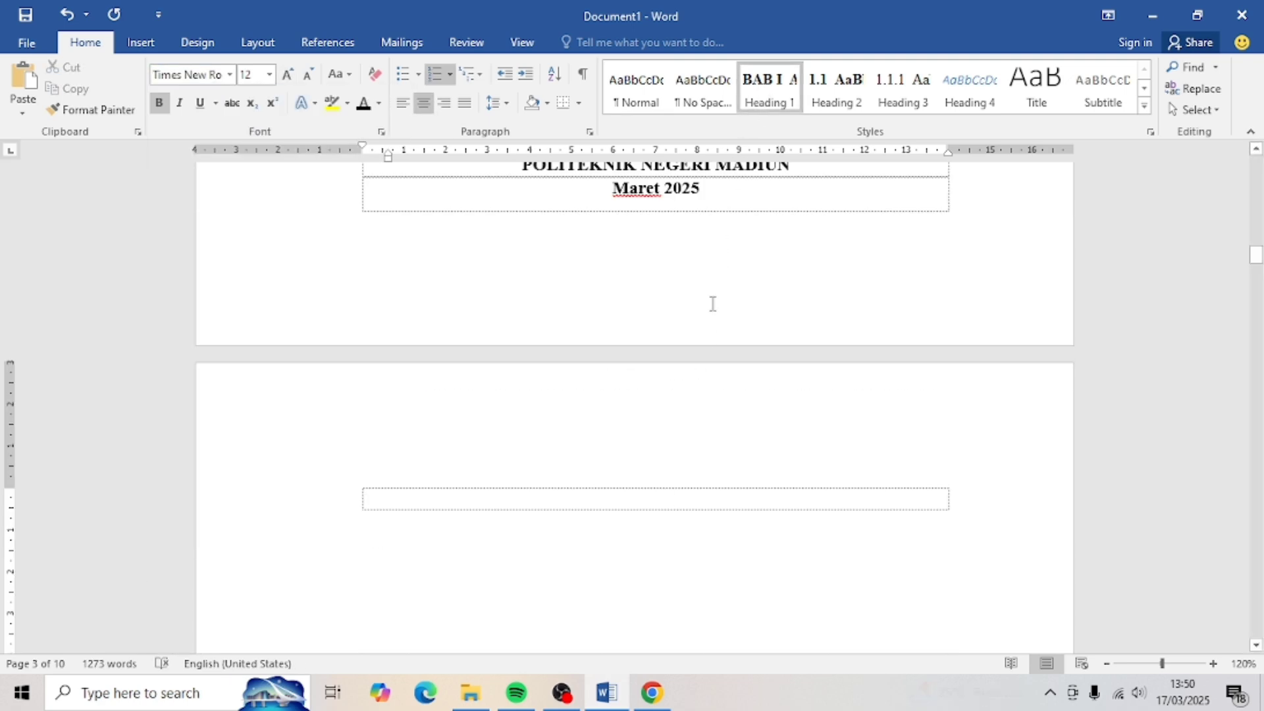
- Type the heading 'BAB I HALAMAN PENGESAHAN' and delete its automatic BAB I number
type("BAB I HA")
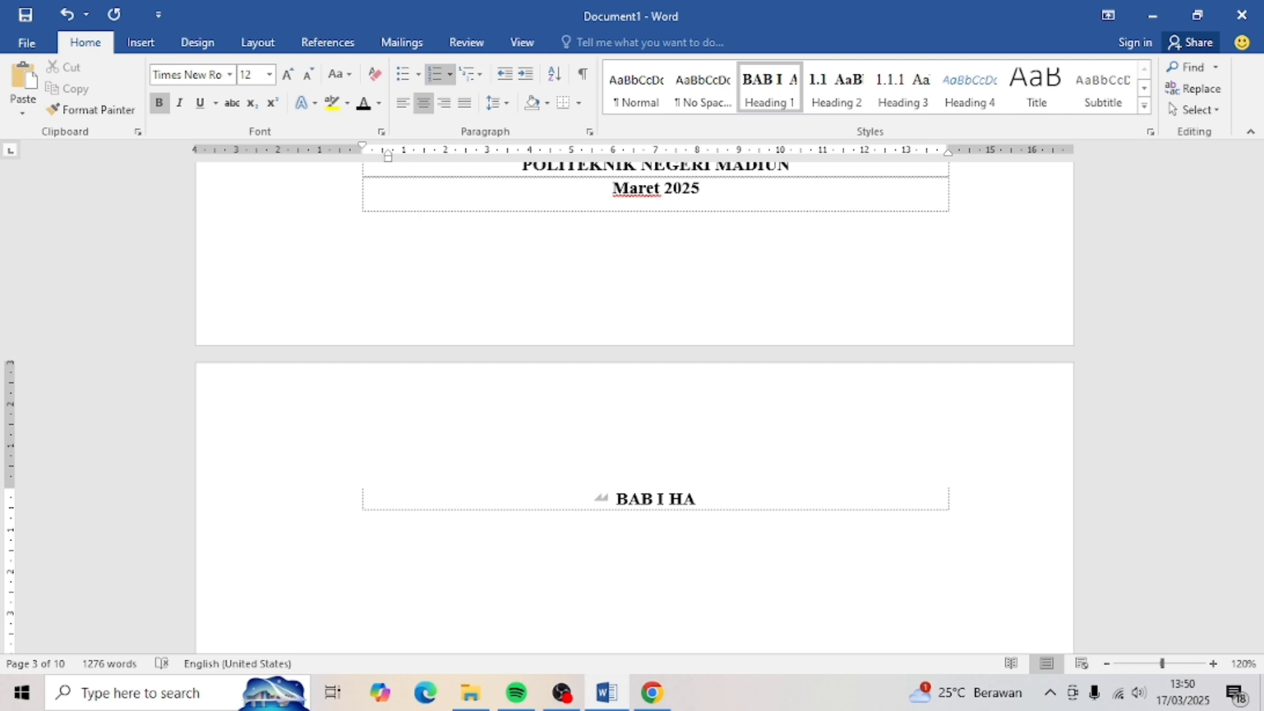
type("LAMAN PENGESAHAN")
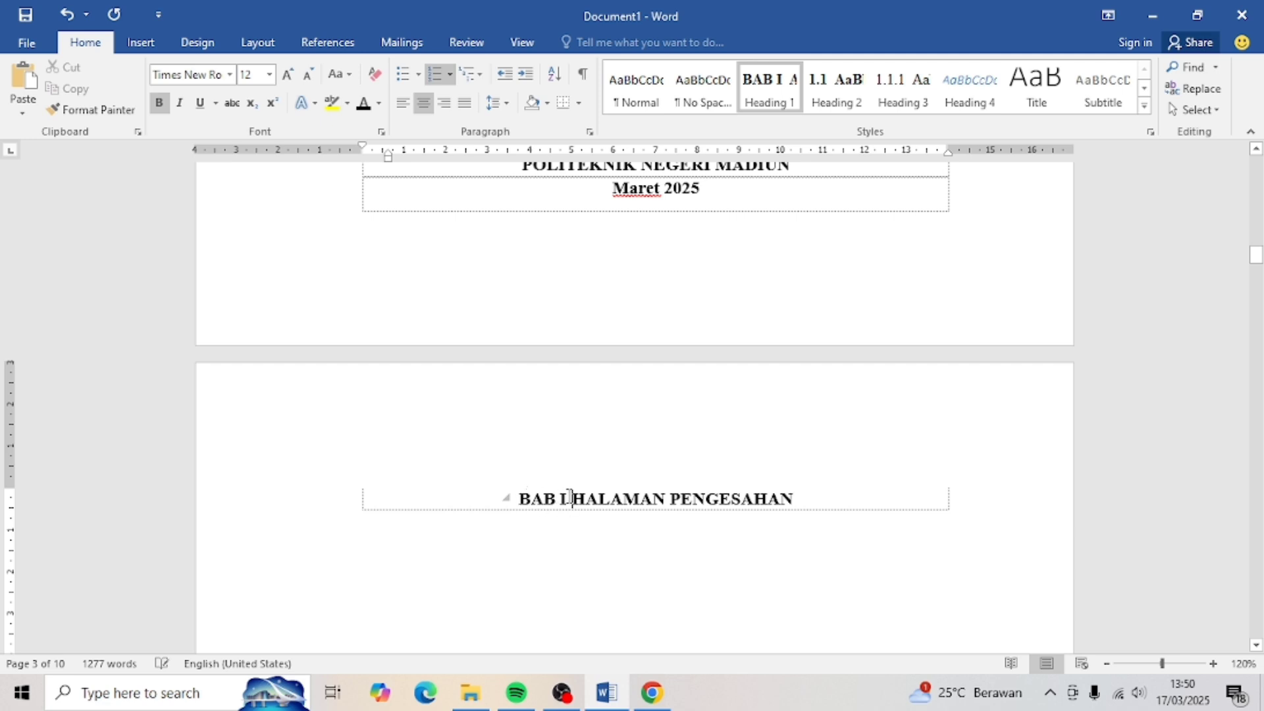
left_click(534, 501)
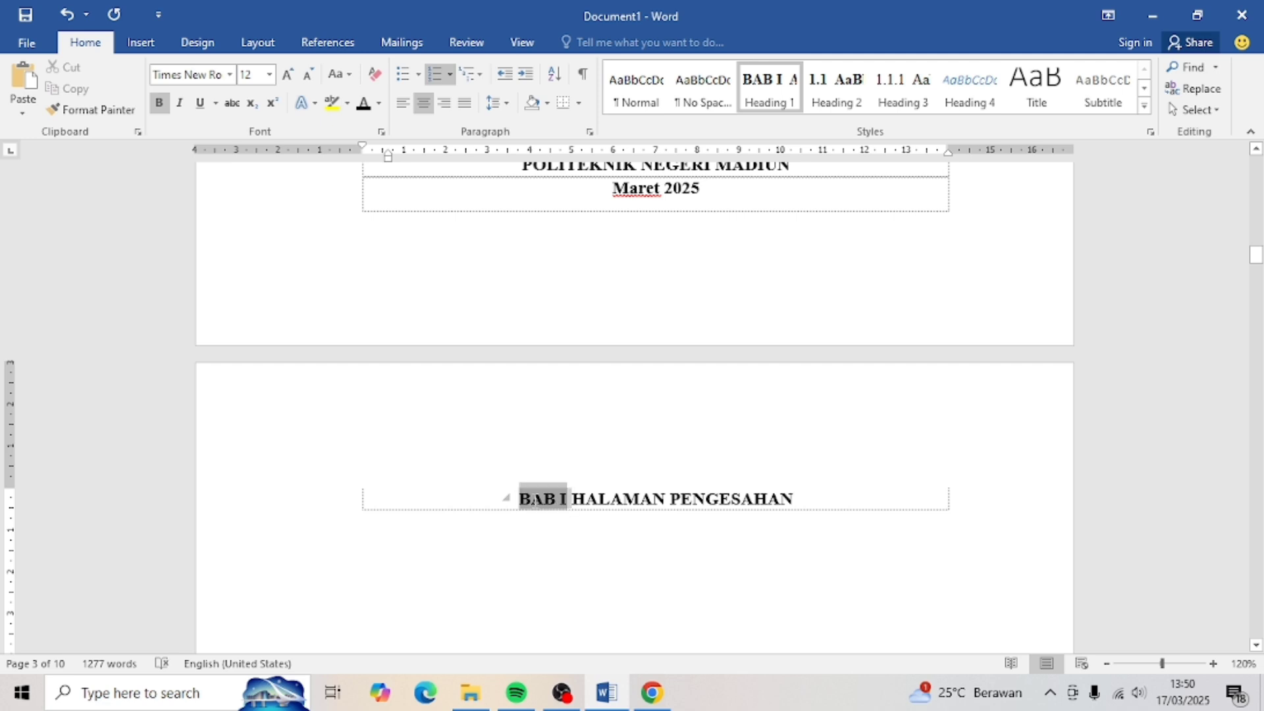
key("BackSpace")
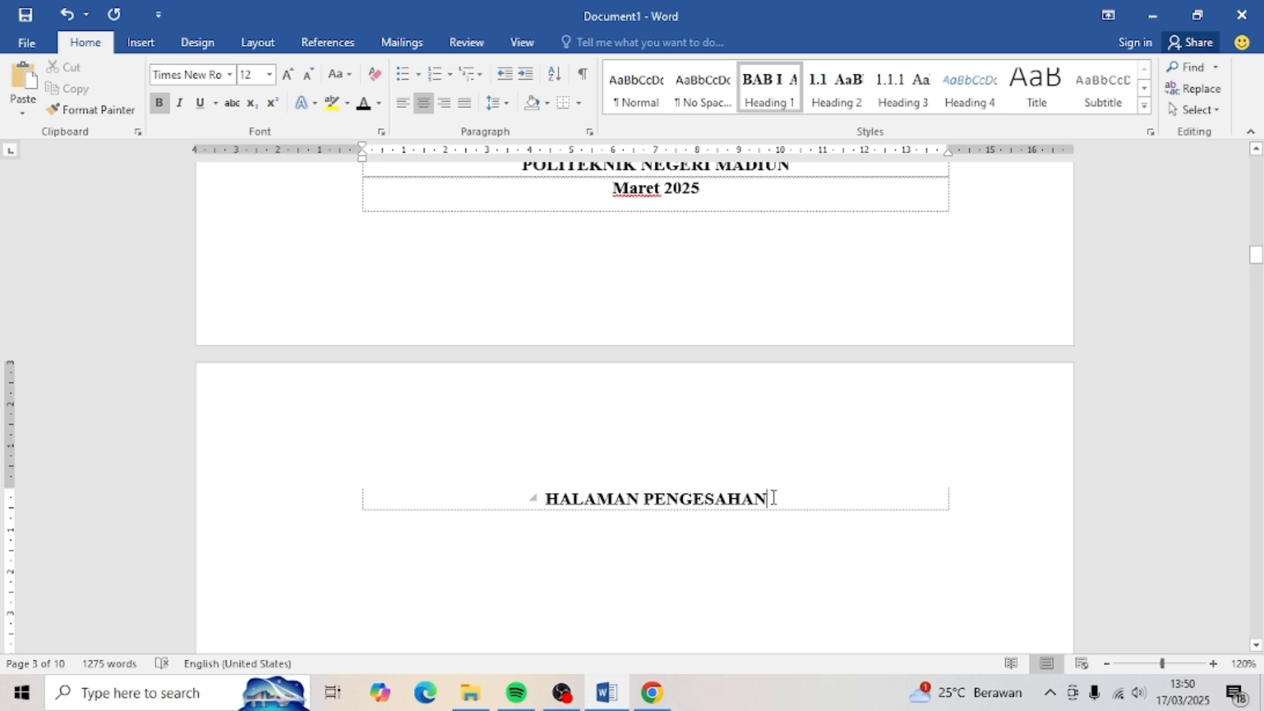
- Add a blank page with a Heading 1 titled 'HALAMAN PENGESAHAN'
scroll(774, 499, "down", 2, "ctrl")
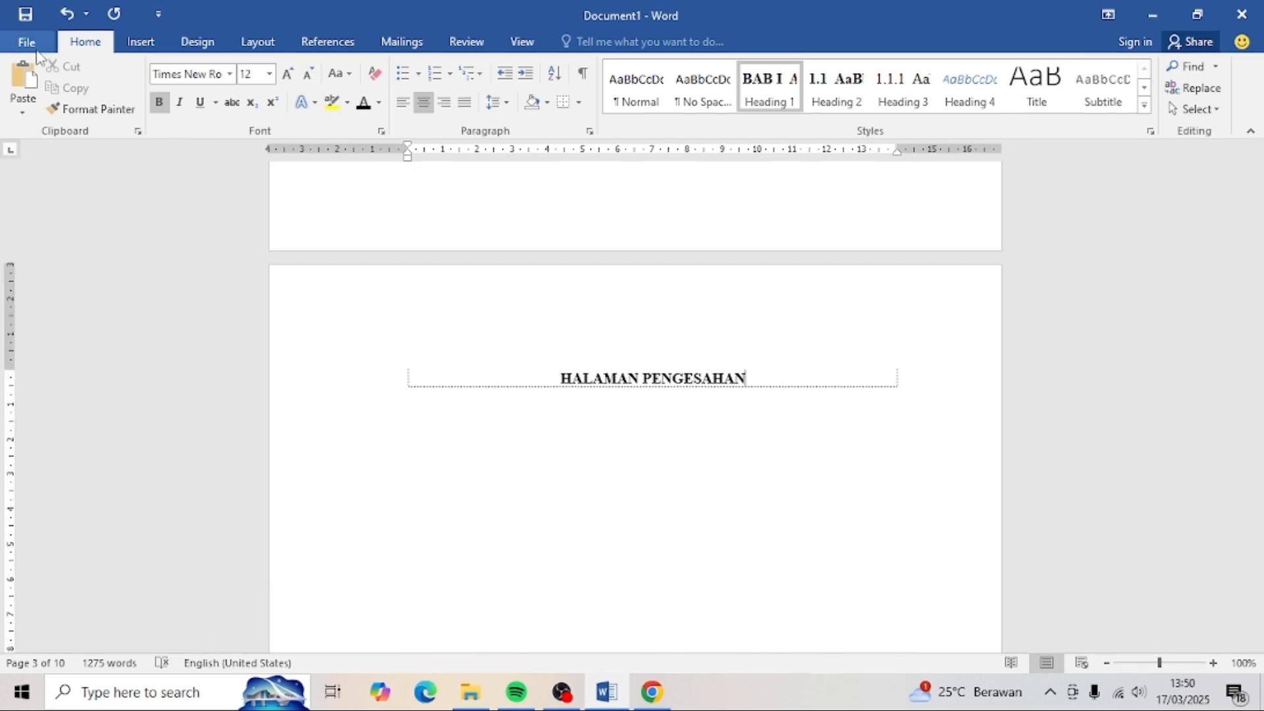
left_click(138, 42)
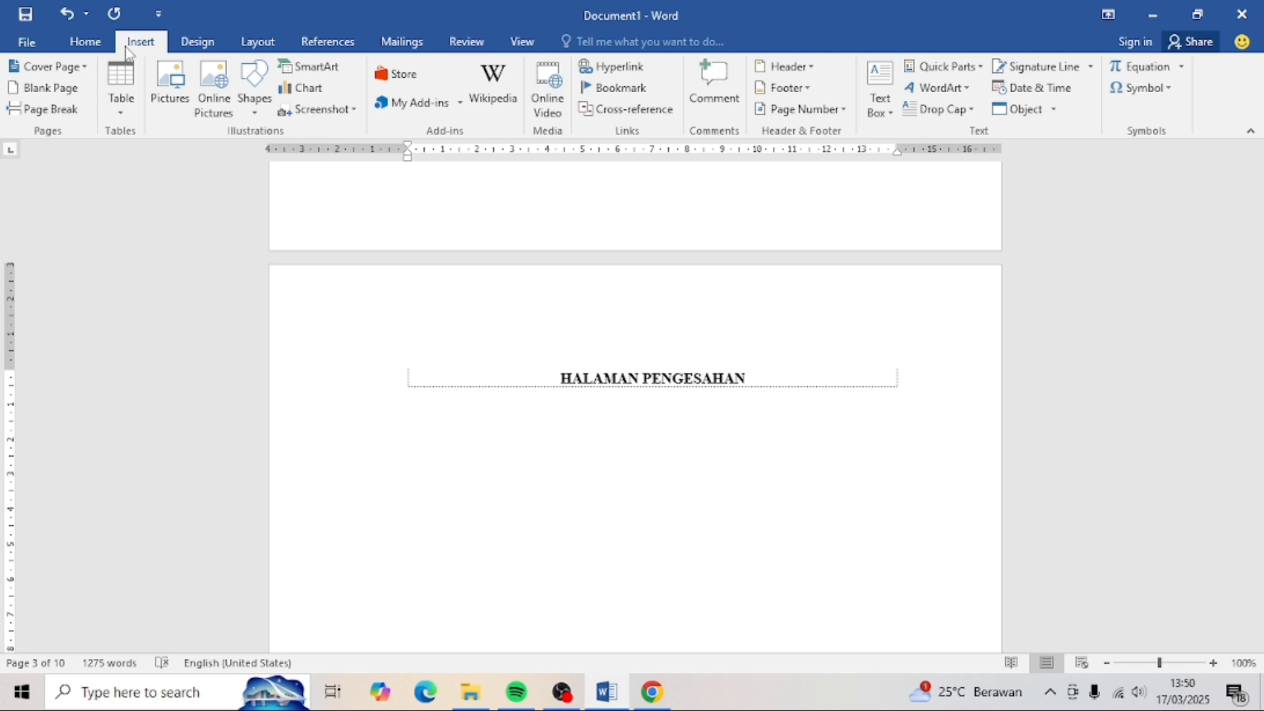
left_click(59, 89)
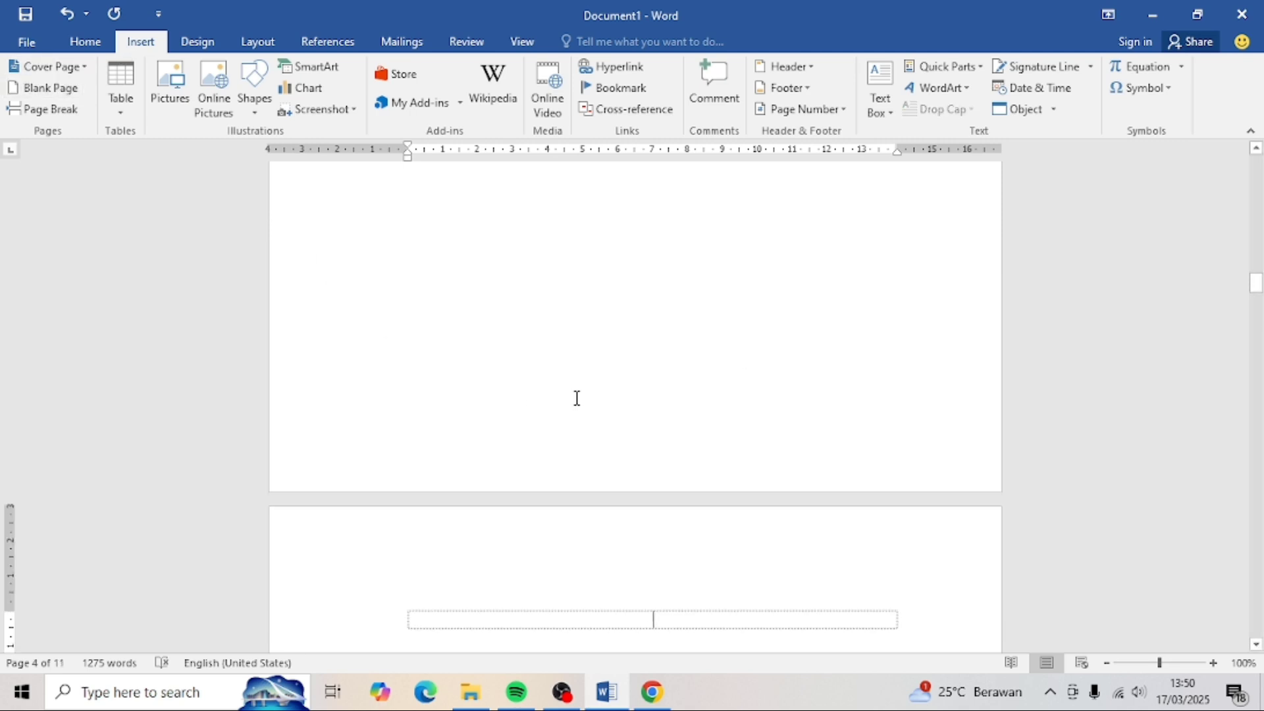
left_click(88, 48)
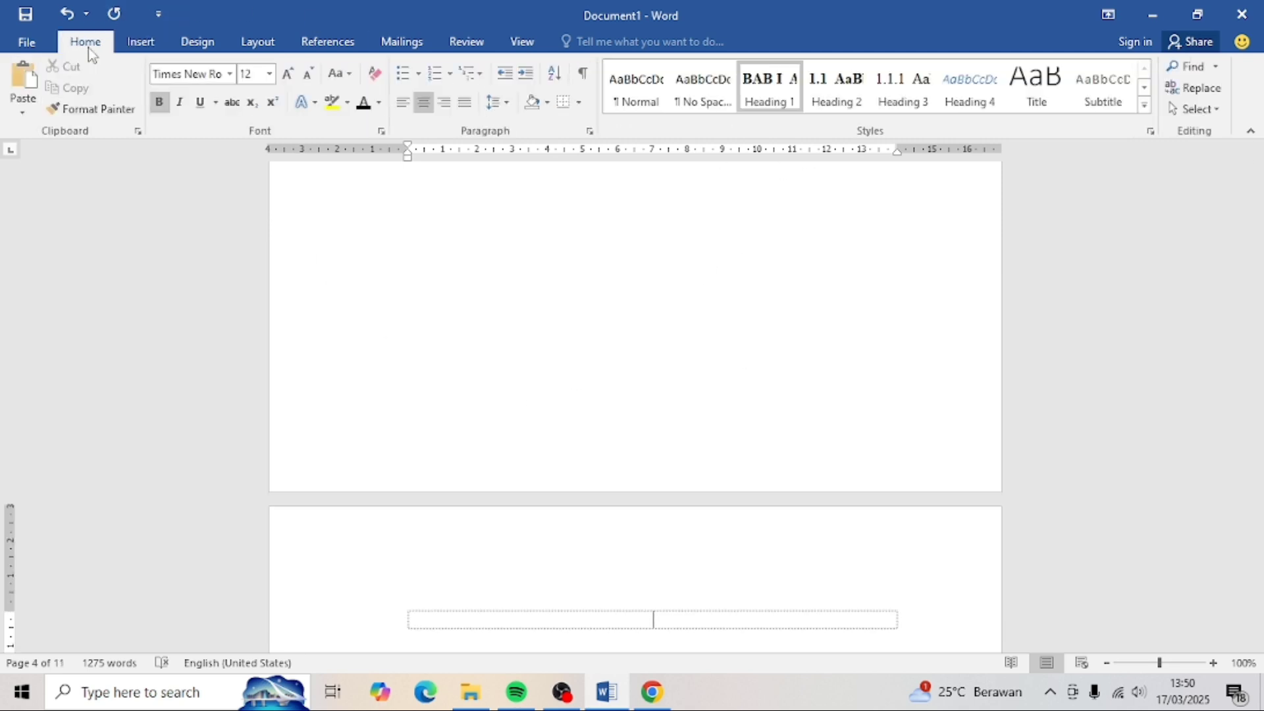
left_click(764, 96)
type("H")
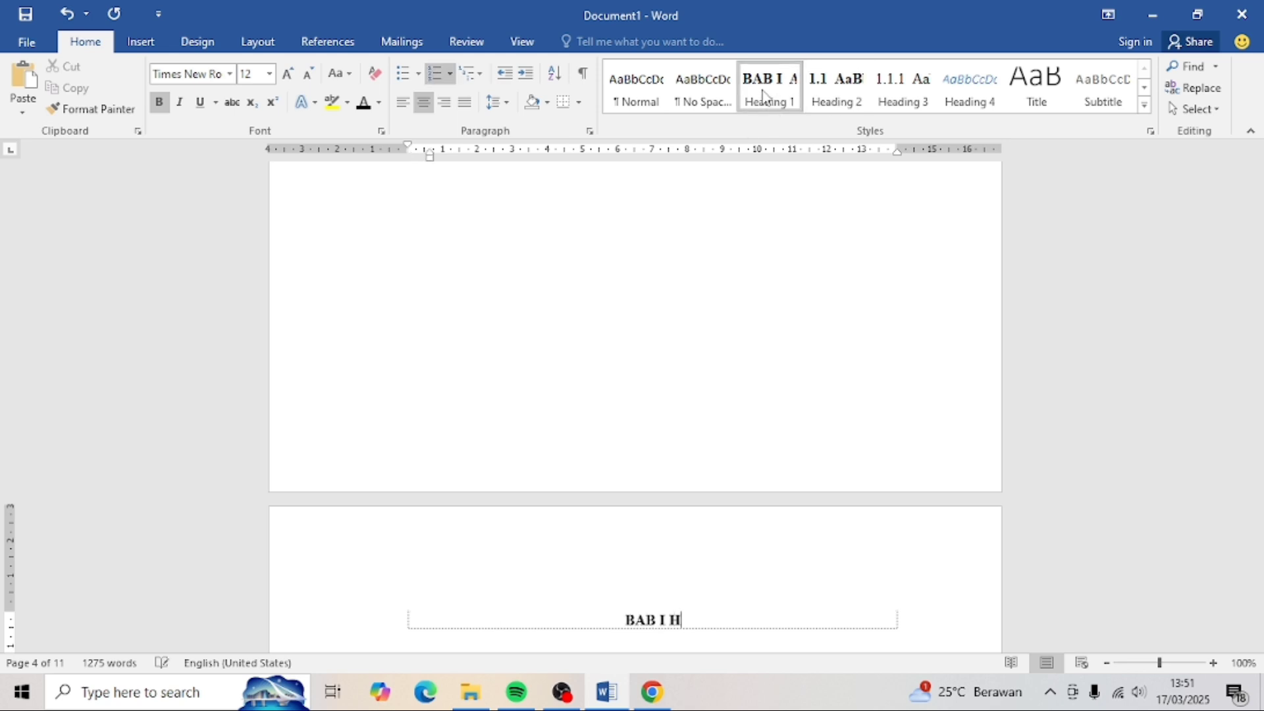
type("ALAMAN ")
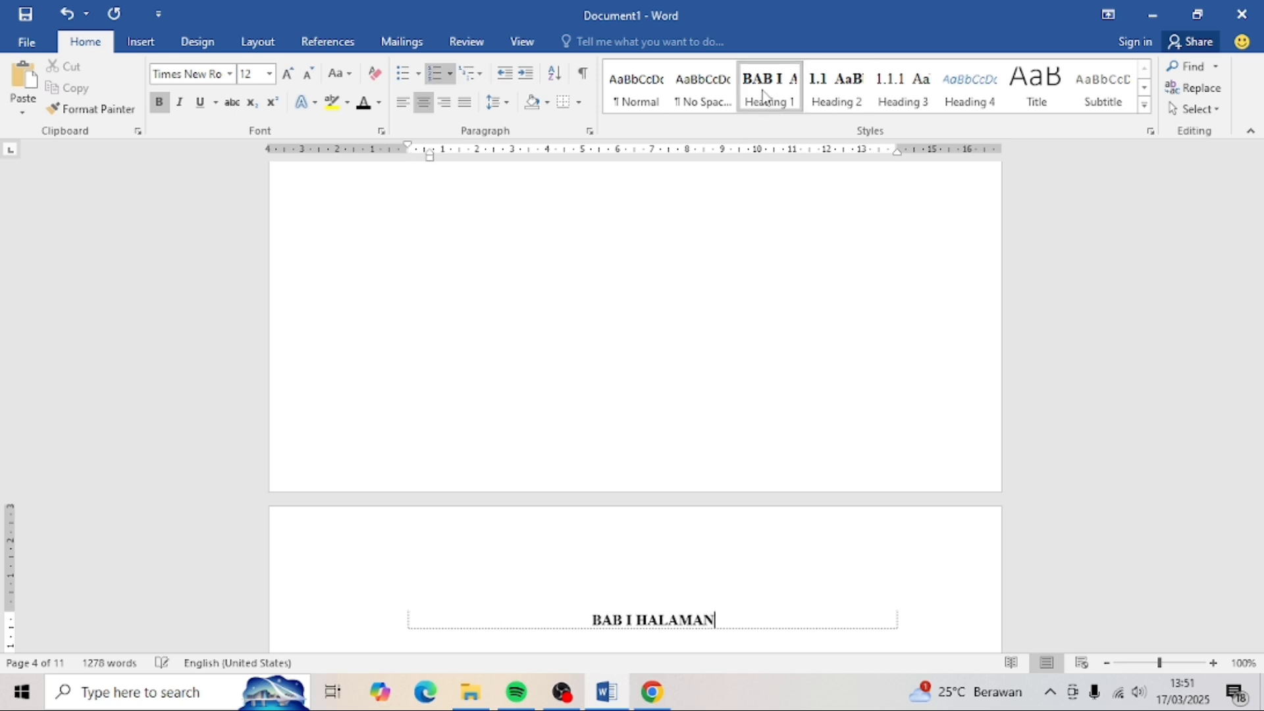
type("PENGESAHAN")
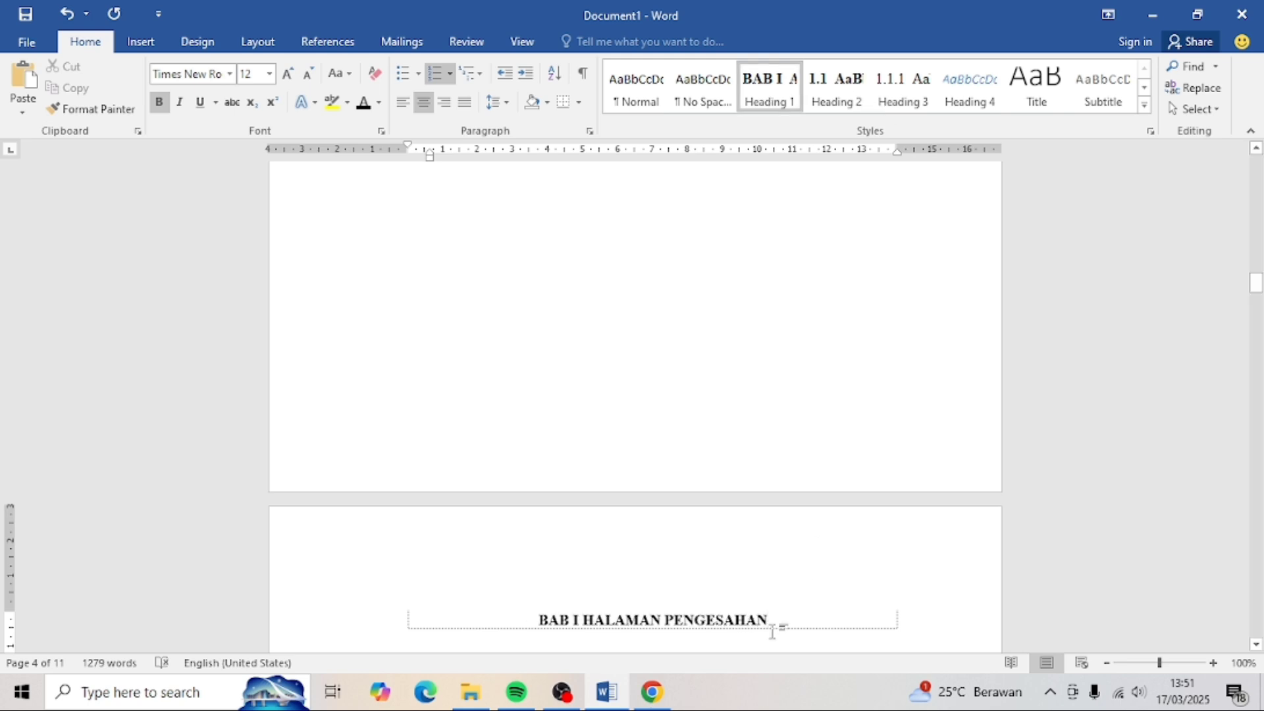
- Retitle that heading 'PERNYATAAN KEASLIAN TULISAN' and delete the automatic BAB I number
left_click_drag(772, 631, 530, 621)
type("PER")
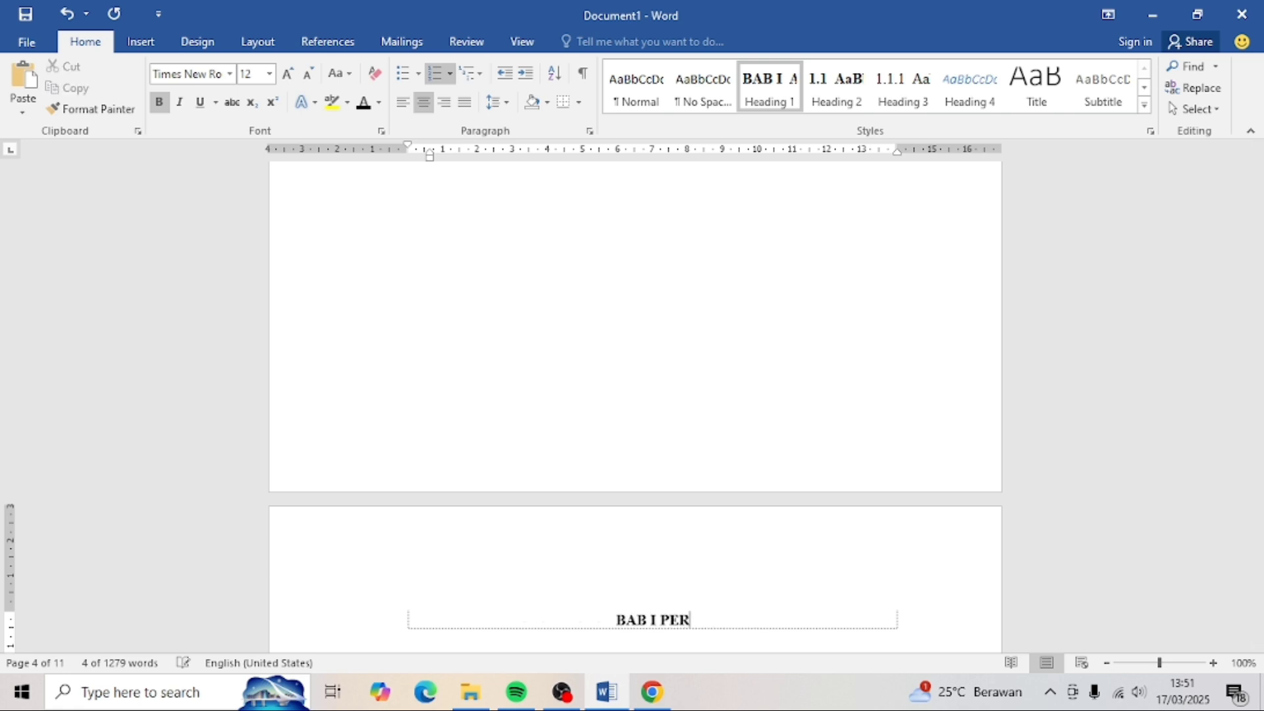
type("NYATAAN KEASLIAN ")
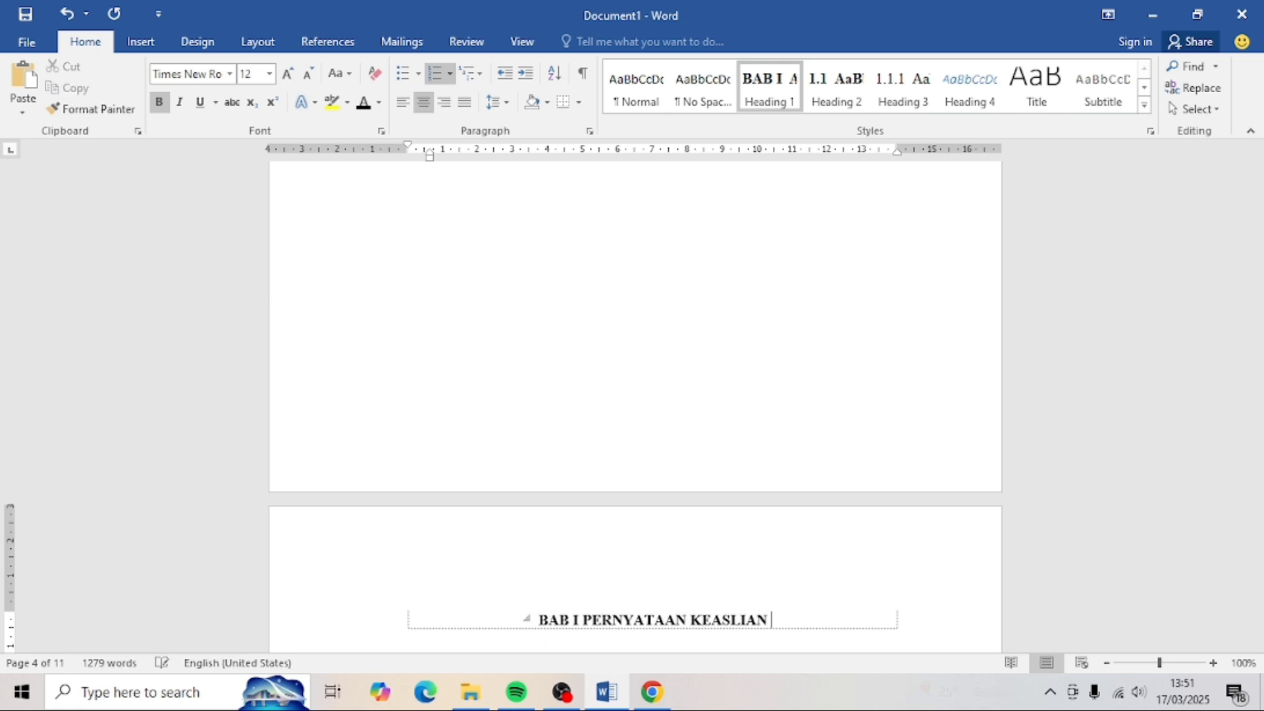
type("TULISAN")
key("ctrl+Left")
key("ctrl+Left")
key("ctrl+Left")
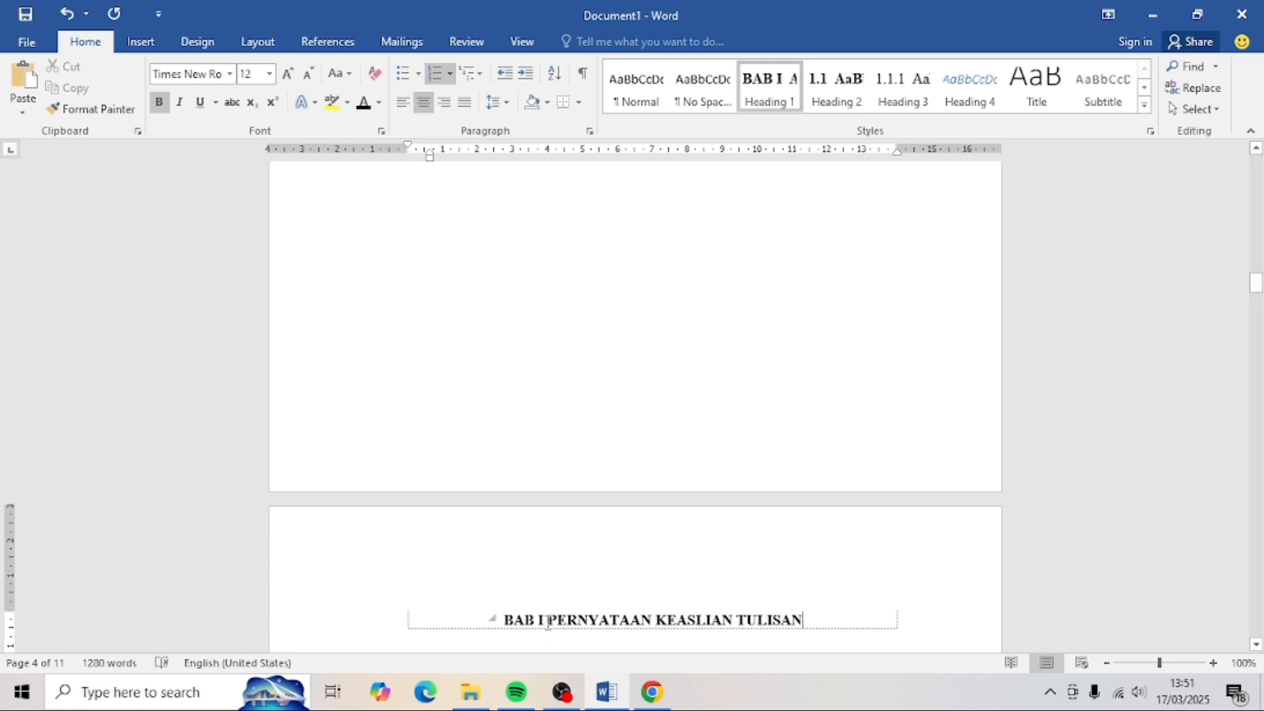
key("shift+Home")
key("BackSpace")
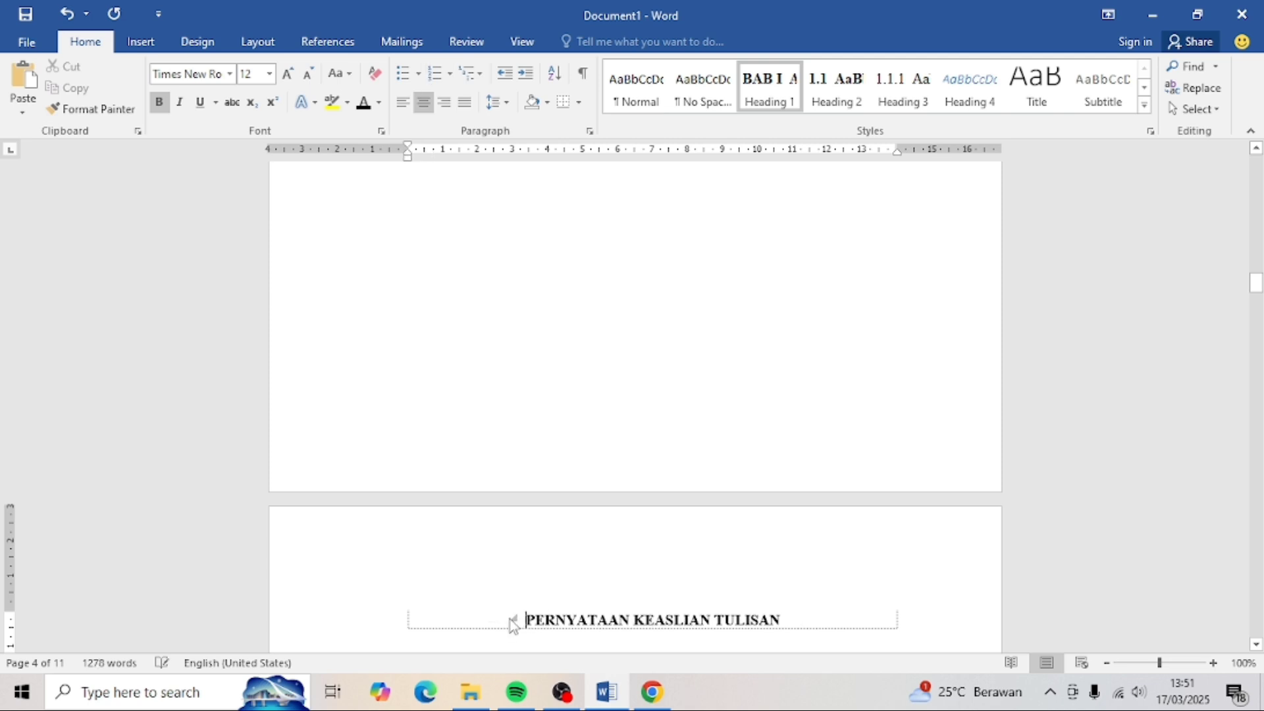
scroll(421, 446, "down", 2)
left_click(134, 52)
scroll(633, 324, "up", 5)
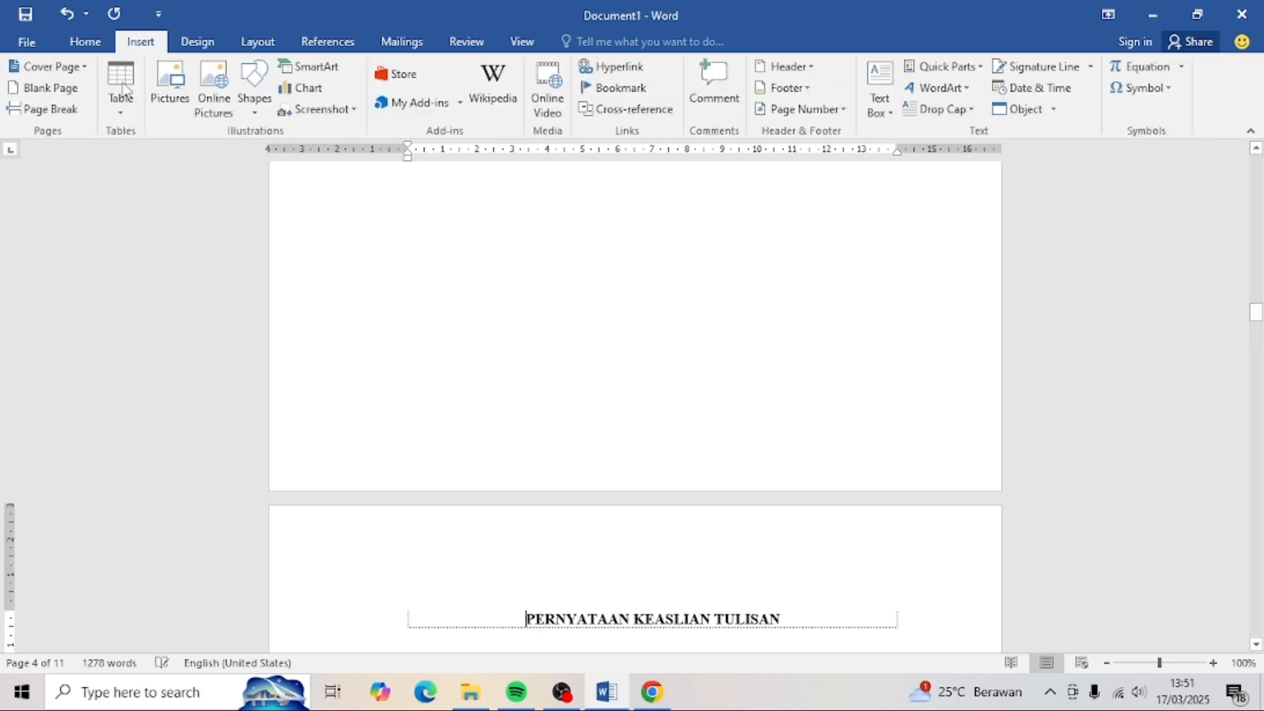
scroll(663, 340, "up", 4)
- Add a new page headed ABSTRAK in Heading 1, removing its BAB I numbering
left_click(61, 18)
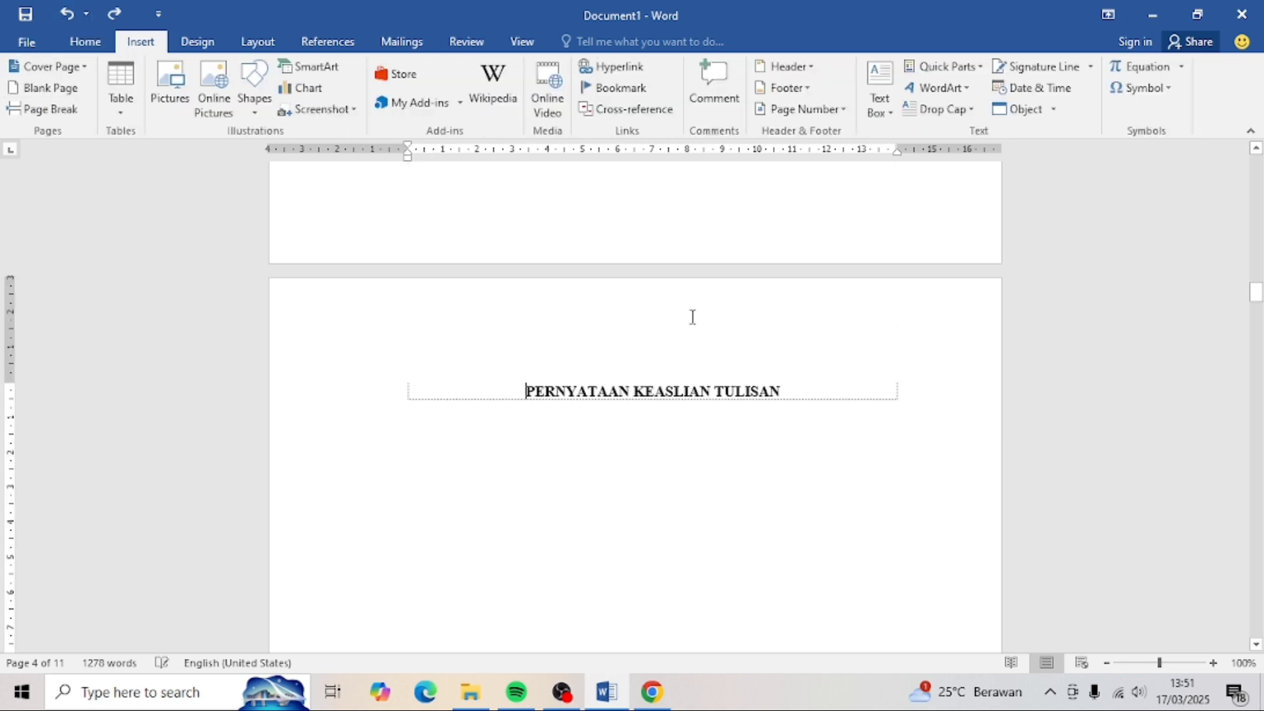
left_click(40, 88)
left_click(86, 41)
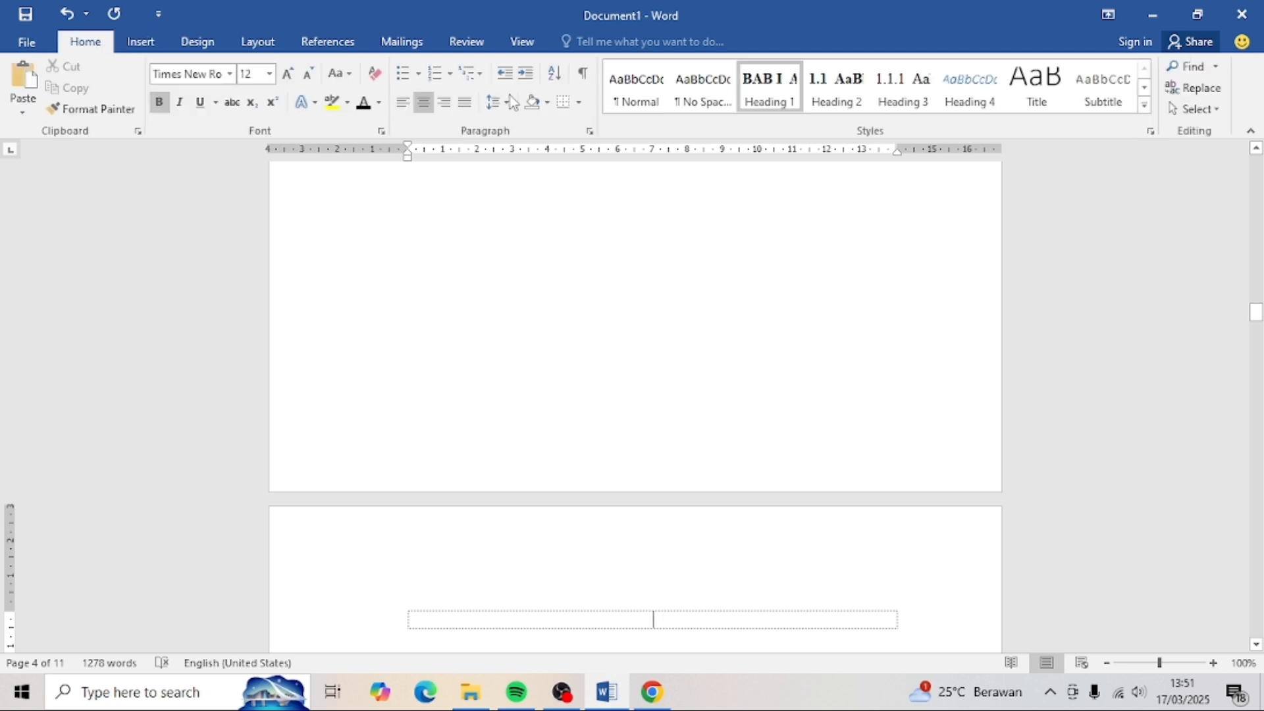
left_click(775, 93)
type("BAB I ABSTRAK")
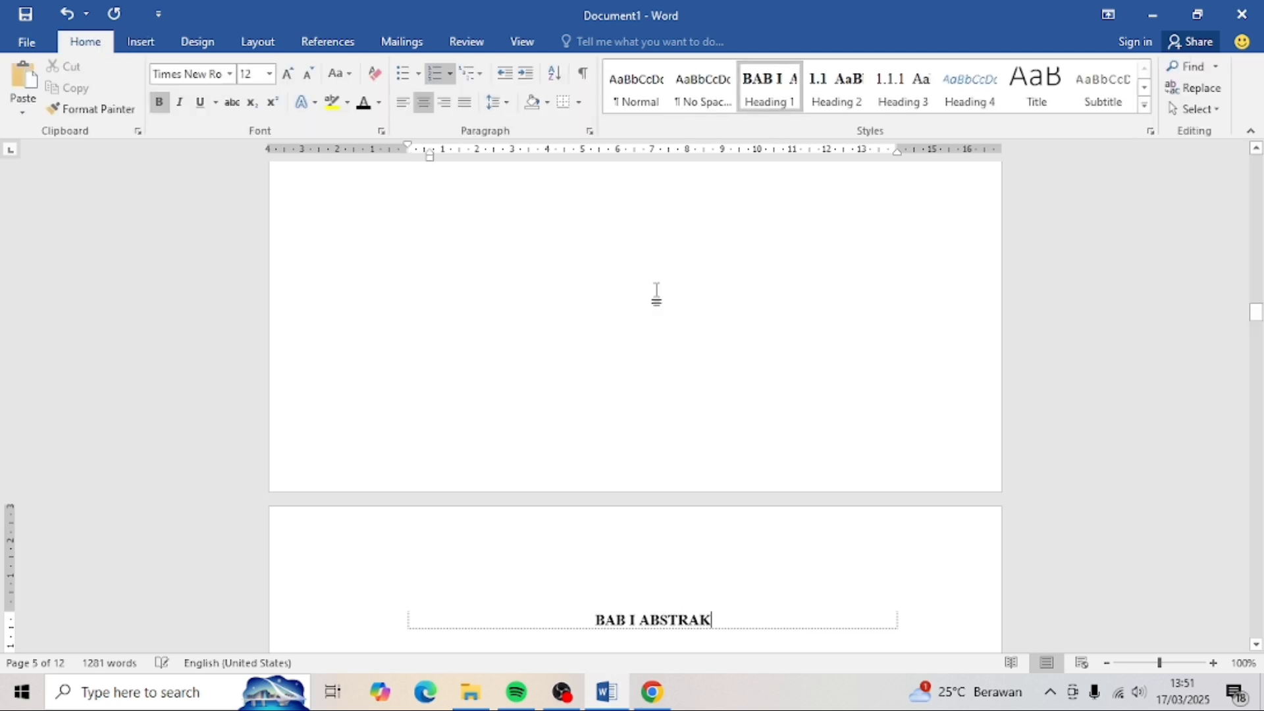
left_click(616, 625)
key("BackSpace")
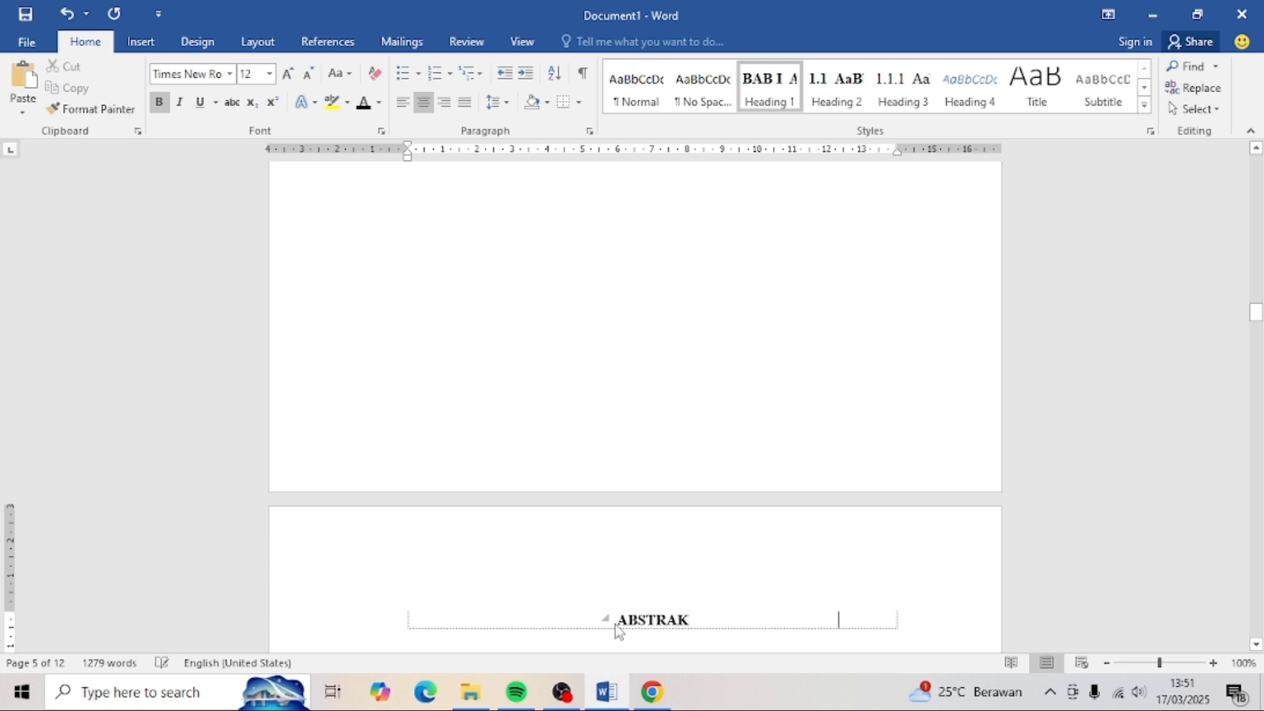
- Add a blank page headed KATA PENGANTAR in Heading 1, without BAB I numbering
left_click(141, 41)
left_click(41, 109)
left_click(86, 41)
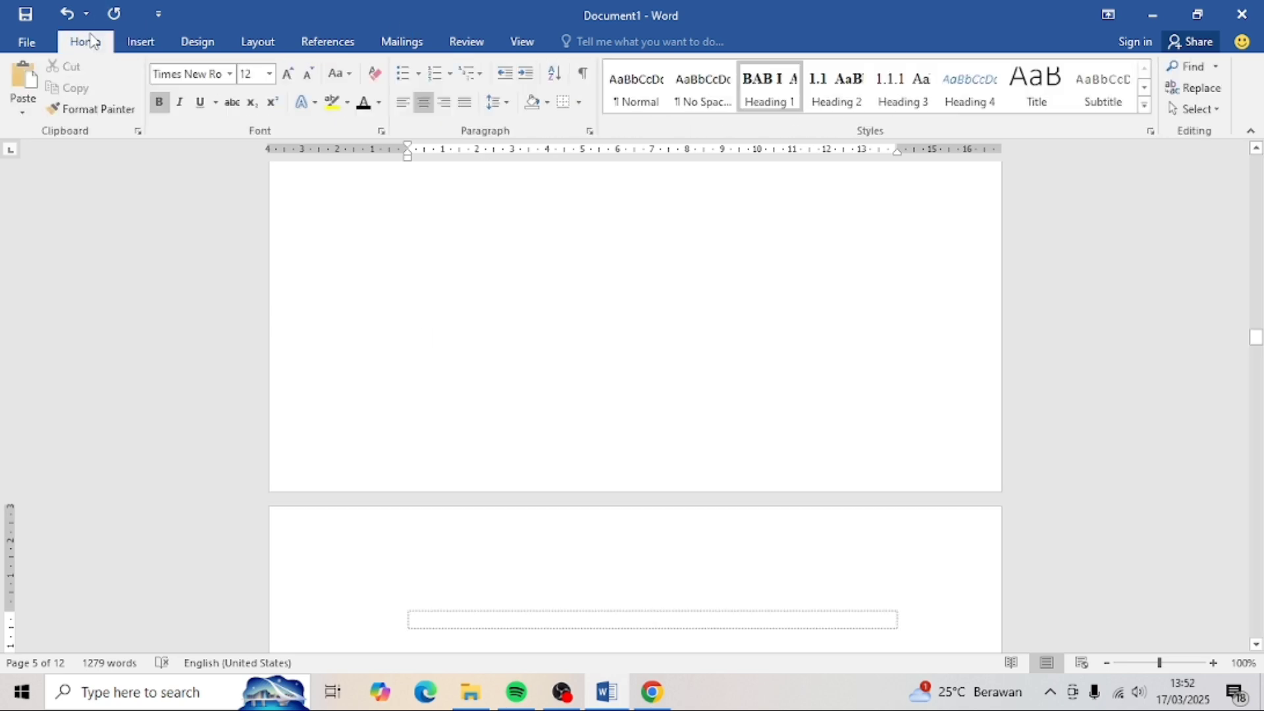
left_click(775, 89)
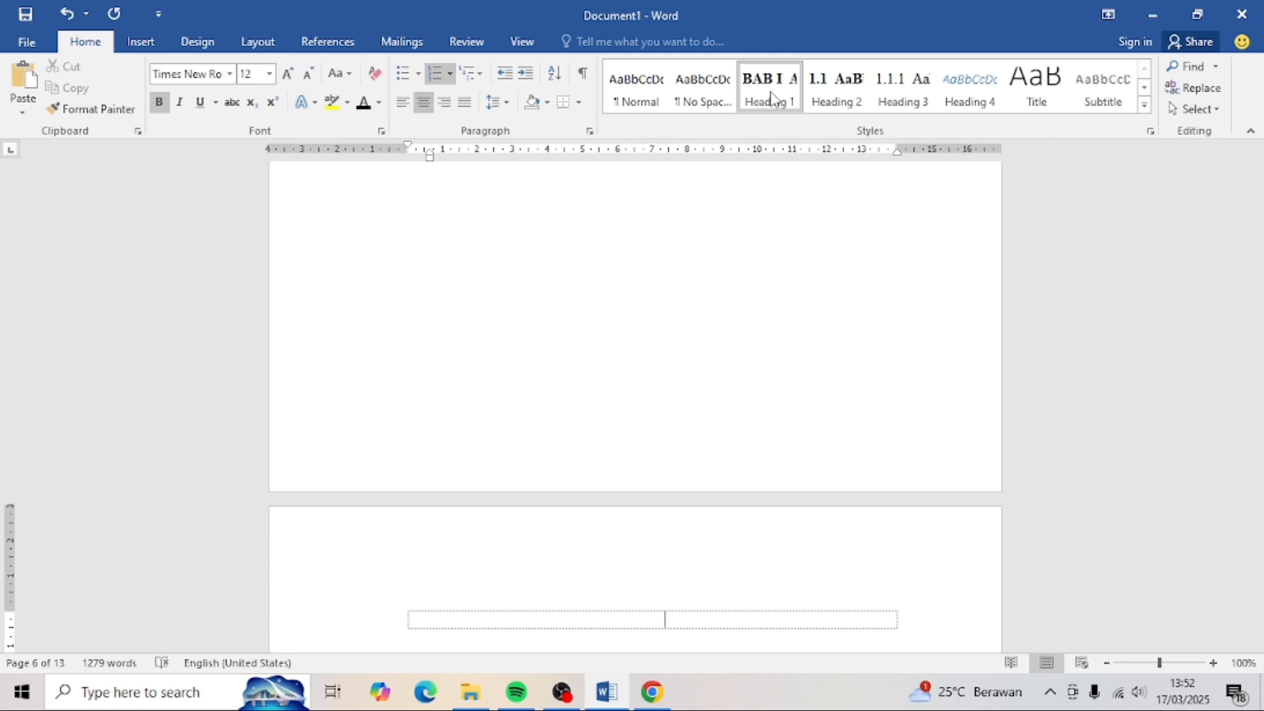
type("BAB I KATA PENGANTAR")
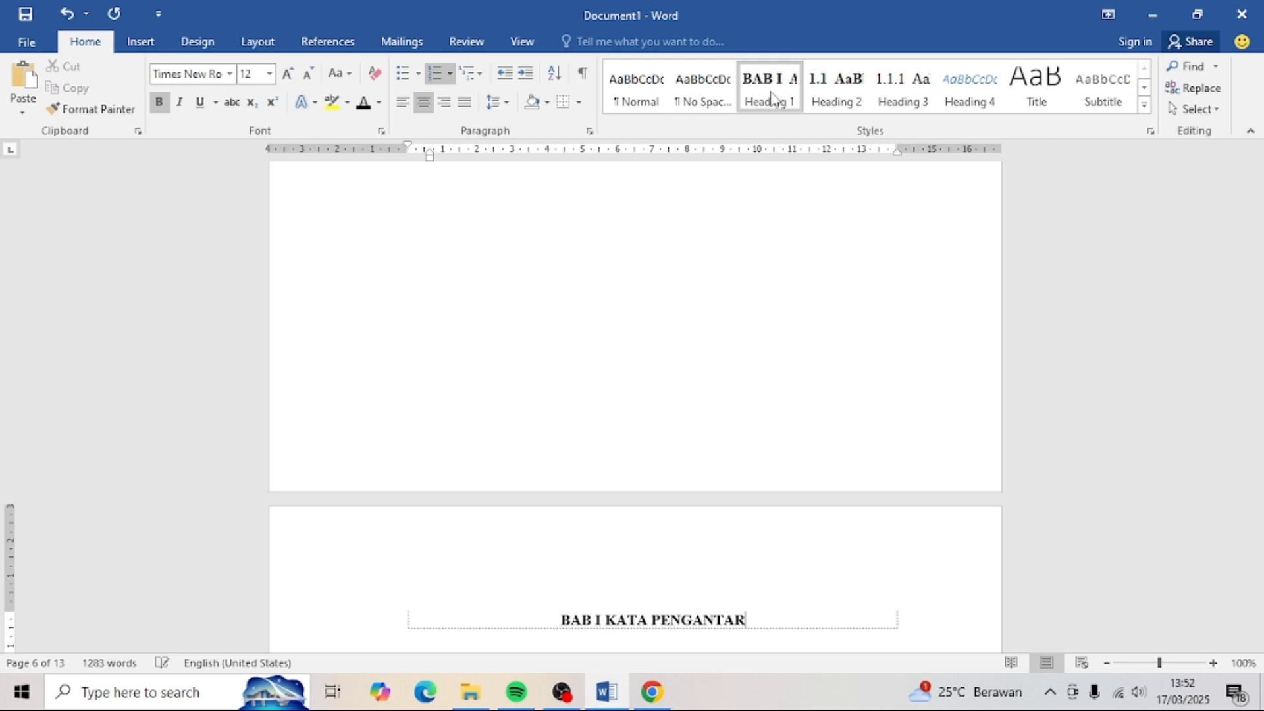
left_click(585, 622)
scroll(585, 627, "down", 5)
key("BackSpace")
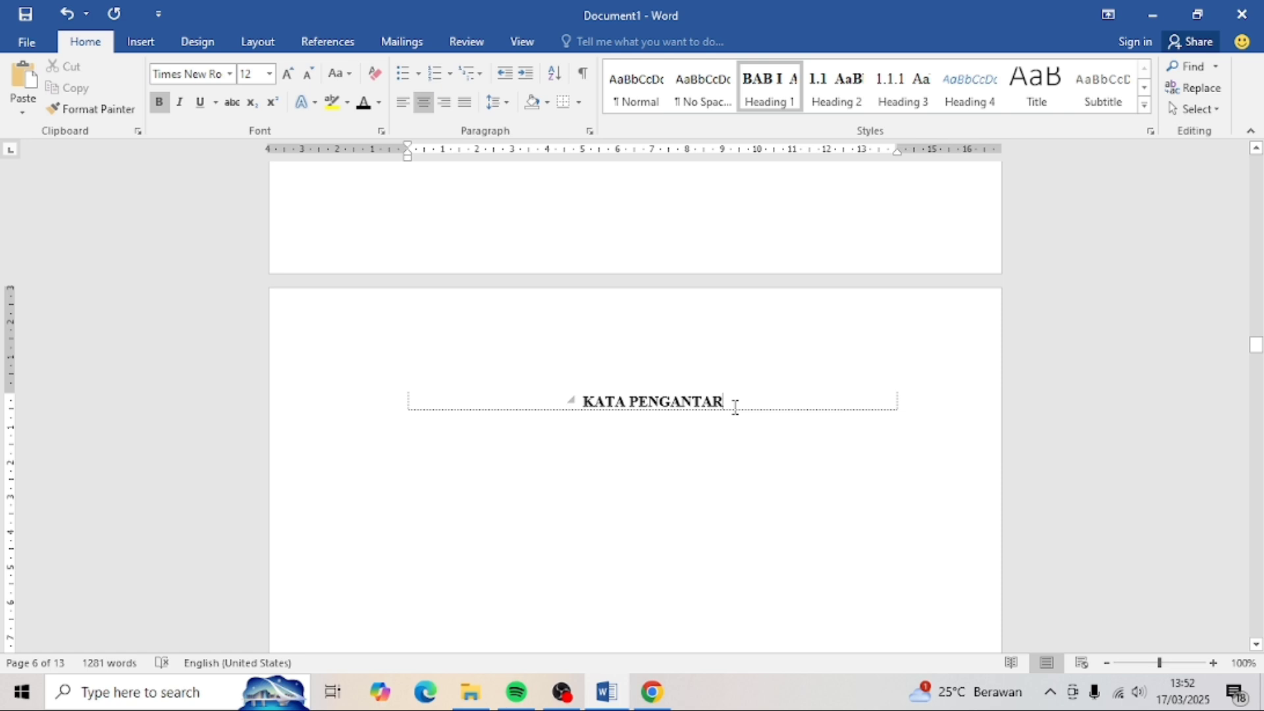
- Add a blank page headed DAFTAR TABEL in Heading 1, without BAB I numbering
left_click(140, 41)
left_click(46, 88)
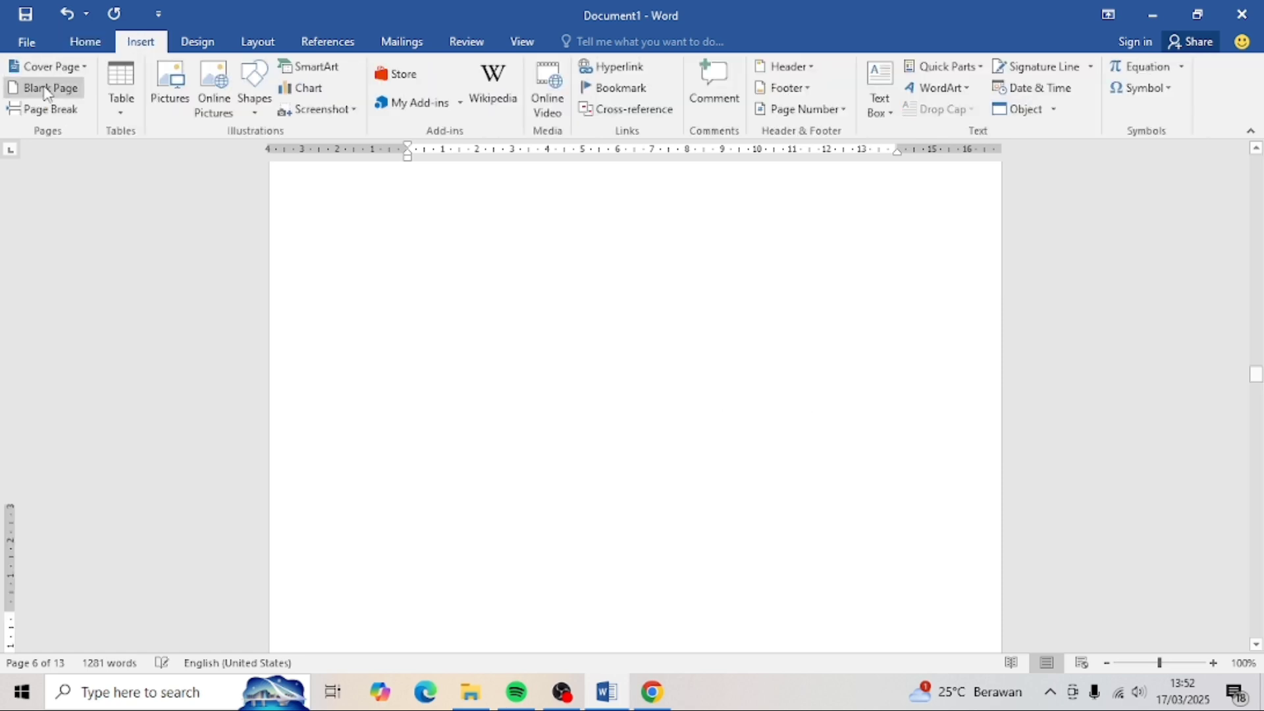
left_click(82, 42)
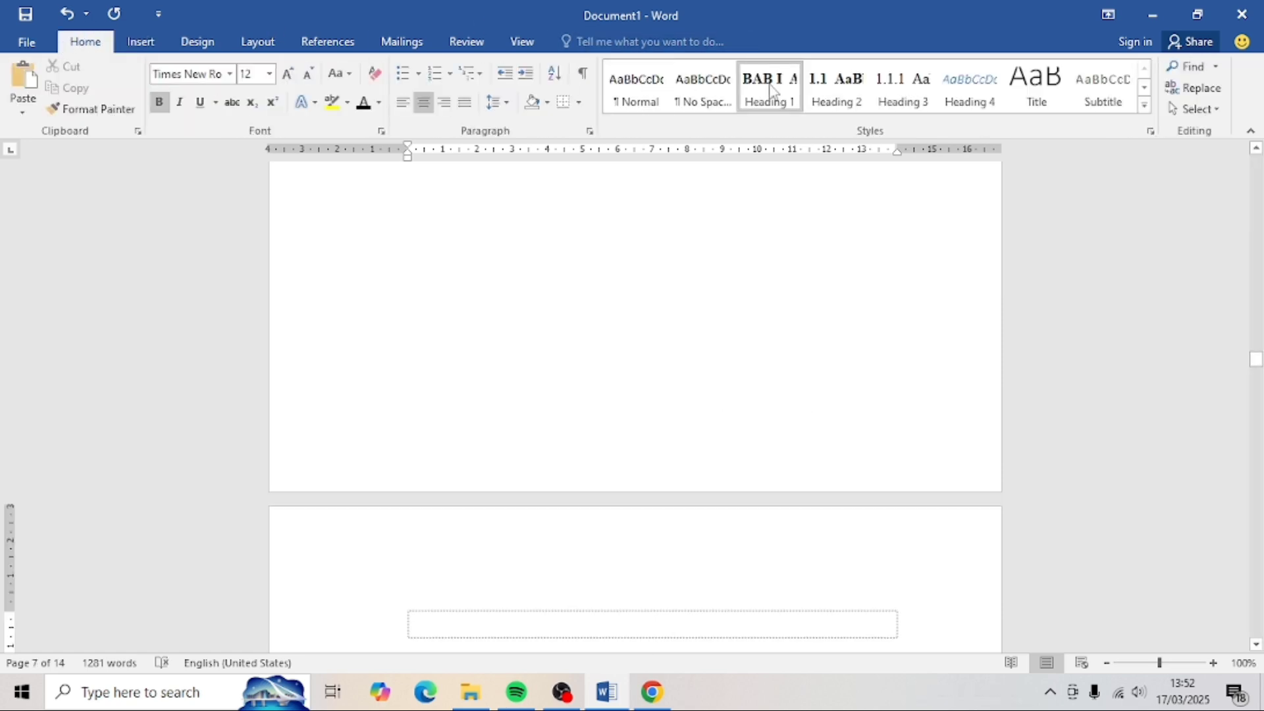
left_click(780, 92)
type("DAFTAR ")
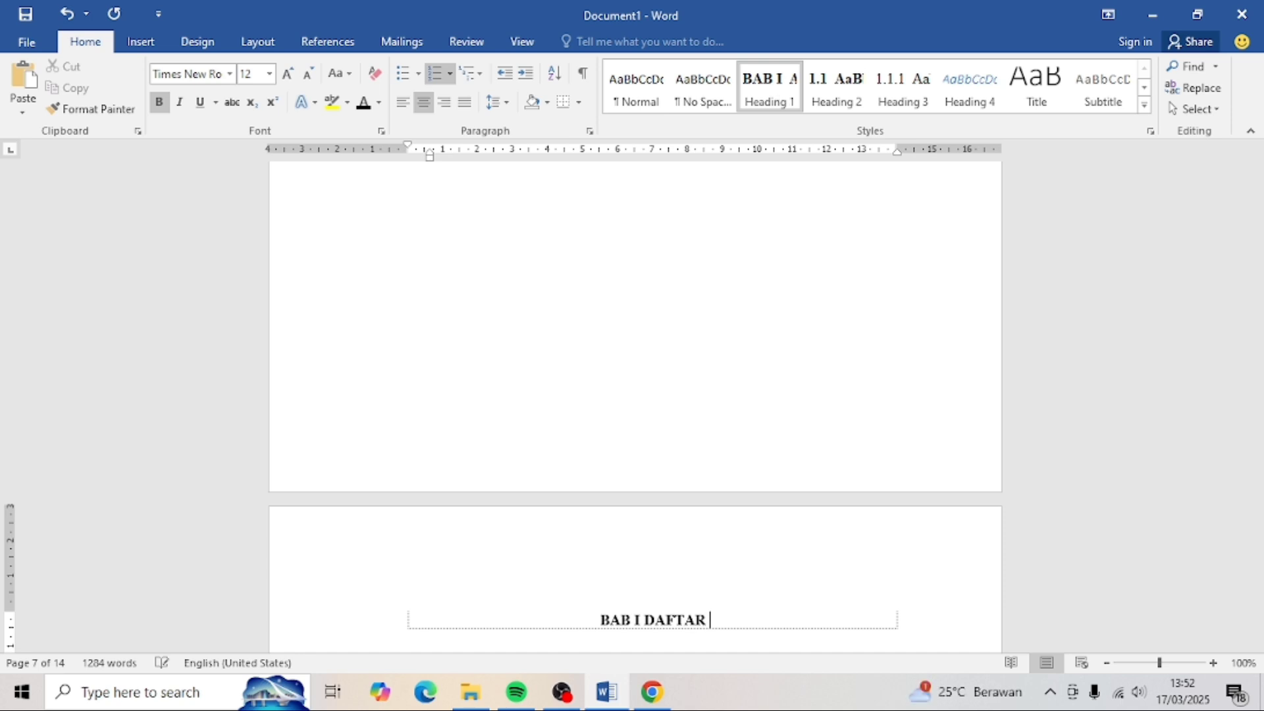
type("TABEL")
left_click(466, 41)
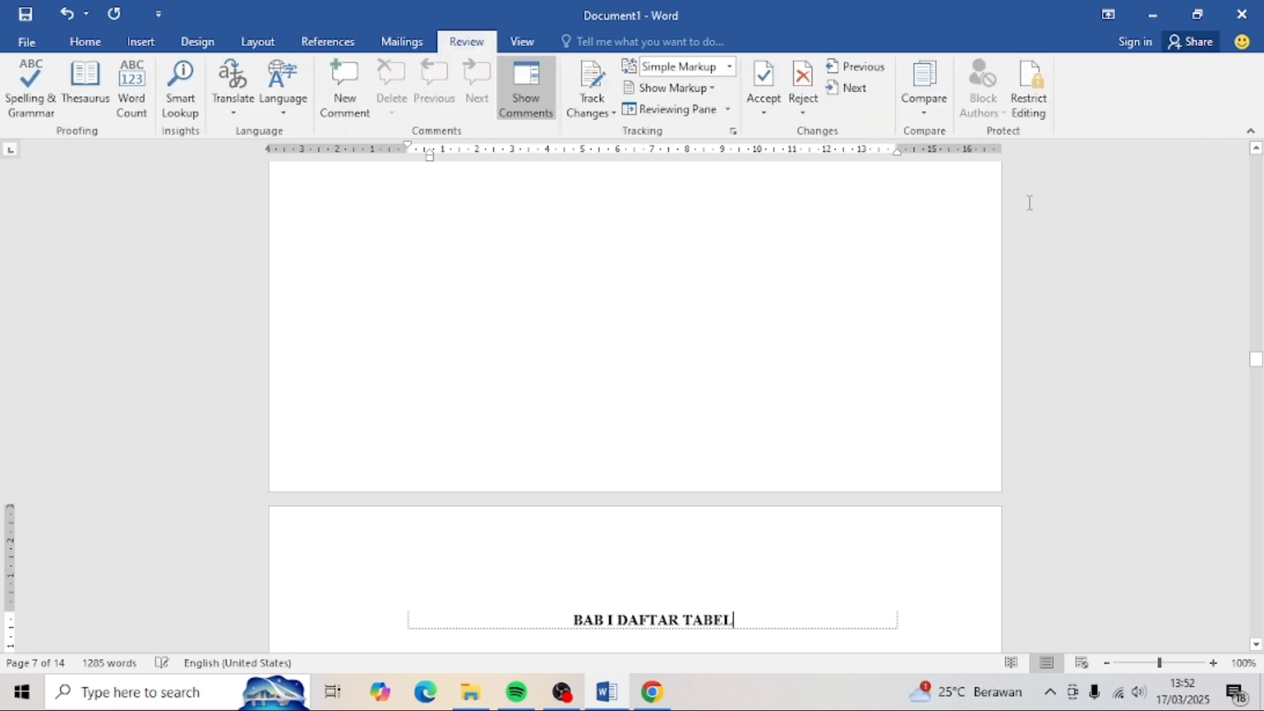
scroll(600, 336, "down", 8)
left_click(600, 333)
key("BackSpace")
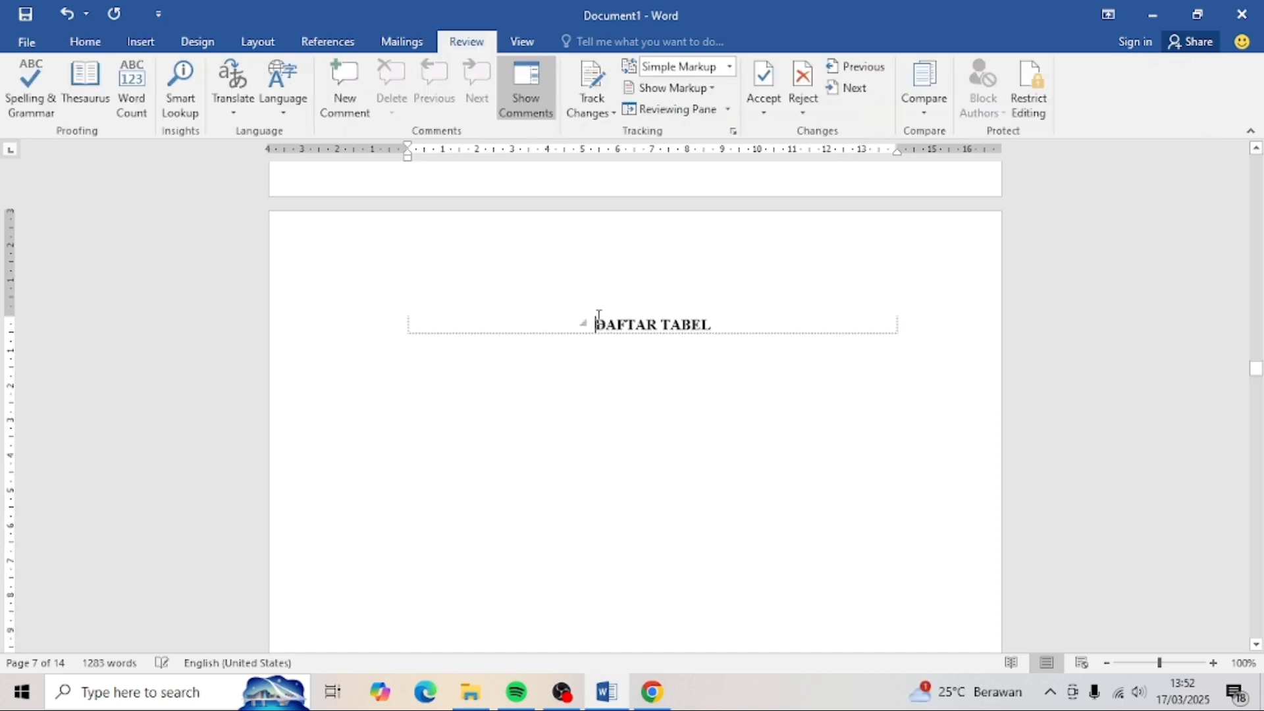
- Insert one more blank page and apply Heading 1 to its empty line
left_click(85, 41)
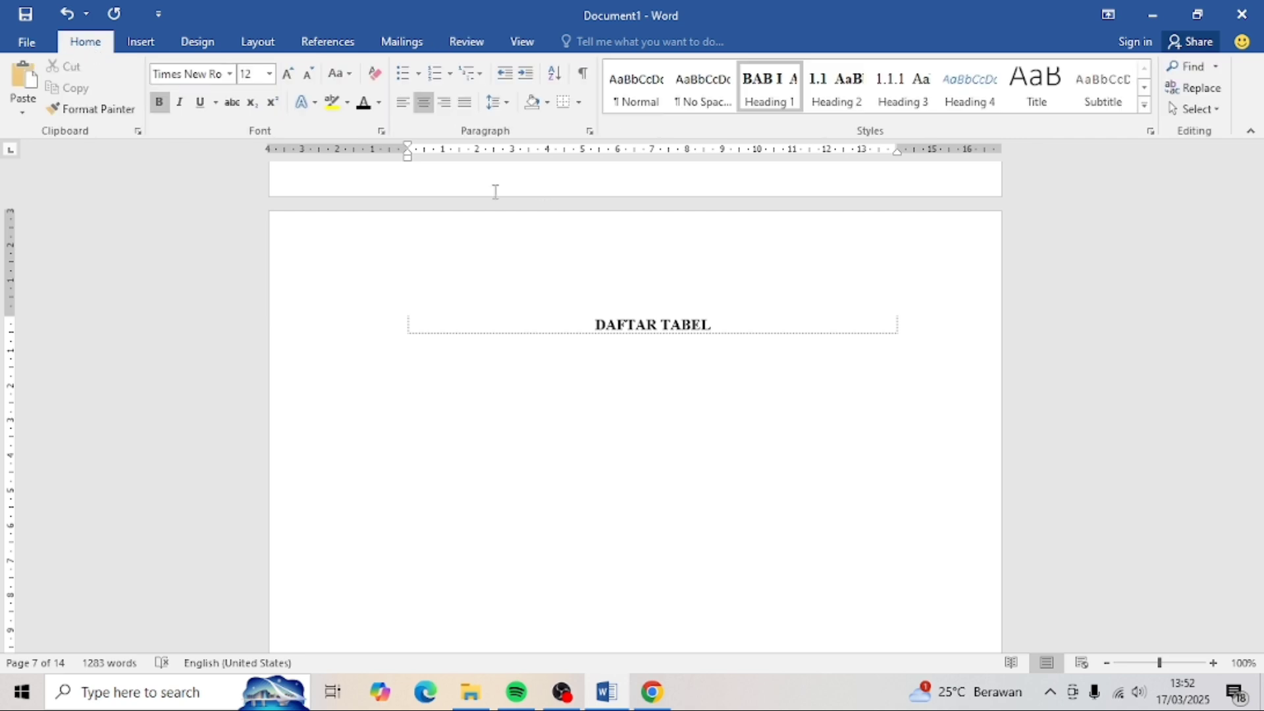
left_click(140, 41)
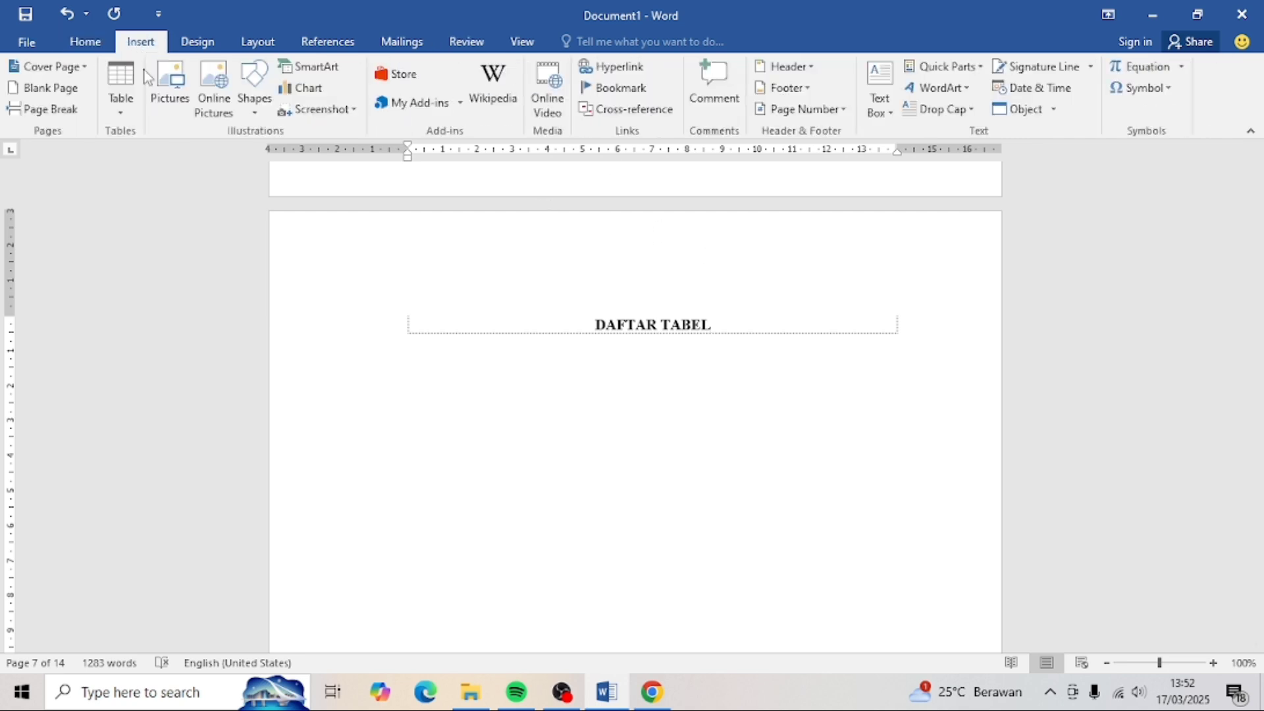
left_click(45, 90)
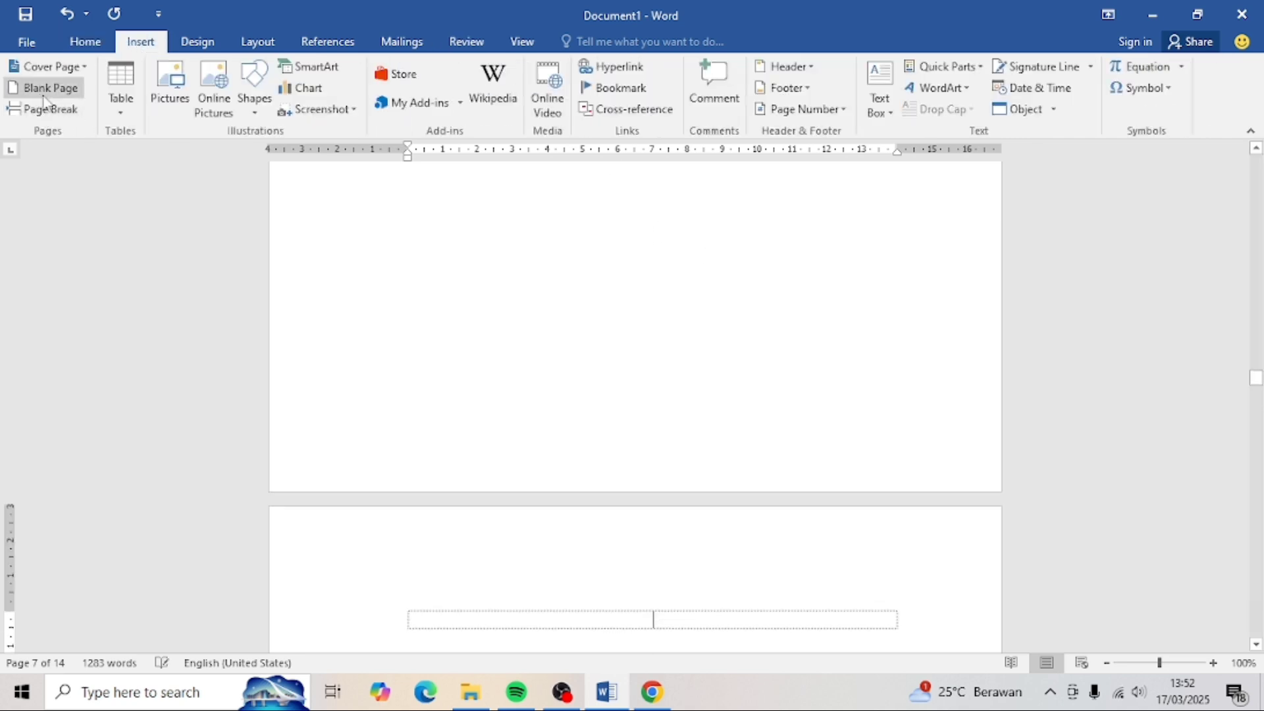
left_click(85, 42)
left_click(779, 102)
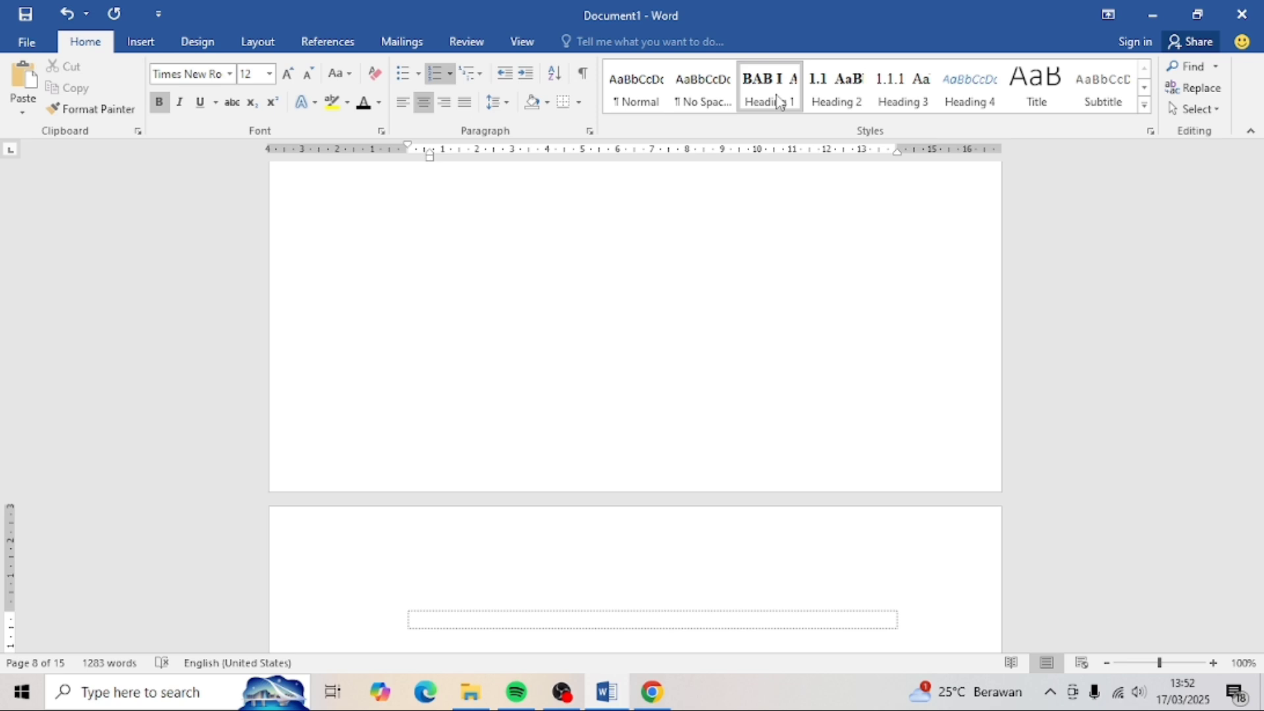
- Type the heading DAFTAR GAMBAR and remove its BAB I numbering
type("DAFTAR GAMBAR")
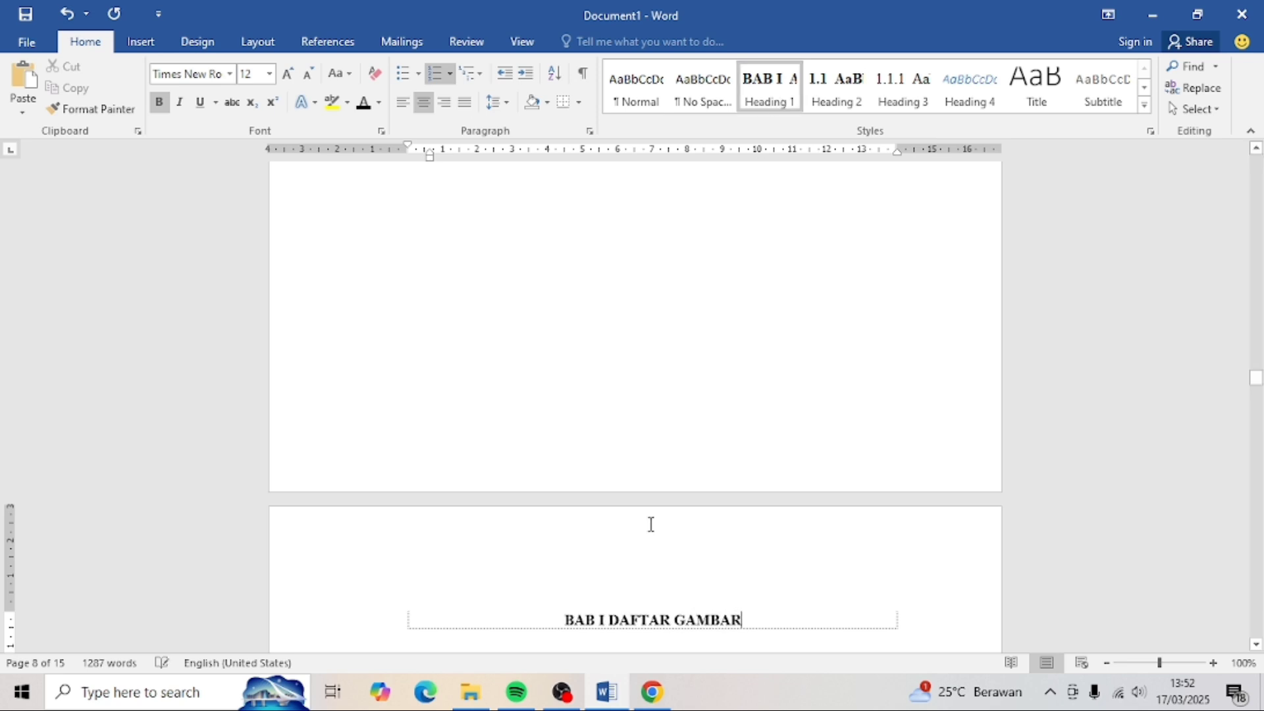
left_click(588, 616)
key("BackSpace")
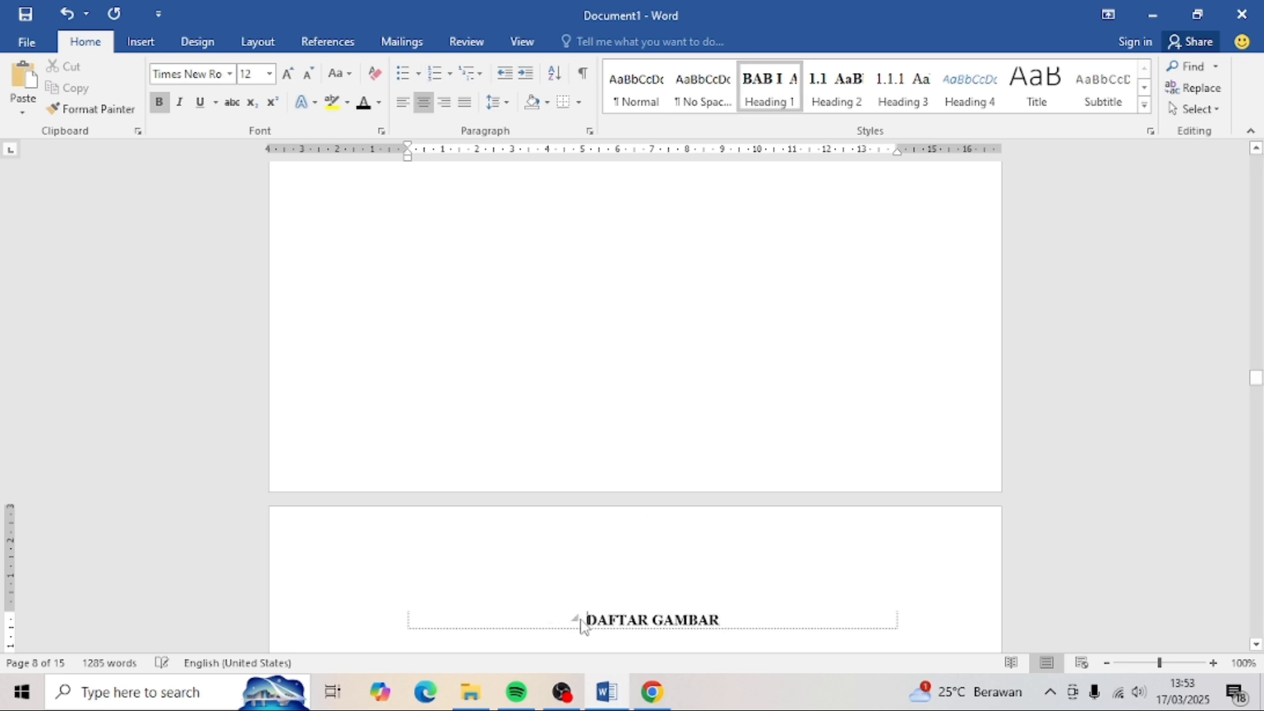
- Insert a table of figures using the Gambar caption label, with a blank line above it
scroll(579, 593, "down", 3)
left_click(334, 48)
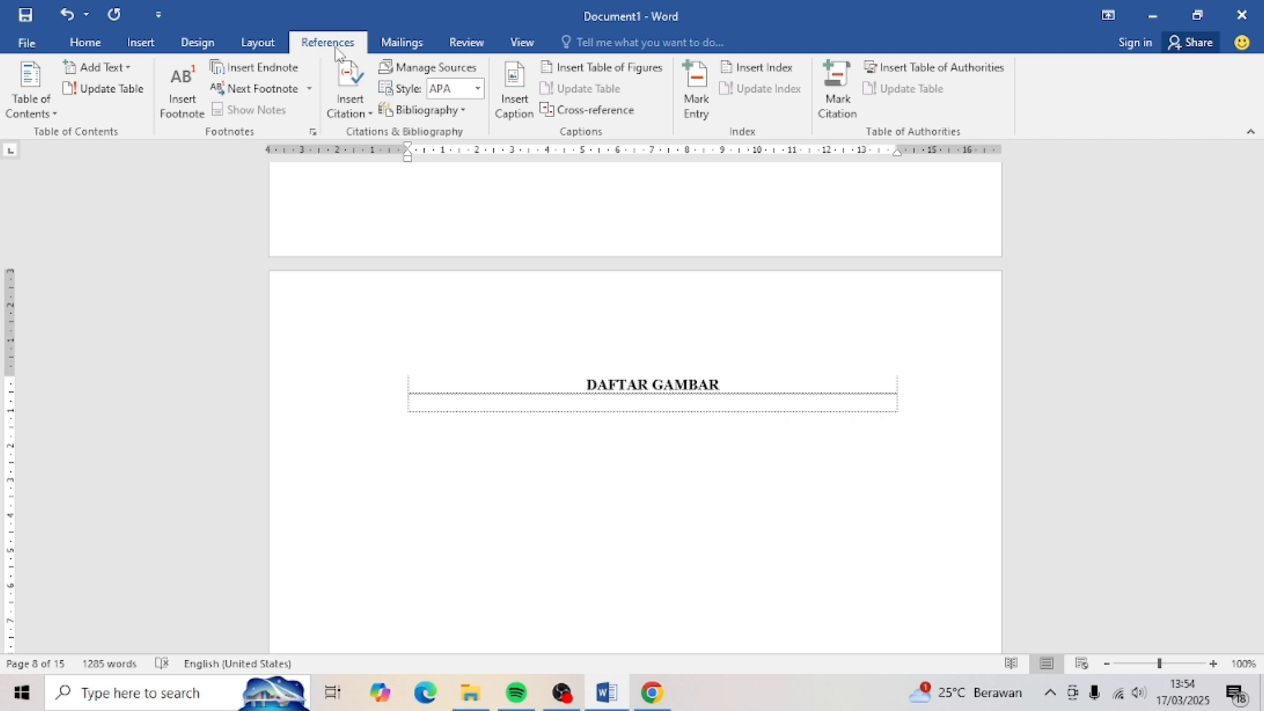
left_click(577, 69)
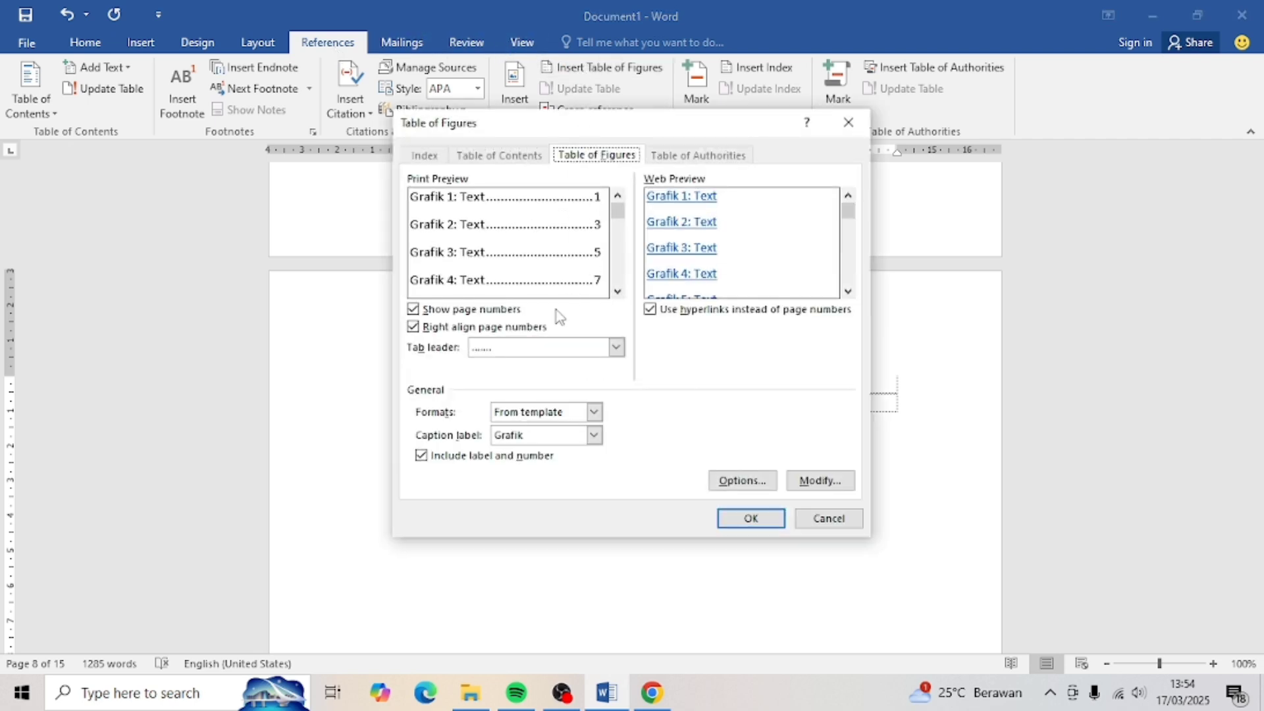
left_click(593, 435)
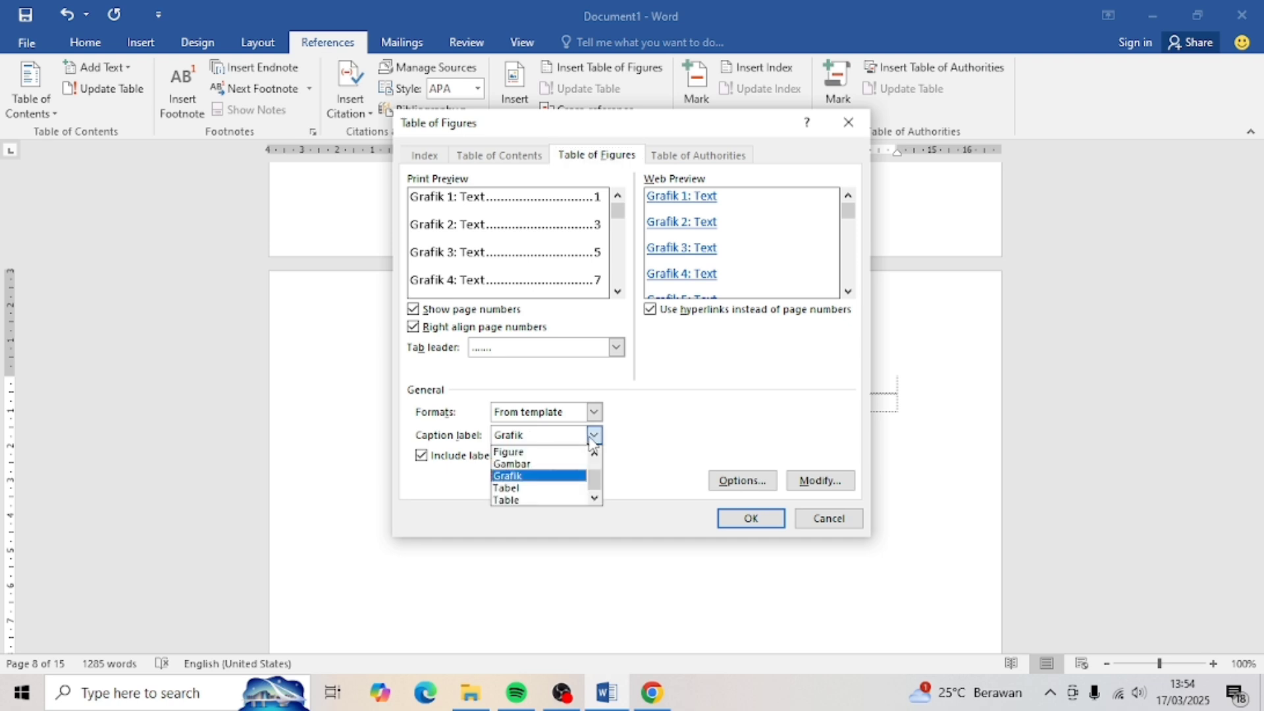
left_click(540, 466)
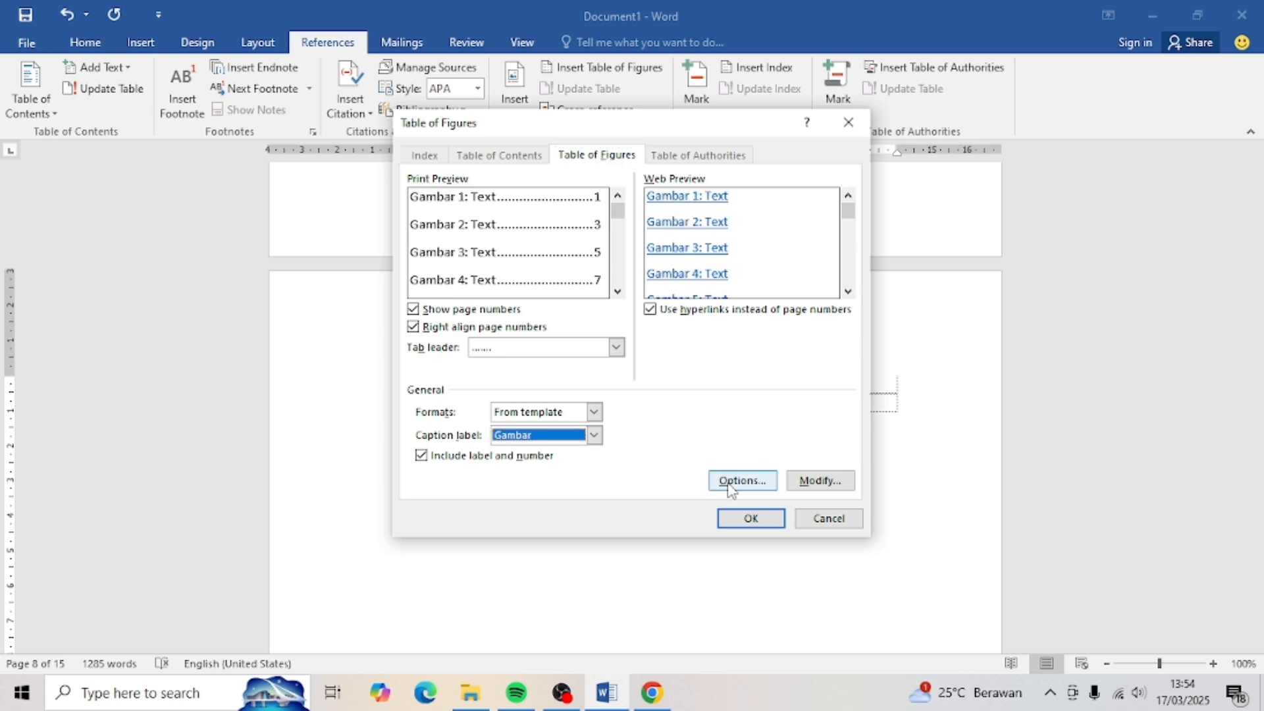
left_click(754, 520)
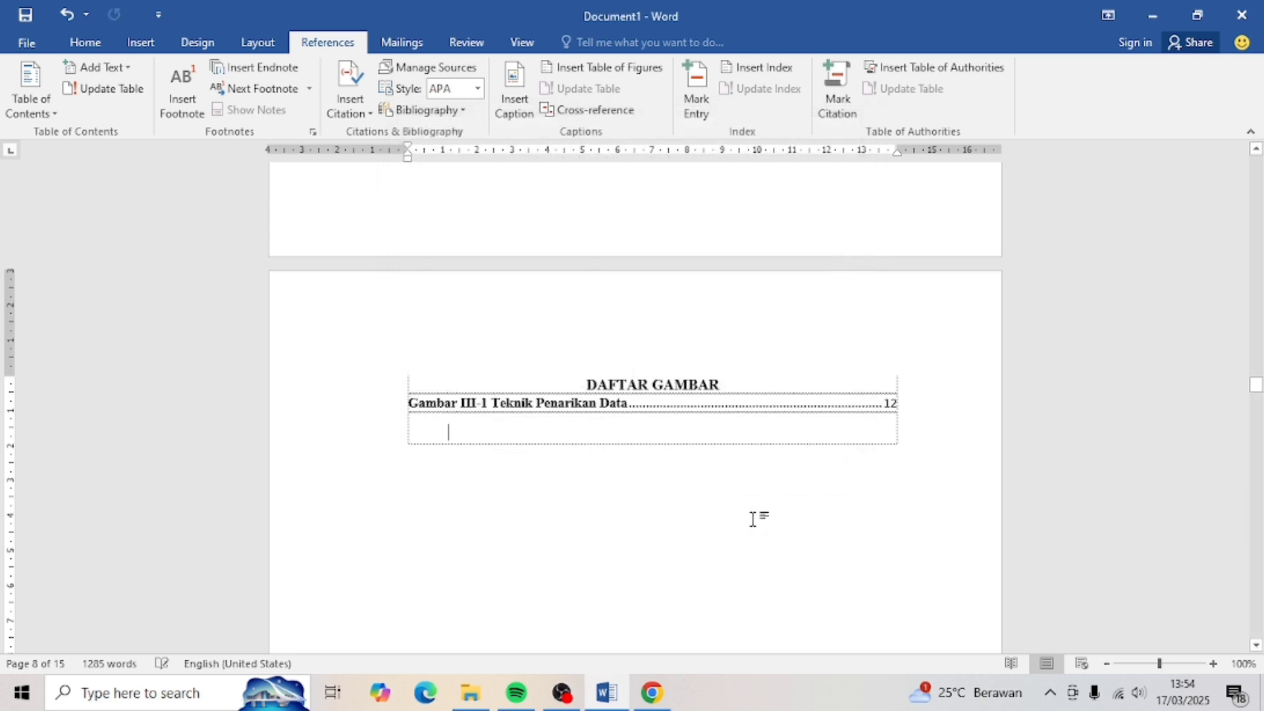
left_click(734, 400)
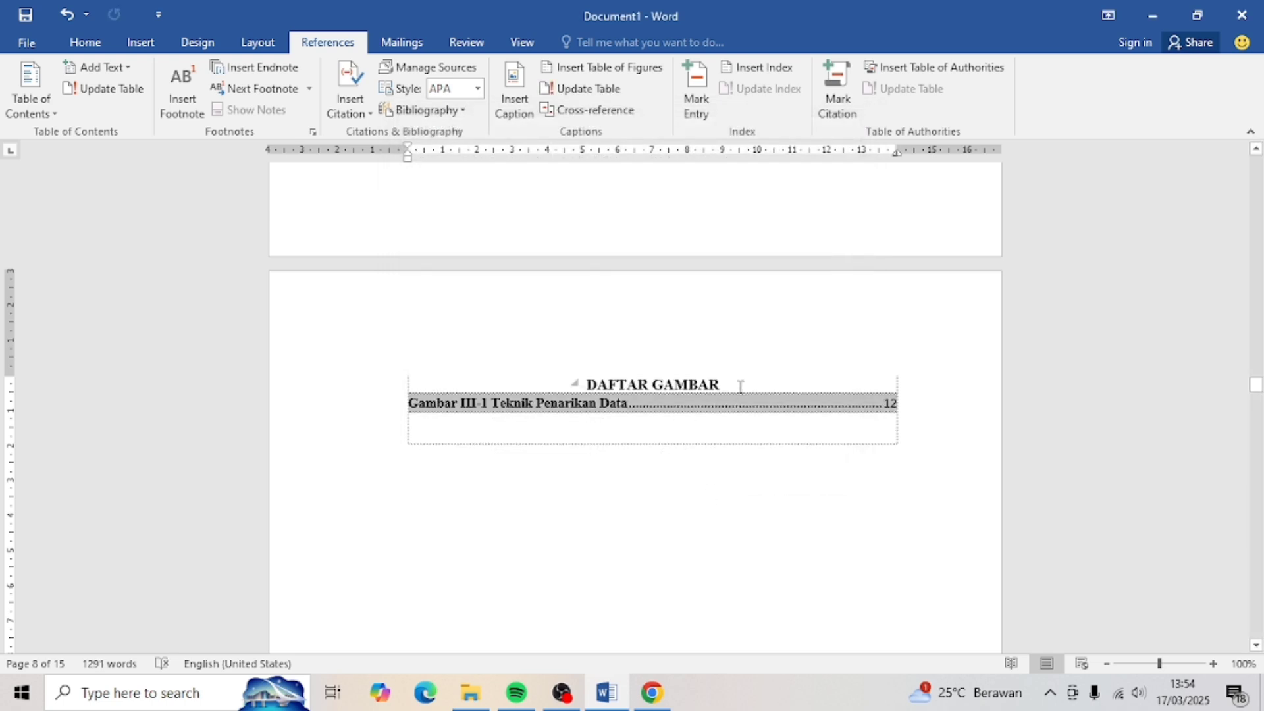
left_click(739, 383)
key("Return")
scroll(624, 403, "up", 10)
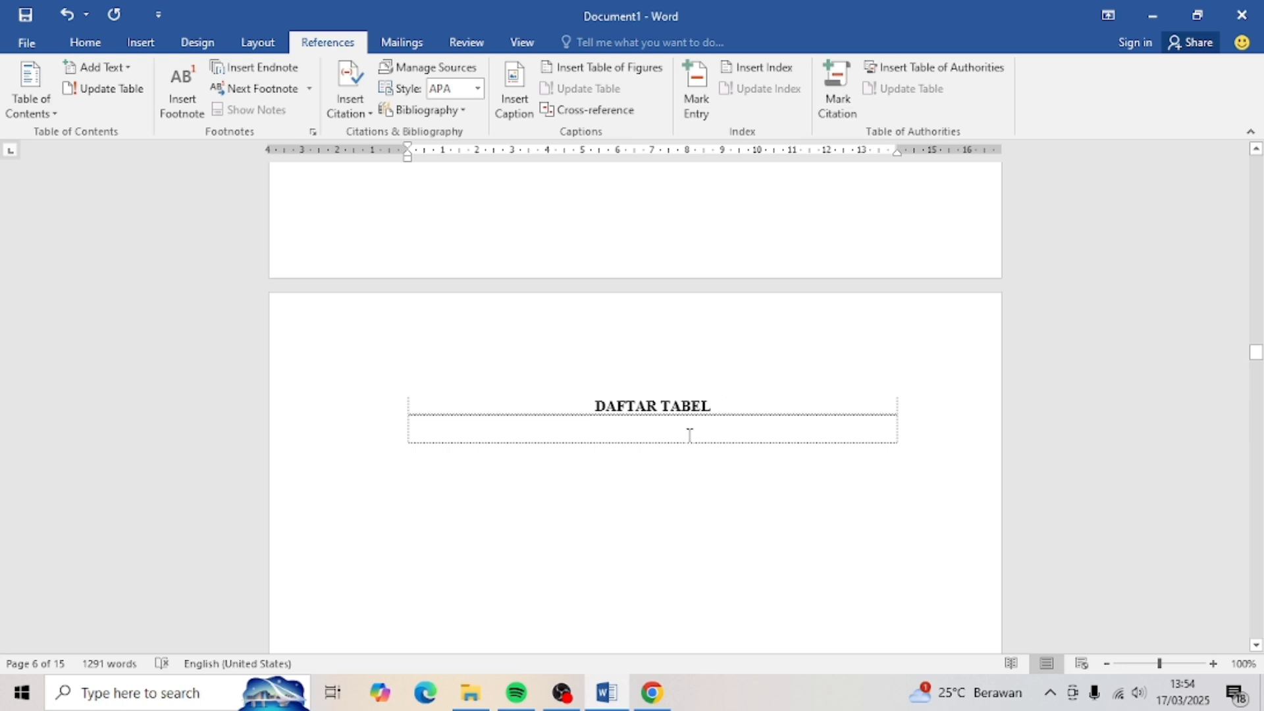
- Insert a table of figures using the Tabel caption label under DAFTAR TABEL
left_click(688, 435)
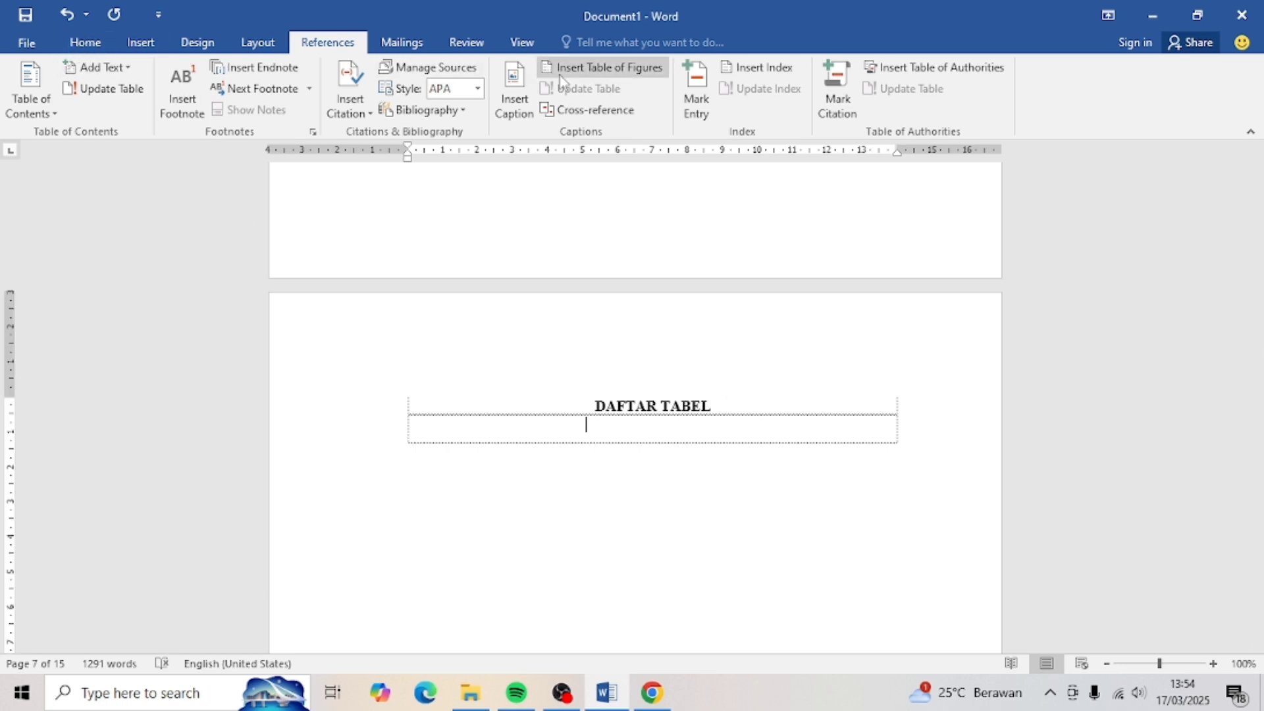
left_click(584, 69)
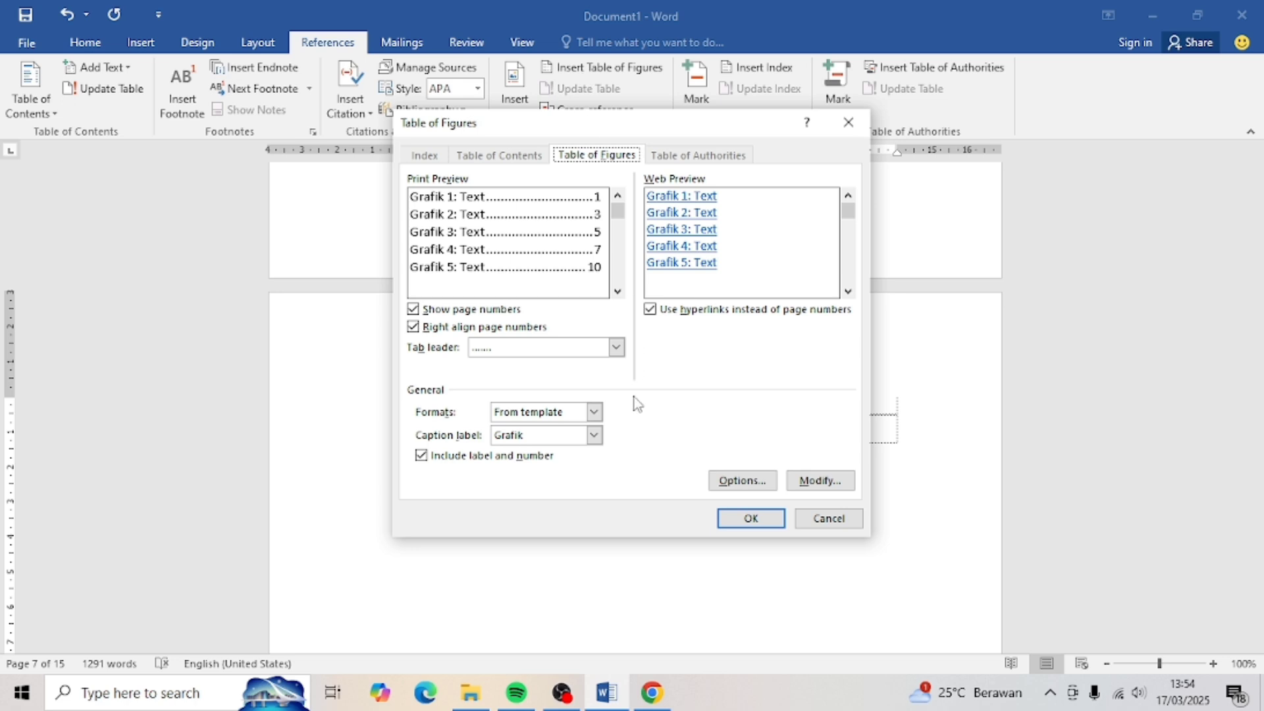
left_click(594, 435)
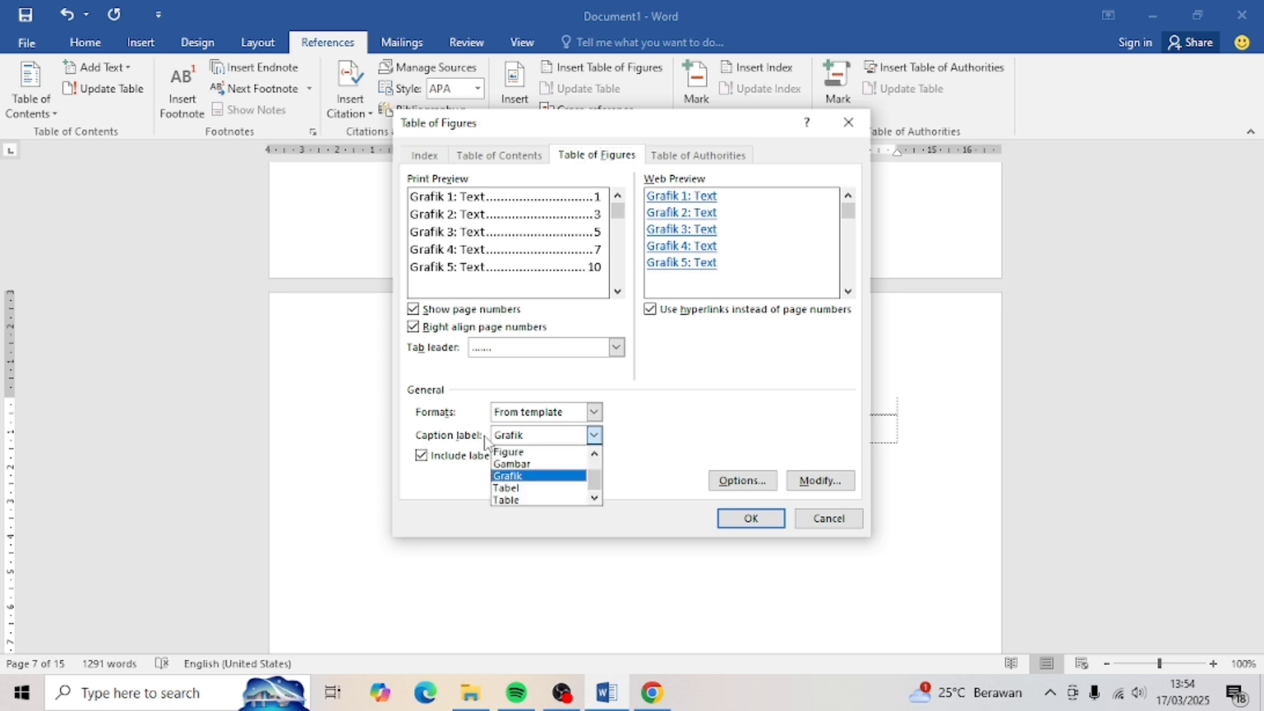
left_click(505, 488)
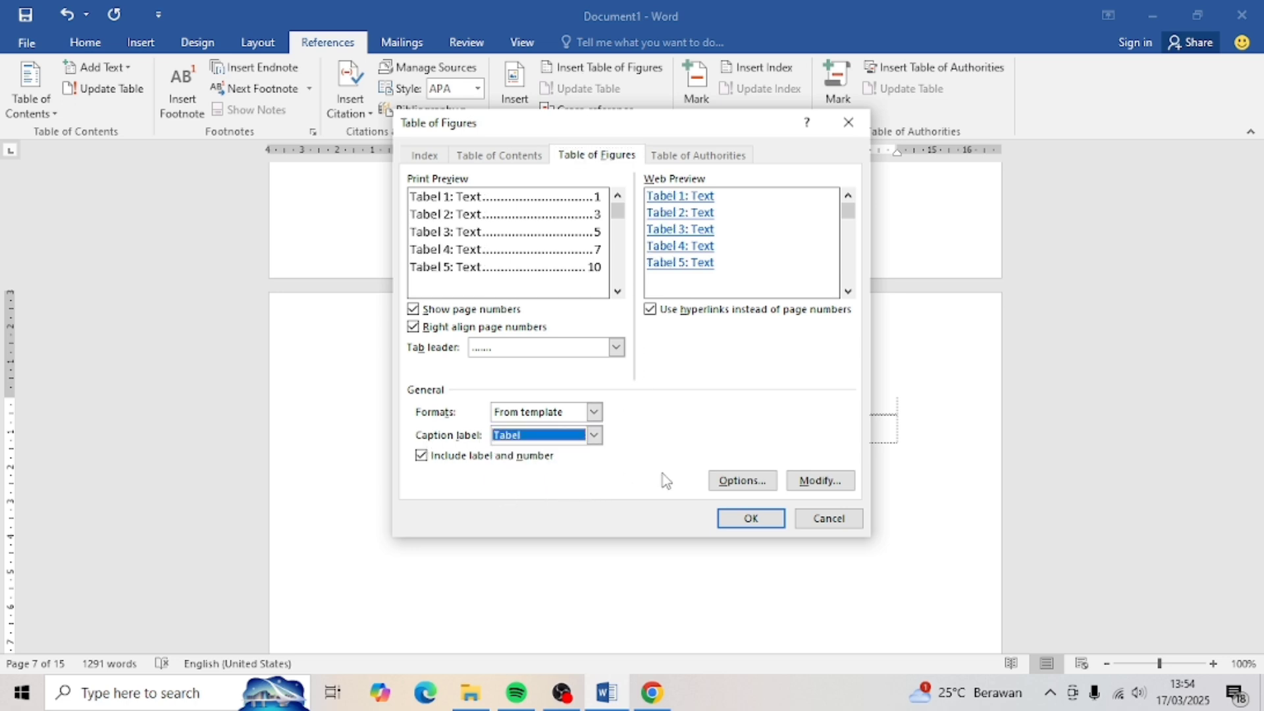
left_click(749, 520)
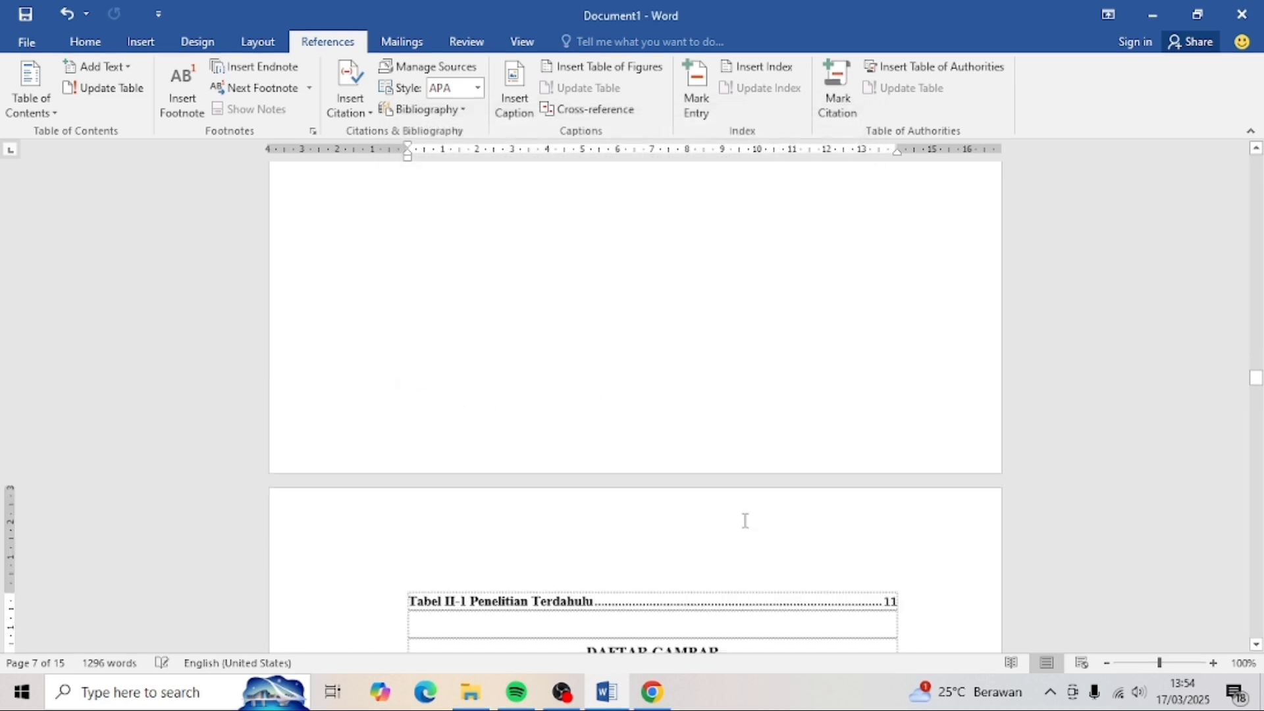
- Add a line break before the DAFTAR GAMBAR heading to push it down
scroll(584, 308, "up", 10)
left_click(584, 296)
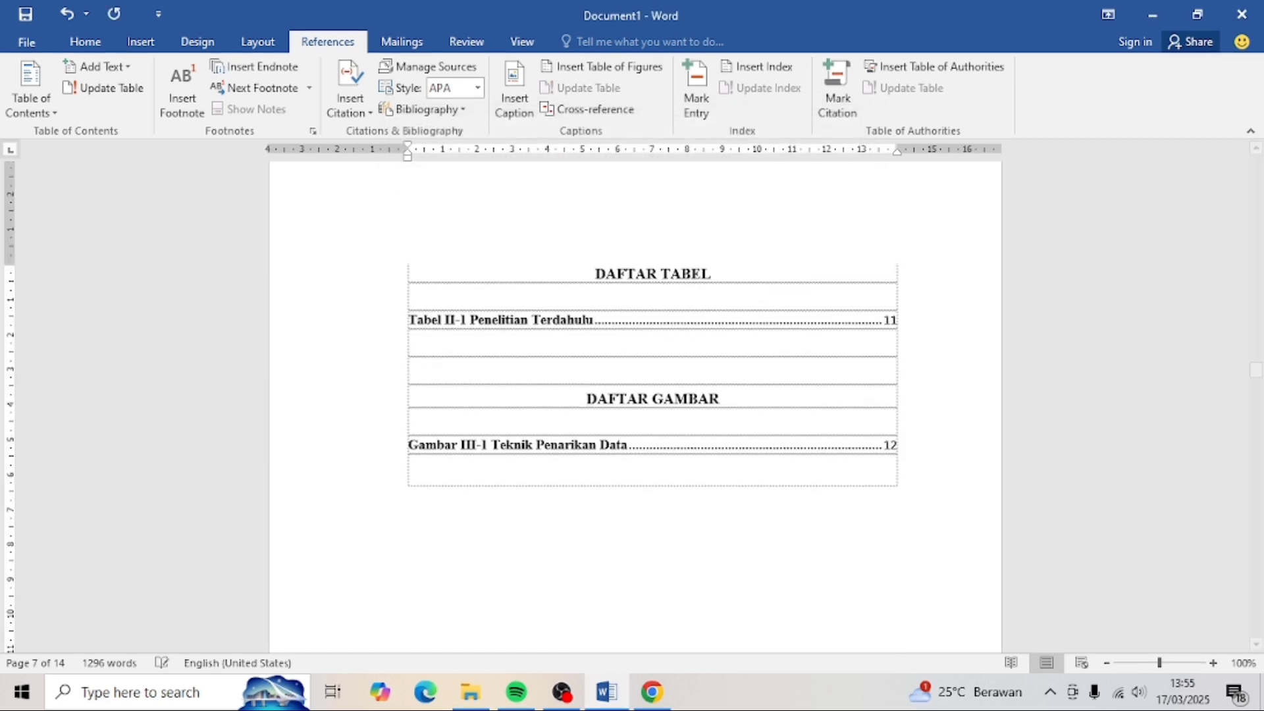
key("Return")
key("Return")
key("Return")
key("Return")
key("Return")
key("Return")
key("Return")
key("Return")
key("Return")
key("Return")
key("Return")
key("Return")
key("Return")
key("Return")
key("Return")
key("Return")
key("Return")
key("Return")
key("Return")
key("Return")
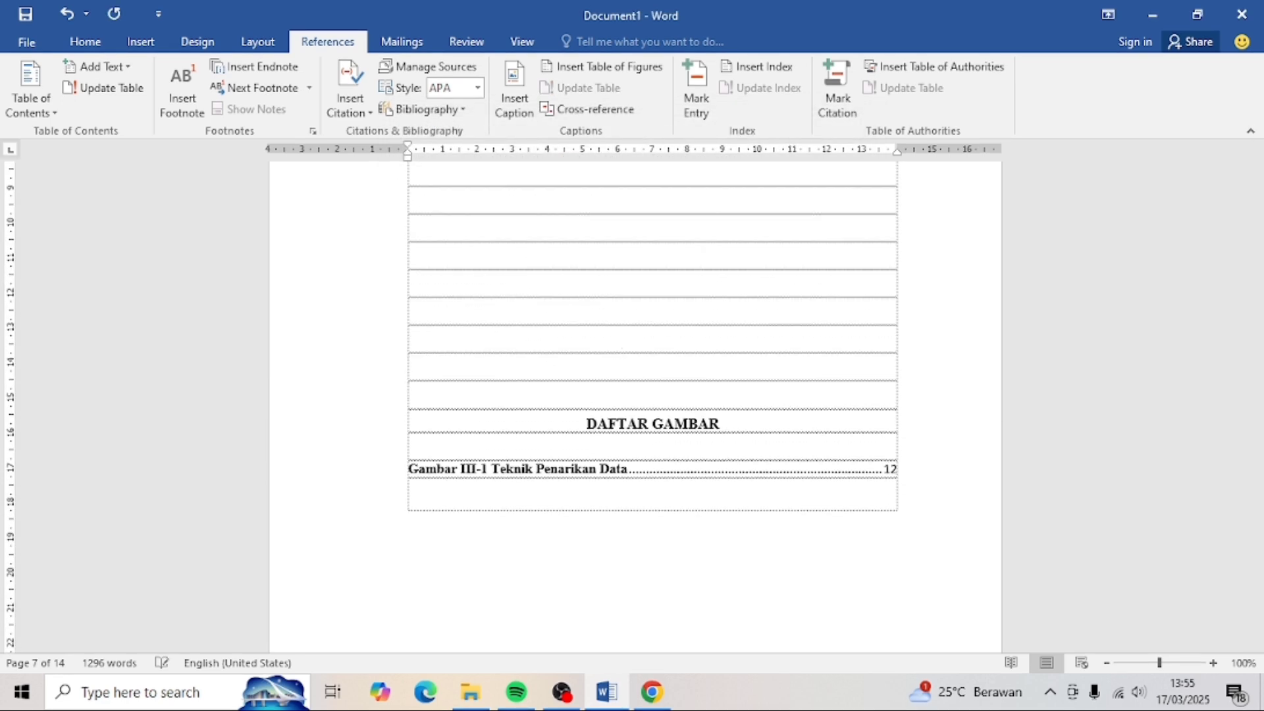
scroll(751, 409, "down", 5)
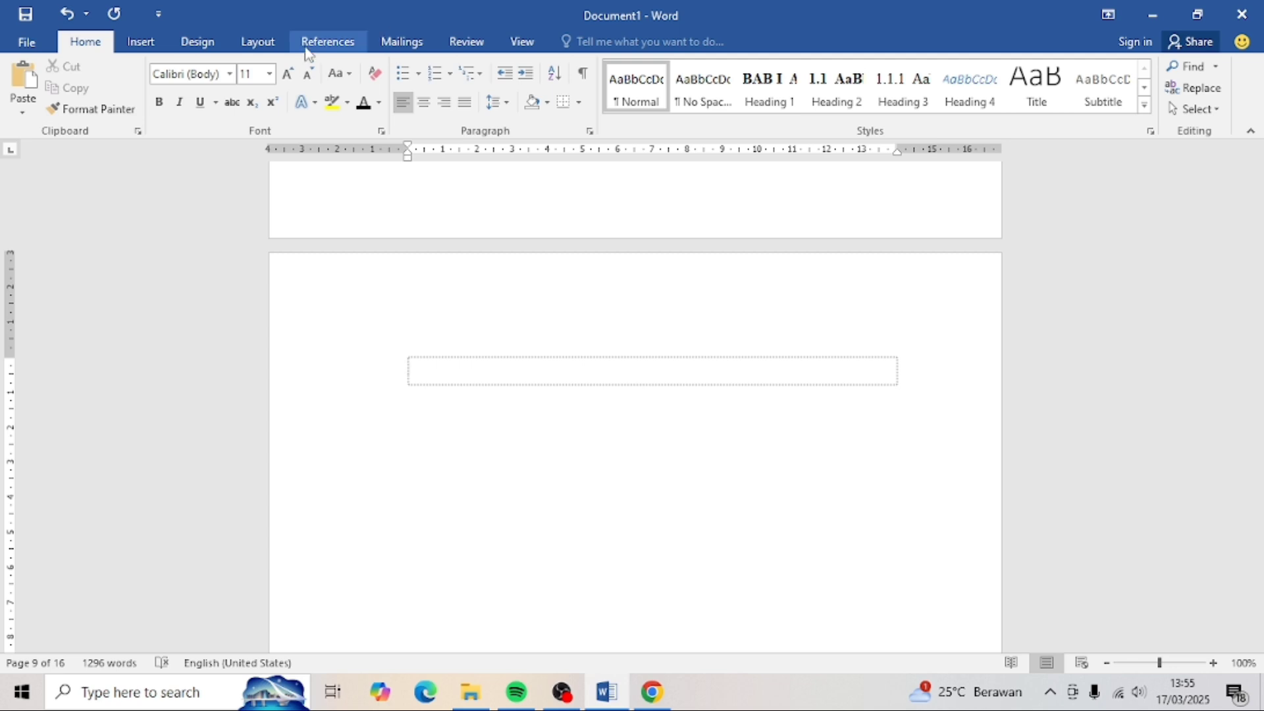
- Insert an automatic table of contents (Automatic Table 1)
left_click(307, 46)
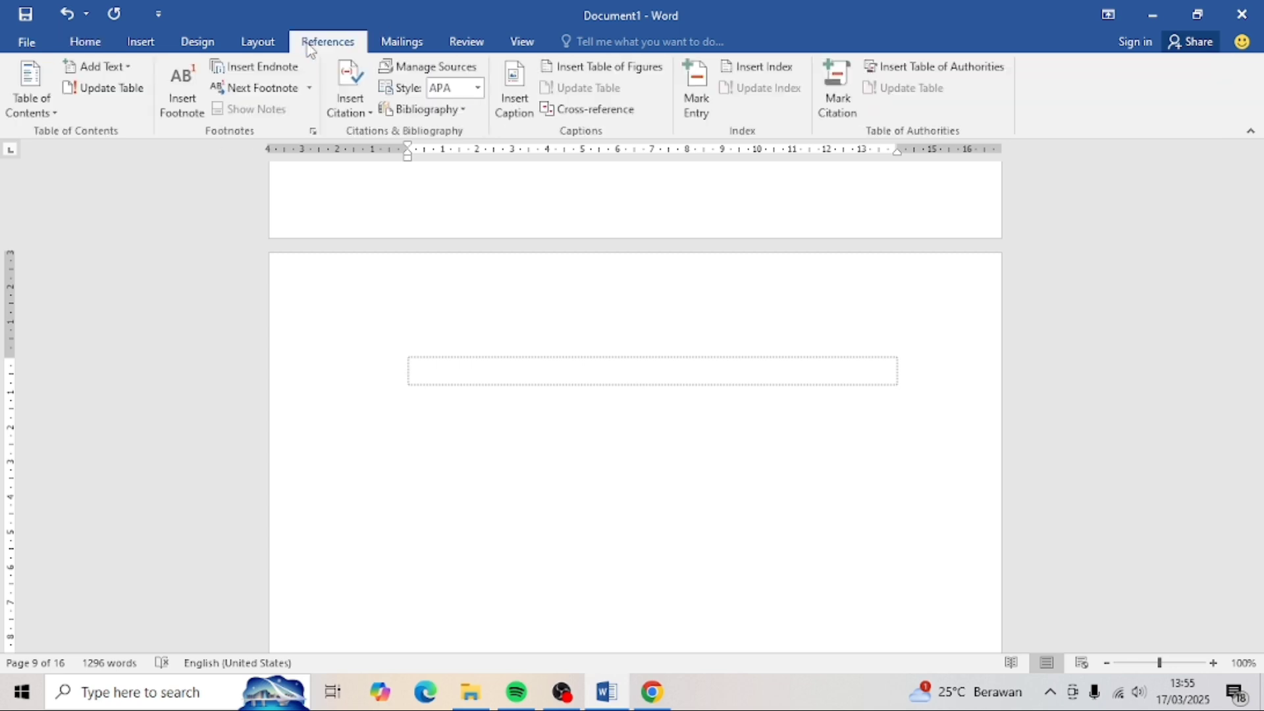
left_click(20, 104)
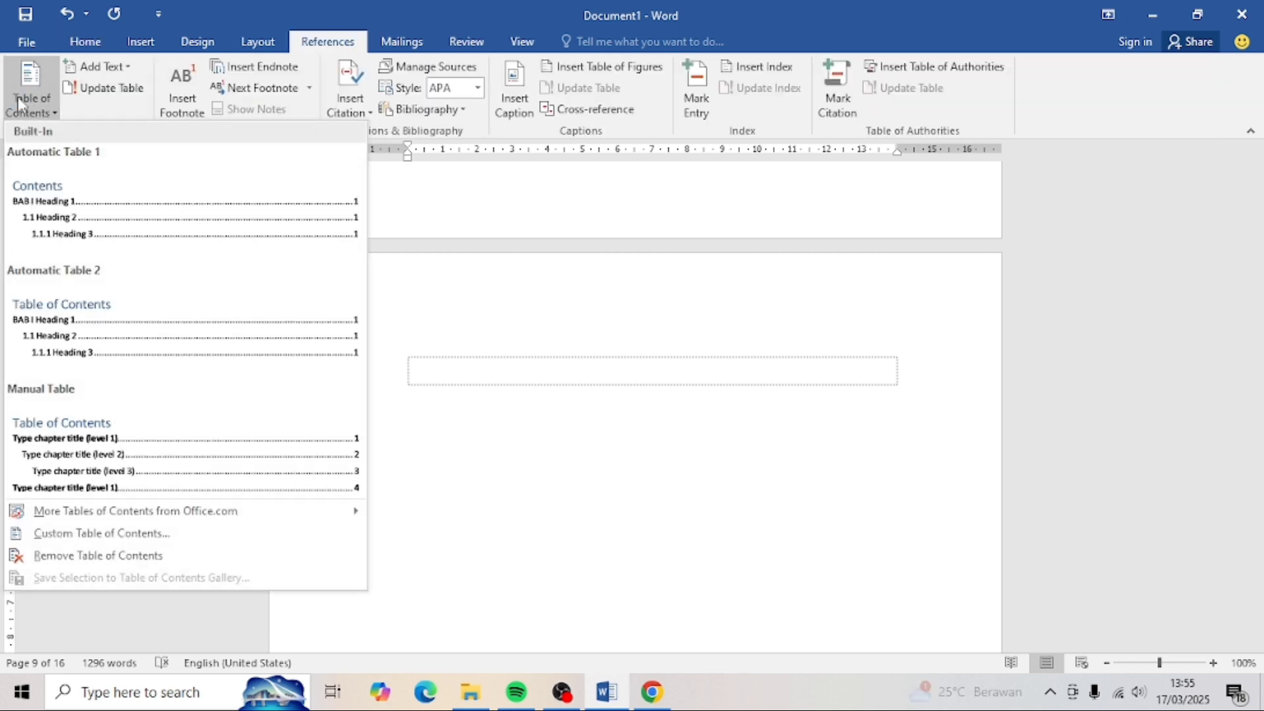
left_click(138, 216)
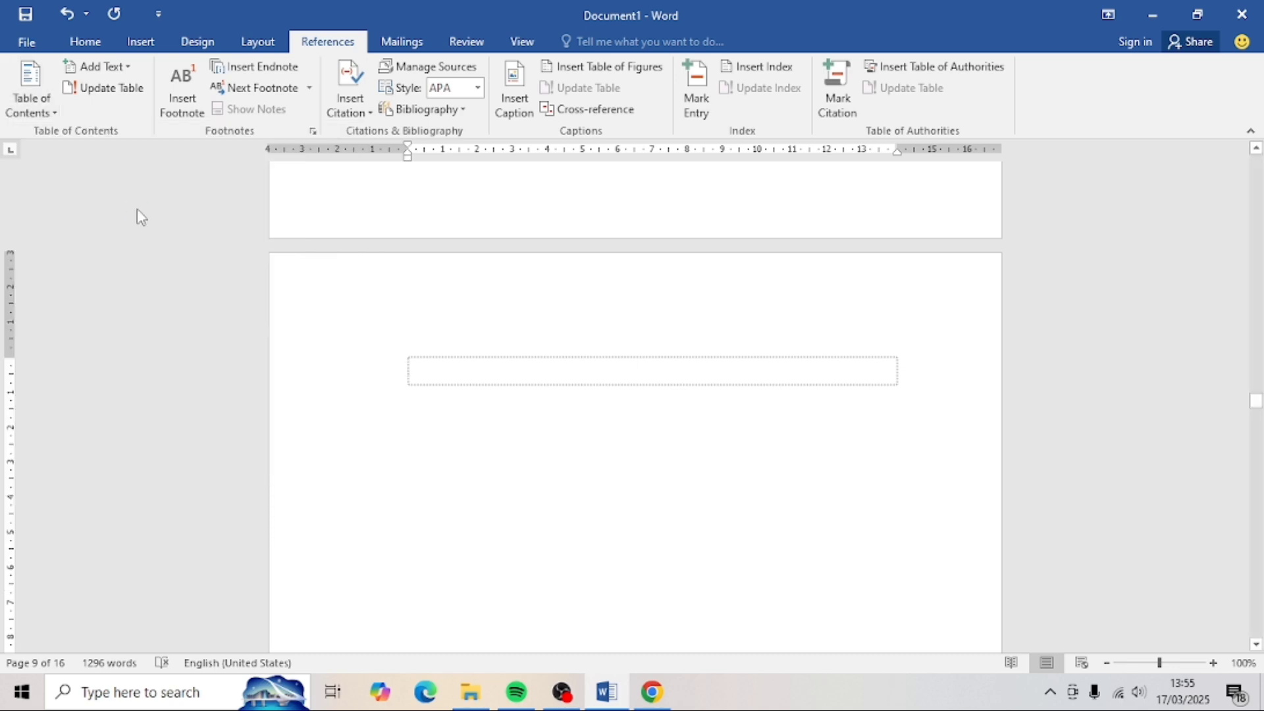
scroll(583, 313, "up", 3)
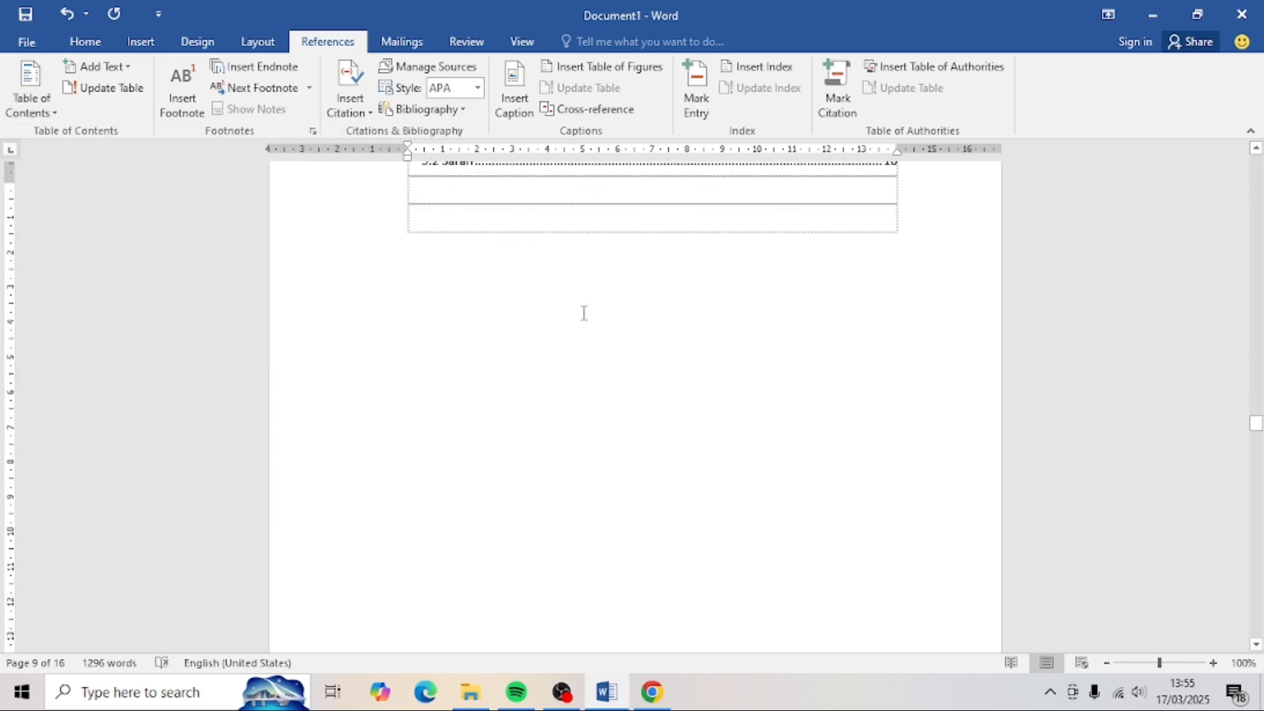
scroll(584, 312, "up", 10)
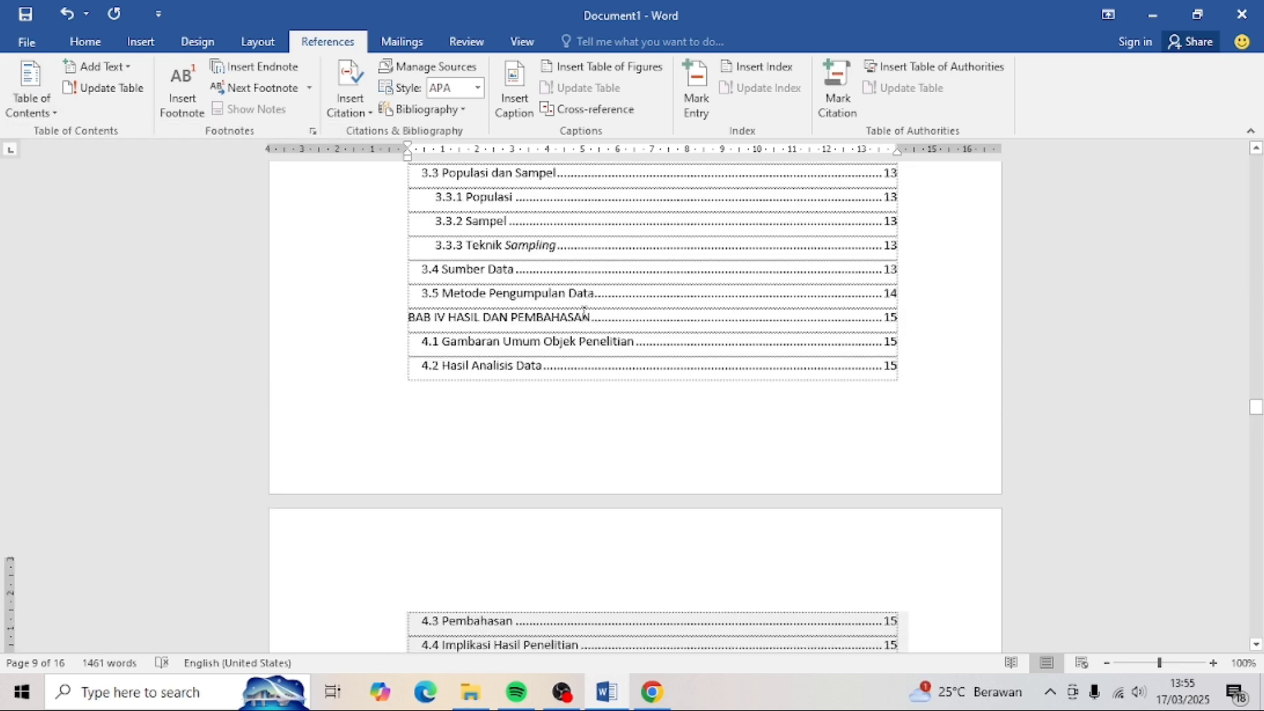
scroll(584, 312, "up", 10)
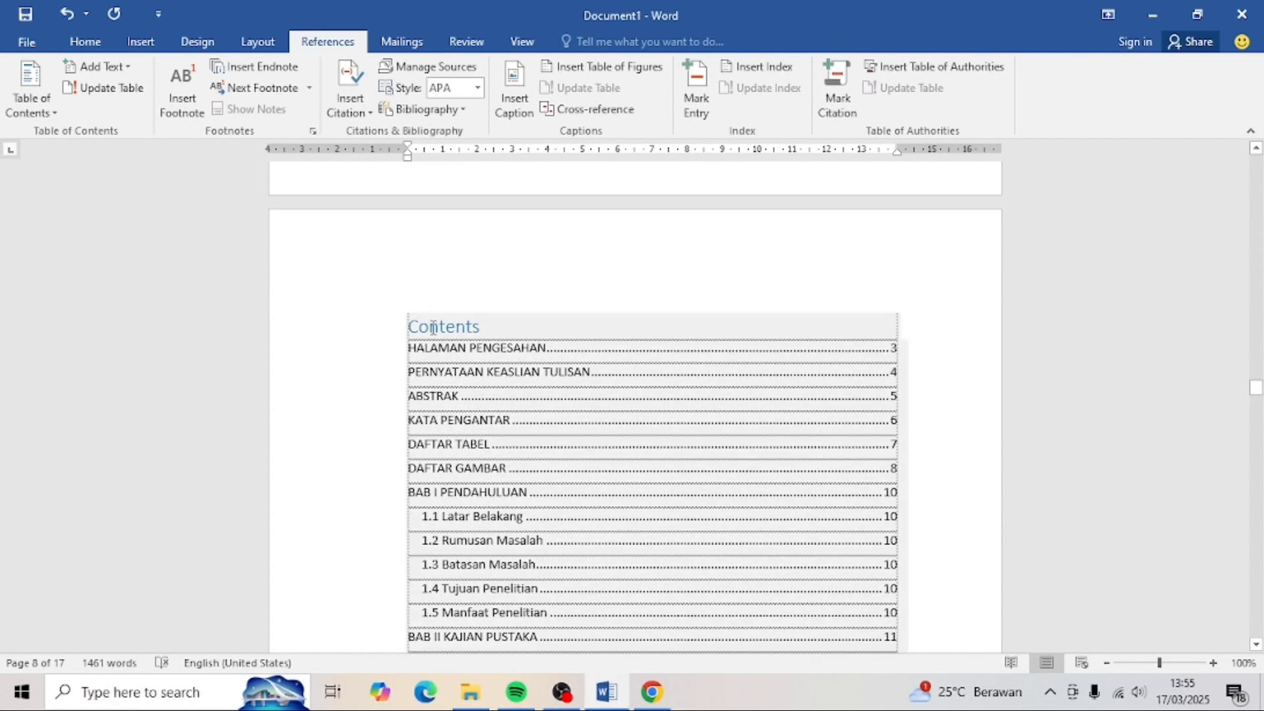
- Apply Heading 1 to the Contents title and retype it as DAFTAR ISI
double_click(433, 327)
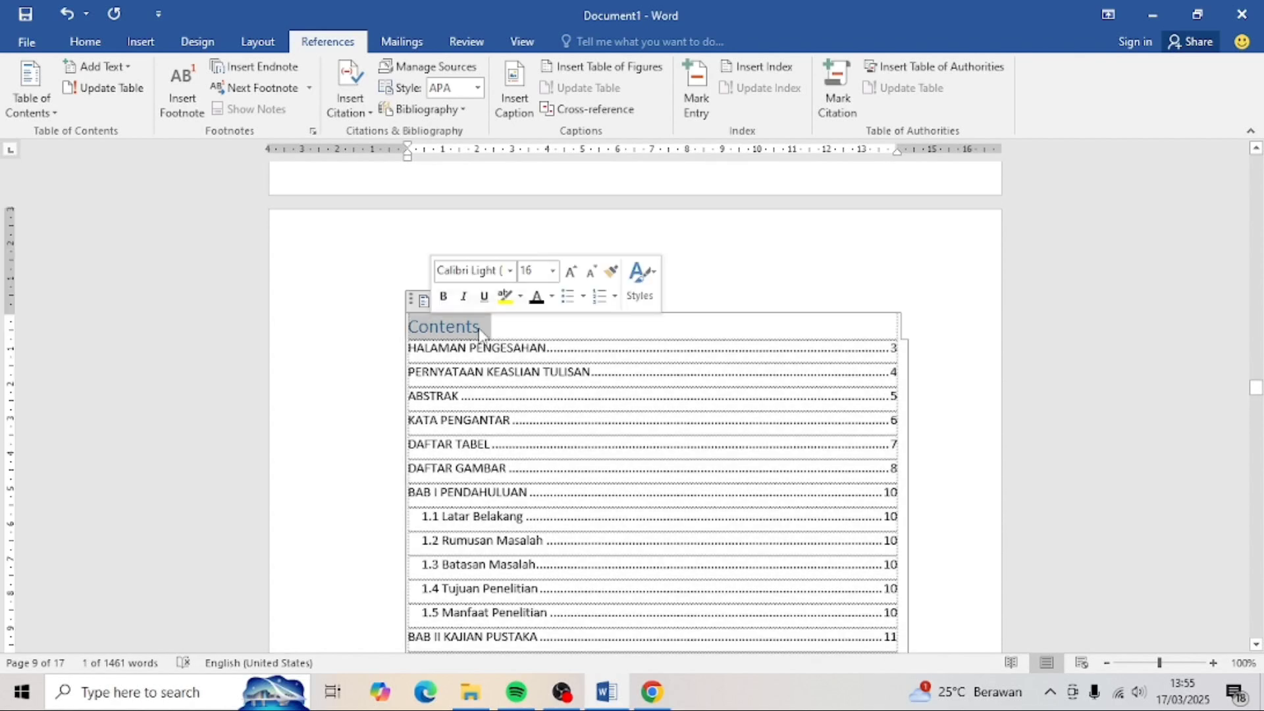
left_click(84, 41)
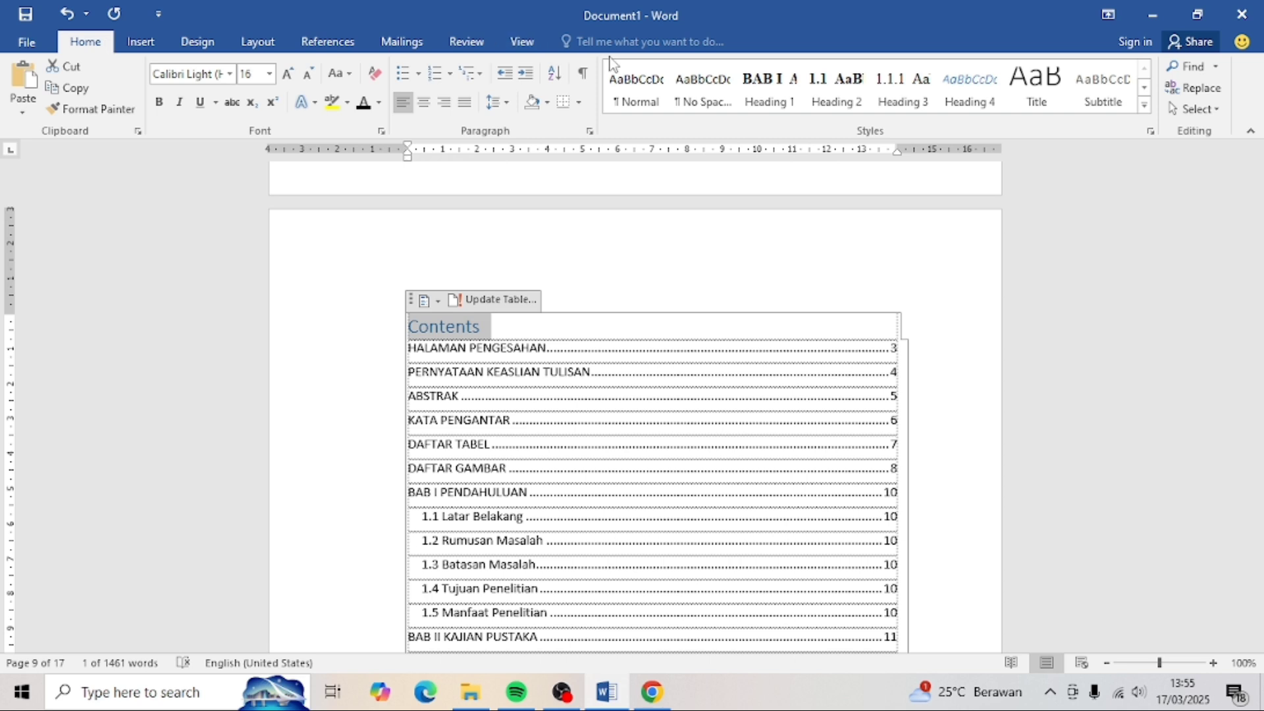
left_click(779, 94)
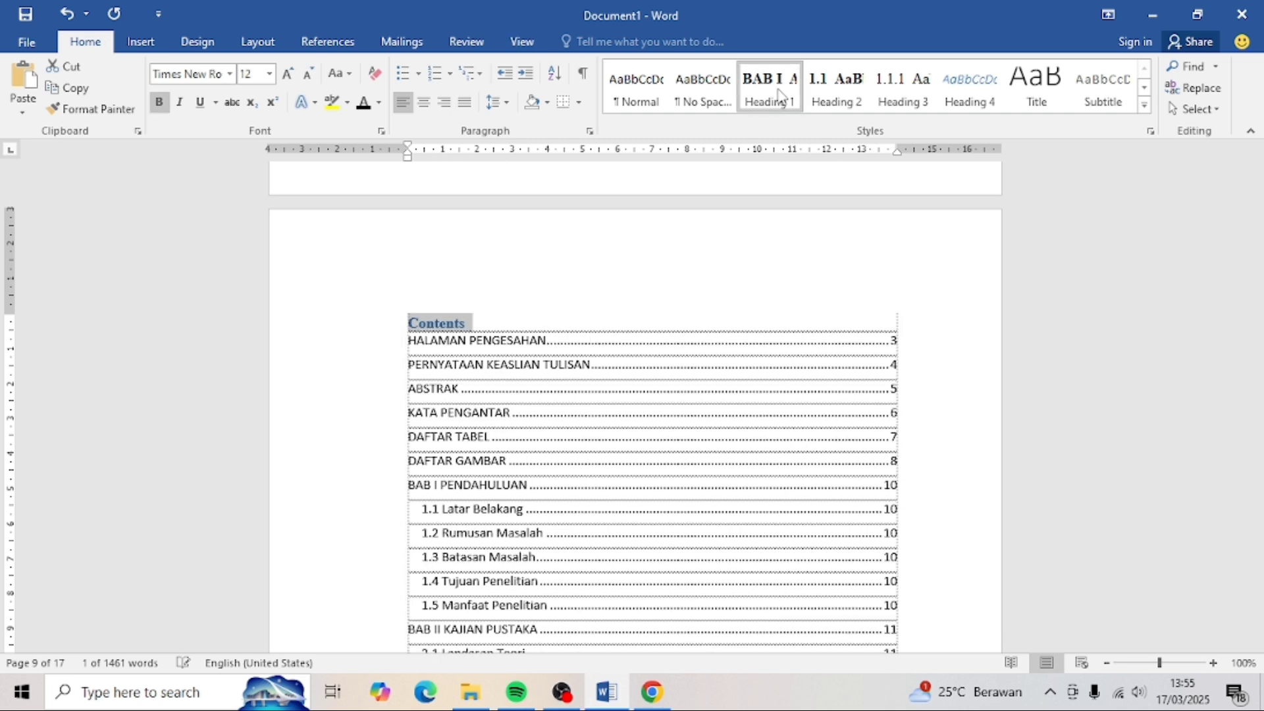
left_click(425, 321)
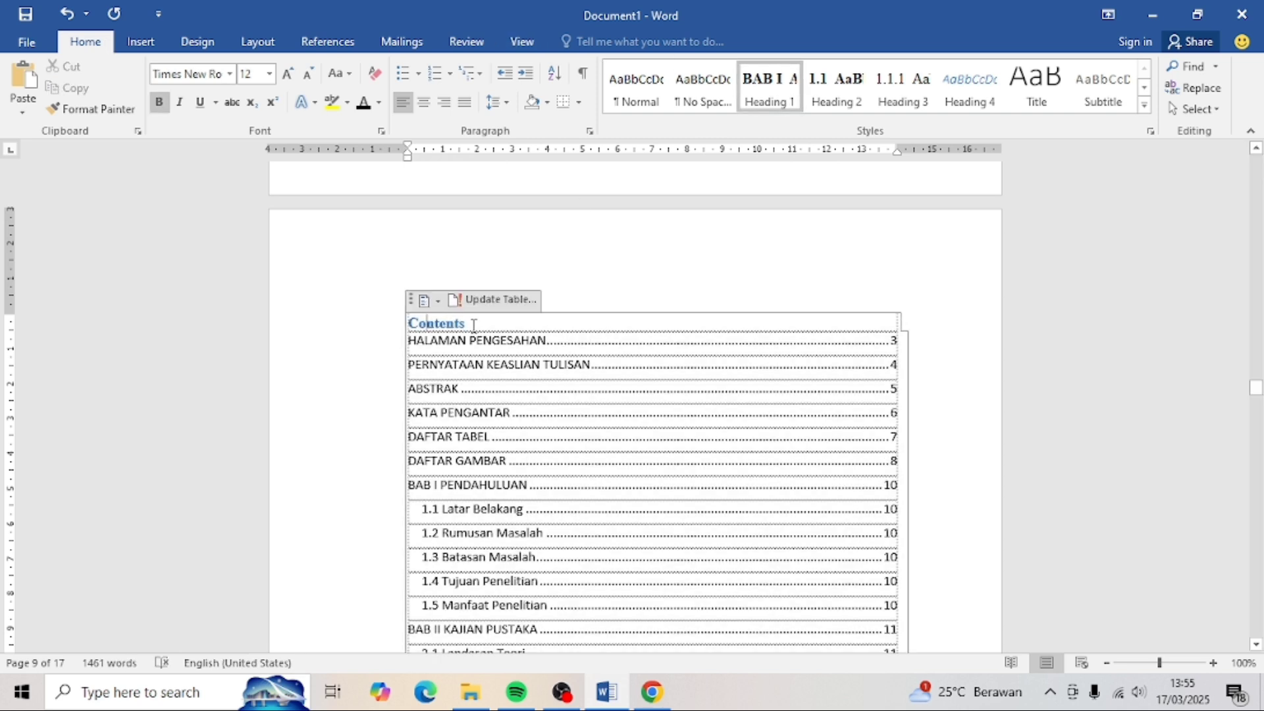
type("DAFTAR ISI")
left_click_drag(468, 323, 408, 330)
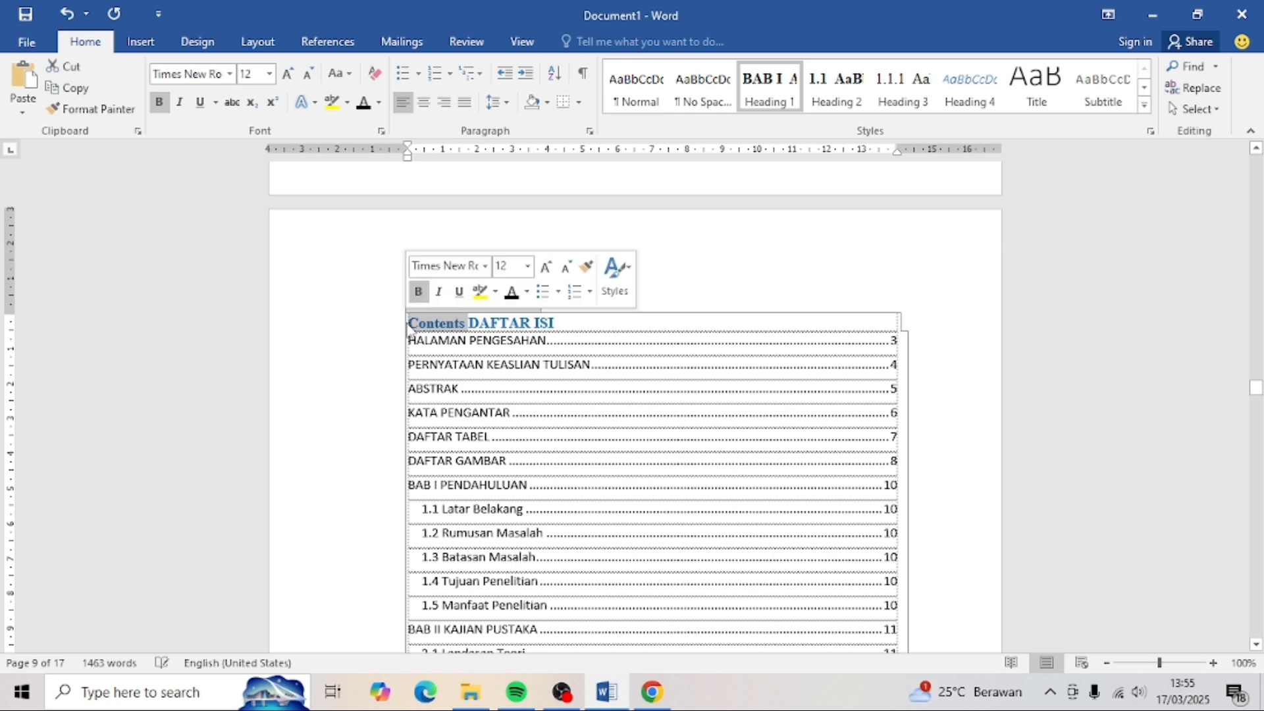
key("BackSpace")
- Make the DAFTAR ISI title black and centre it
left_click_drag(500, 322, 407, 324)
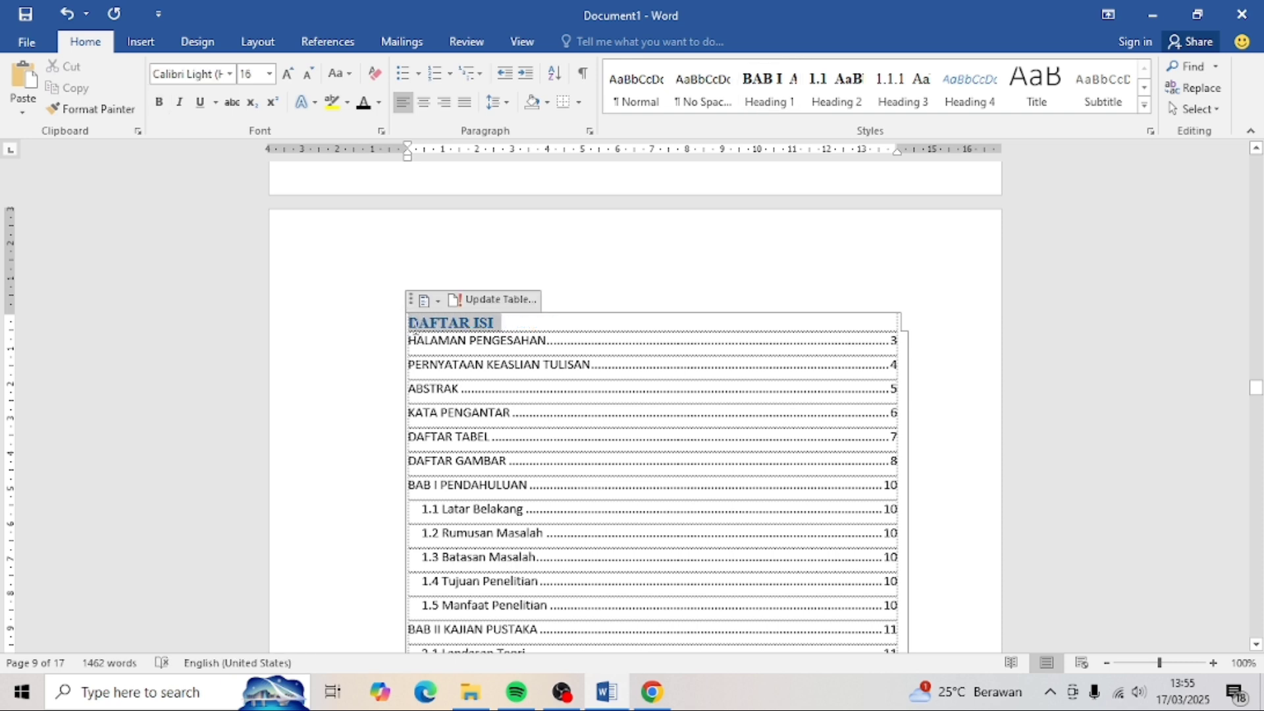
left_click(379, 104)
left_click(403, 128)
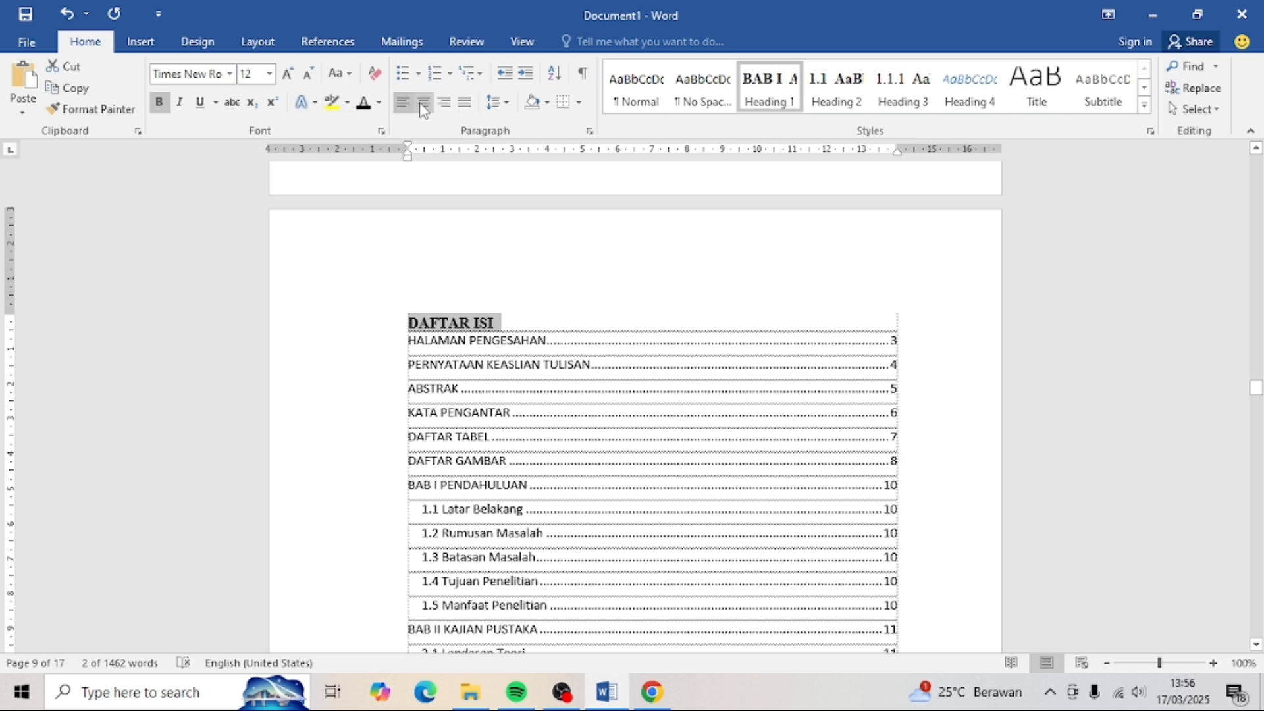
left_click(424, 105)
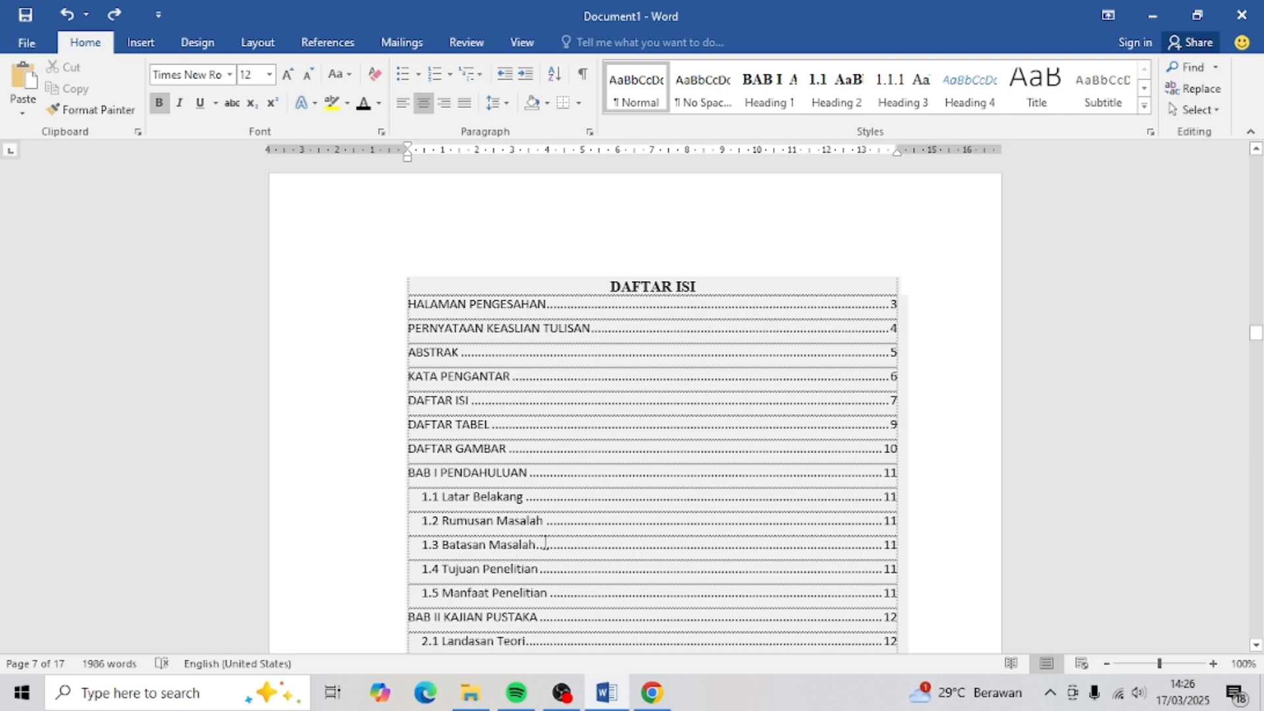
- Jump to the top of the document and place the caret right after 'Maret 2025' on the cover
scroll(570, 518, "down", 15)
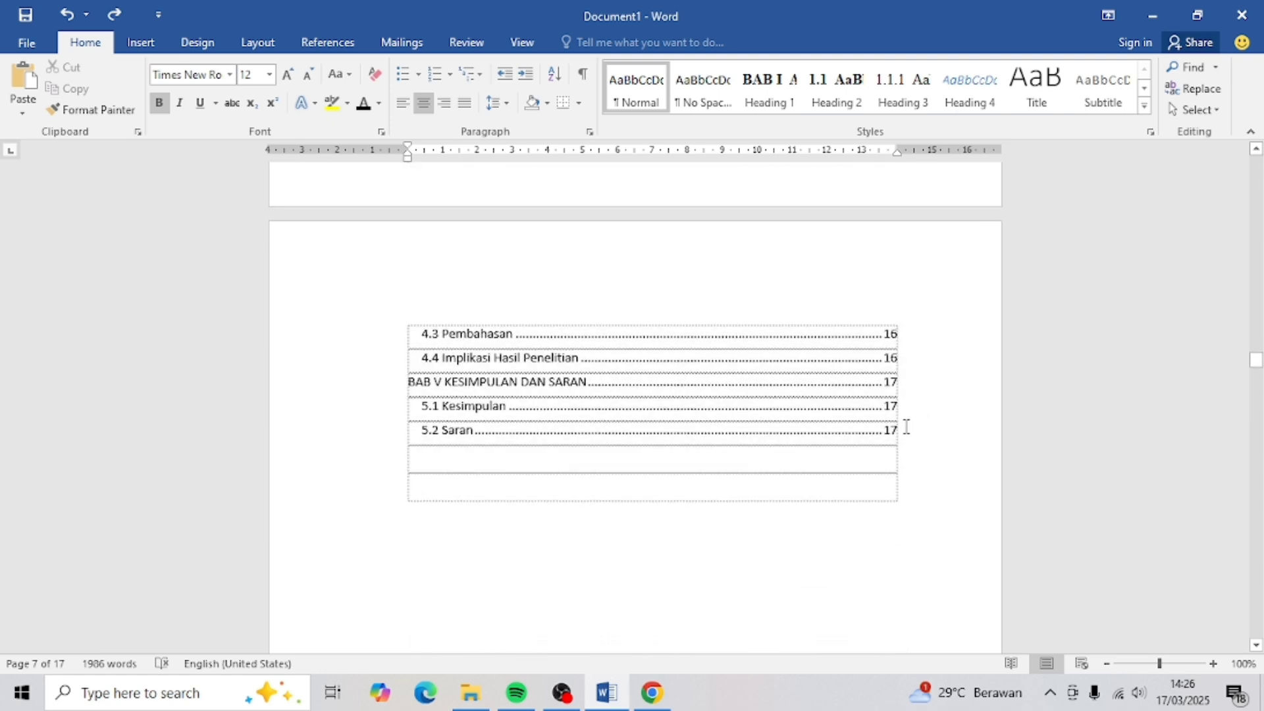
scroll(877, 214, "up", 2)
scroll(878, 213, "up", 15)
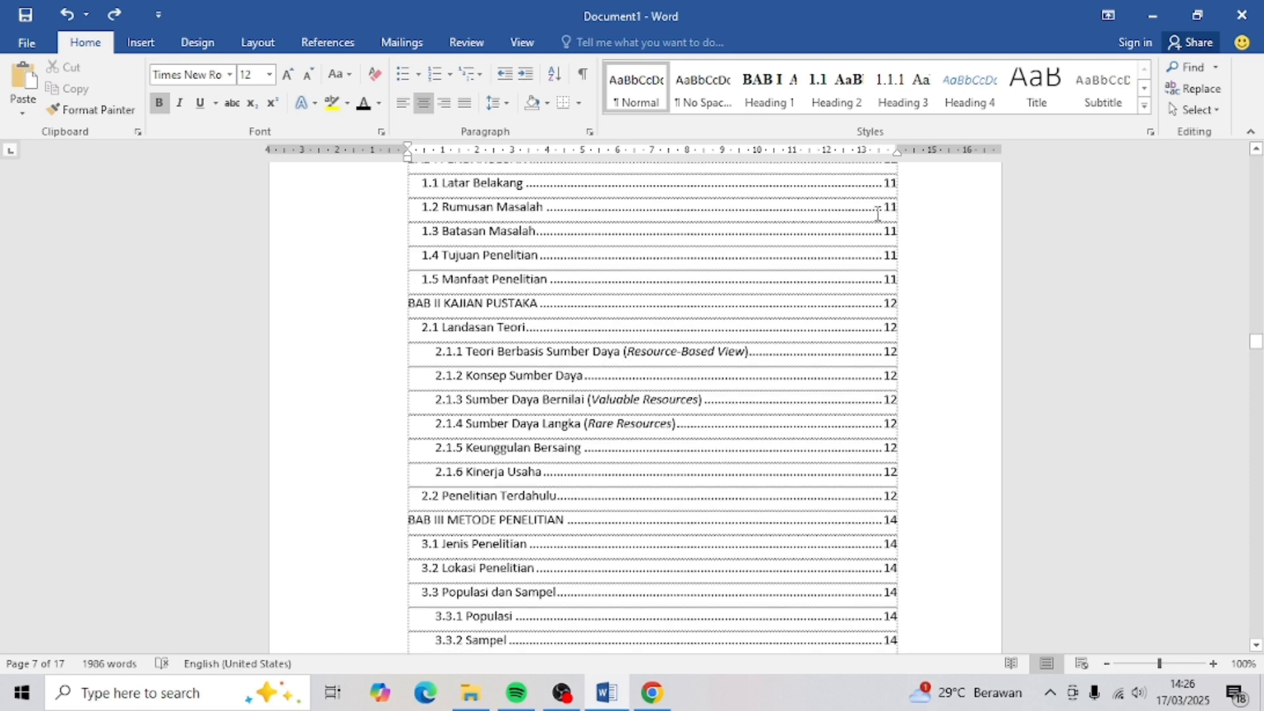
scroll(878, 213, "up", 1)
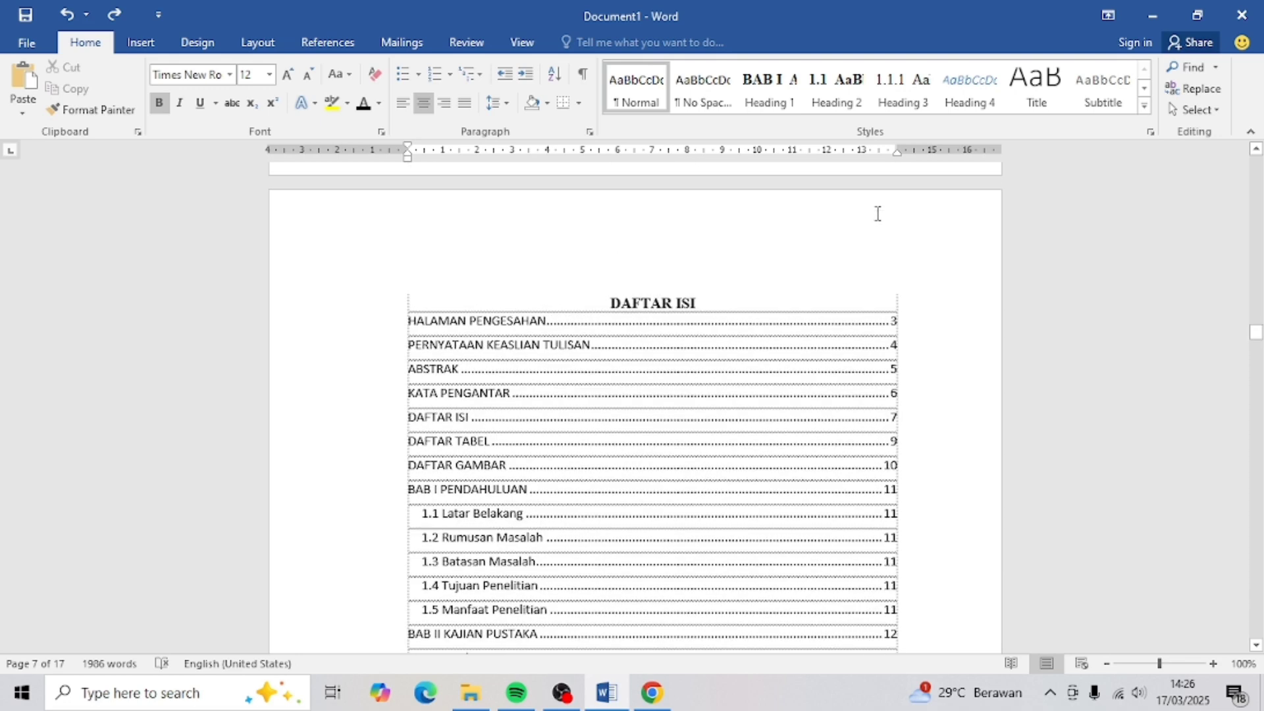
left_click(725, 314)
key("ctrl+Home")
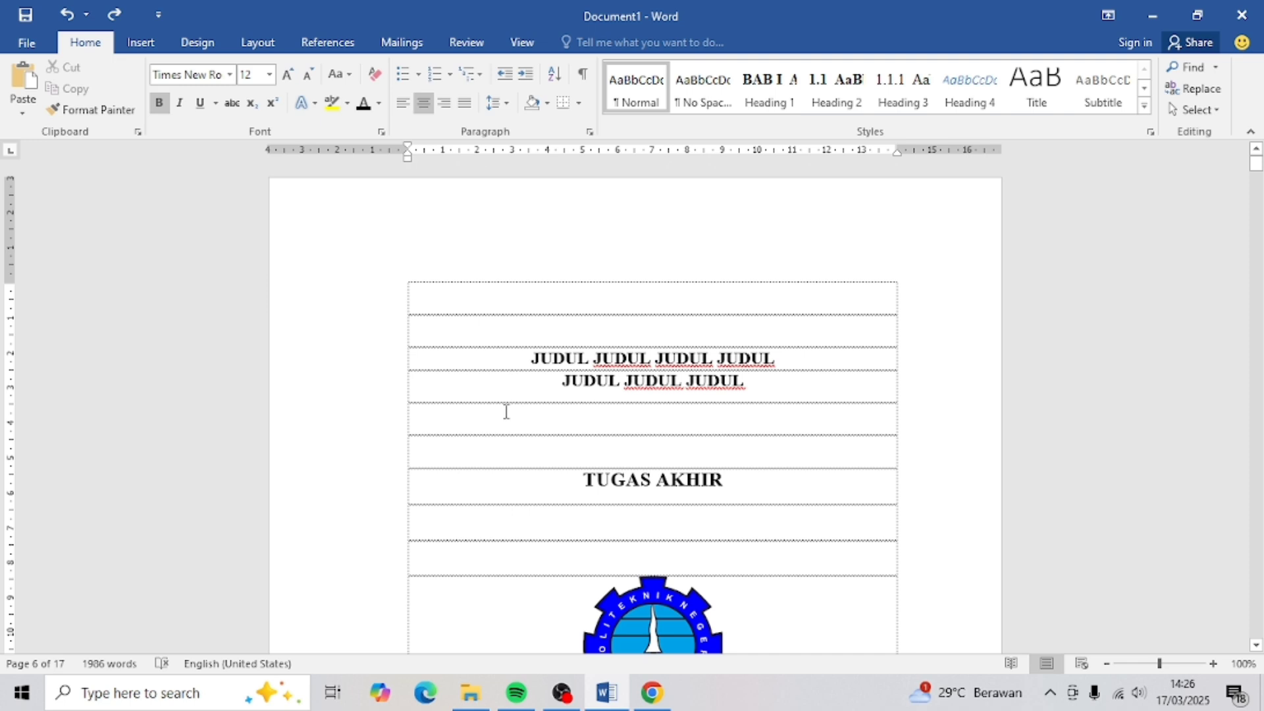
scroll(506, 411, "down", 10)
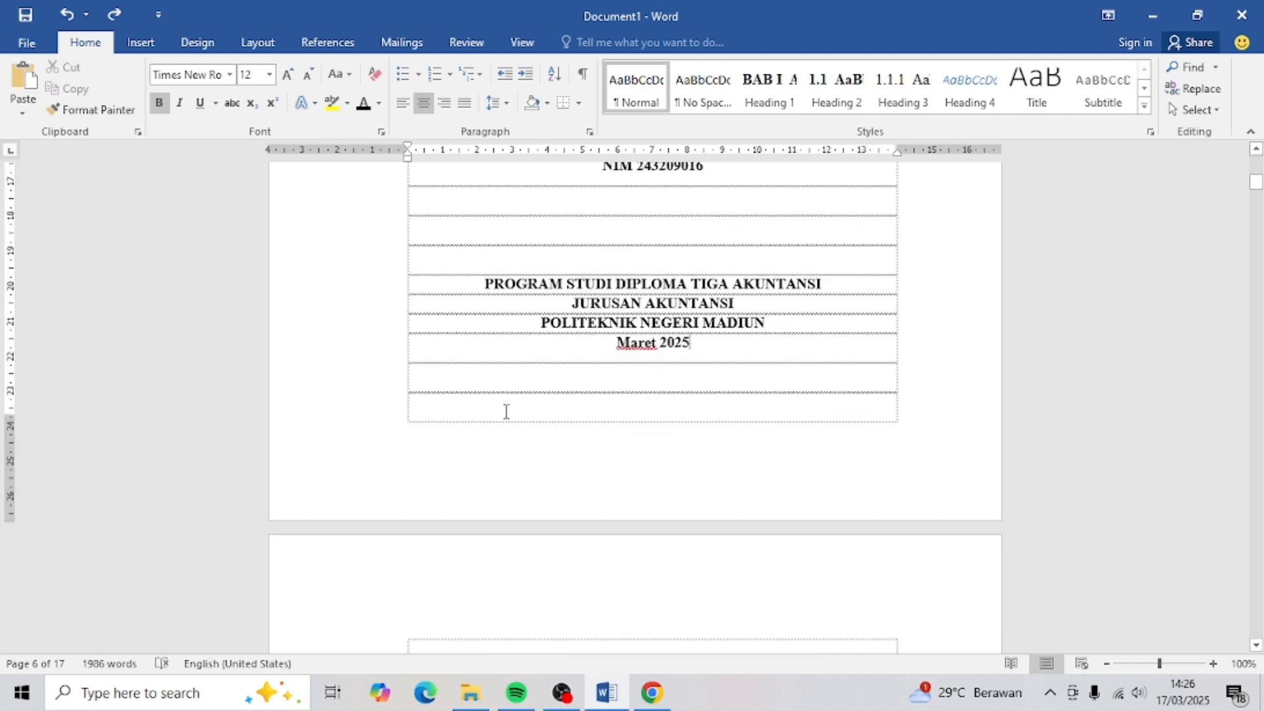
scroll(506, 411, "down", 5)
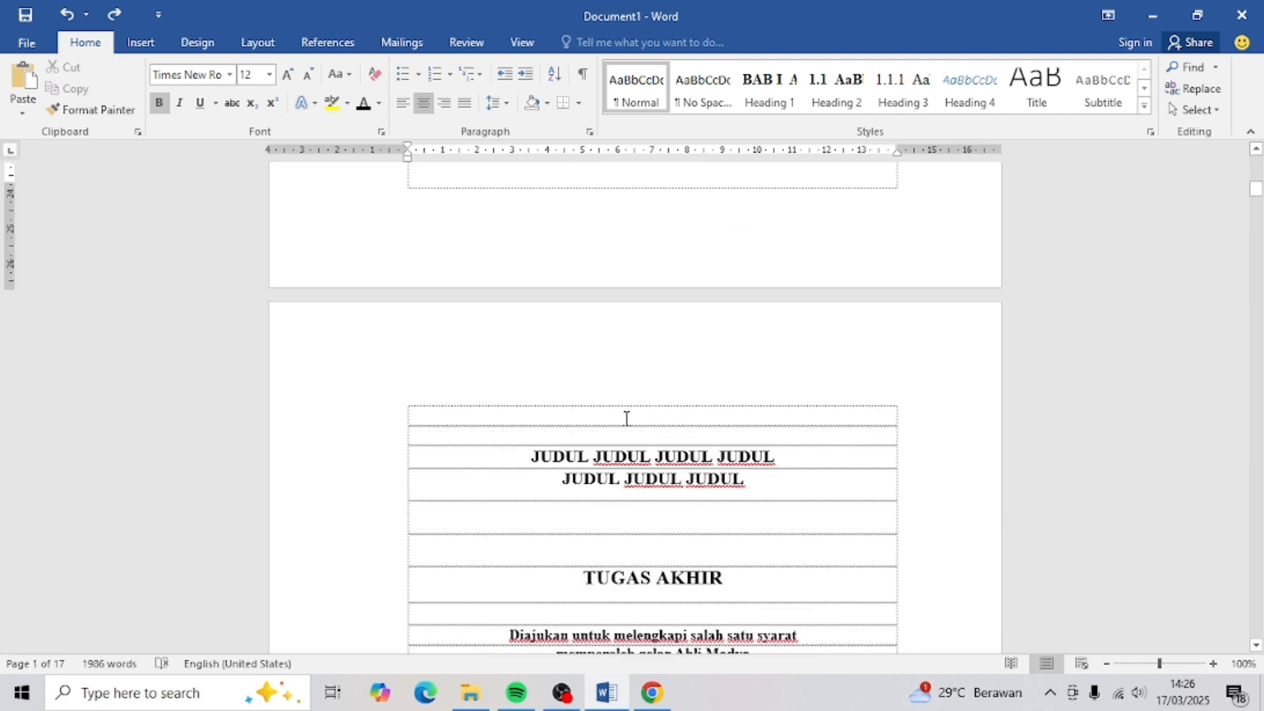
scroll(667, 339, "up", 3)
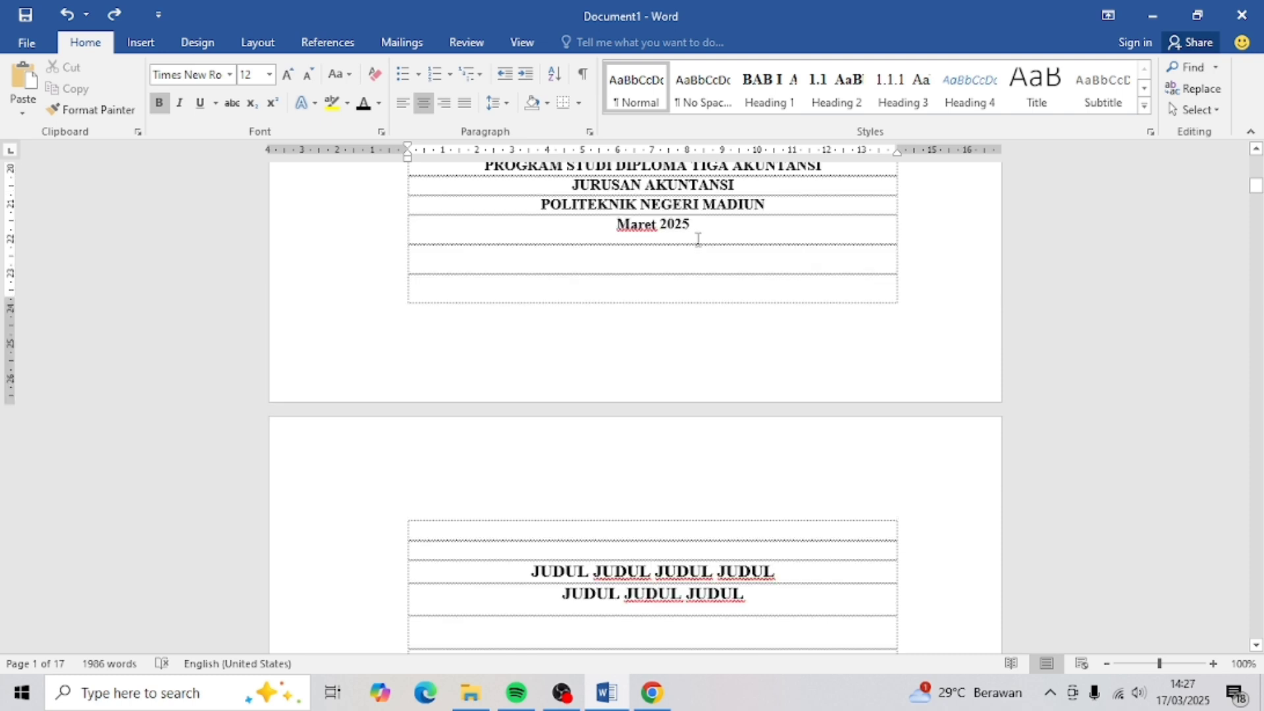
left_click(699, 224)
- Insert a Next Page section break after the cover's date line, tidying the leftover blank lines
left_click(258, 43)
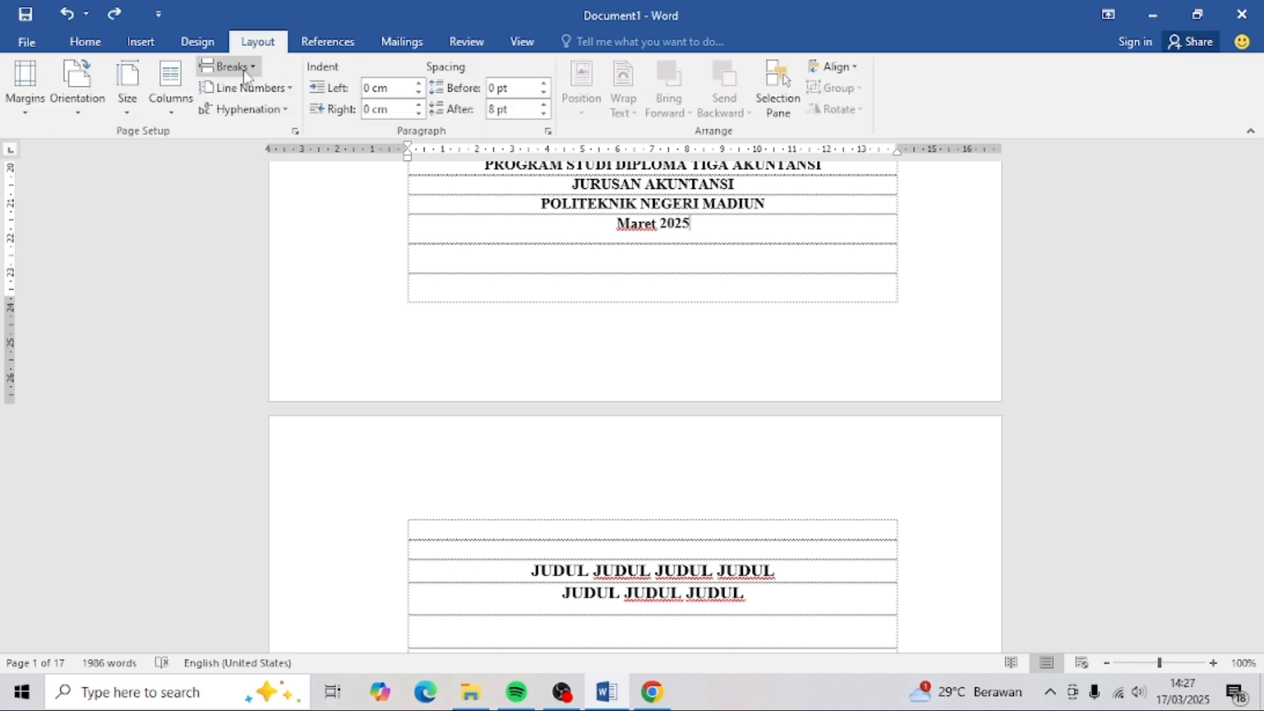
left_click(245, 73)
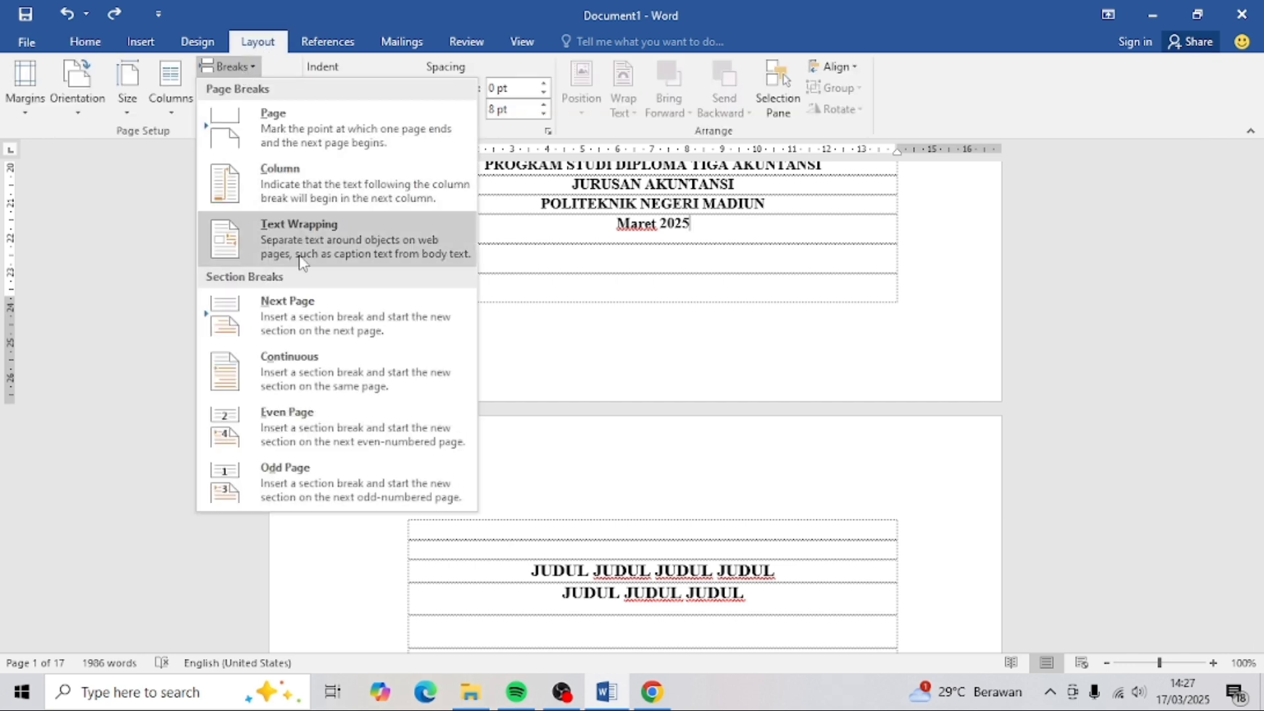
left_click(293, 309)
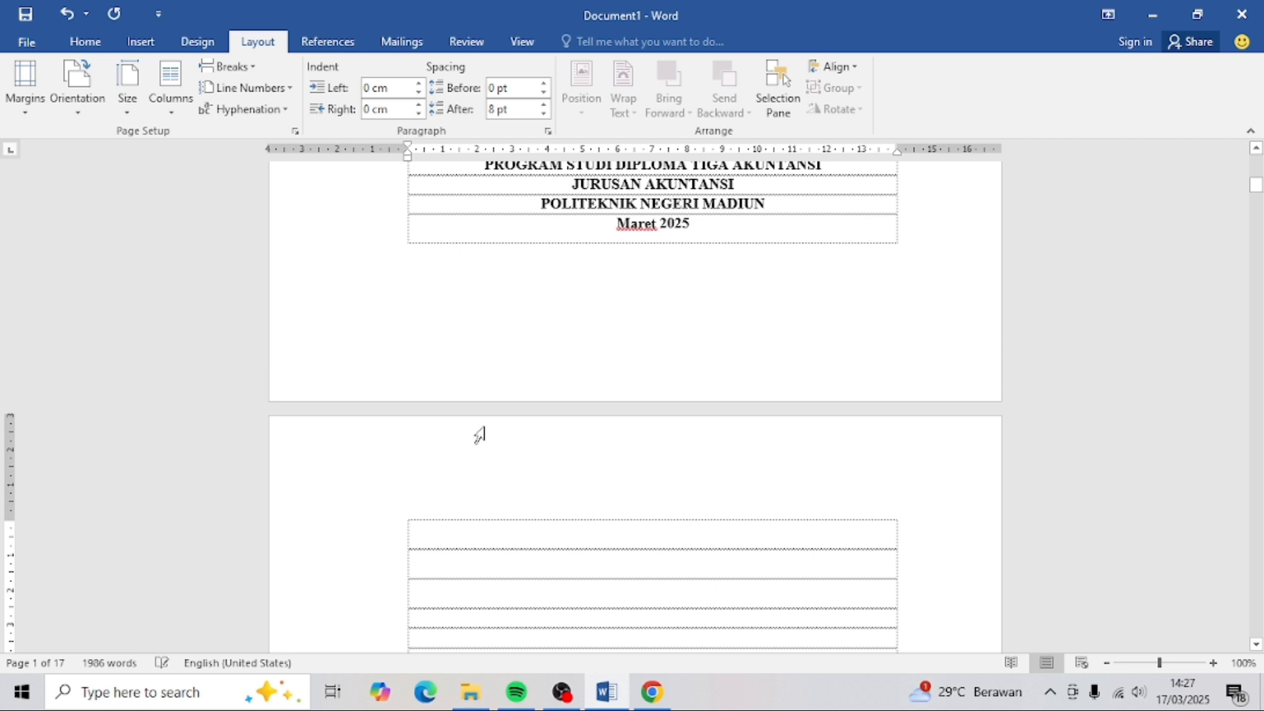
key("BackSpace")
key("BackSpace")
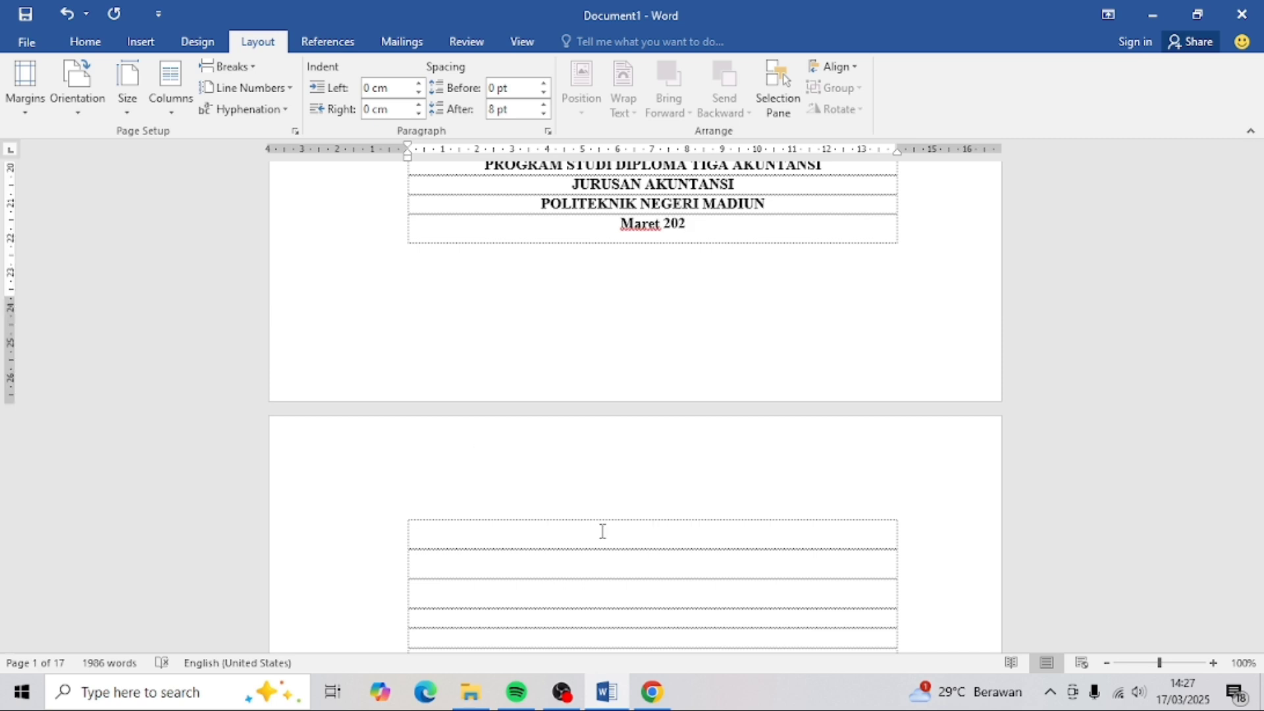
key("Delete")
key("Delete")
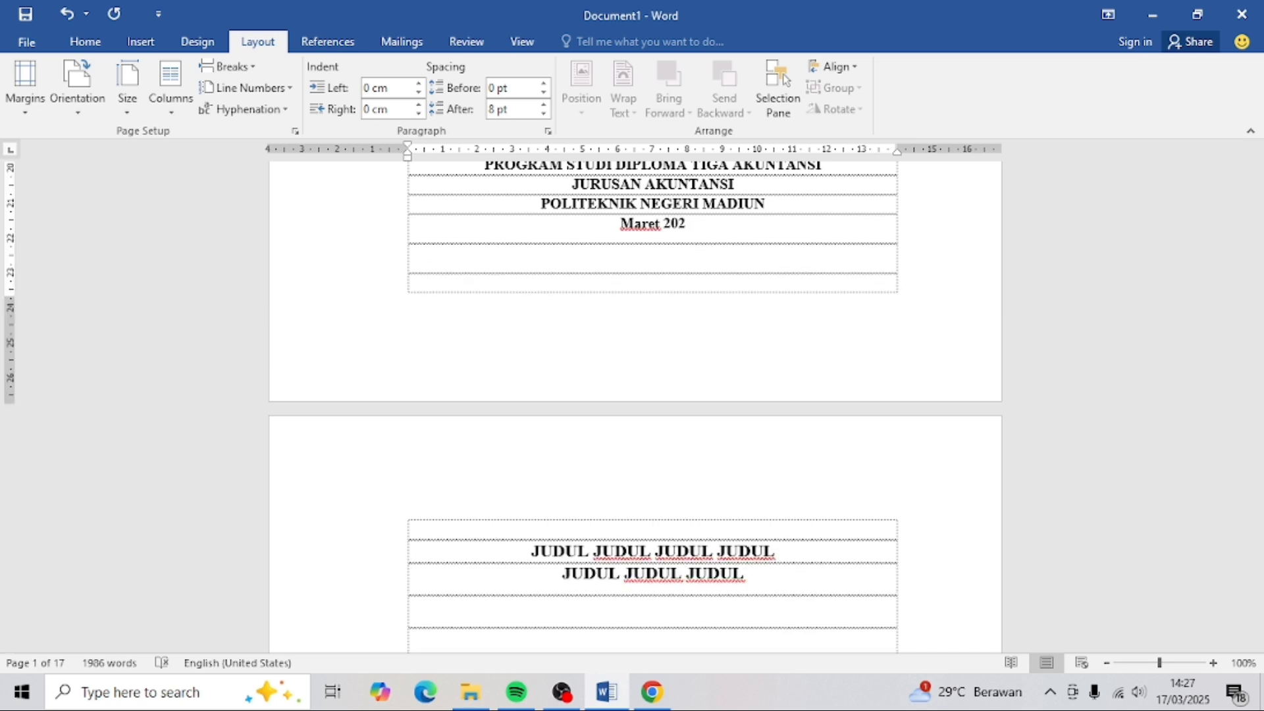
key("Return")
- Scroll down to the DAFTAR GAMBAR page
left_click(634, 428)
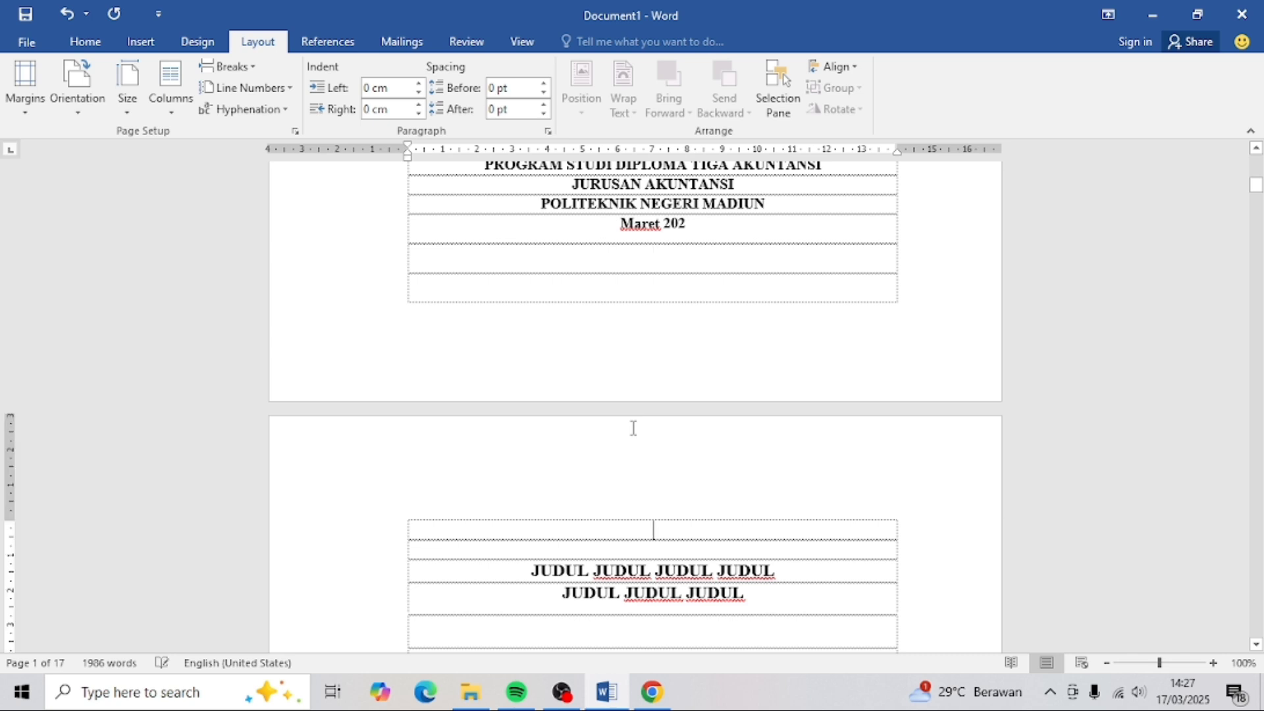
scroll(634, 428, "down", 15)
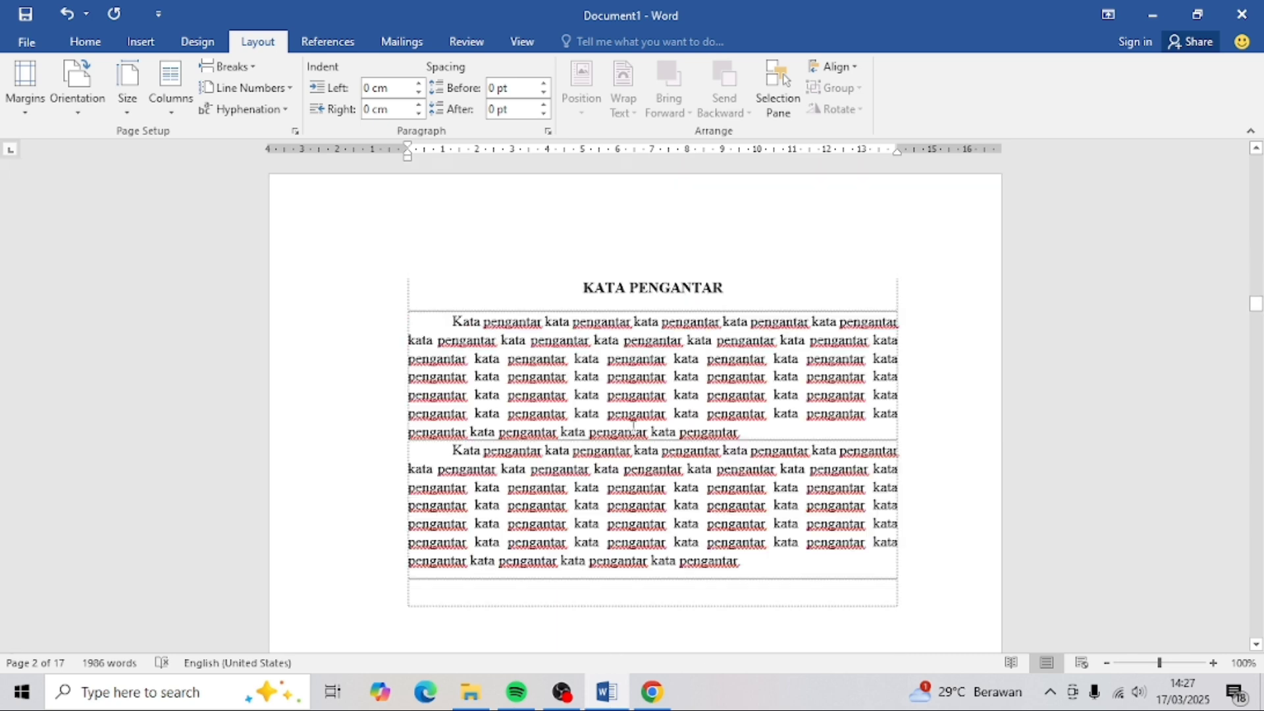
scroll(634, 428, "down", 10)
scroll(634, 428, "down", 10)
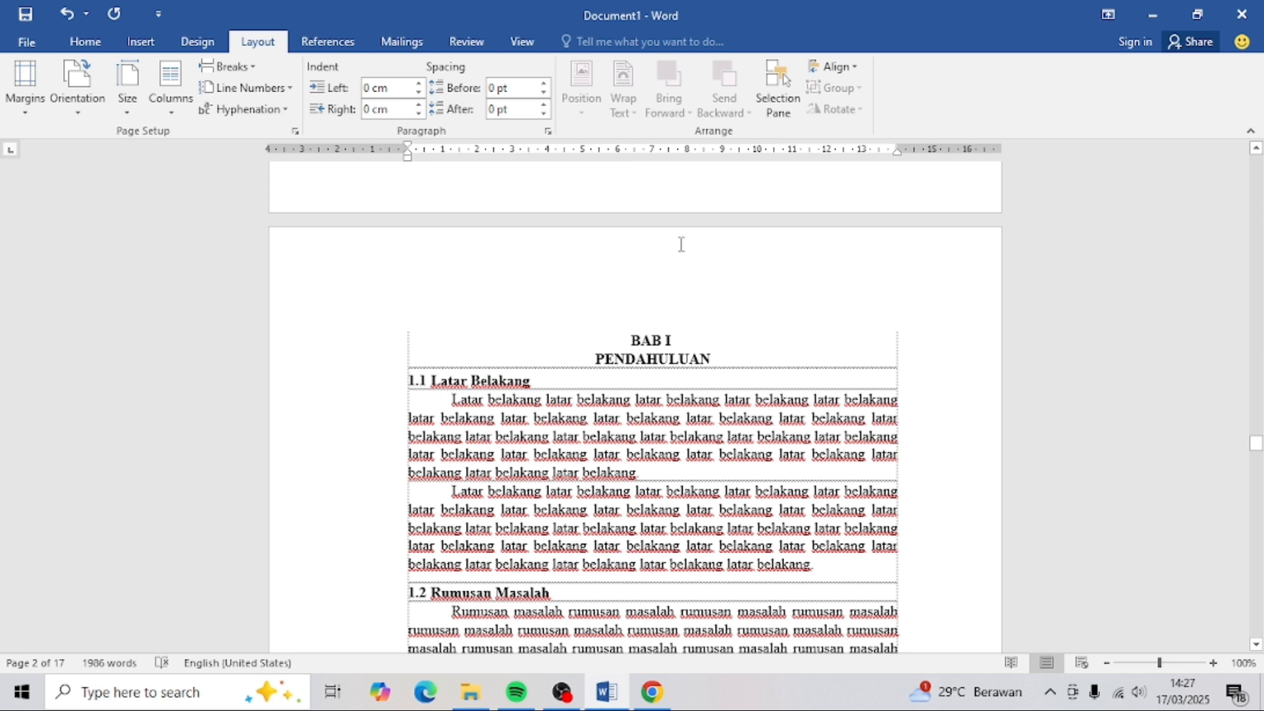
scroll(671, 329, "up", 12)
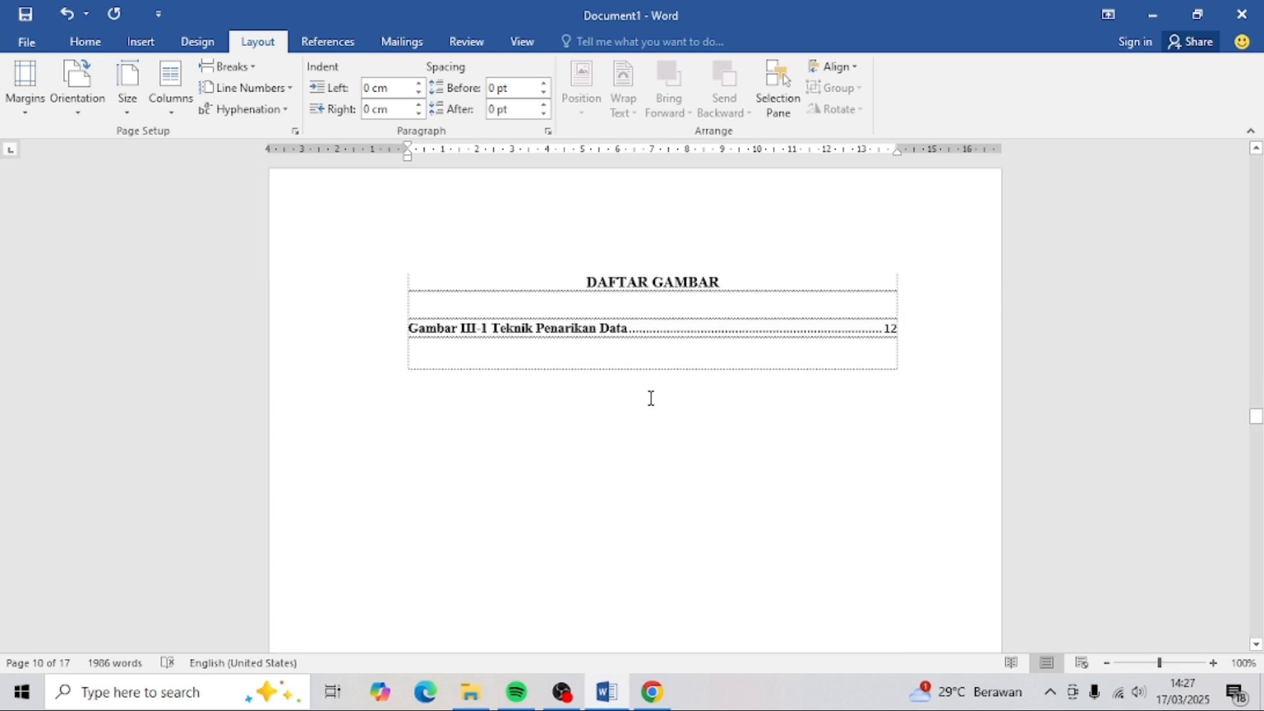
- Add a Next Page section break after the DAFTAR GAMBAR list and delete the blank line above BAB I
left_click(621, 360)
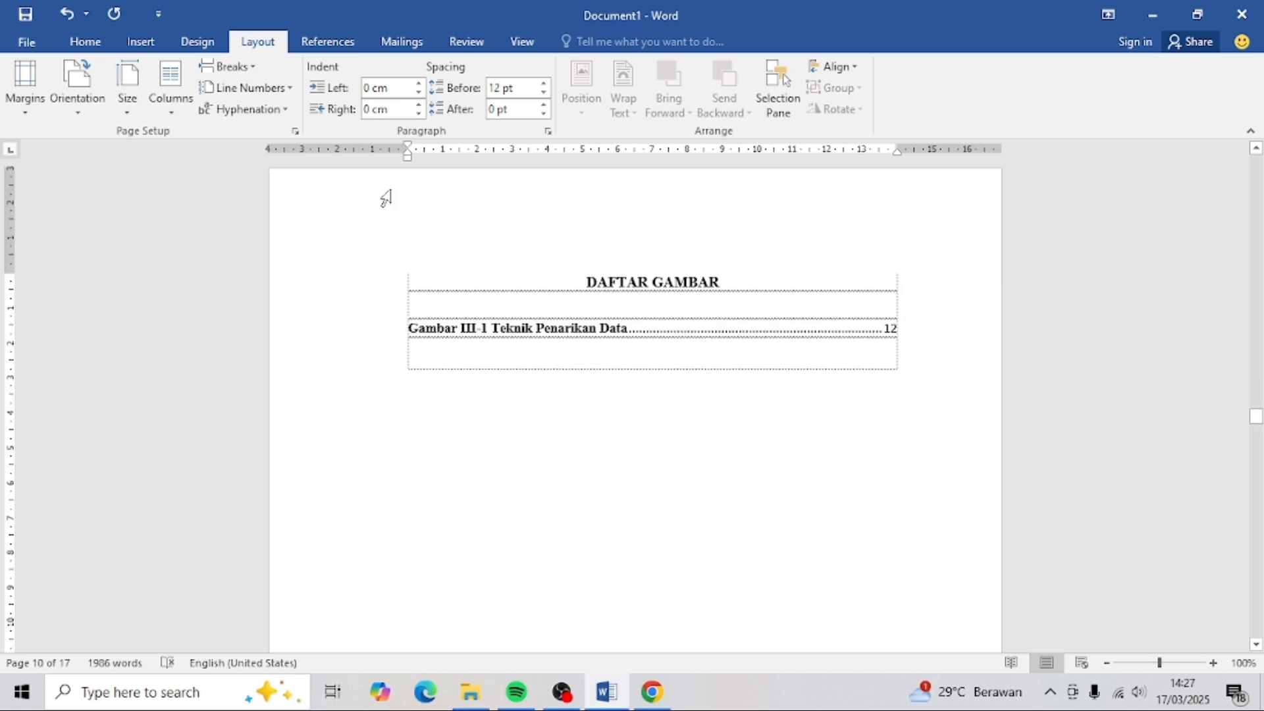
left_click(243, 71)
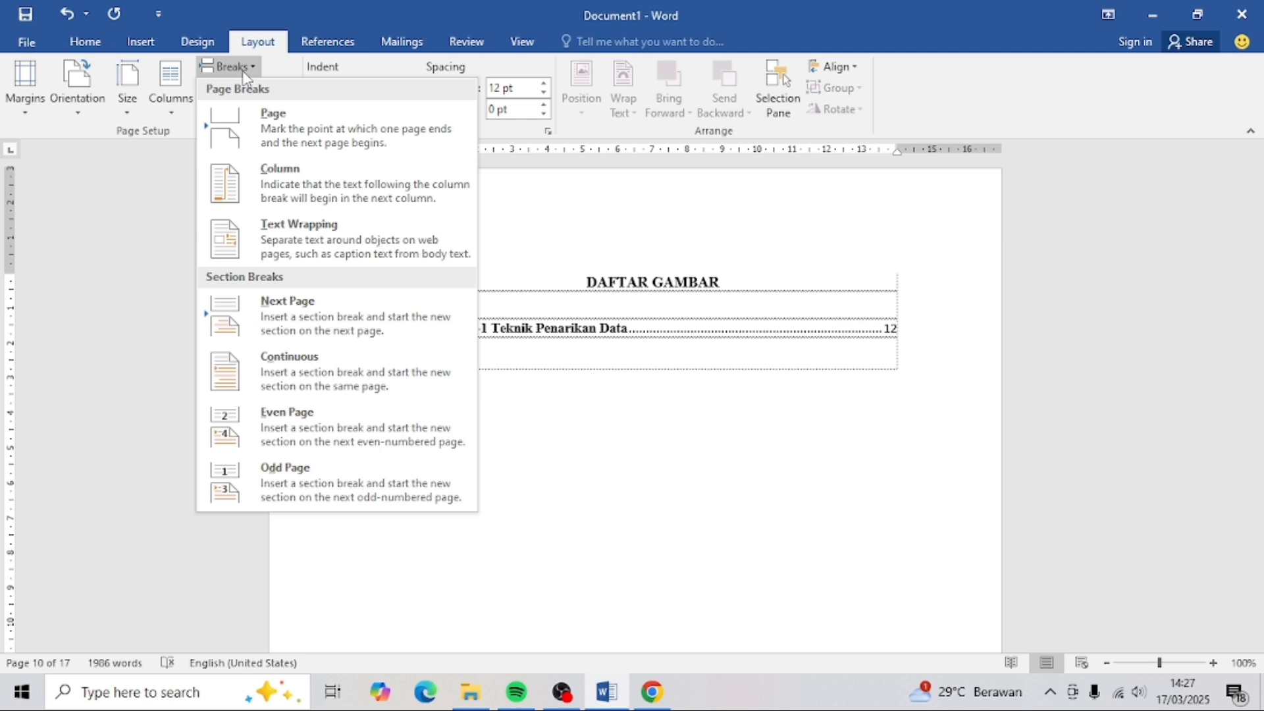
left_click(261, 304)
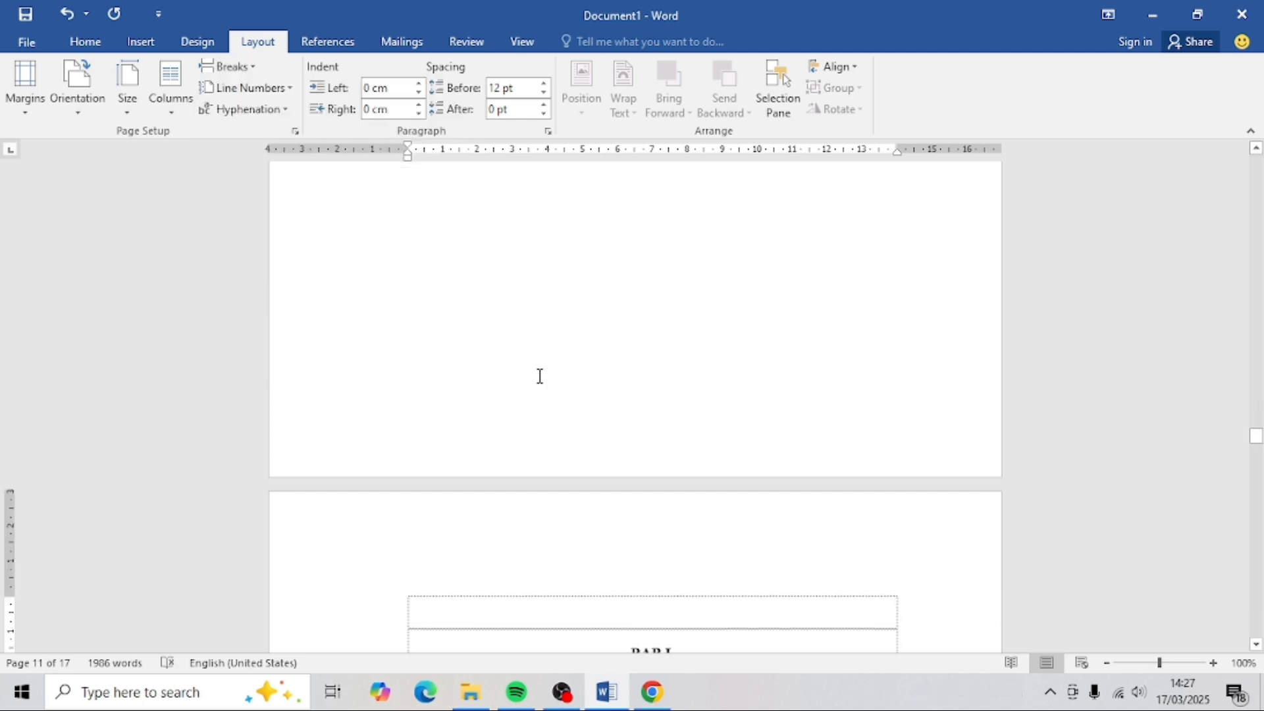
scroll(560, 415, "down", 3)
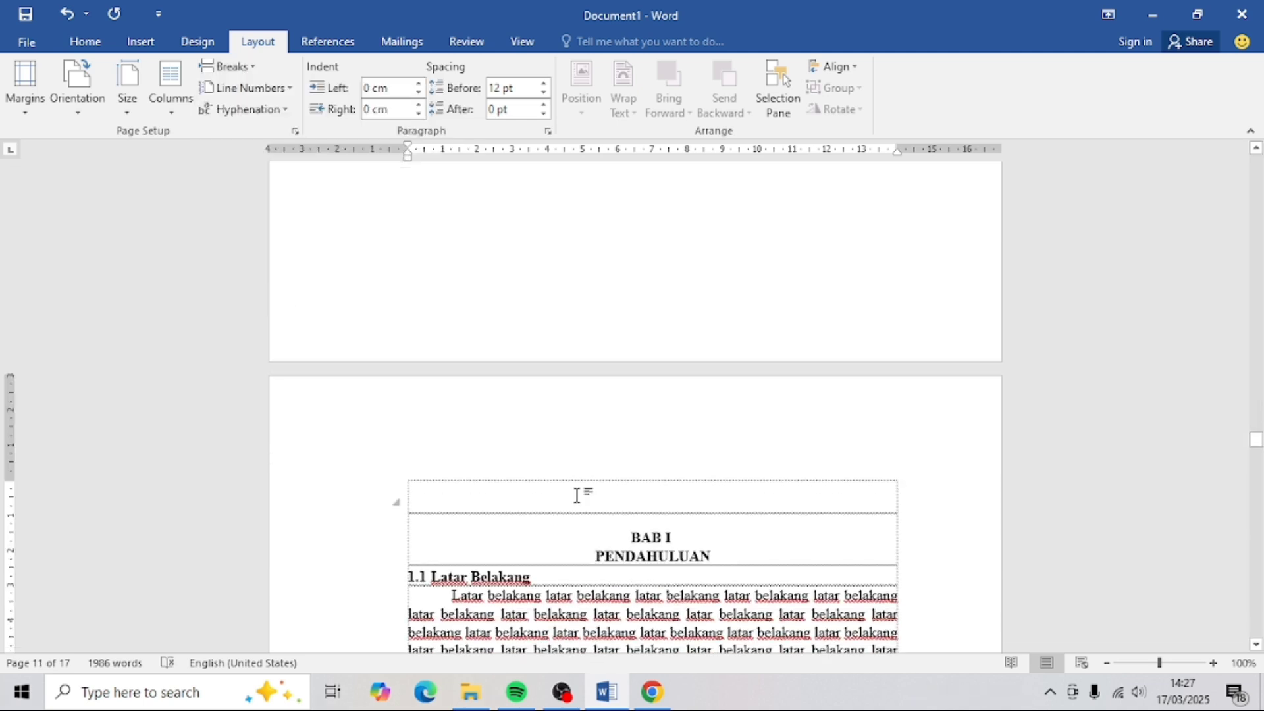
key("Delete")
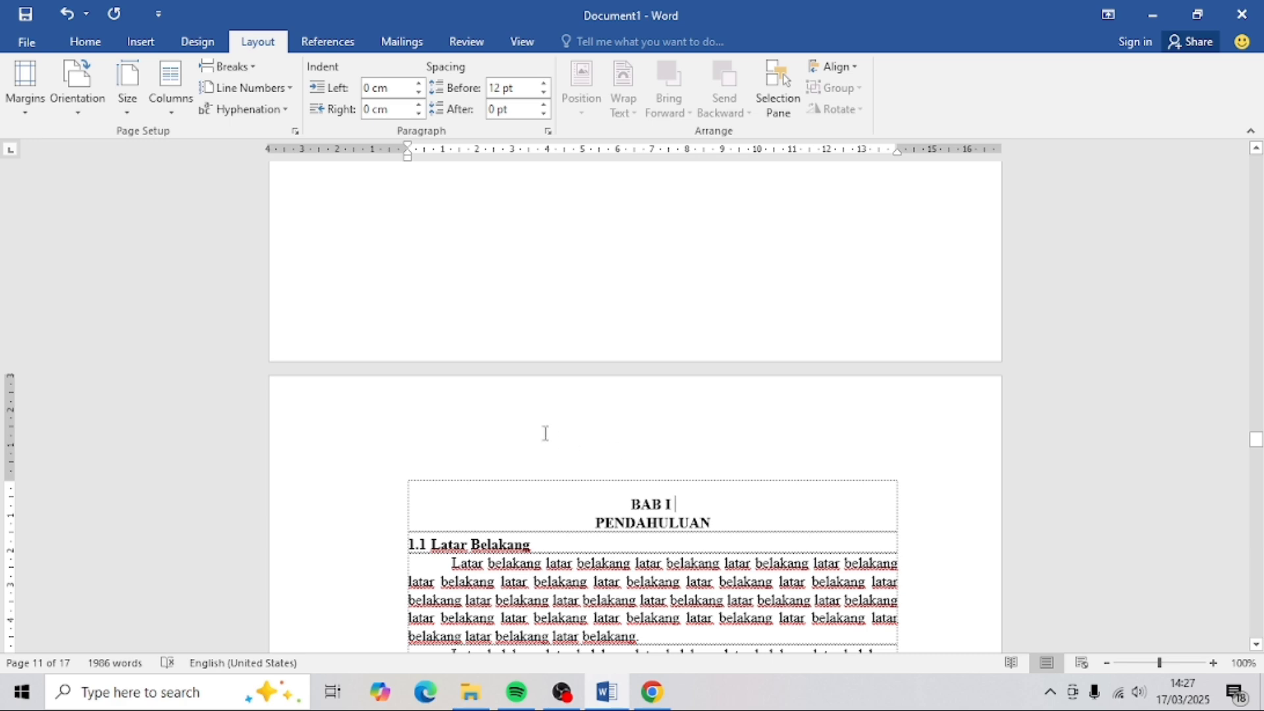
- Open the Section 2 header and turn off Link to Previous
double_click(512, 403)
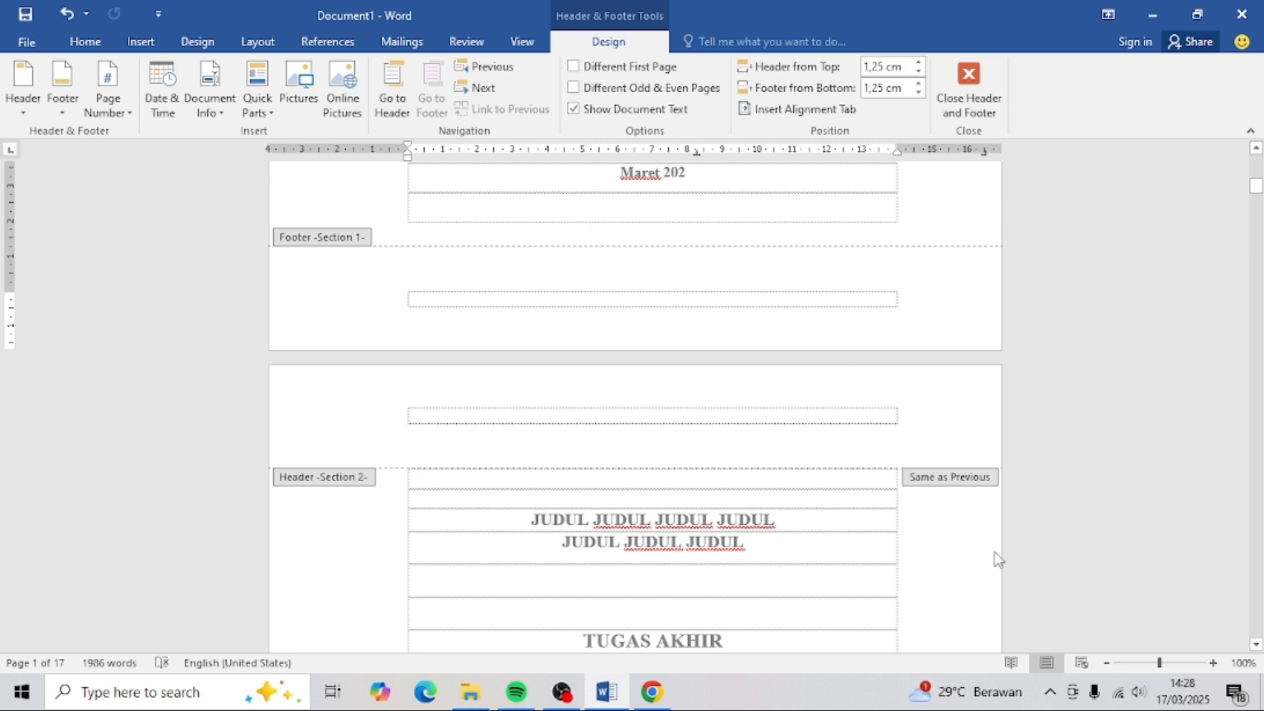
scroll(906, 437, "down", 10)
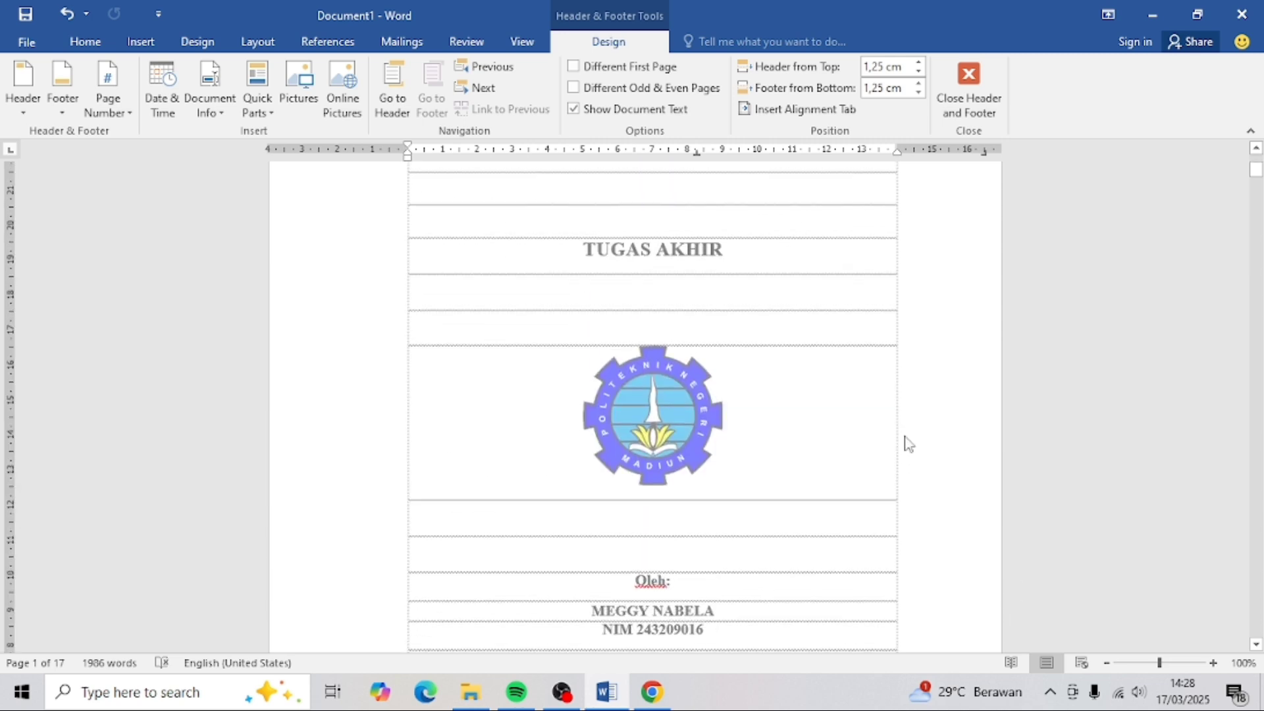
scroll(906, 437, "down", 6)
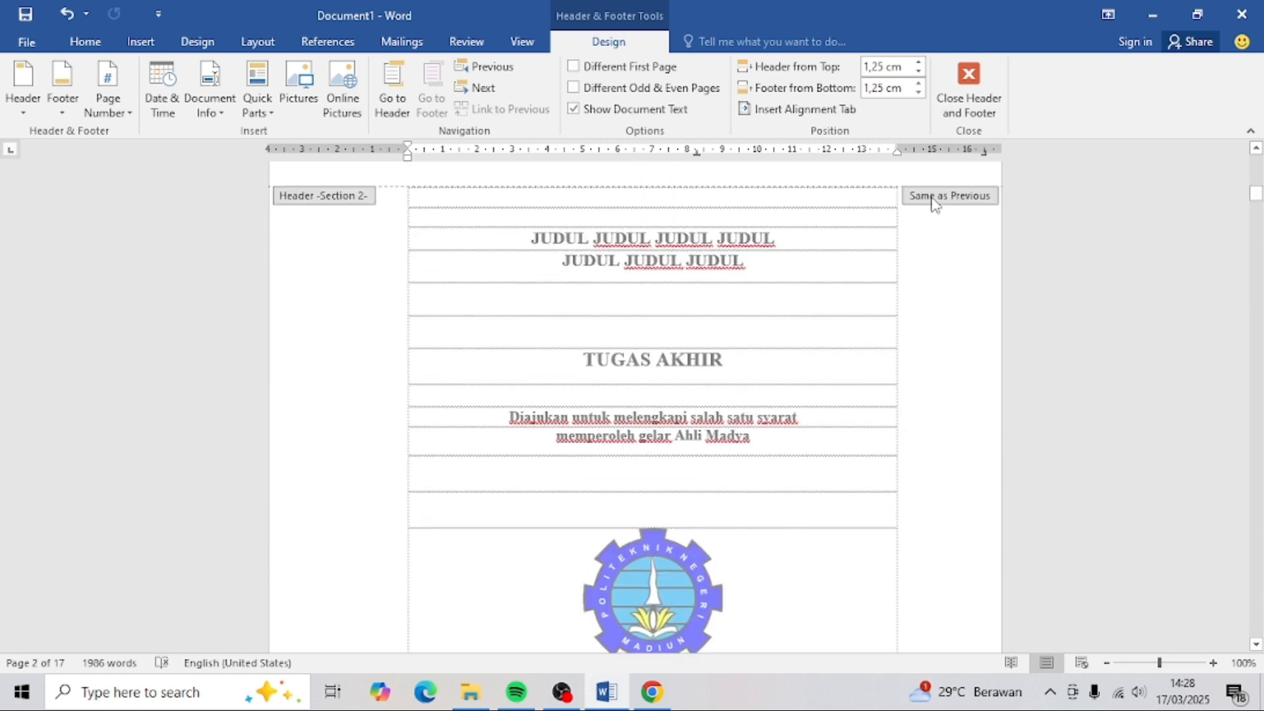
double_click(933, 198)
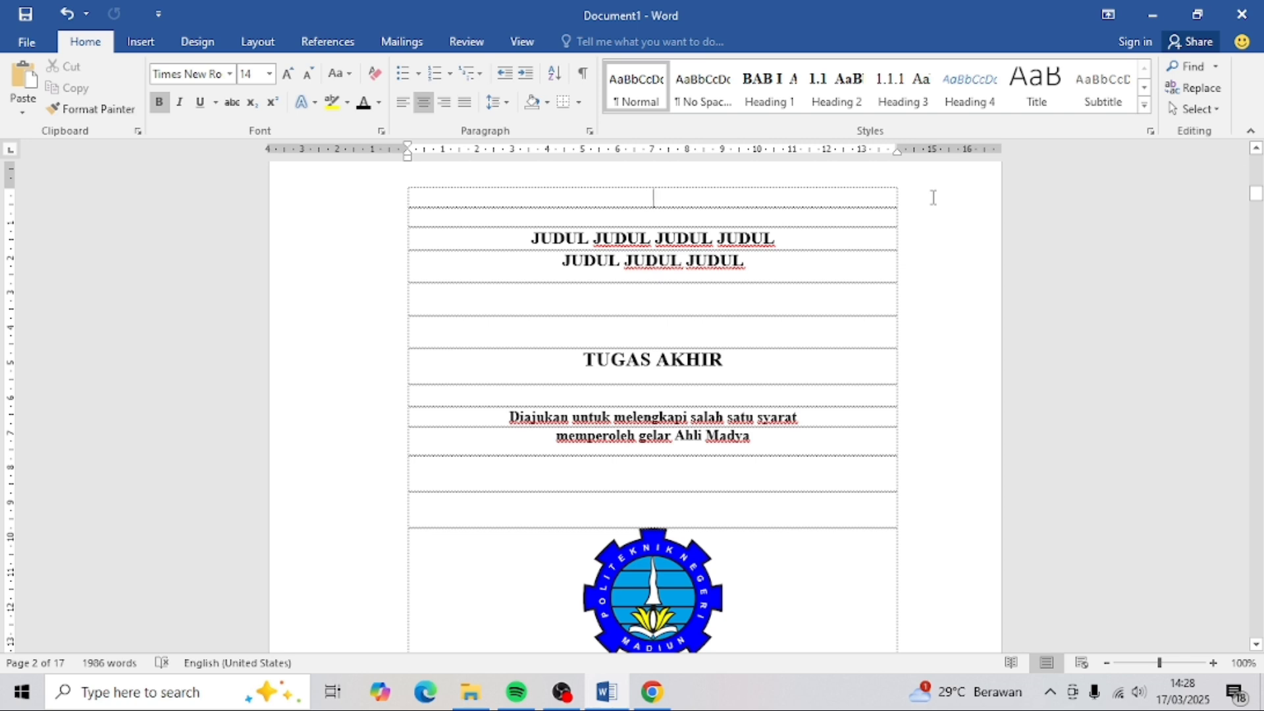
double_click(892, 199)
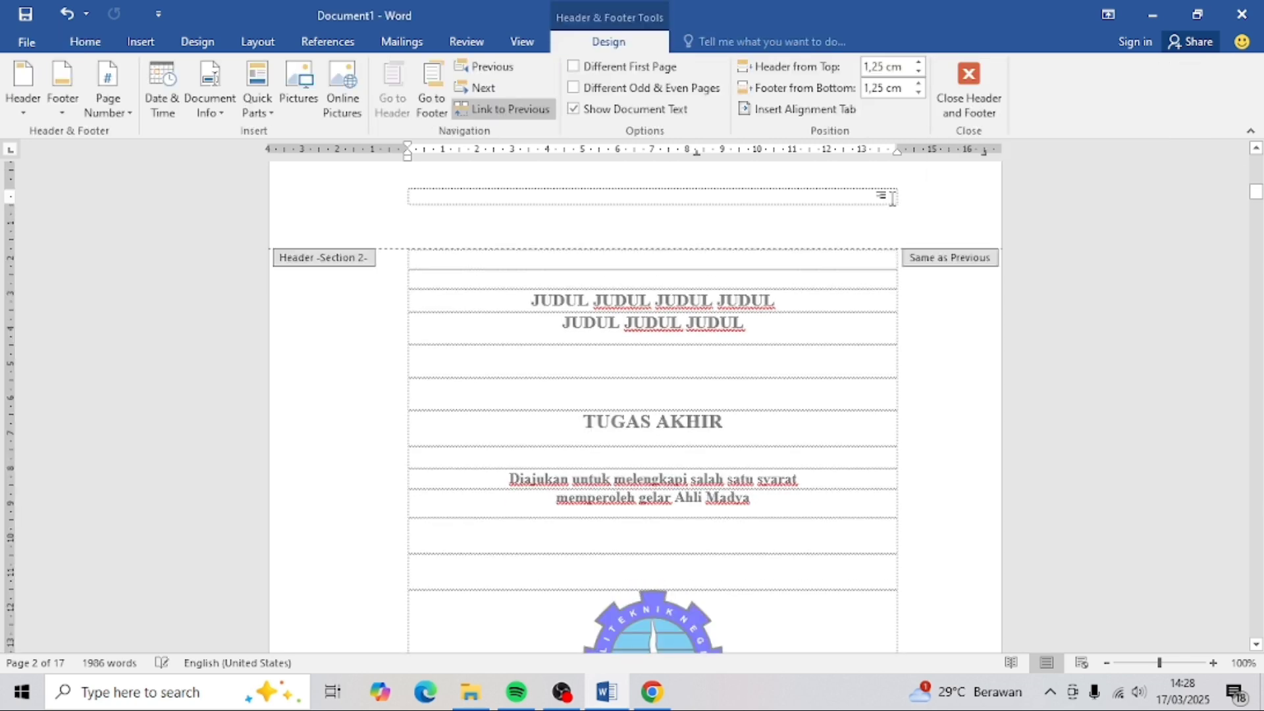
left_click(490, 108)
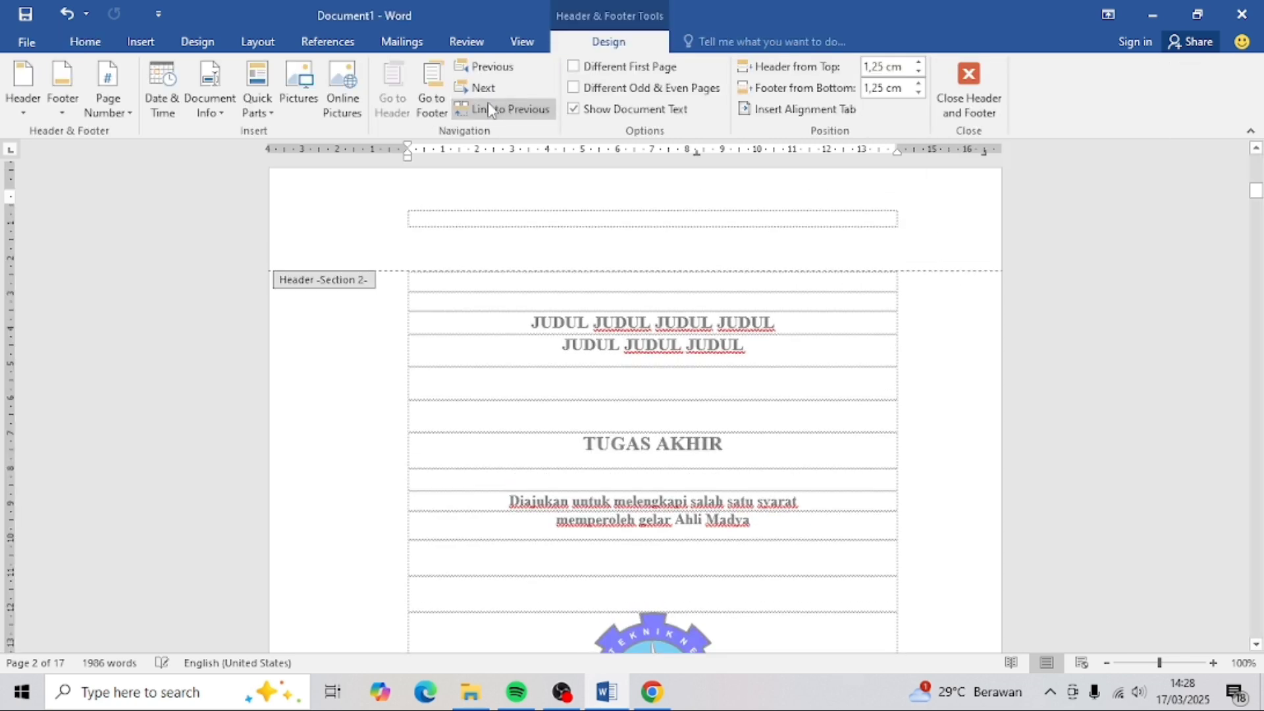
scroll(831, 305, "down", 10)
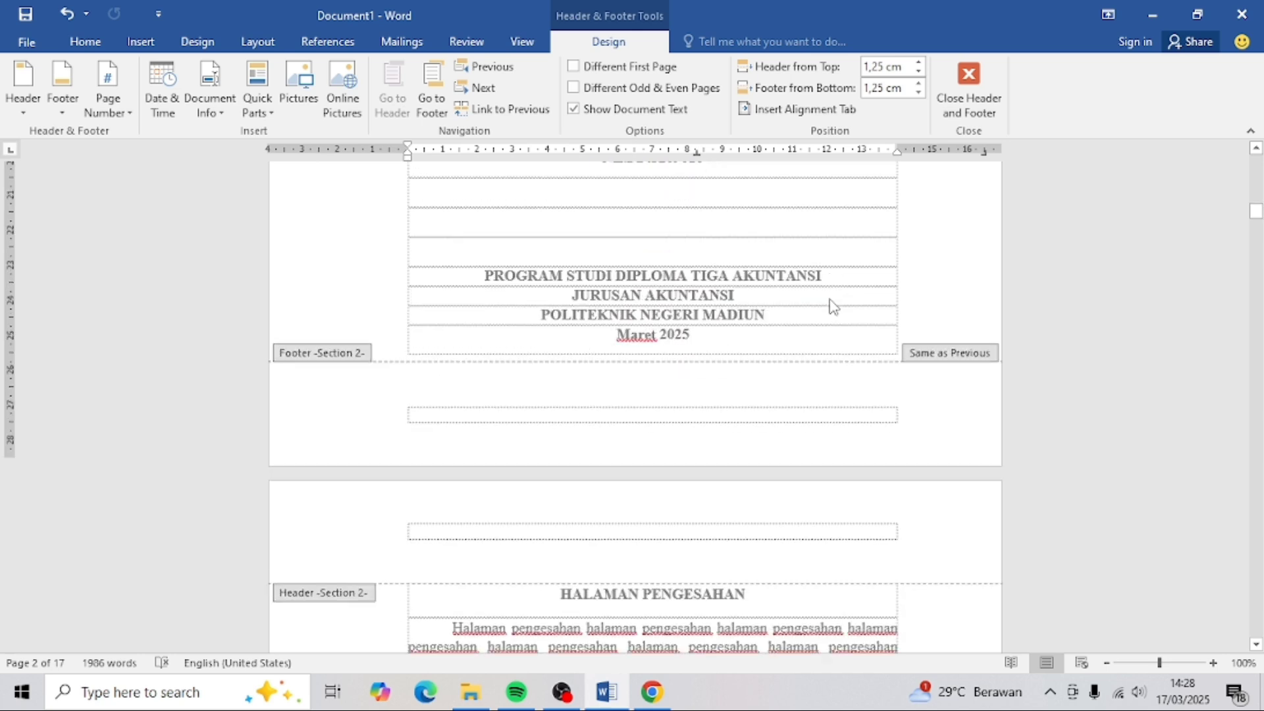
scroll(831, 305, "down", 15)
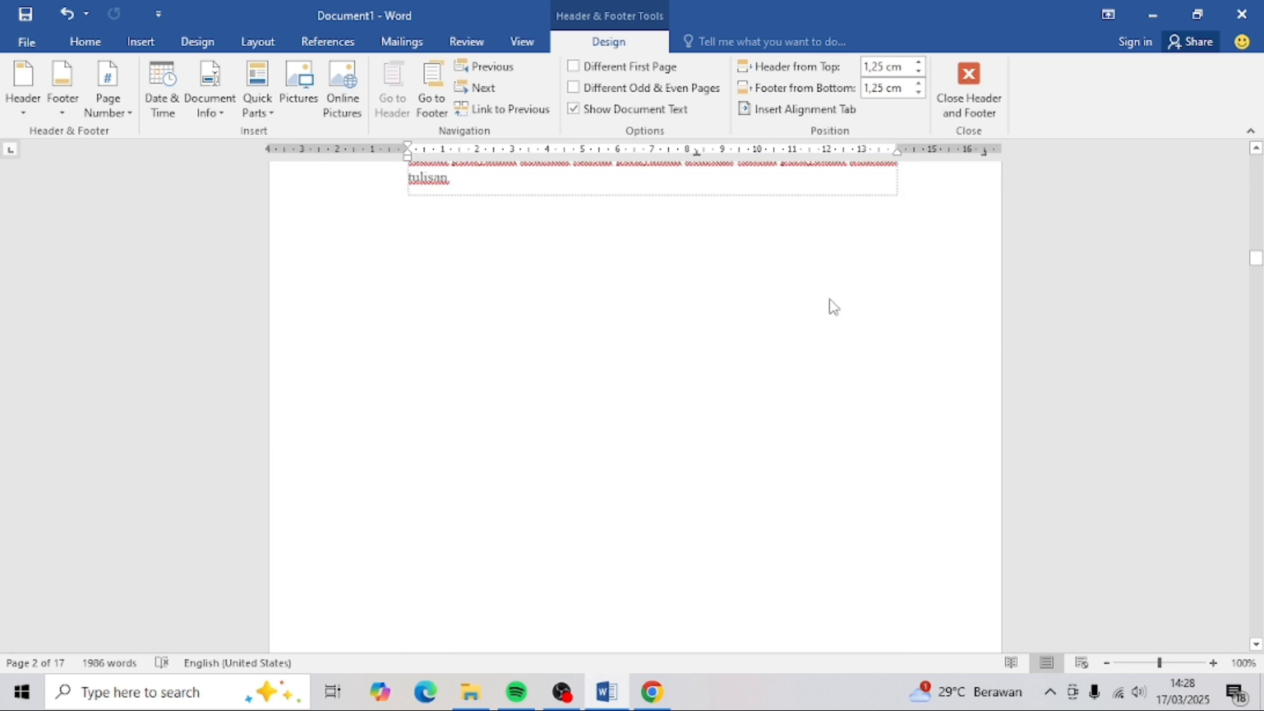
scroll(831, 305, "down", 5)
scroll(833, 307, "down", 10)
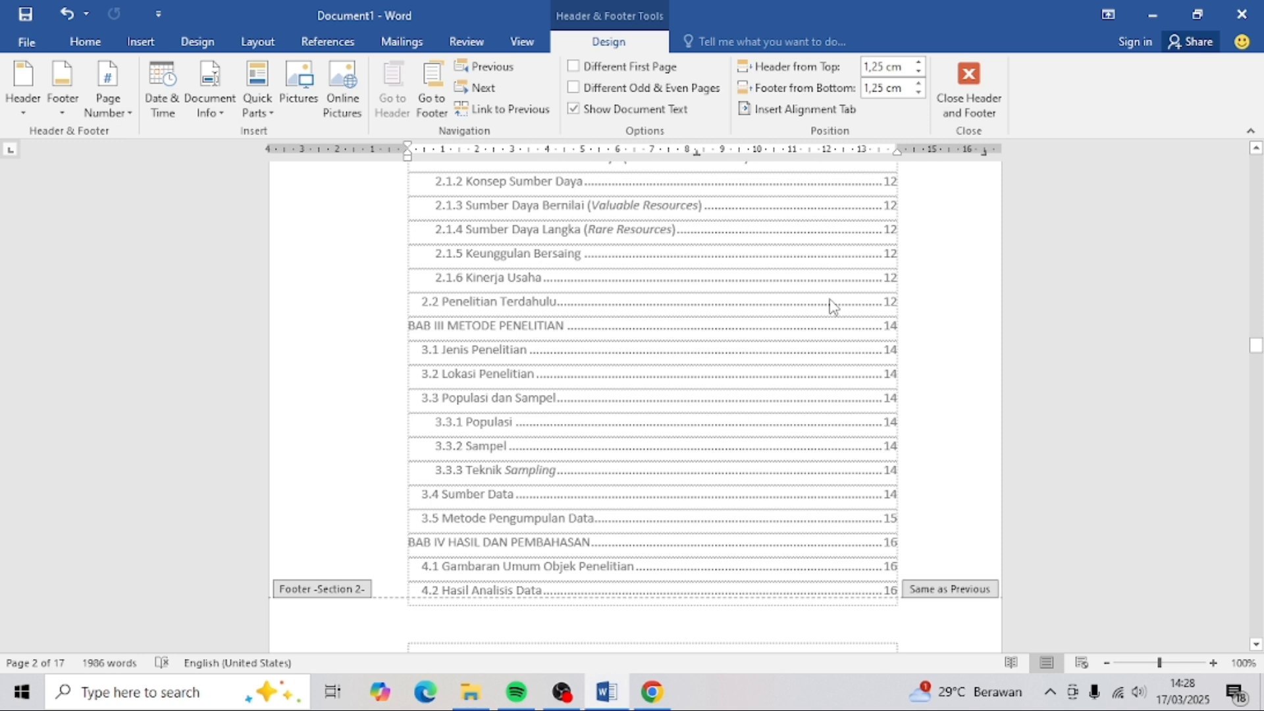
scroll(832, 306, "down", 5)
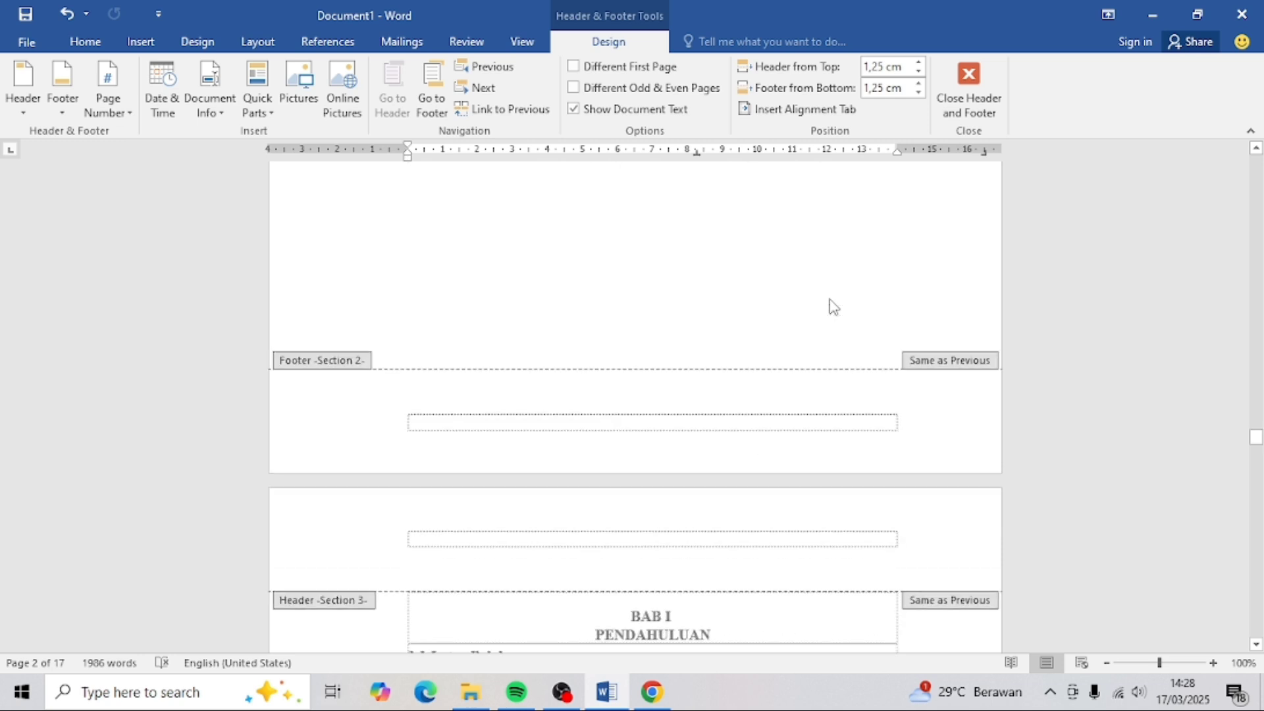
scroll(831, 305, "down", 2)
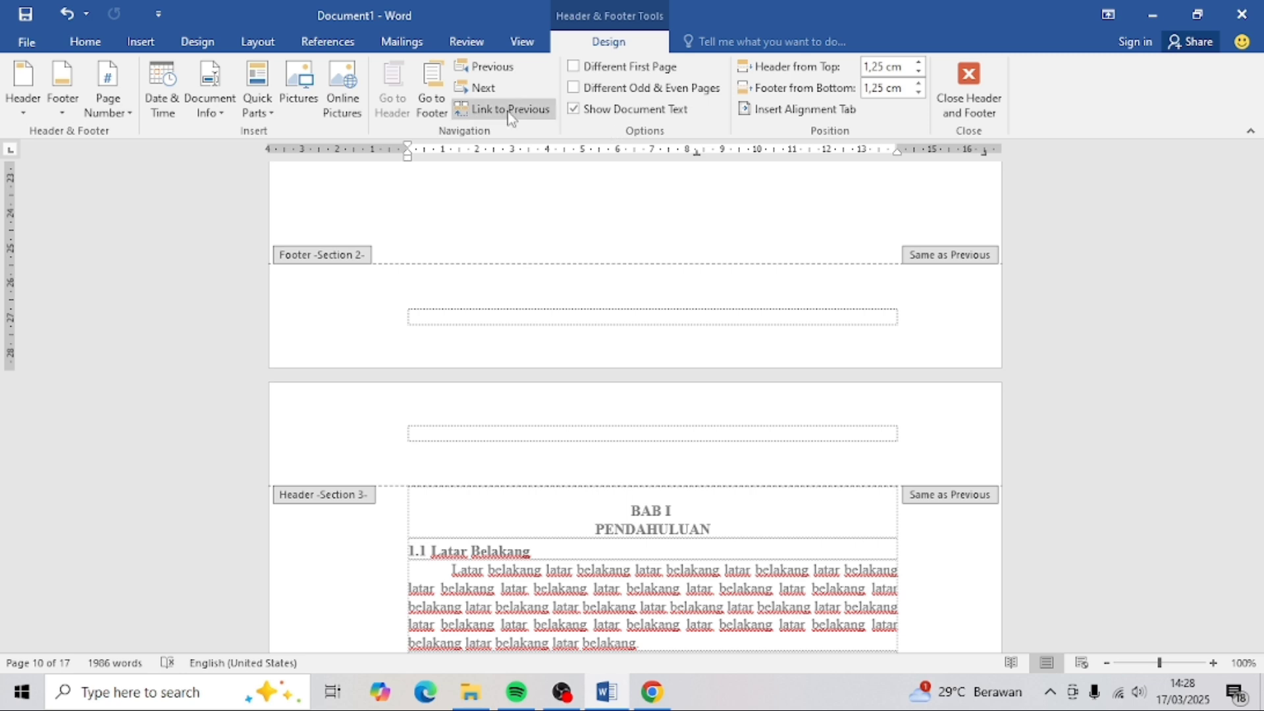
- Open the BAB I page header and turn off Link to Previous
double_click(946, 260)
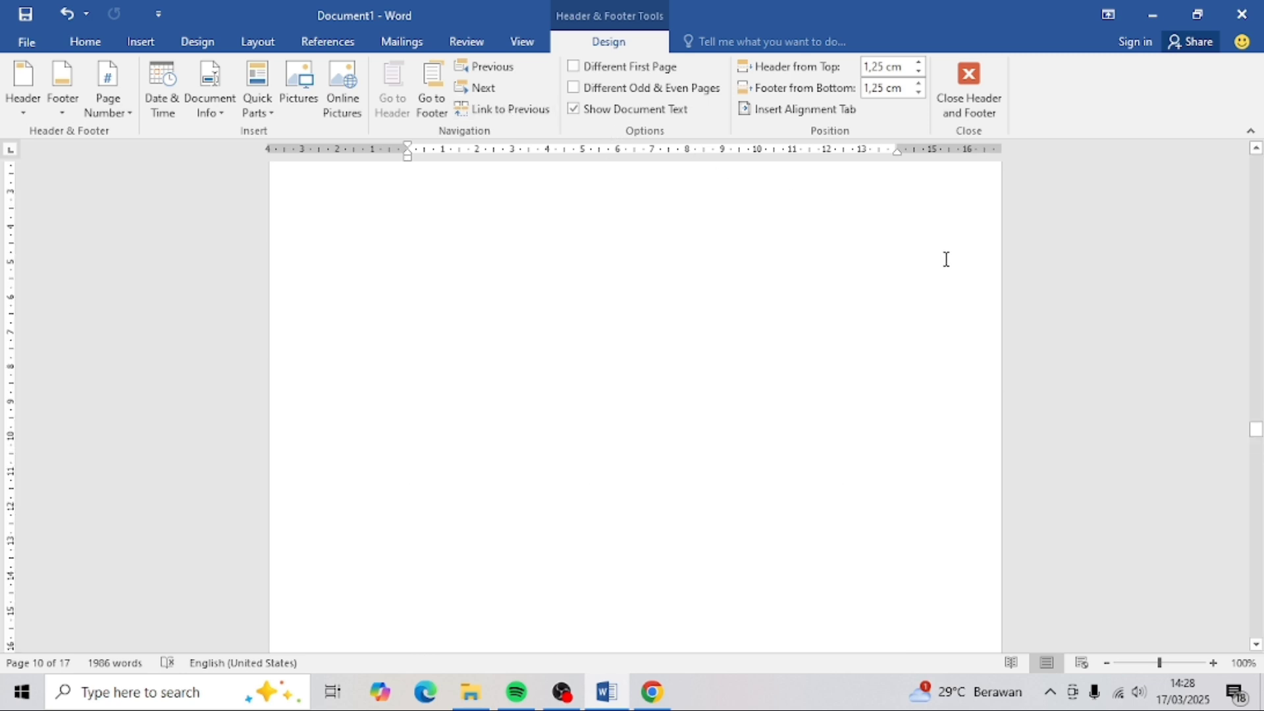
scroll(957, 294, "down", 8)
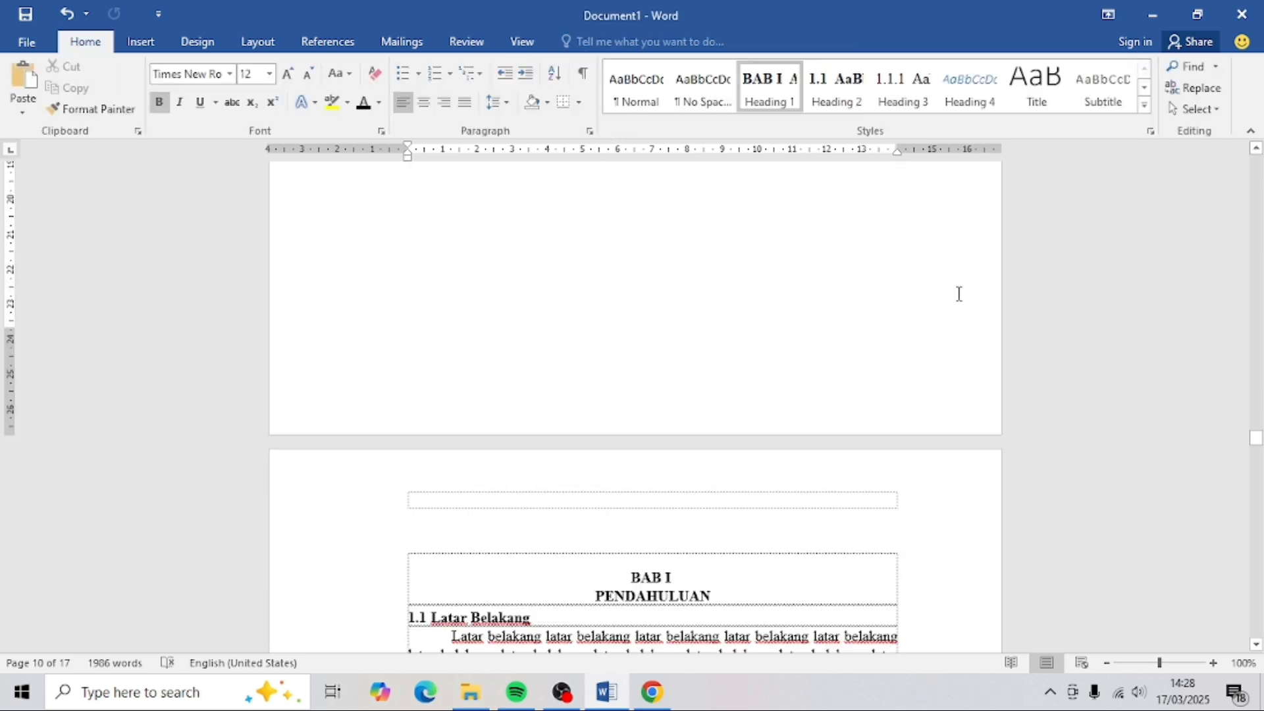
scroll(960, 297, "down", 3)
double_click(970, 364)
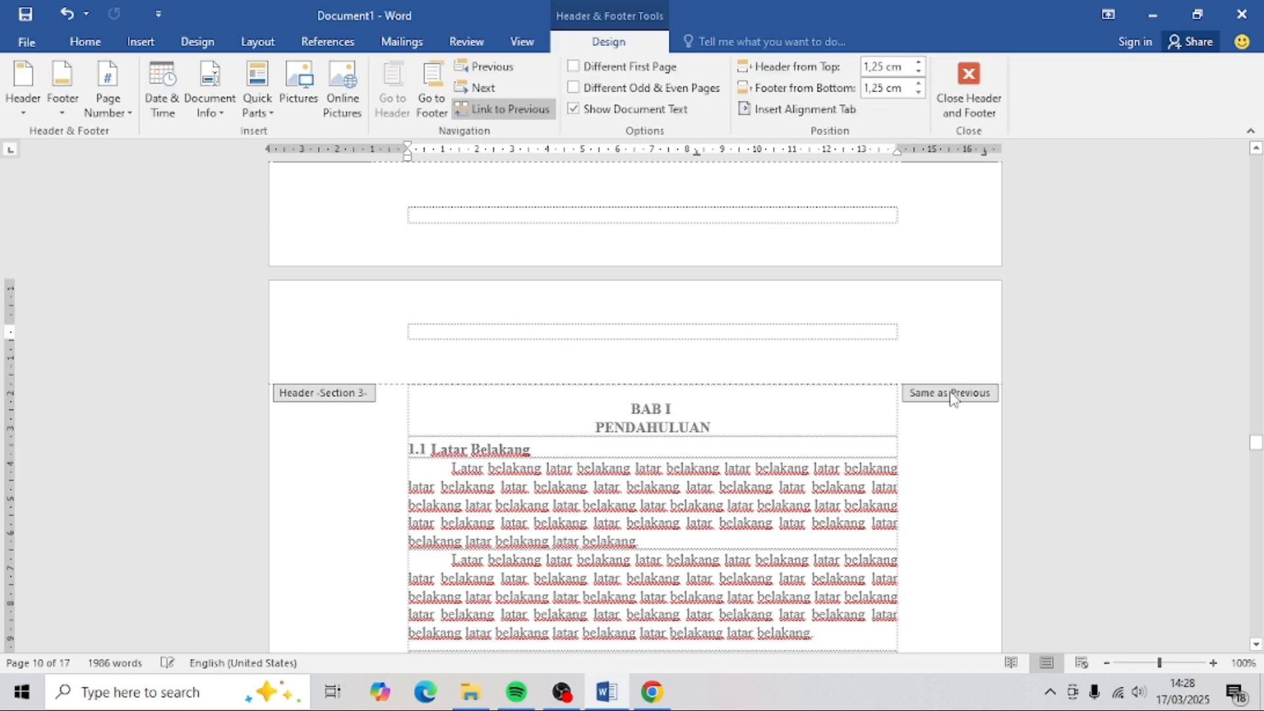
left_click(522, 110)
- Scroll back up to the Section 2 footer below the cover's Maret 2025 line
scroll(820, 310, "up", 5)
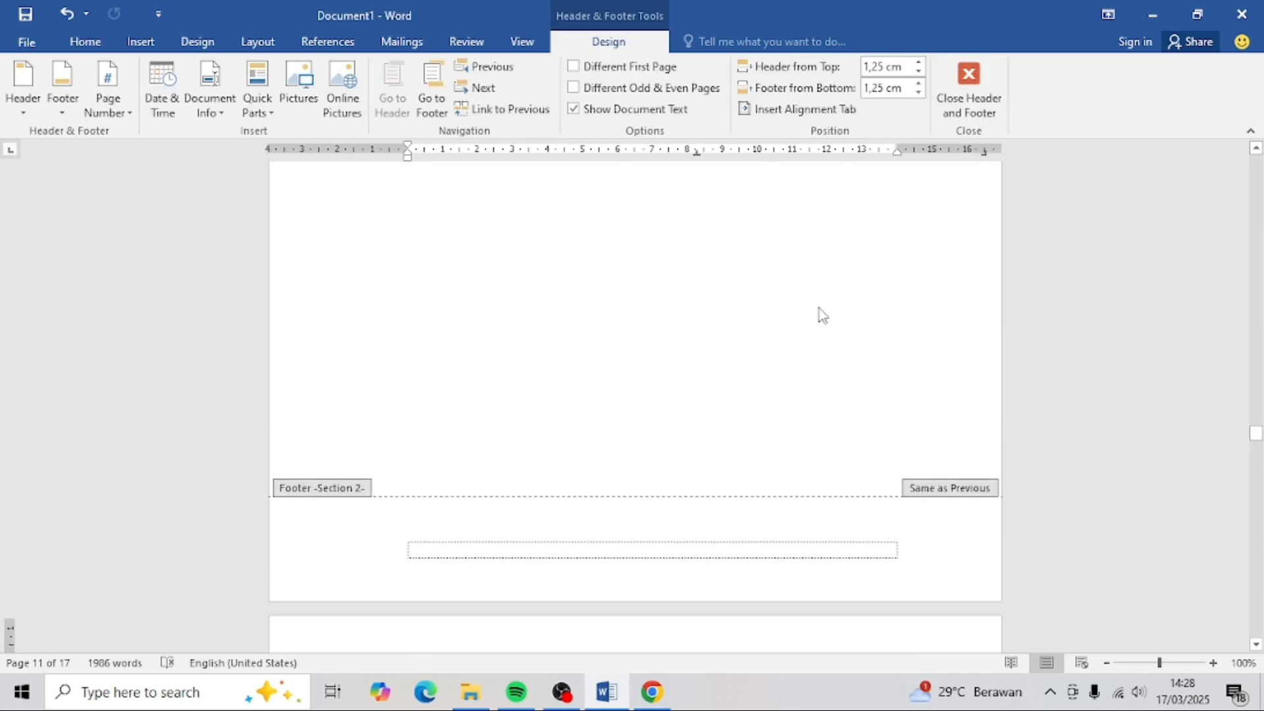
scroll(823, 316, "up", 5)
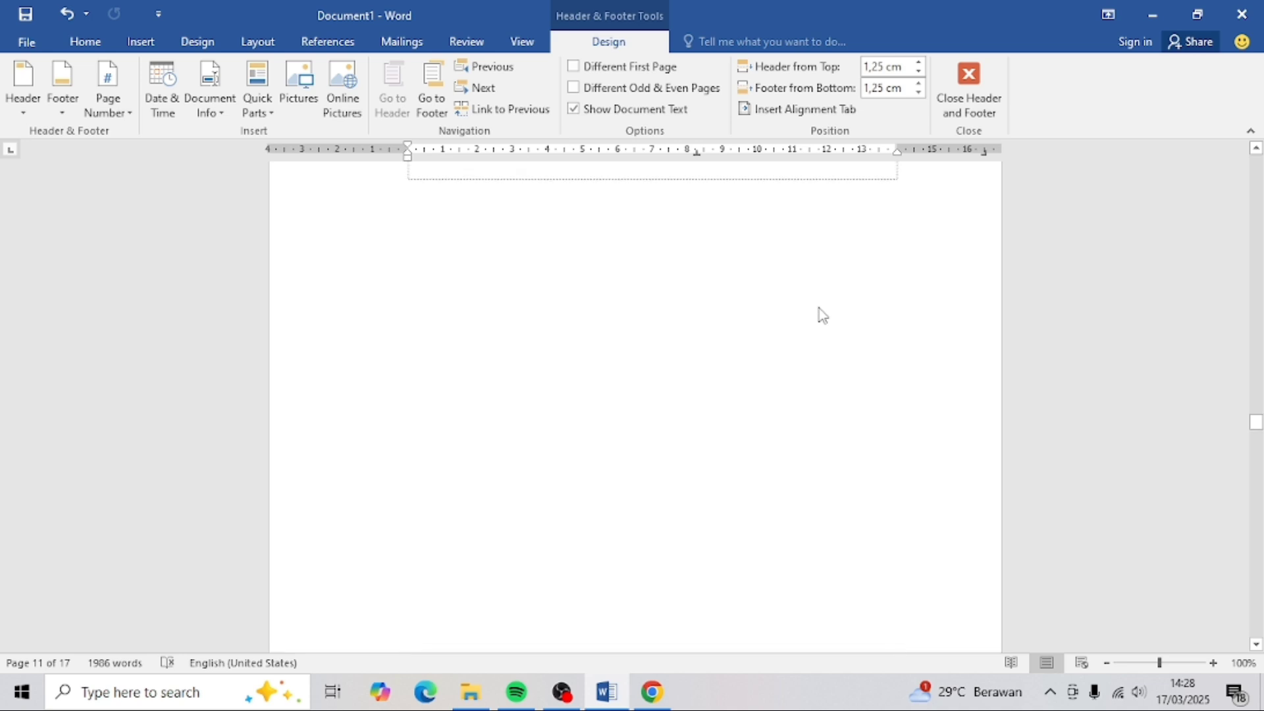
scroll(823, 316, "up", 6)
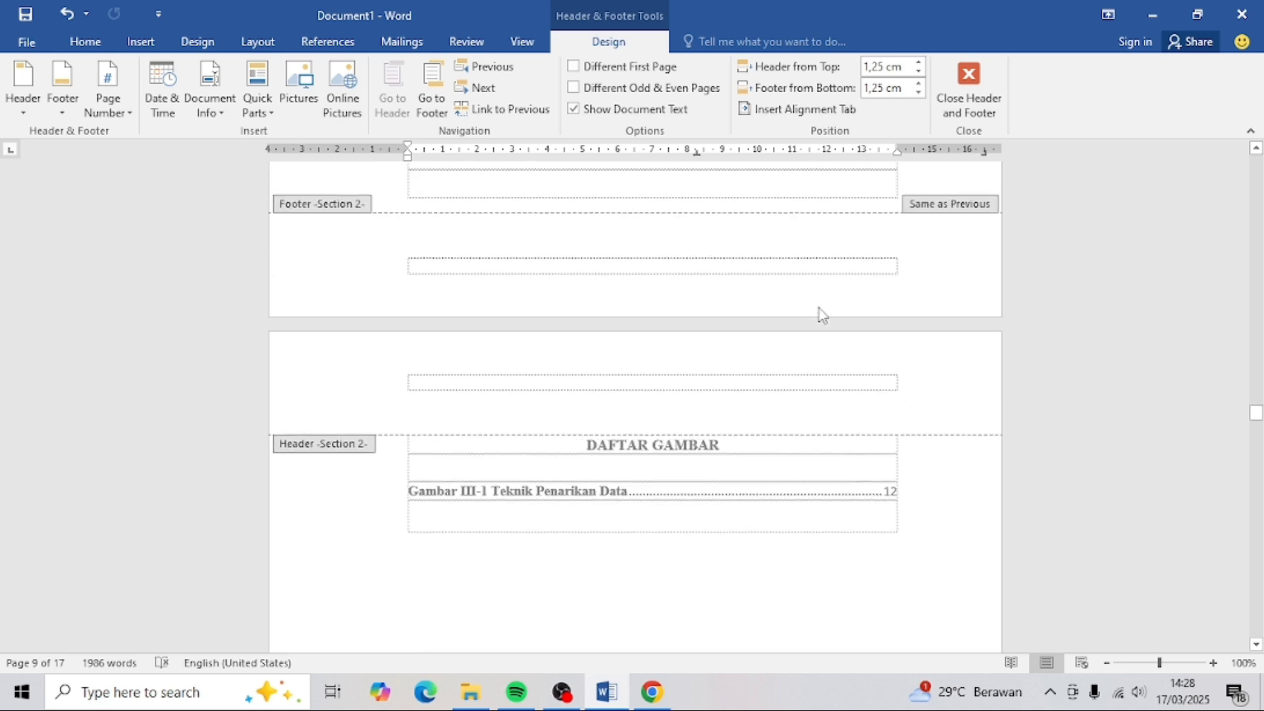
scroll(823, 316, "up", 15)
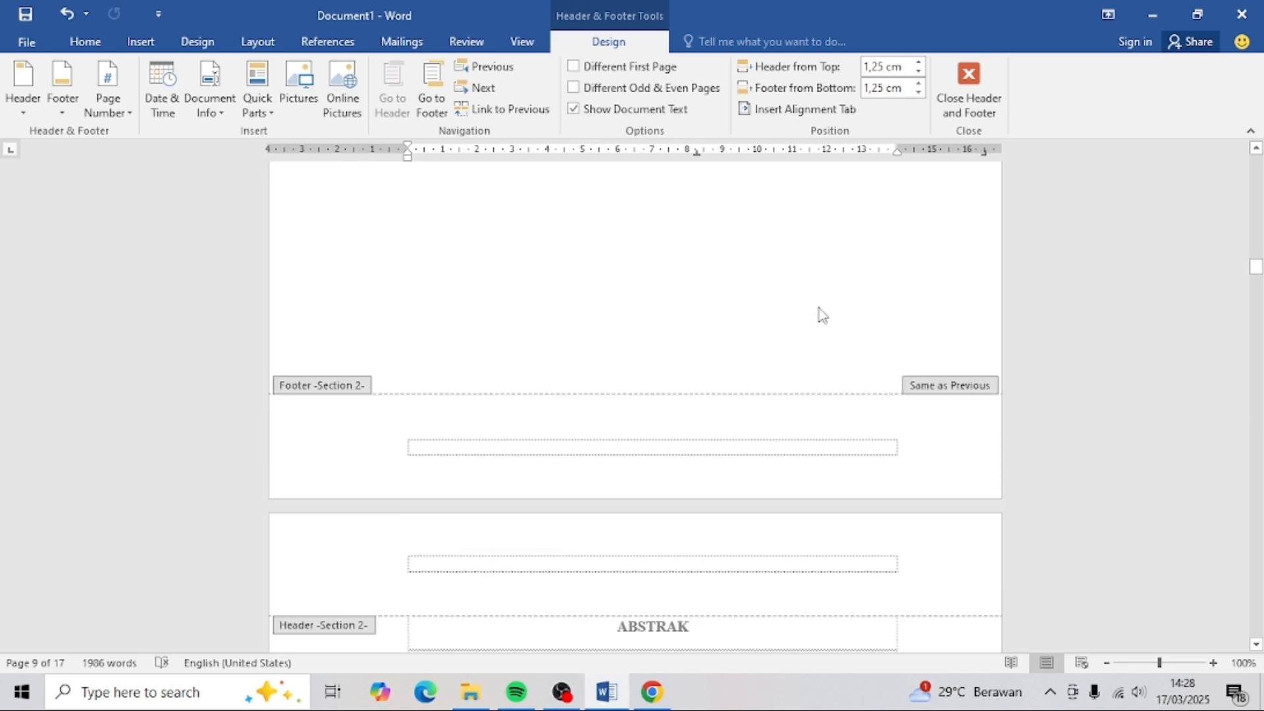
scroll(823, 316, "up", 3)
scroll(823, 316, "up", 15)
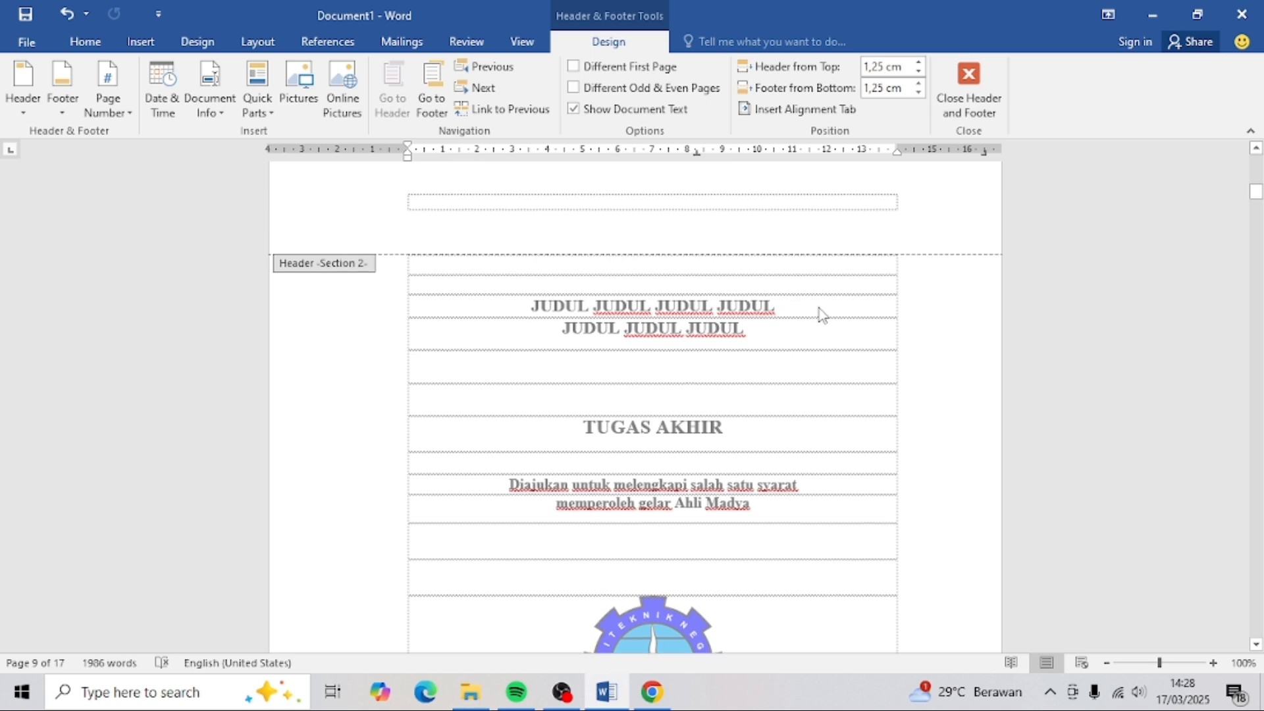
scroll(823, 316, "down", 6)
scroll(823, 316, "down", 7)
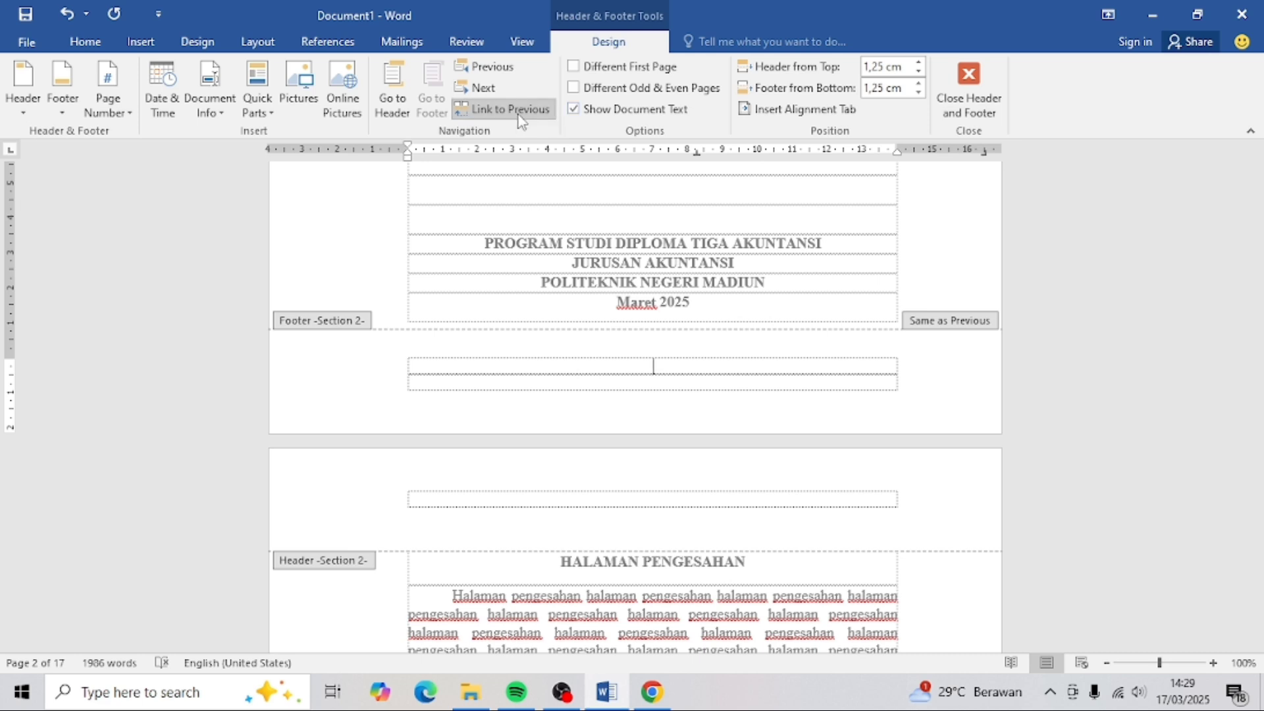
- Unlink the Section 2 footer and insert a centred Plain Number 2 page number at the bottom
left_click(520, 111)
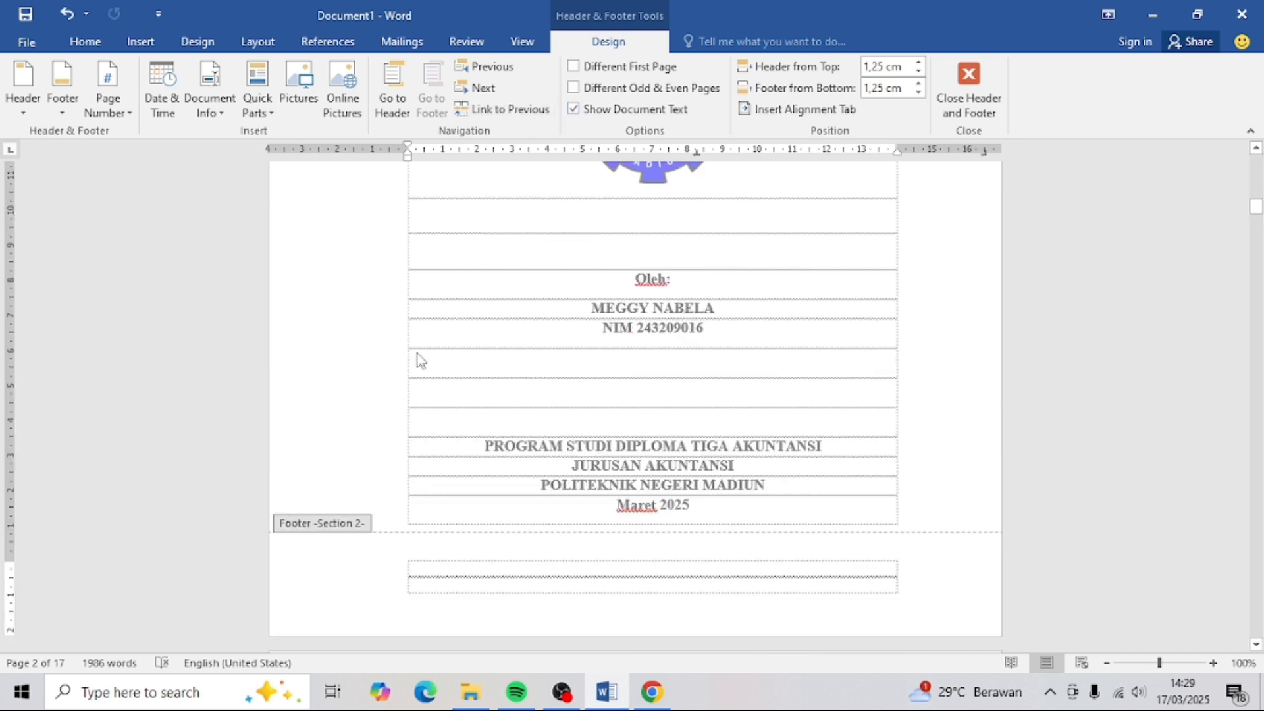
left_click(108, 89)
mouse_move(158, 160)
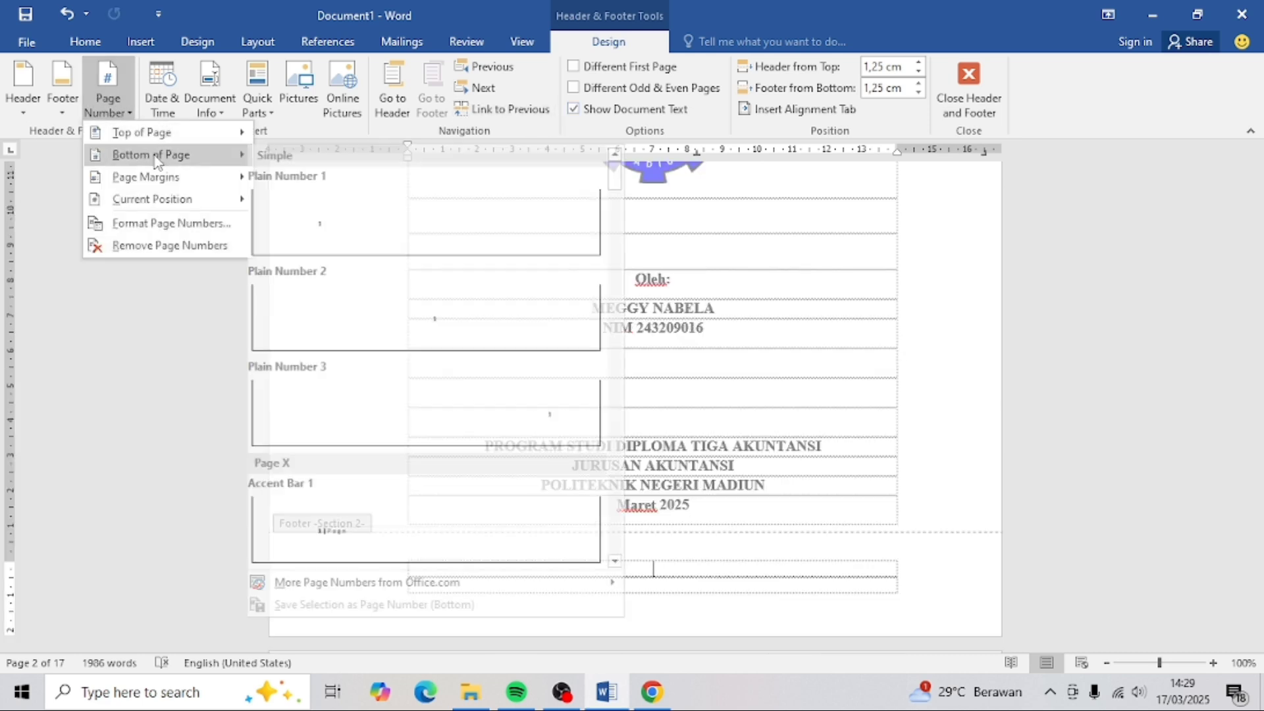
left_click(409, 288)
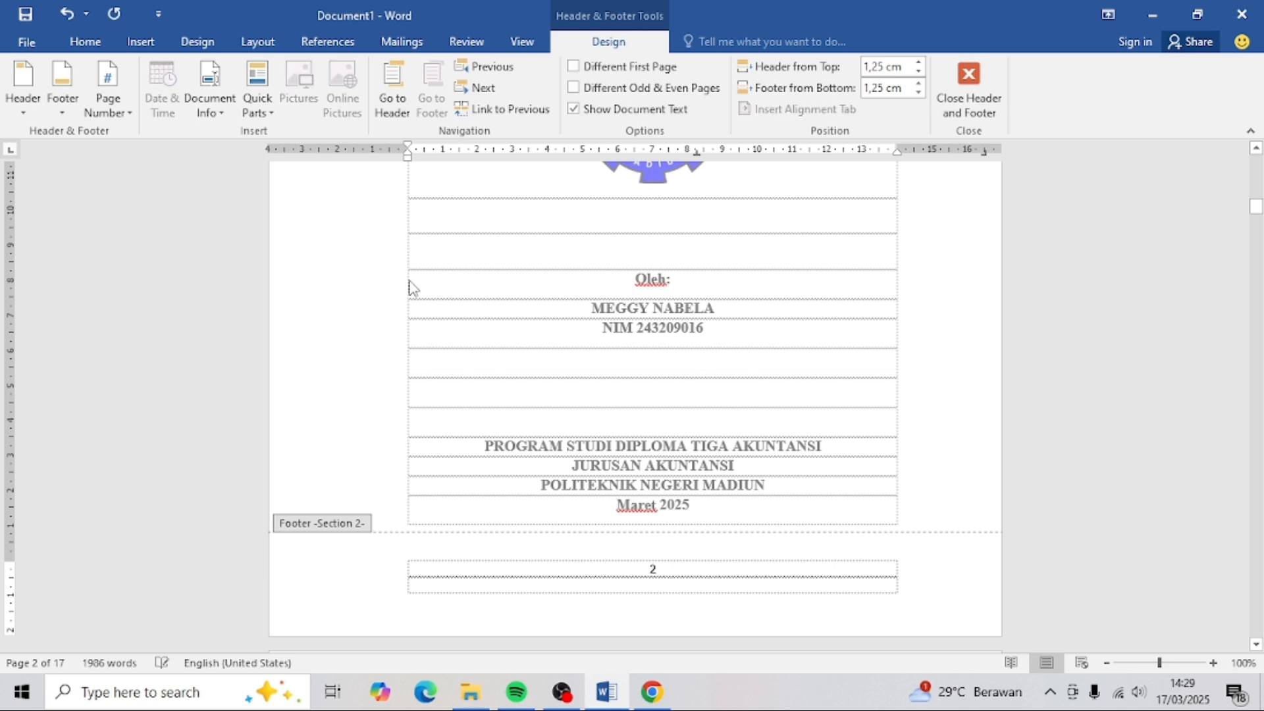
- Format the page numbers as lowercase Roman numerals (i, ii, iii) starting at i
left_click(130, 113)
left_click(172, 222)
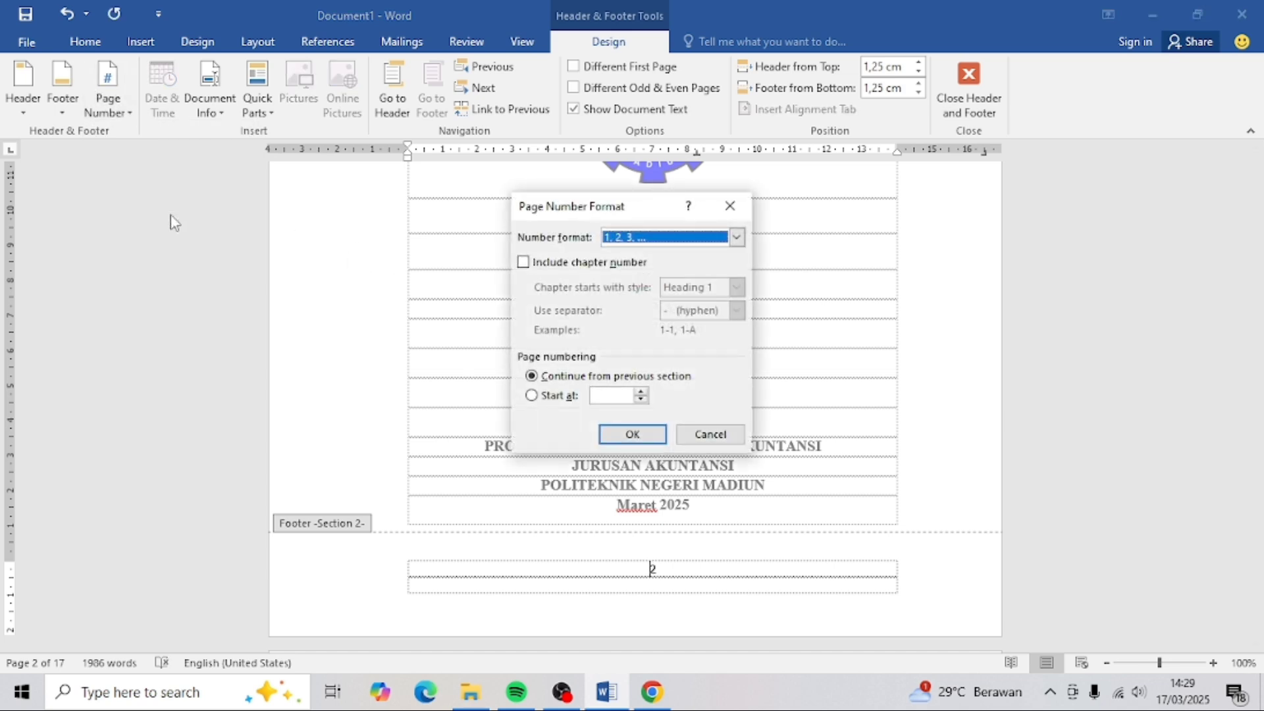
left_click(737, 238)
left_click(666, 303)
left_click(640, 392)
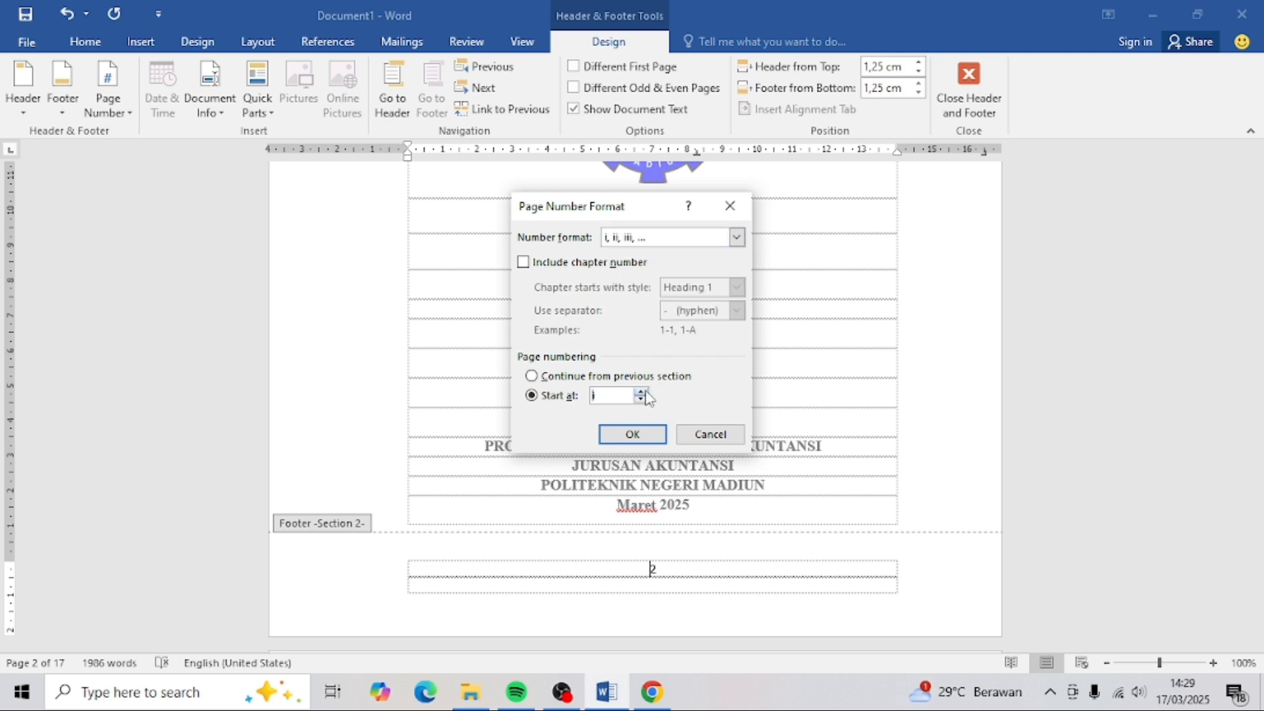
left_click(632, 435)
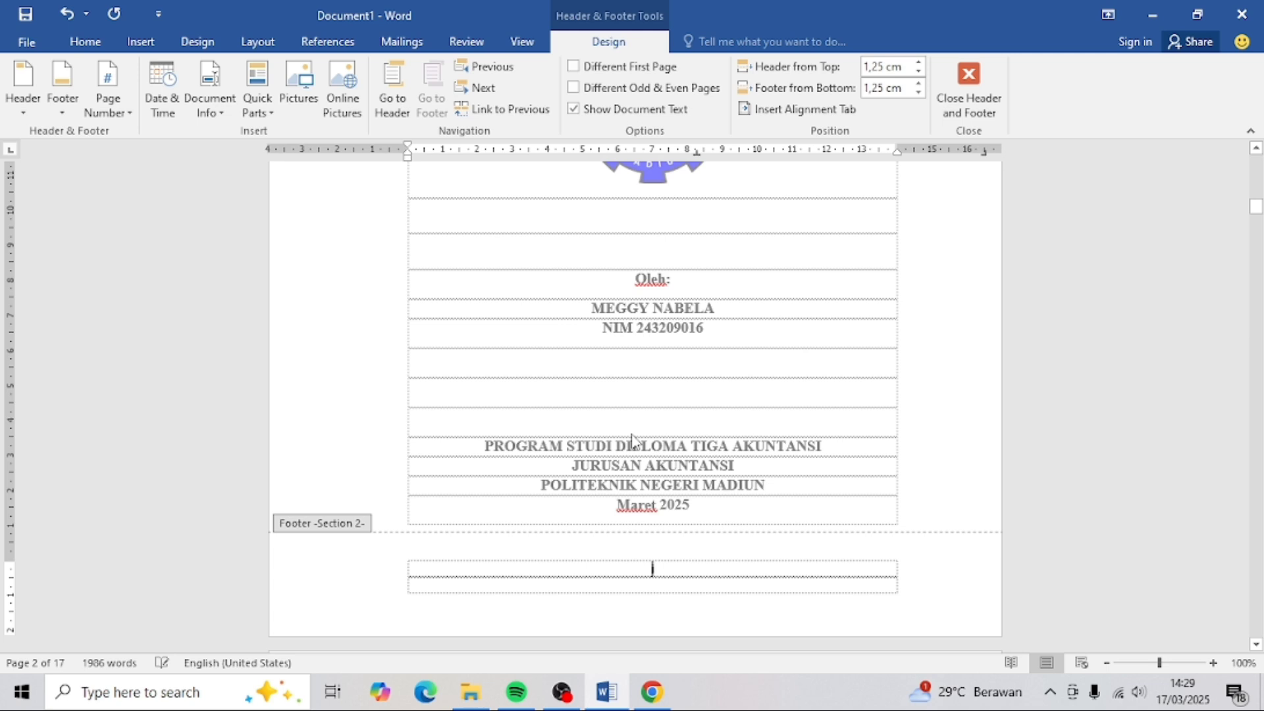
- Scroll through the front-matter footers, numbered ii to viii, down to the chapter footer showing 10
scroll(728, 469, "up", 15)
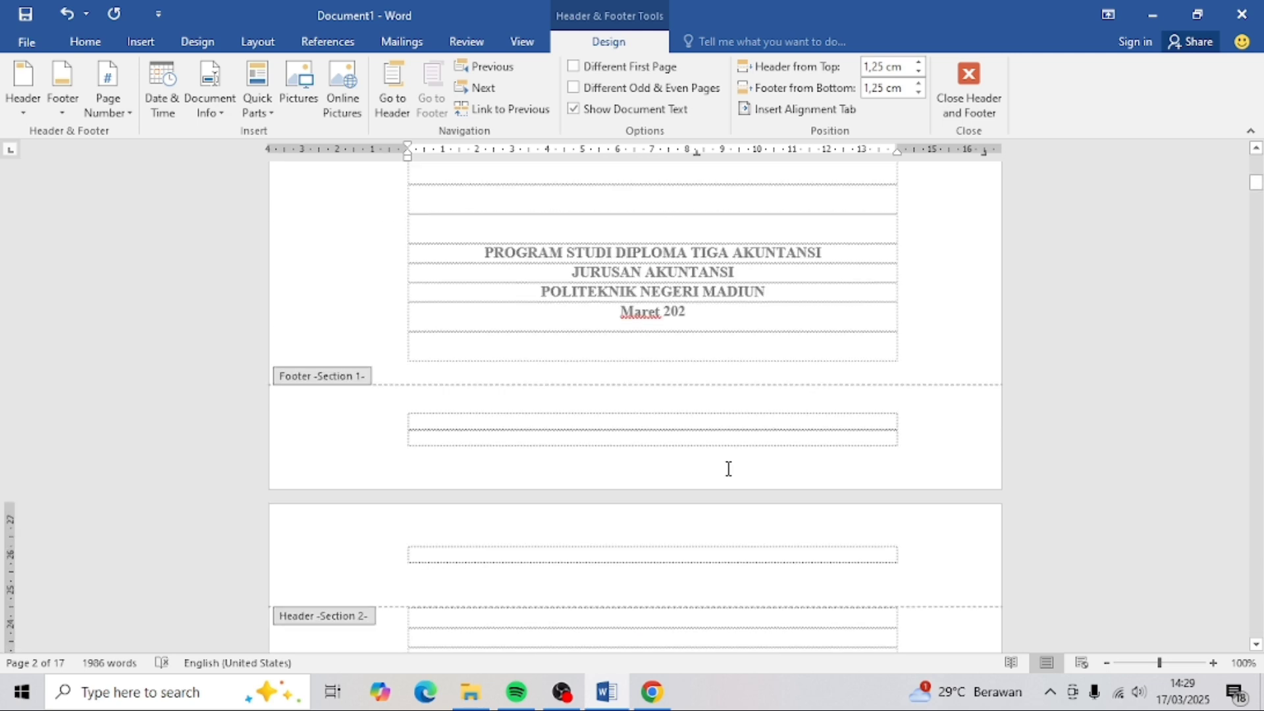
scroll(729, 468, "up", 5)
scroll(658, 376, "down", 6)
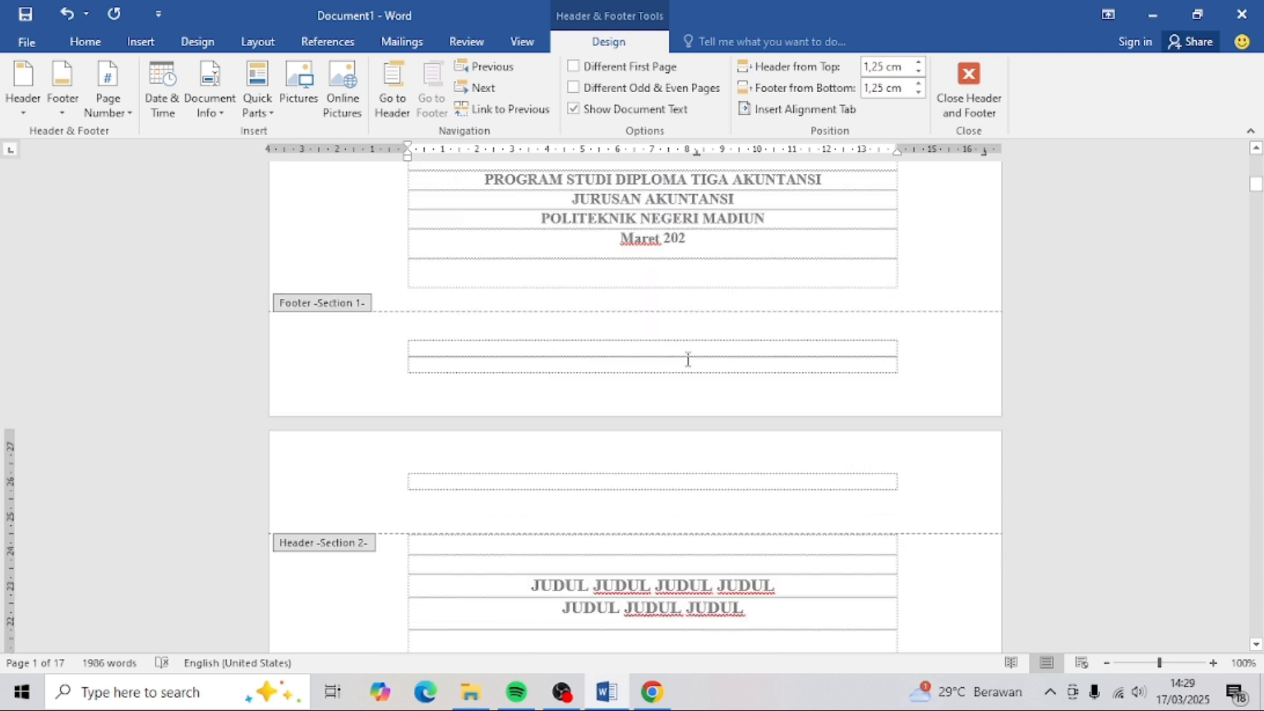
scroll(688, 368, "down", 8)
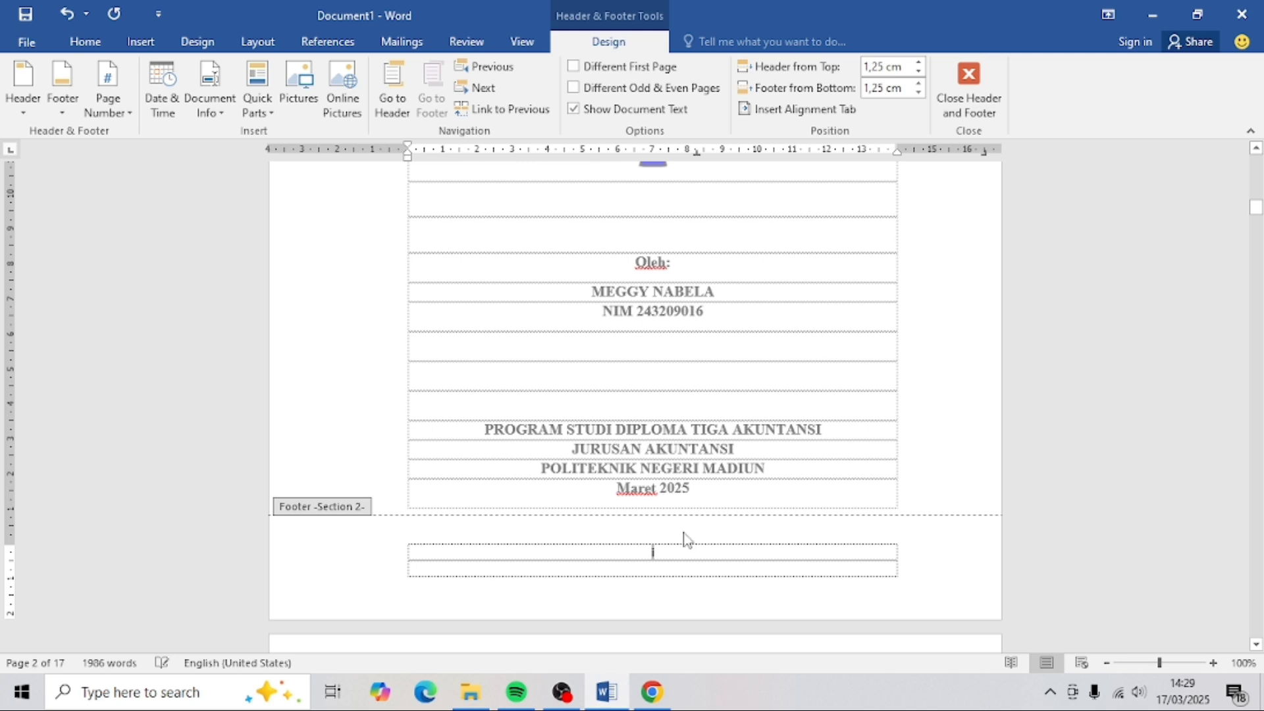
scroll(680, 550, "down", 10)
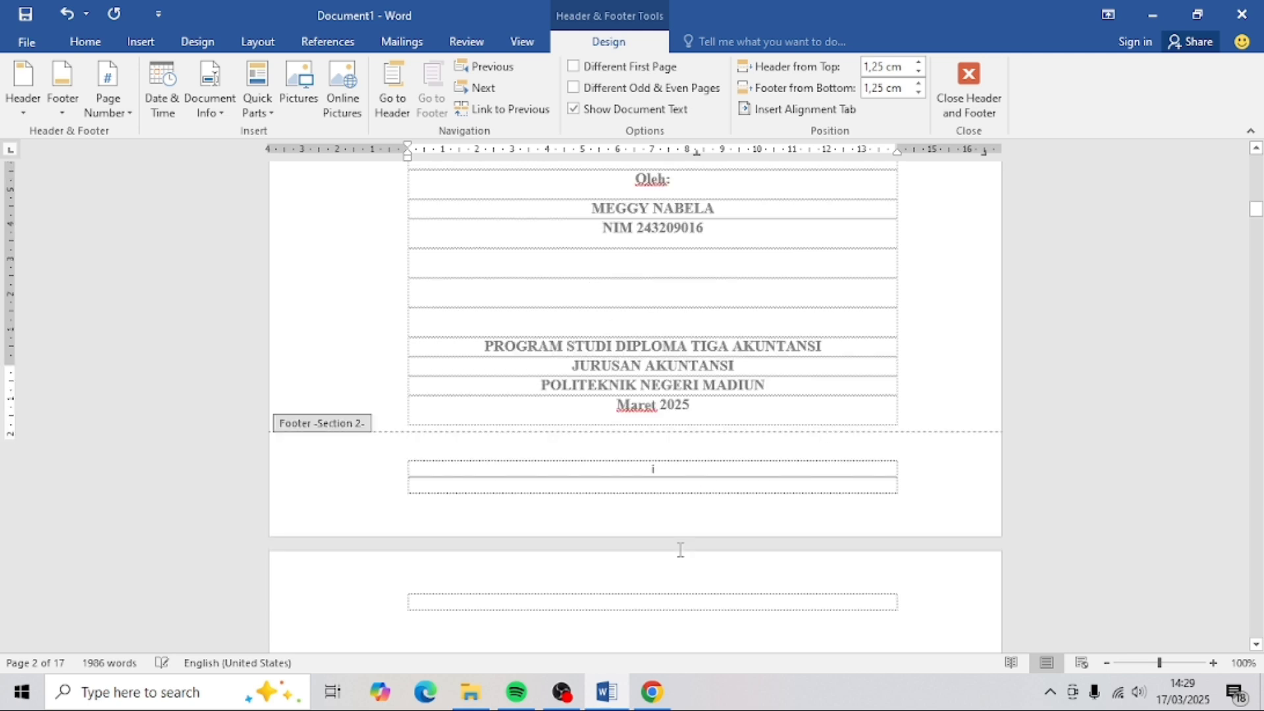
scroll(683, 558, "down", 15)
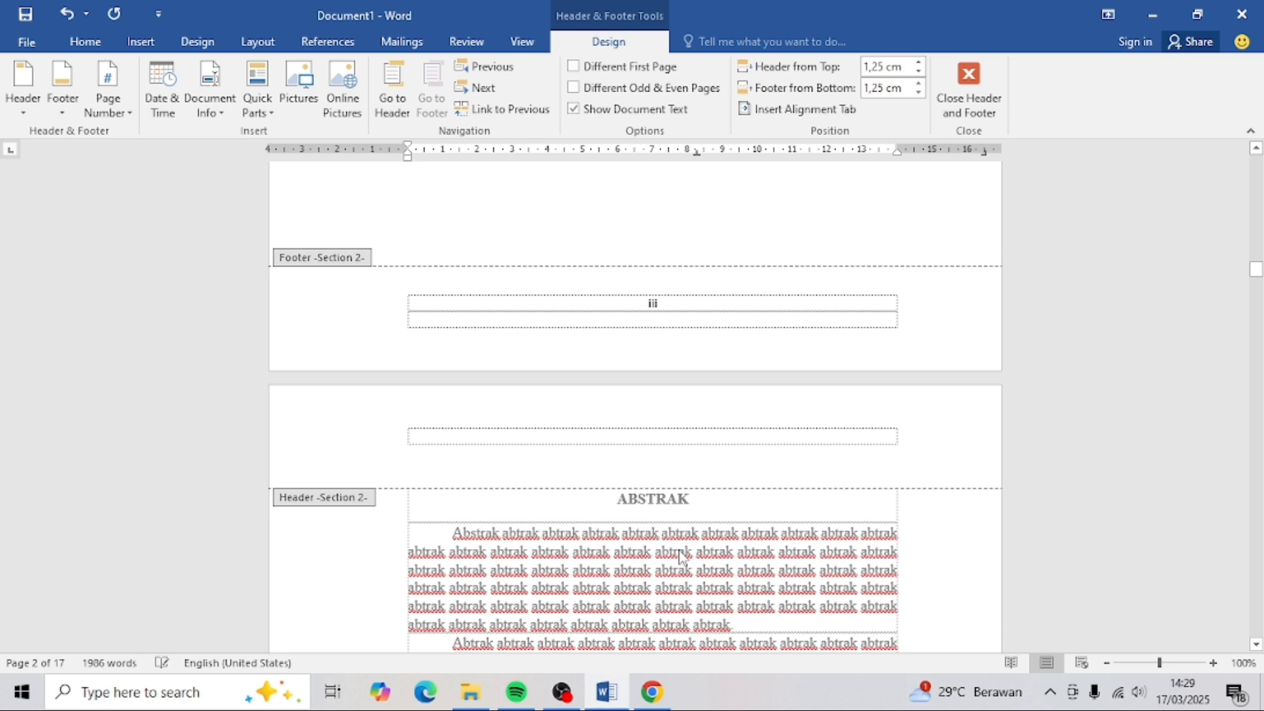
scroll(681, 557, "down", 10)
scroll(680, 549, "down", 10)
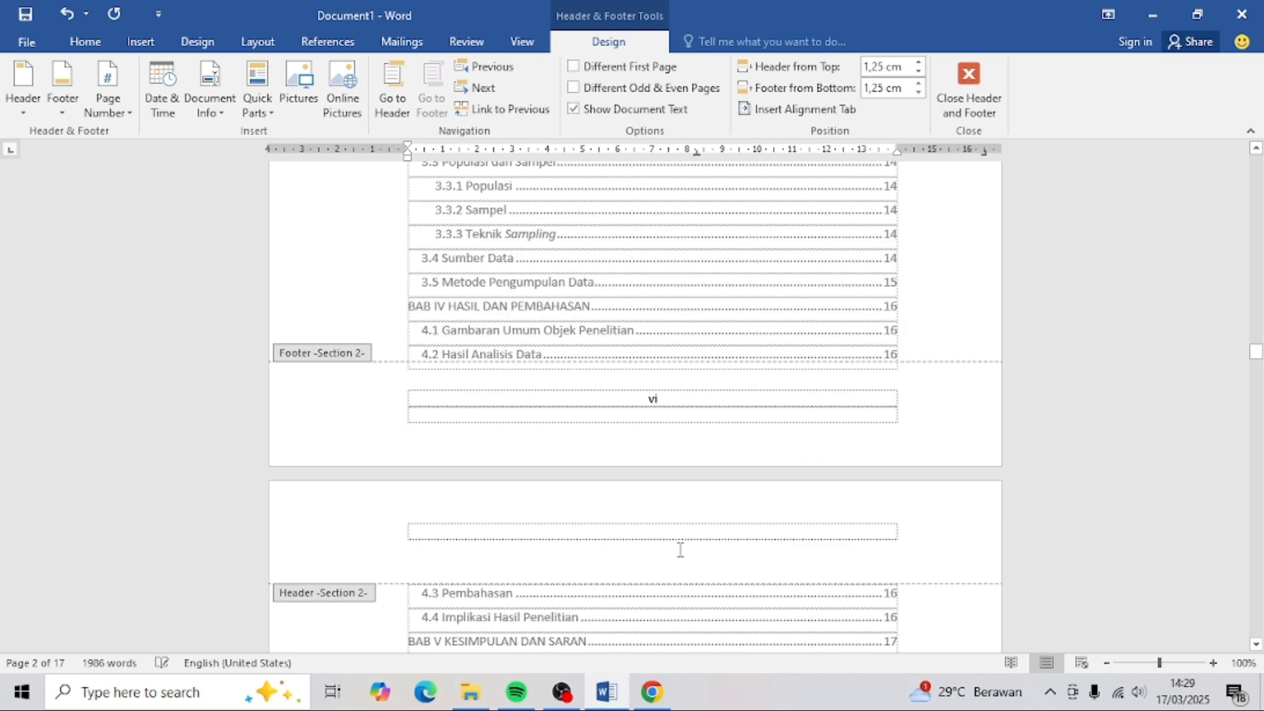
scroll(680, 550, "down", 10)
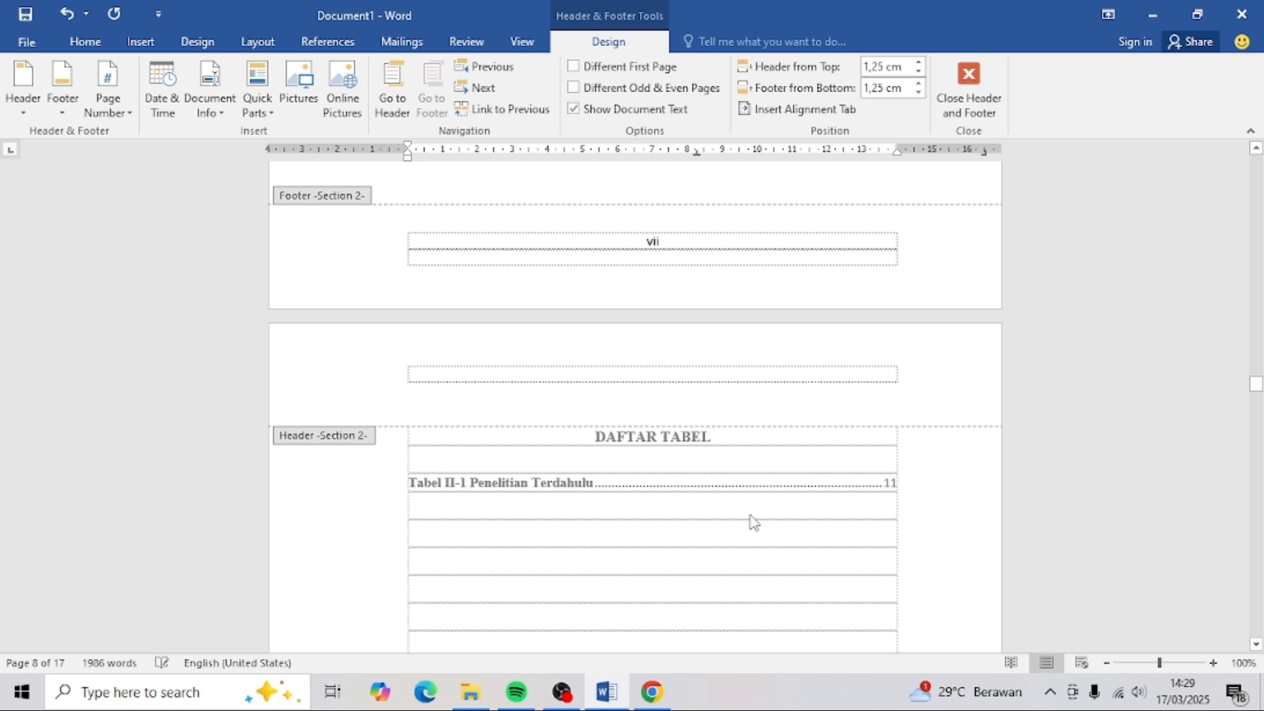
scroll(764, 520, "down", 10)
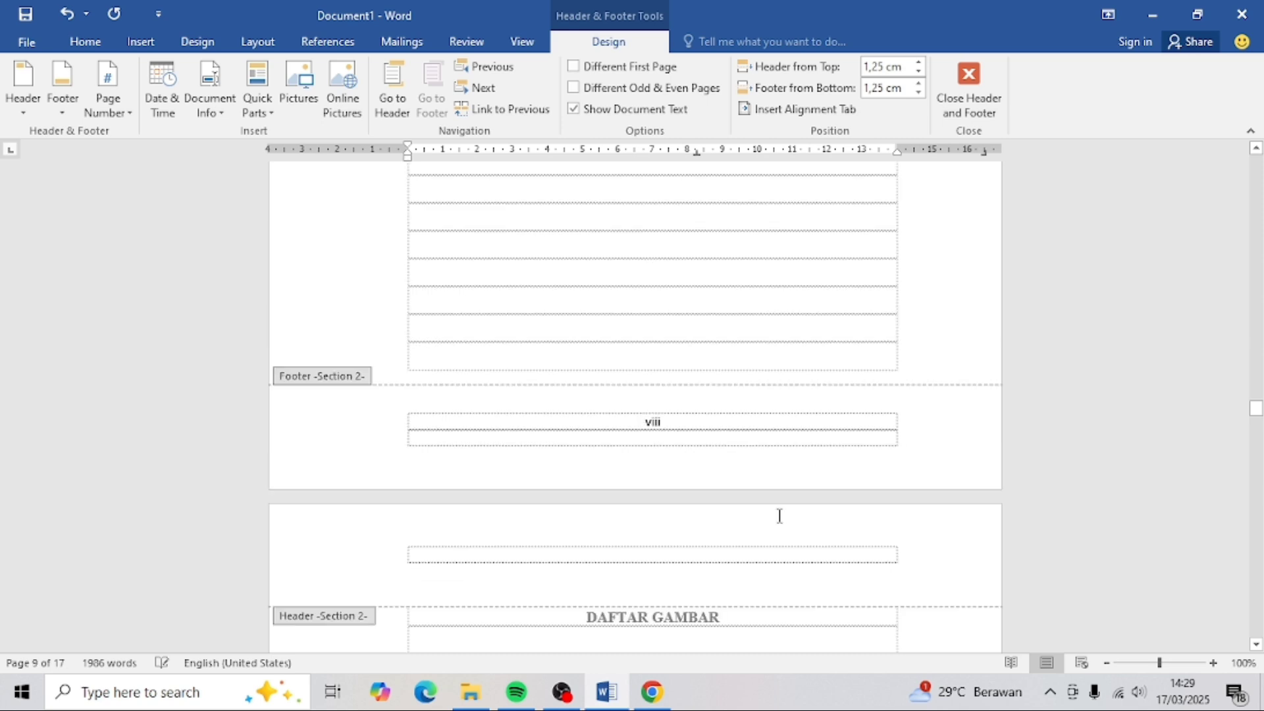
scroll(779, 516, "down", 10)
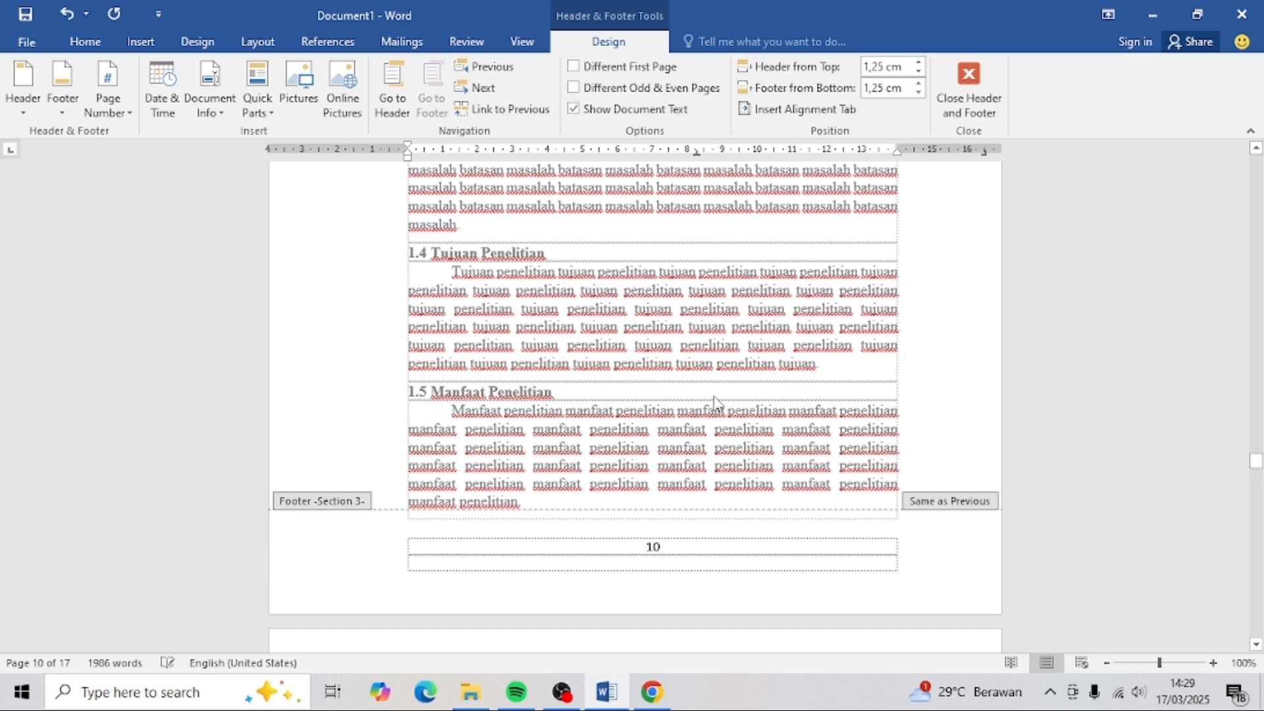
scroll(667, 489, "down", 1)
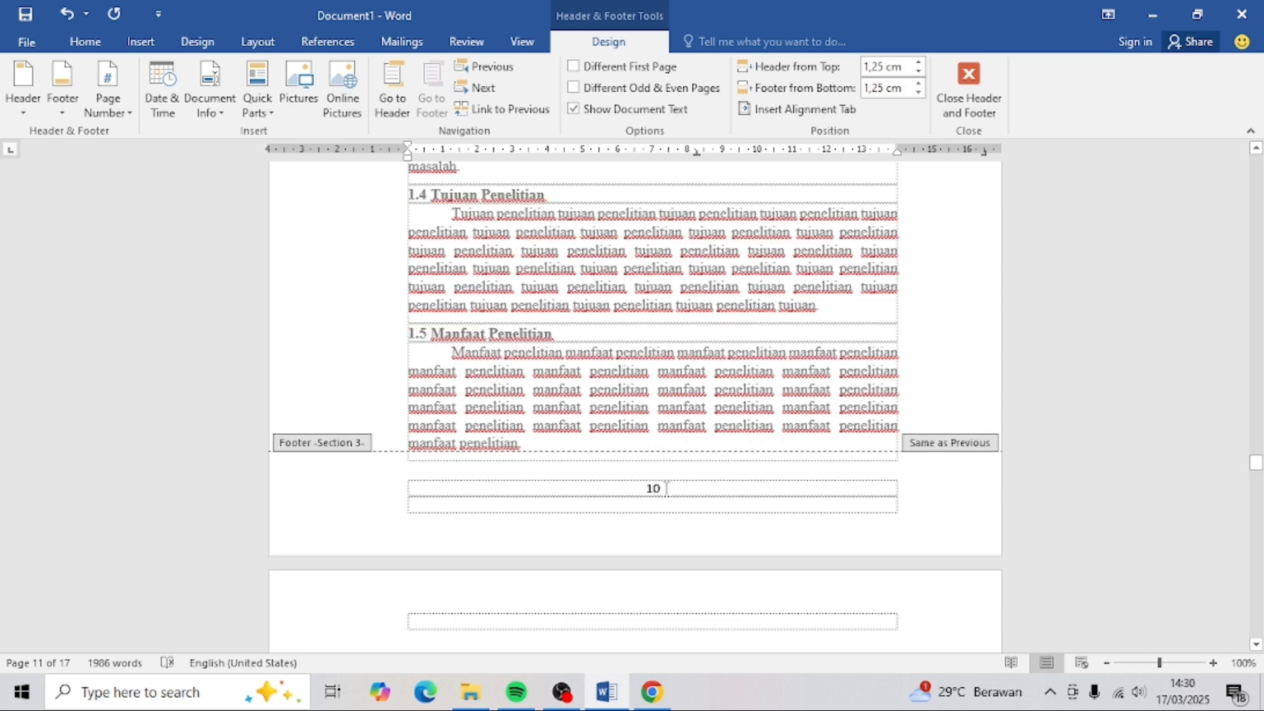
left_click_drag(667, 488, 626, 488)
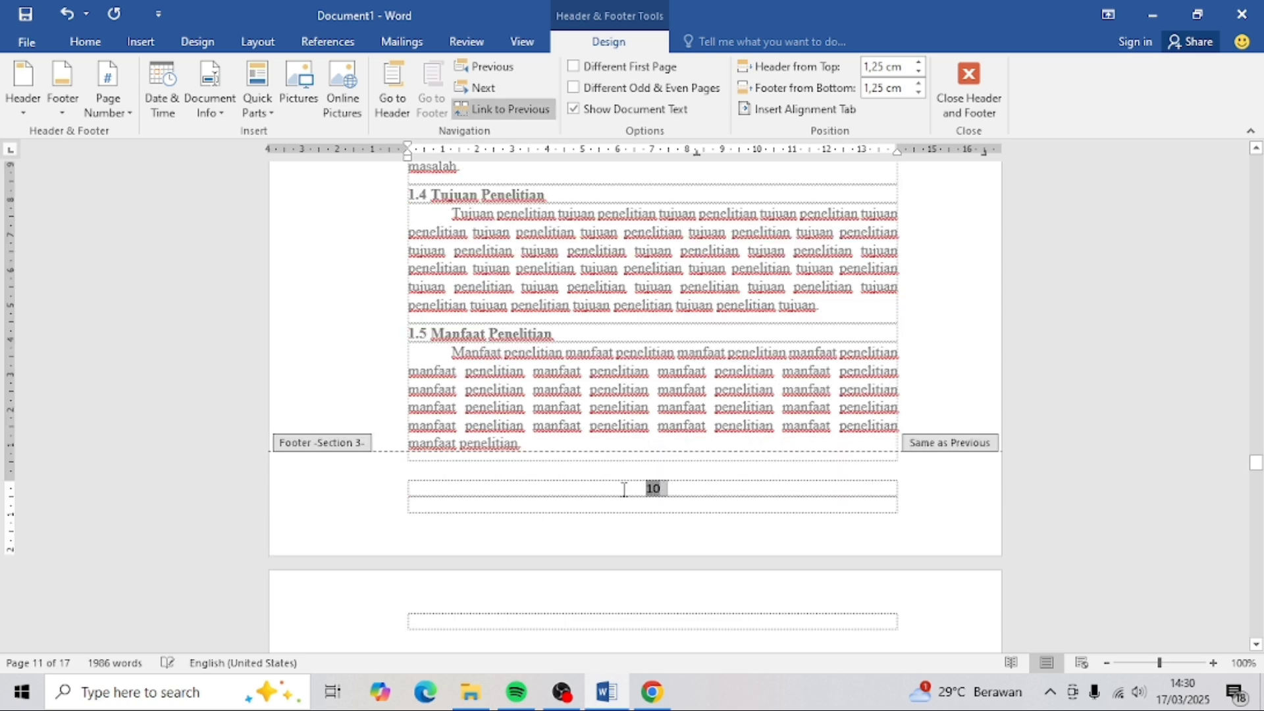
left_click(109, 112)
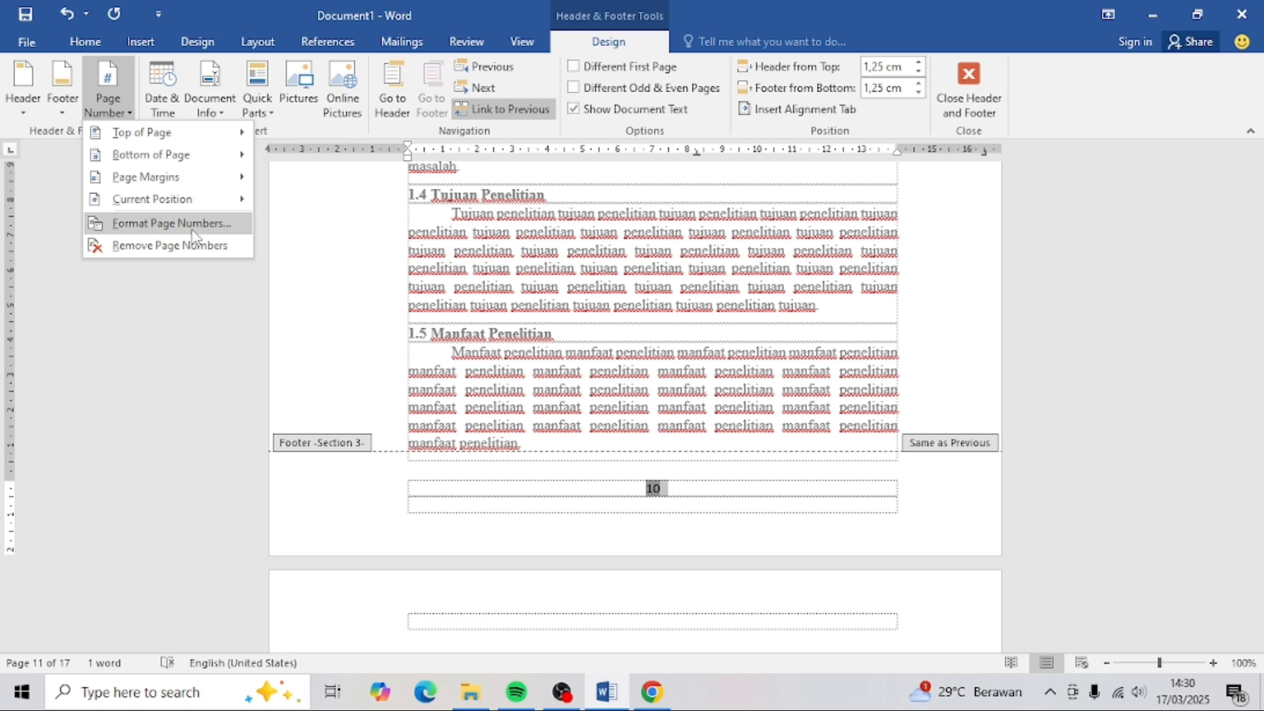
left_click(173, 224)
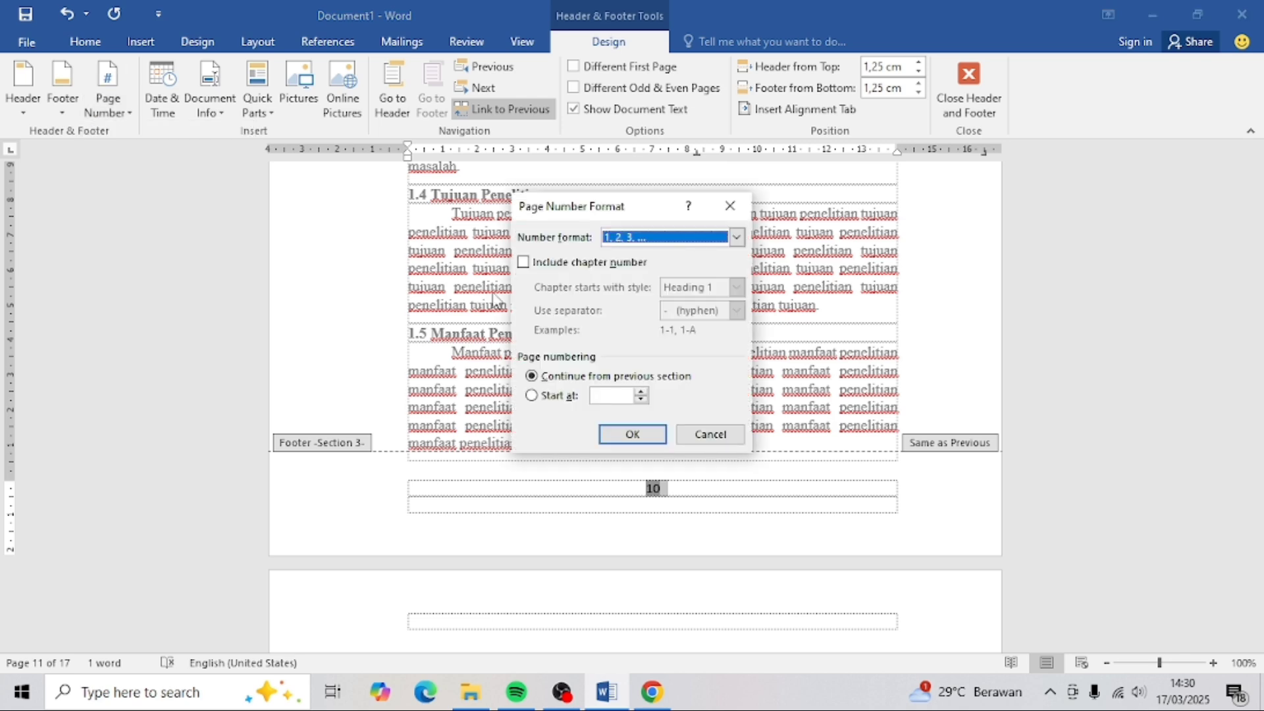
left_click(568, 398)
left_click(632, 434)
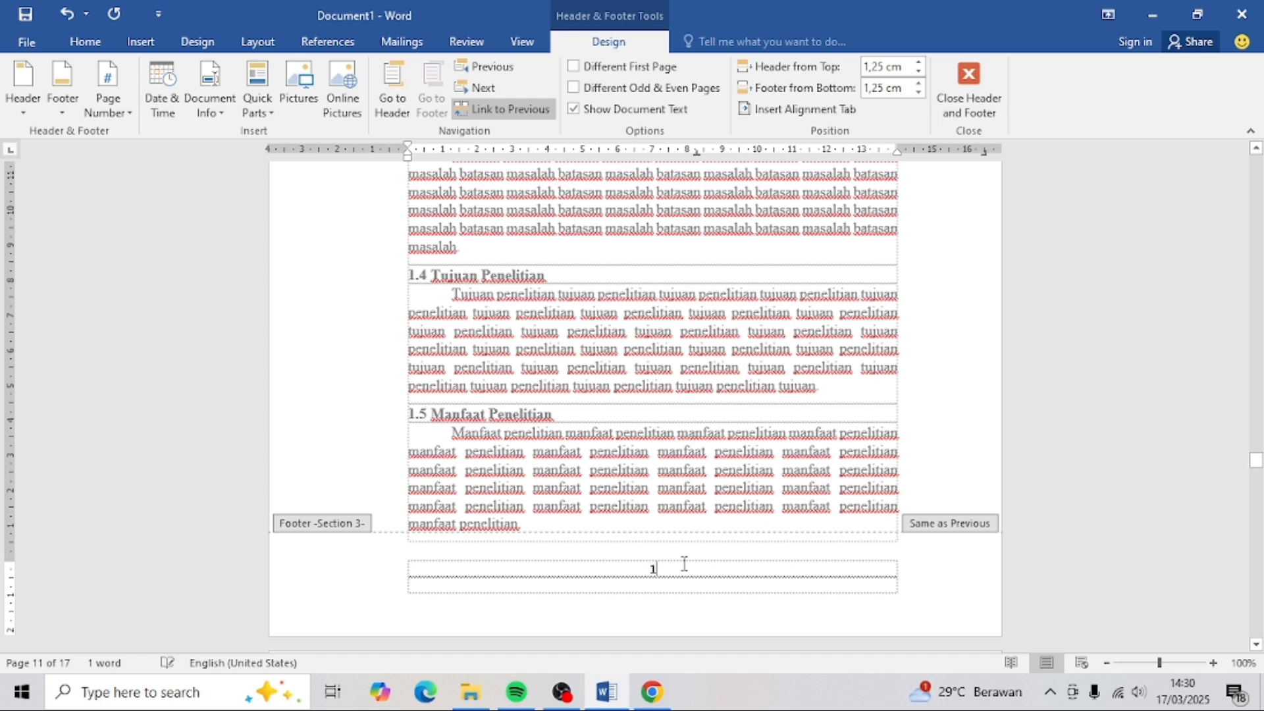
scroll(684, 566, "down", 15)
scroll(684, 570, "down", 20)
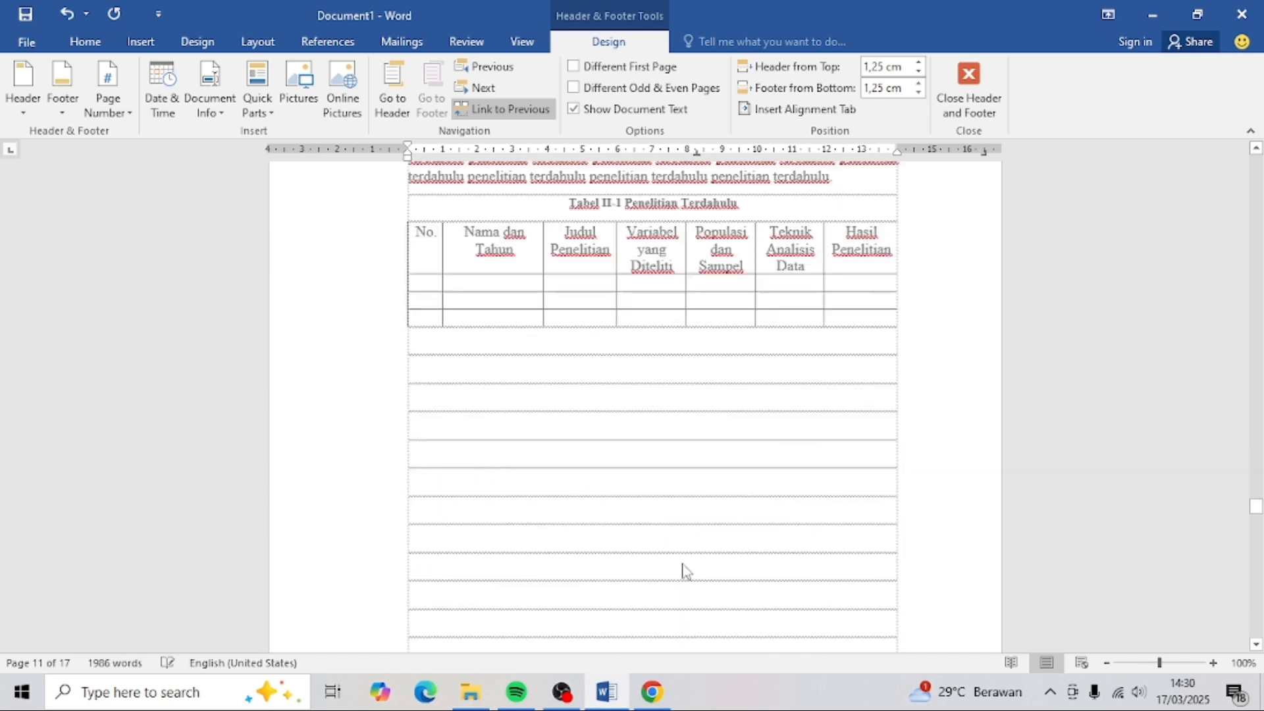
scroll(683, 568, "down", 20)
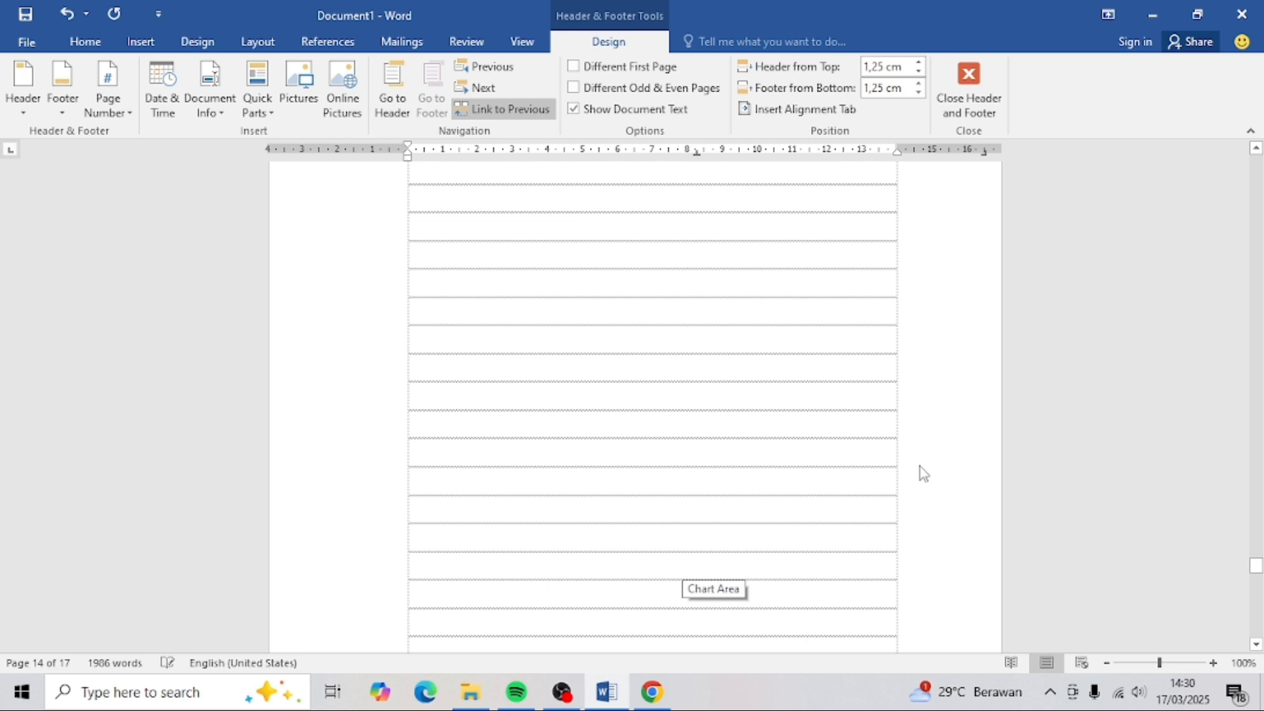
scroll(919, 466, "down", 5)
scroll(921, 465, "down", 10)
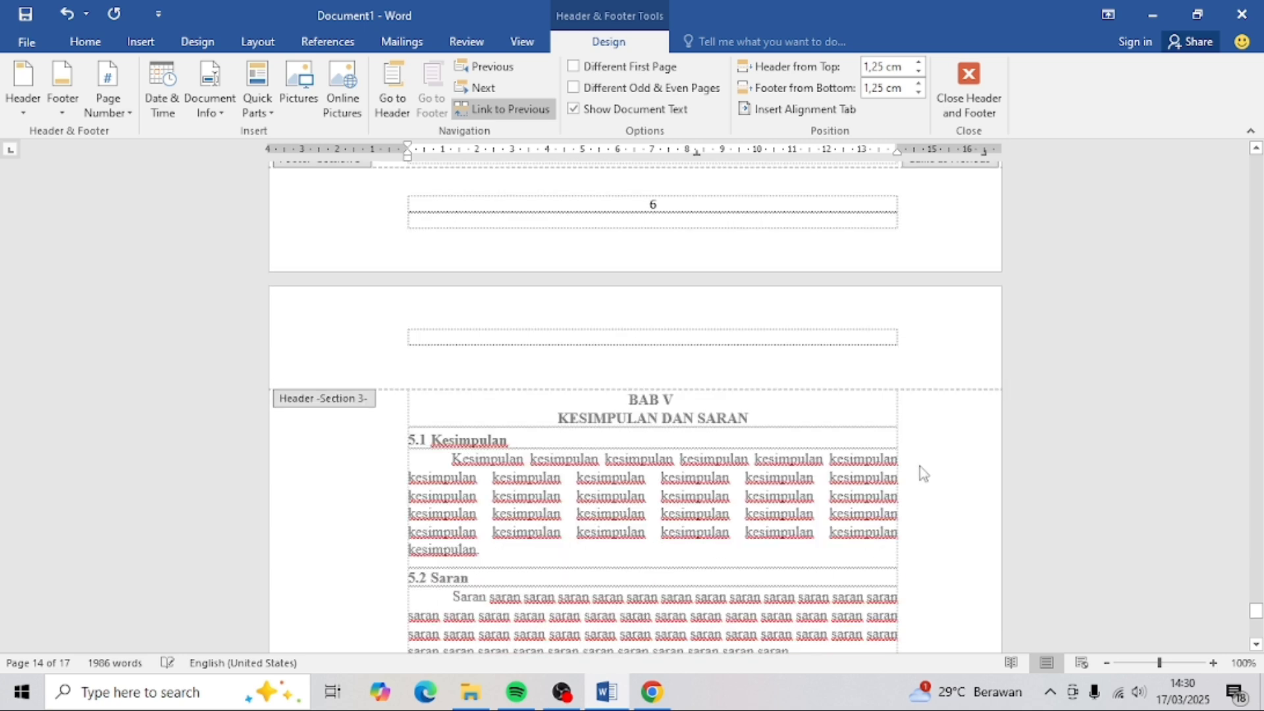
scroll(919, 466, "down", 10)
scroll(741, 440, "down", 5)
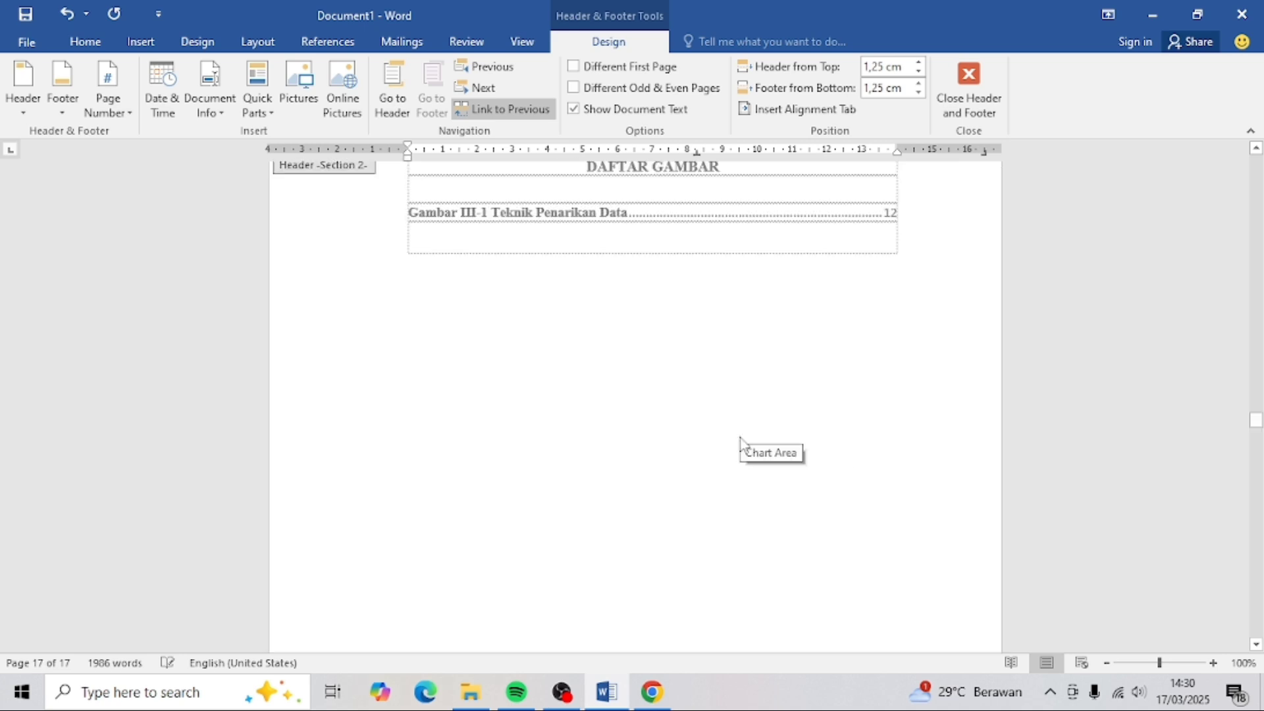
scroll(740, 440, "down", 5)
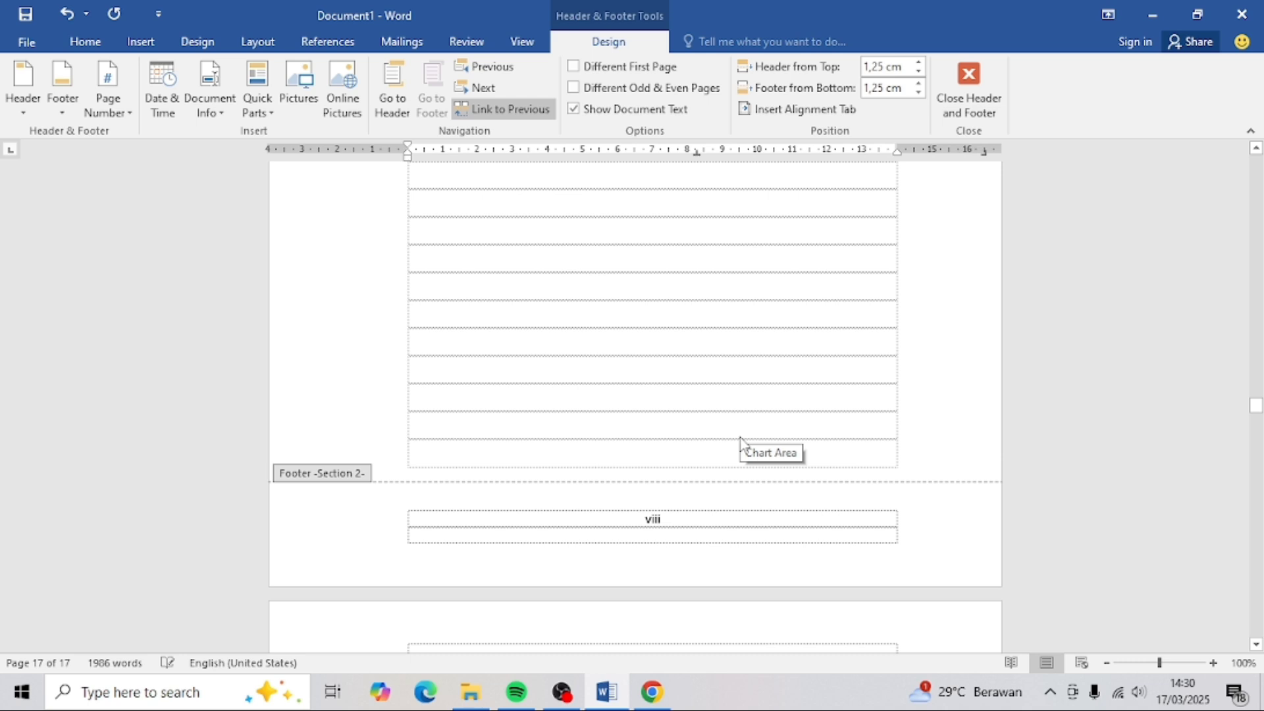
scroll(741, 440, "up", 20)
scroll(741, 440, "up", 15)
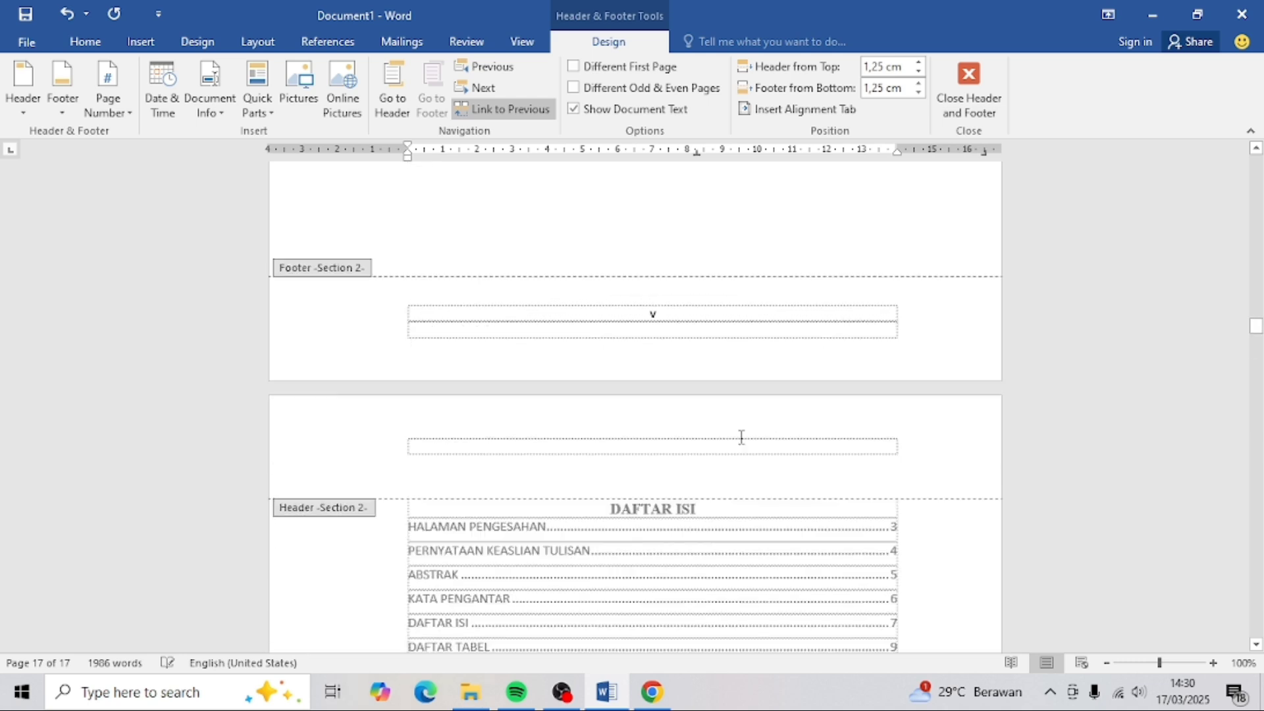
- Update the entire table of contents so front matter lists ii–ix and BAB I starts at 1
key("Escape")
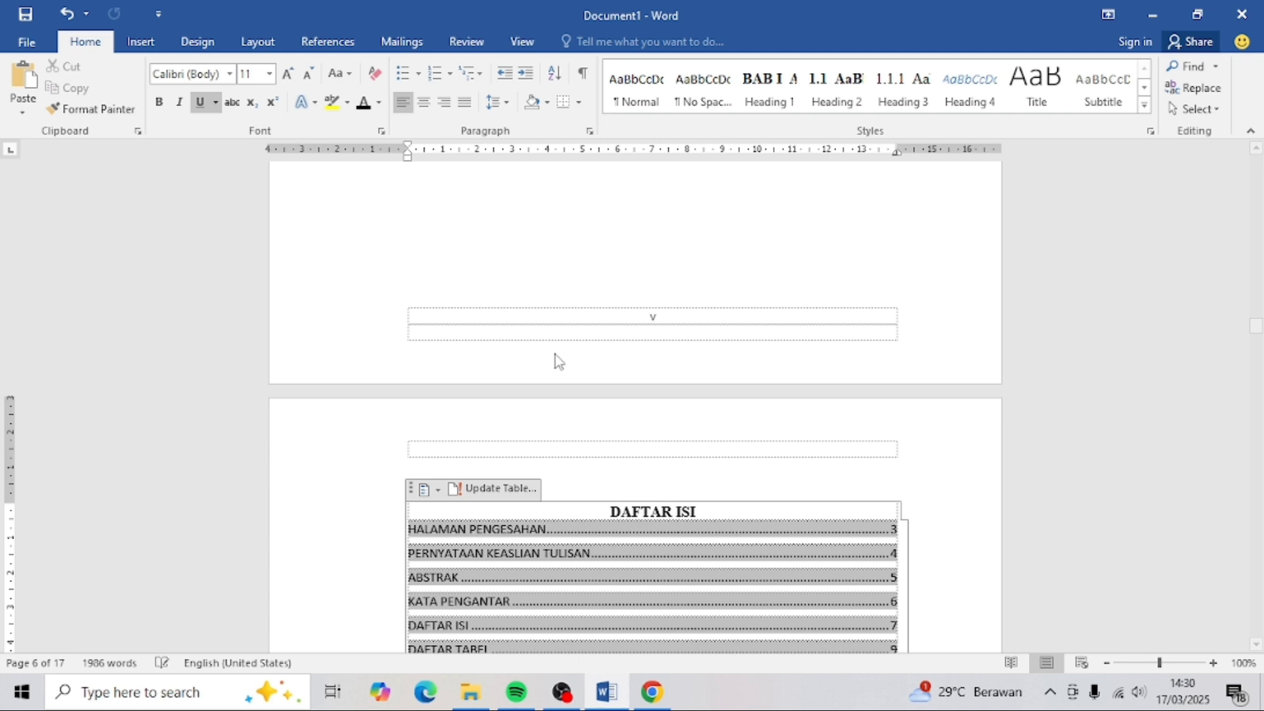
scroll(558, 361, "down", 5)
left_click(497, 271)
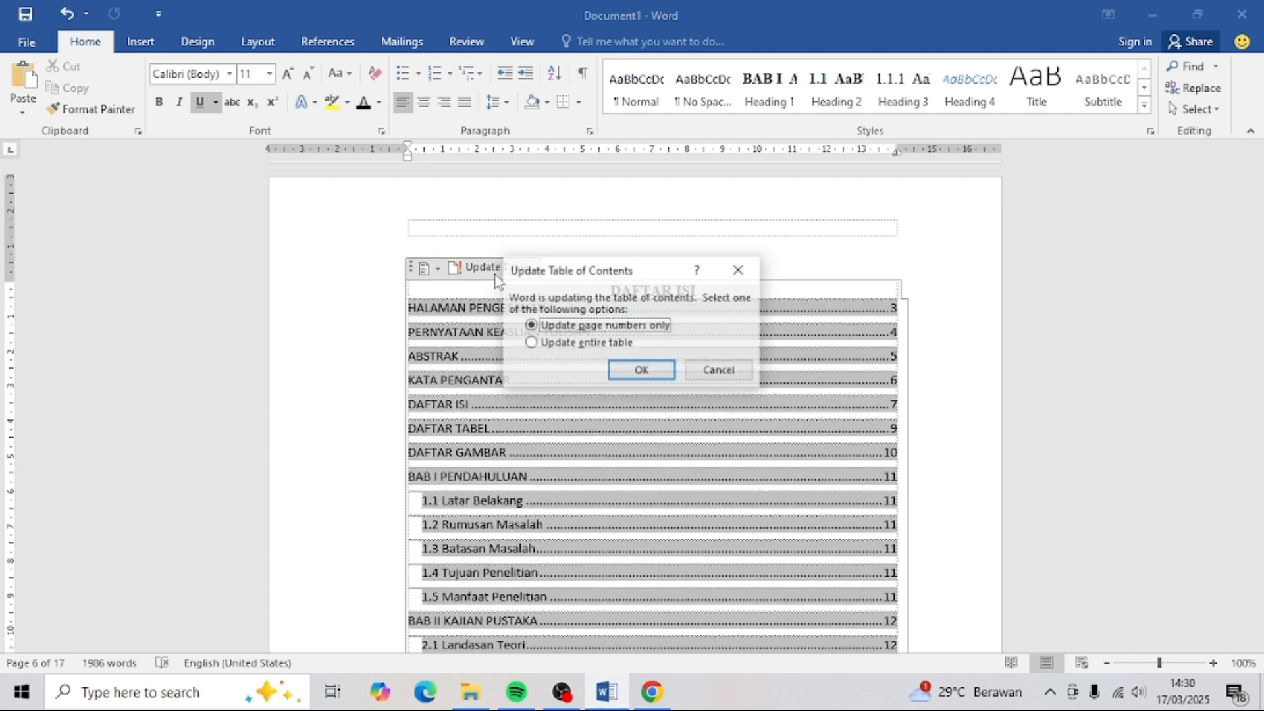
left_click(543, 343)
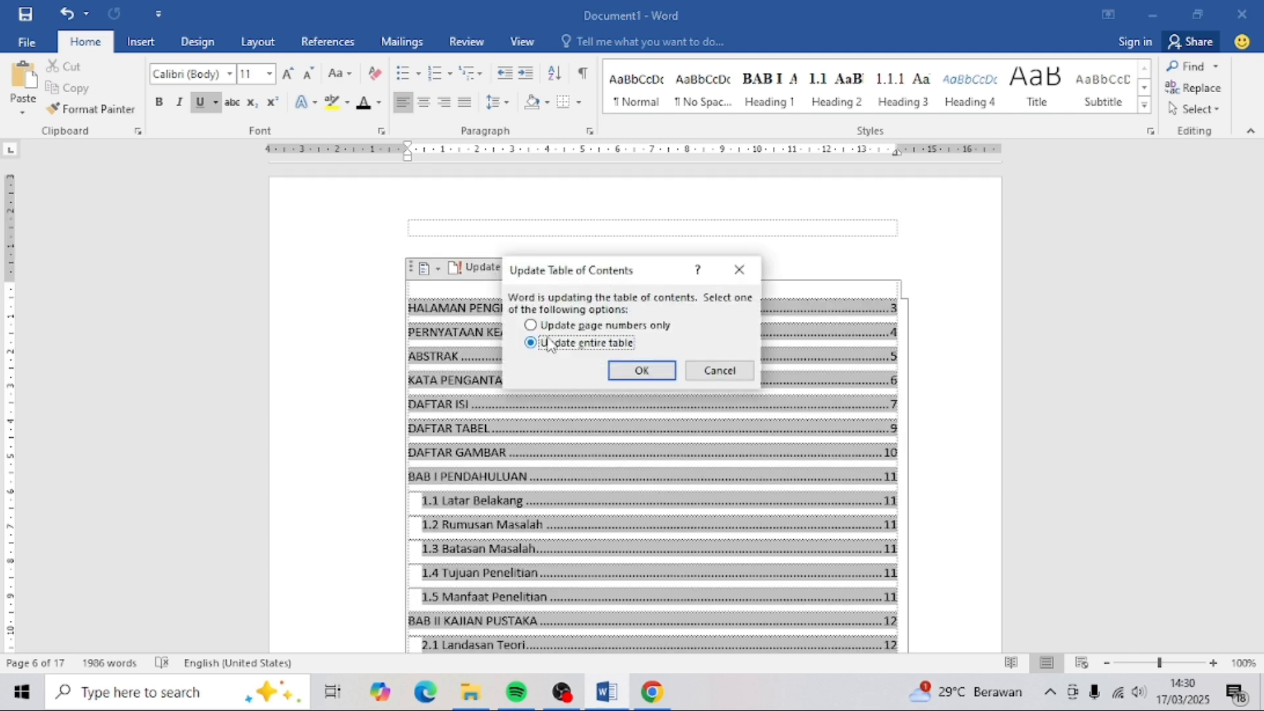
left_click(645, 373)
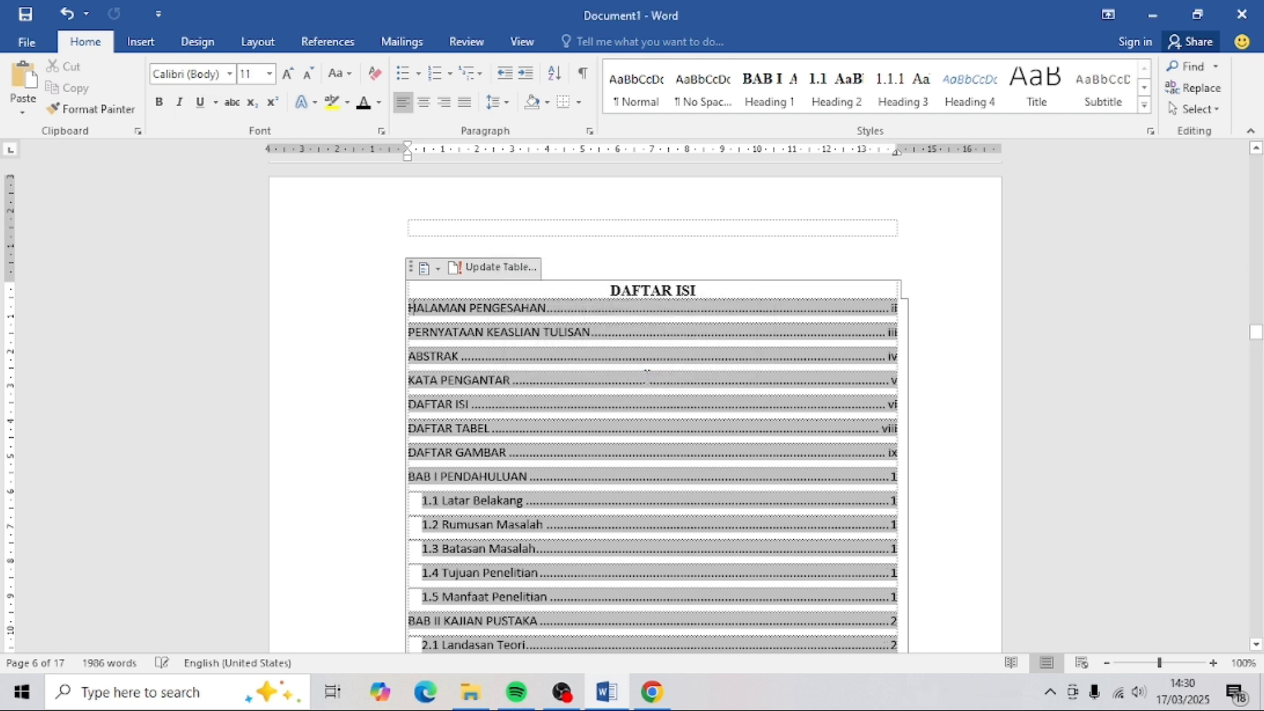
scroll(920, 401, "down", 2)
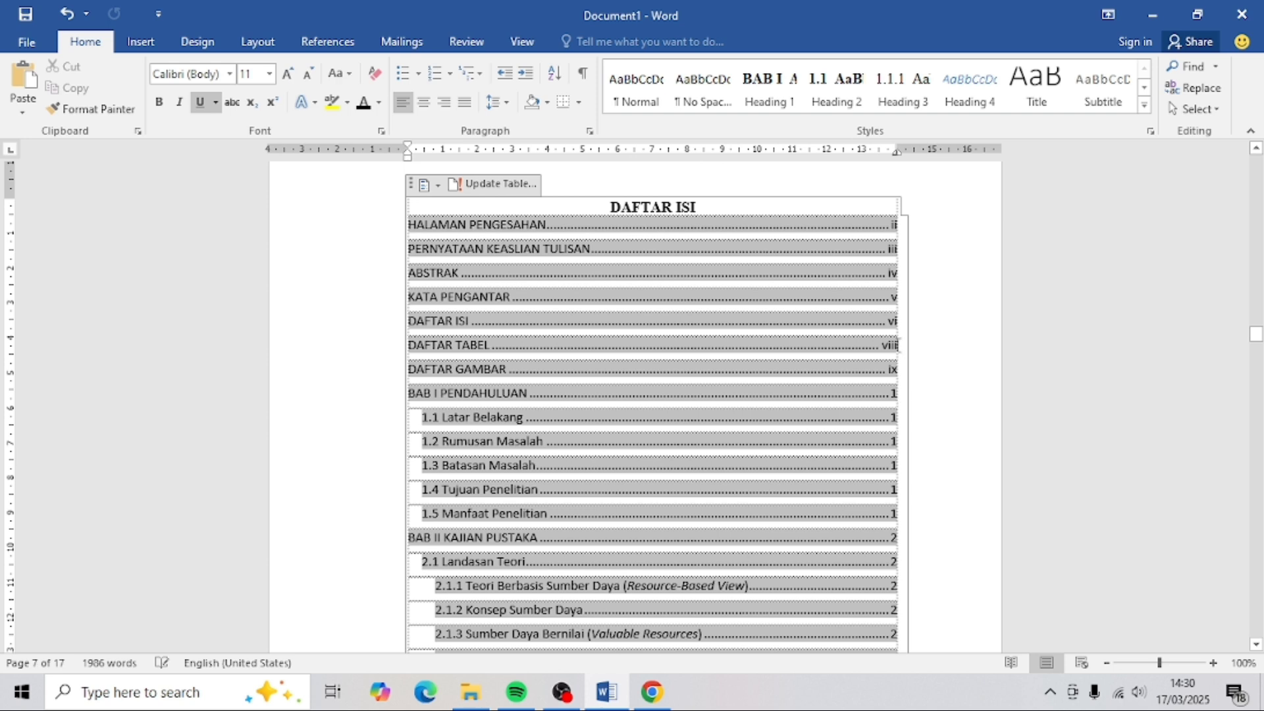
left_click(810, 177)
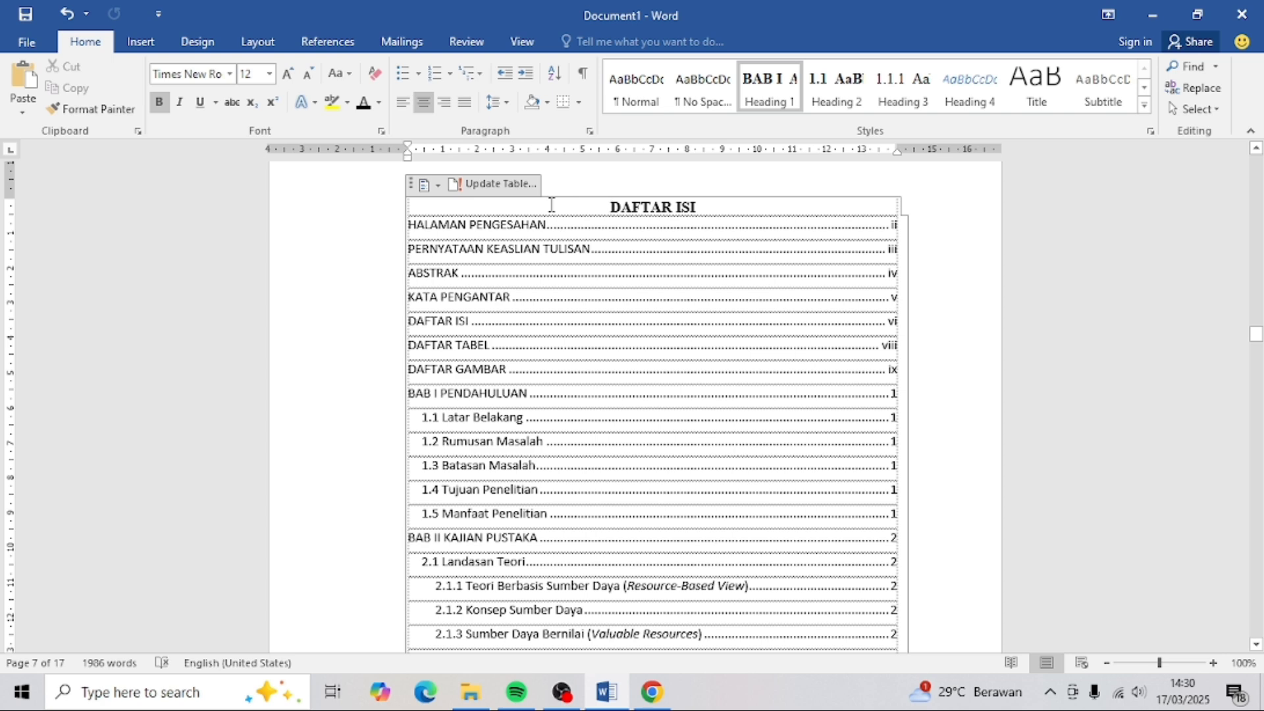
- Format the DAFTAR ISI entries in Times New Roman, size 12
left_click(624, 332)
scroll(642, 415, "down", 15)
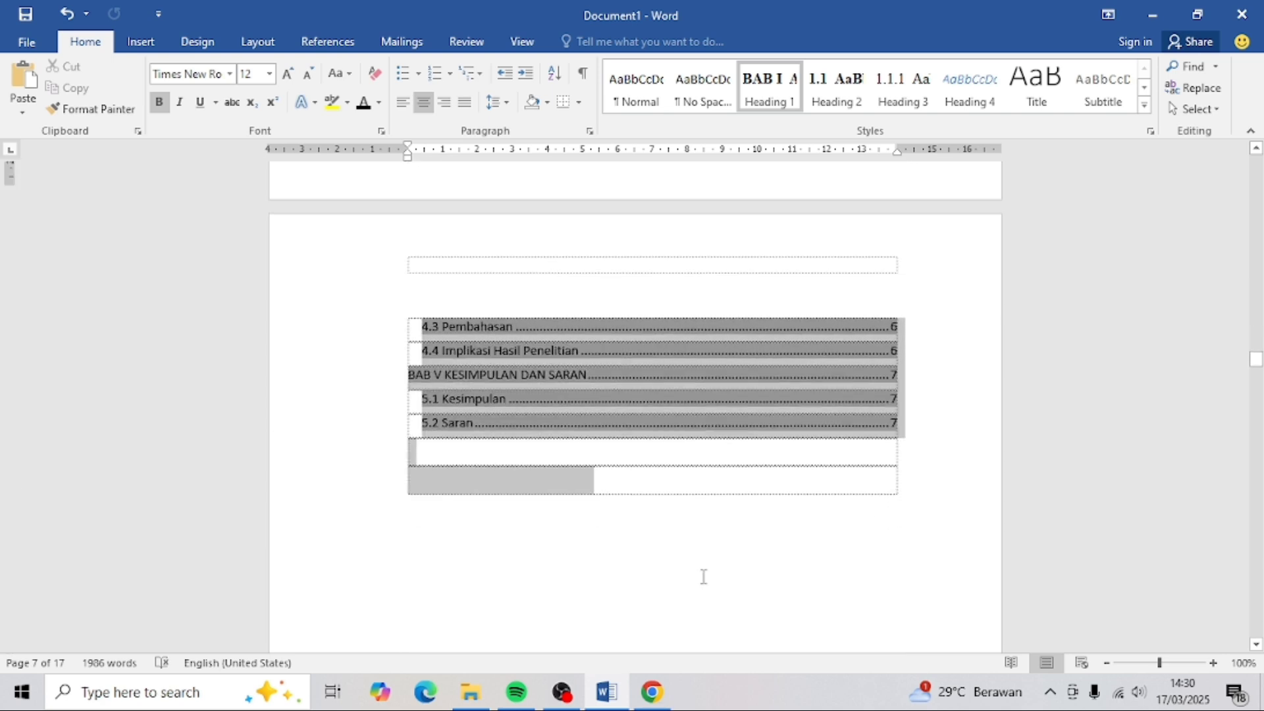
left_click_drag(703, 577, 860, 414)
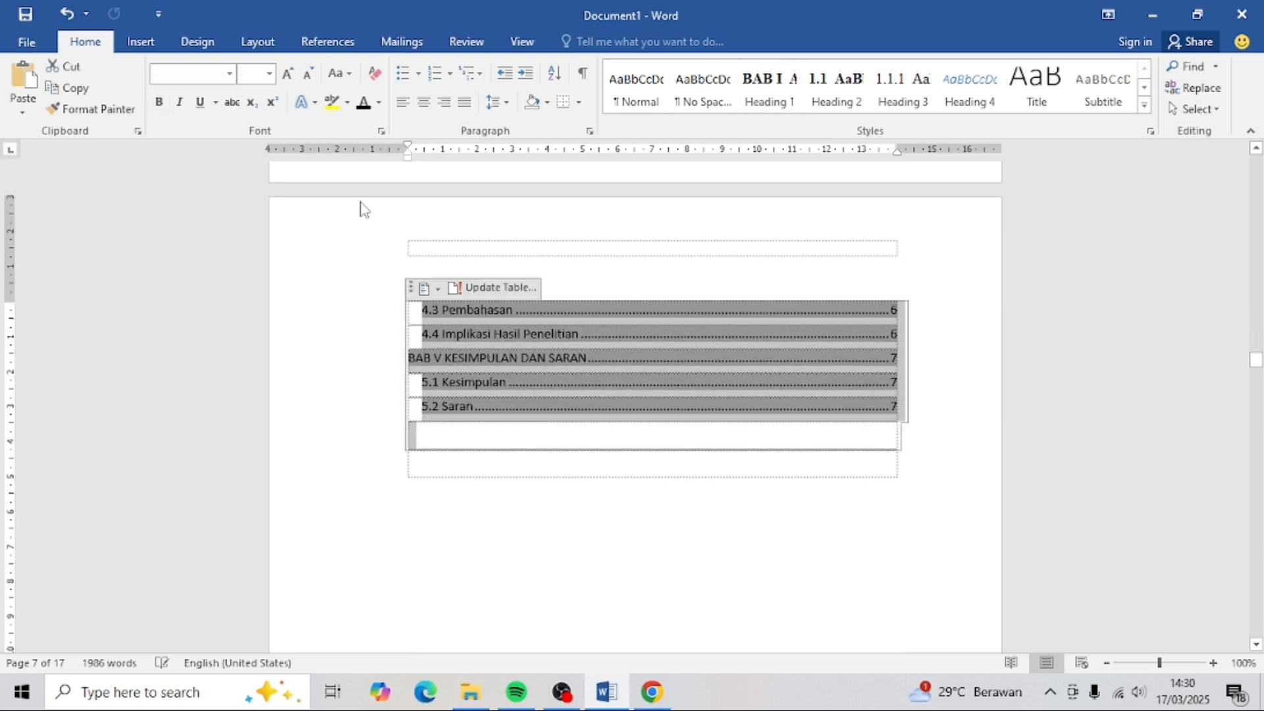
left_click(230, 81)
left_click(232, 186)
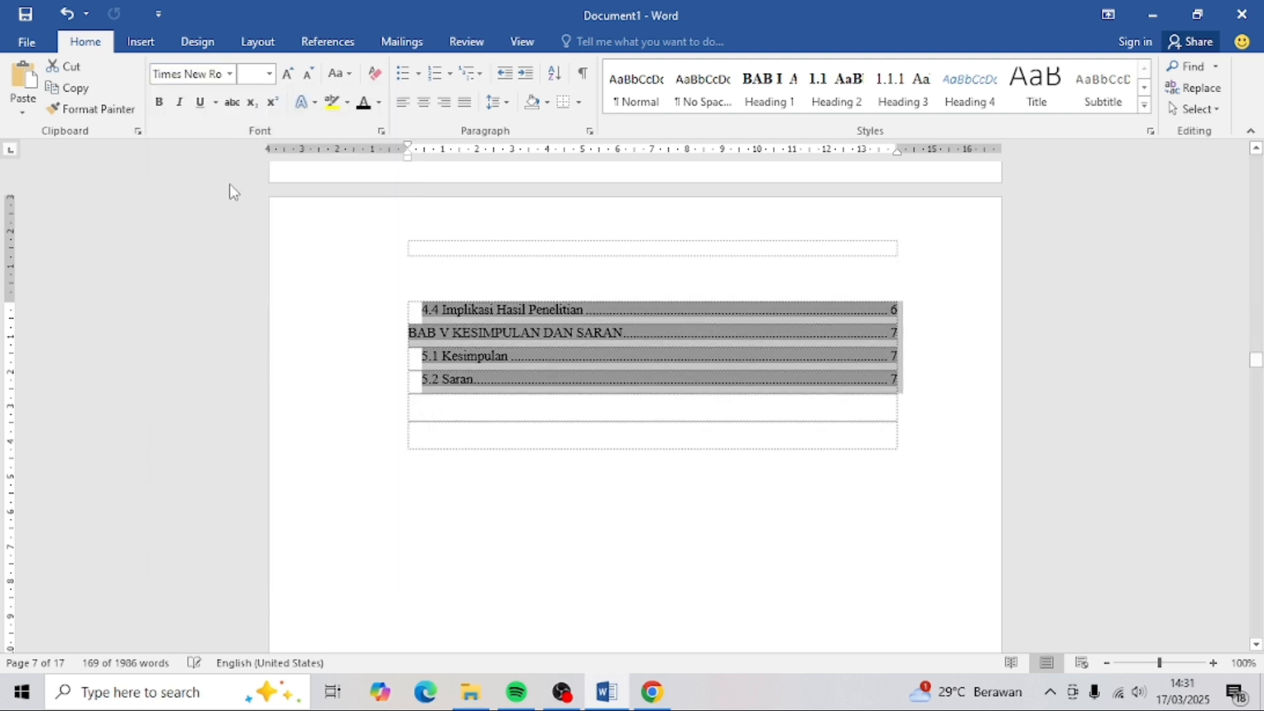
left_click(269, 74)
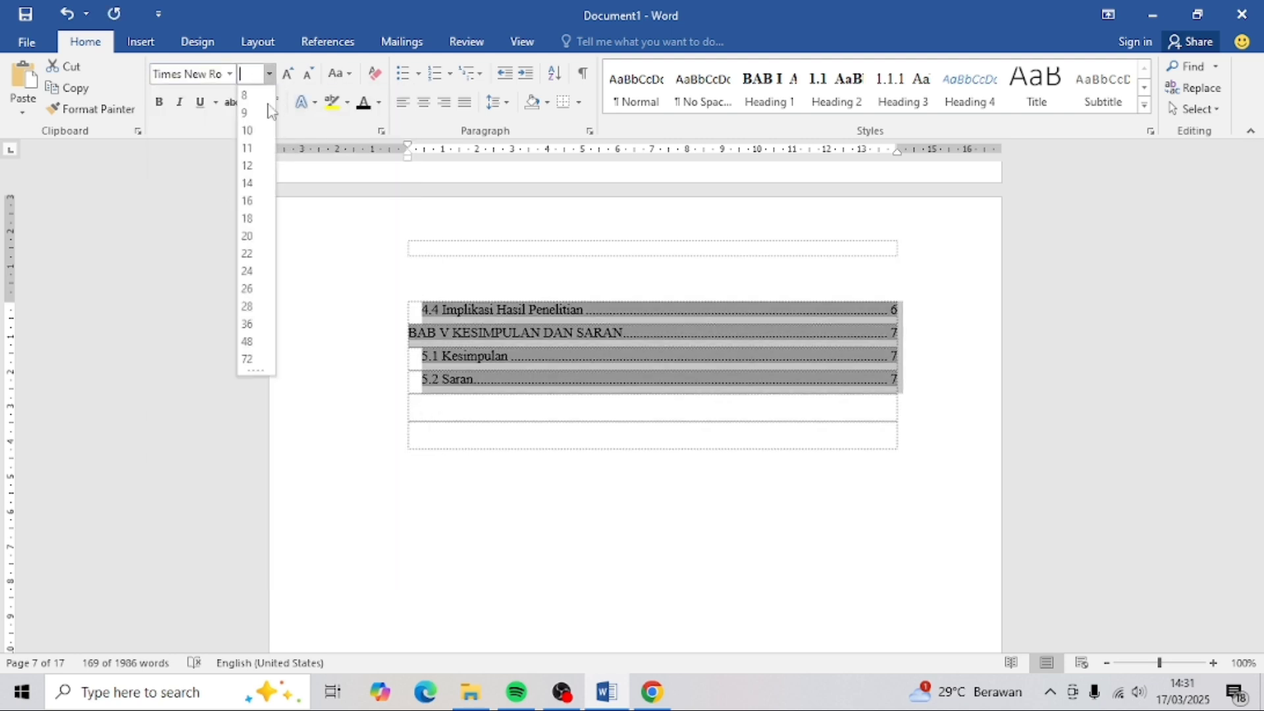
left_click(249, 165)
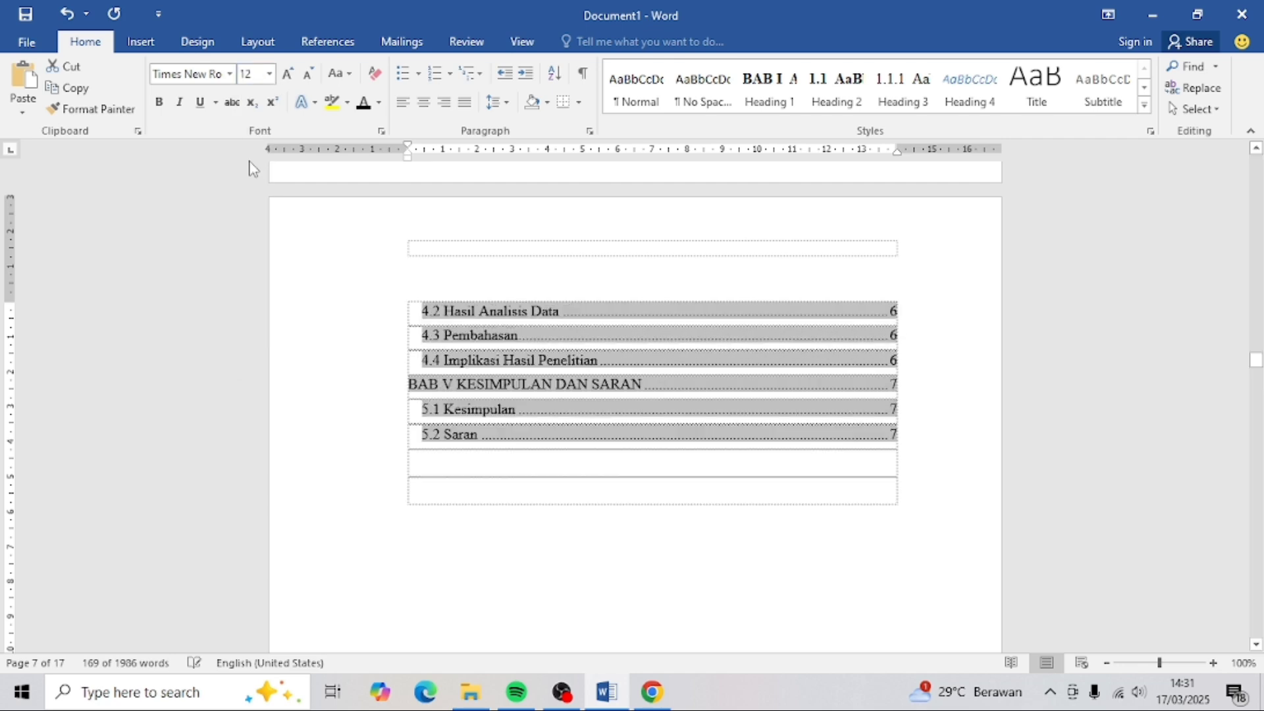
left_click(464, 389)
scroll(463, 392, "up", 1)
scroll(464, 393, "up", 15)
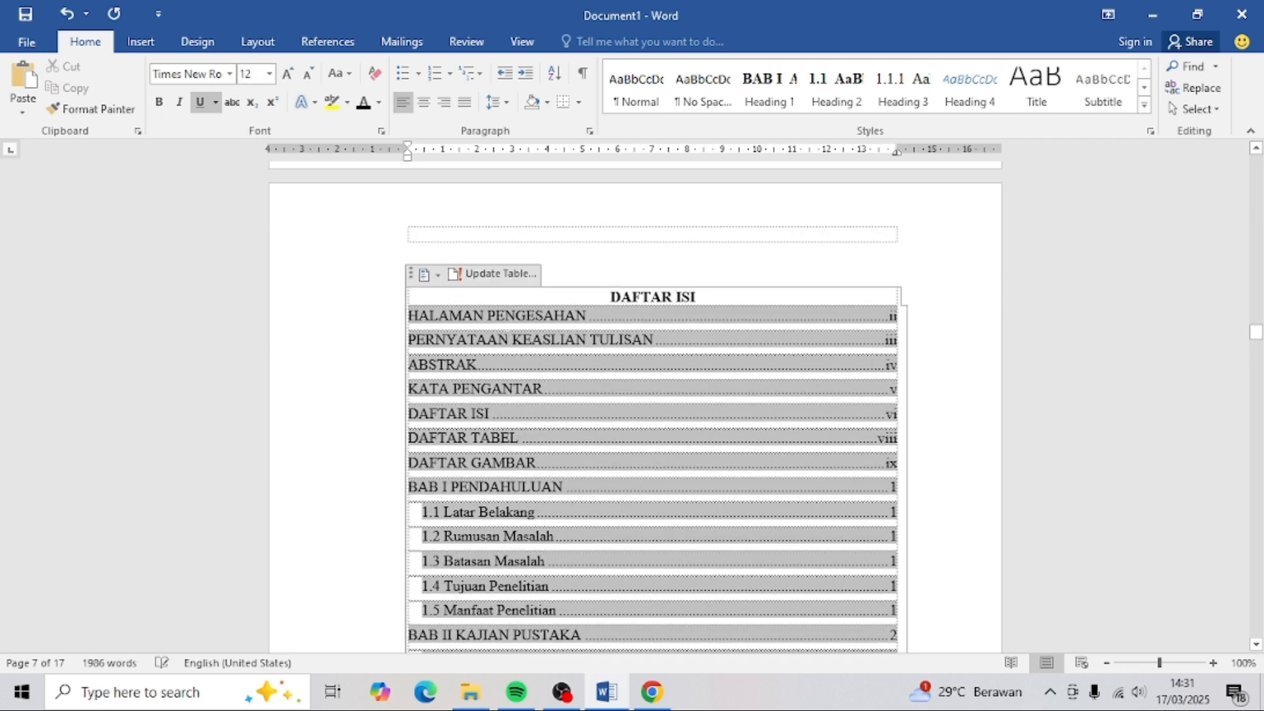
left_click(537, 295)
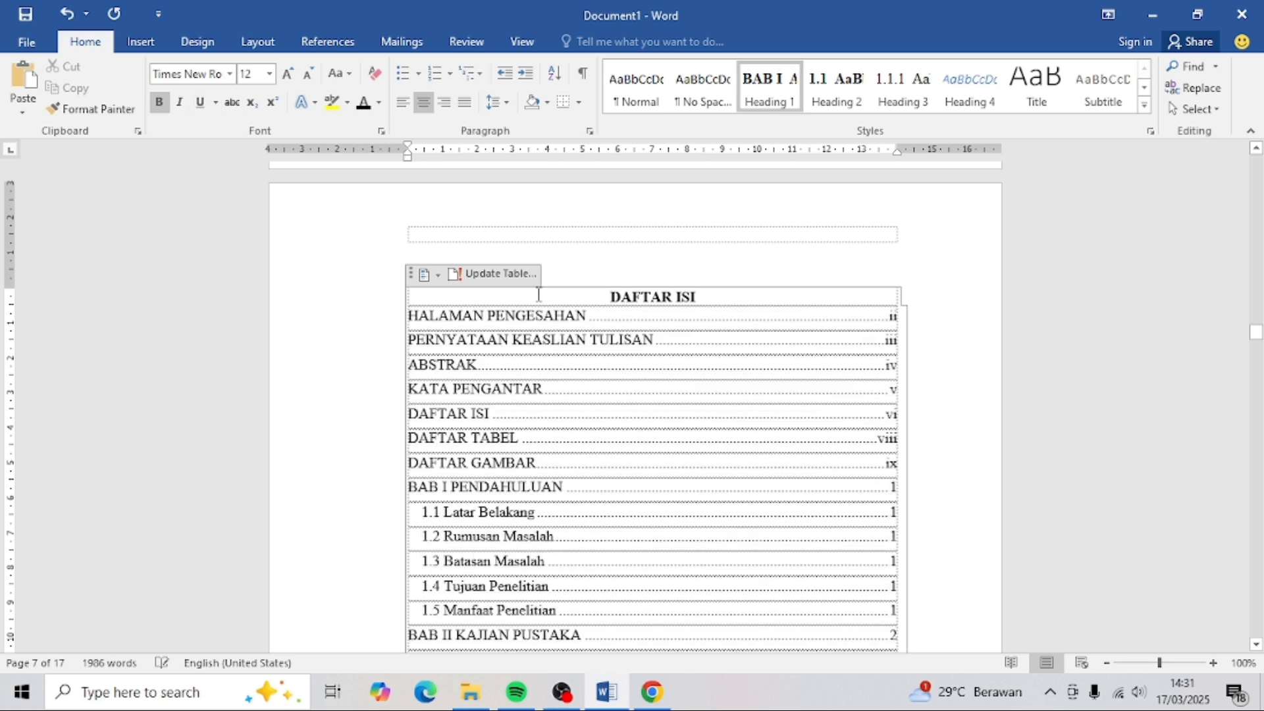
scroll(576, 312, "down", 5)
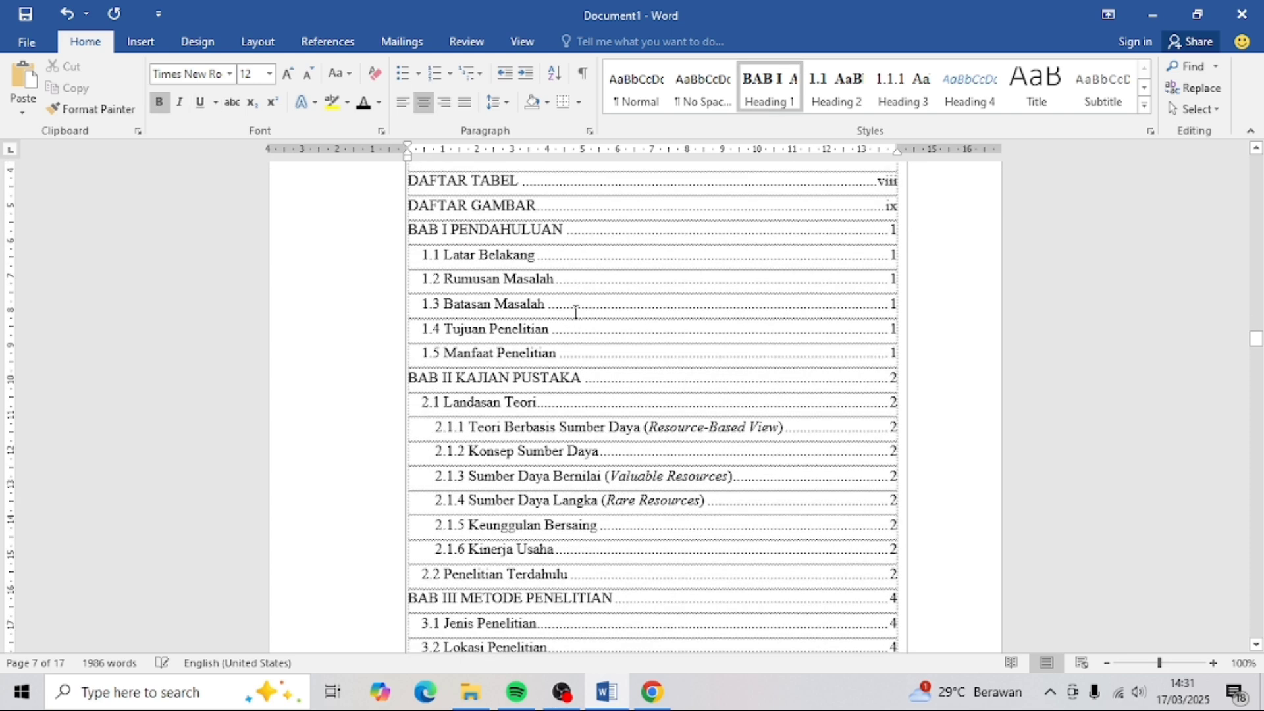
scroll(576, 312, "down", 15)
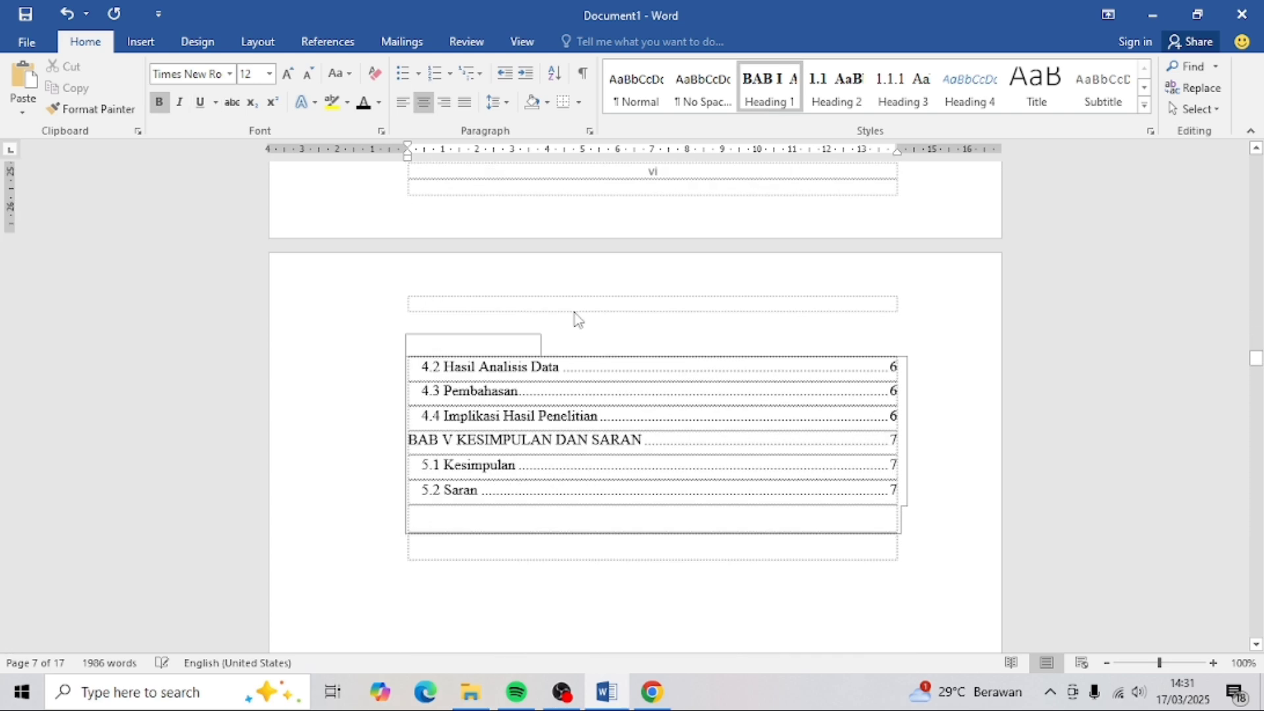
scroll(576, 318, "down", 3)
scroll(575, 312, "up", 1)
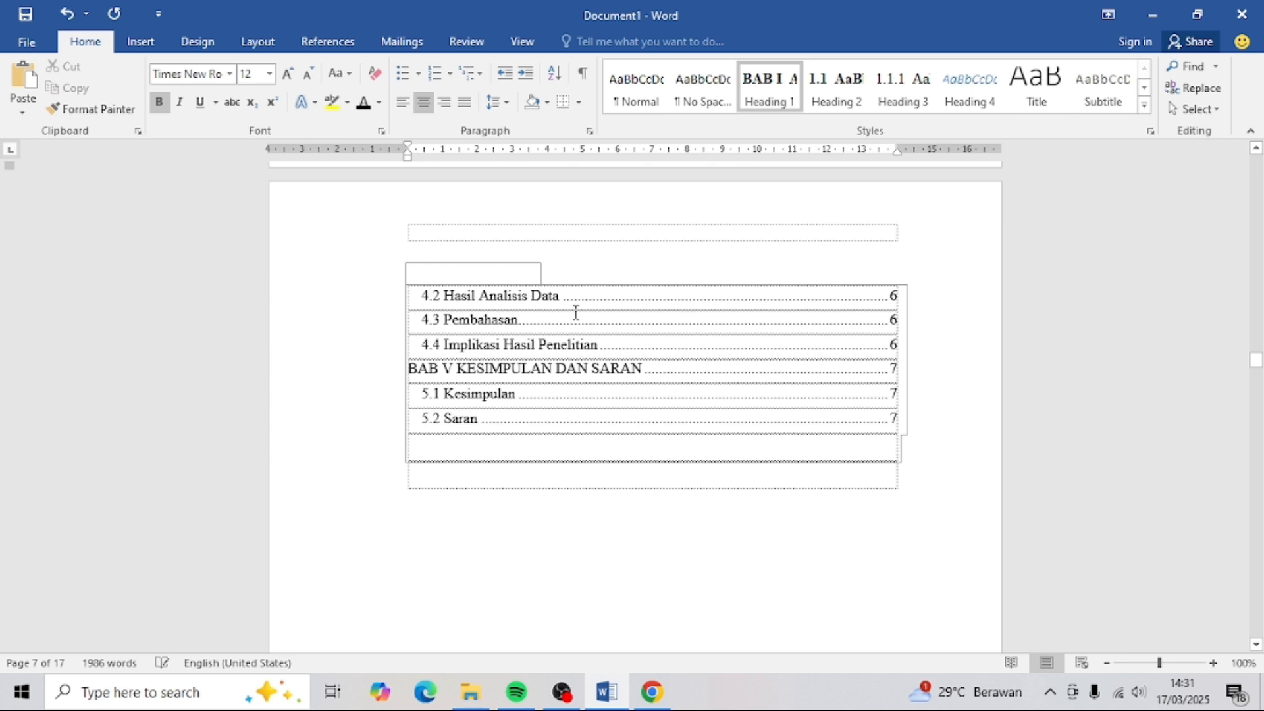
scroll(577, 312, "up", 15)
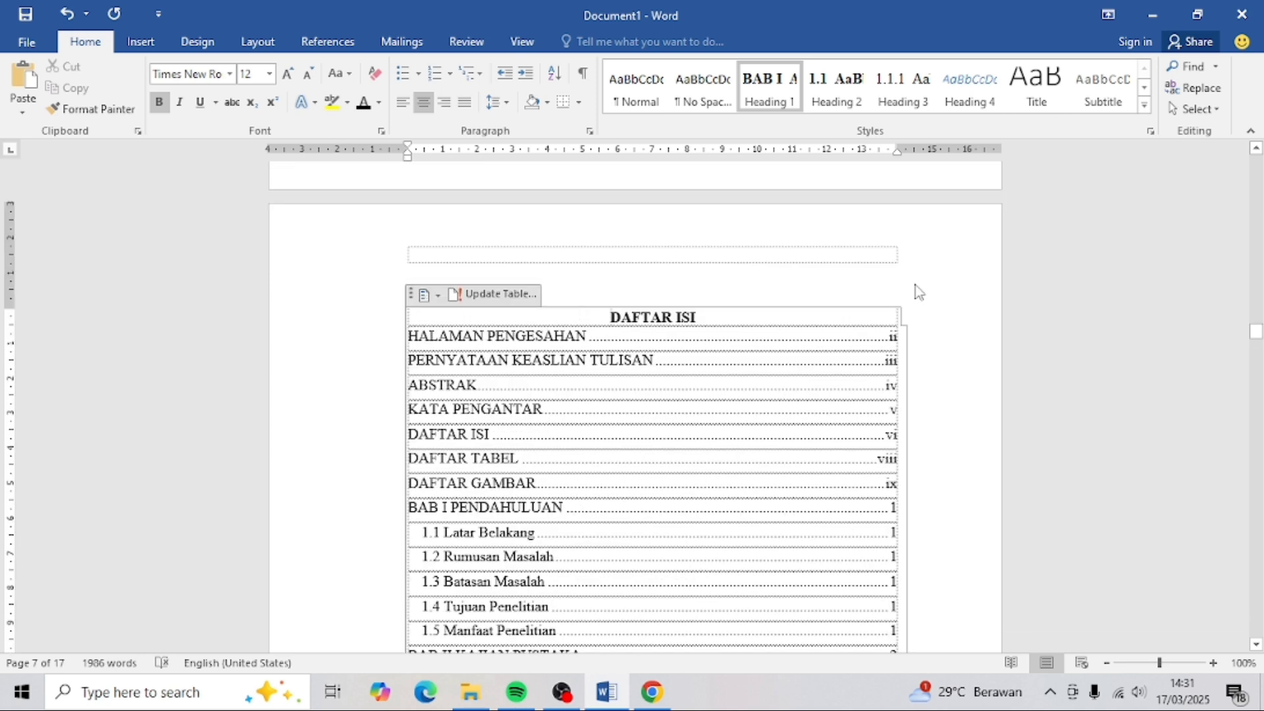
scroll(920, 289, "up", 20)
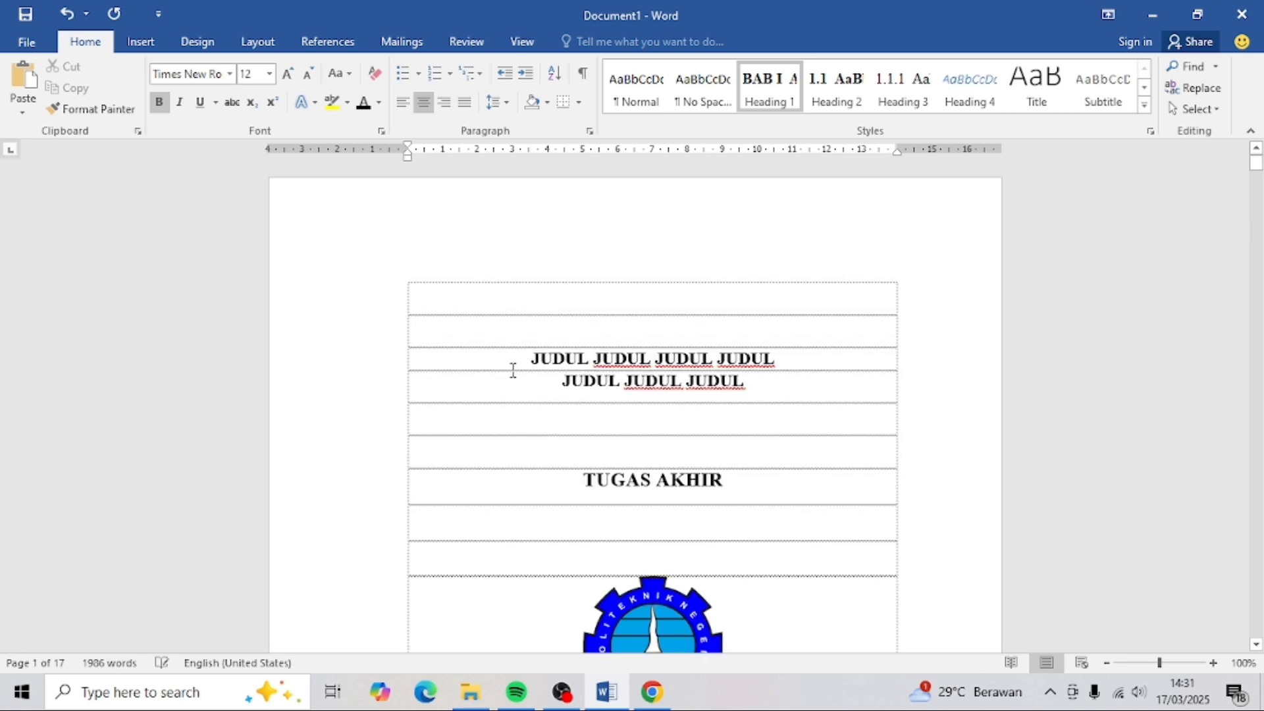
left_click(513, 366)
scroll(699, 566, "down", 10)
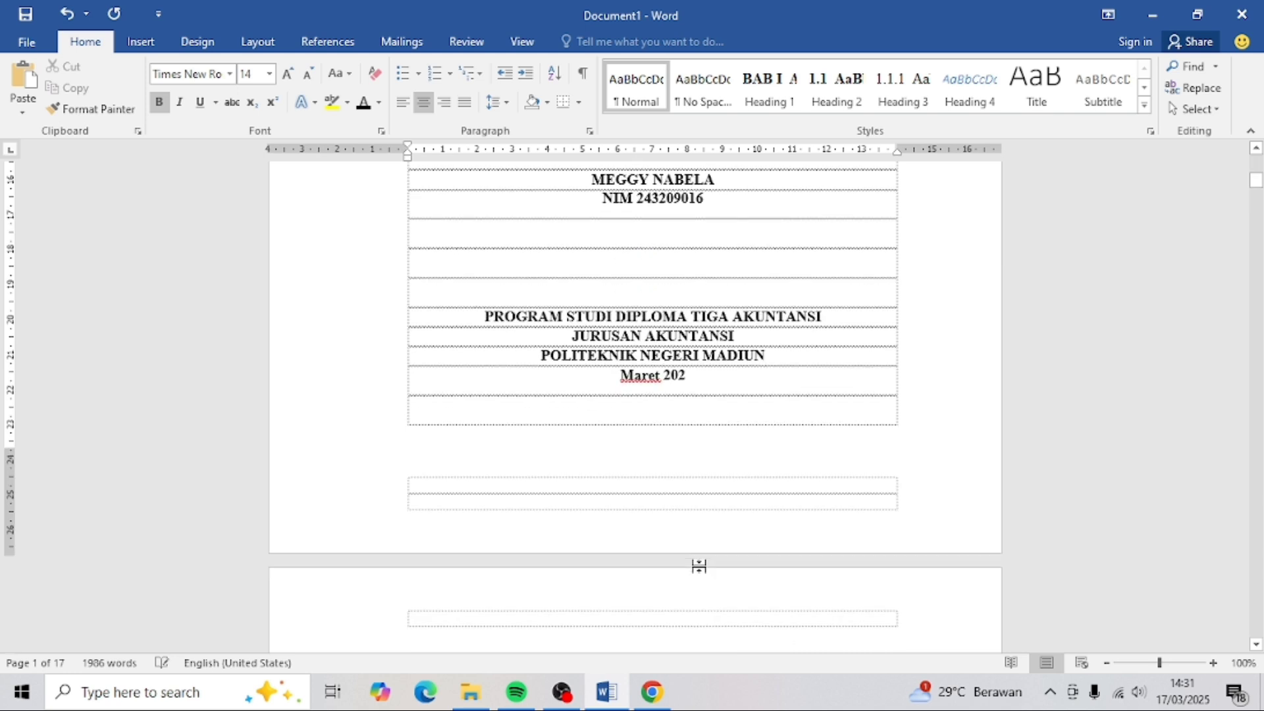
scroll(698, 567, "down", 8)
scroll(701, 567, "down", 10)
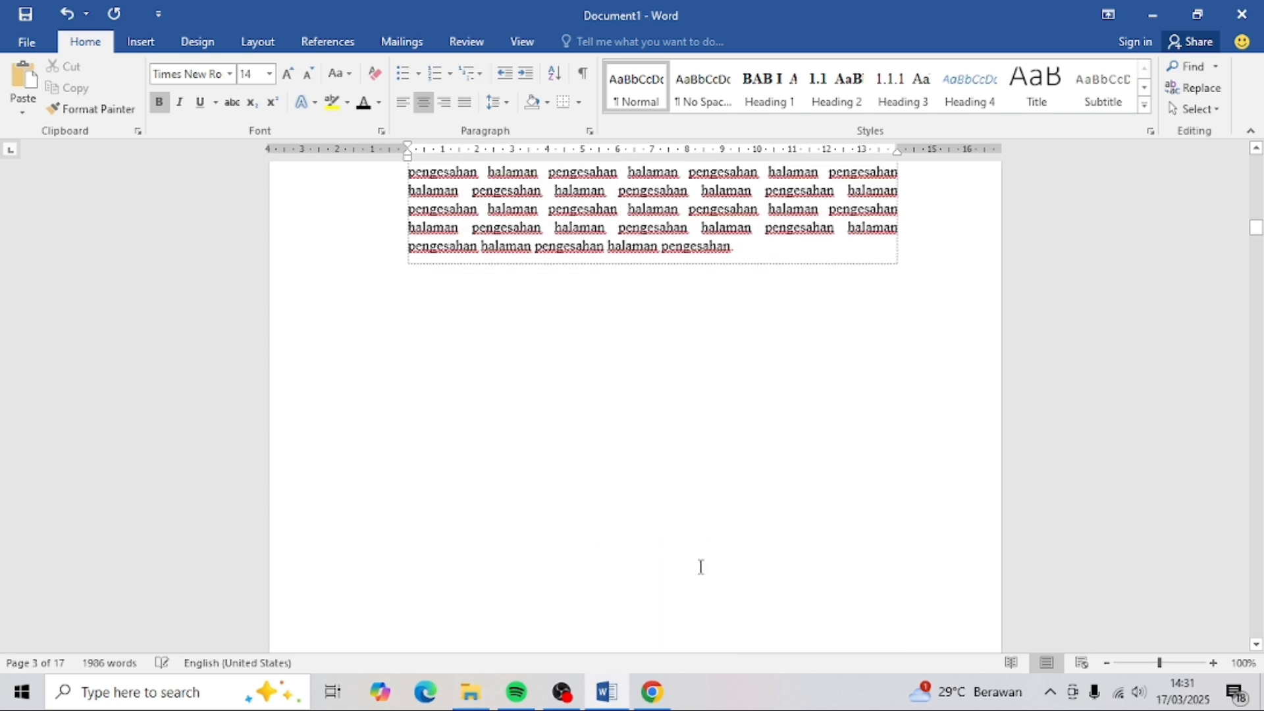
scroll(700, 567, "down", 10)
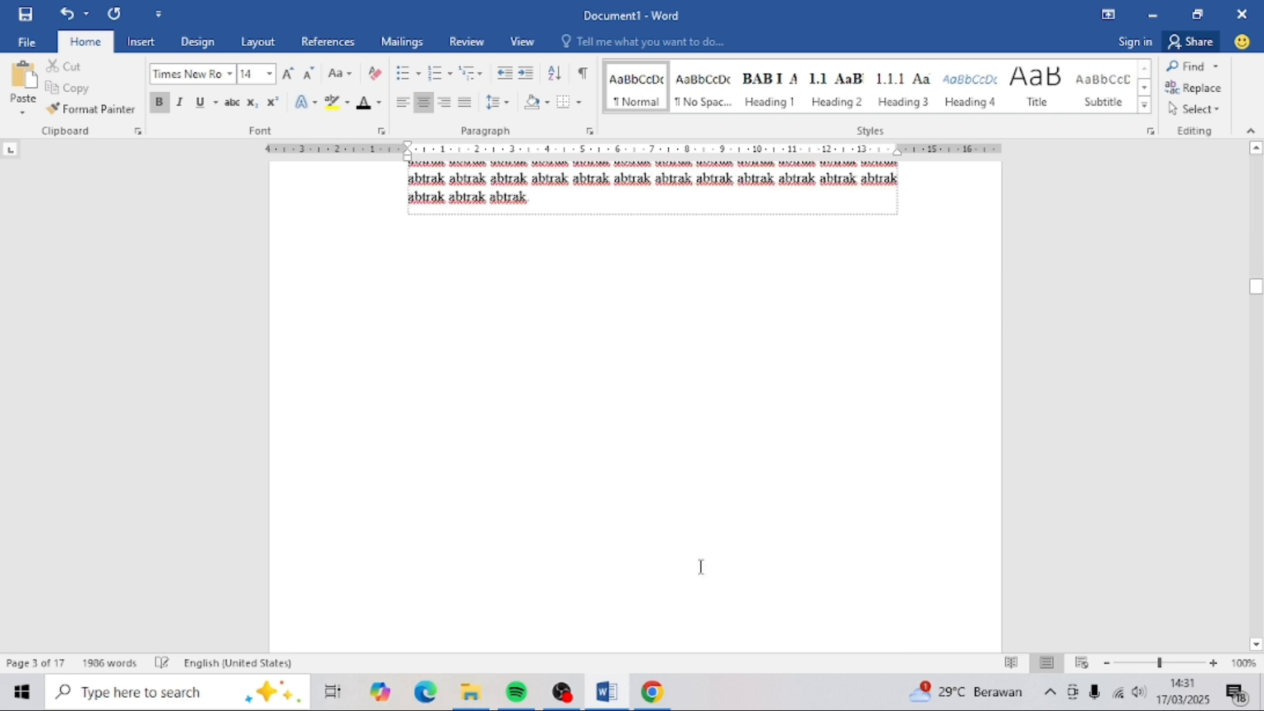
scroll(700, 567, "down", 15)
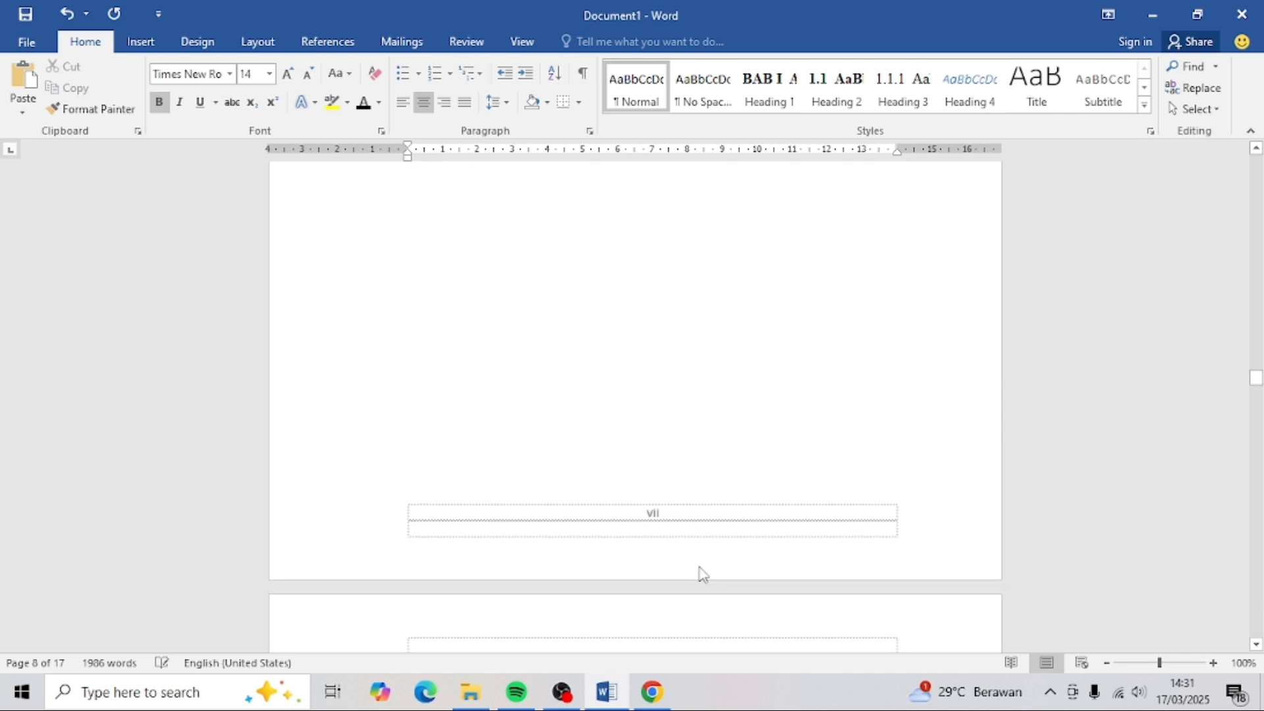
scroll(699, 567, "down", 20)
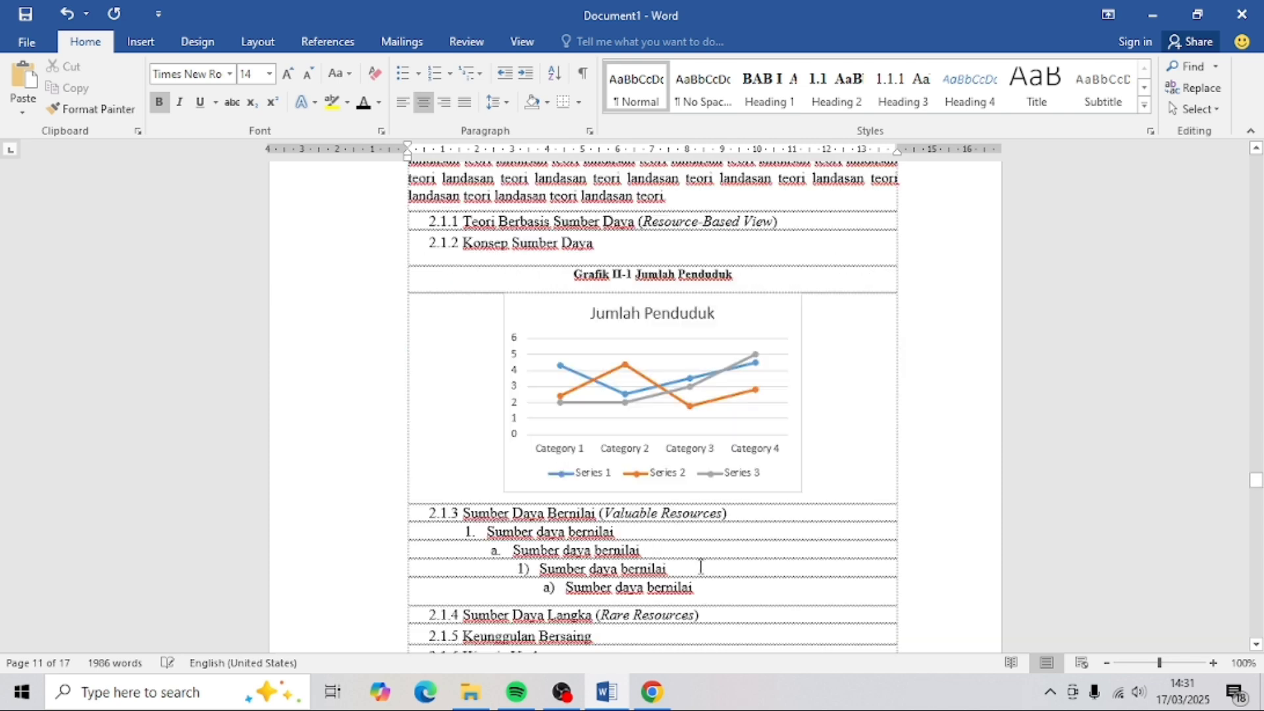